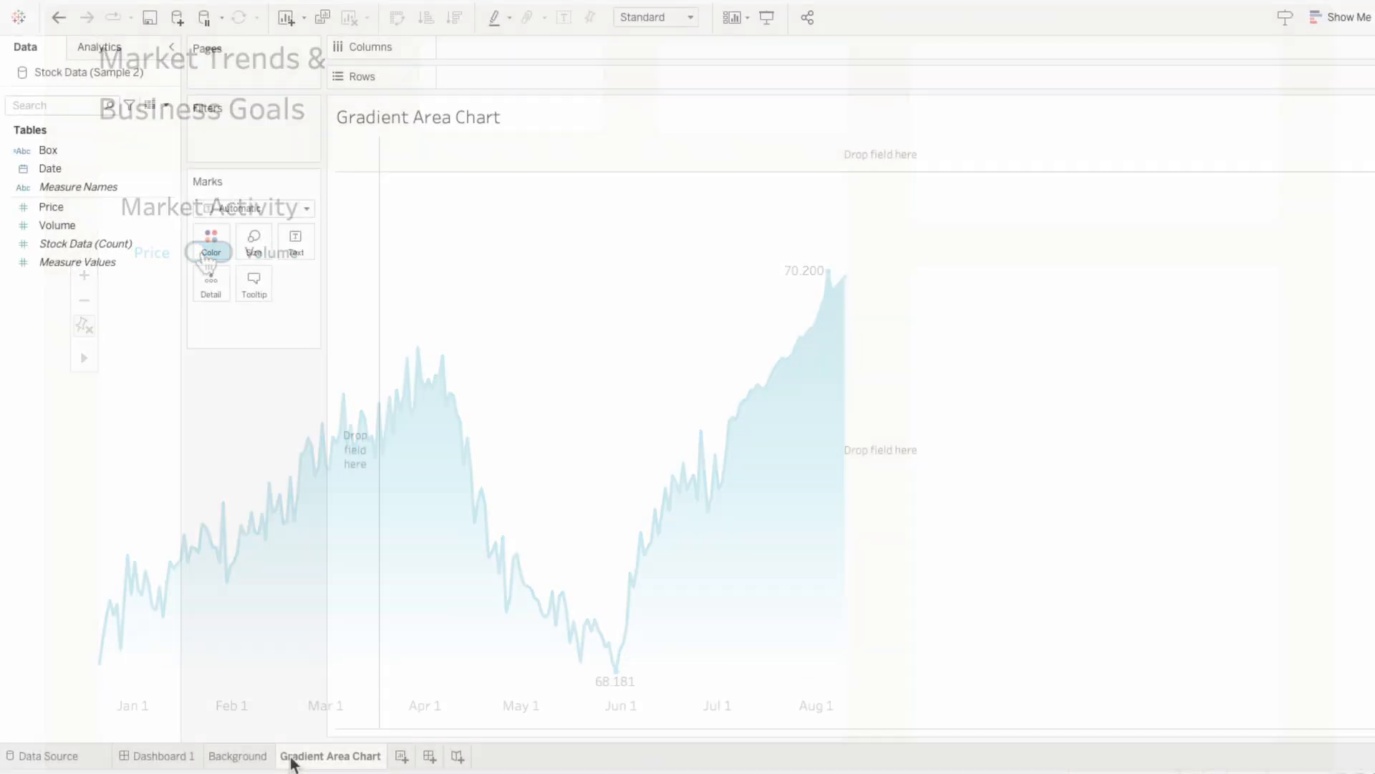
Step: Create a calculated field named "Norm Metric"
left_click(166, 105)
left_click(162, 119)
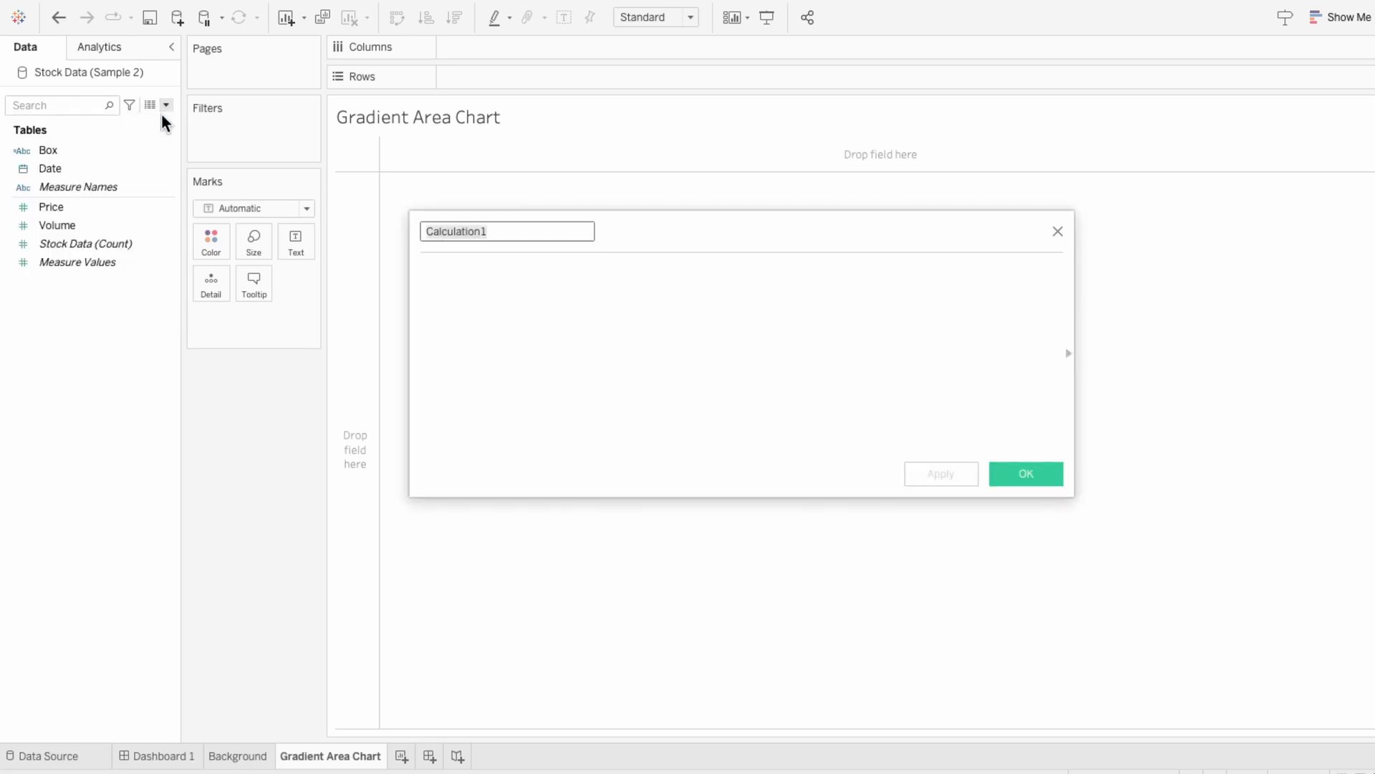
type("Norm Met")
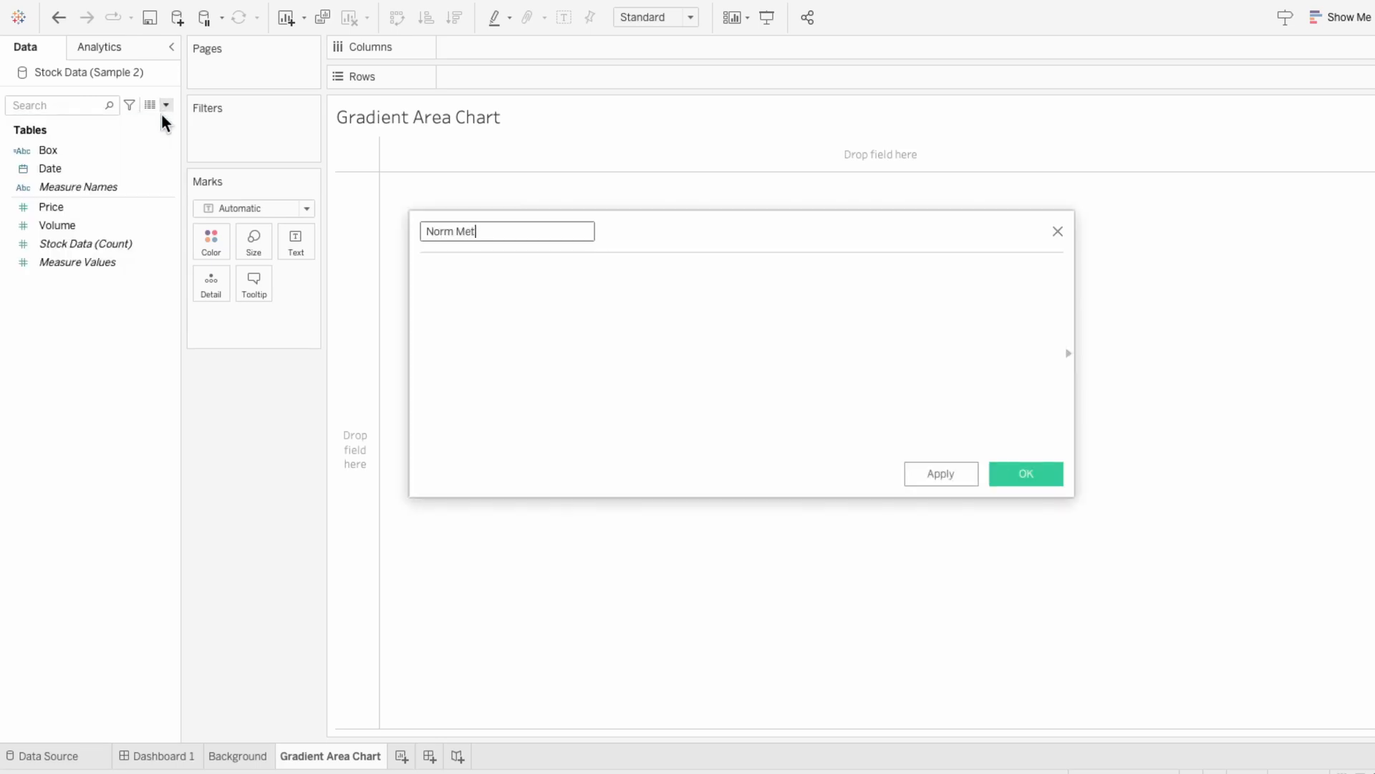
type("ric")
key("Tab")
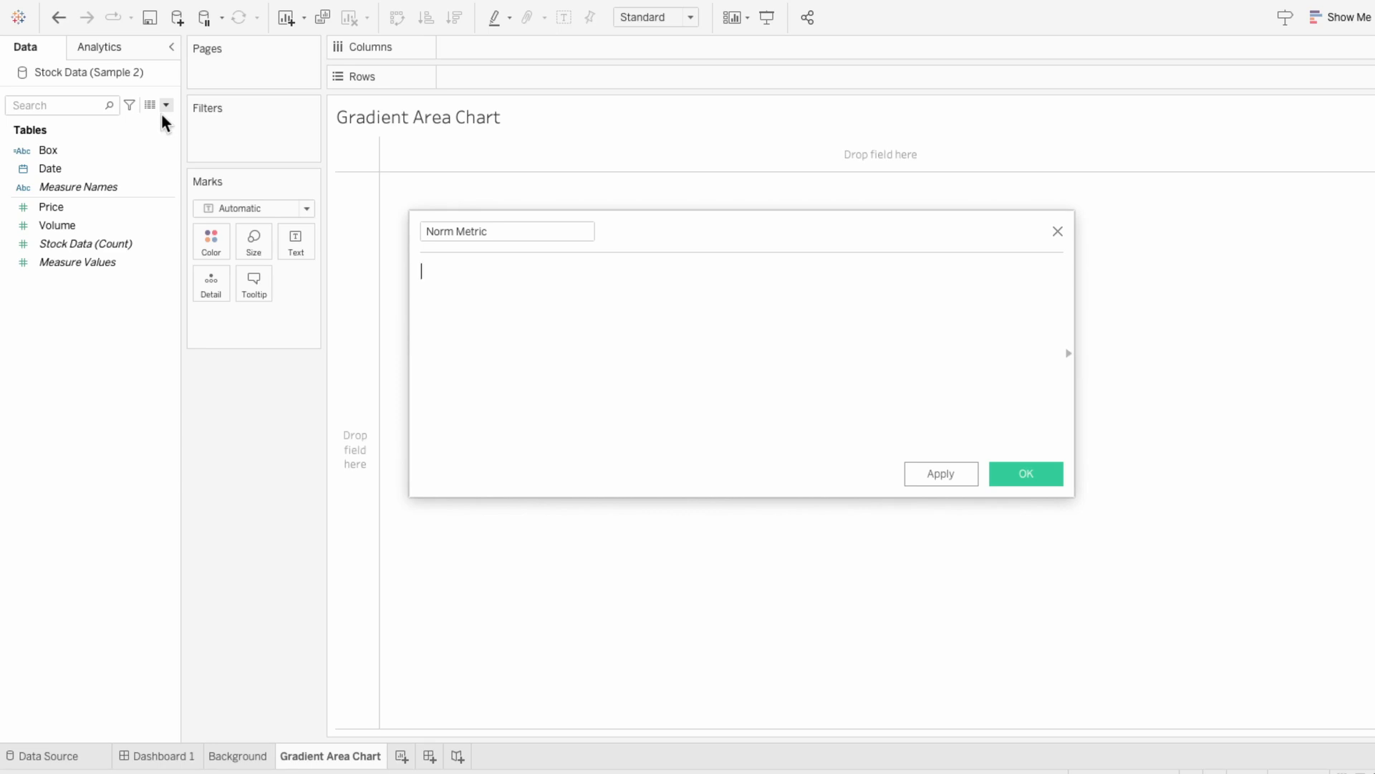
Step: Enter the numerator of the Norm Metric formula as (SUM([Price]) - WINDOW_MIN(SUM([Price]))) followed by a division sign
type("(SU")
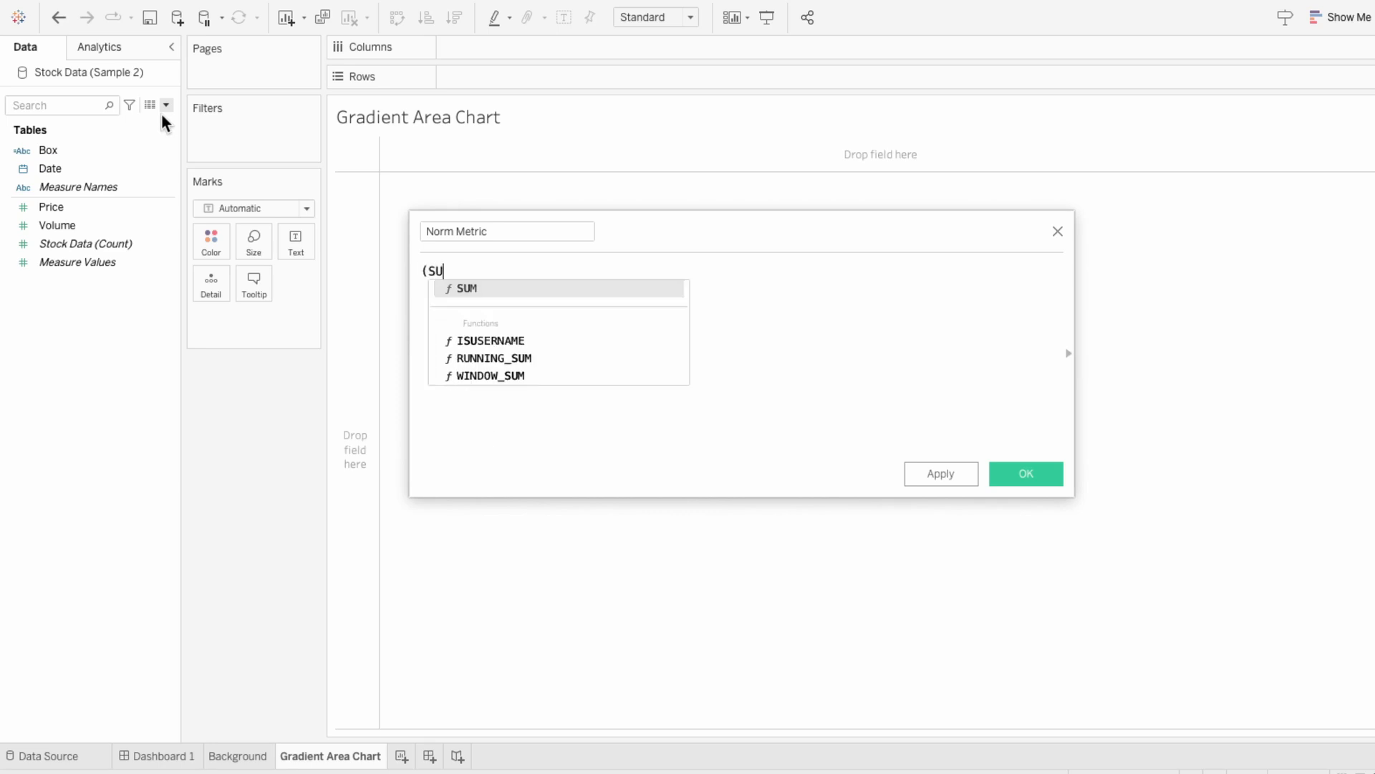
type("M([price")
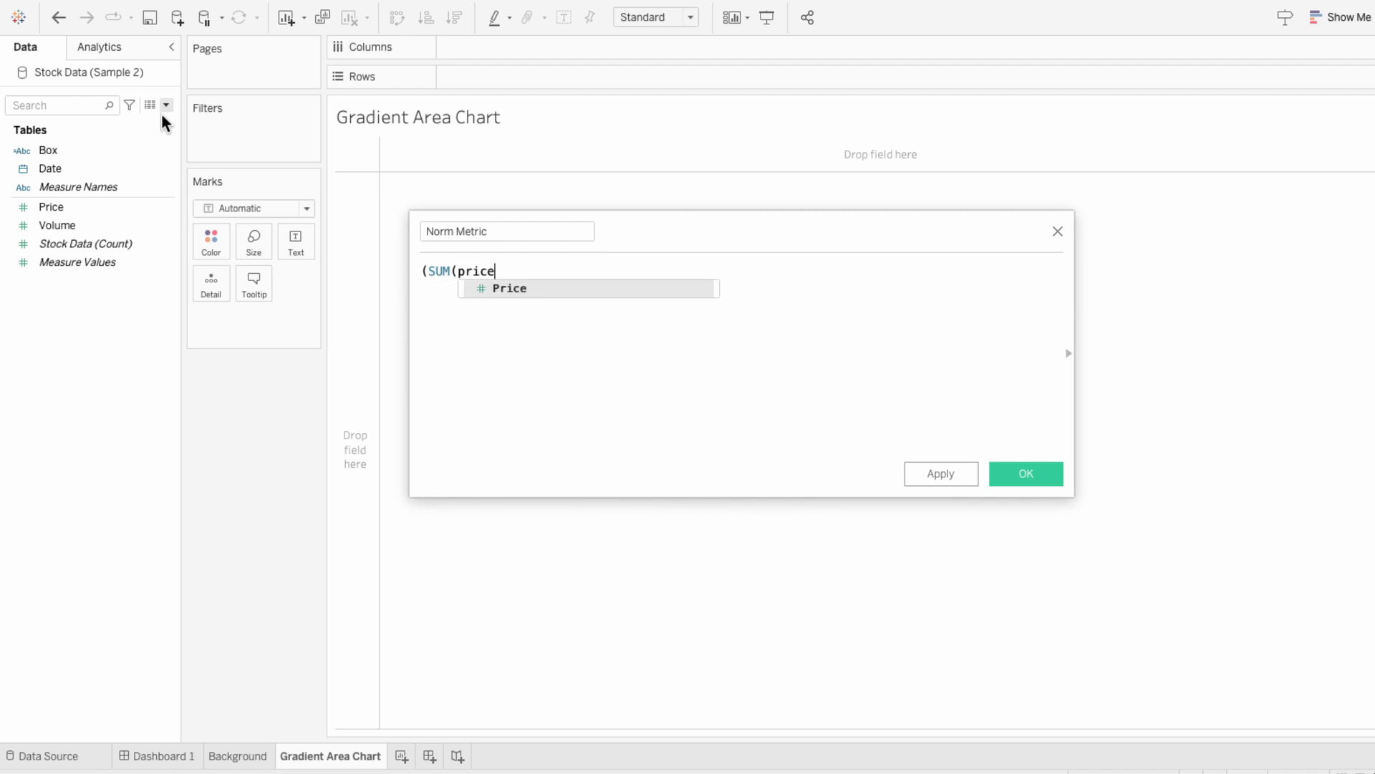
key("Return")
type(") -")
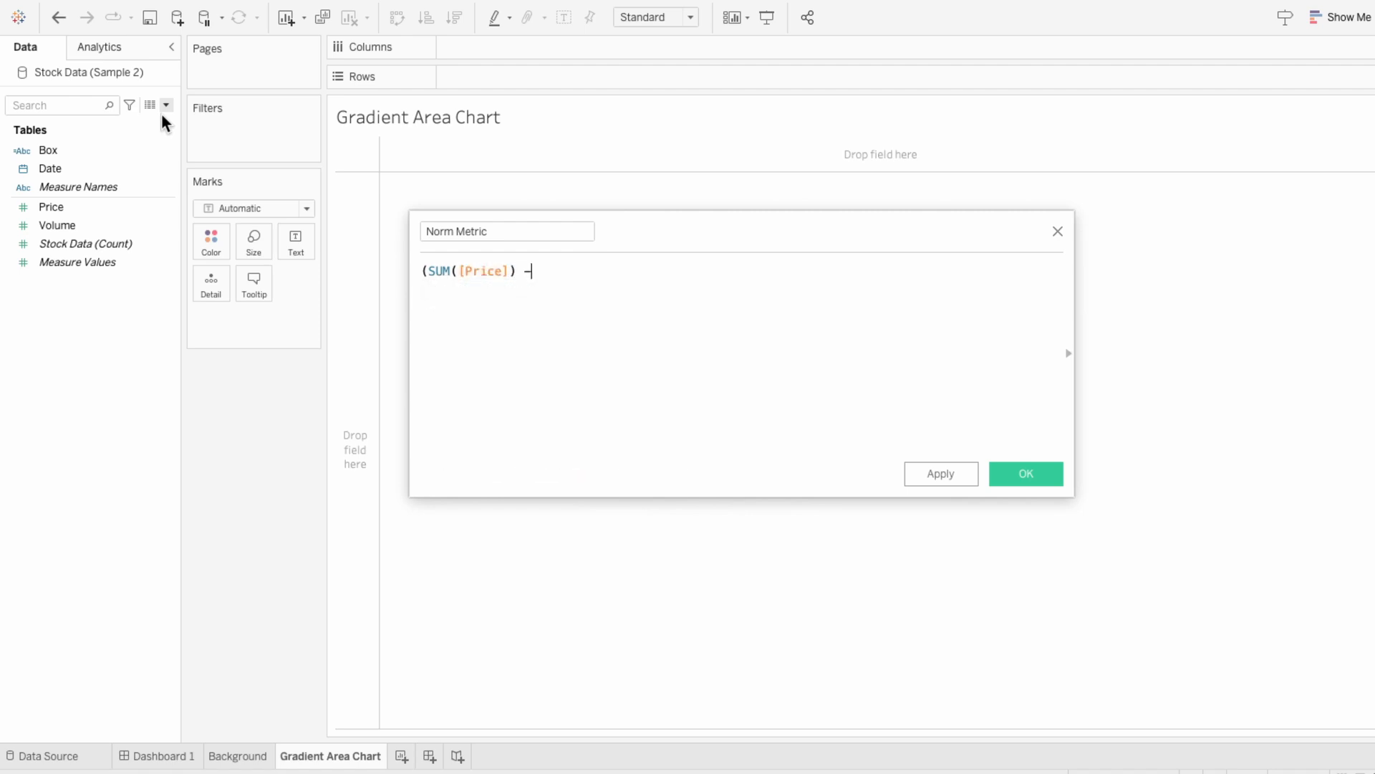
type(" WINDOW_M")
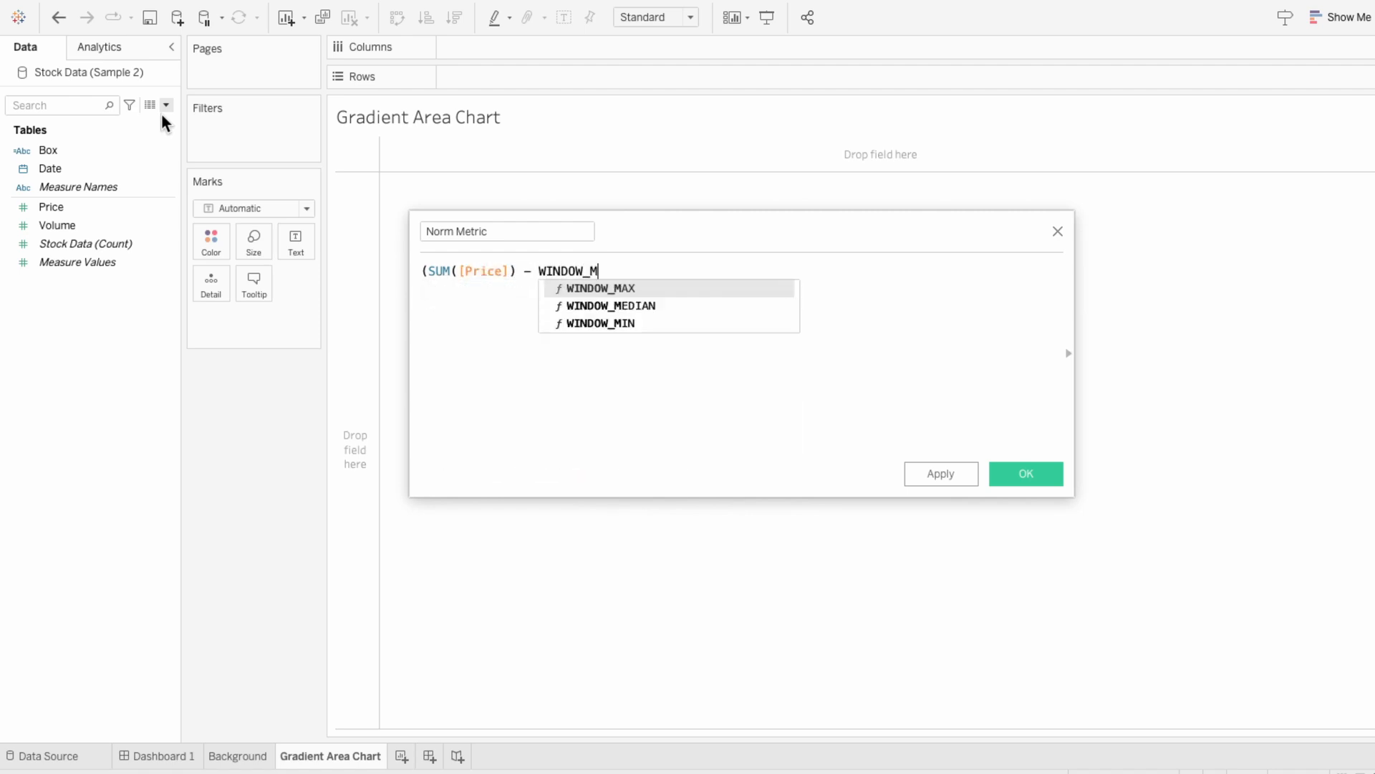
type("IN(SUM")
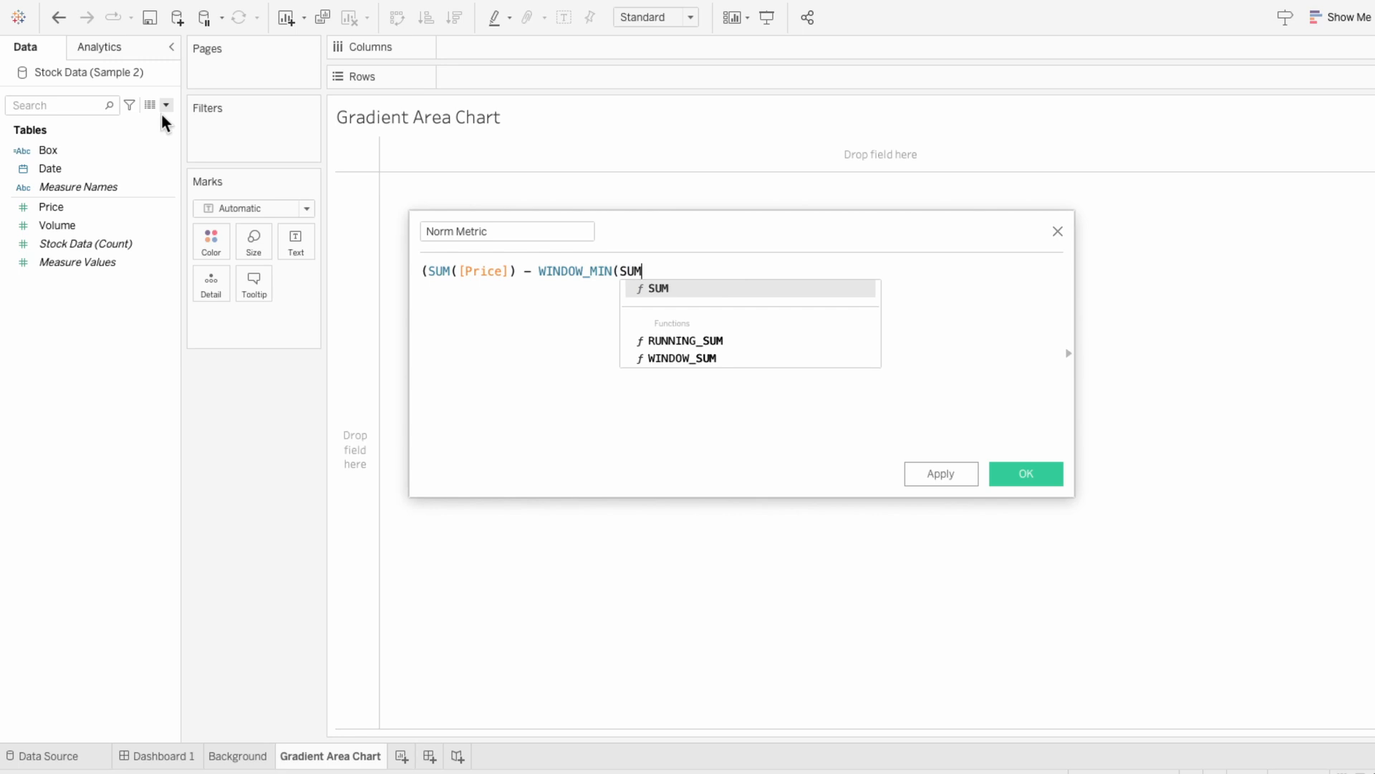
type("([Price])")
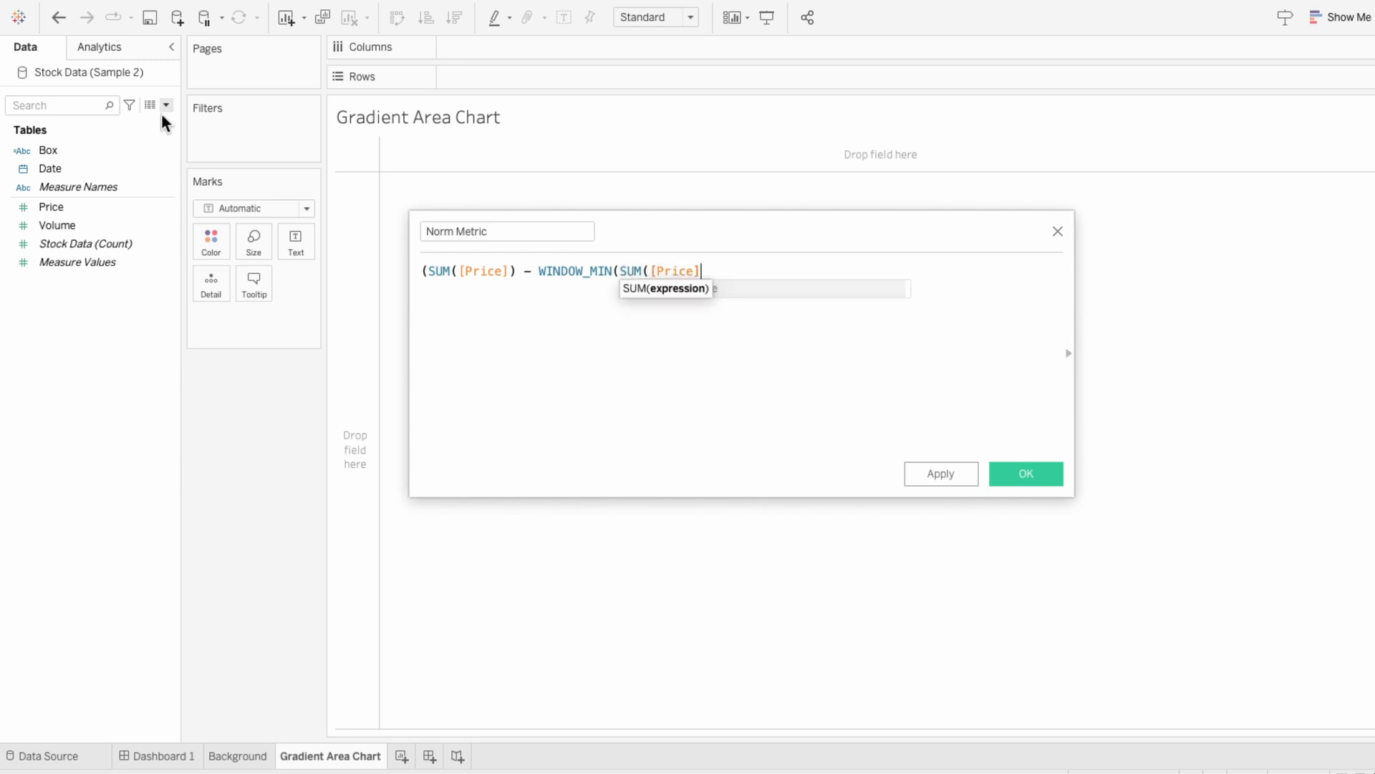
type(")")
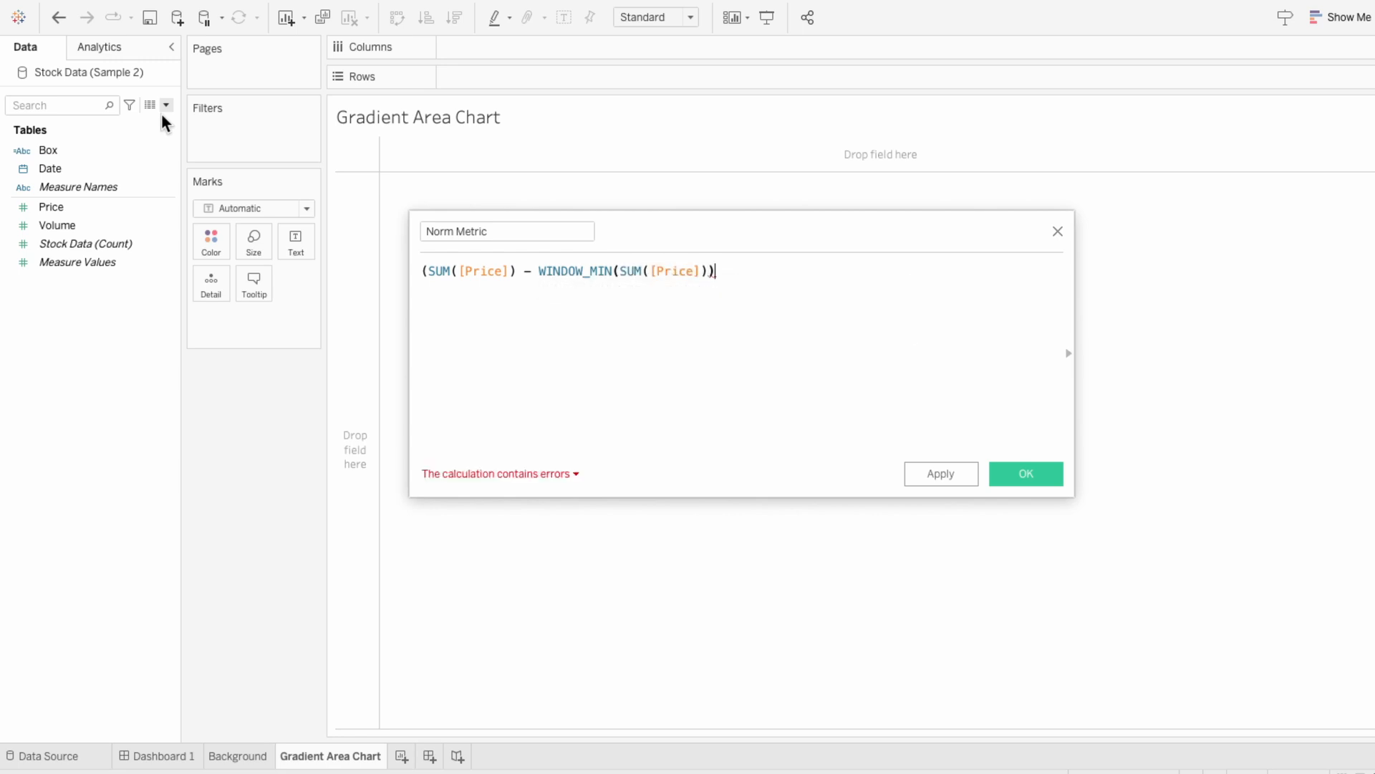
type(")")
type("/")
Step: Add the denominator (WINDOW_MAX(SUM([Price])) - WINDOW_MIN(SUM([Price]))) on a second line of the Norm Metric formula
key("Return")
type("(")
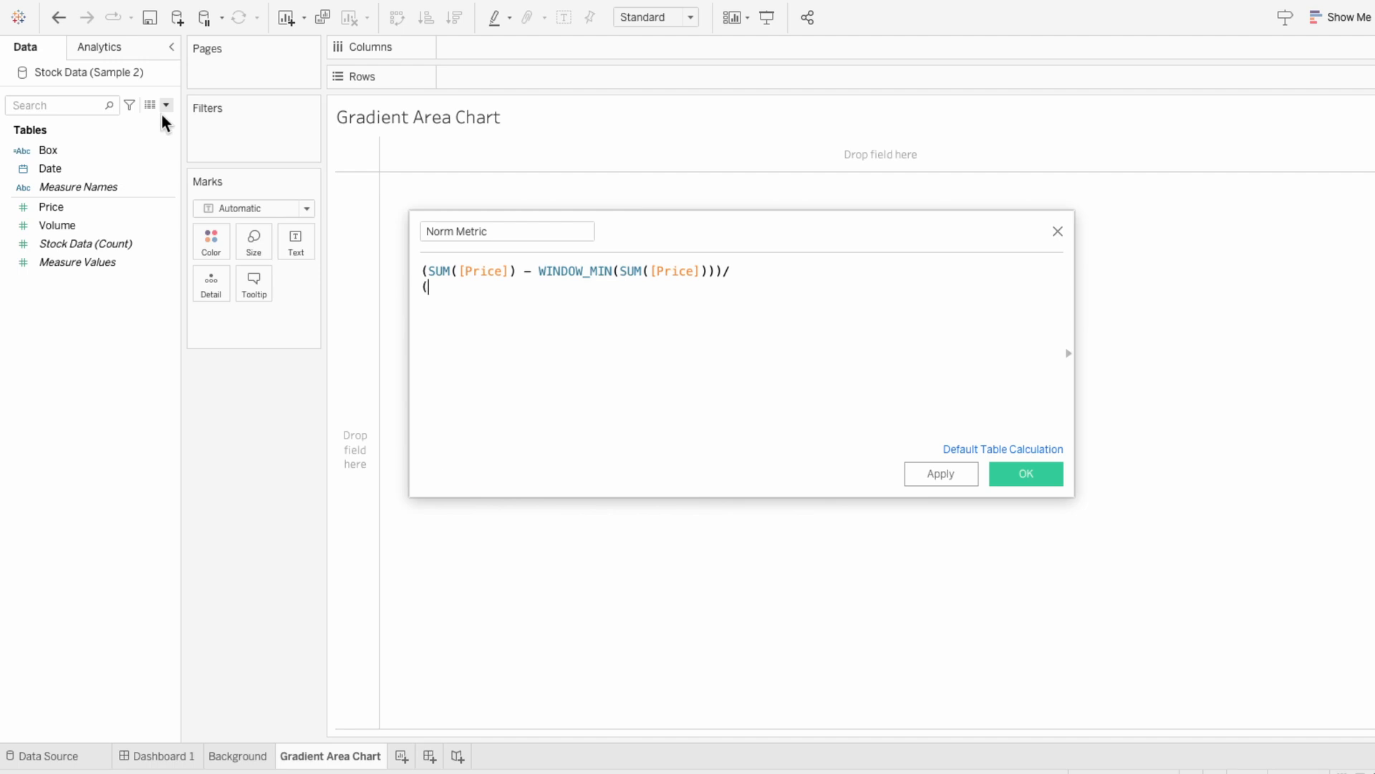
type("WINDOW_MA")
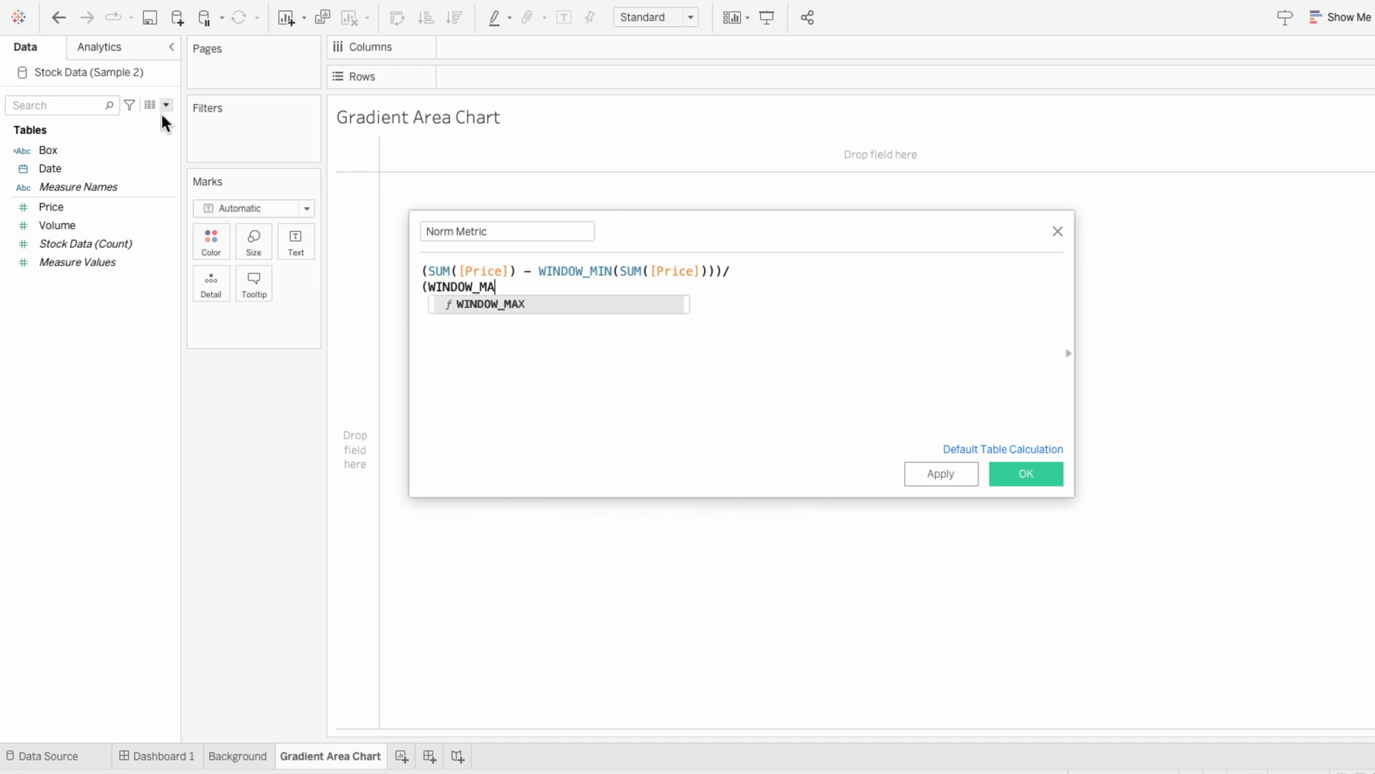
type("X(SUM")
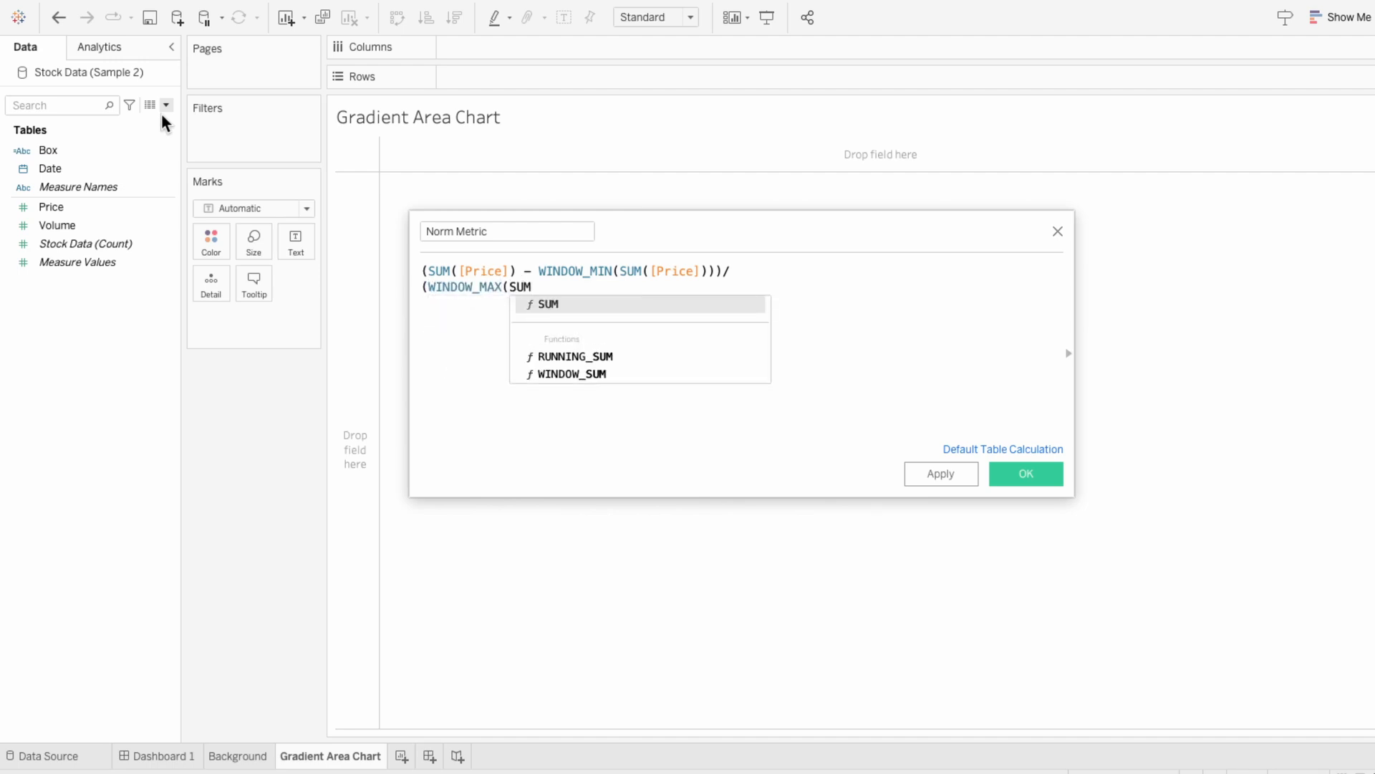
type("([Price]")
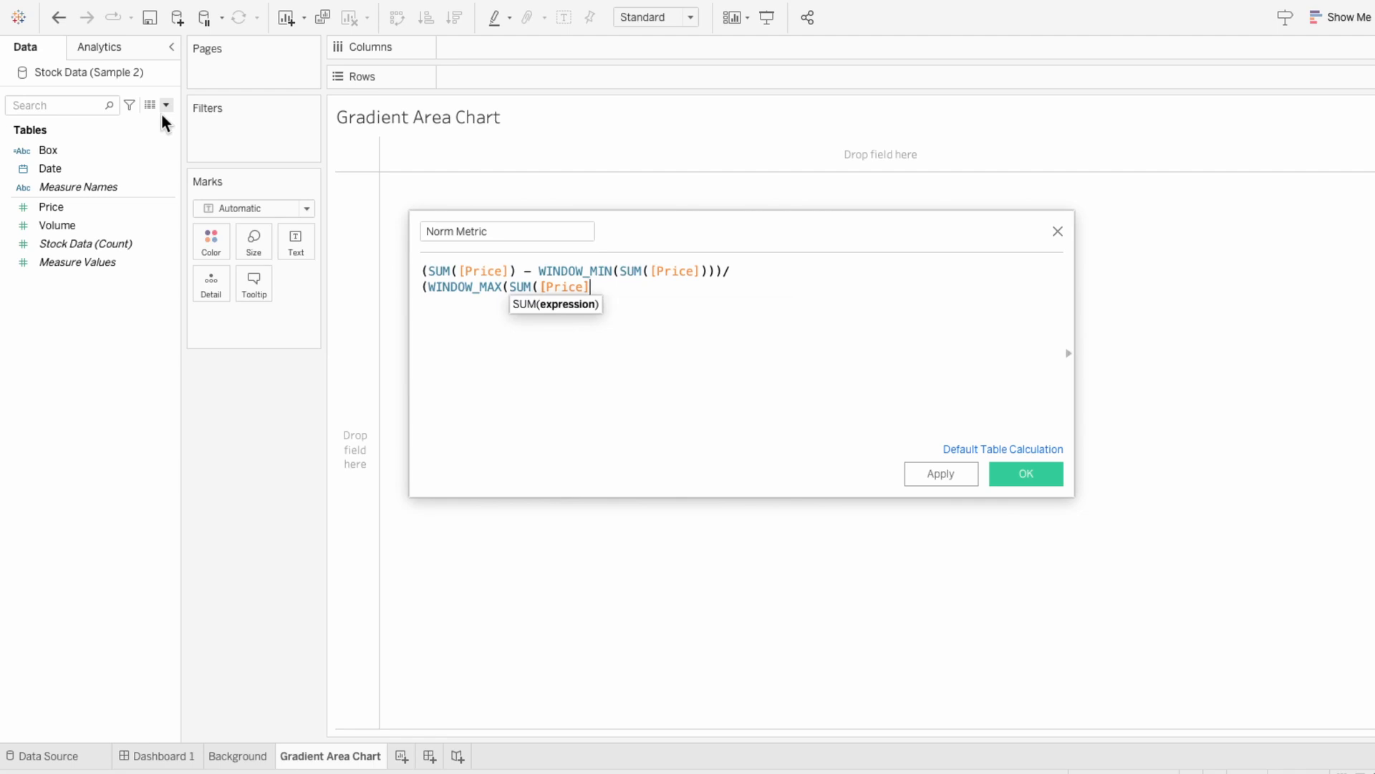
type(")) - ")
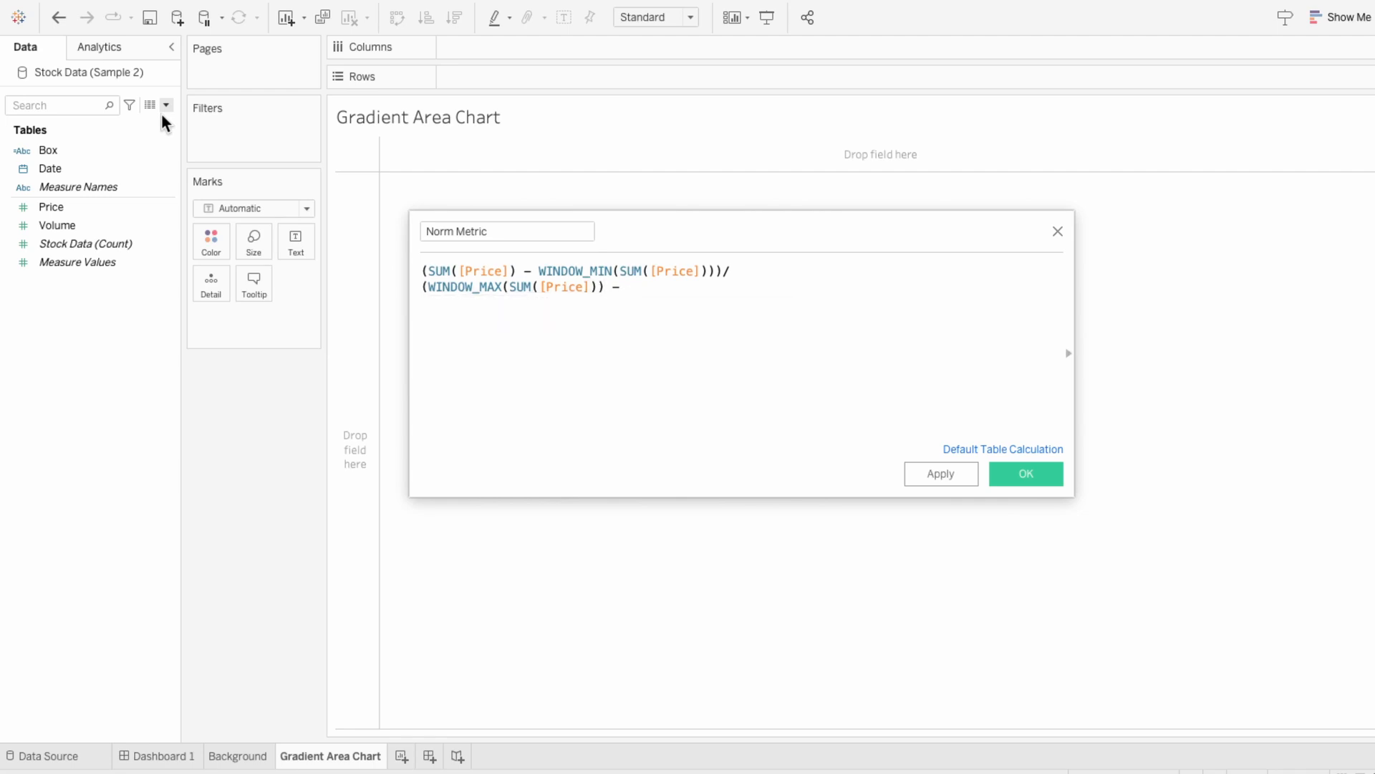
type("WINDOW_")
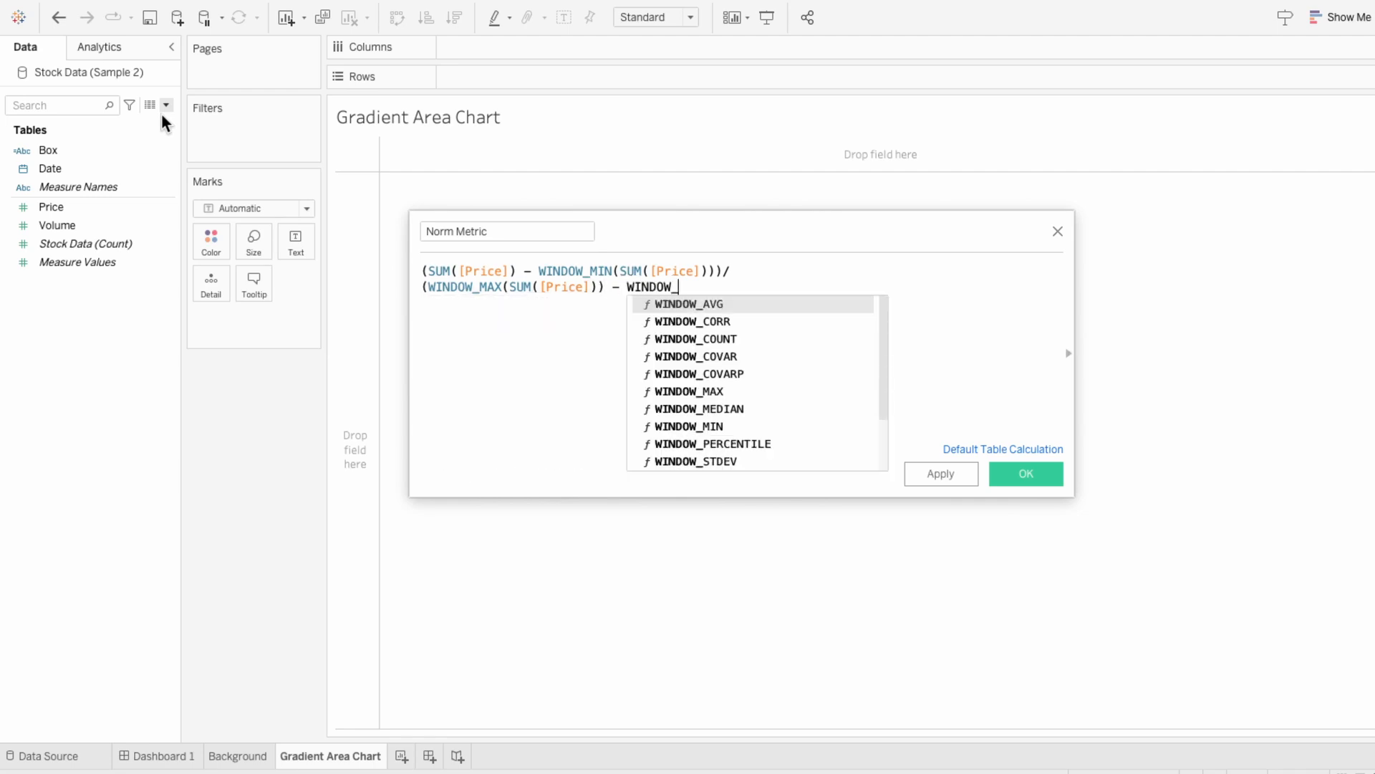
type("MIN(SU")
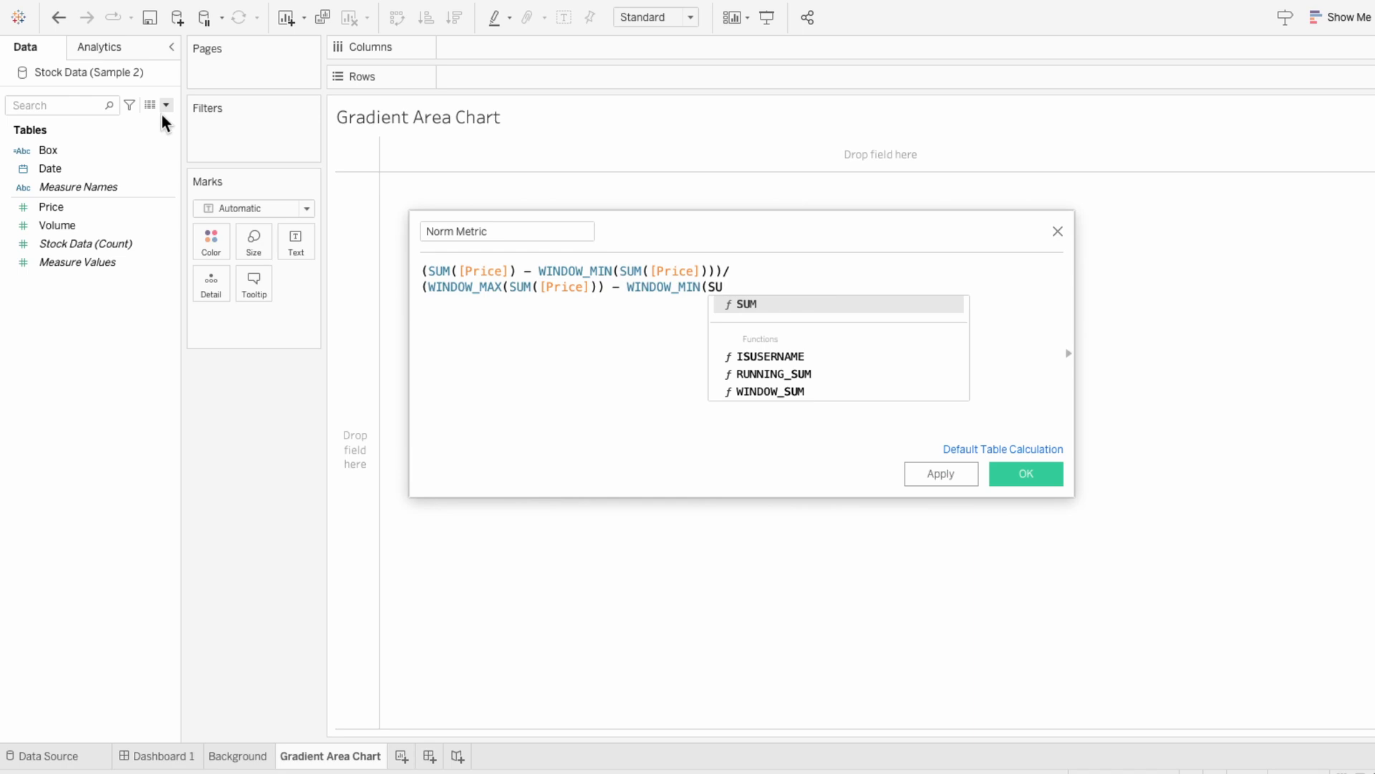
type("M([pric")
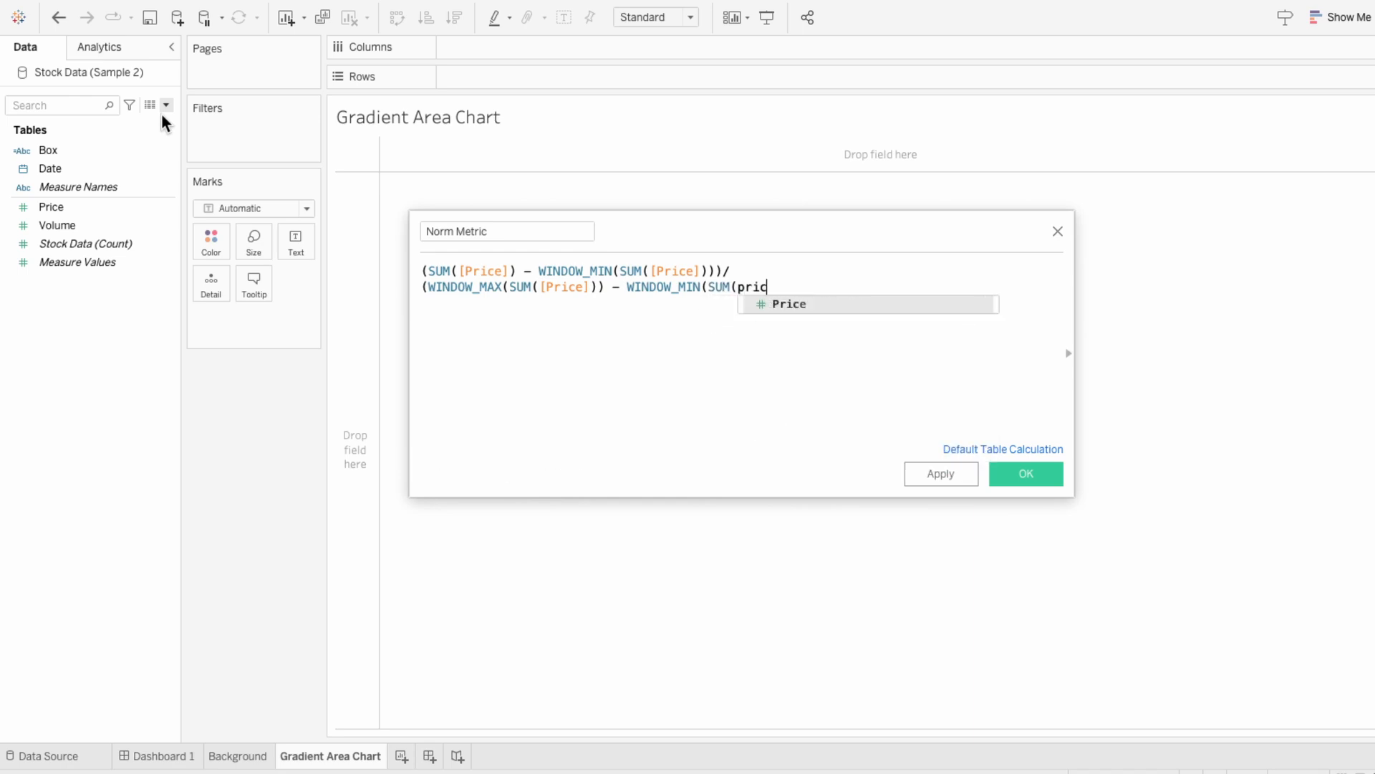
key("Return")
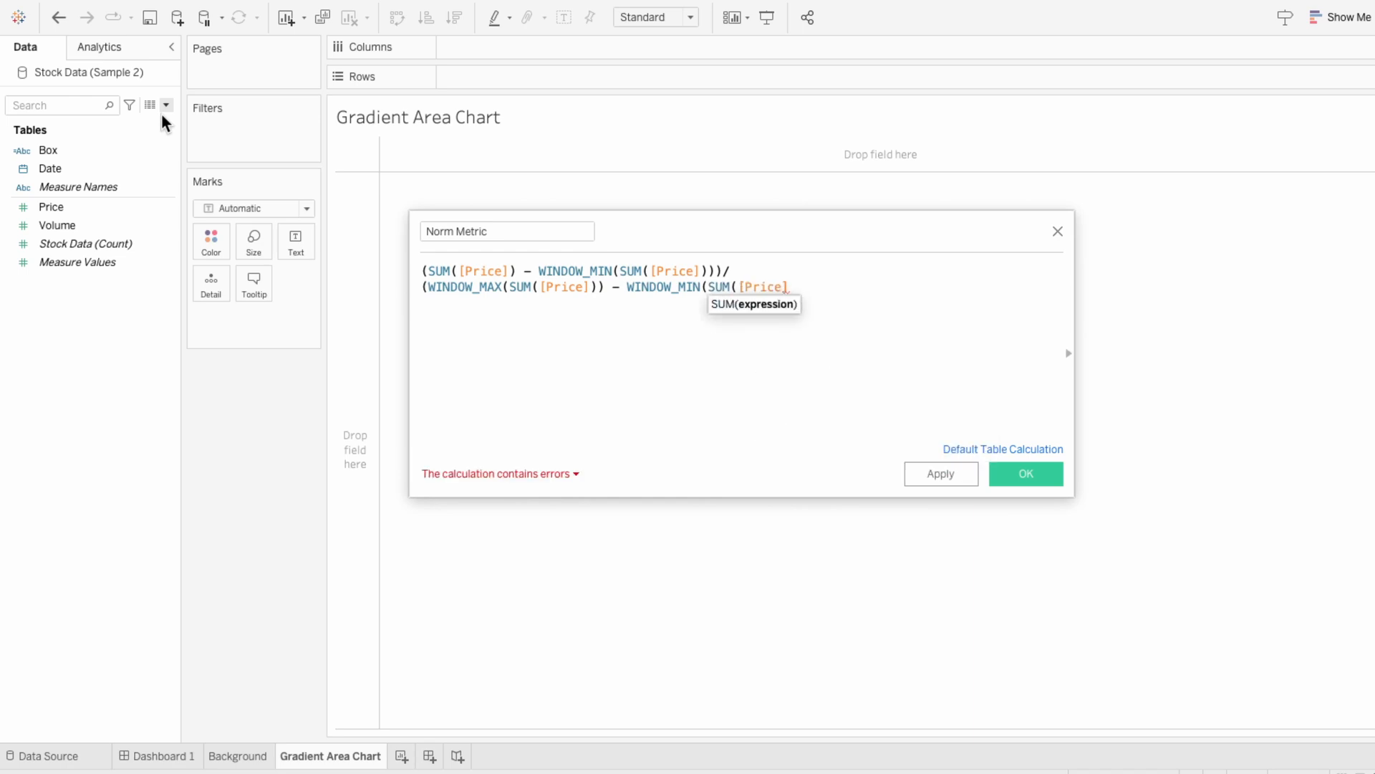
type(")))")
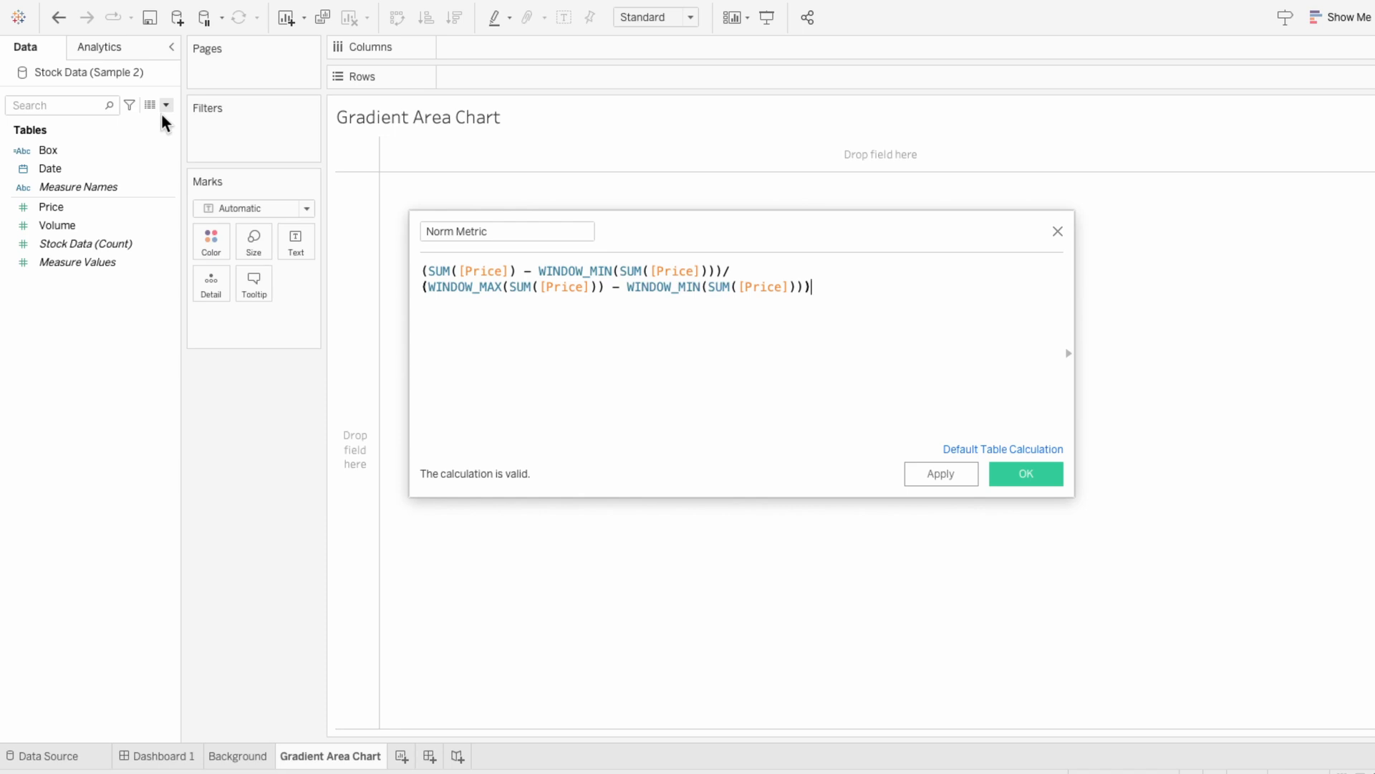
Step: Copy the whole Norm Metric formula and save the calculated field
left_click_drag(887, 313, 374, 238)
key("ctrl+c")
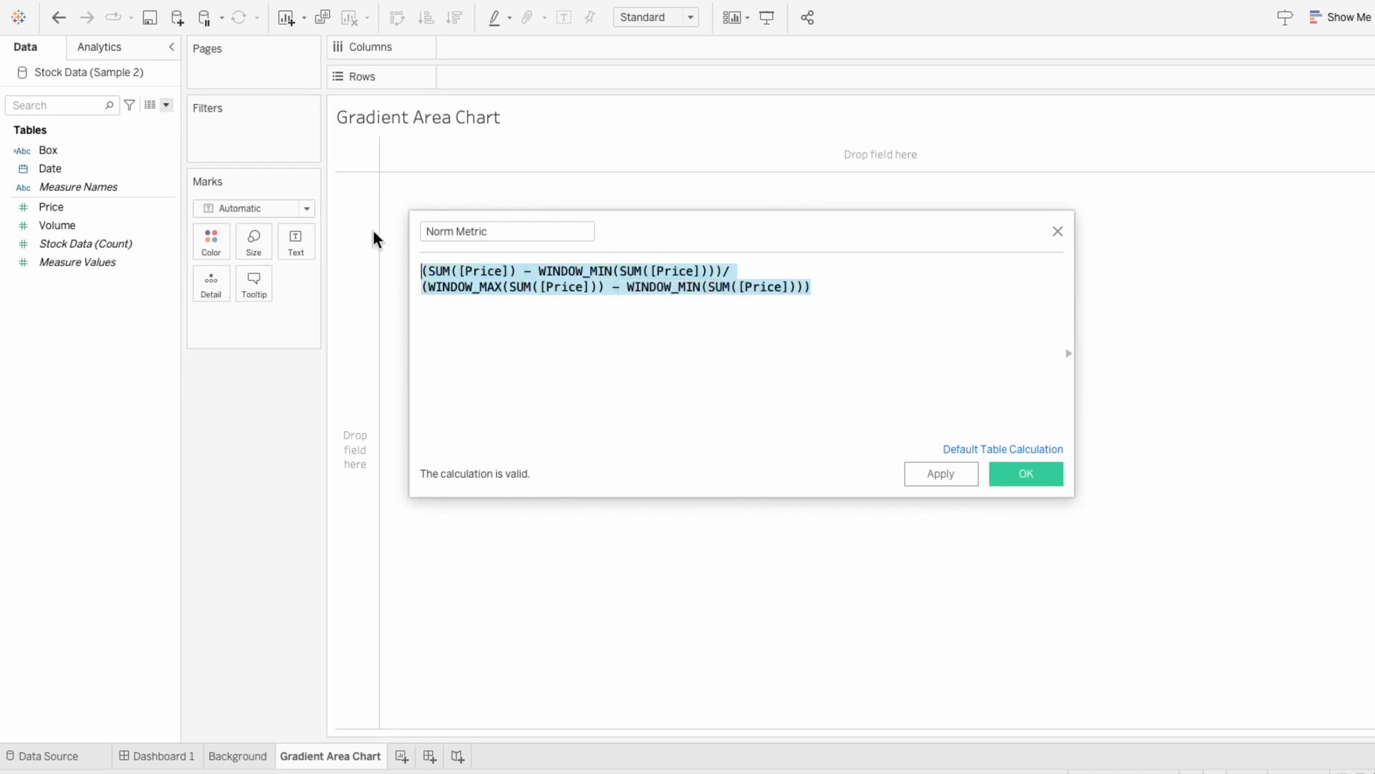
left_click(1026, 473)
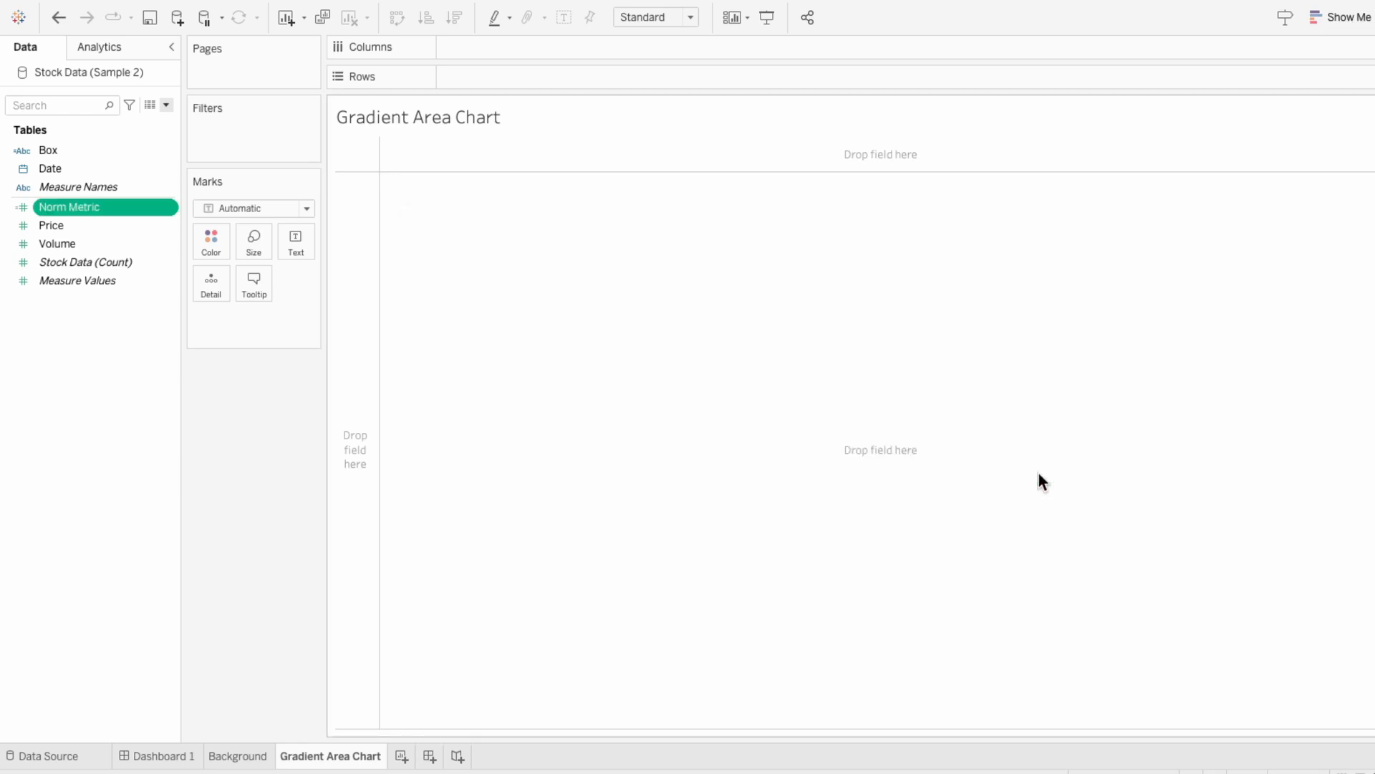
Step: Create a calculated field named "Norm Date" and paste the copied Norm Metric formula into it
left_click(166, 106)
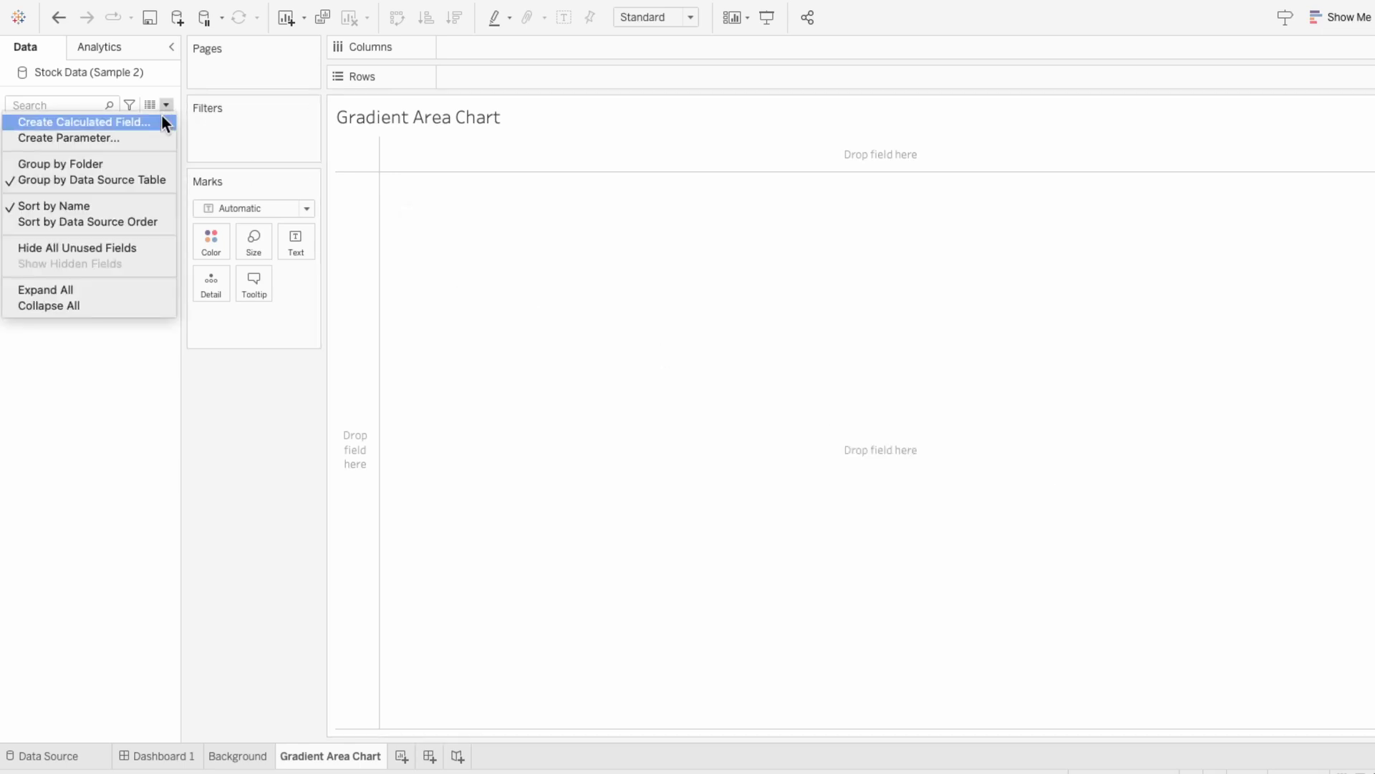
left_click(162, 117)
type("Norm Date")
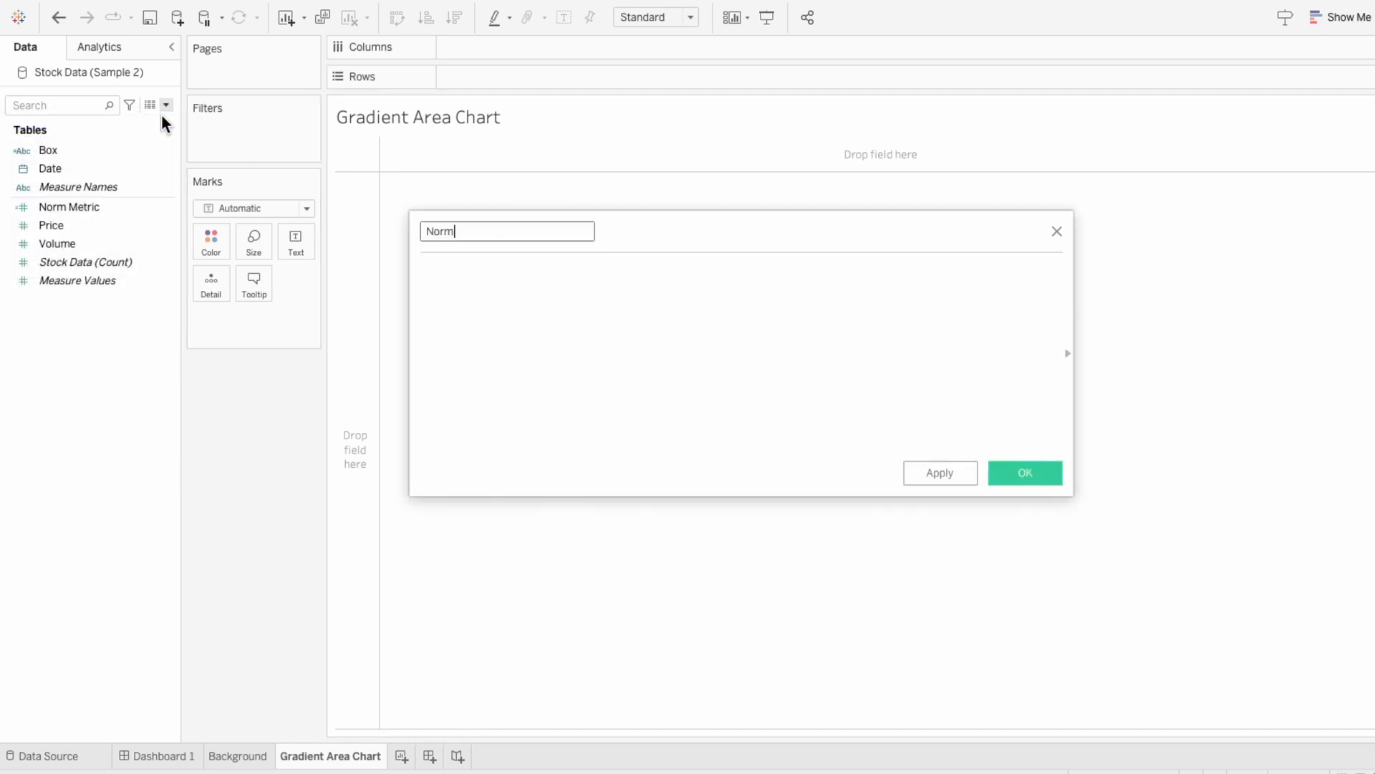
key("Tab")
key("ctrl+v")
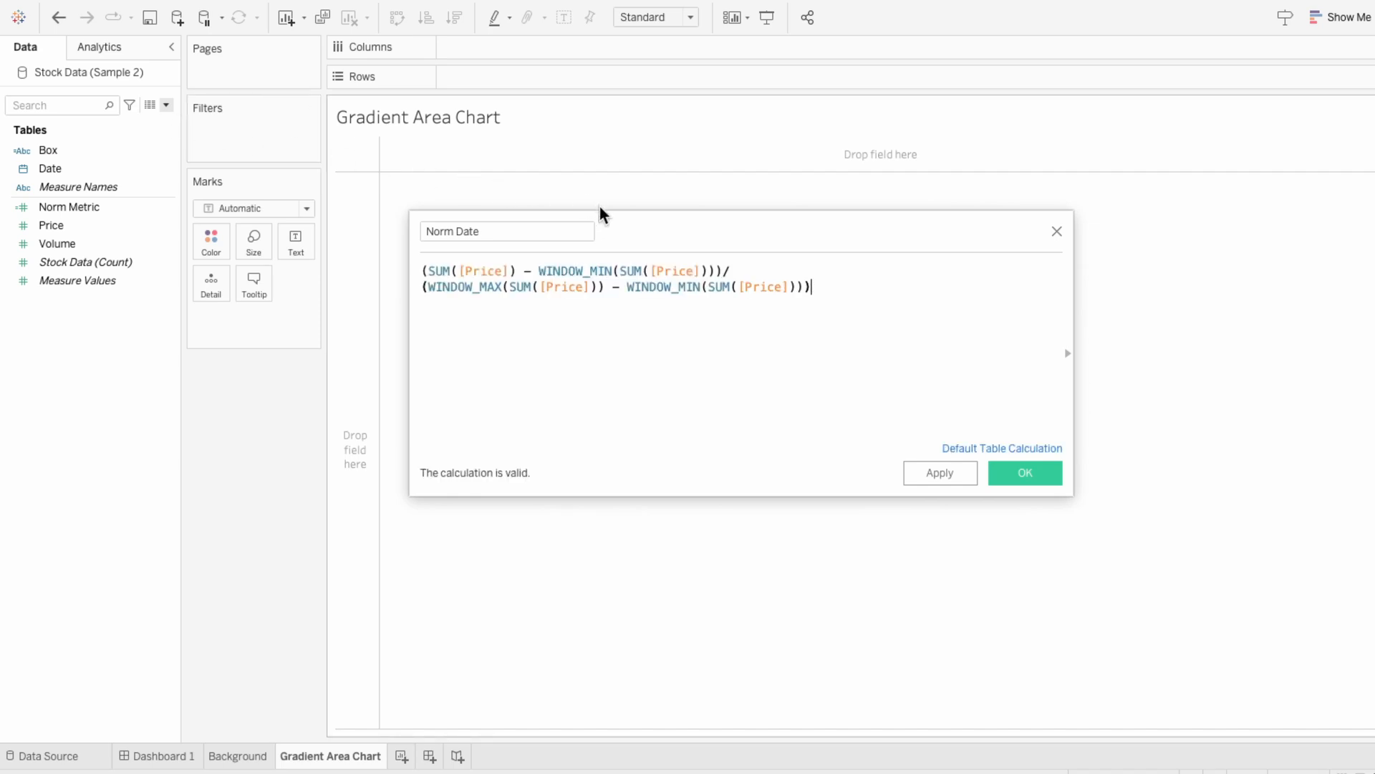
Step: Replace all four SUM functions in the Norm Date formula with MIN
double_click(442, 271)
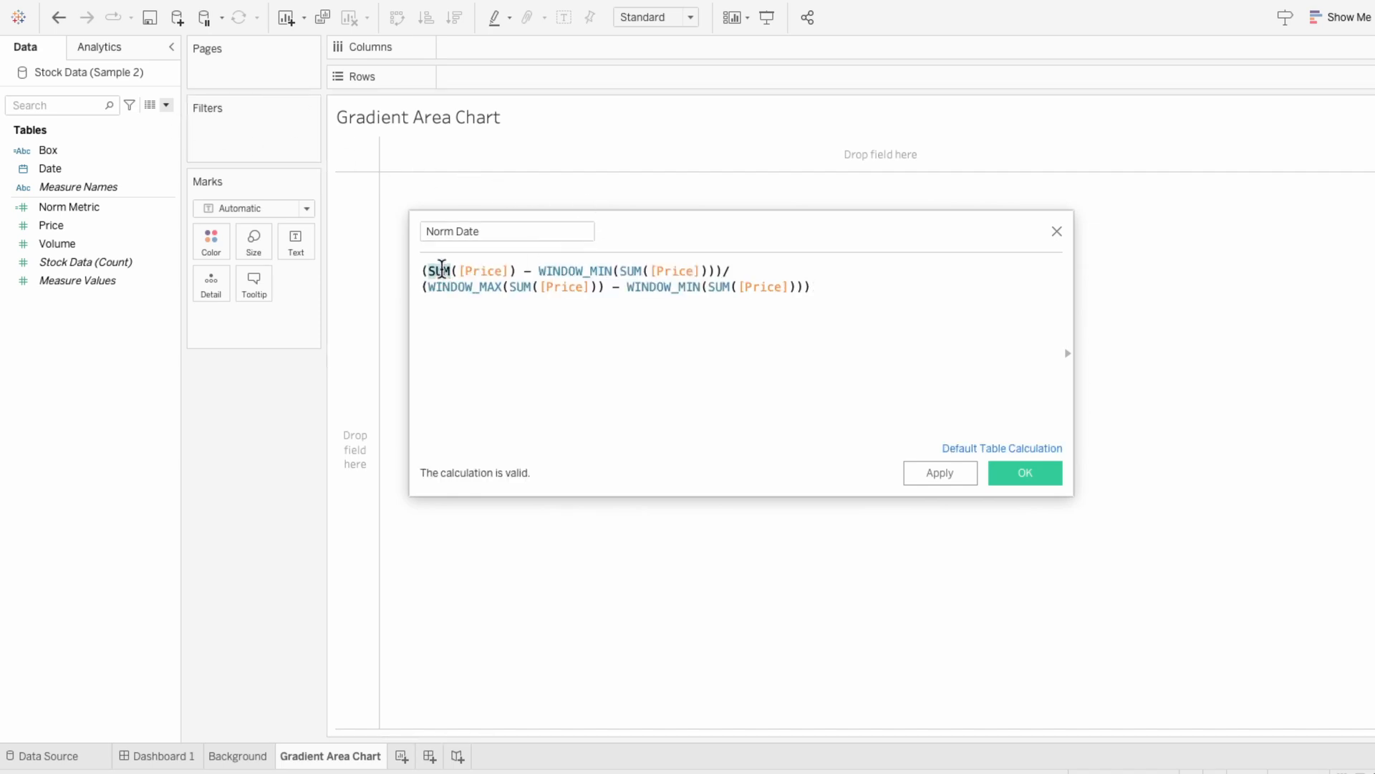
type("MIN")
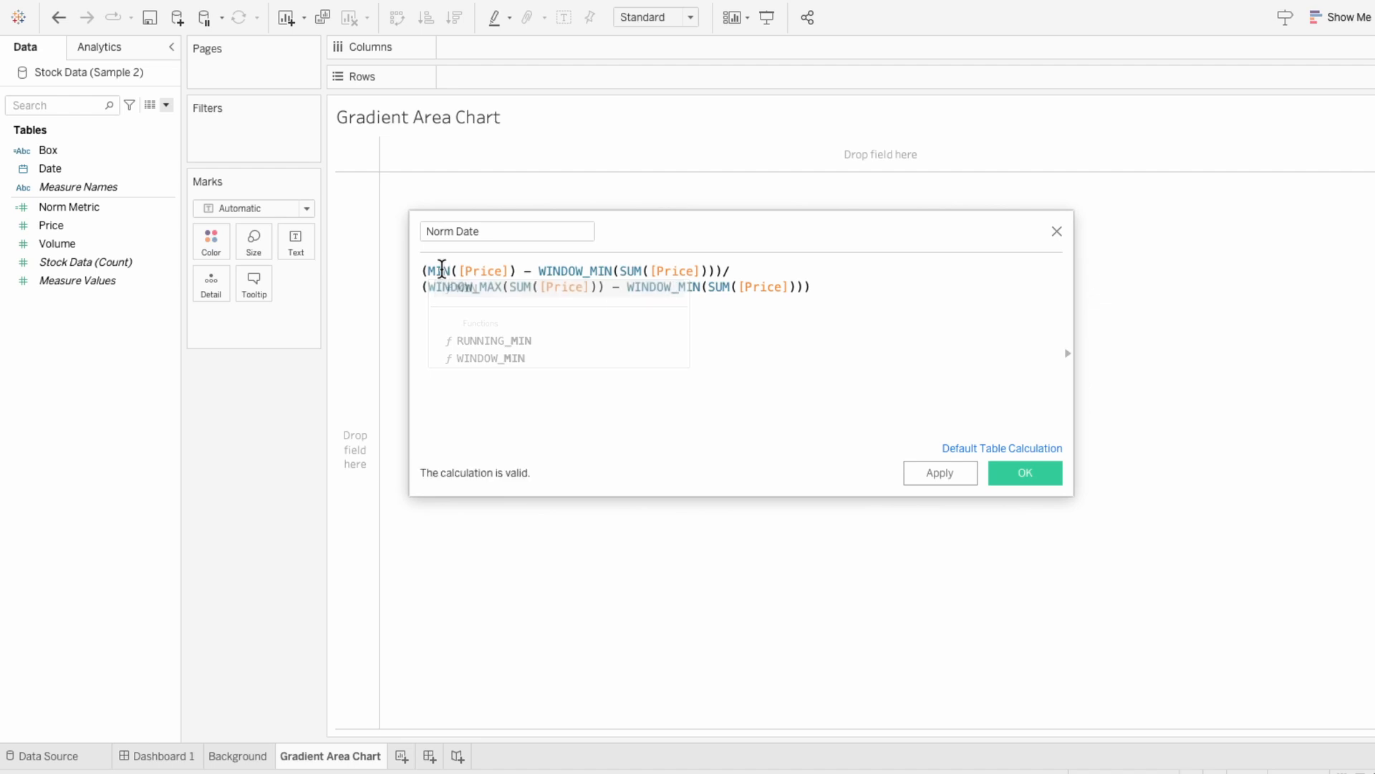
double_click(442, 270)
double_click(632, 270)
type("MIN")
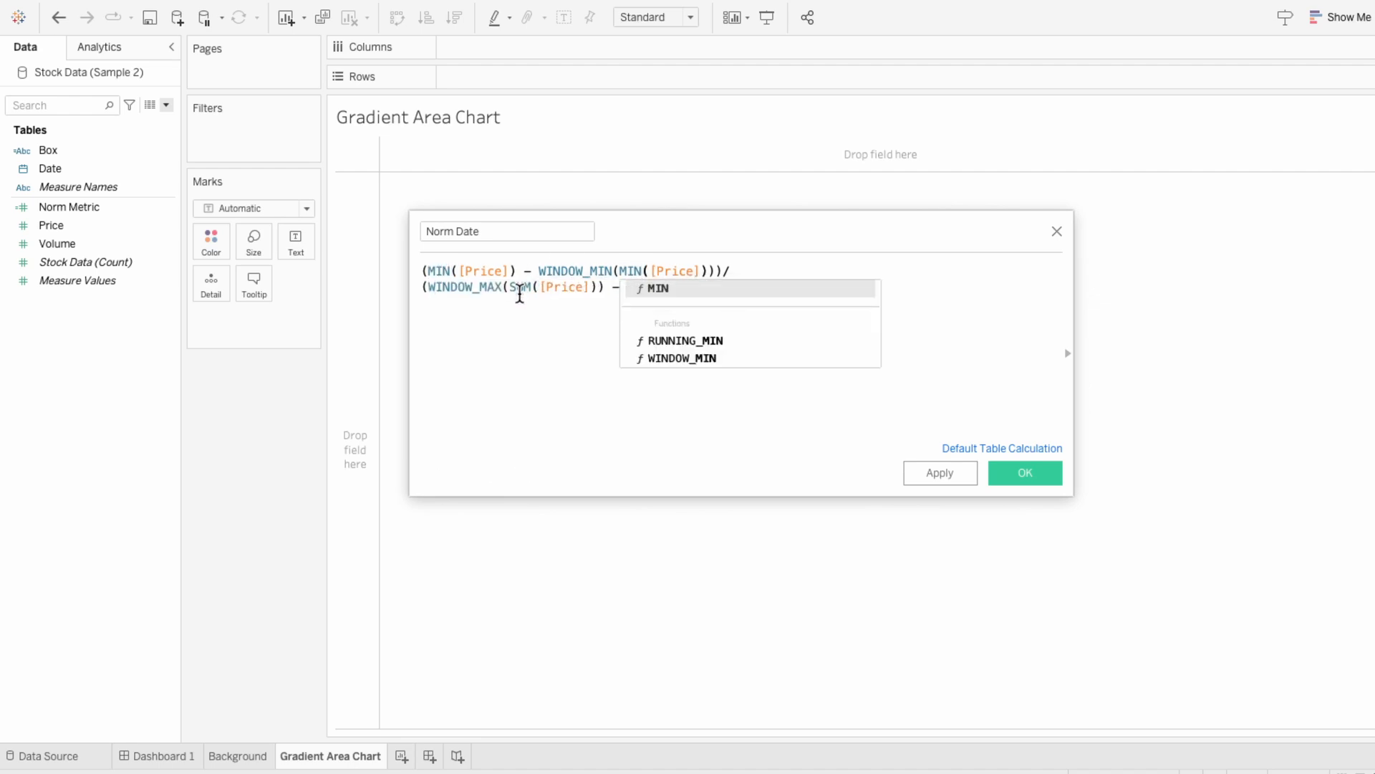
double_click(521, 287)
type("MIN([Price])) - WINDOW_MIN")
double_click(713, 287)
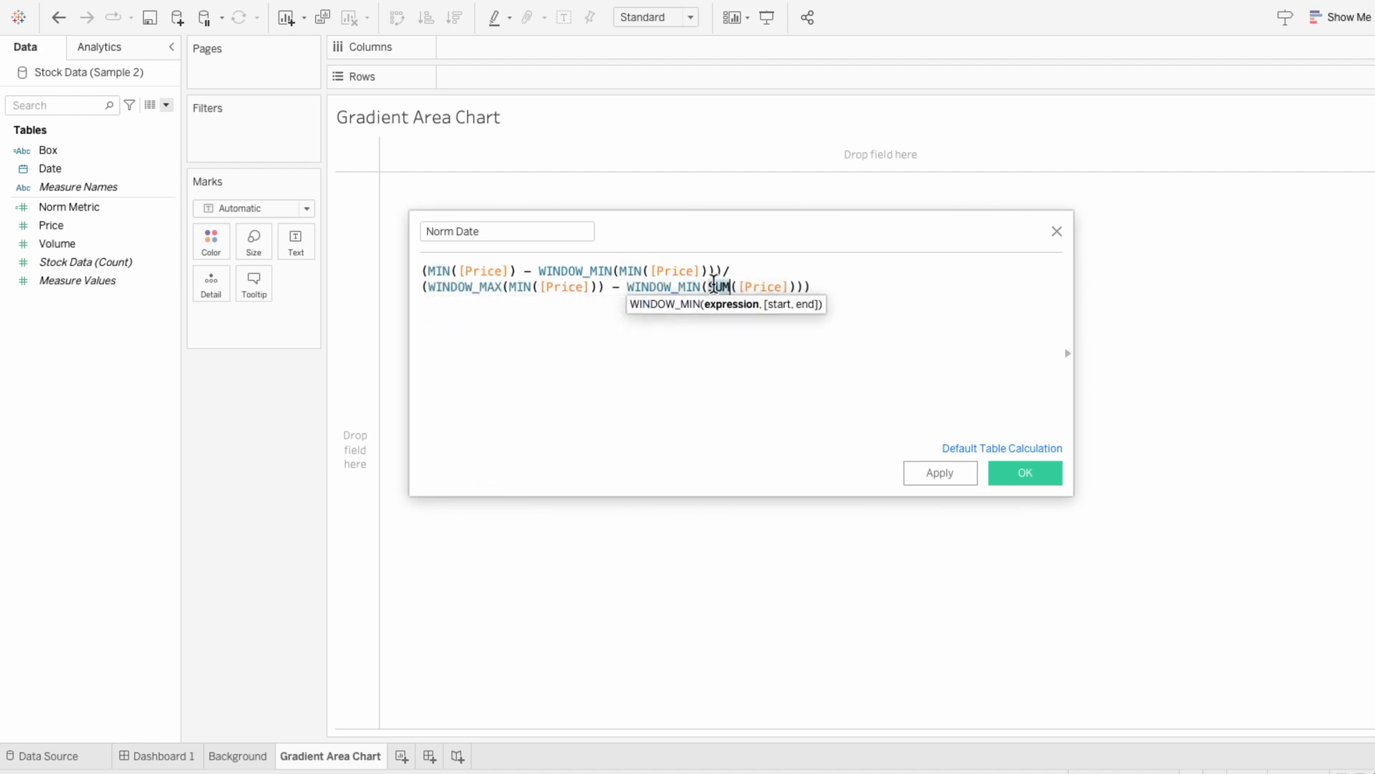
type("MIN")
Step: Replace all four [Price] references in the Norm Date formula with [Date] and save the calculated field
double_click(483, 270)
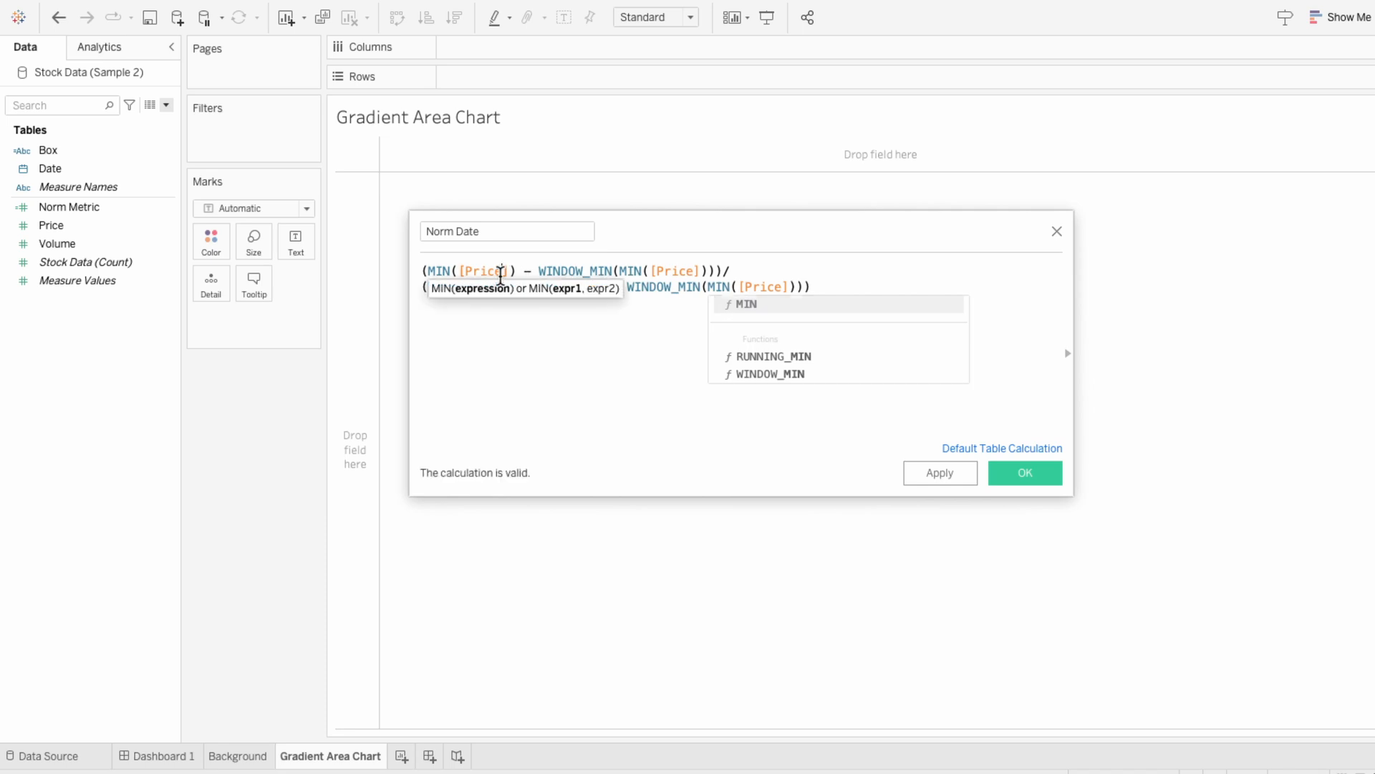
type("[Date]")
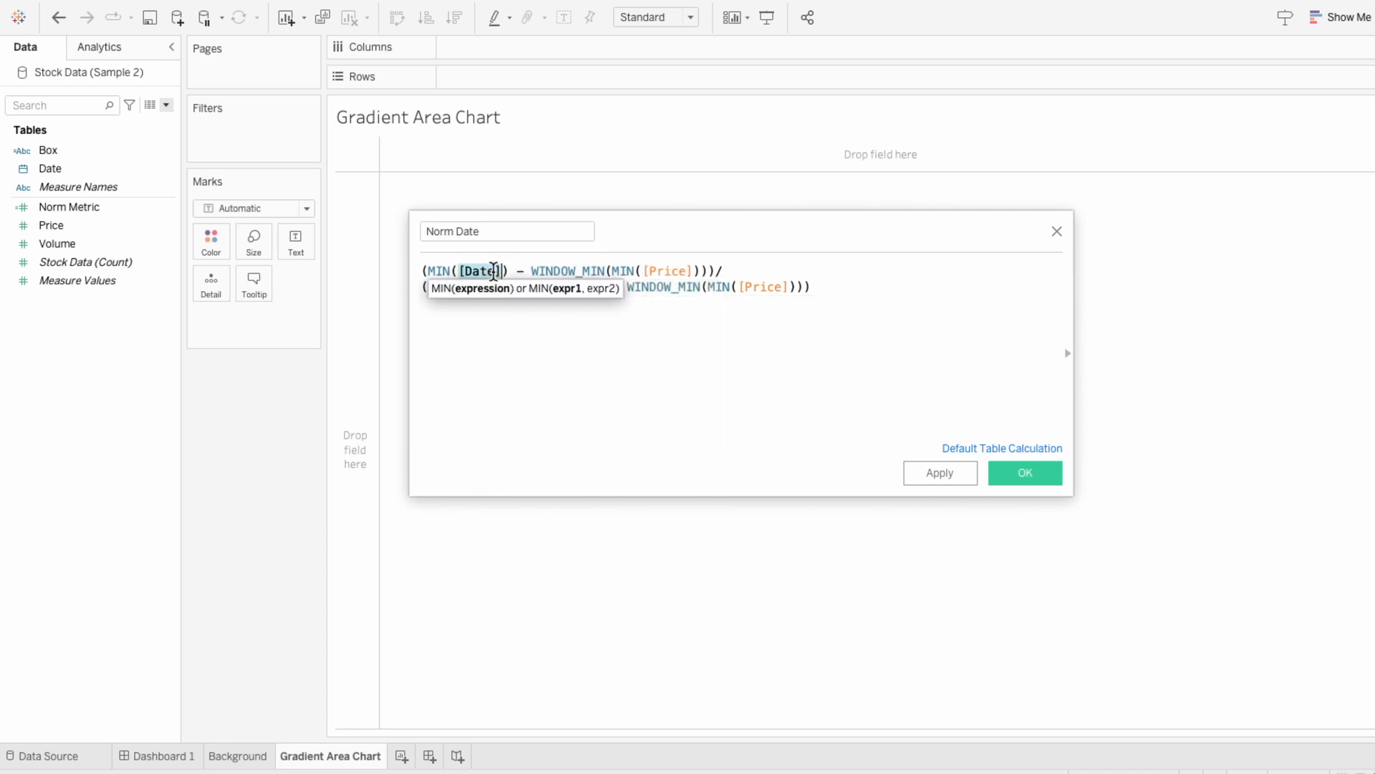
double_click(666, 271)
type("[Date]")
double_click(562, 286)
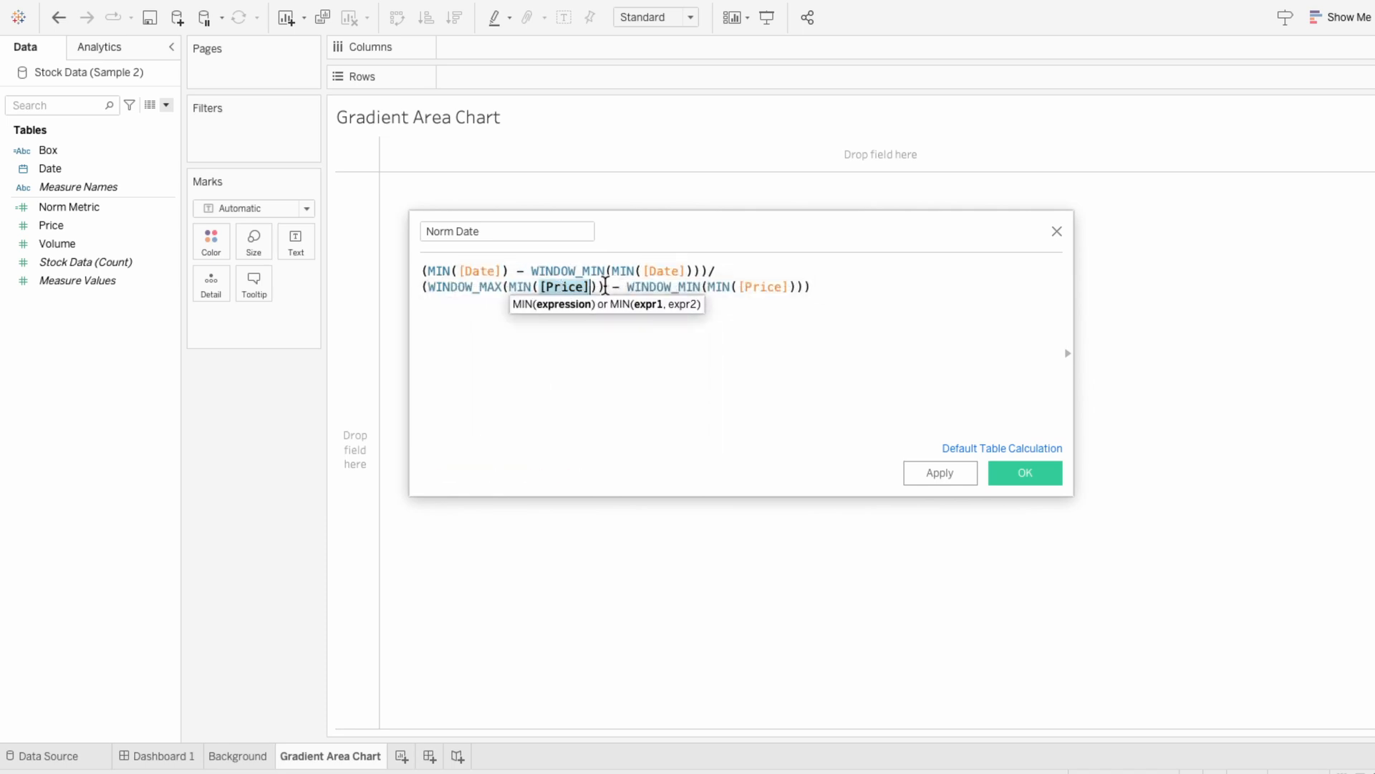
type("[Date]")
double_click(760, 287)
type("[Date]")
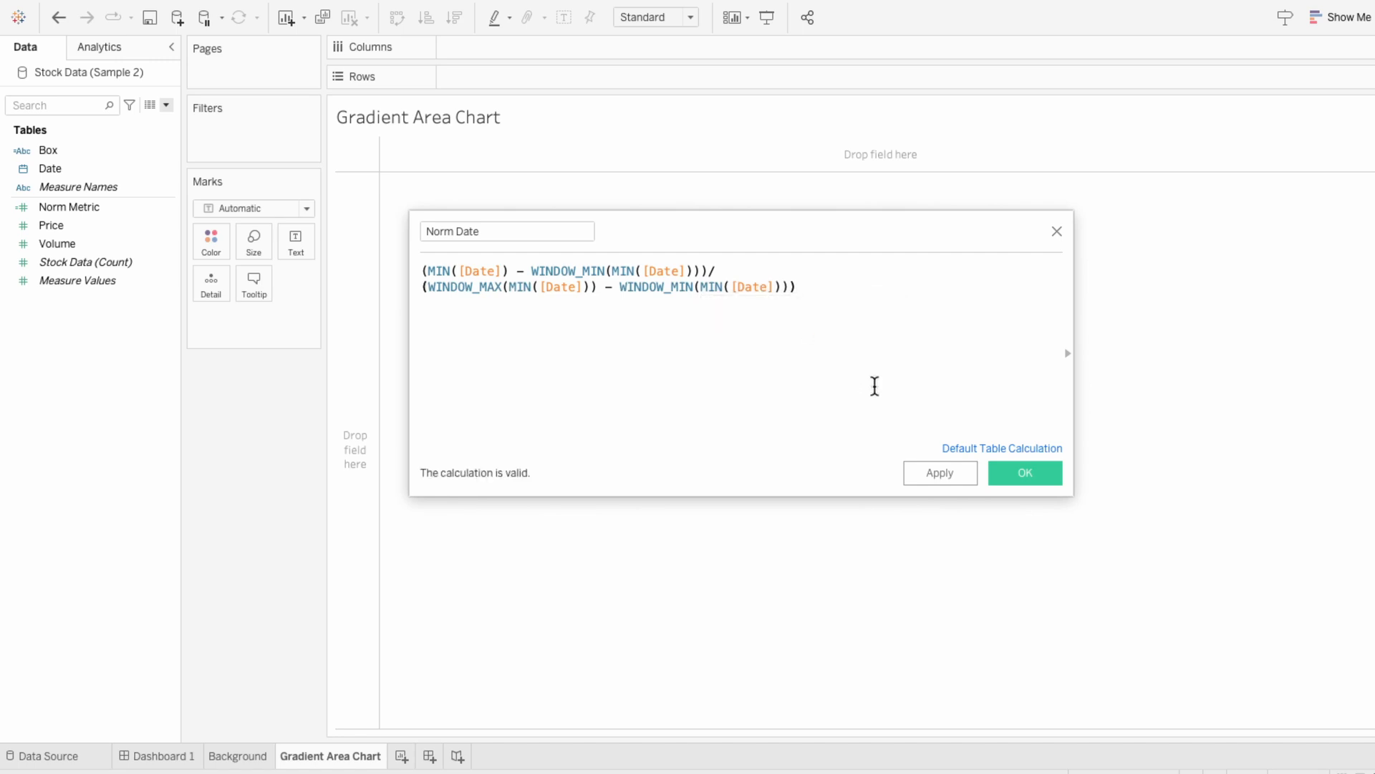
left_click(1022, 478)
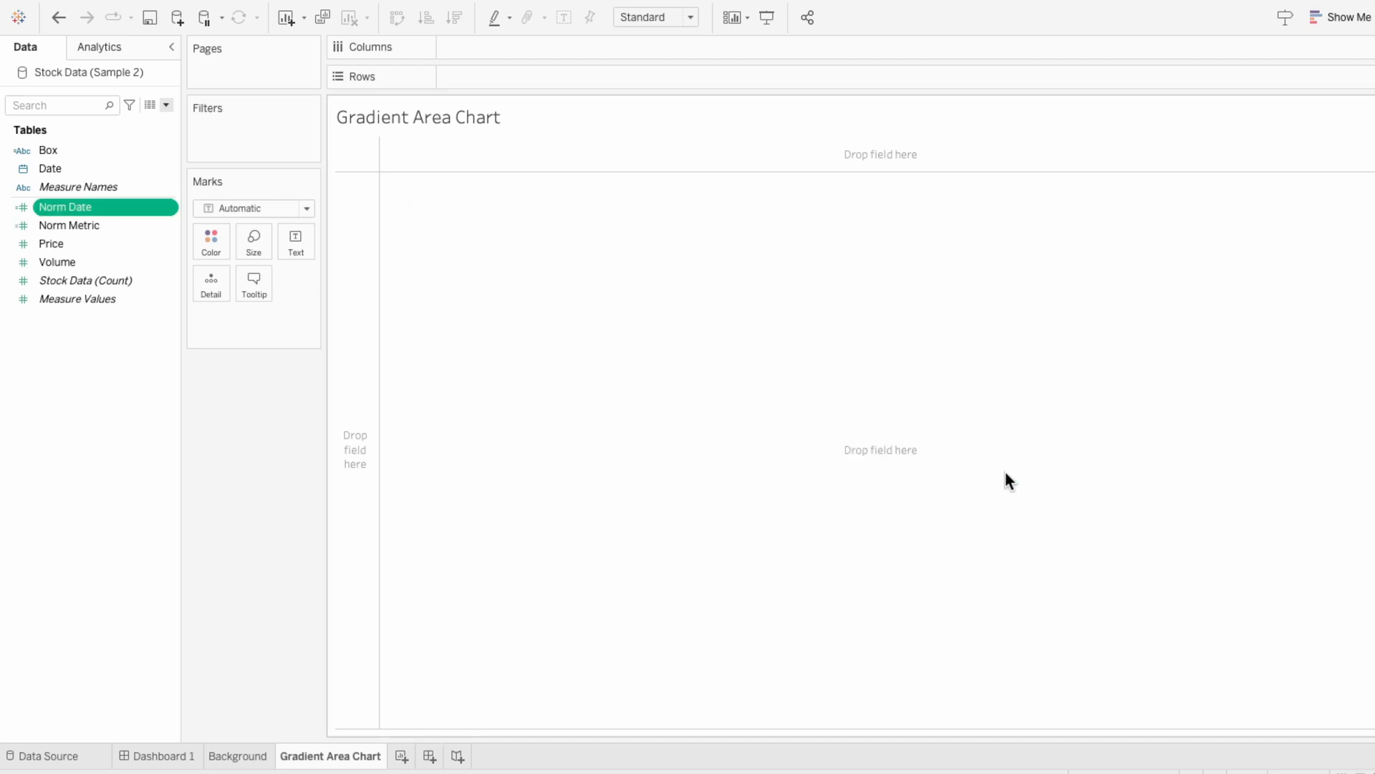
Step: Create a calculated field named "Reversed Metric" with the formula 1 - [Norm Metric] and save it
left_click(167, 105)
left_click(163, 120)
type("Re")
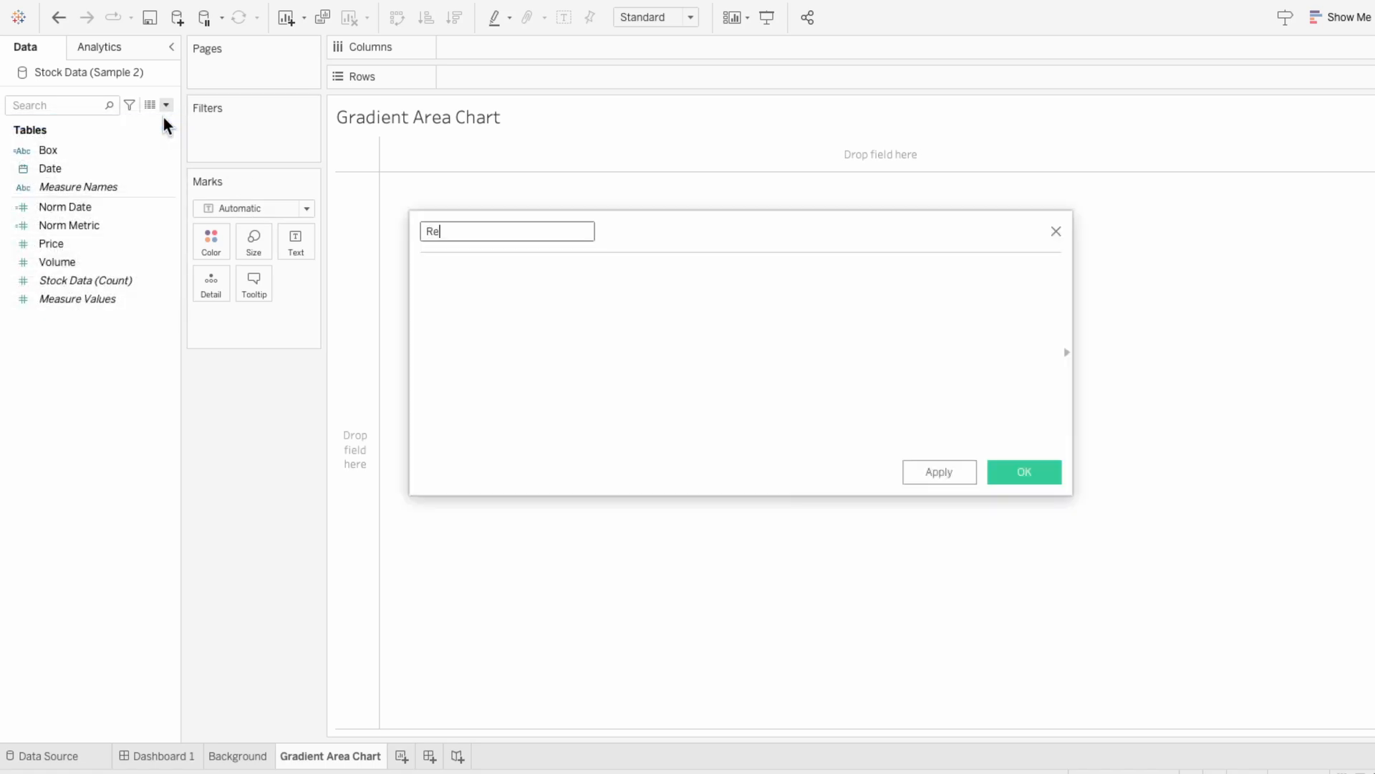
type("versed Metric")
key("Tab")
type("1 - ")
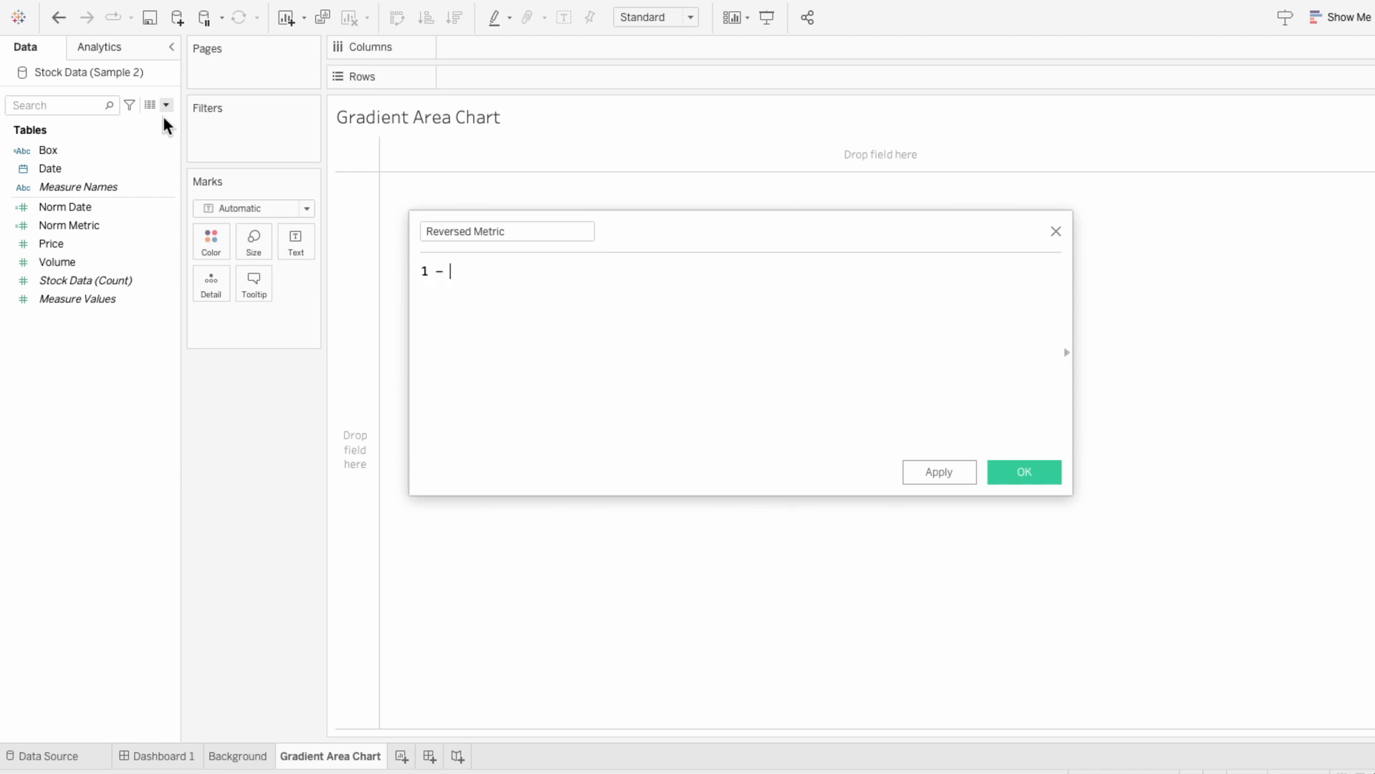
type("norm")
key("Down")
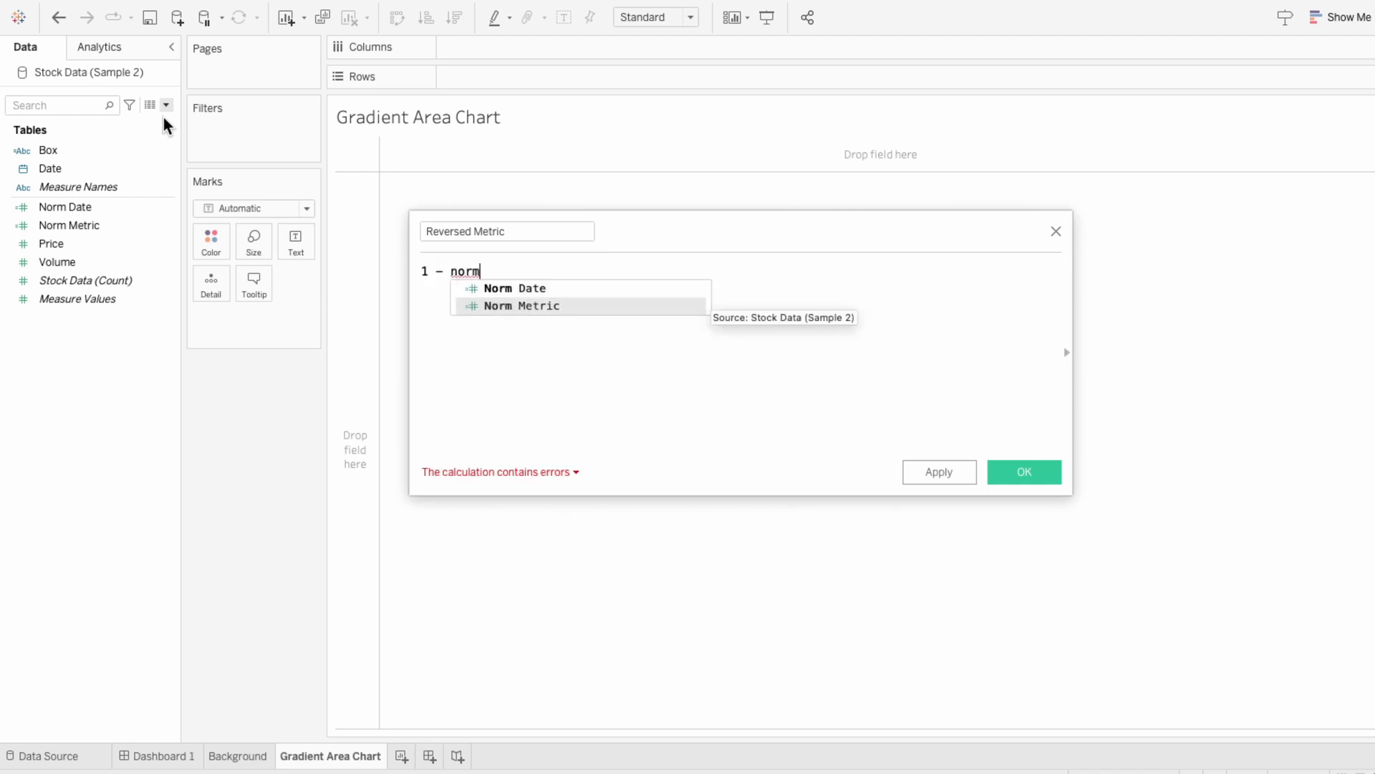
key("Return")
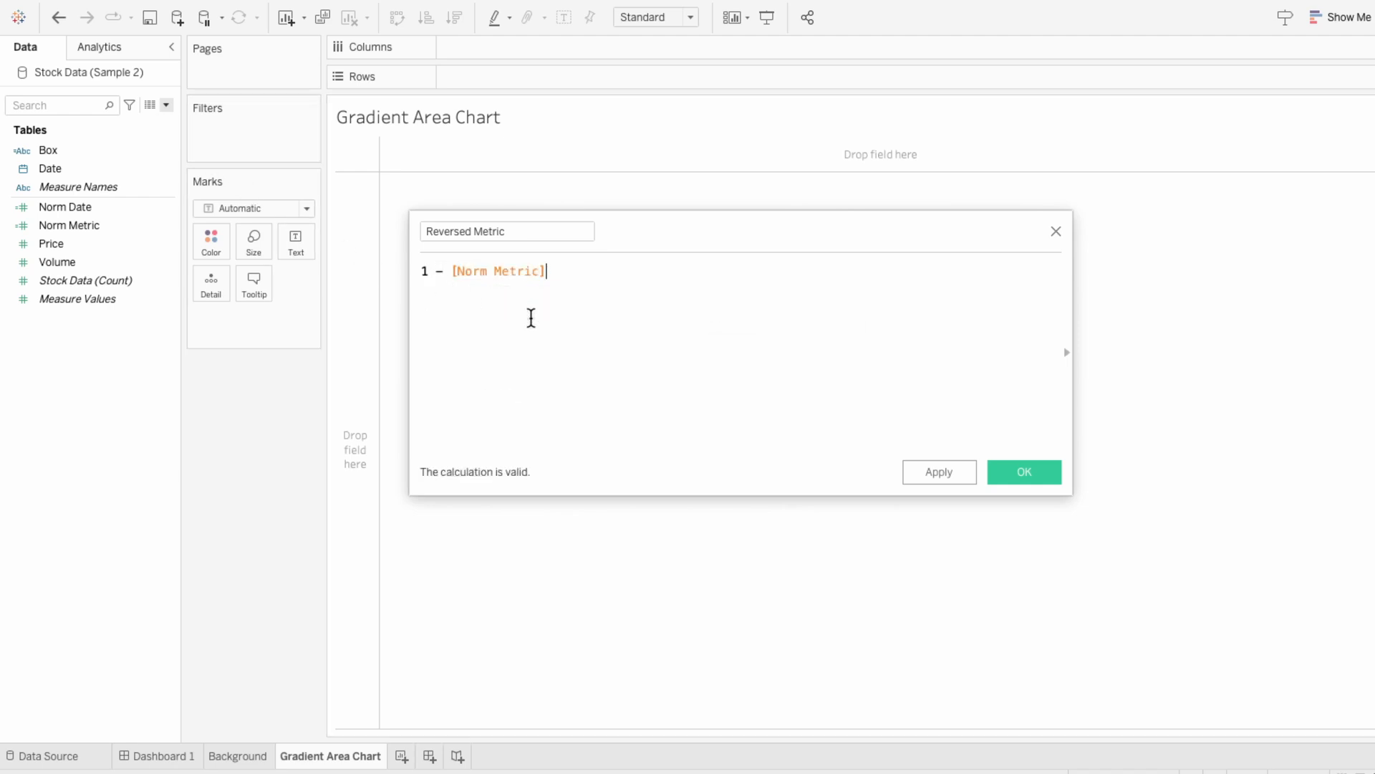
left_click(1031, 470)
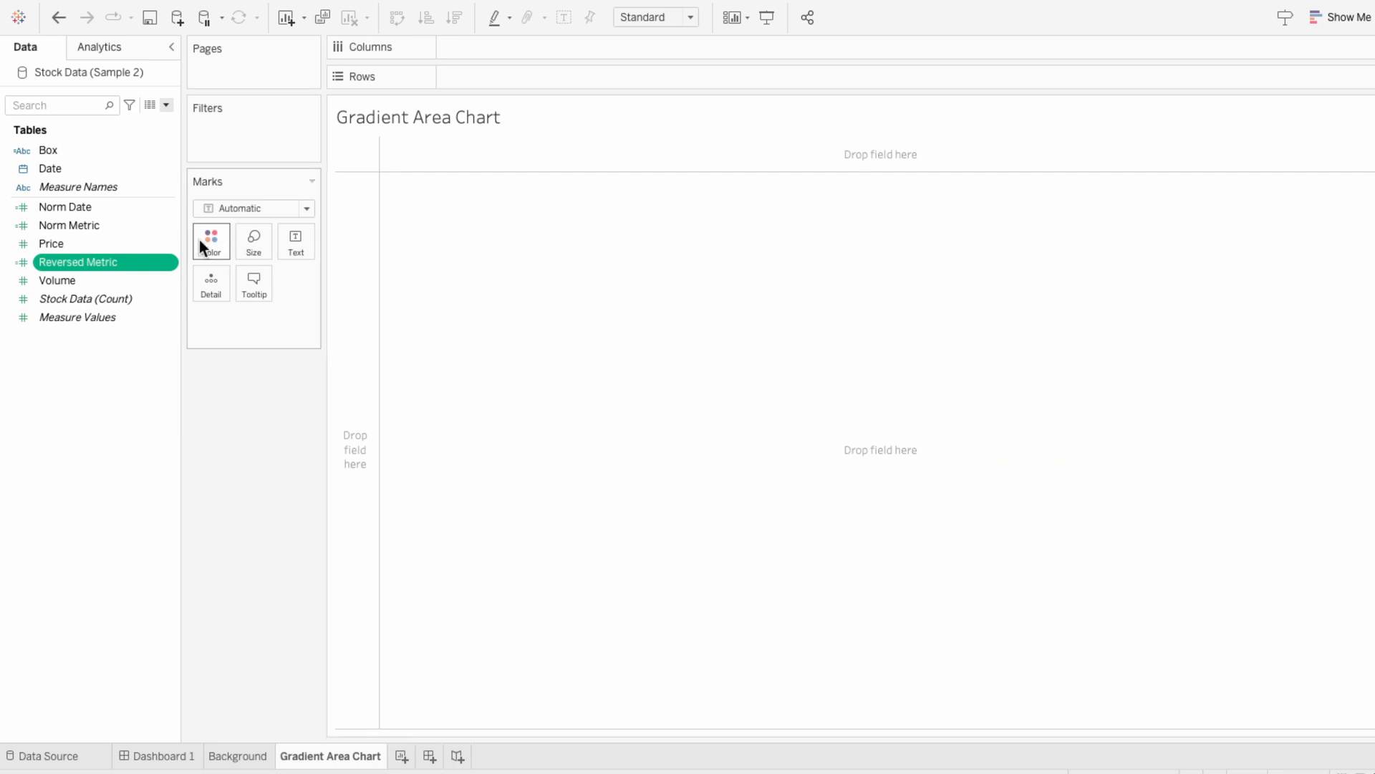
Step: Place Norm Date on Columns, and Norm Metric followed by Reversed Metric on Rows
left_click_drag(59, 208, 474, 54)
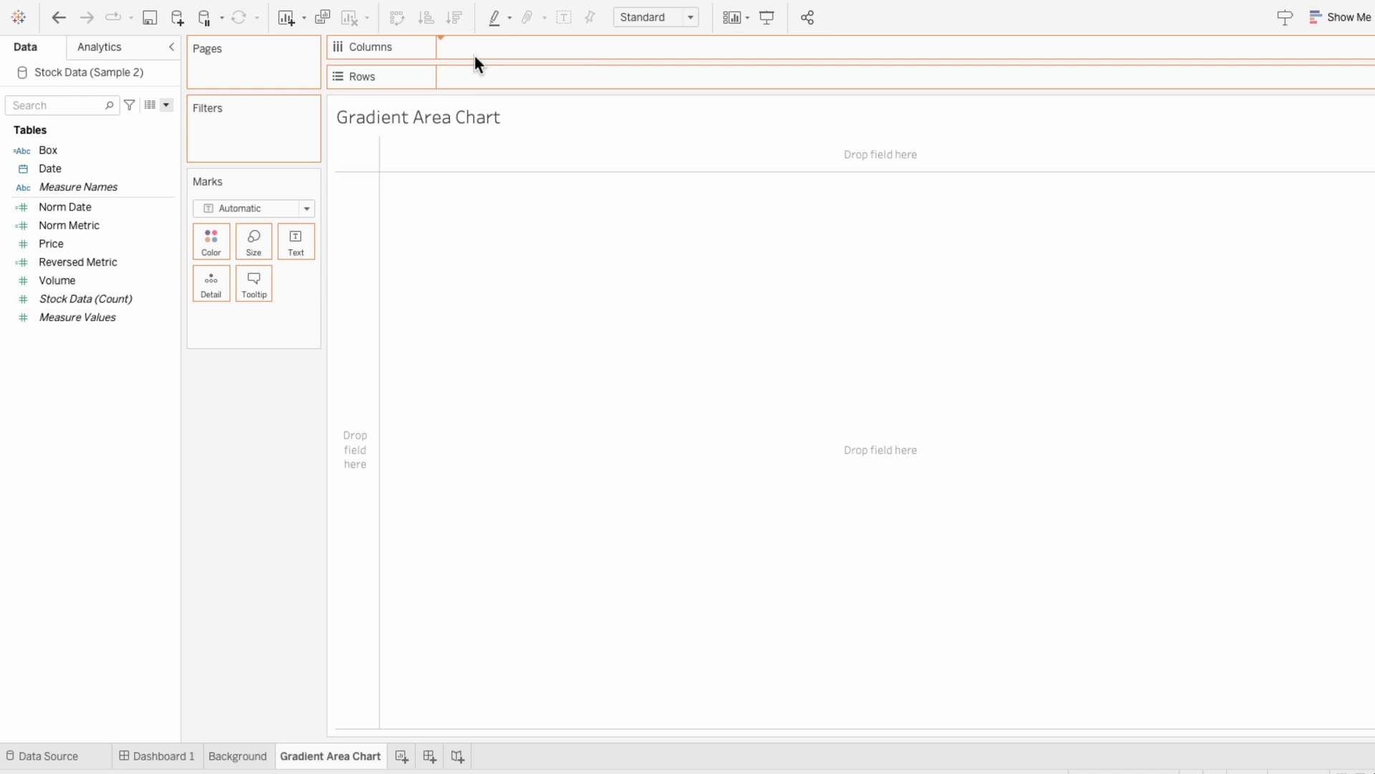
left_click(148, 226)
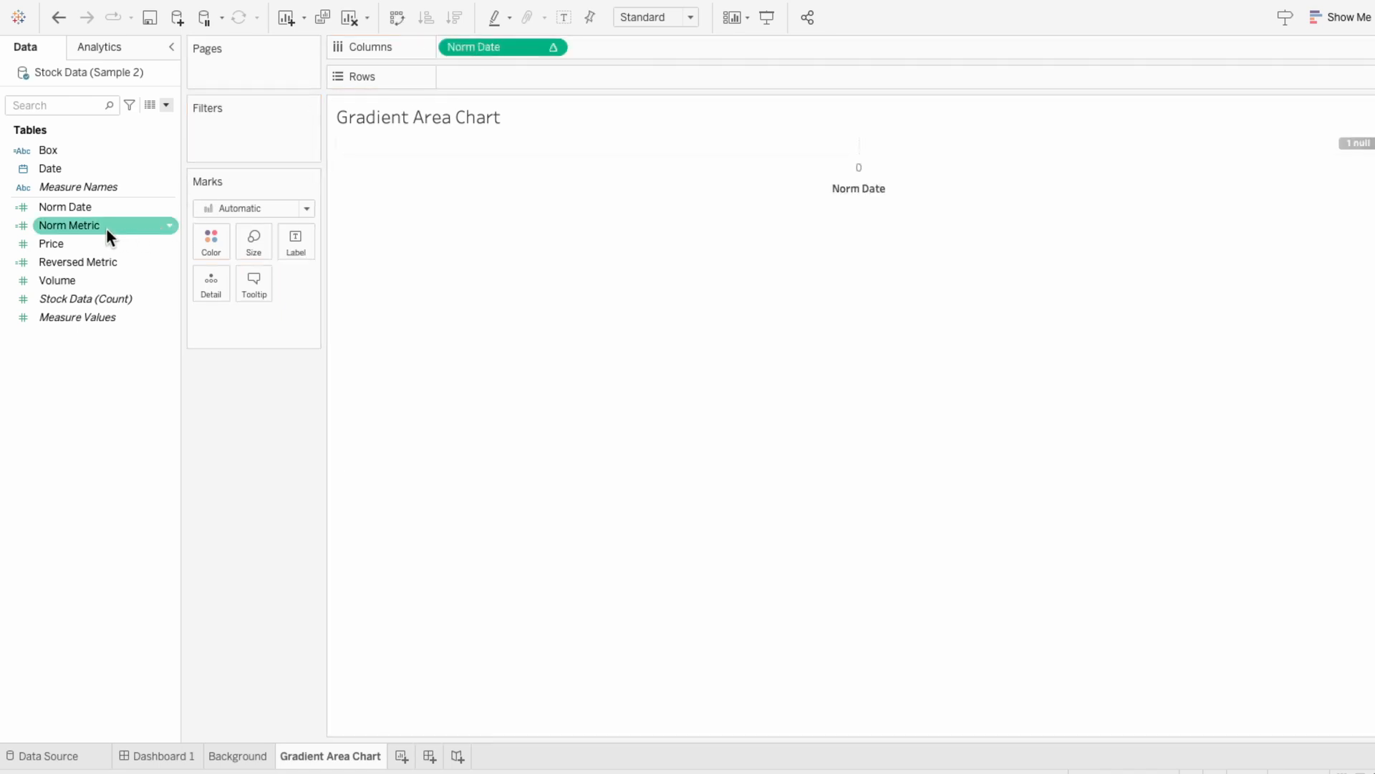
left_click_drag(106, 228, 462, 74)
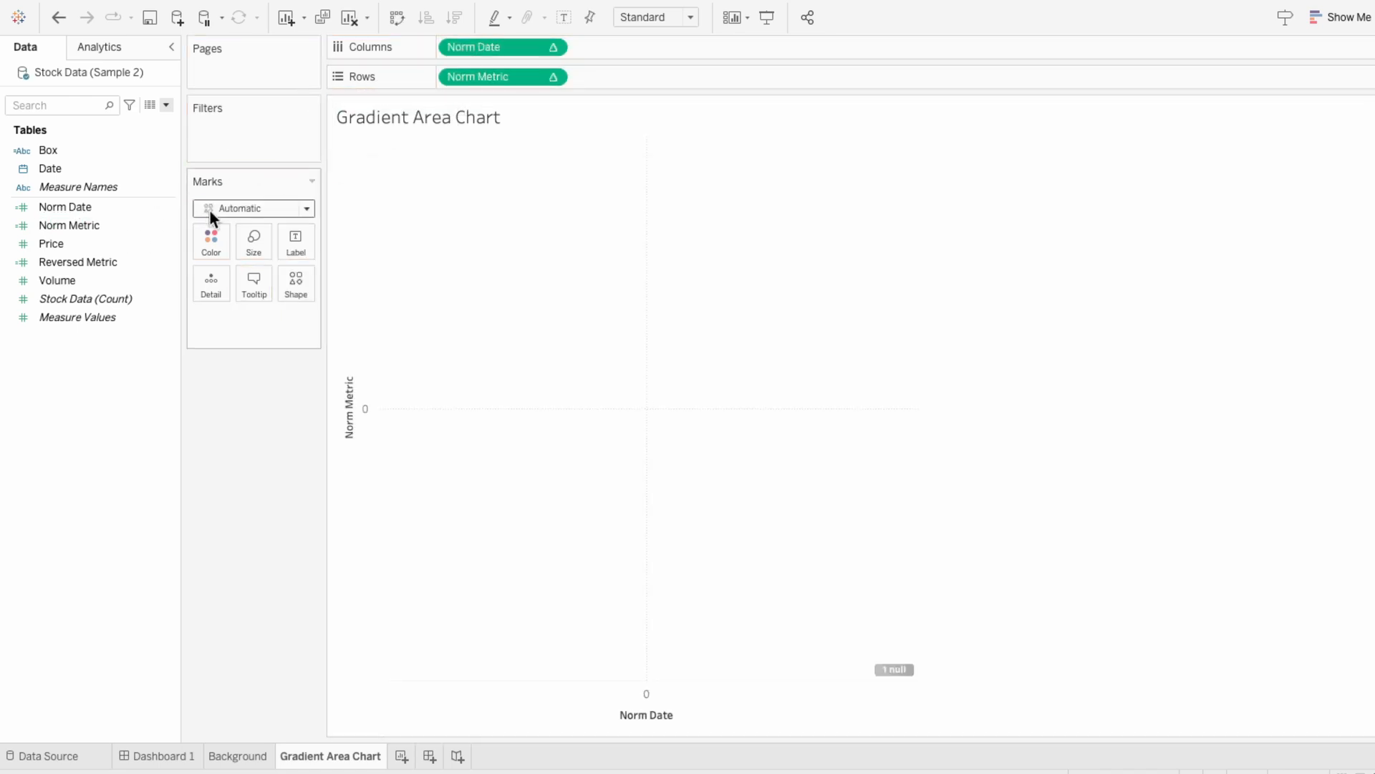
left_click_drag(105, 261, 615, 74)
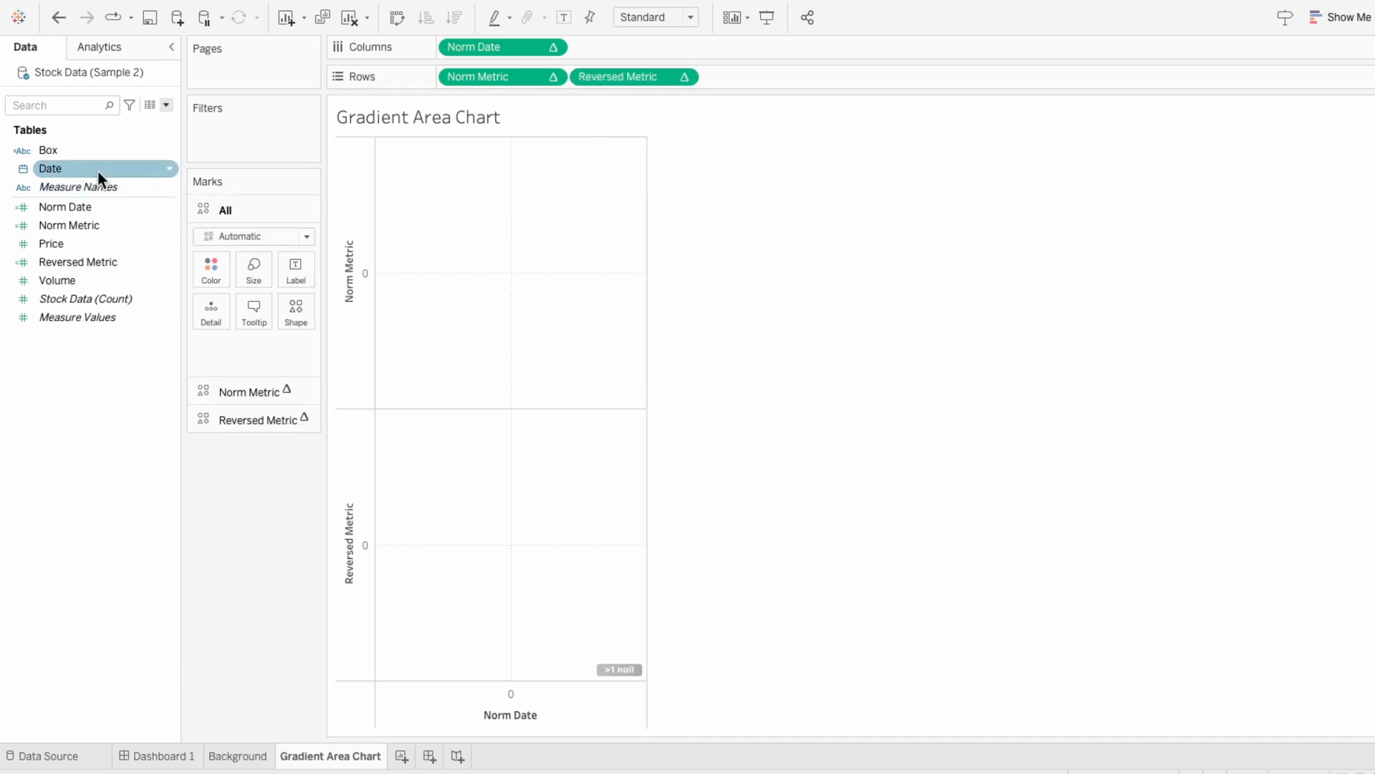
Step: Add Date to the marks for all measures as detail, at the full-date Day level and set to discrete
left_click_drag(97, 170, 247, 350)
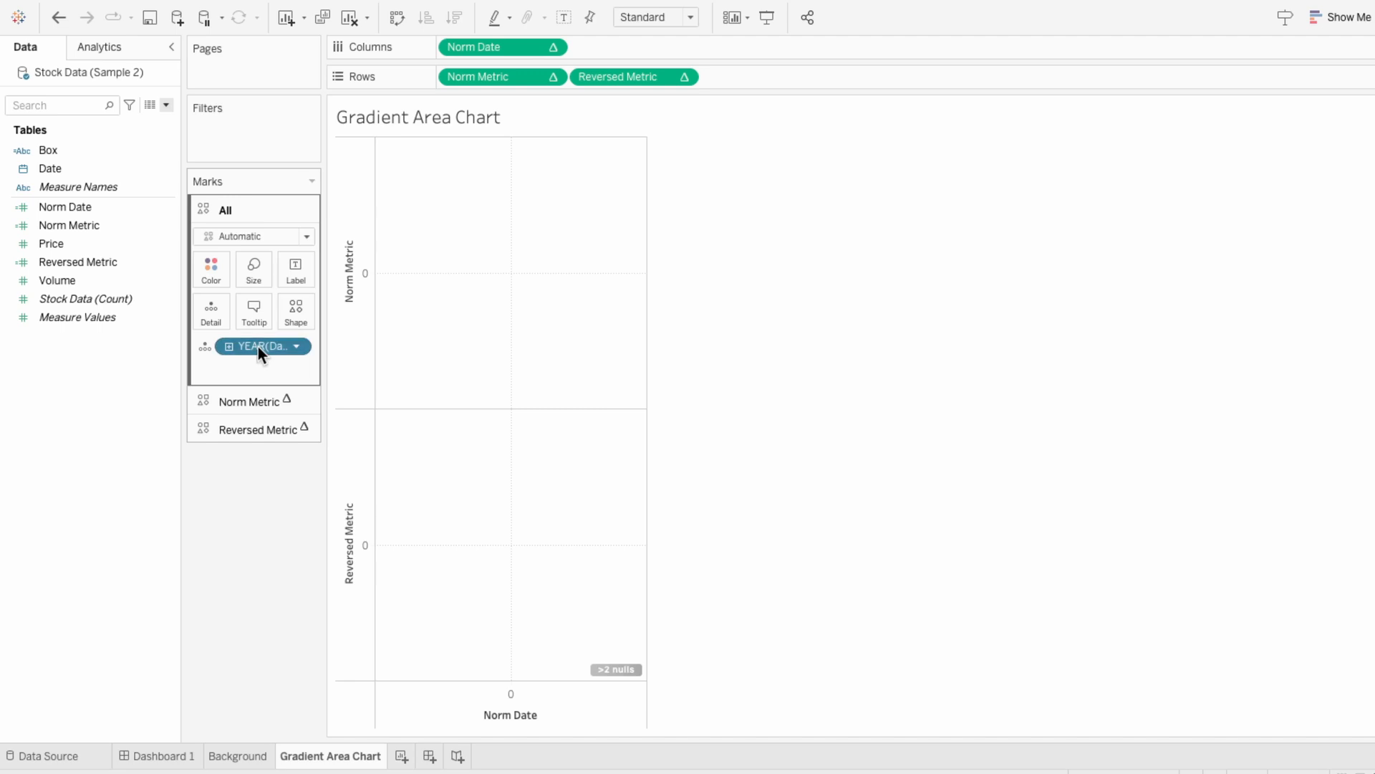
right_click(258, 346)
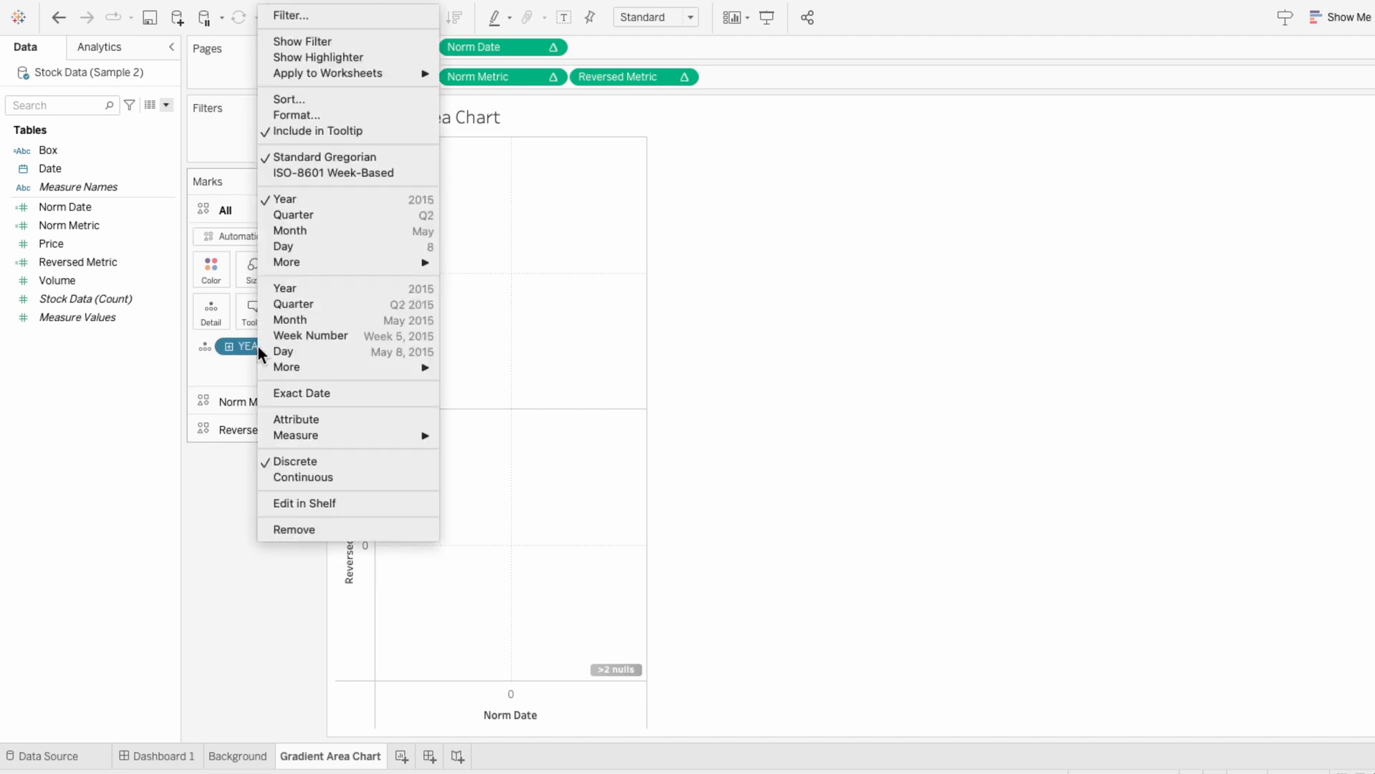
left_click(269, 347)
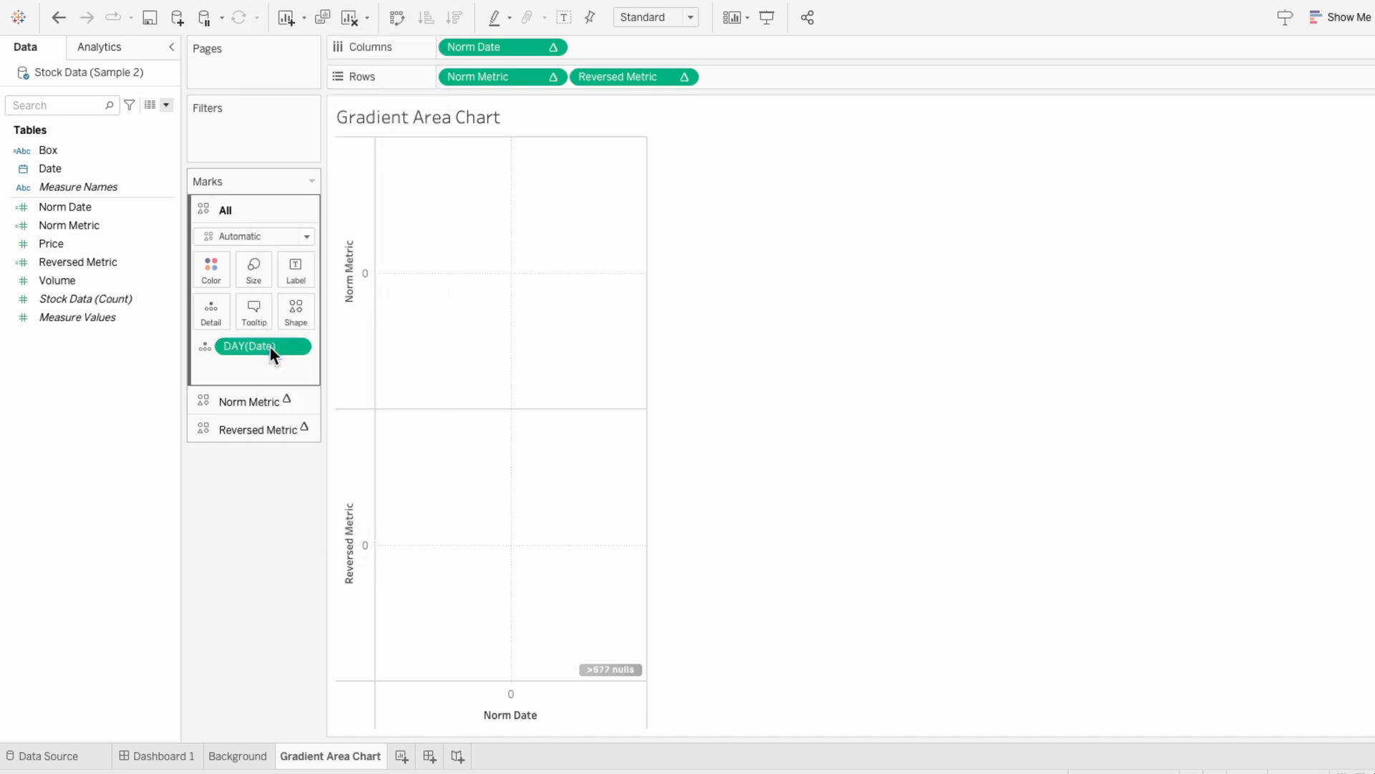
right_click(270, 347)
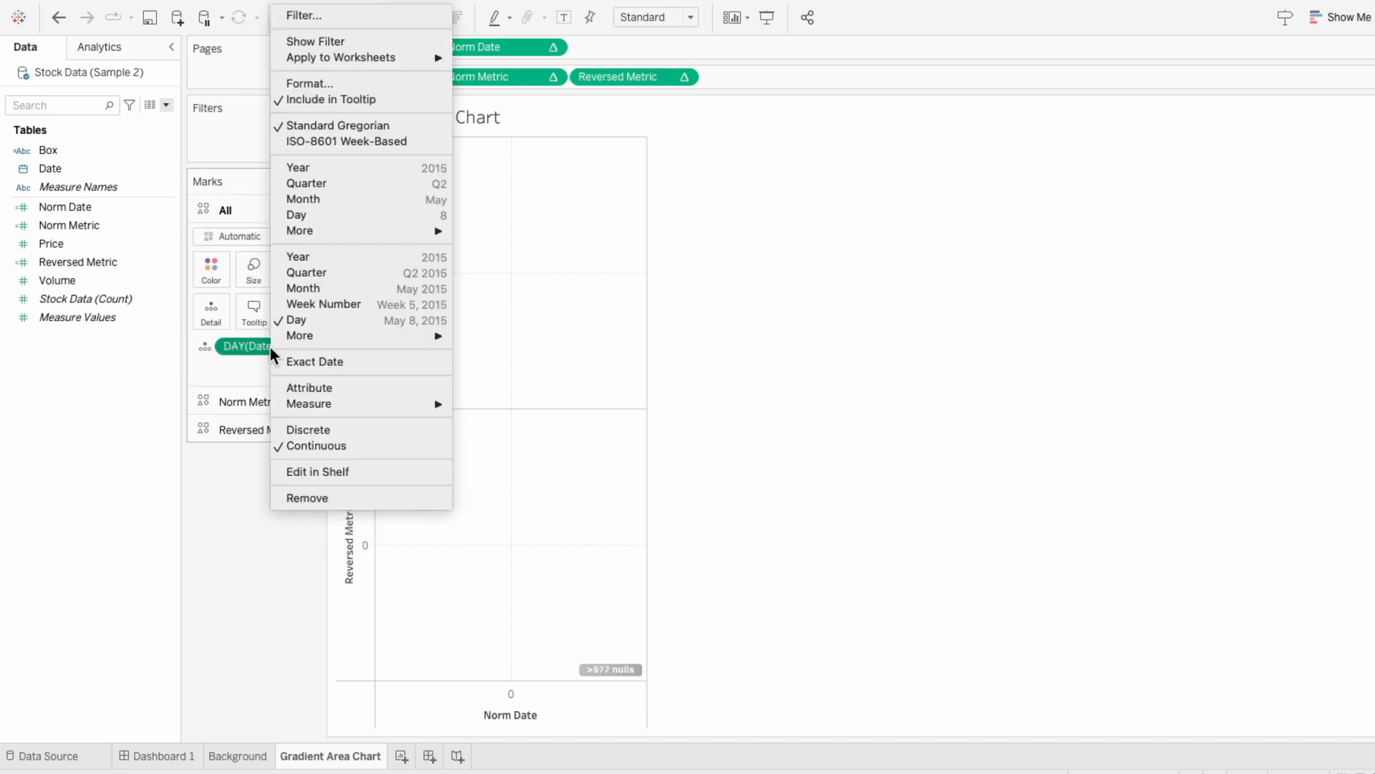
left_click(298, 430)
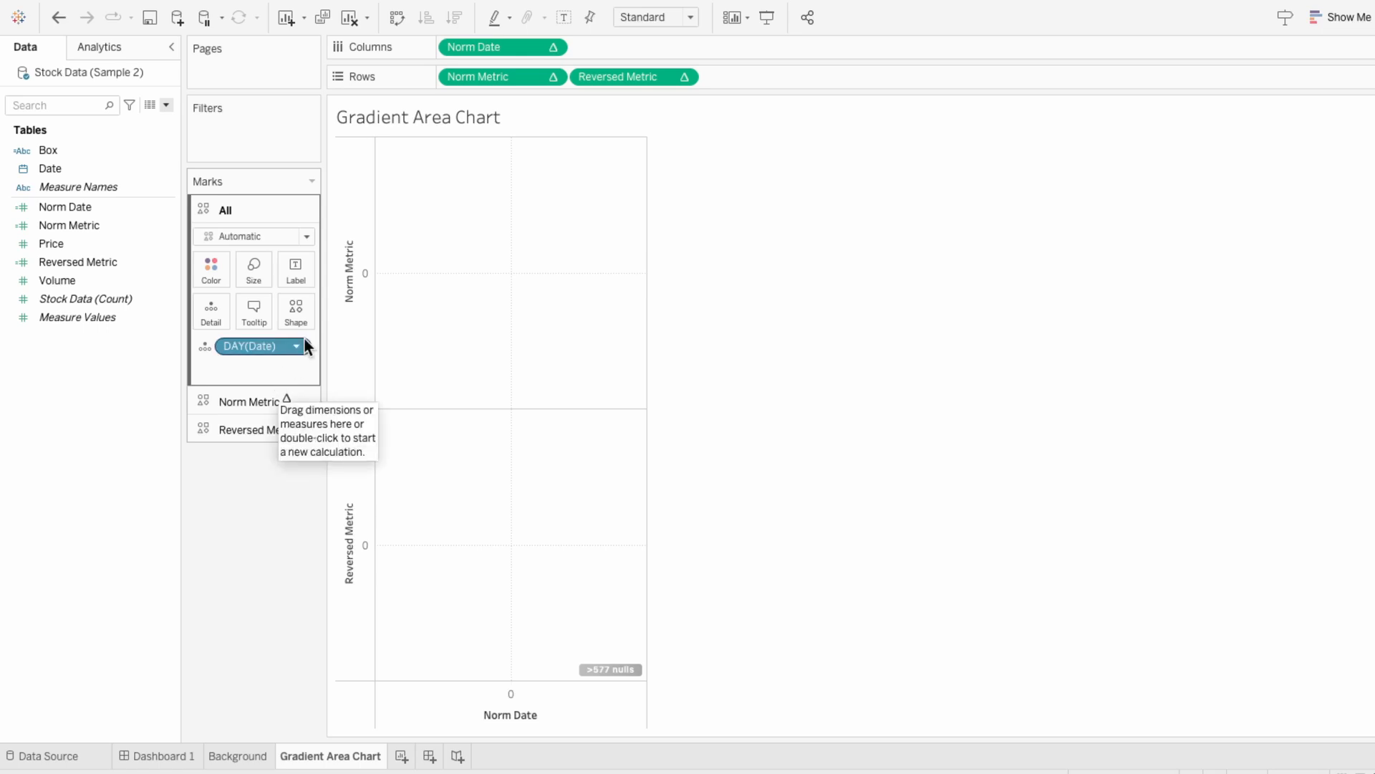
Step: Set the table calculations of Norm Date, Norm Metric and Reversed Metric to compute using Date
right_click(476, 49)
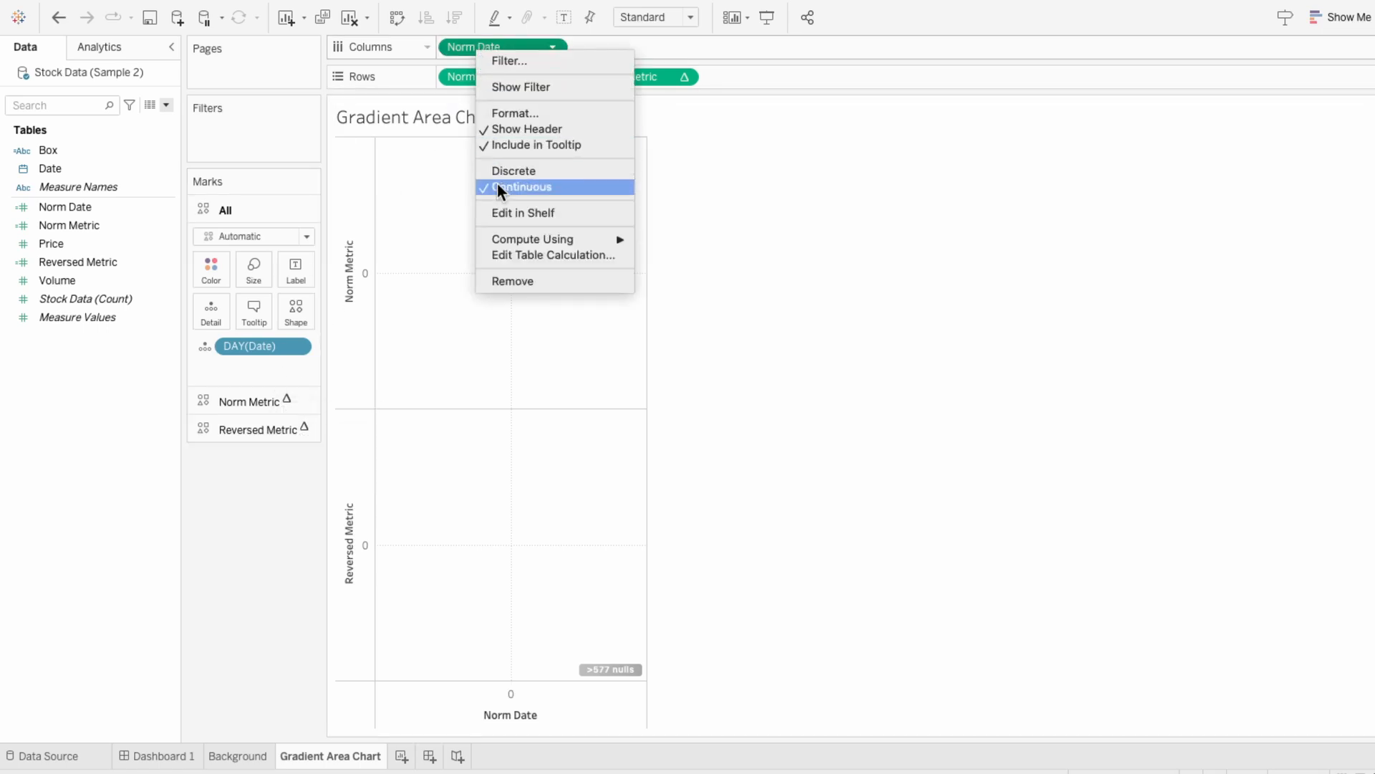
mouse_move(509, 238)
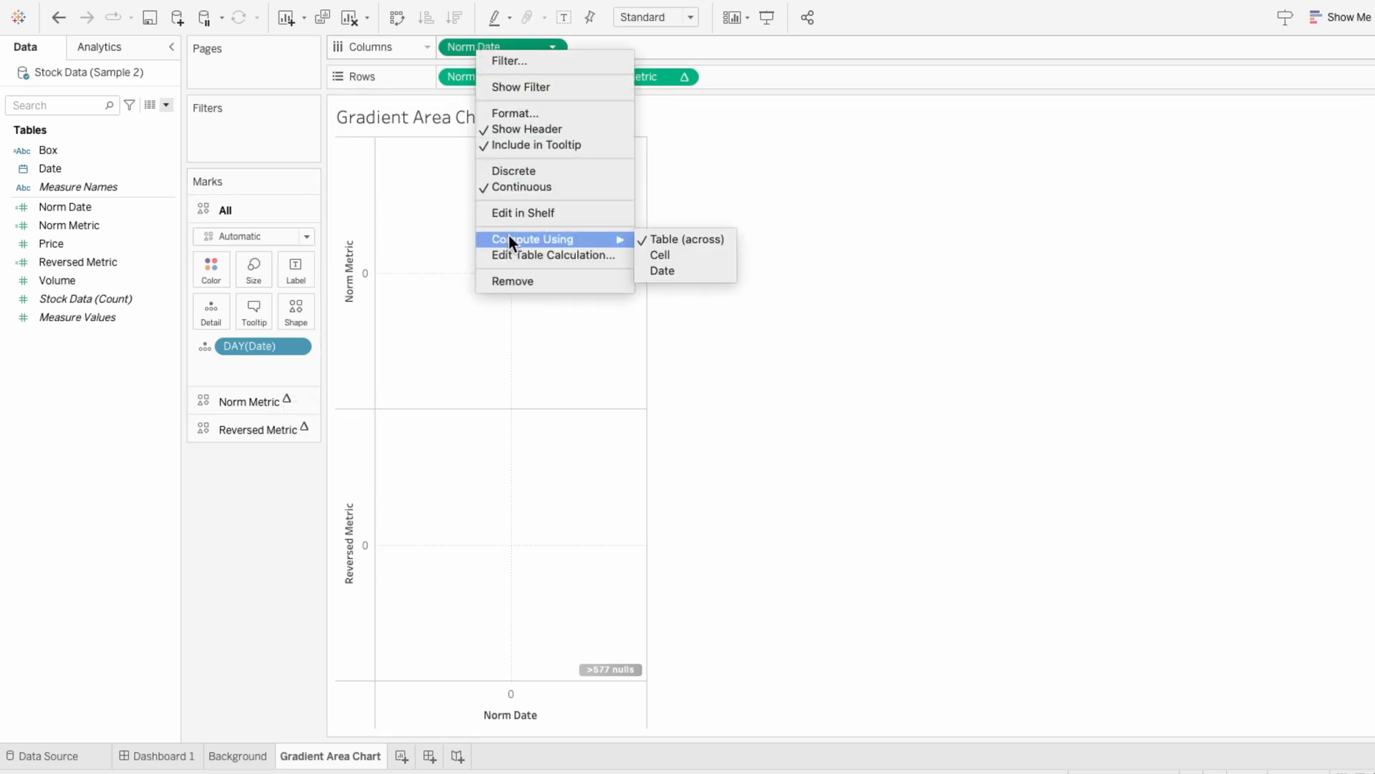
left_click(689, 269)
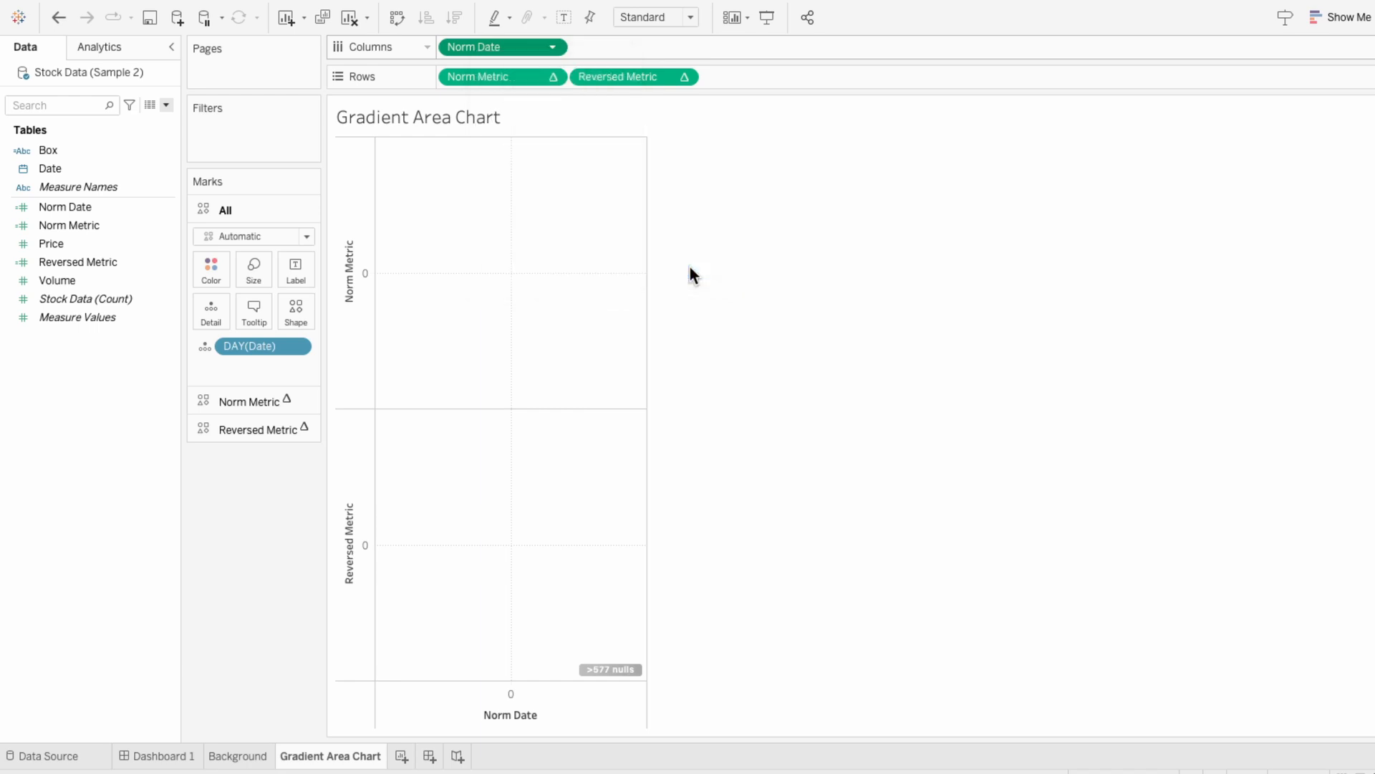
right_click(502, 79)
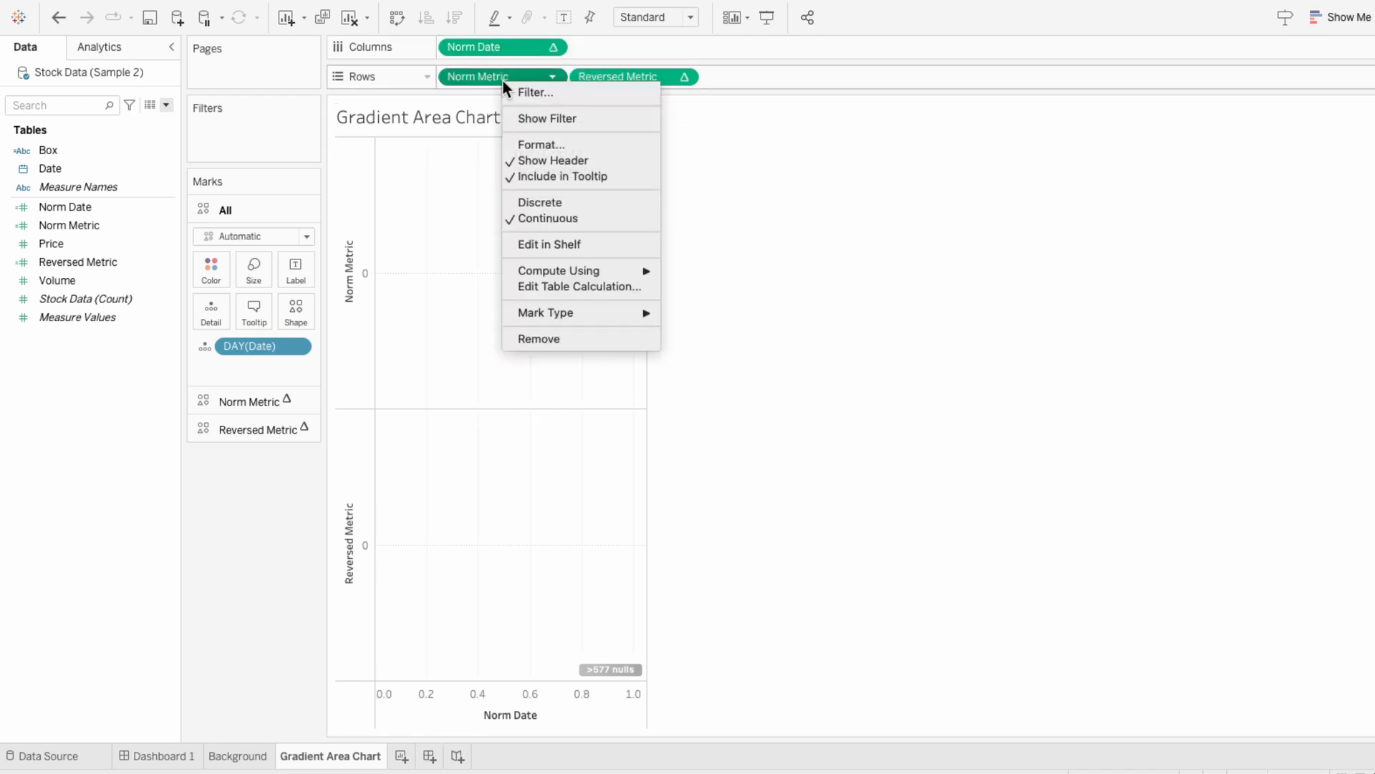
mouse_move(558, 270)
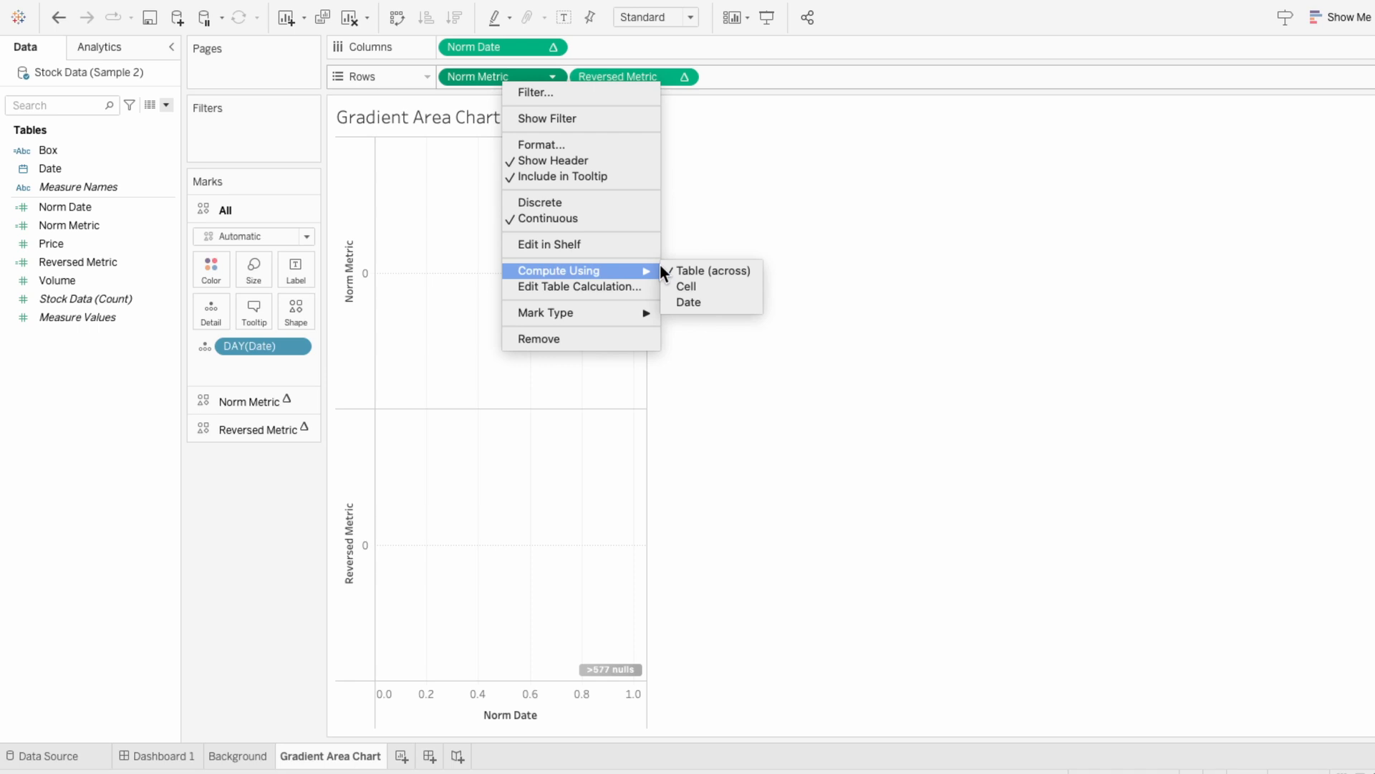
left_click(690, 302)
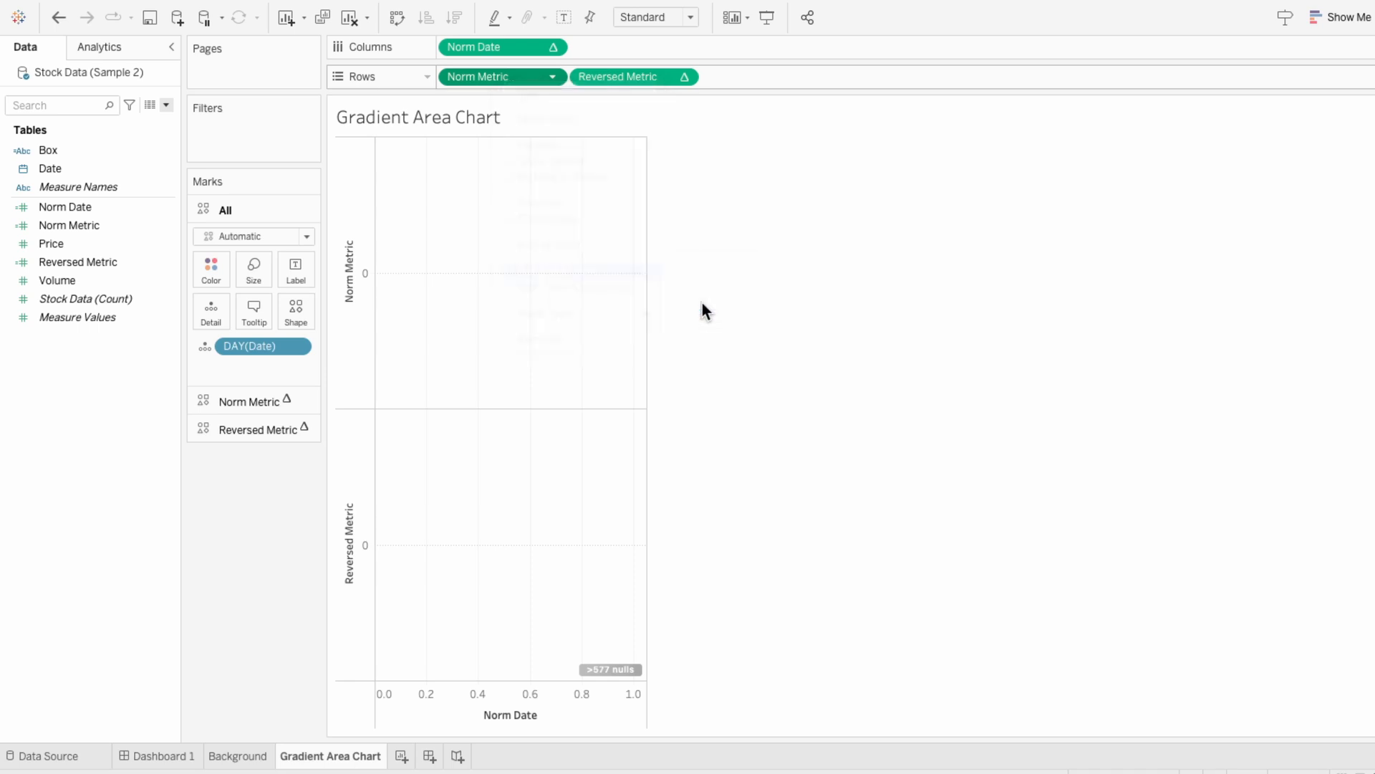
right_click(643, 82)
mouse_move(724, 272)
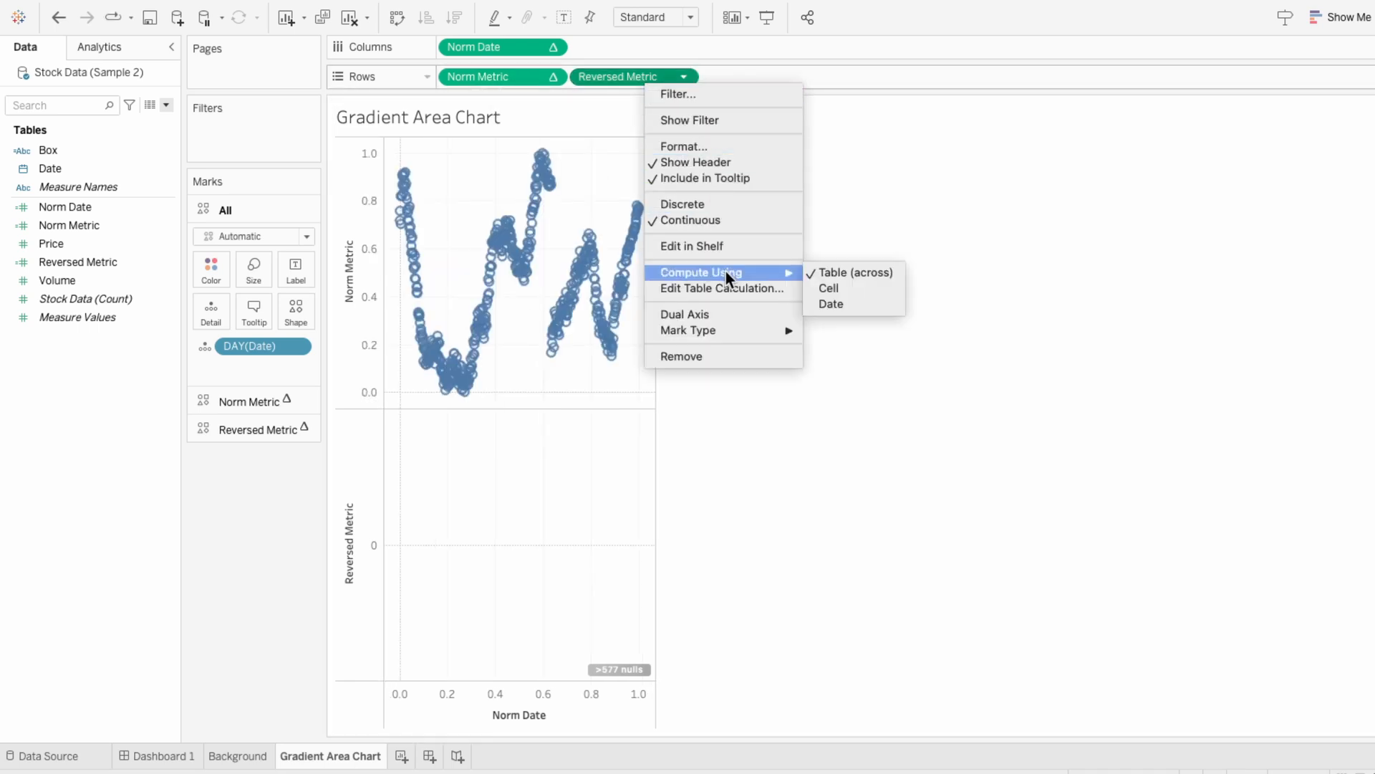
left_click(847, 298)
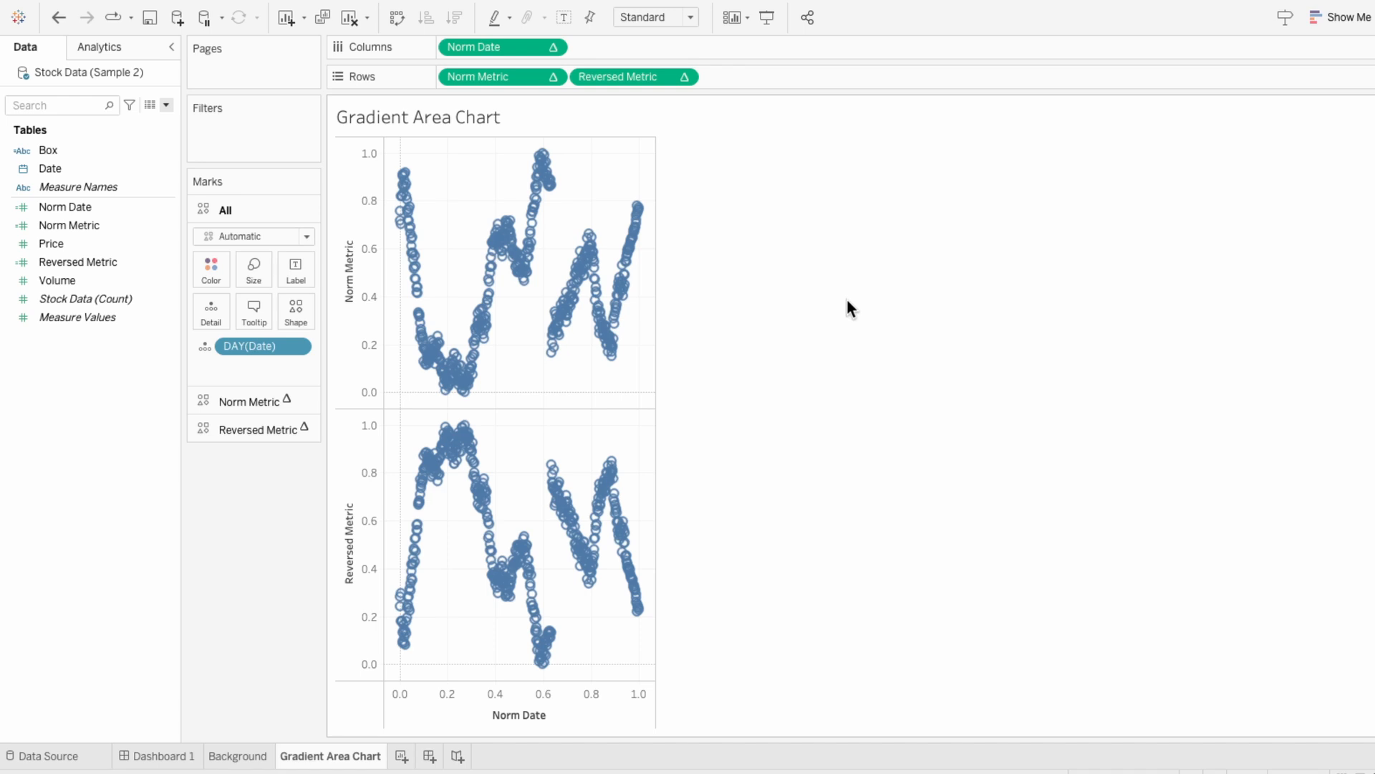
Step: Make Reversed Metric a dual axis with Norm Metric and remove Measure Names from the marks' colour
right_click(616, 79)
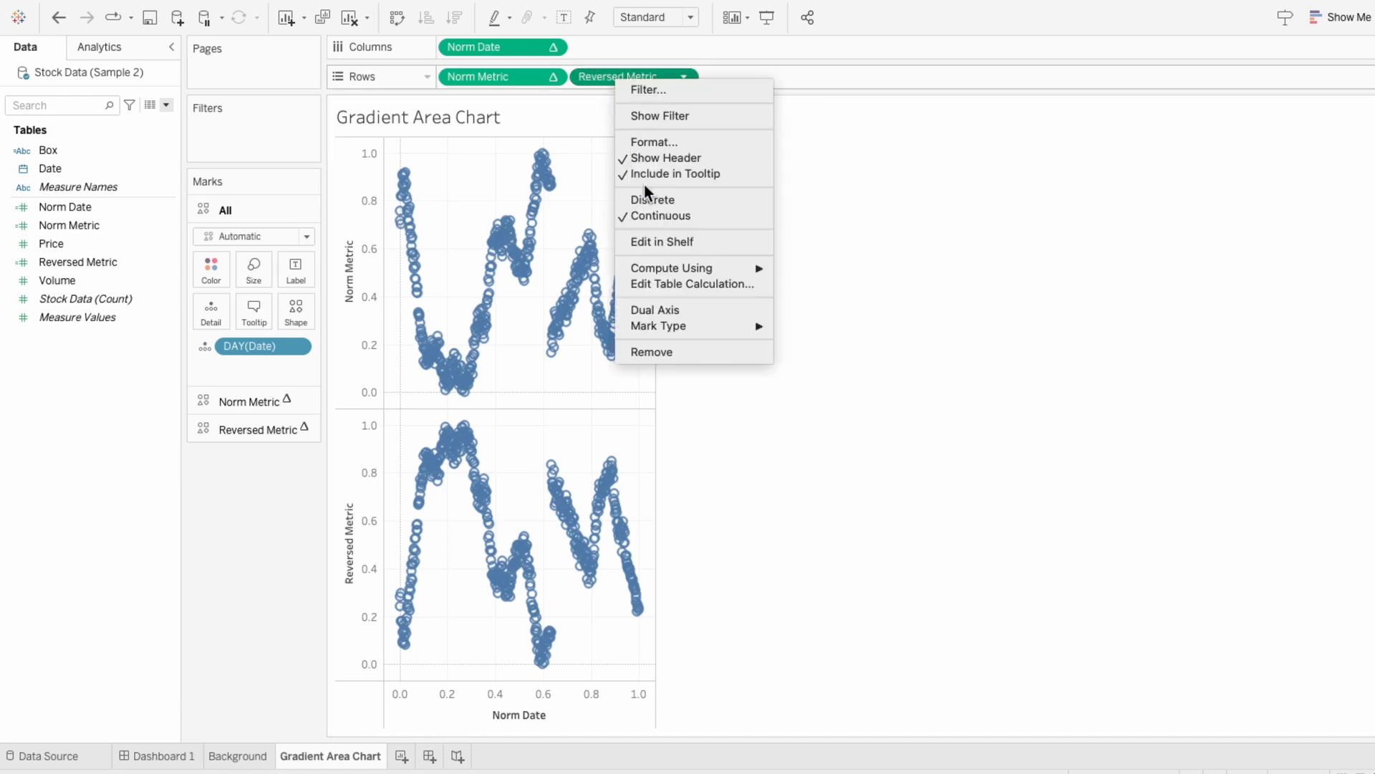
left_click(656, 310)
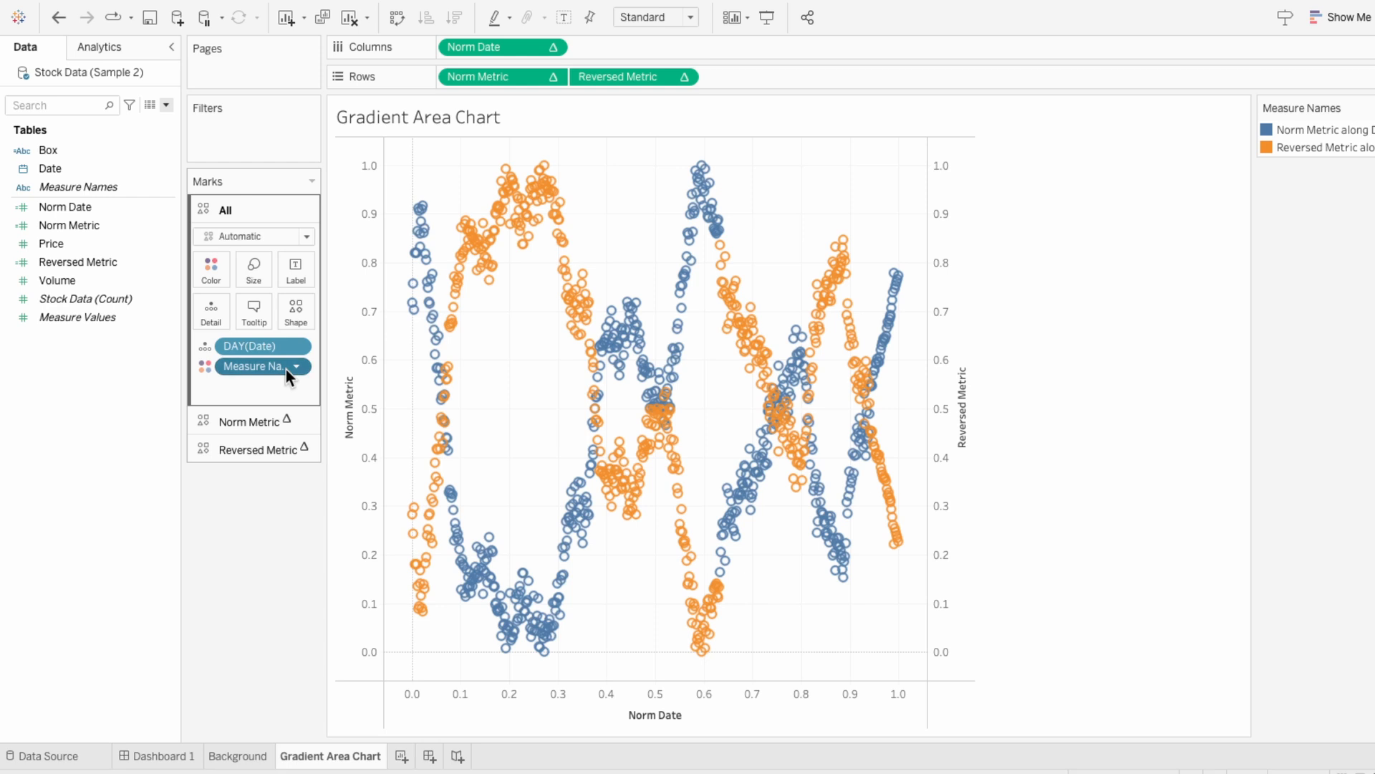
key("Delete")
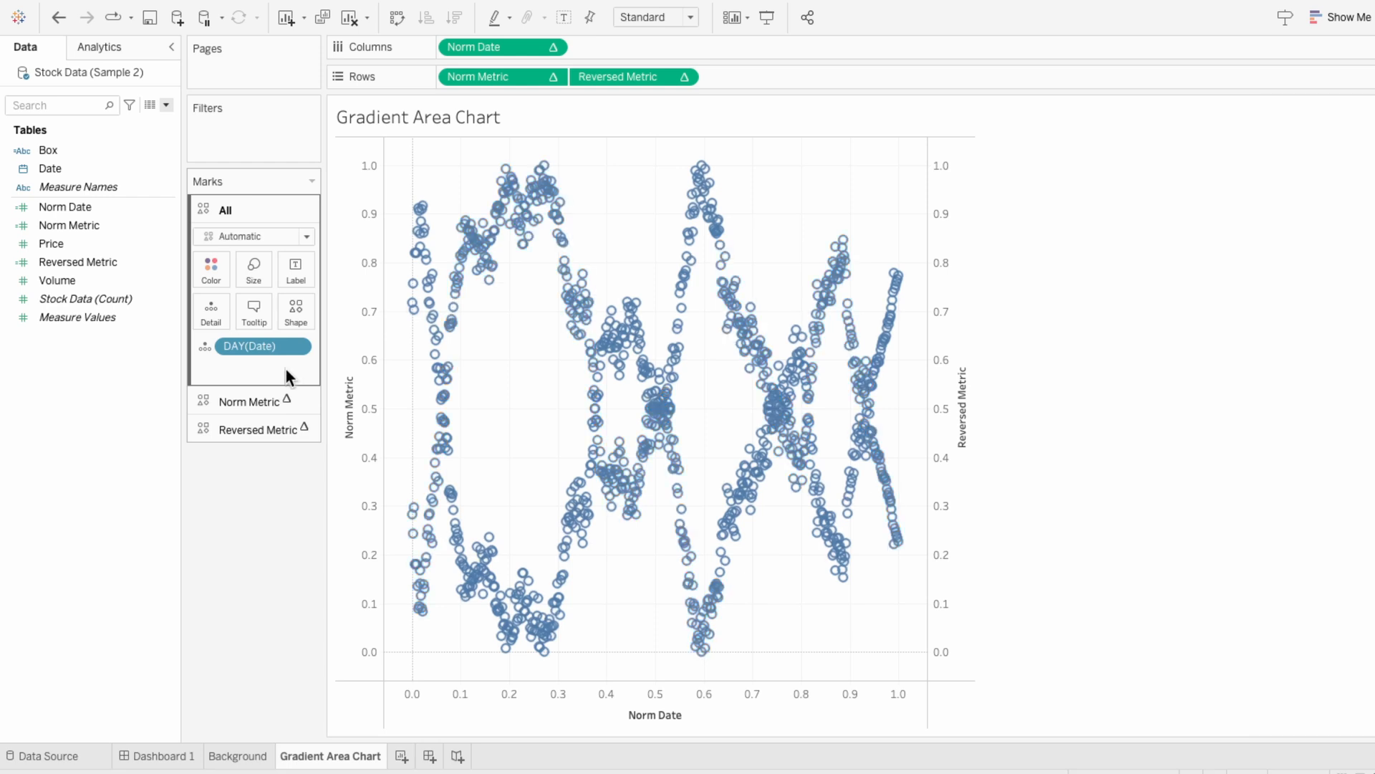
Step: Set the mark type of Norm Metric to Line and that of Reversed Metric to Area
left_click(283, 395)
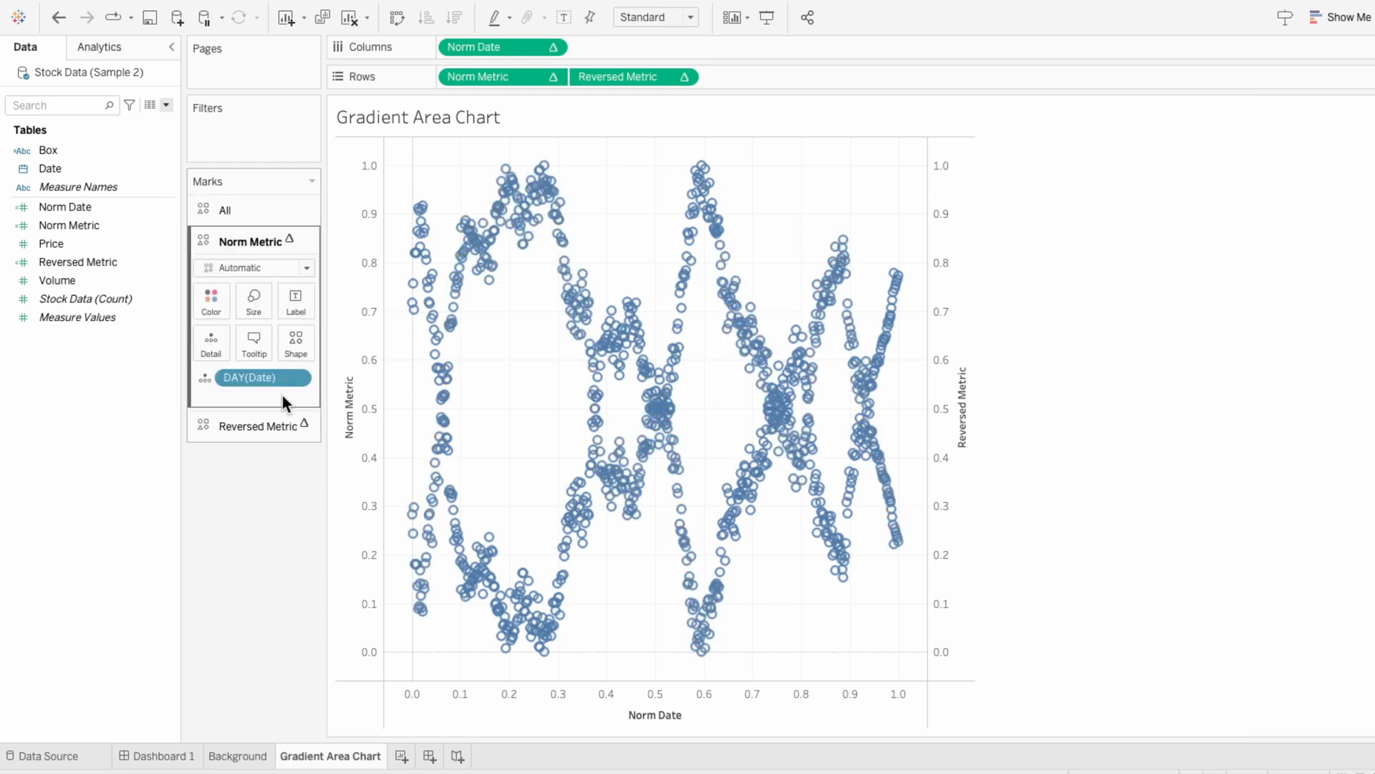
left_click(255, 263)
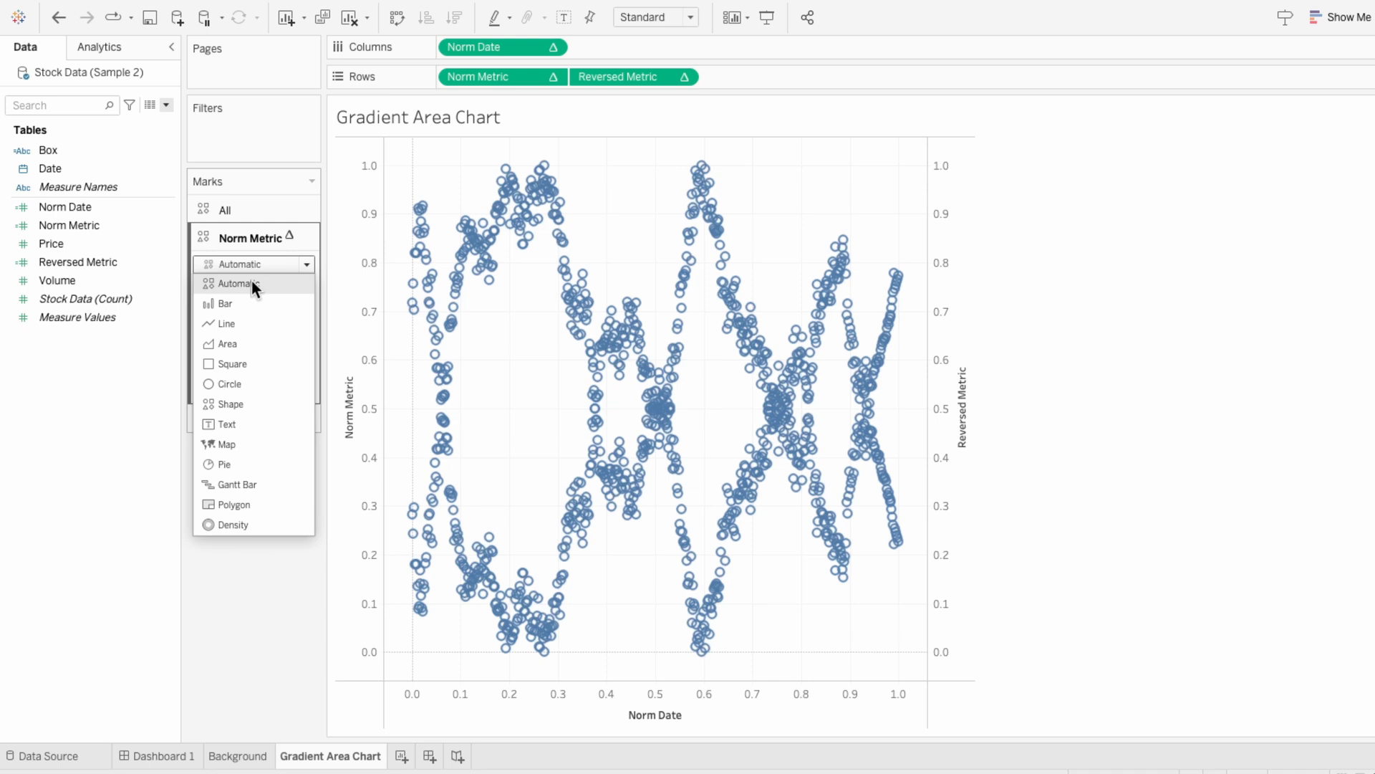
left_click(251, 324)
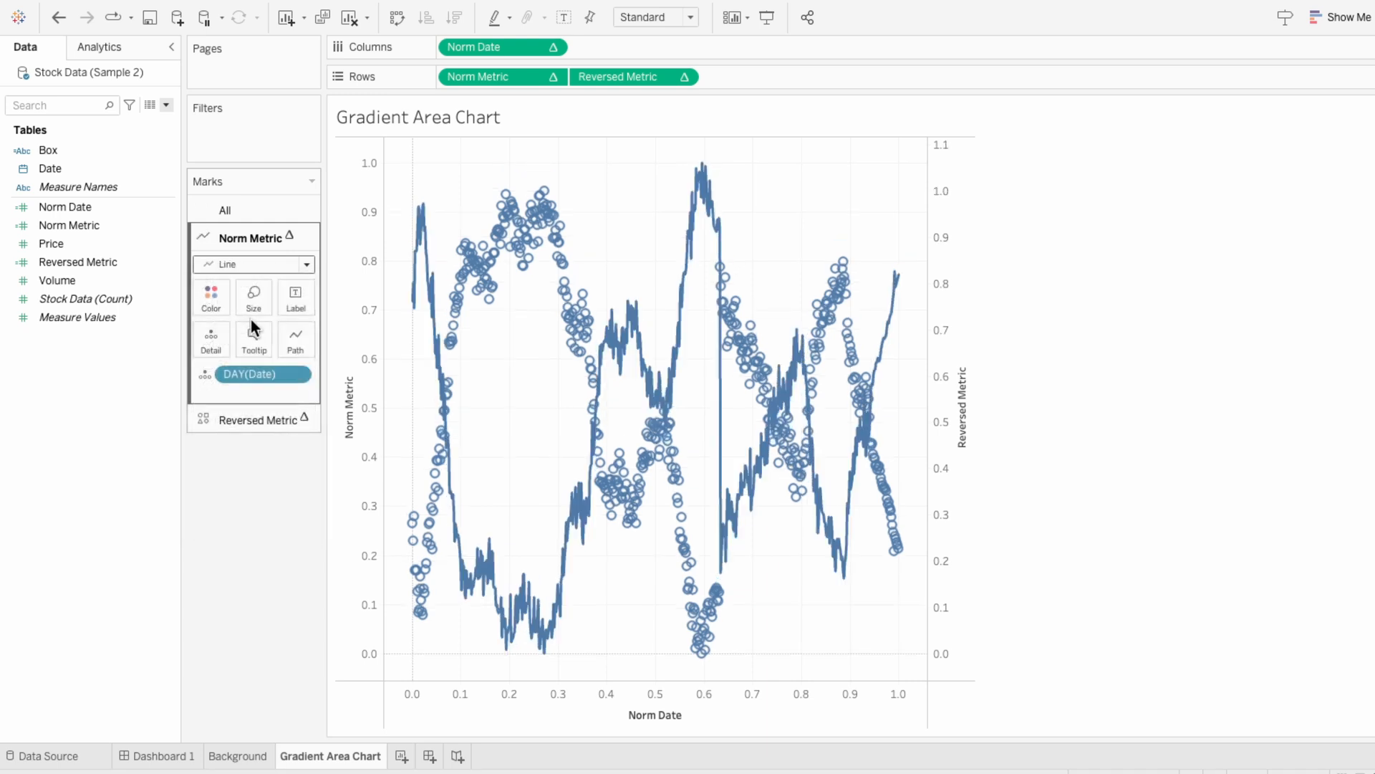
left_click(260, 411)
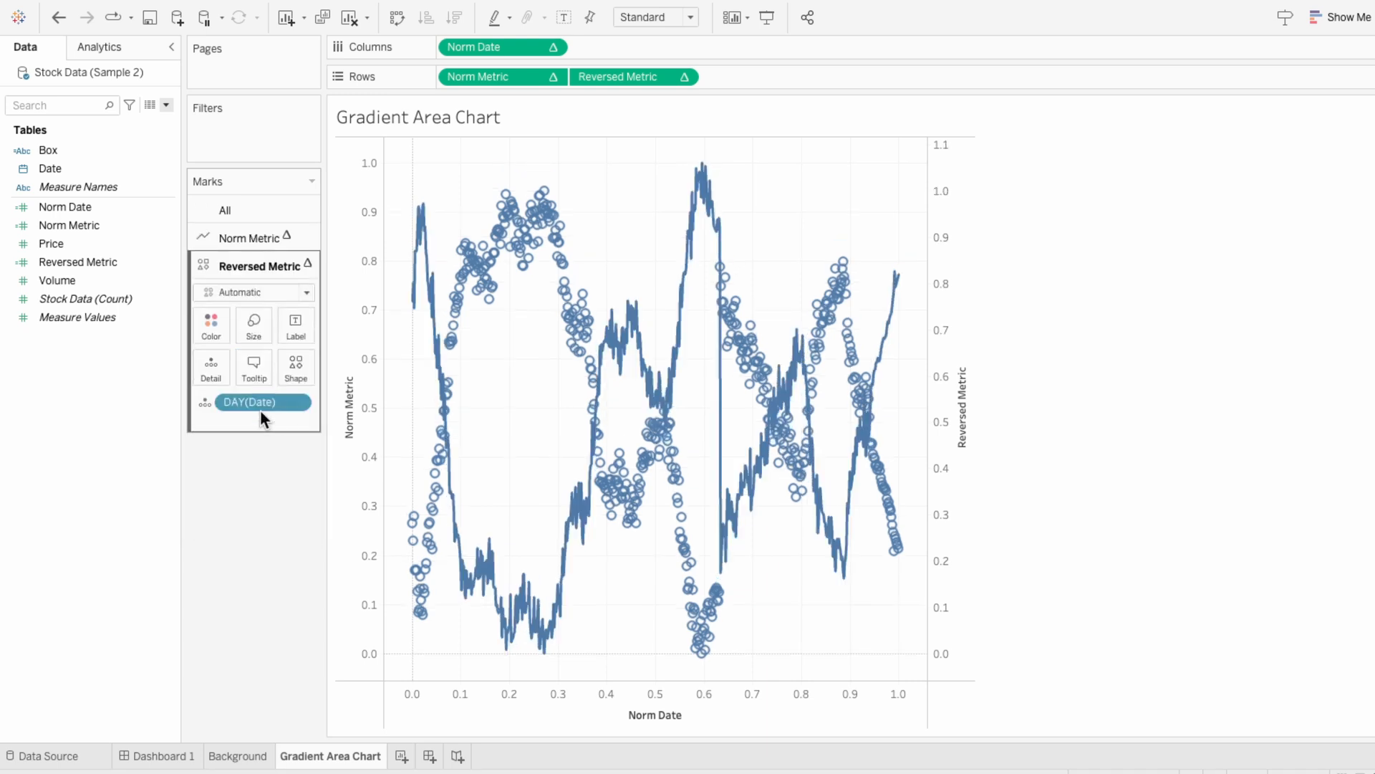
left_click(260, 293)
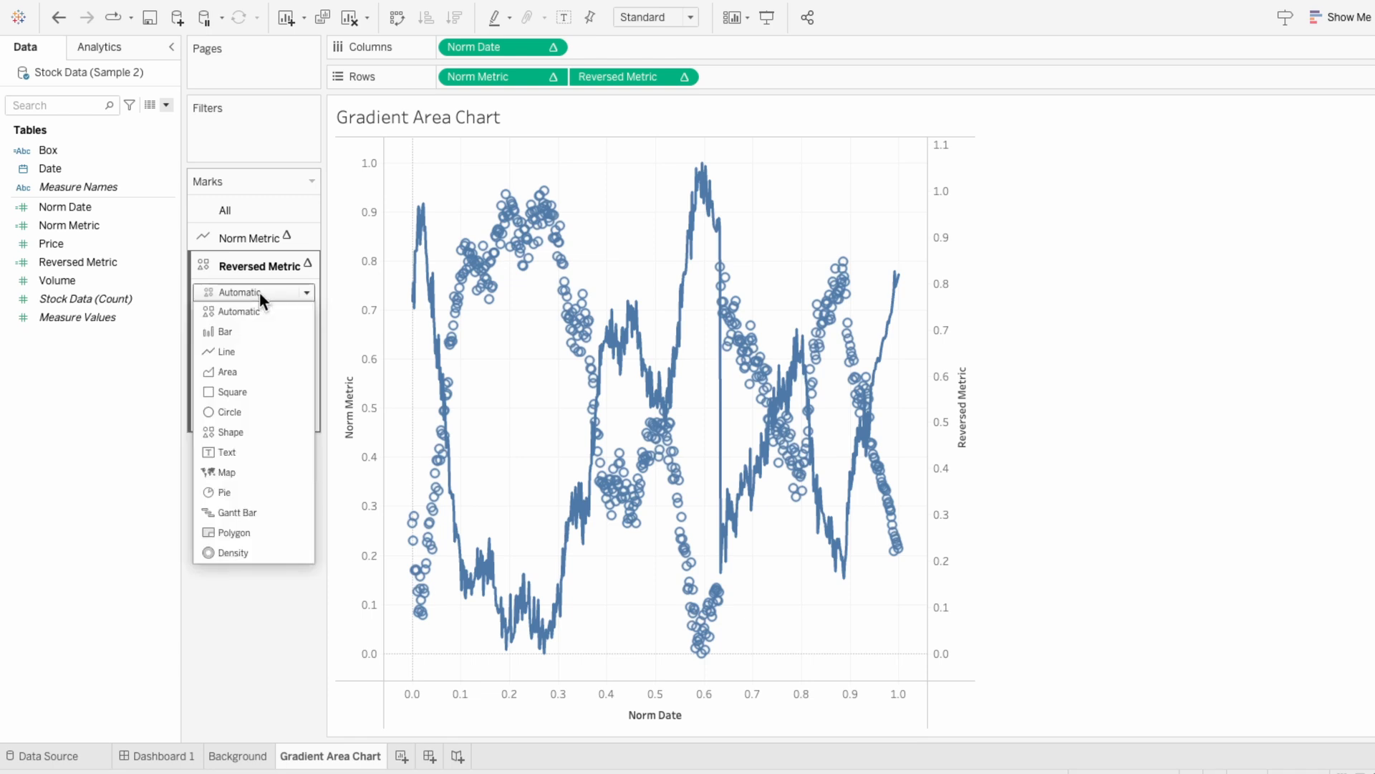
left_click(259, 369)
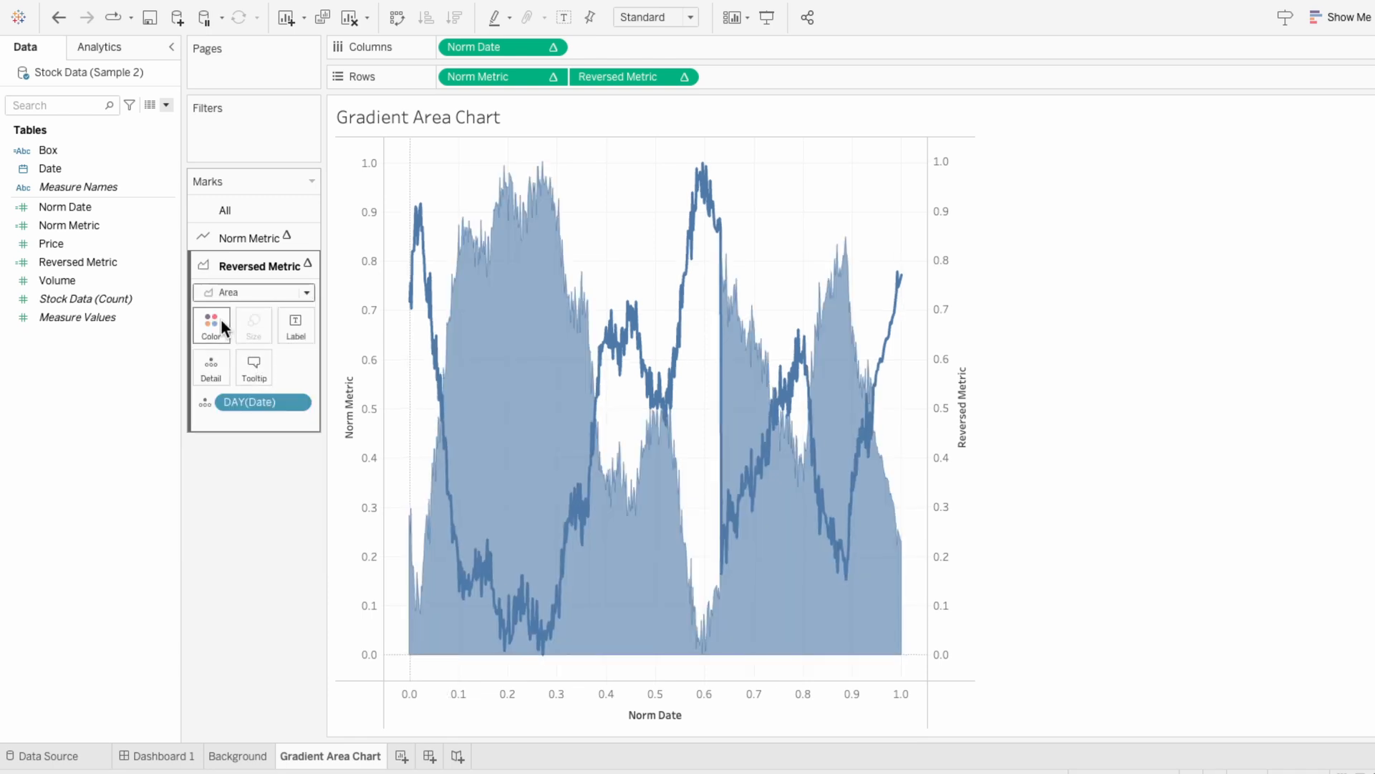
Step: Colour the Reversed Metric area white and set its opacity to 100%
left_click(218, 320)
left_click(240, 378)
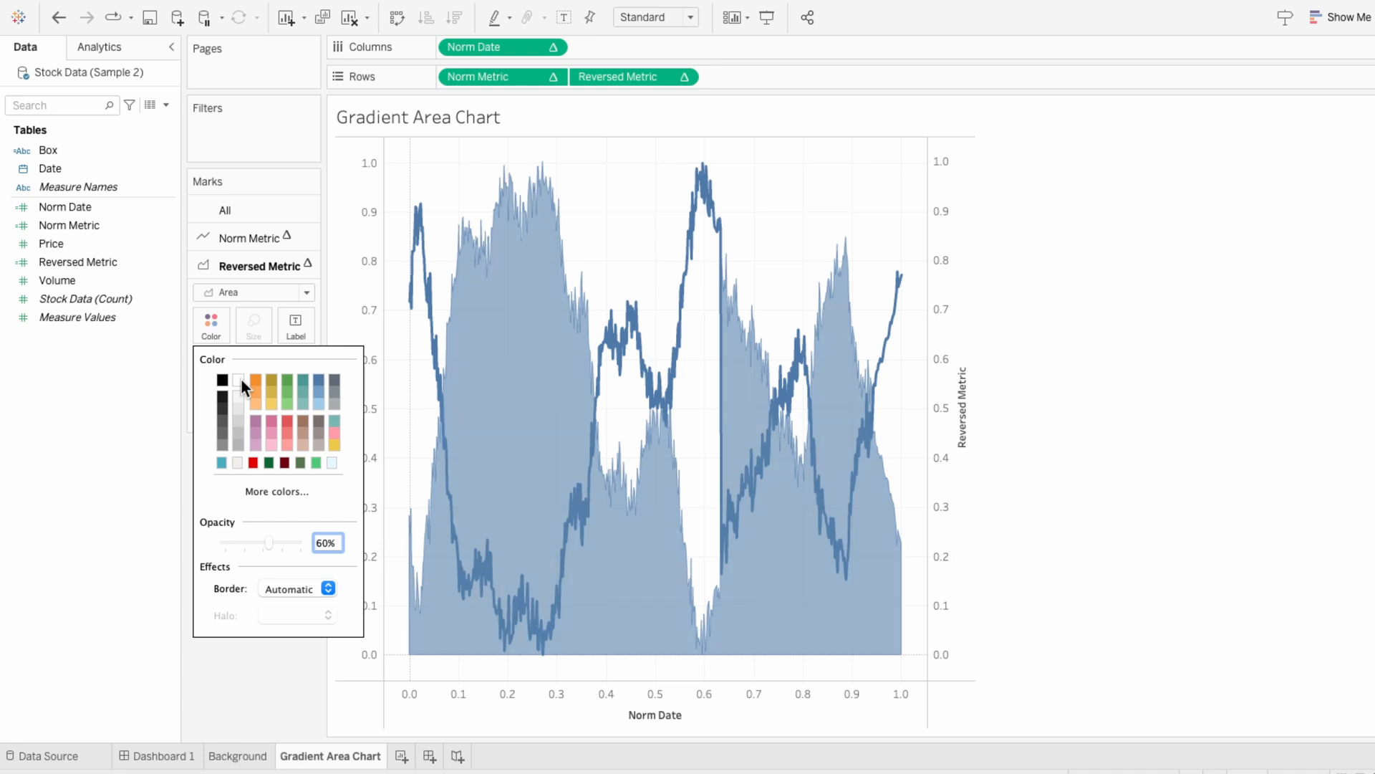
left_click_drag(272, 537, 326, 537)
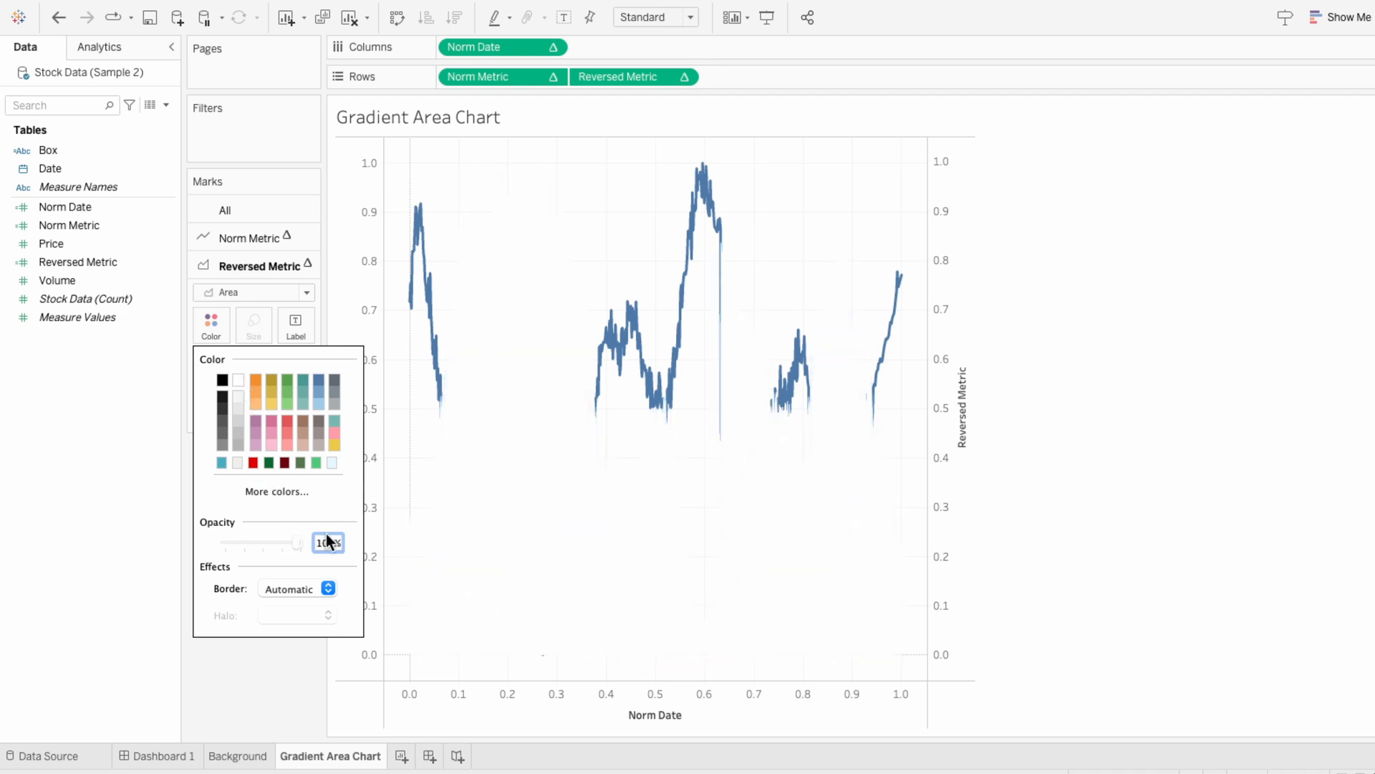
Step: Fix the Norm Metric axis to a custom range from -0.05 to 1.05 and move its marks to the front
left_click(358, 305)
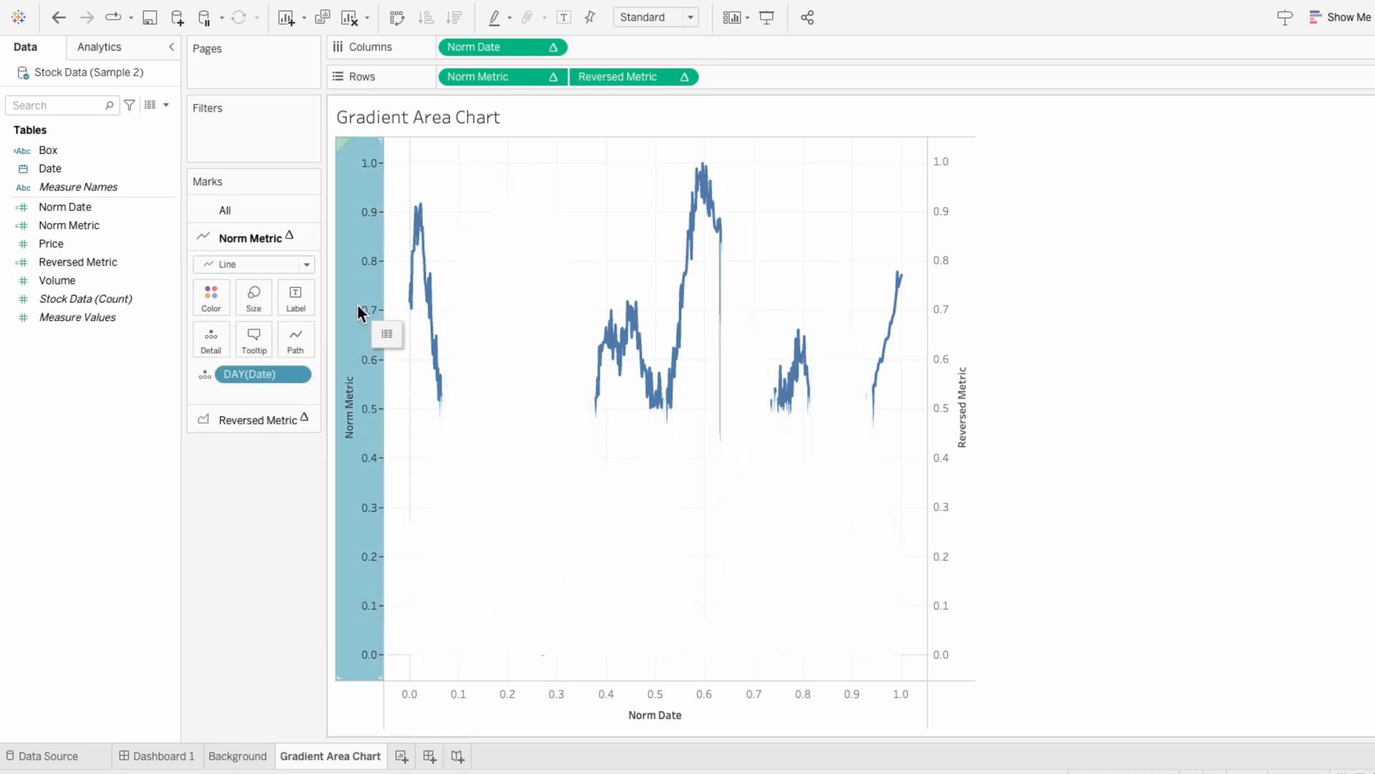
right_click(358, 305)
left_click(370, 315)
left_click(539, 279)
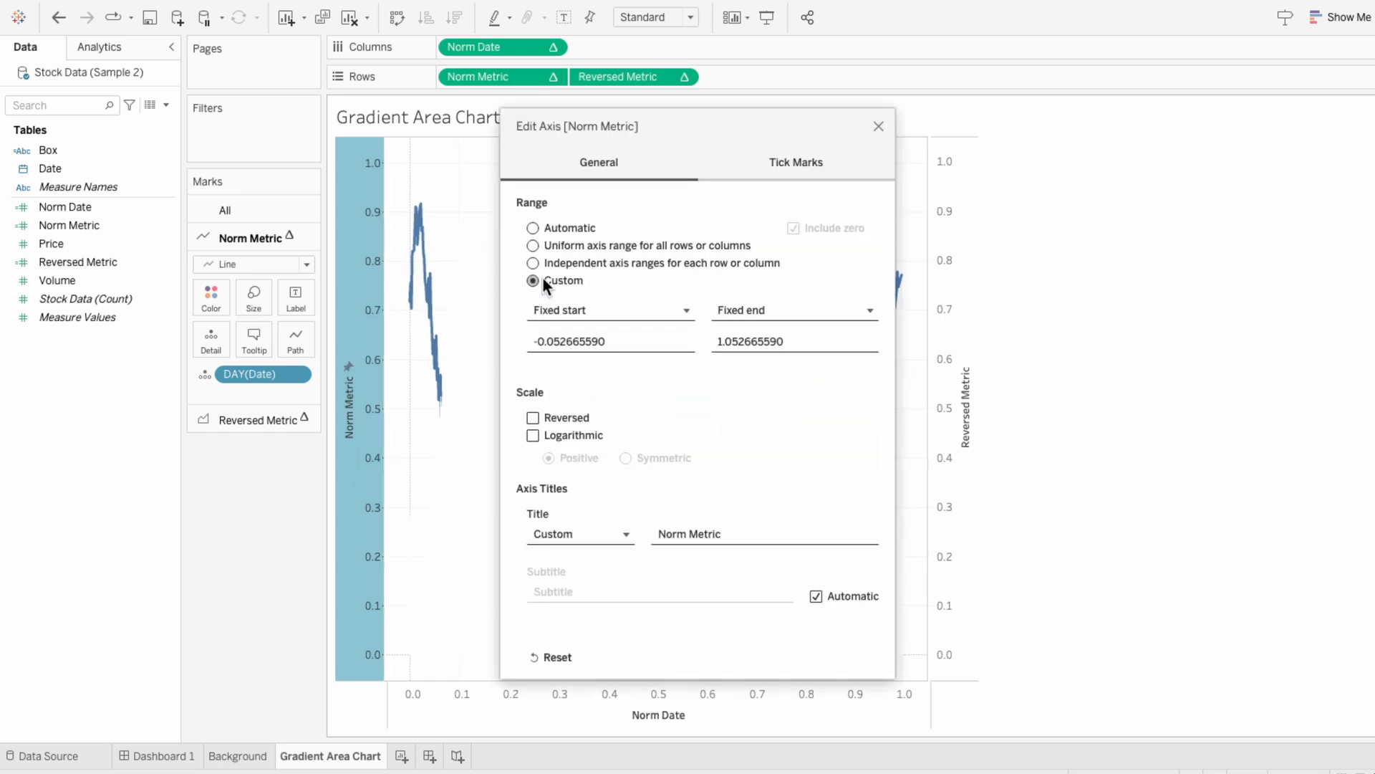
left_click_drag(561, 341, 641, 339)
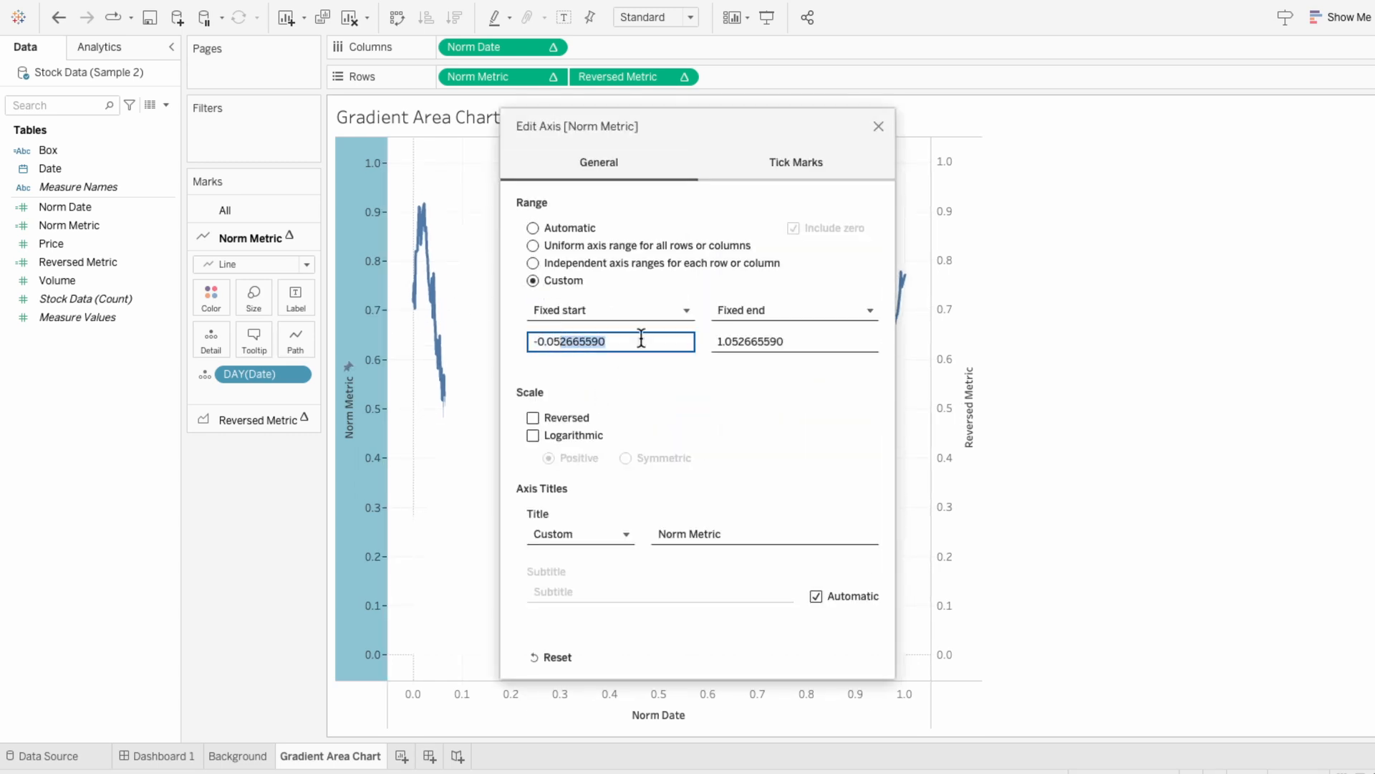
key("BackSpace")
left_click(718, 341)
left_click_drag(740, 341, 850, 342)
key("BackSpace")
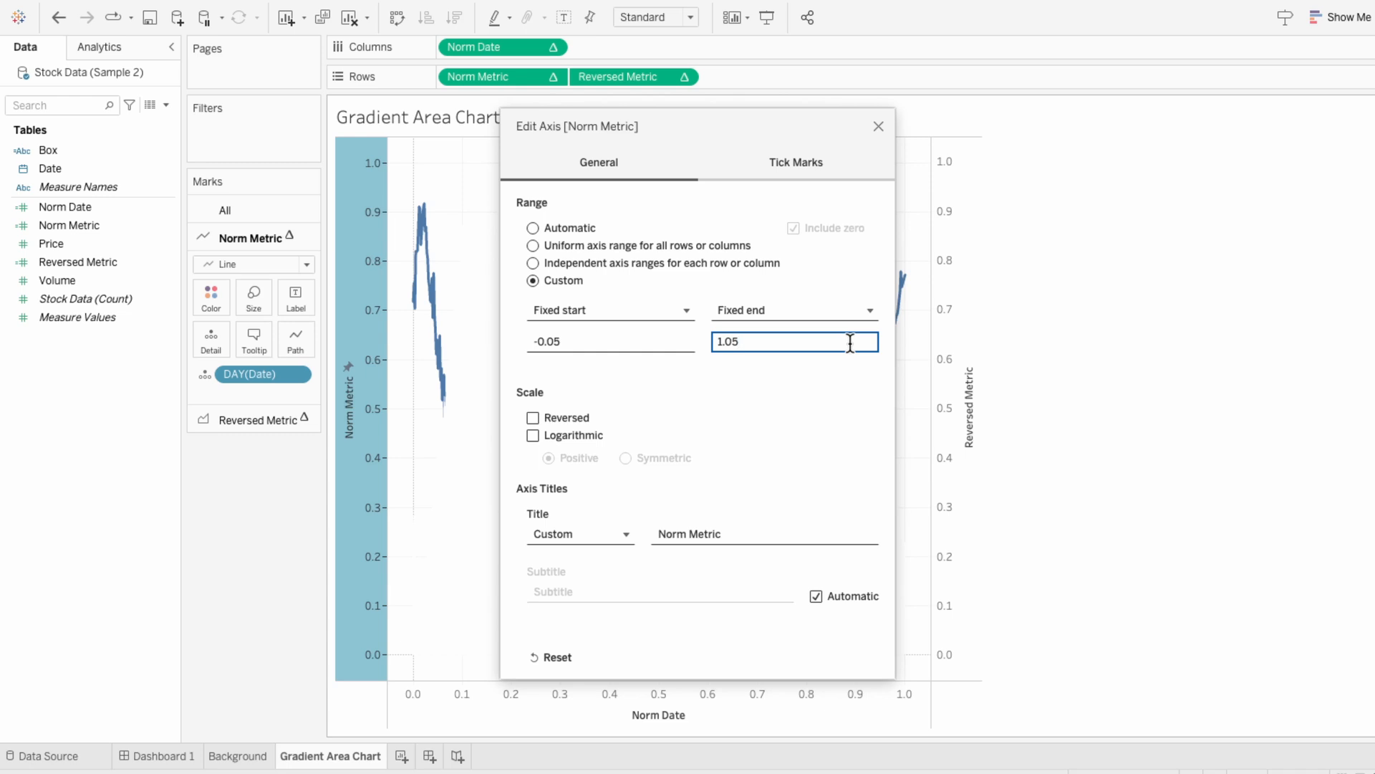
left_click(879, 125)
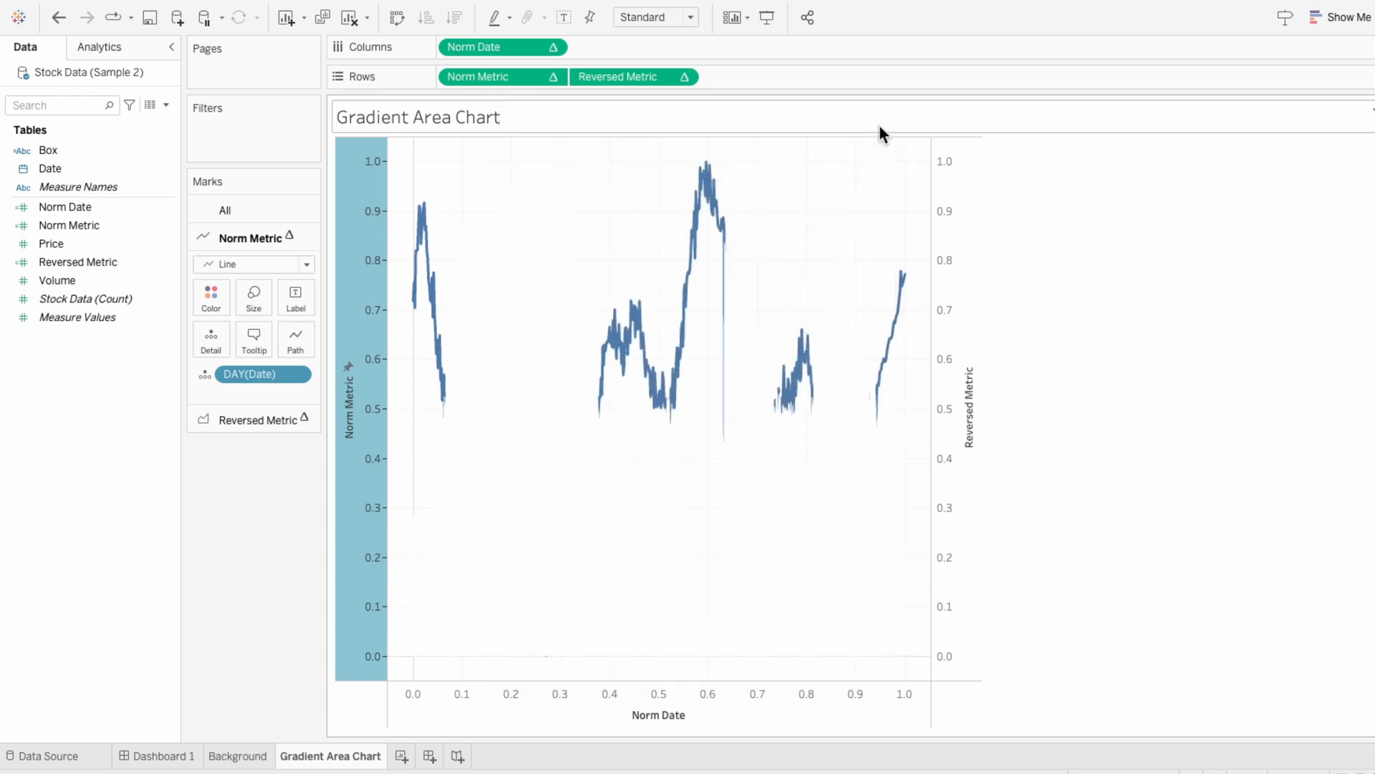
right_click(354, 329)
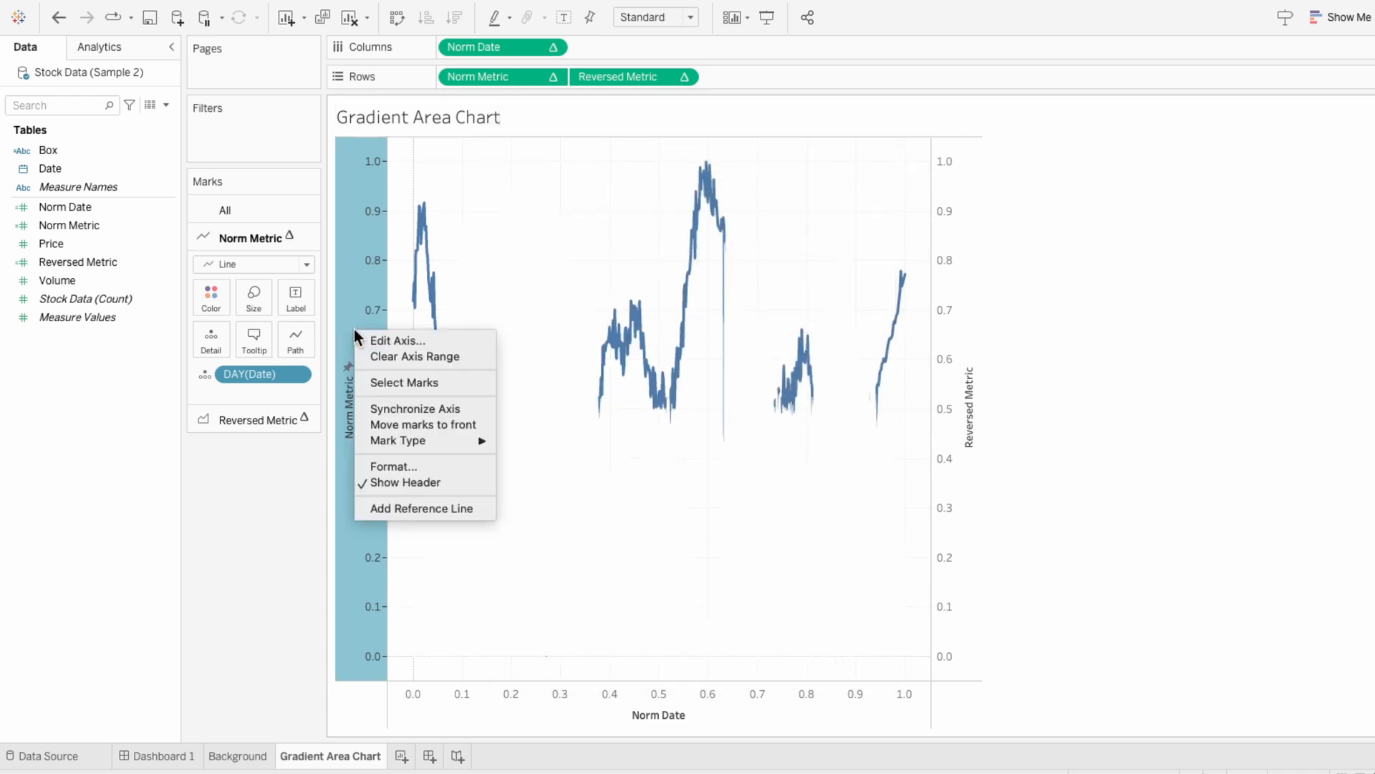
left_click(381, 424)
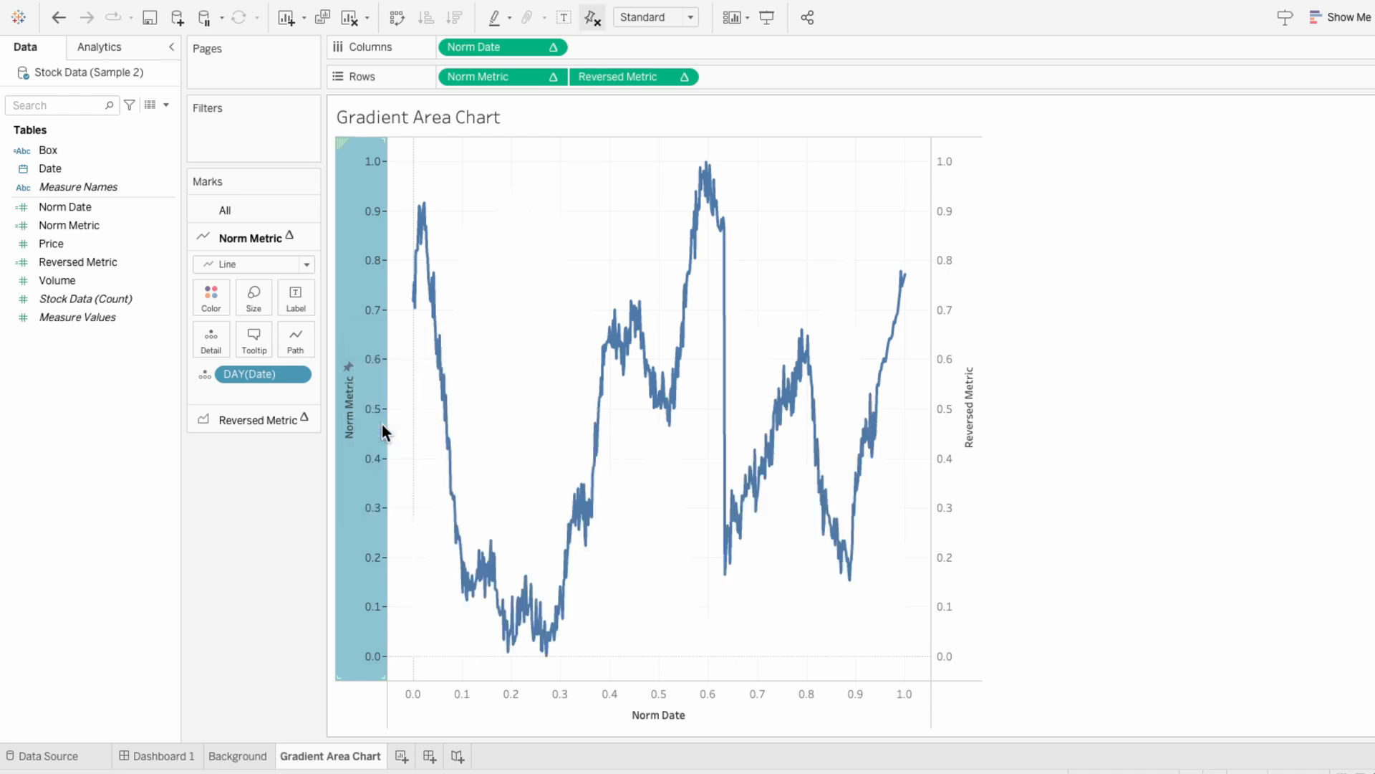
Step: Fix the Reversed Metric axis to a custom range from -0.05 to 1.05 and reverse its scale
right_click(944, 366)
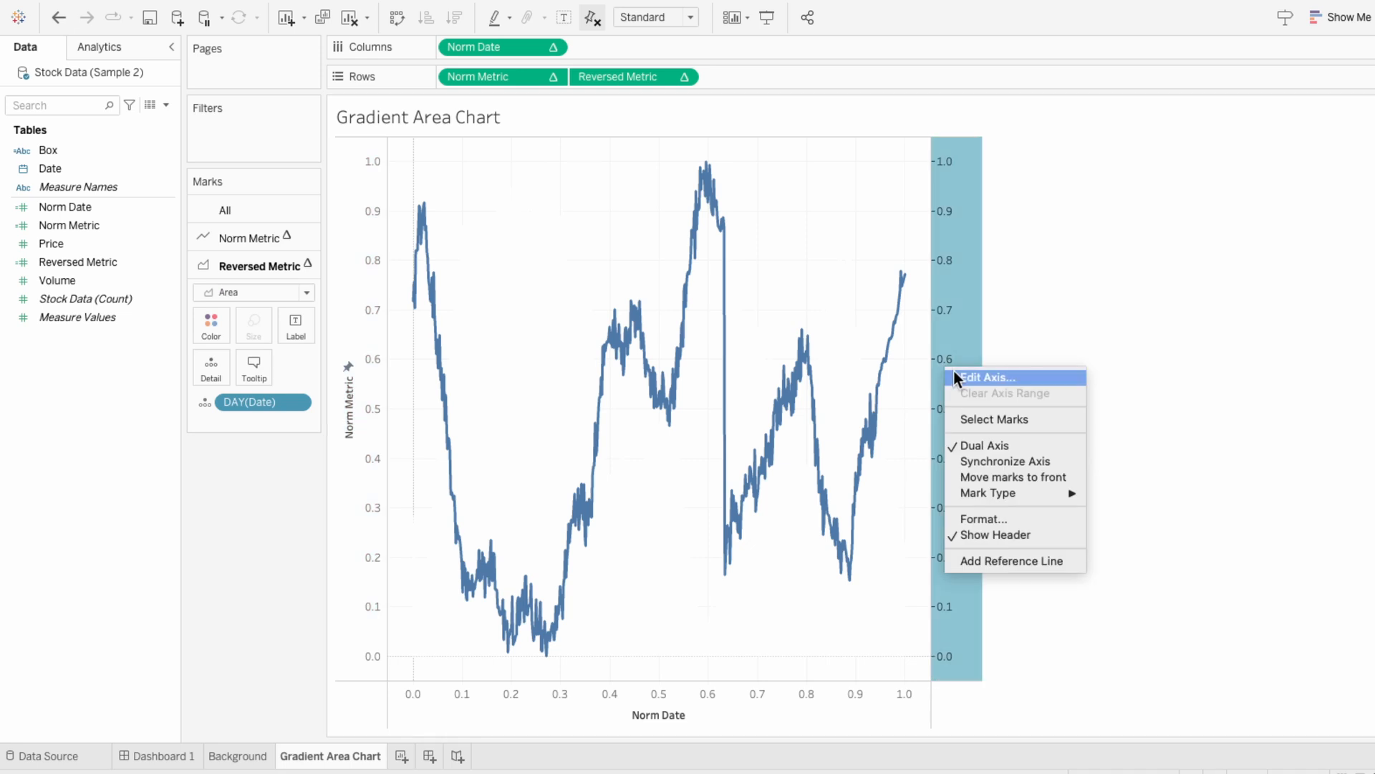
left_click(956, 372)
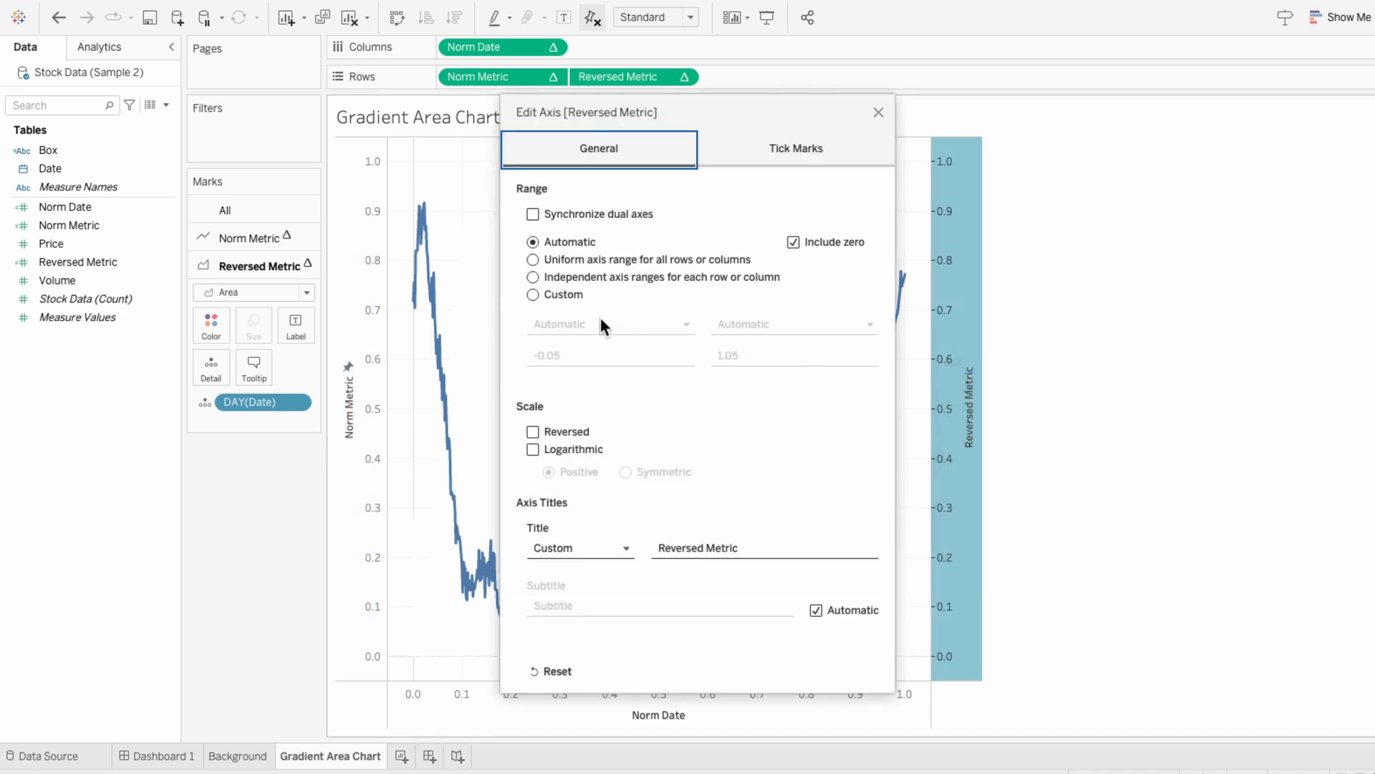
left_click(545, 293)
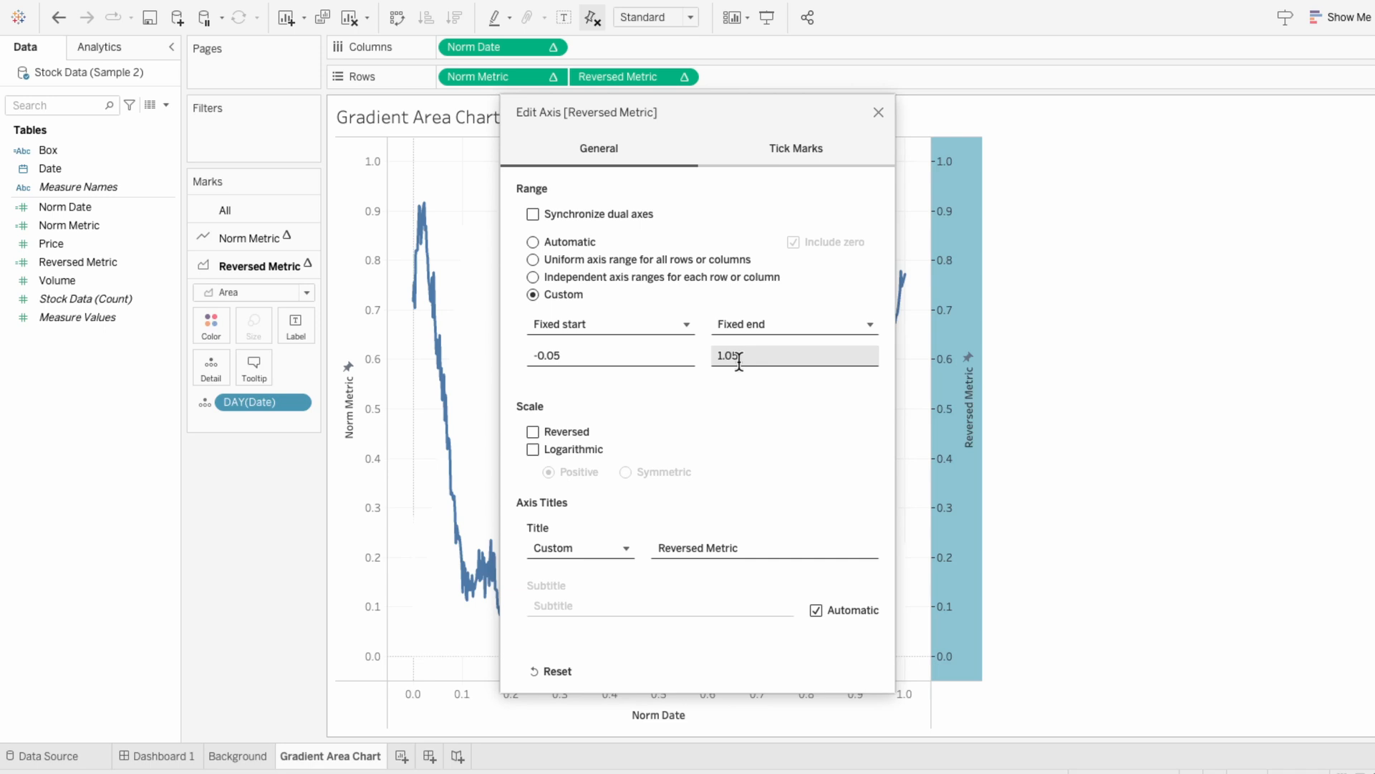
left_click(533, 432)
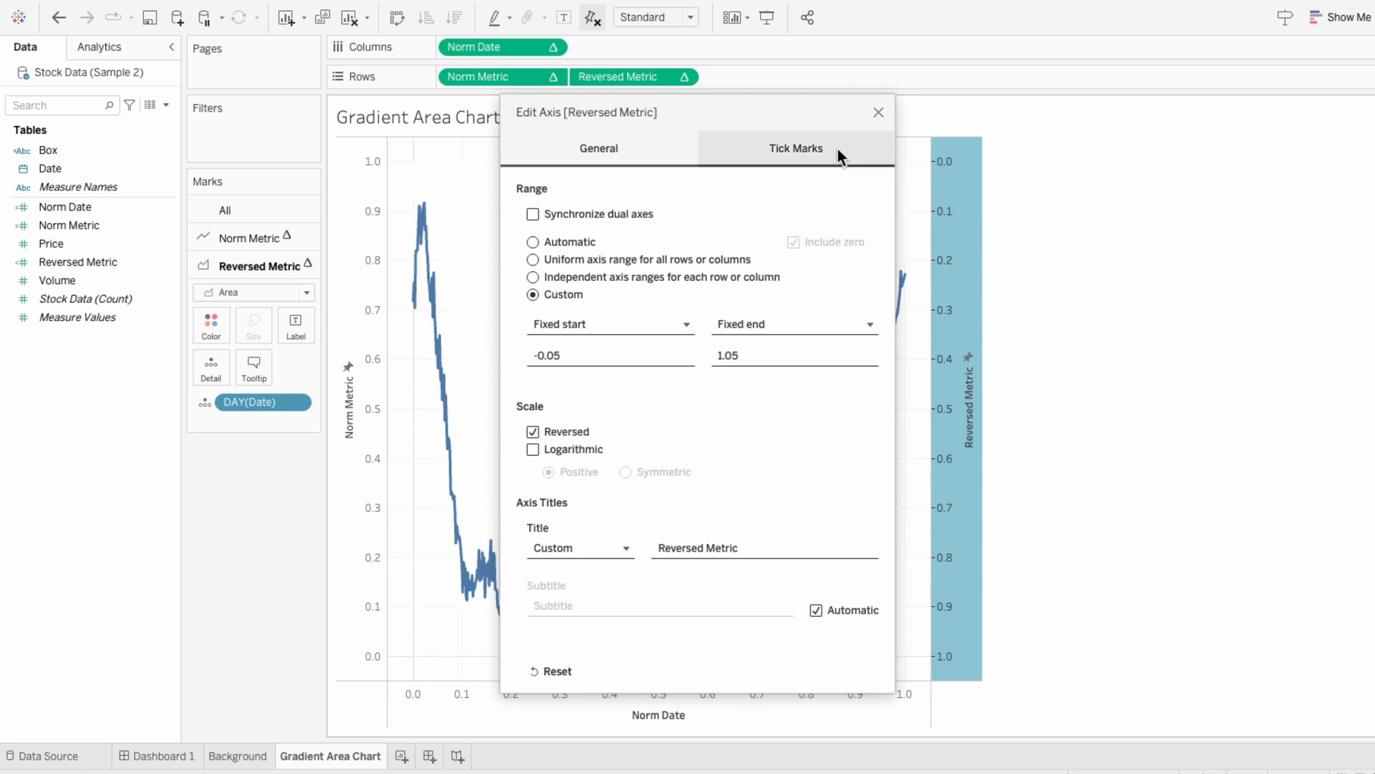
left_click(878, 112)
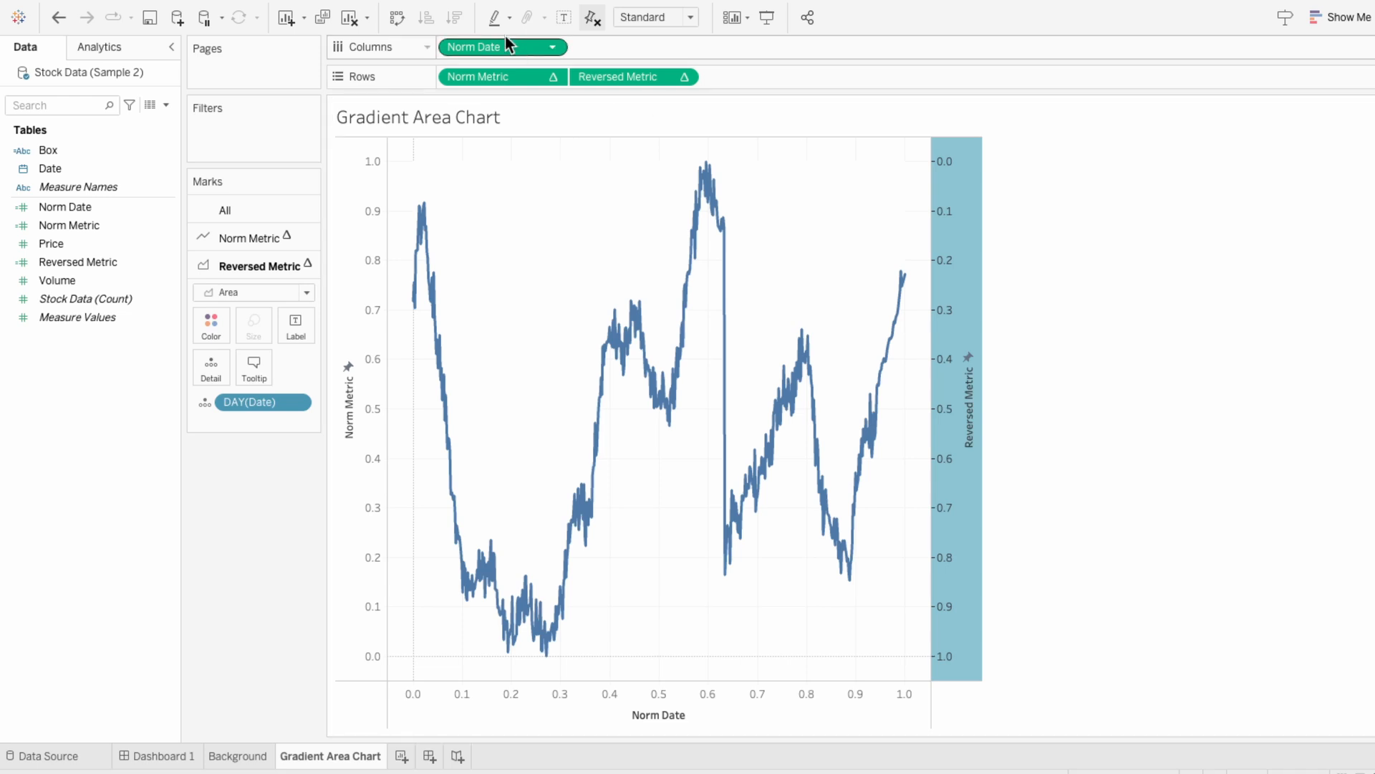
Step: Add Teal Gradient Background.png from the Images folder as a background image for Stock Data (Sample 2)
left_click(462, 10)
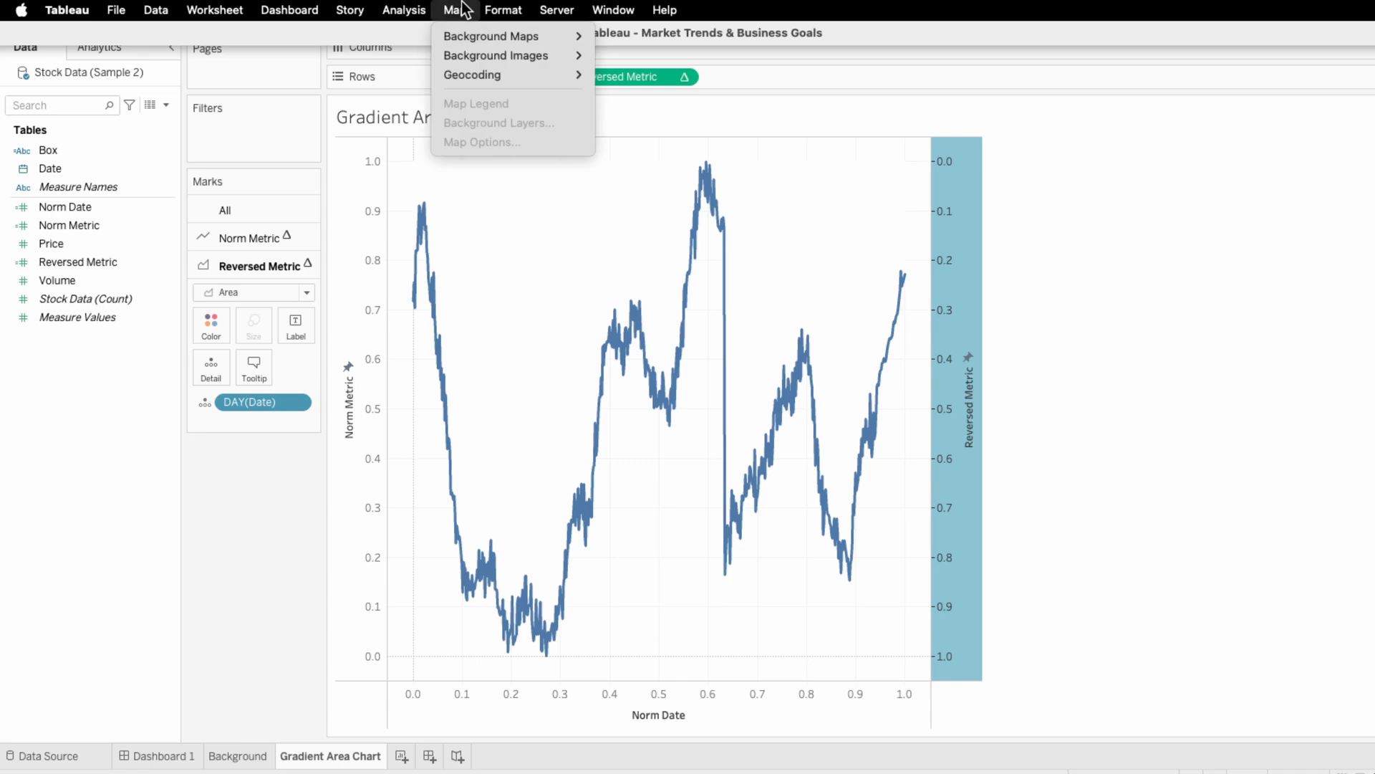
mouse_move(470, 50)
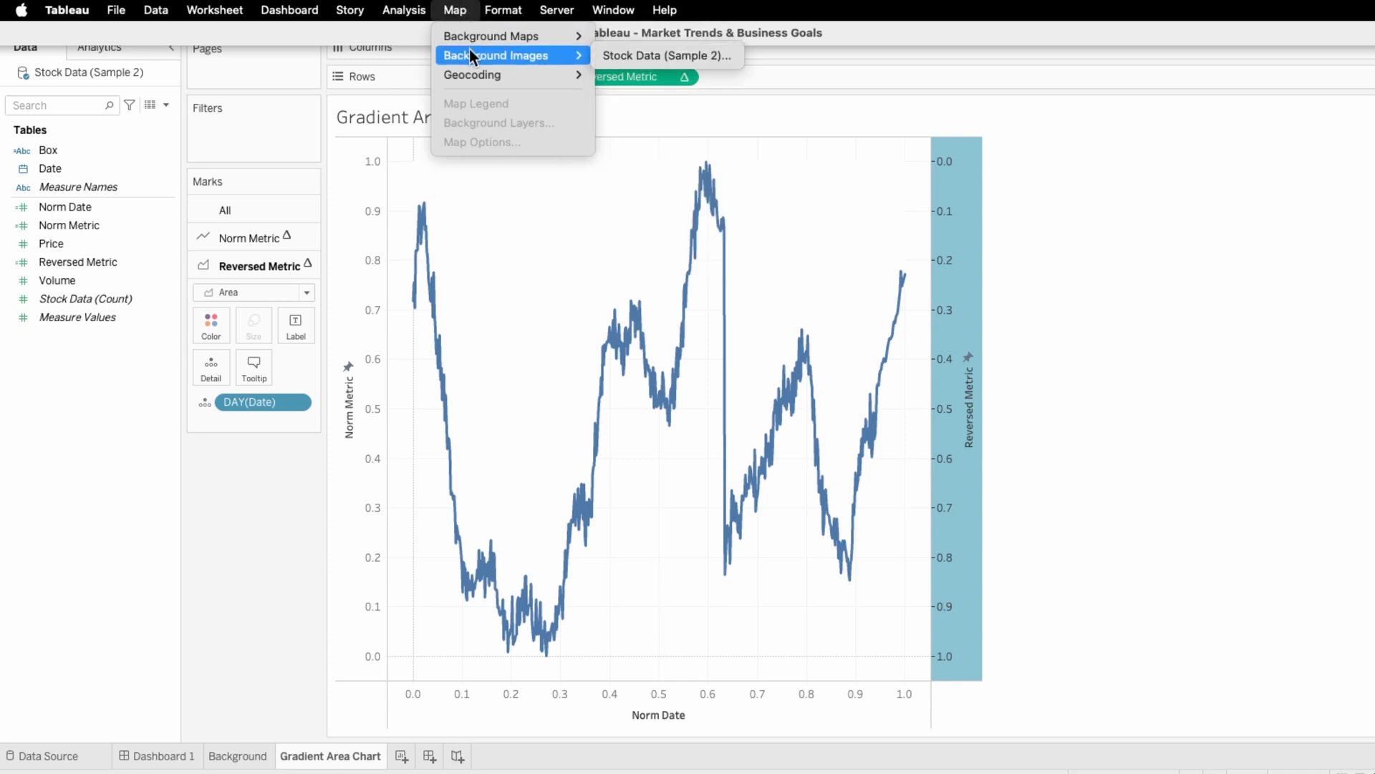
left_click(626, 58)
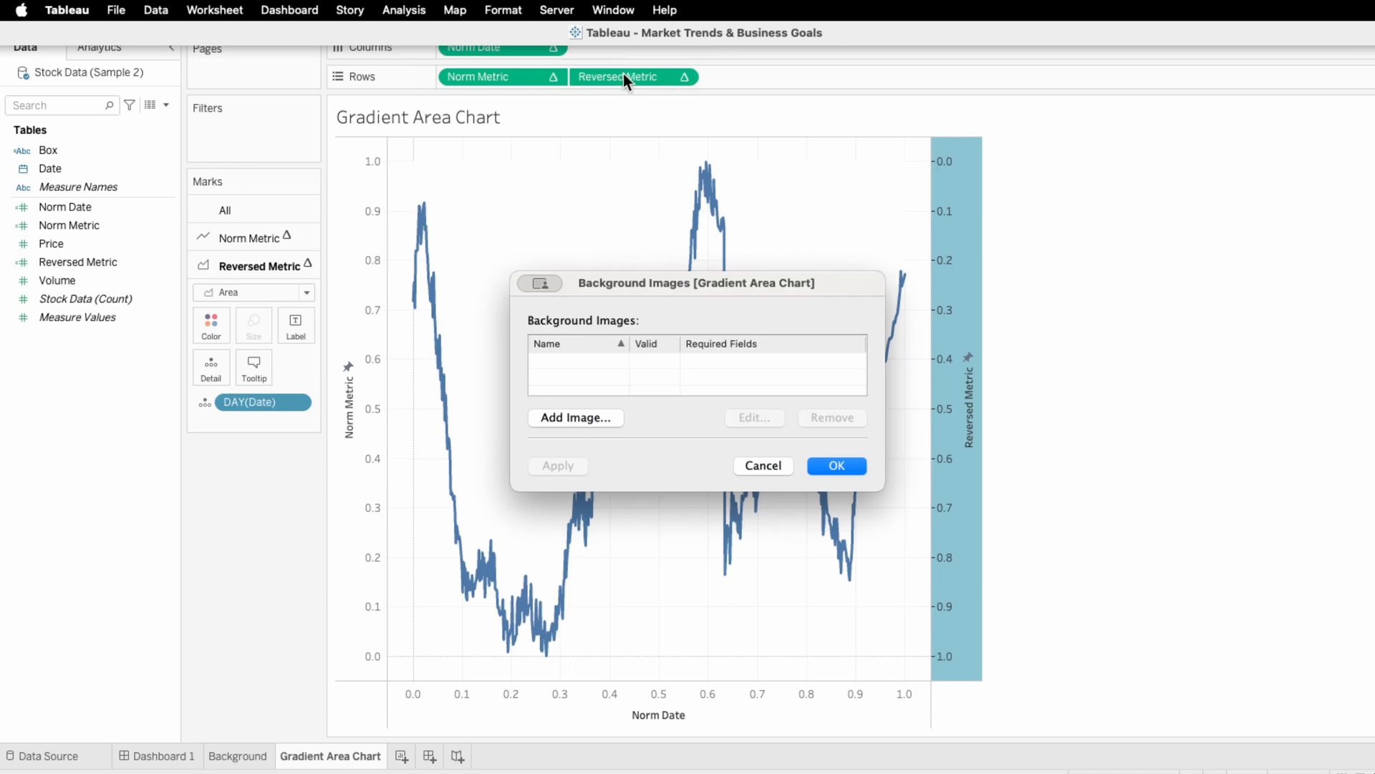
left_click(593, 415)
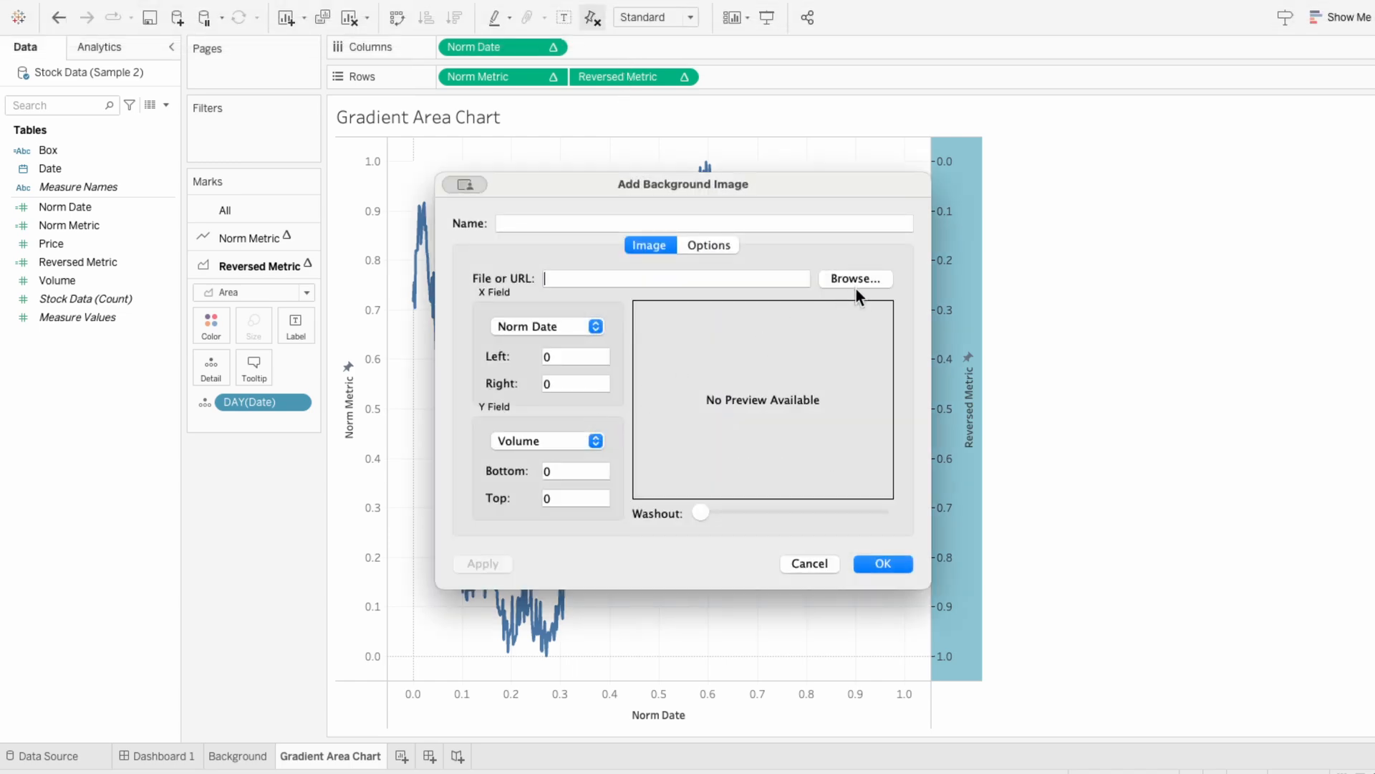
left_click(853, 281)
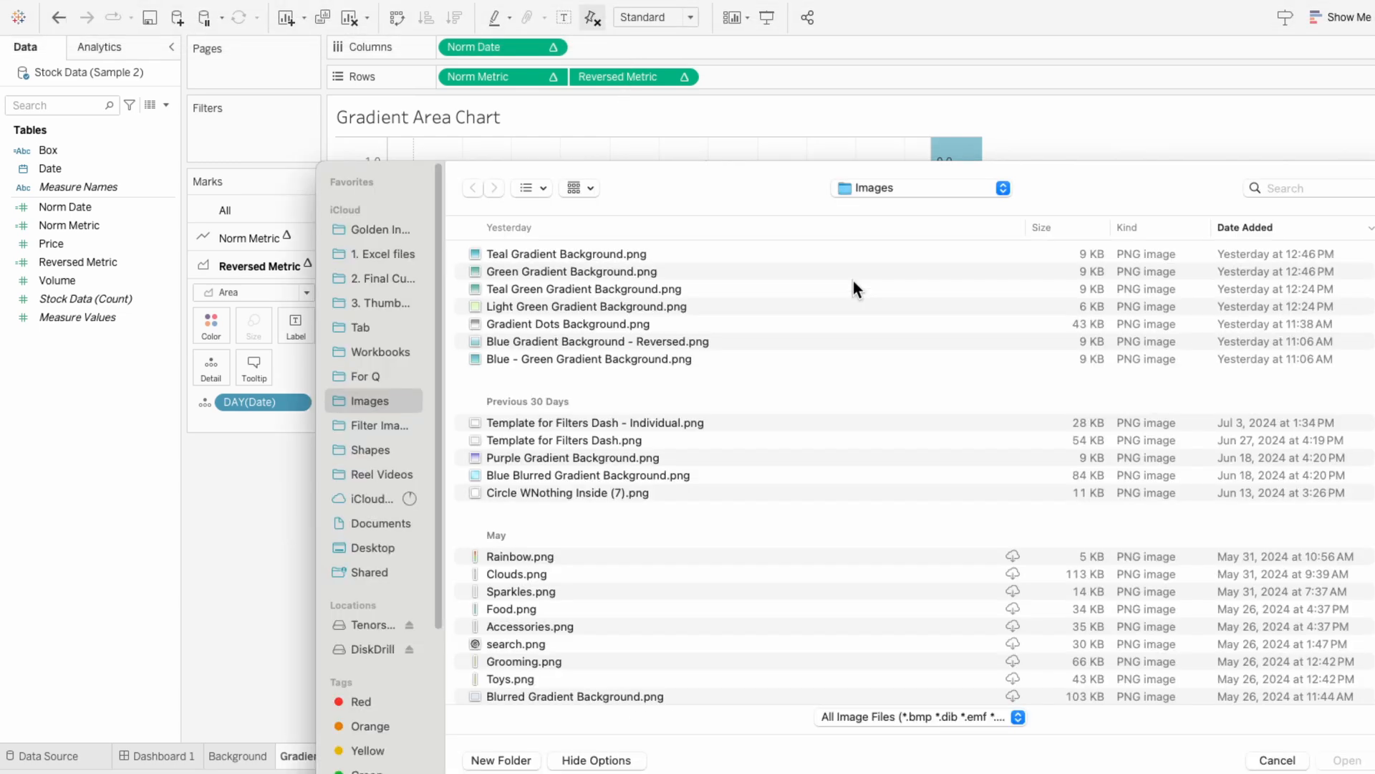
double_click(713, 248)
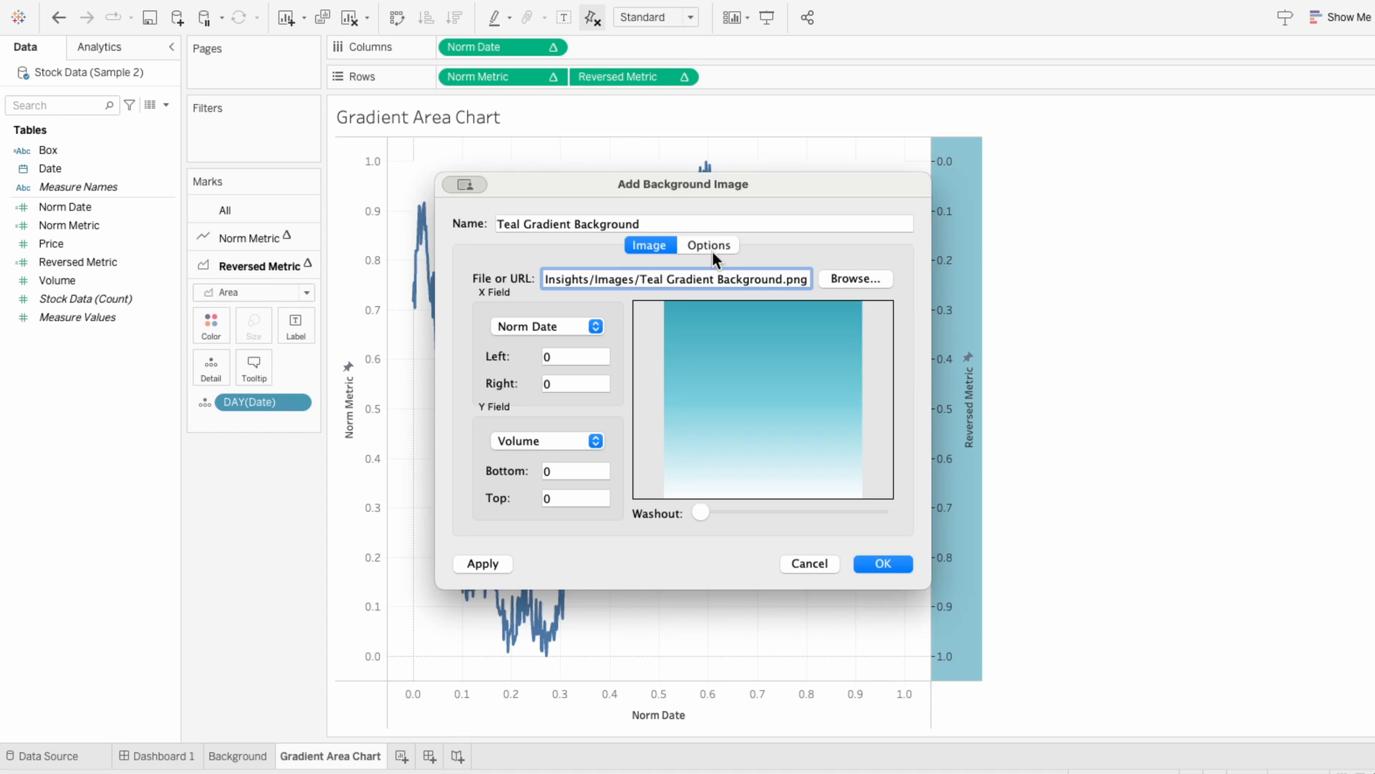
Step: Map the background image to Norm Date from 0 to 1 horizontally and Norm Metric from 0 to 1 vertically
left_click_drag(583, 383, 533, 381)
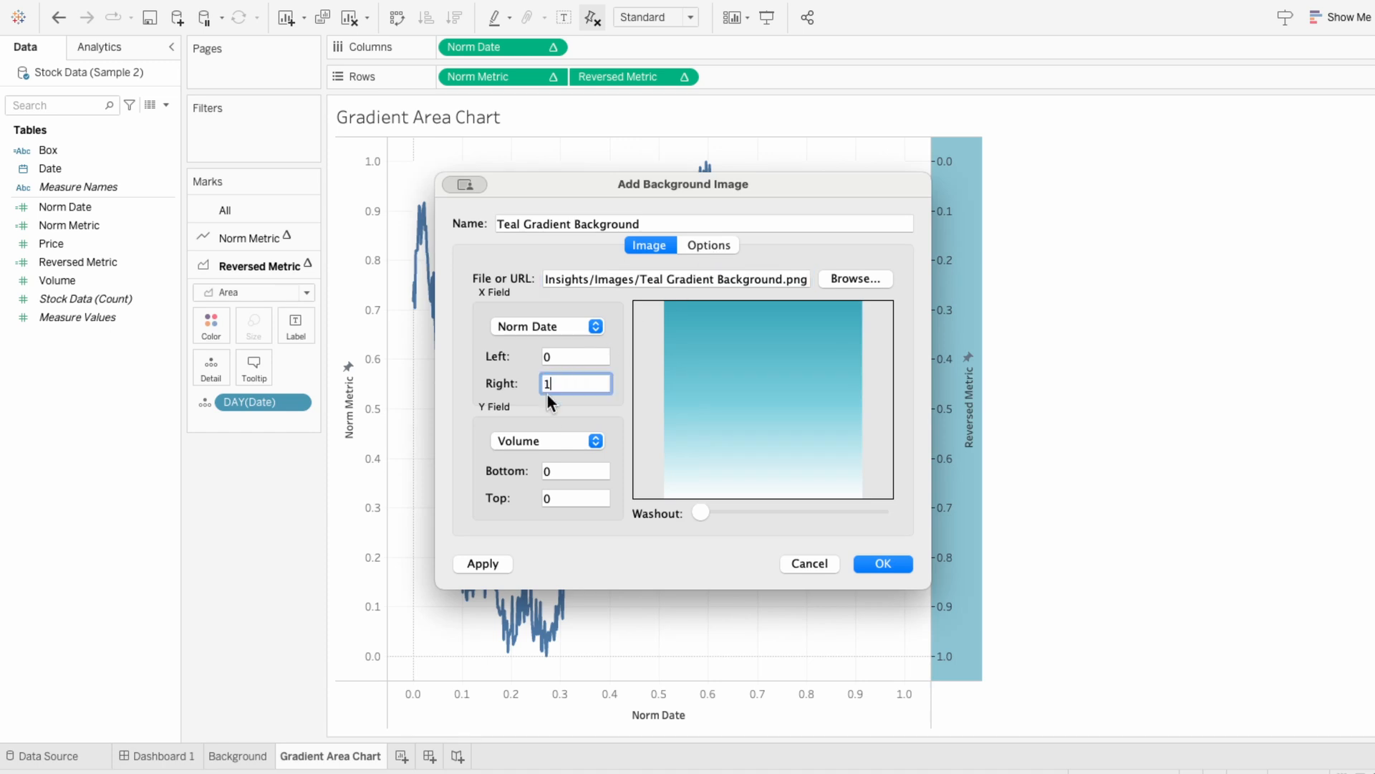
left_click(557, 441)
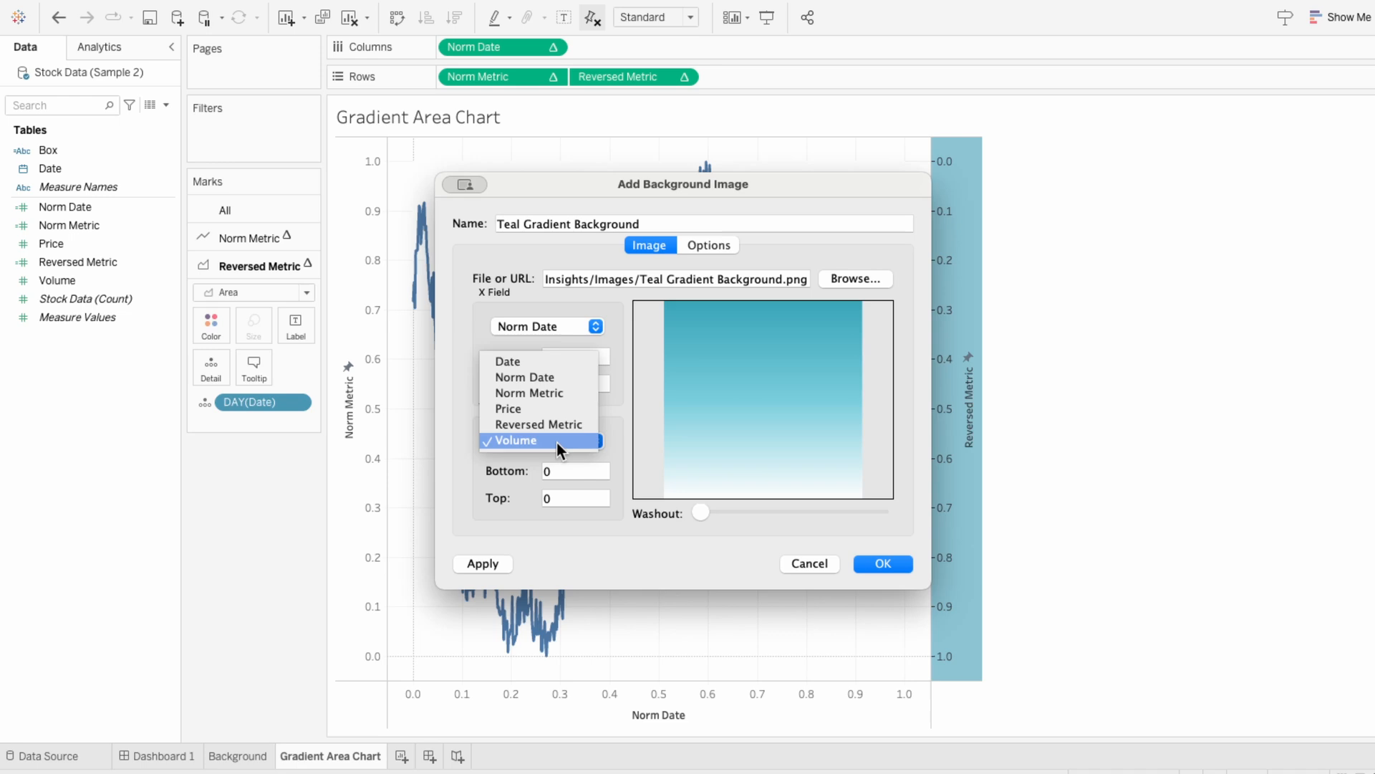
left_click(556, 393)
double_click(550, 497)
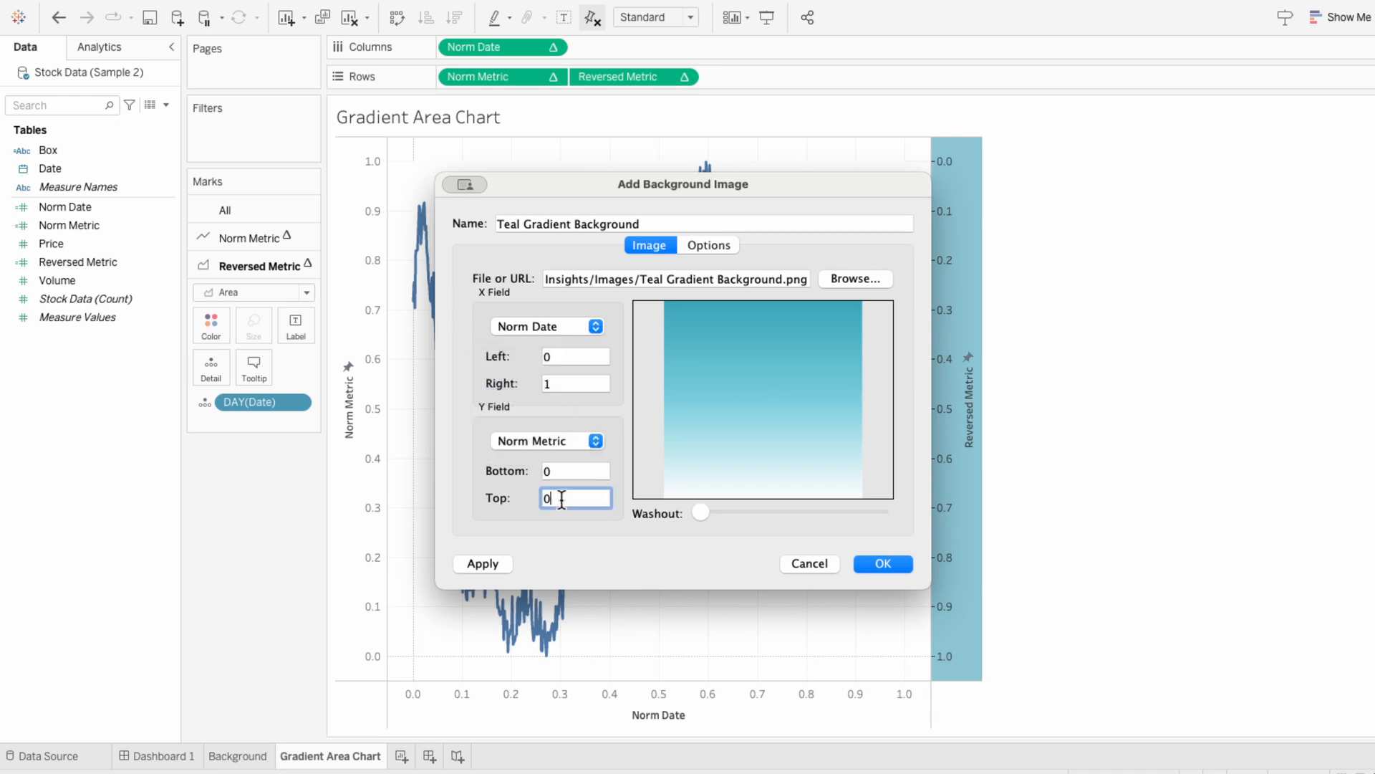
type("1")
left_click(705, 247)
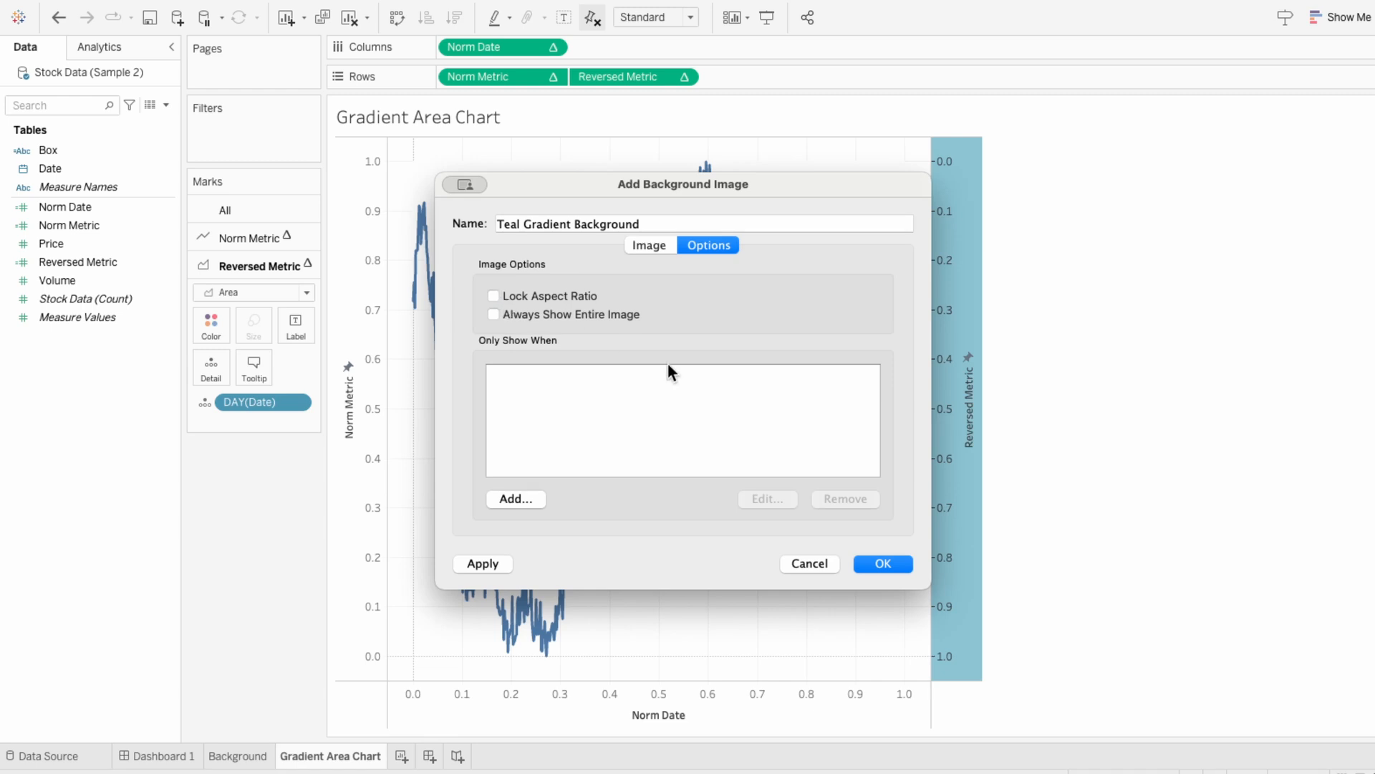
left_click(888, 562)
left_click(834, 465)
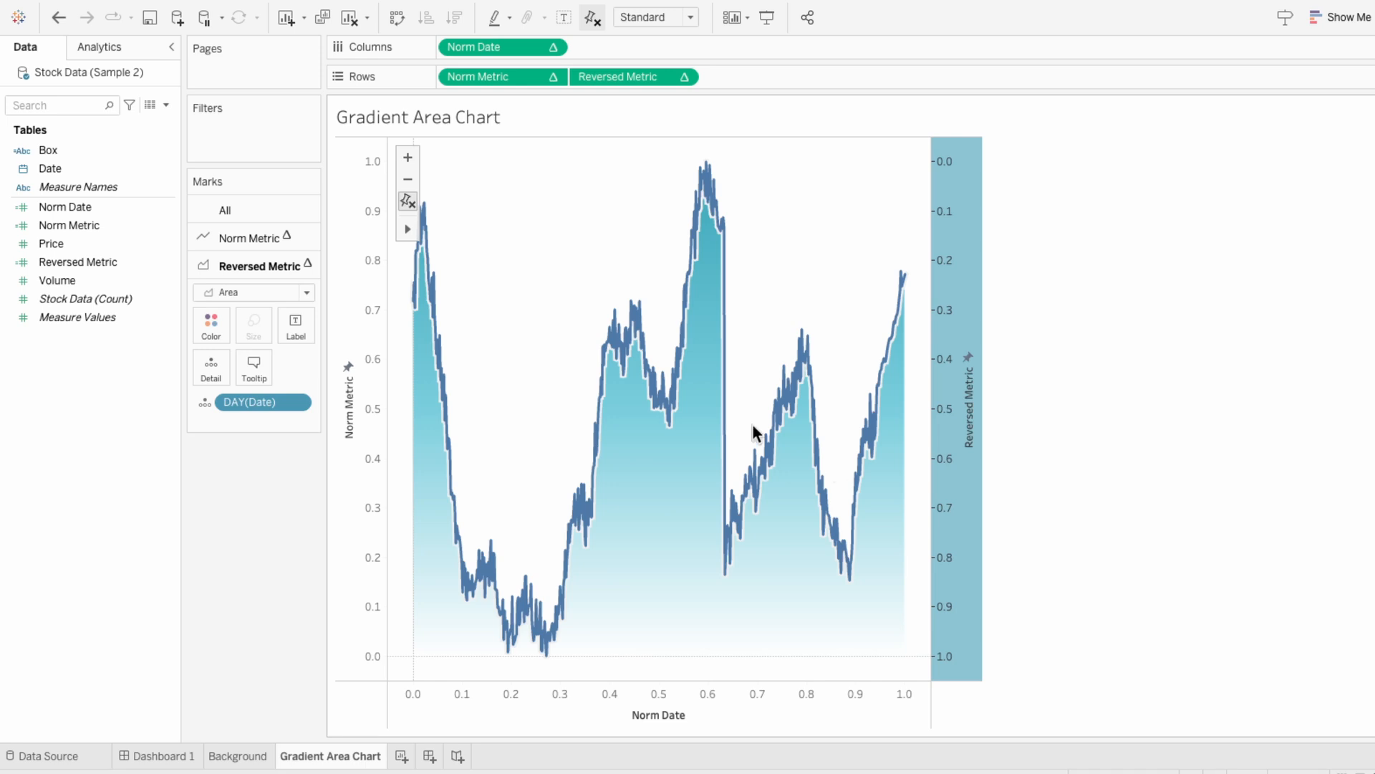
Step: Give the Norm Metric line a custom light teal colour and set its halo to None
mouse_move(674, 432)
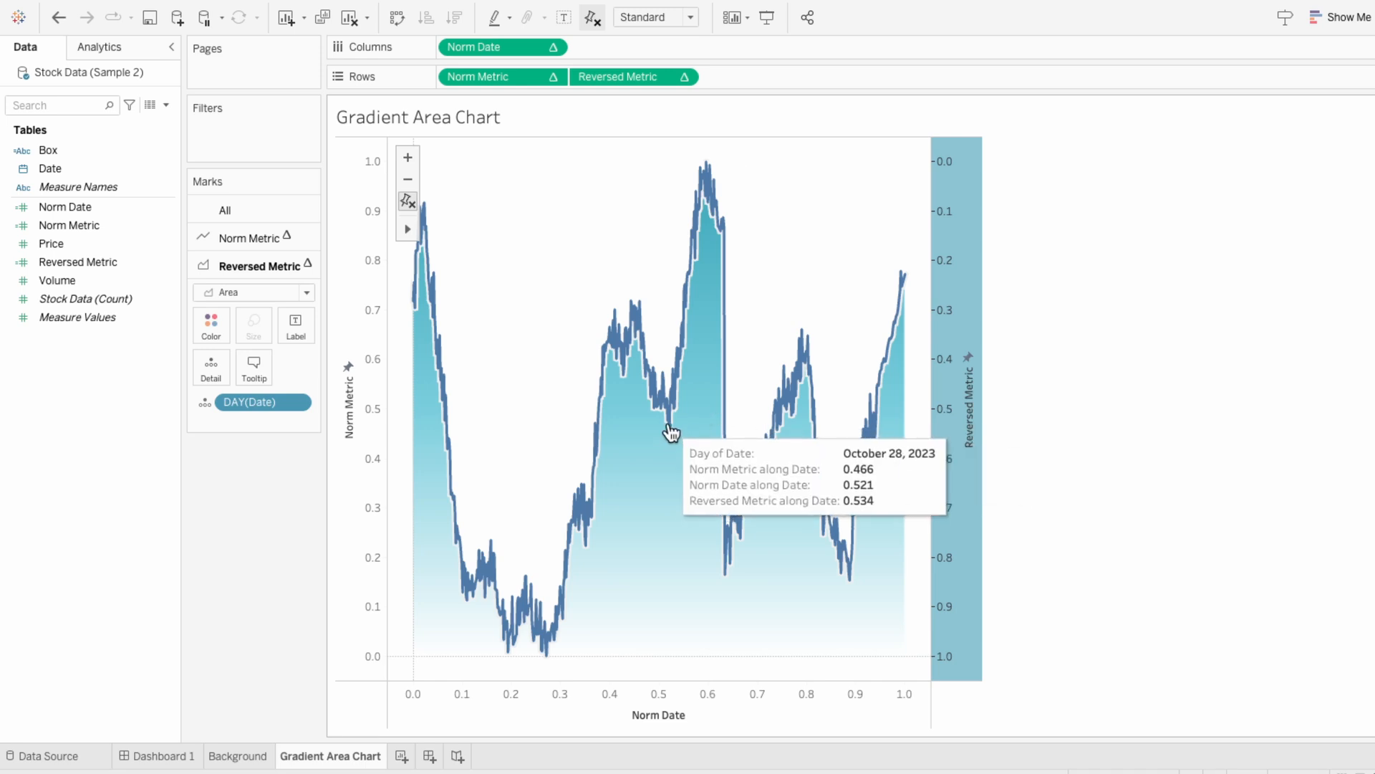
left_click(239, 241)
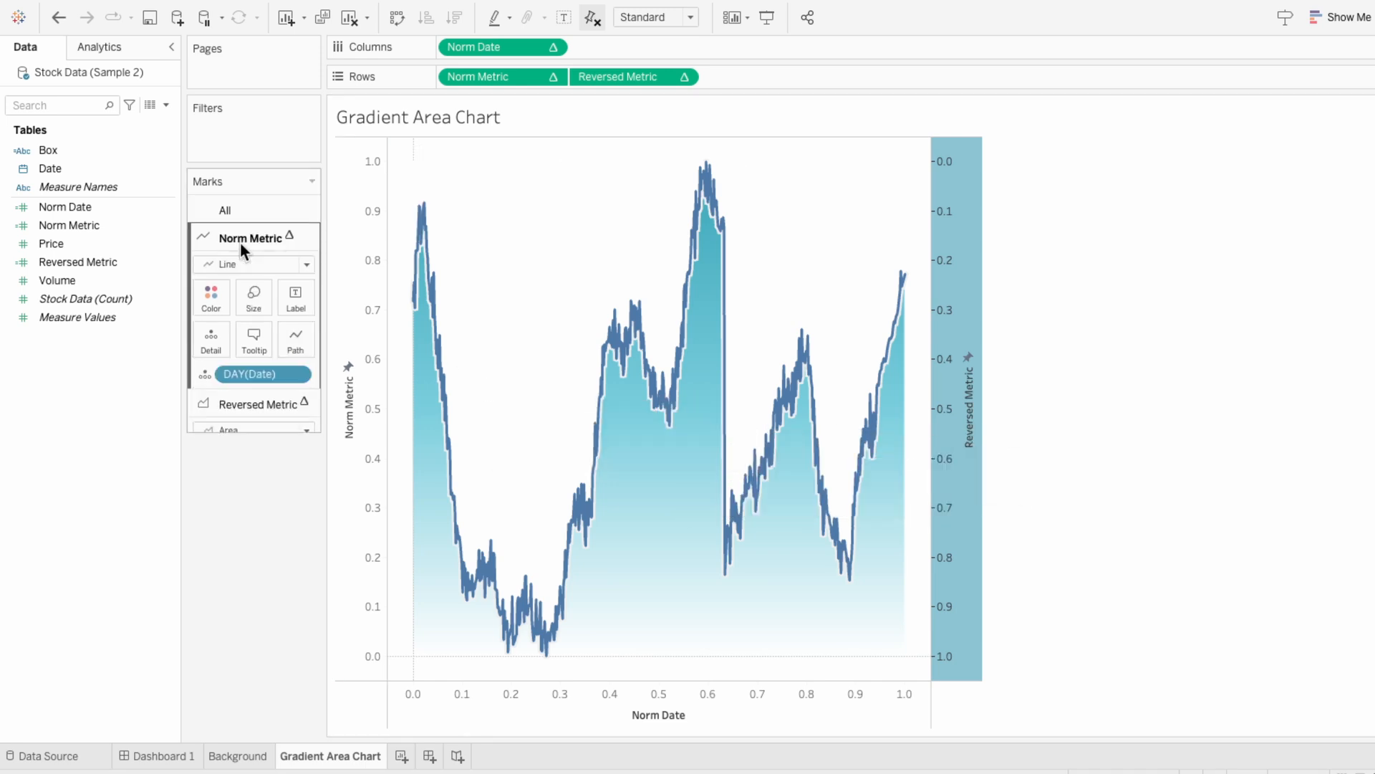
left_click(218, 289)
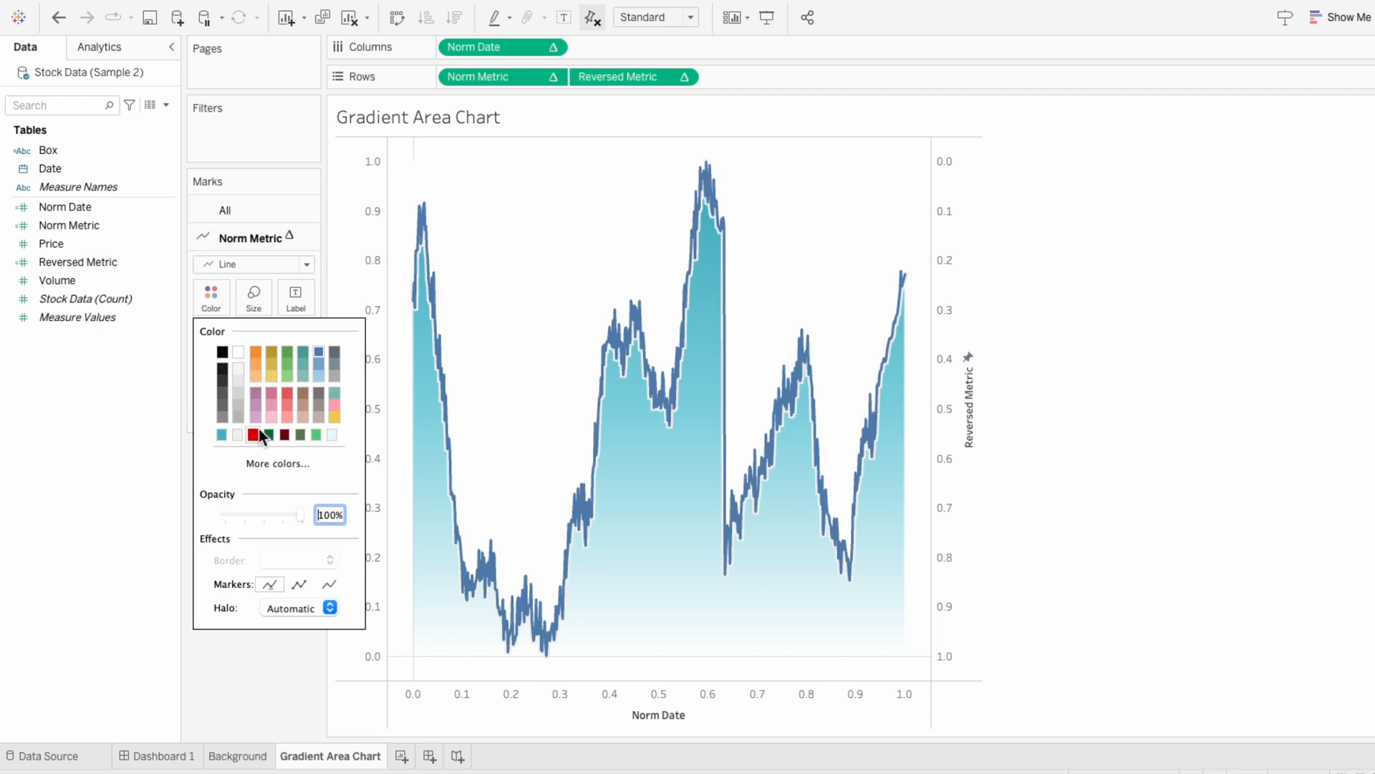
left_click(270, 465)
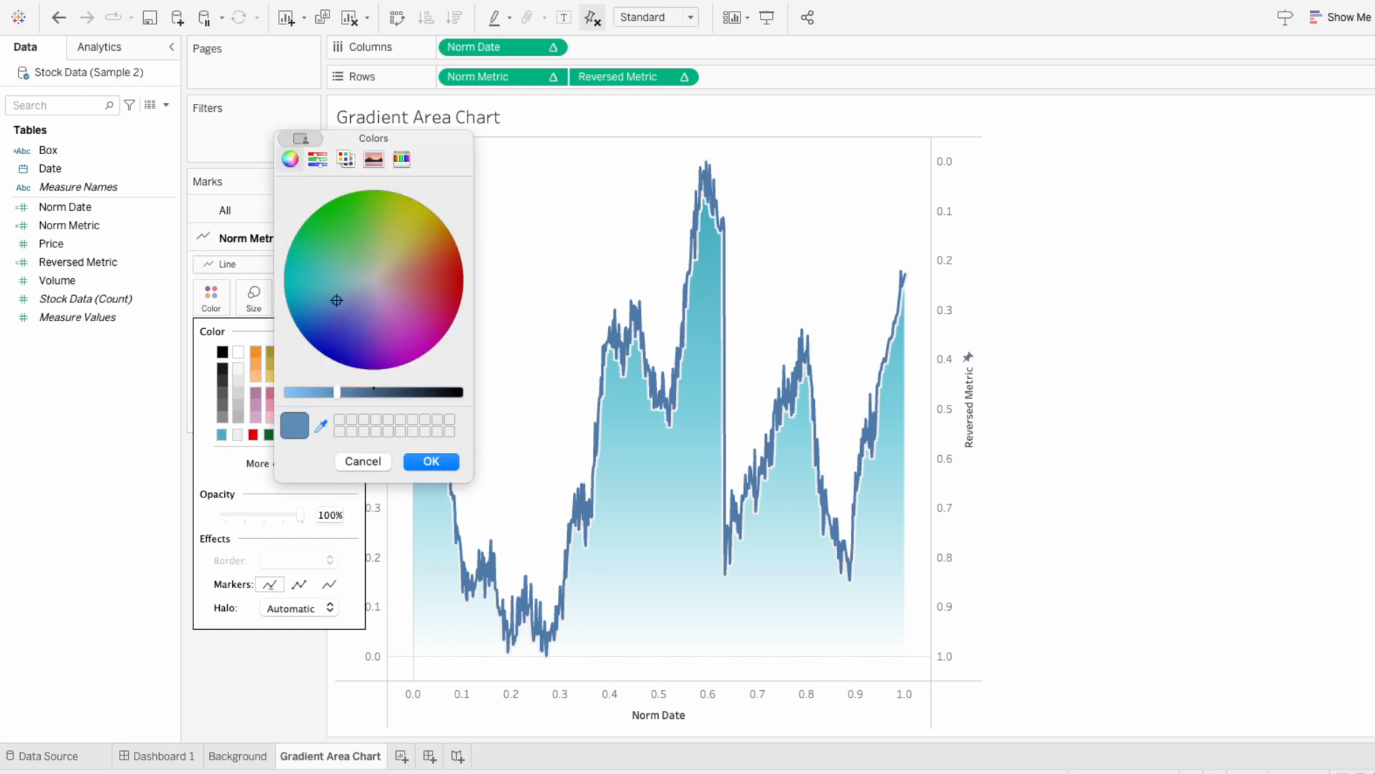
left_click(432, 461)
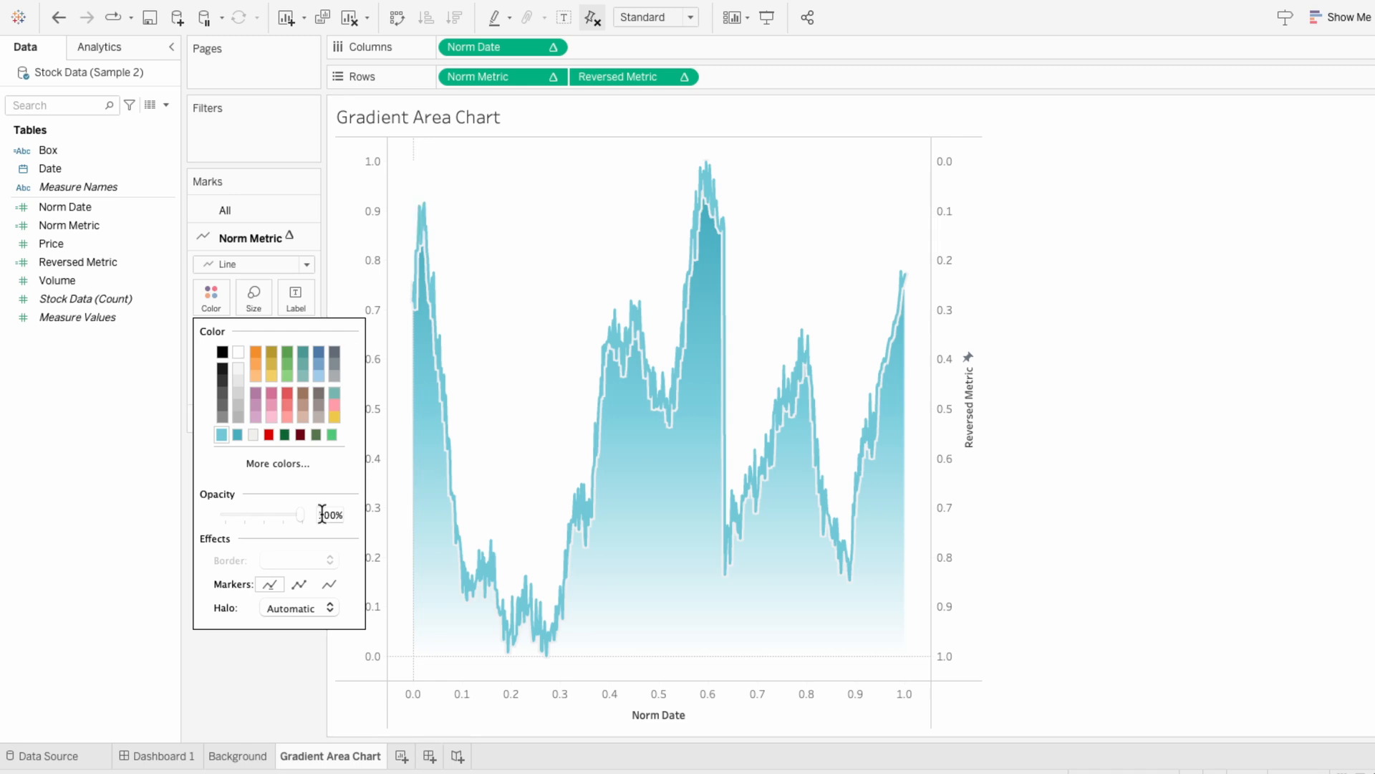
left_click(290, 606)
left_click(302, 445)
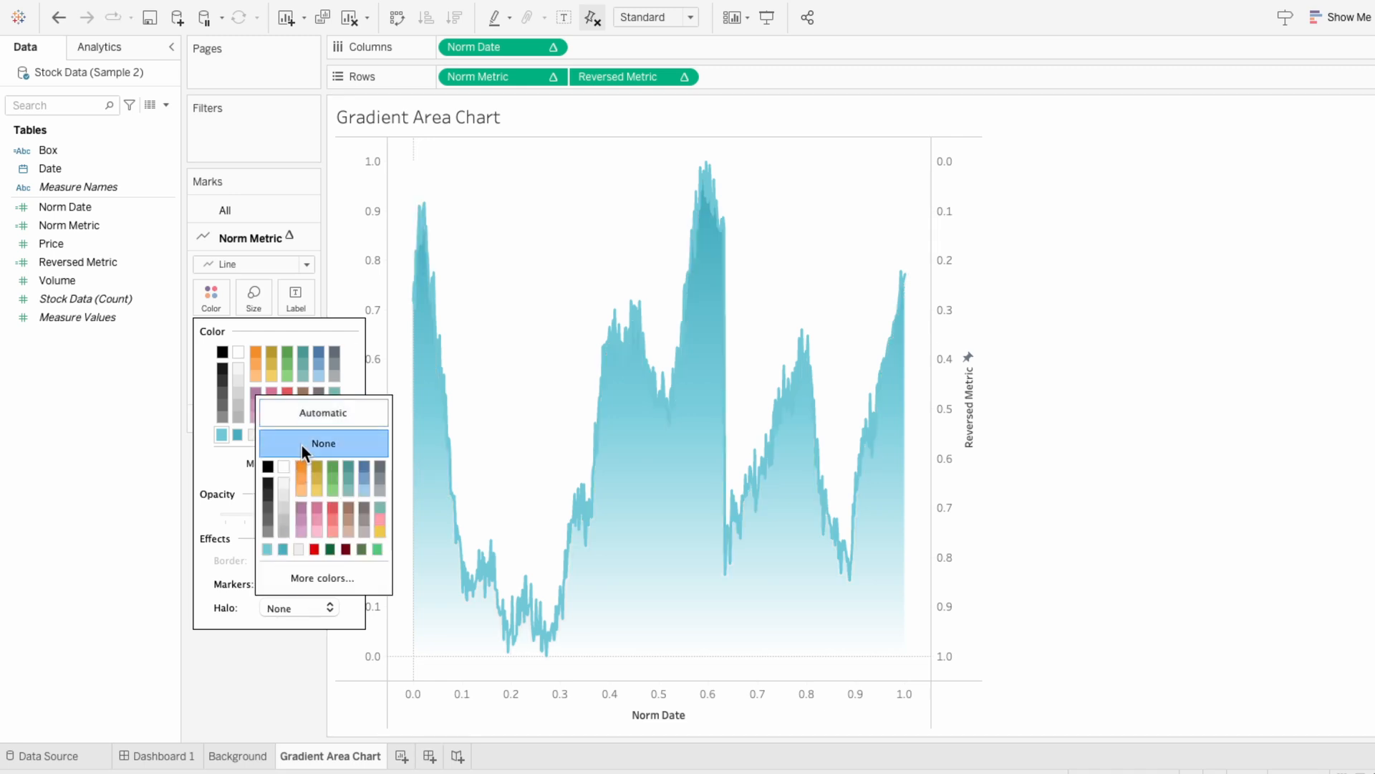
left_click(1091, 550)
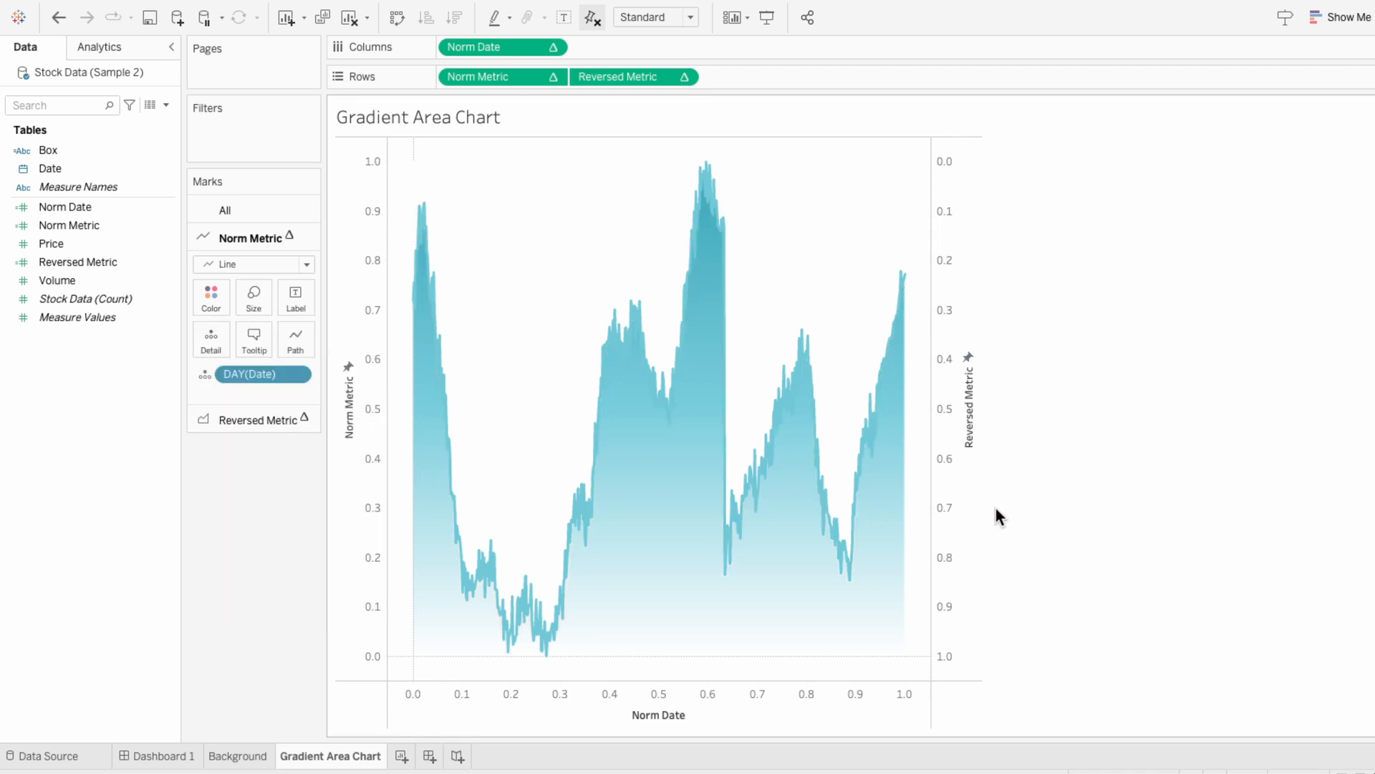
Step: Hide the axis headers of Reversed Metric, Norm Metric and Norm Date
right_click(955, 477)
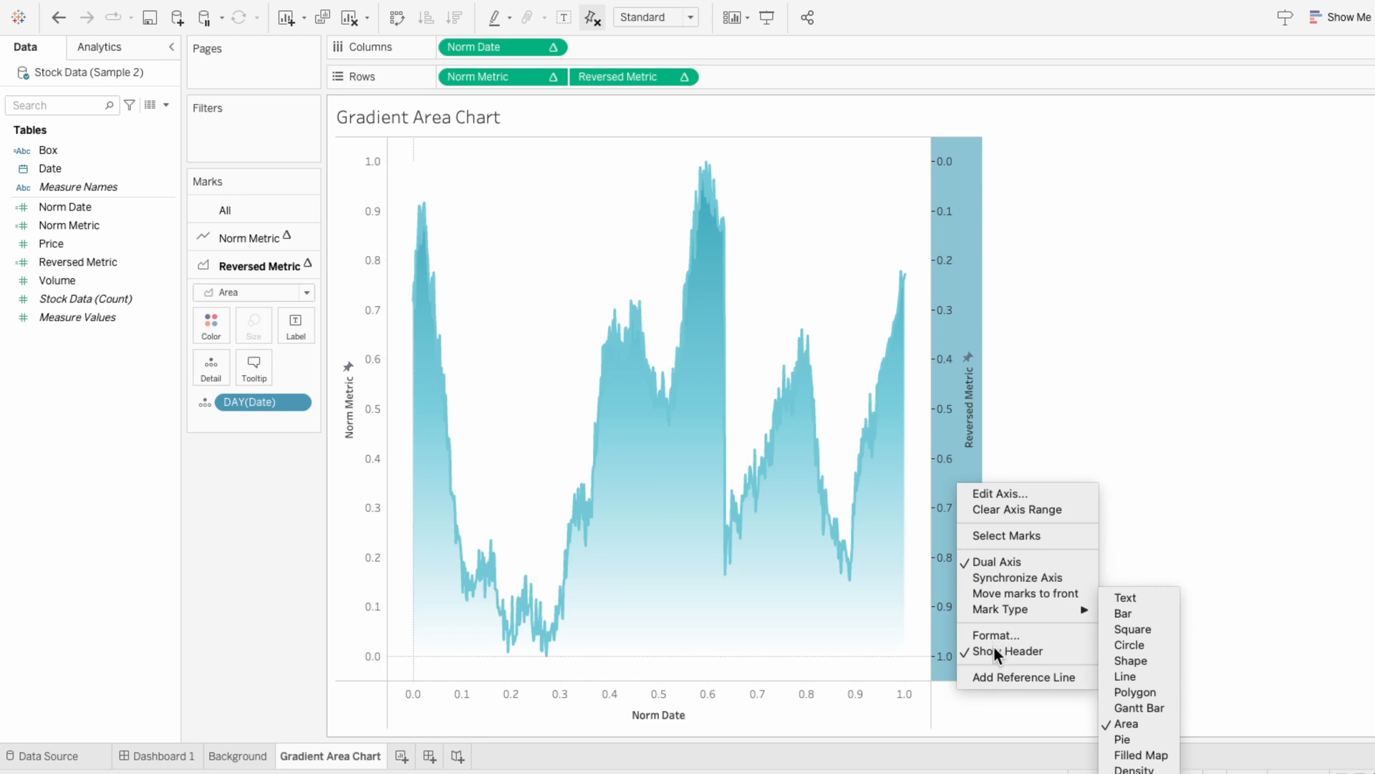
left_click(995, 649)
right_click(384, 433)
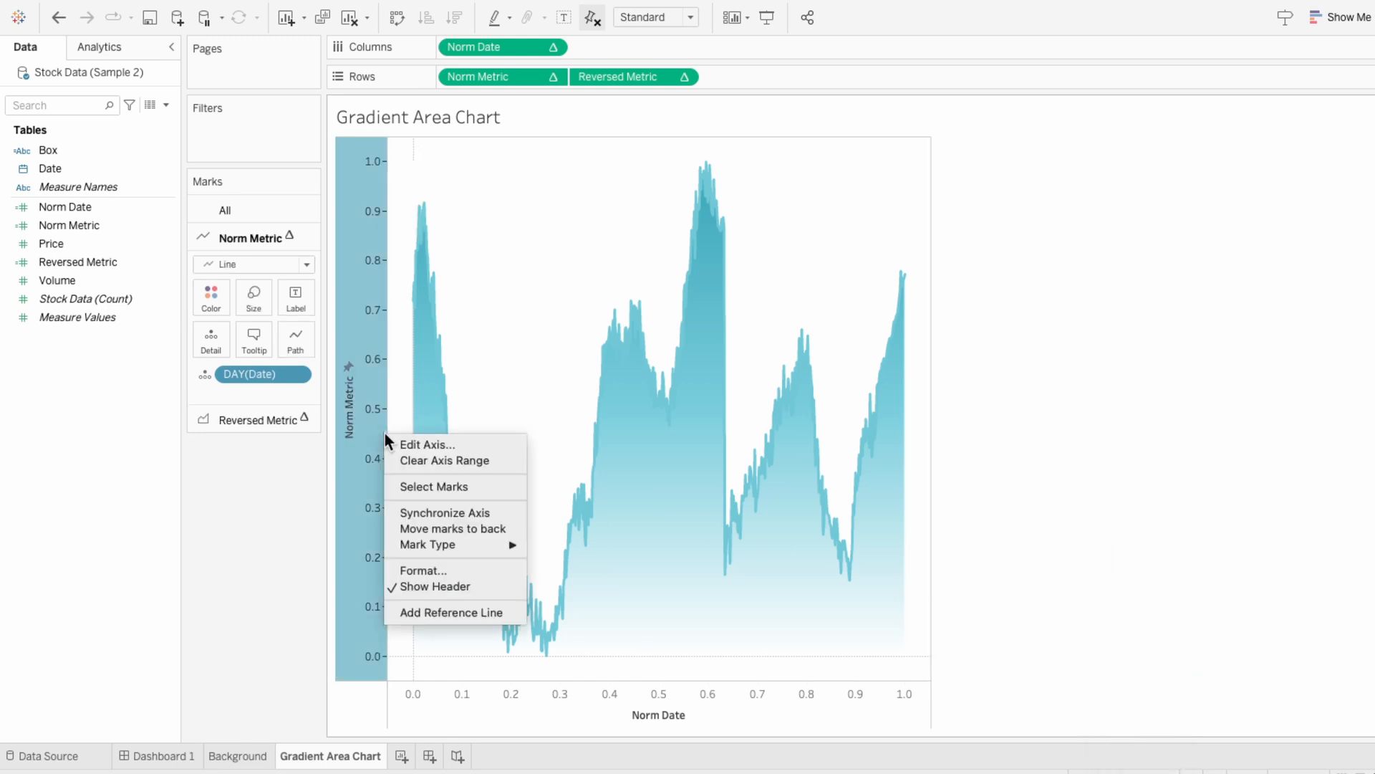
left_click(424, 586)
right_click(406, 700)
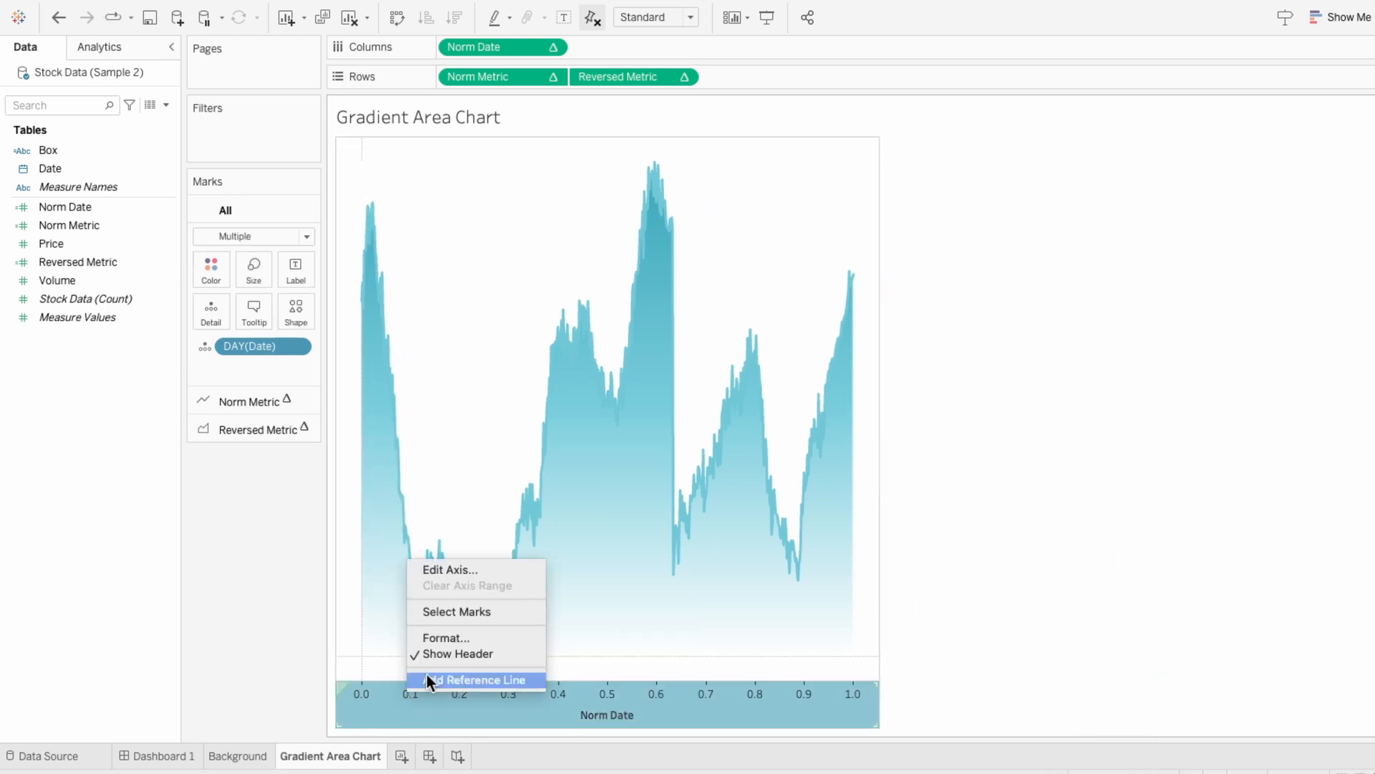
left_click(433, 654)
Step: Set the sheet's row divider and column divider pane borders to None
right_click(481, 482)
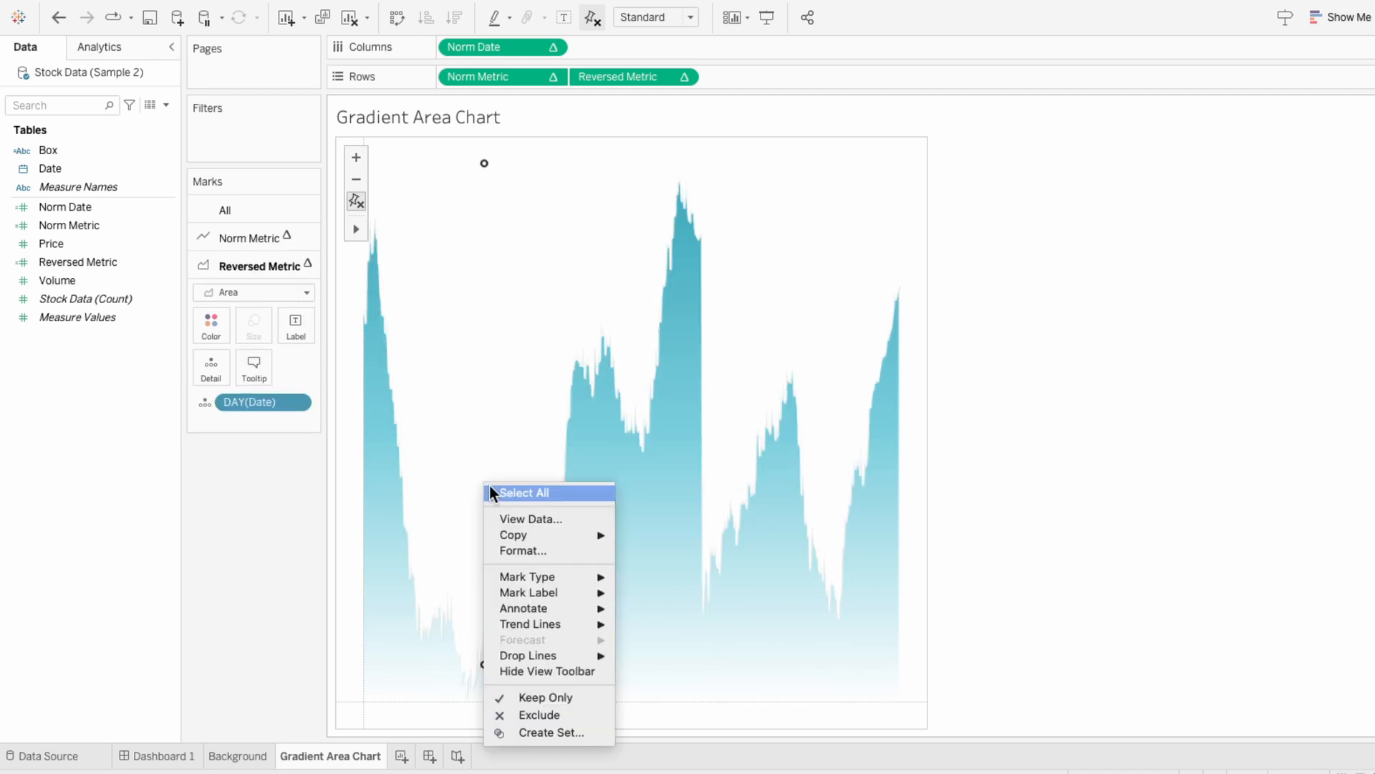
left_click(518, 550)
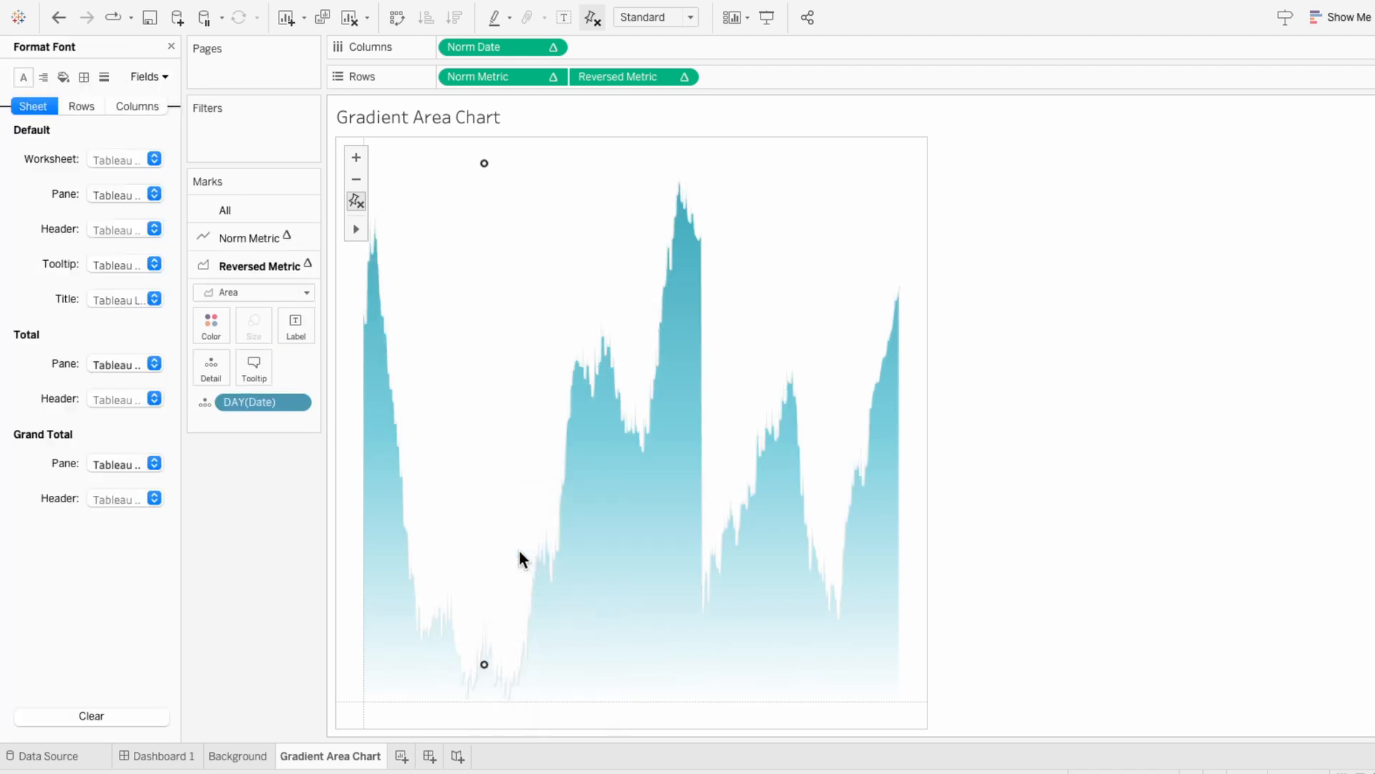
left_click(89, 79)
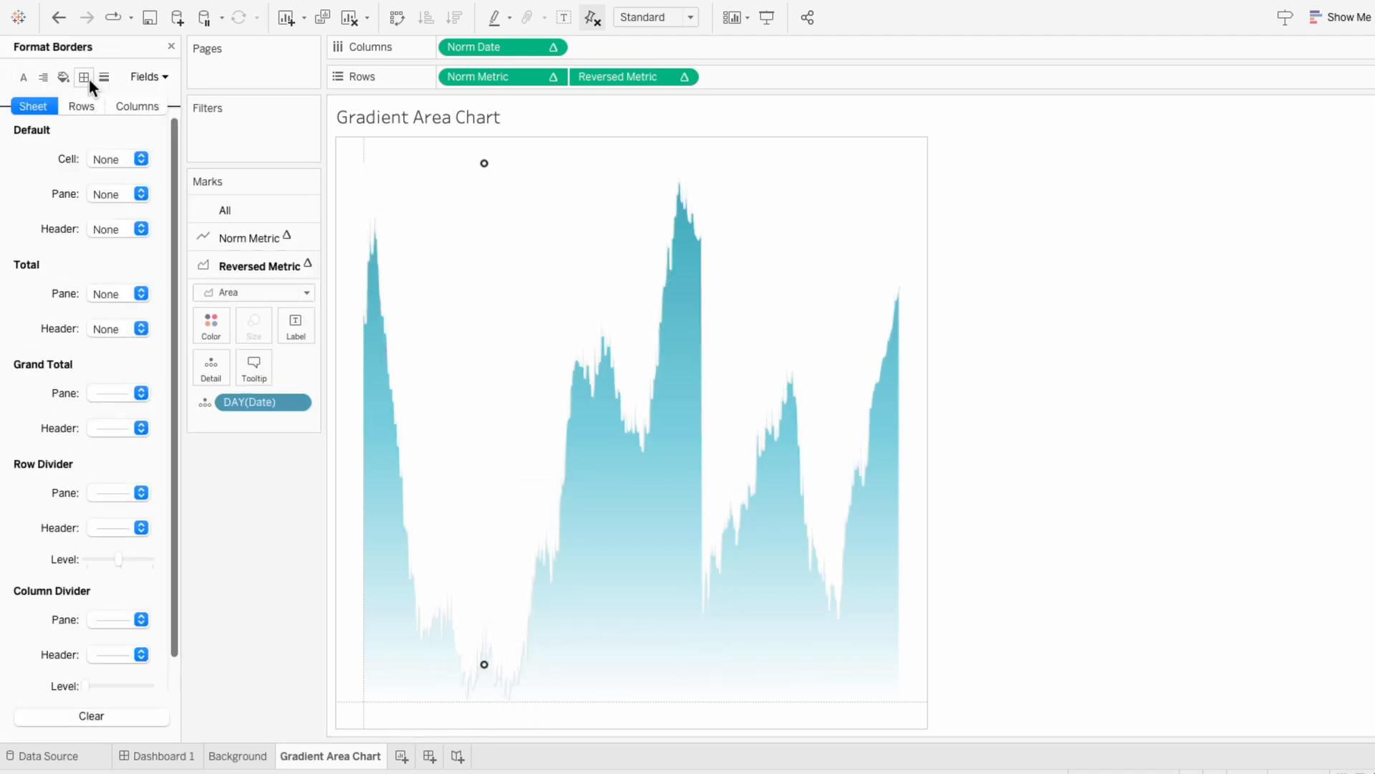
left_click(107, 494)
left_click(112, 519)
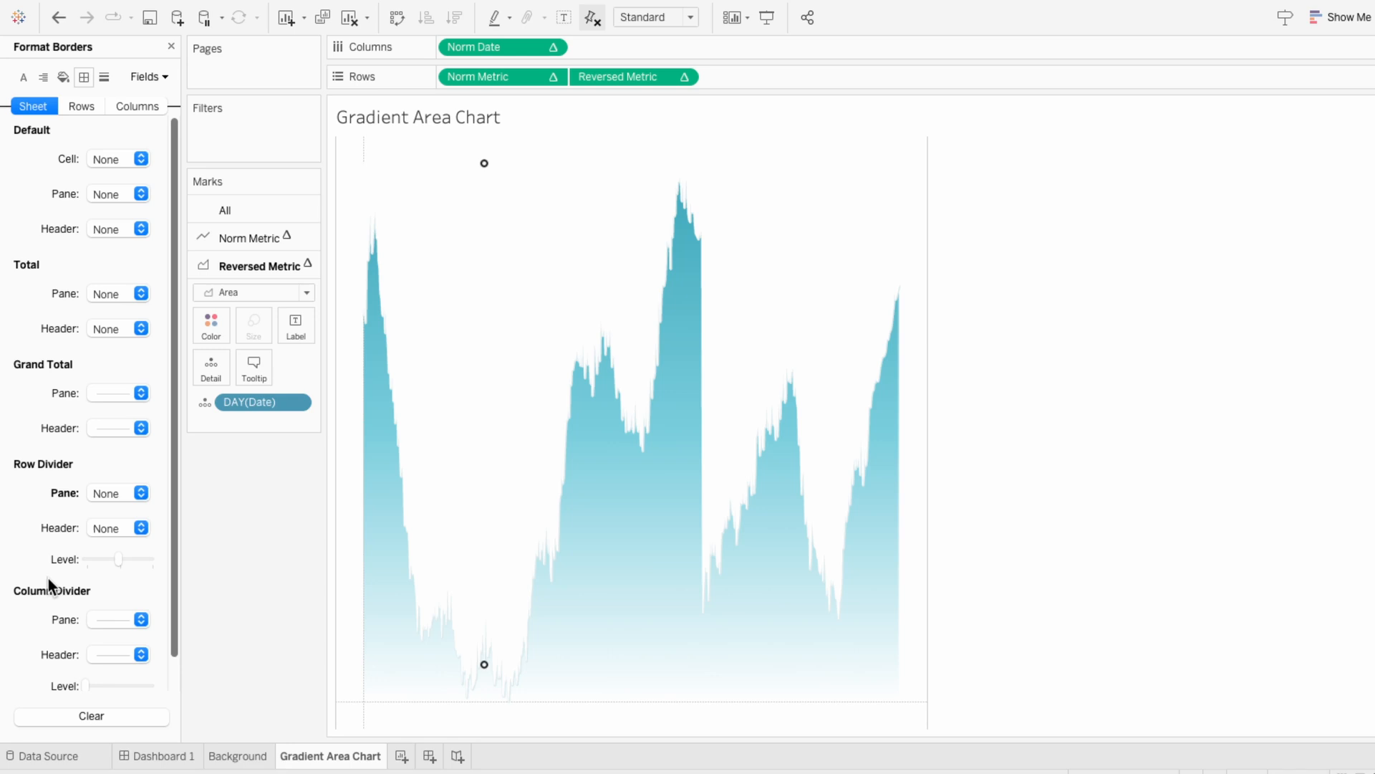
left_click(109, 622)
left_click(134, 367)
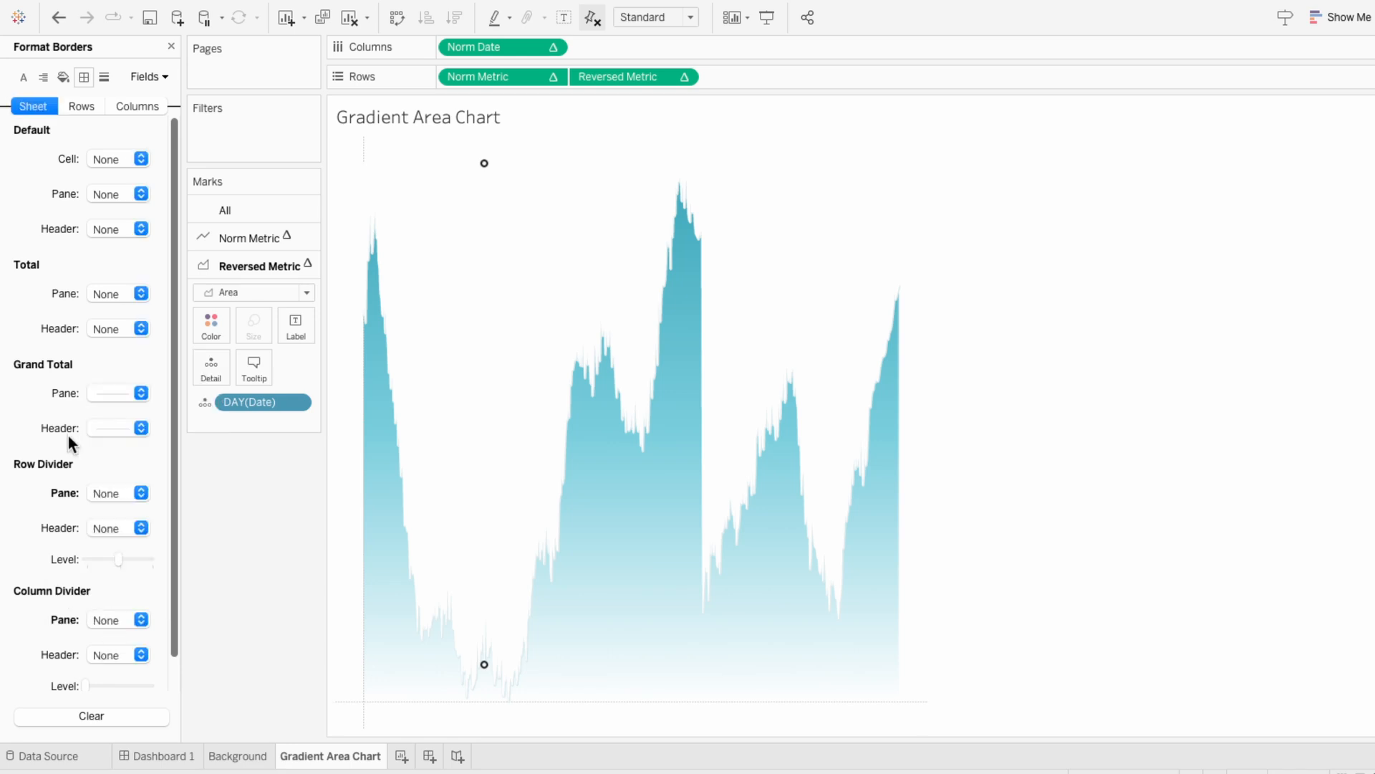
Step: Set the sheet's zero lines to None and close the formatting options
left_click(105, 77)
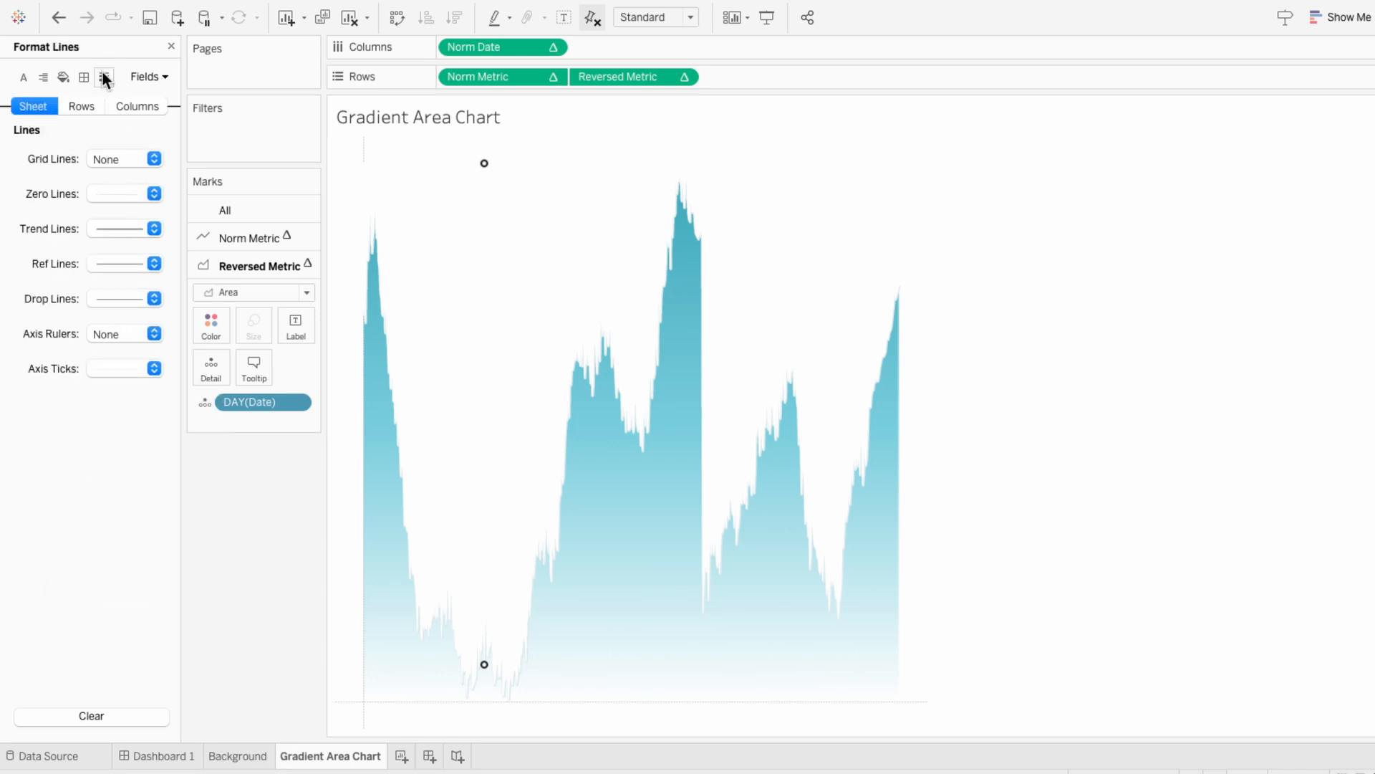
left_click(126, 193)
left_click(127, 221)
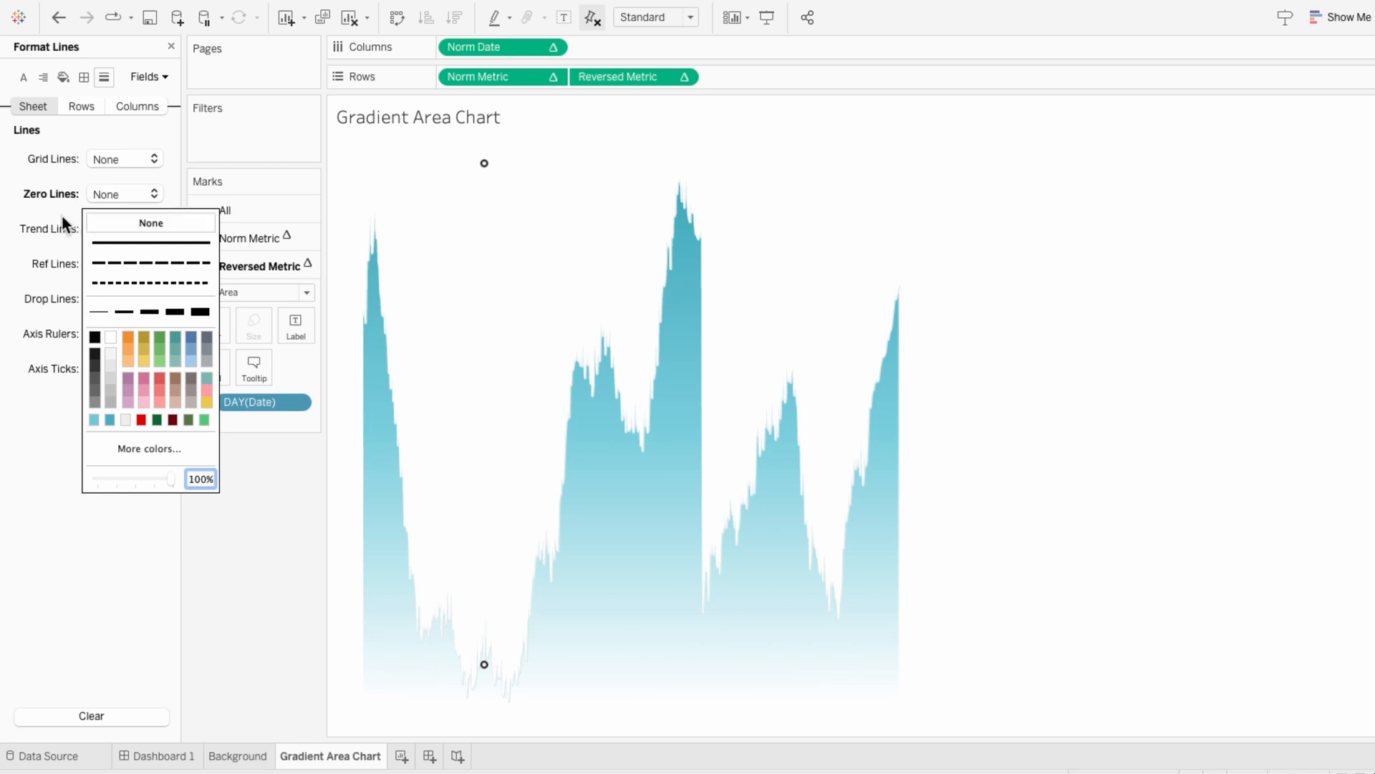
left_click(171, 46)
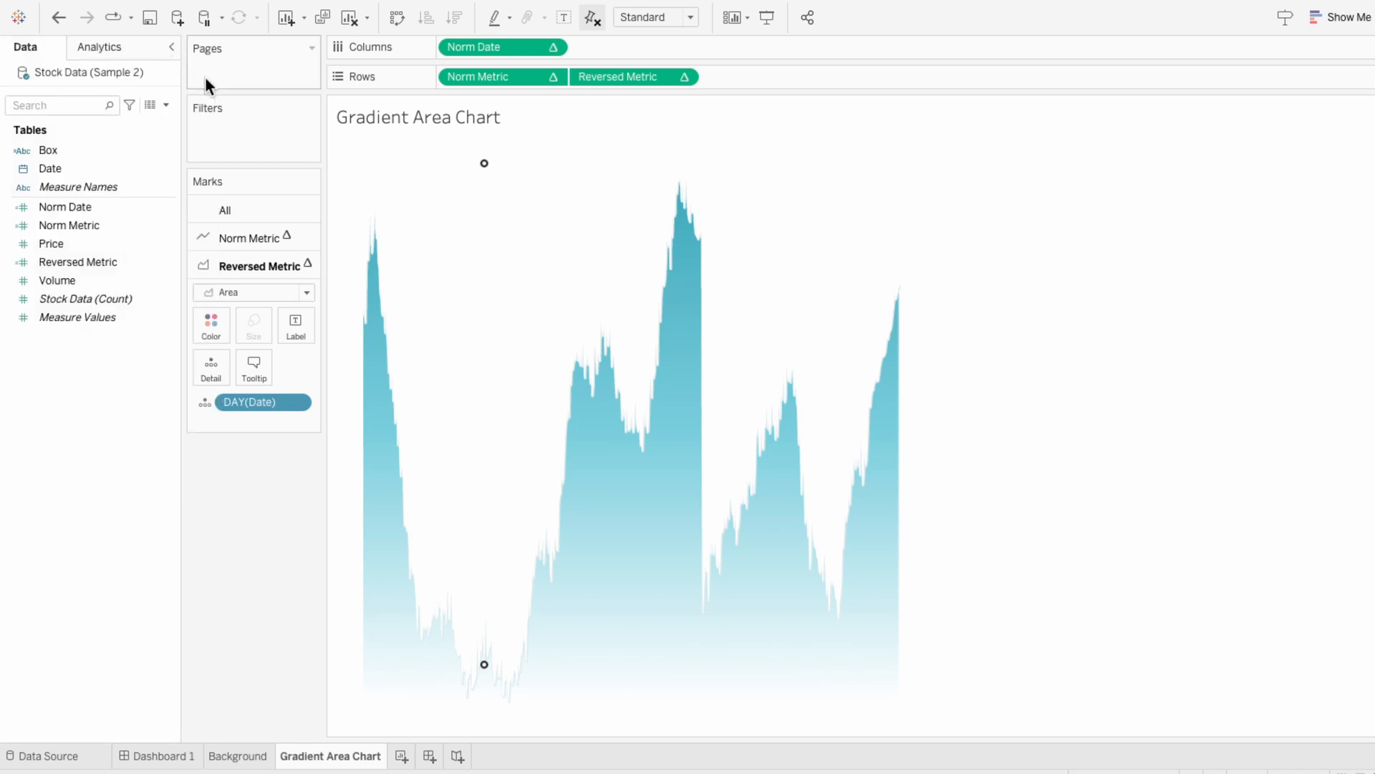
mouse_move(490, 169)
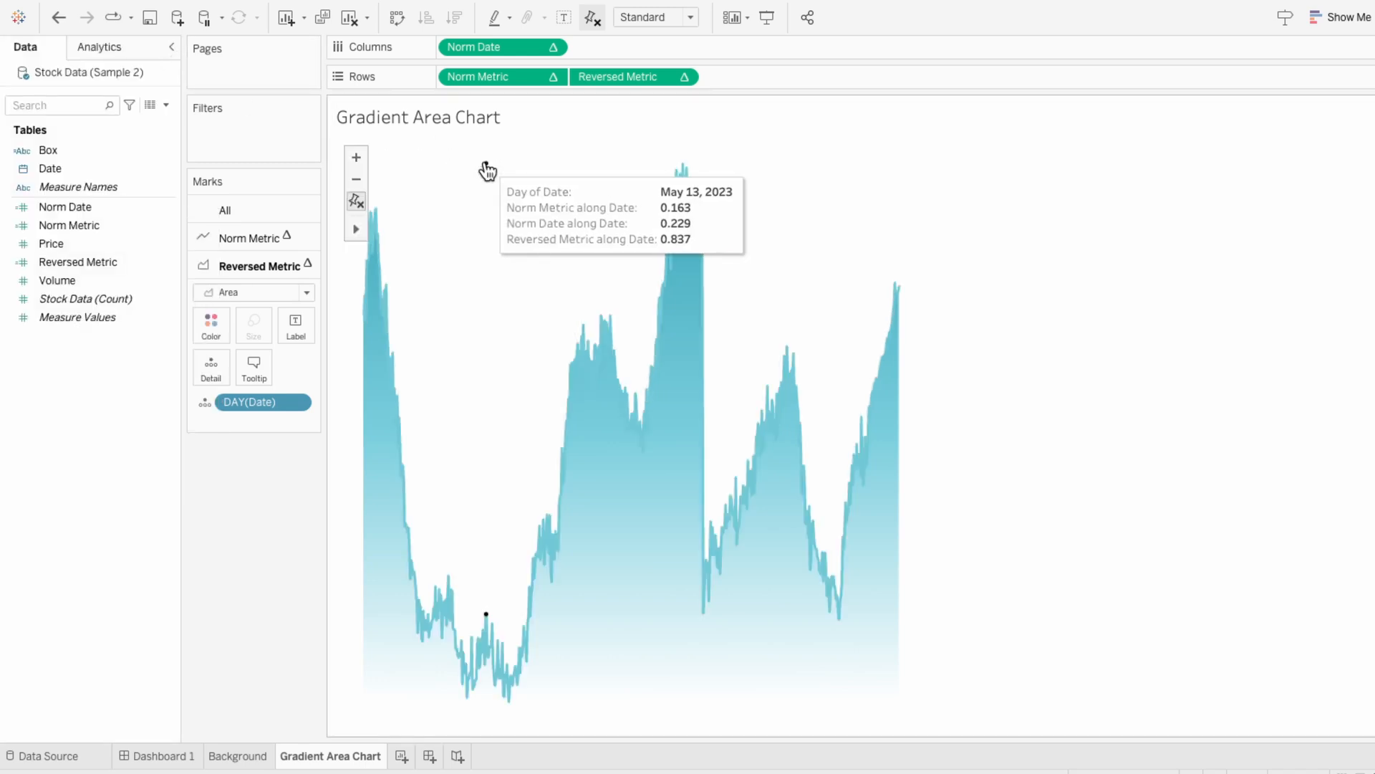
Step: Place the Gradient Area Chart sheet on Dashboard 1 below the Market Activity heading, hide its title and enlarge it to fill the card
left_click(159, 756)
left_click_drag(54, 266, 268, 243)
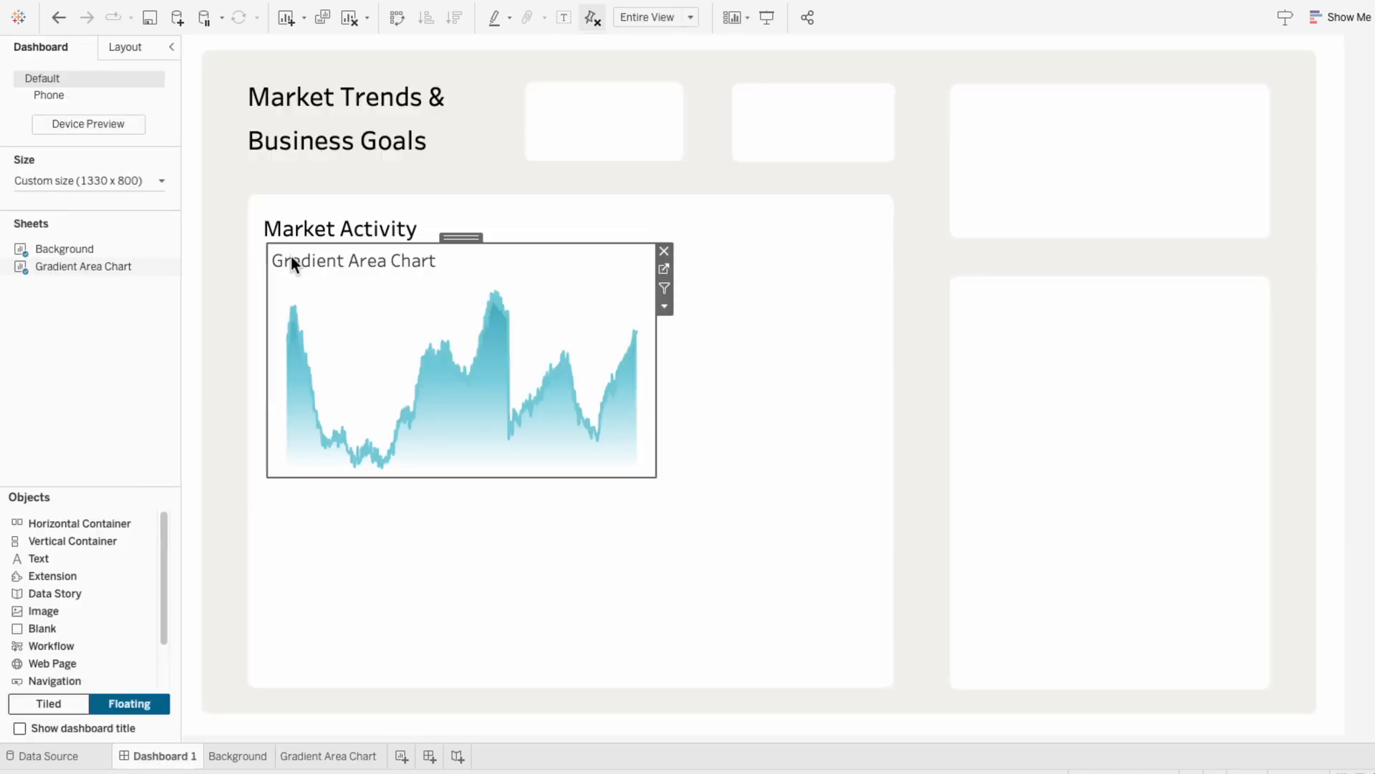
right_click(308, 265)
left_click(329, 298)
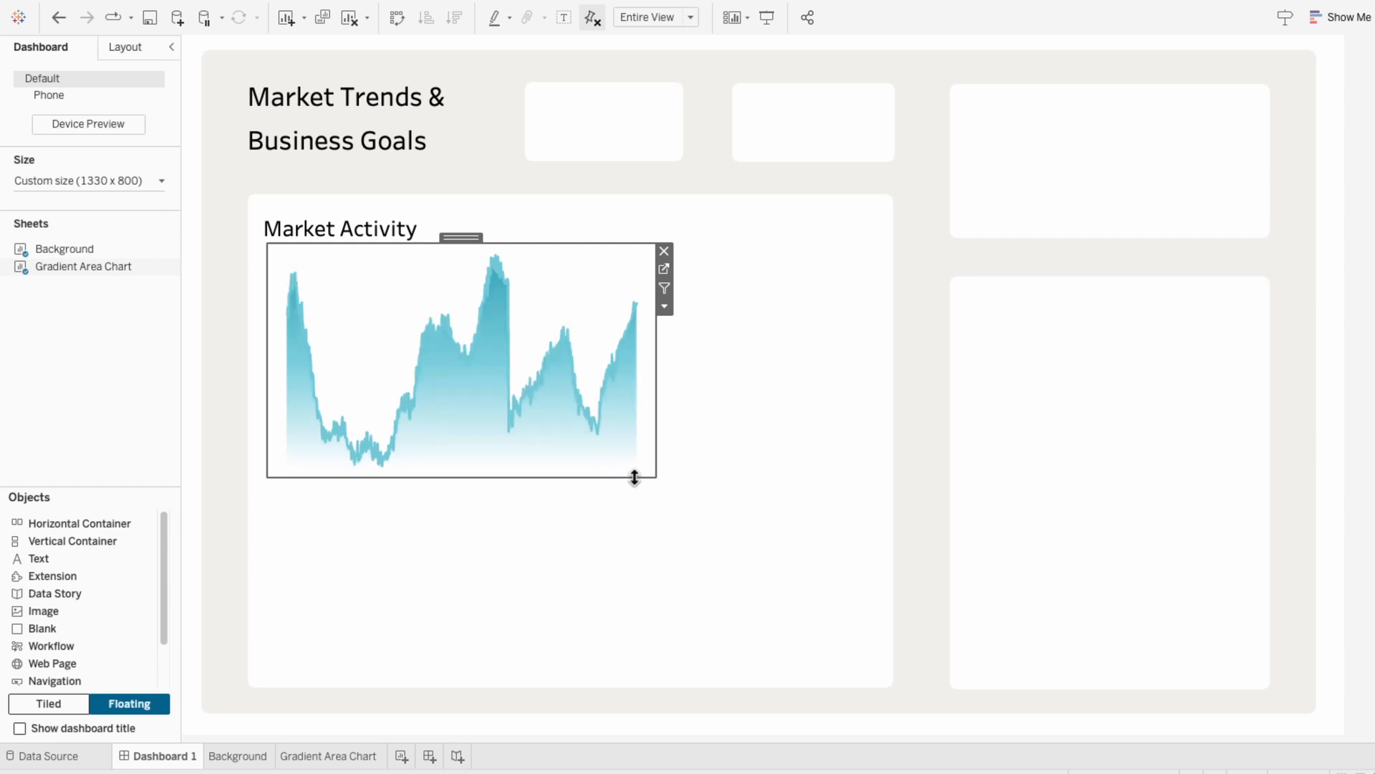
left_click_drag(655, 477, 875, 669)
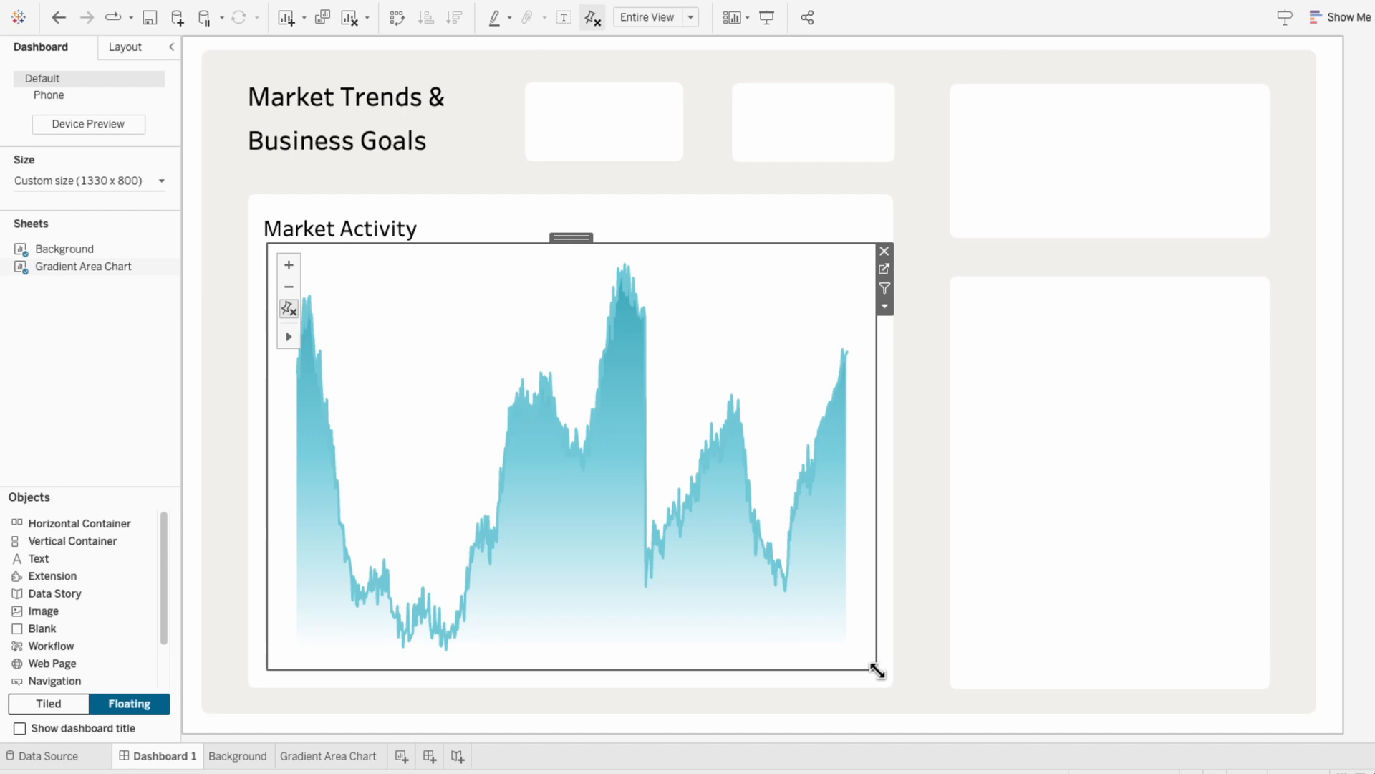
Step: Create a new worksheet and name it Axis
left_click(410, 759)
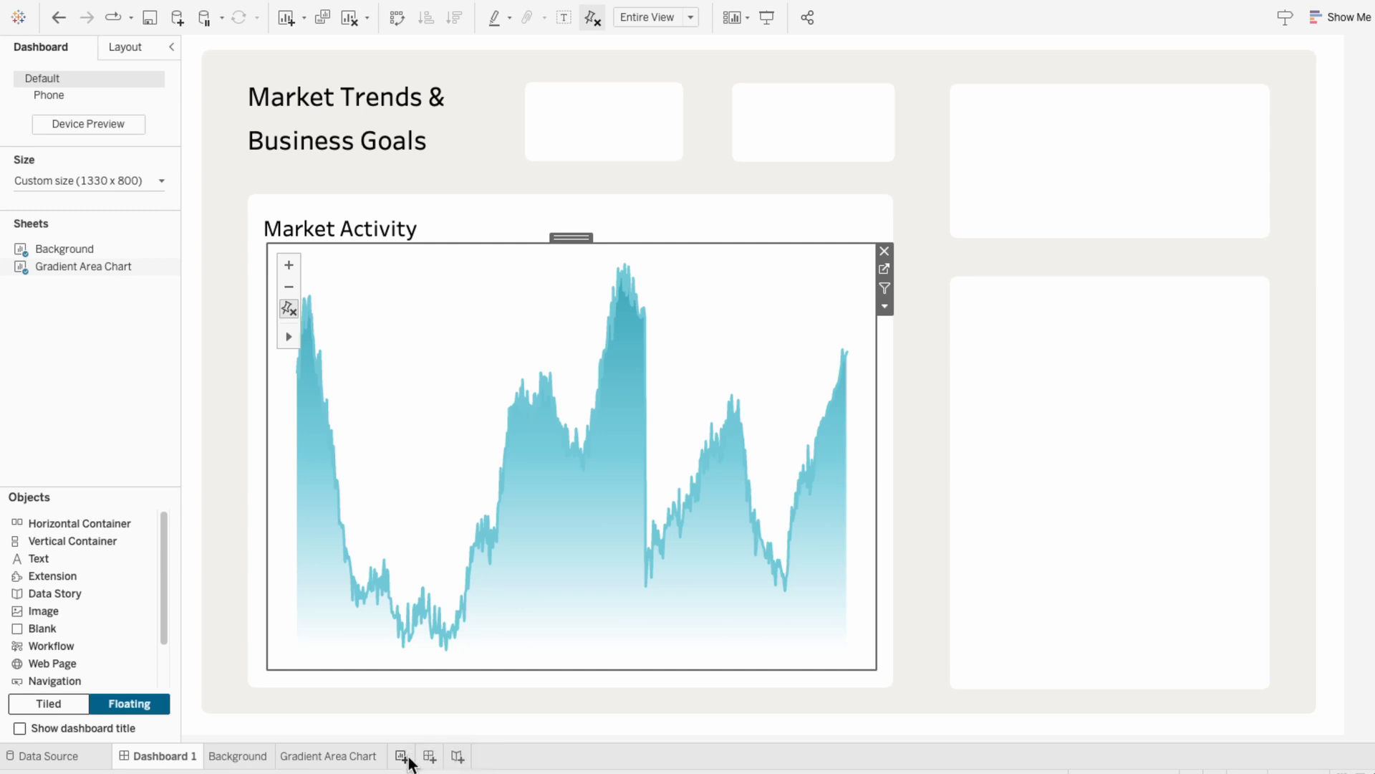
type("Ax")
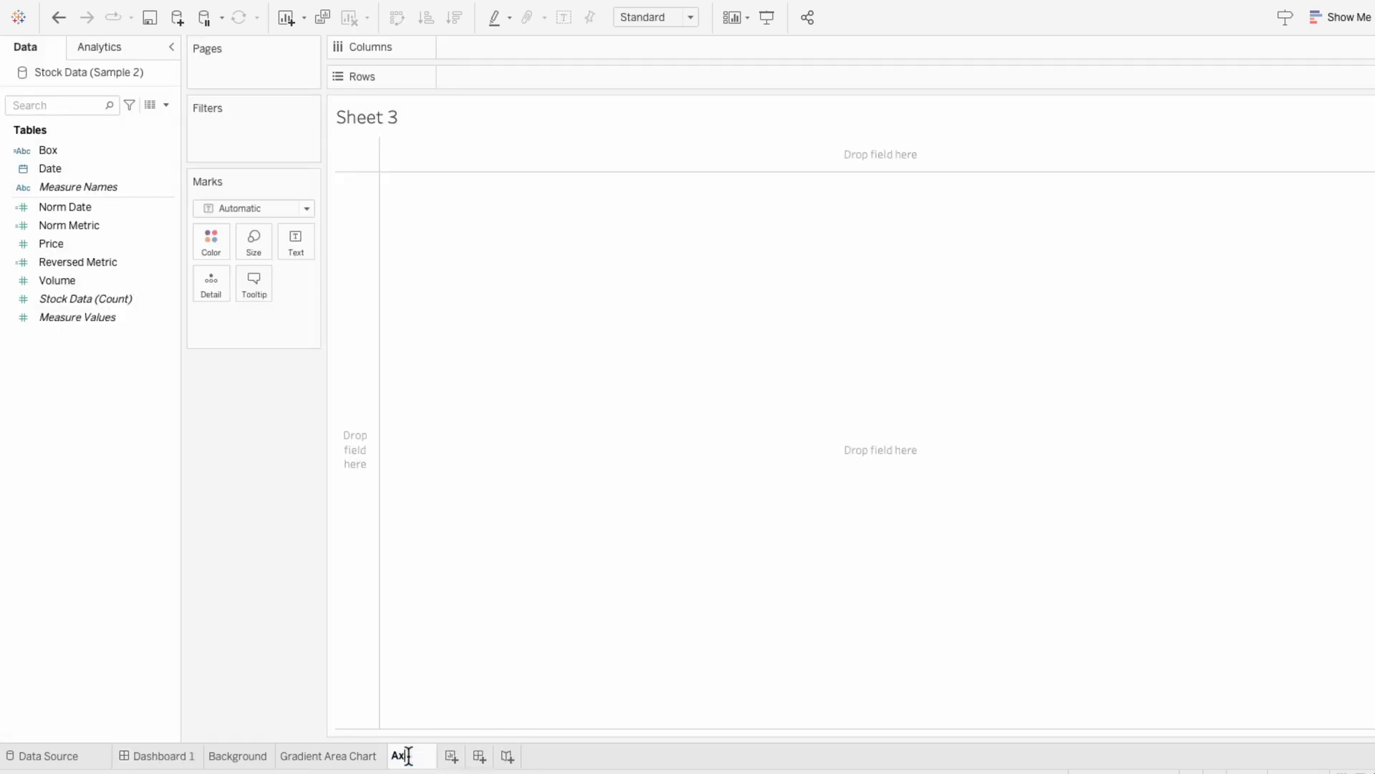
type("is")
key("Return")
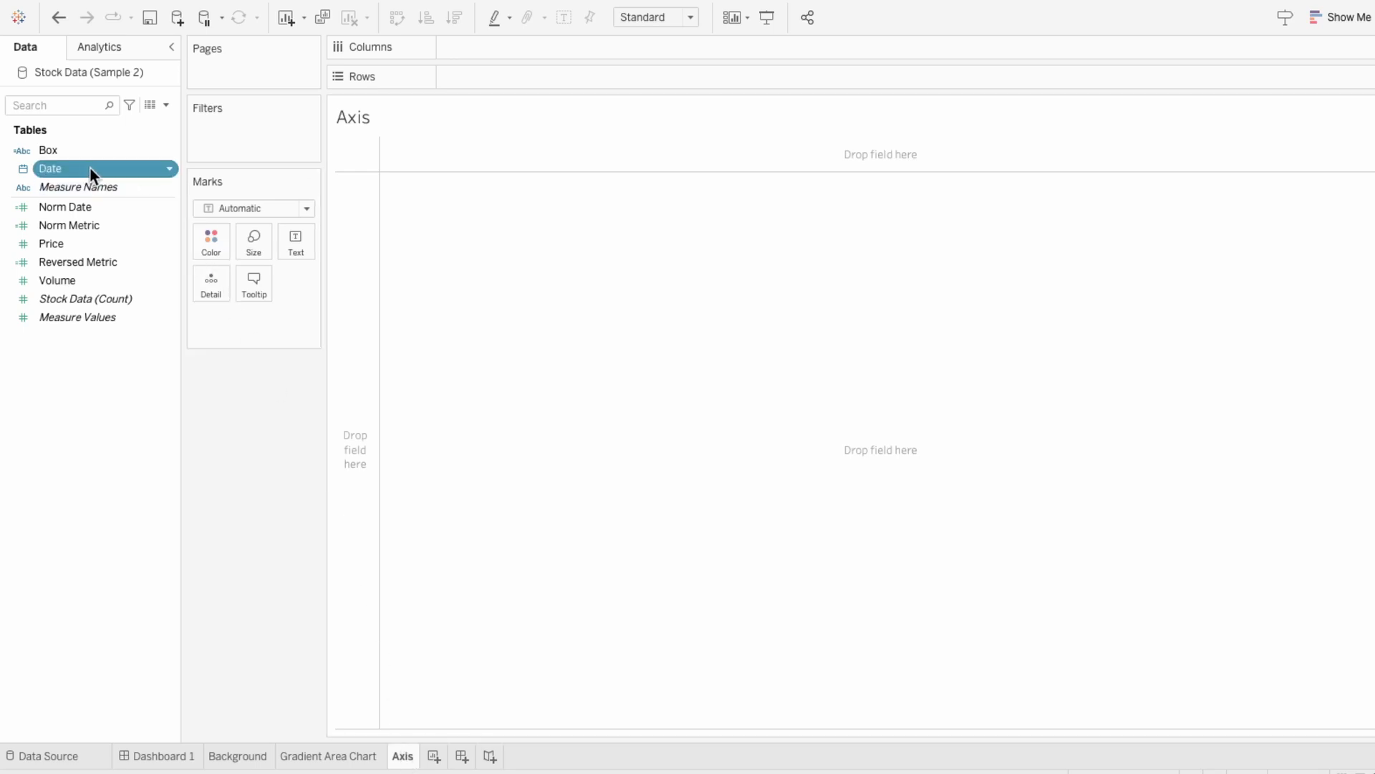
Step: Add Date to Columns as a continuous Day and set the mark type to Polygon
left_click_drag(90, 169, 498, 46)
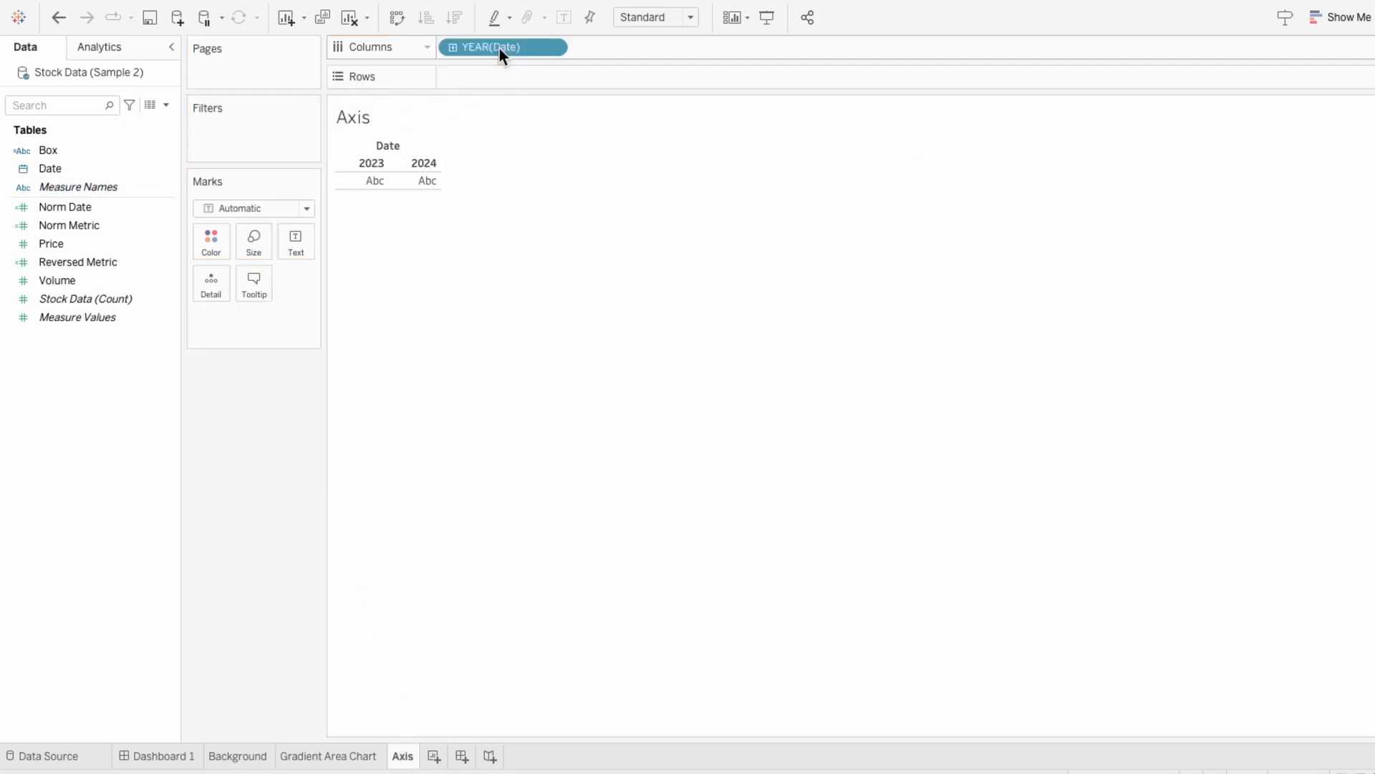
right_click(500, 49)
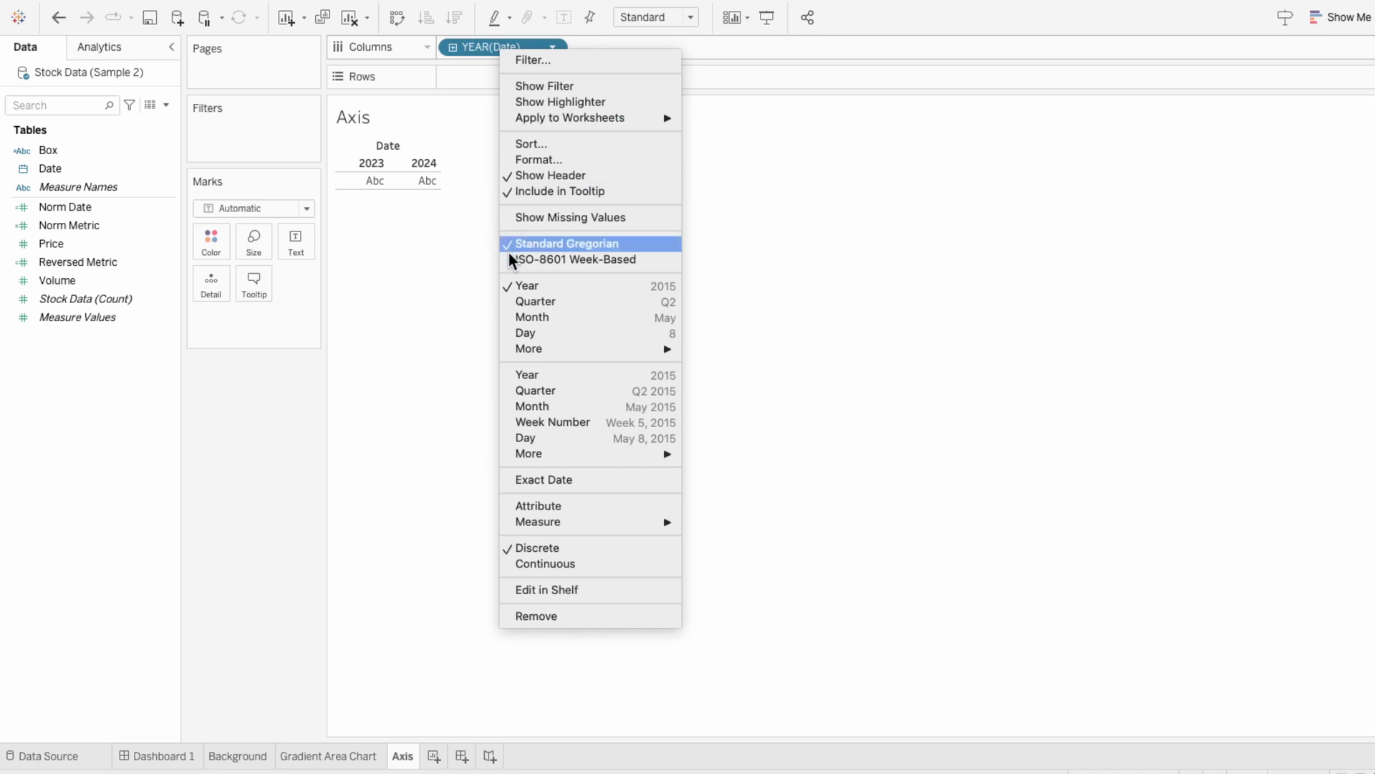
left_click(536, 437)
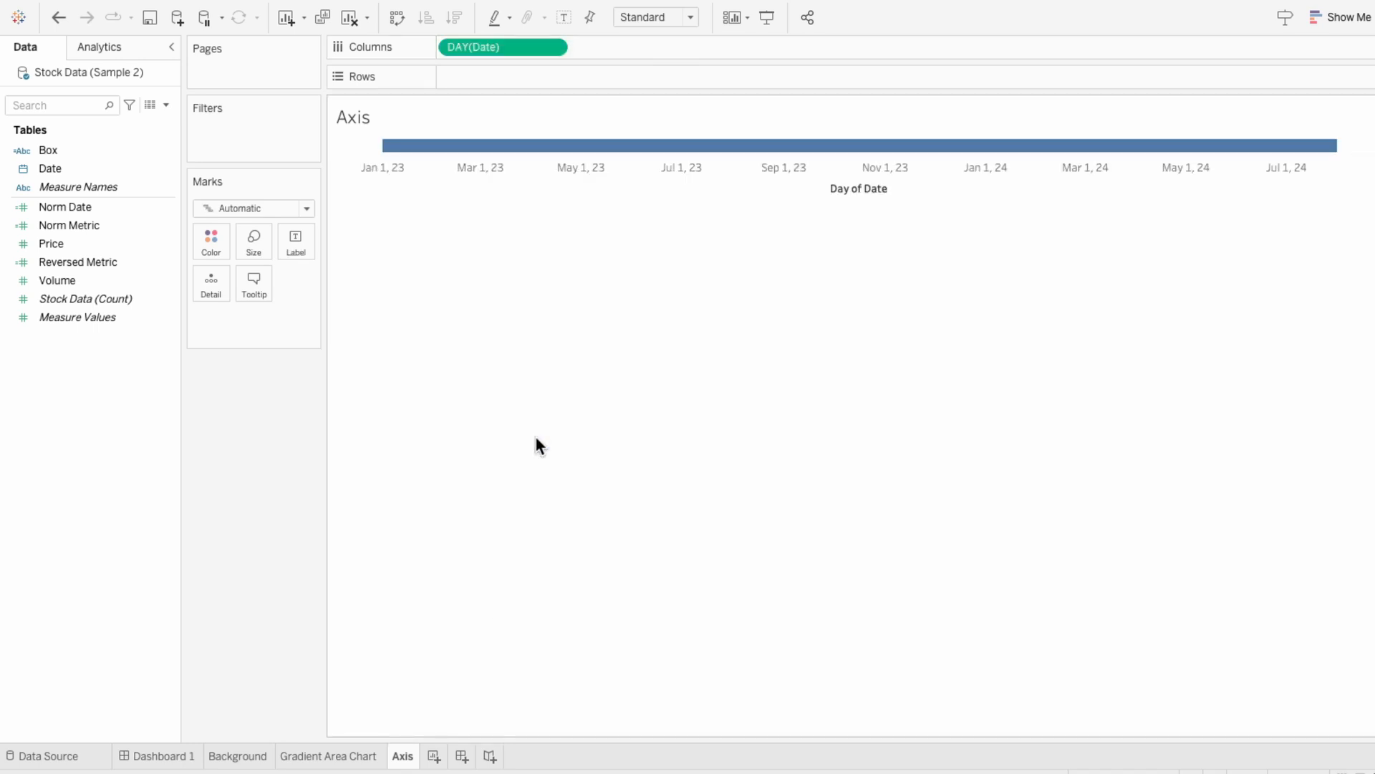
left_click(243, 209)
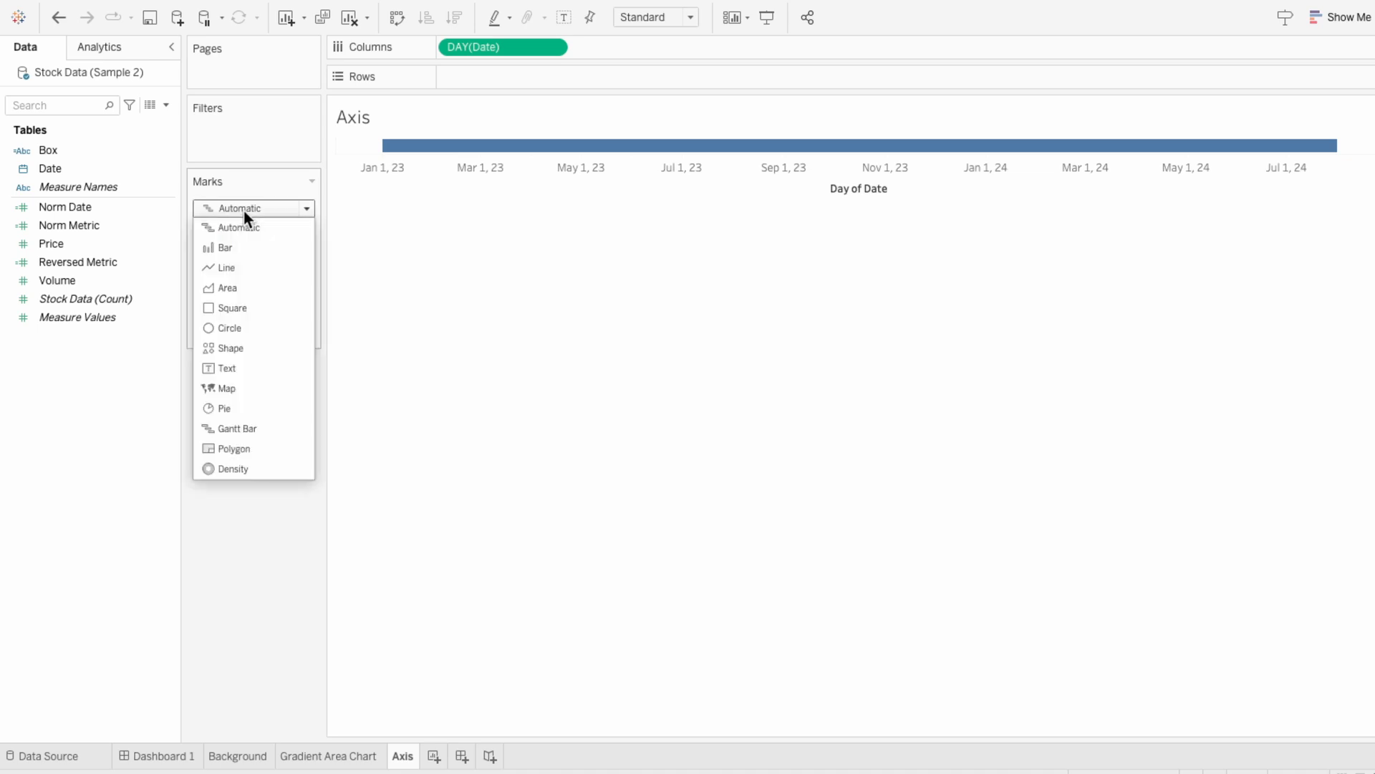
left_click(251, 449)
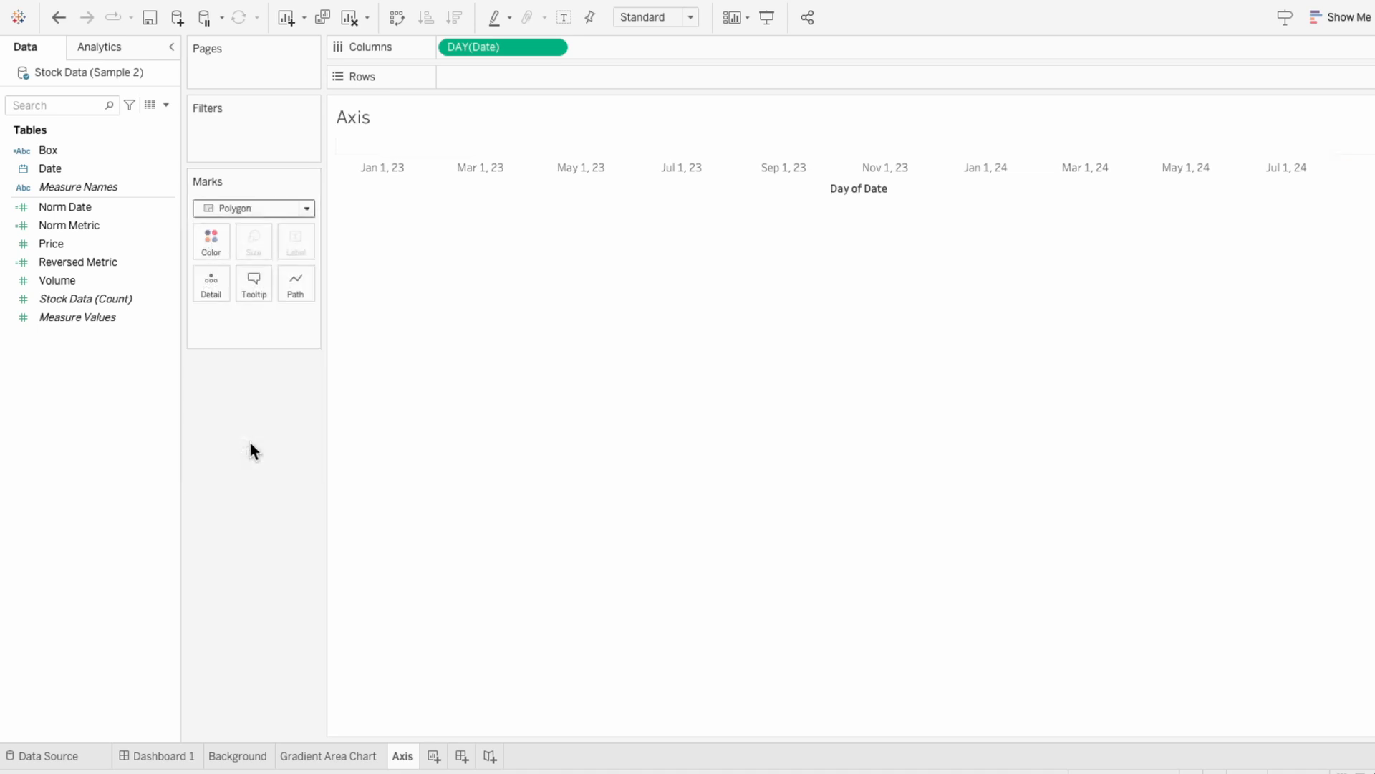
Step: Clear the title of the Day of Date axis
right_click(741, 182)
left_click(751, 187)
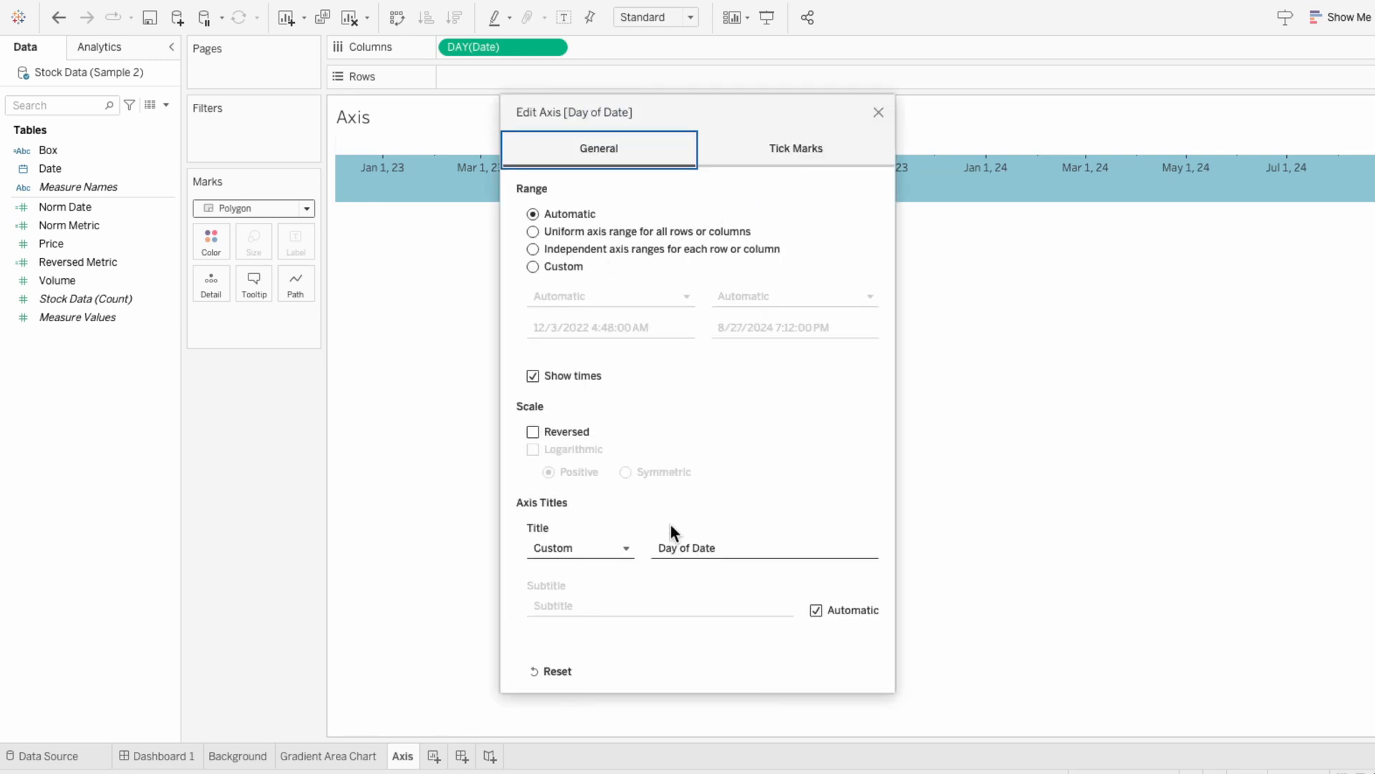
triple_click(684, 551)
key("BackSpace")
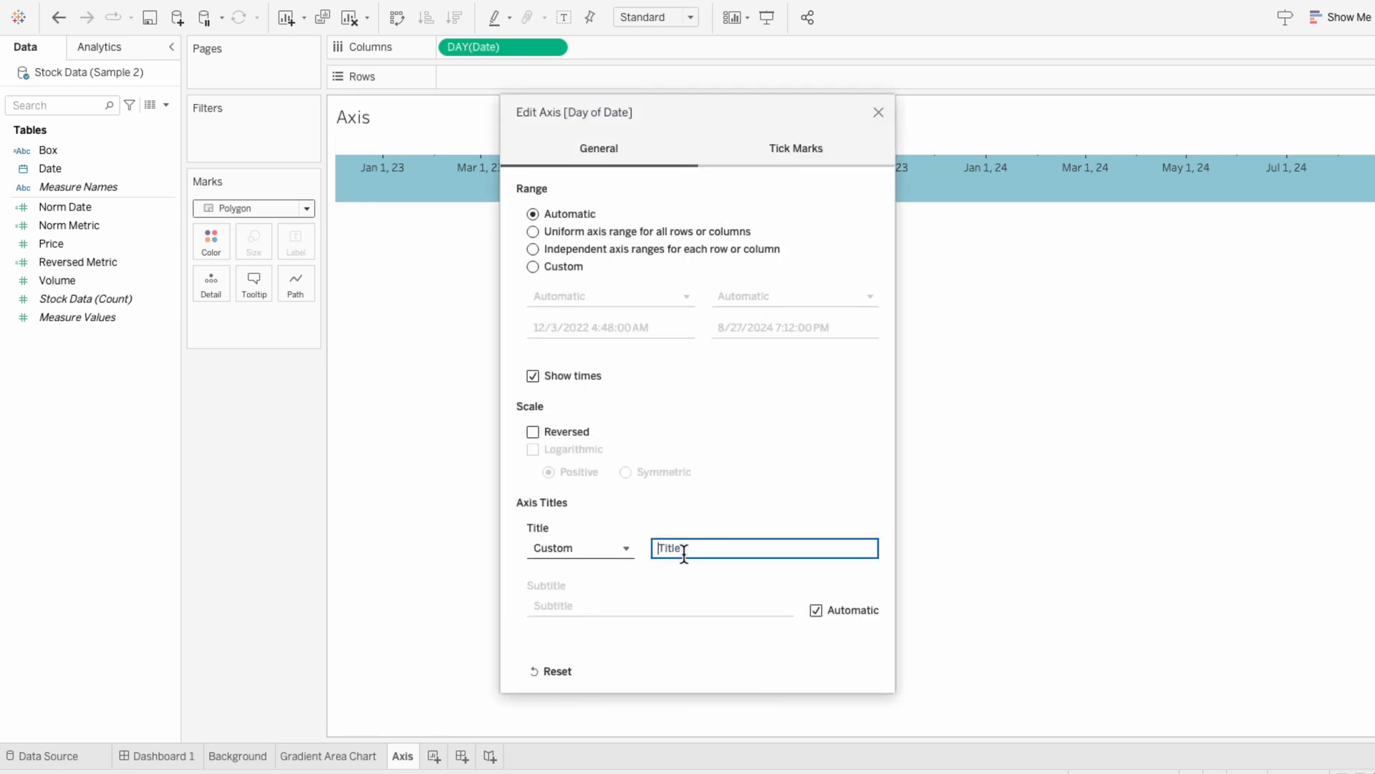
left_click(879, 113)
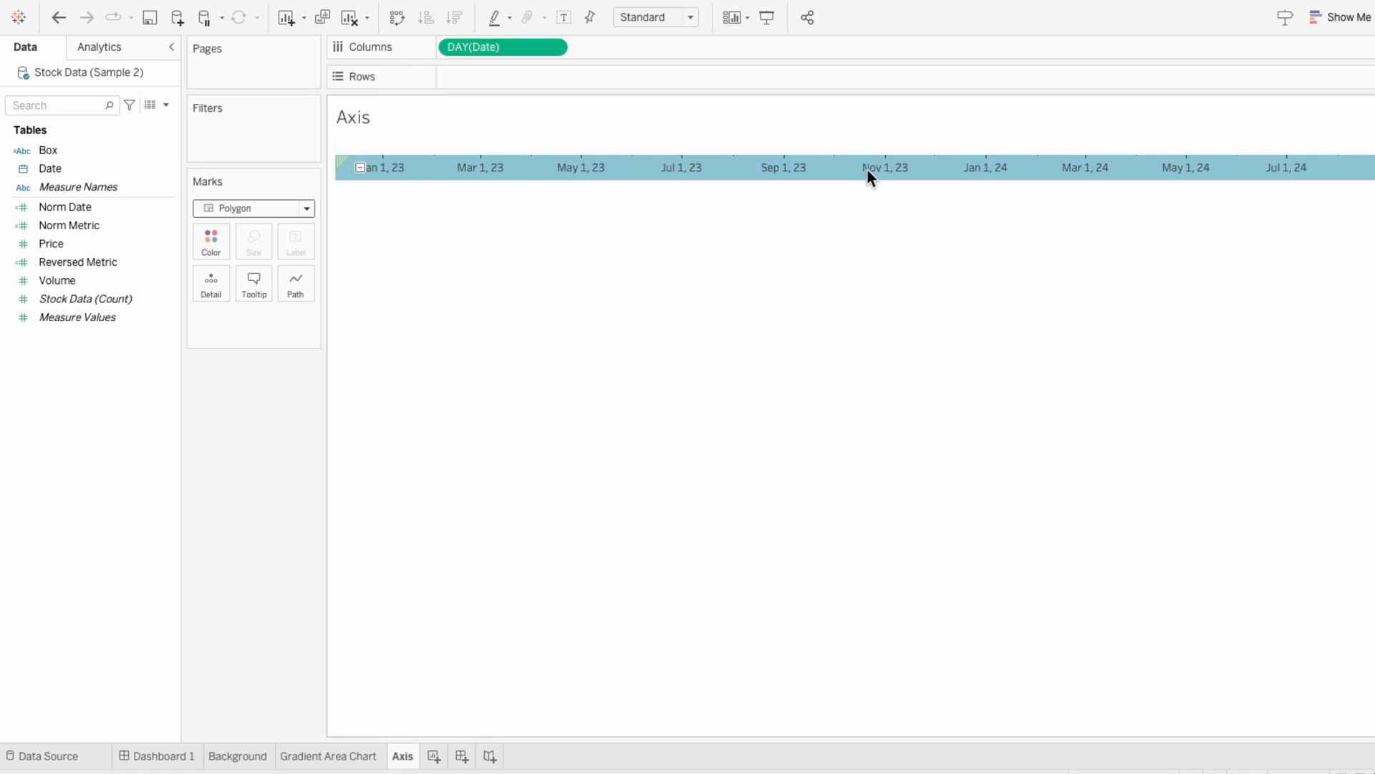
Step: Place the Axis sheet as a floating object over the area chart on Dashboard 1 and hide its title
left_click(185, 757)
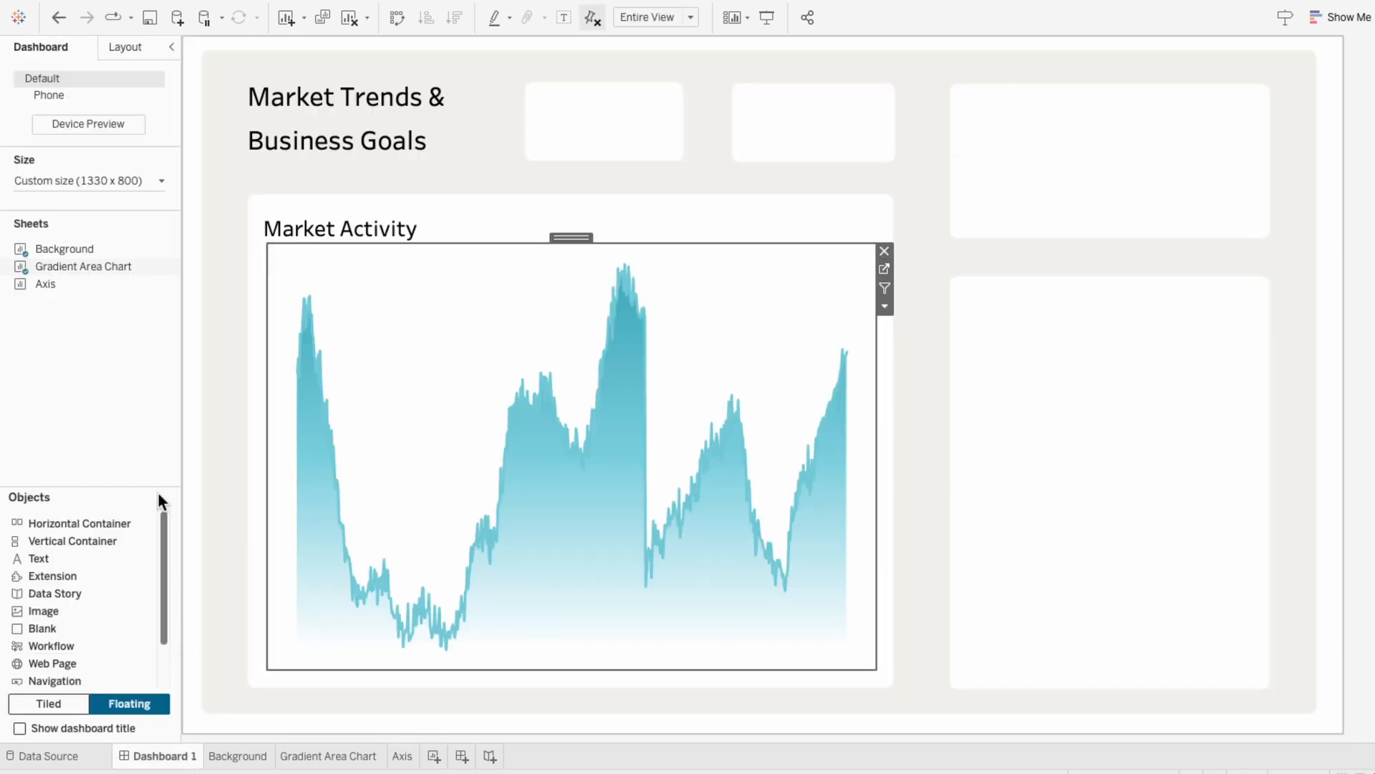
left_click_drag(50, 284, 247, 458)
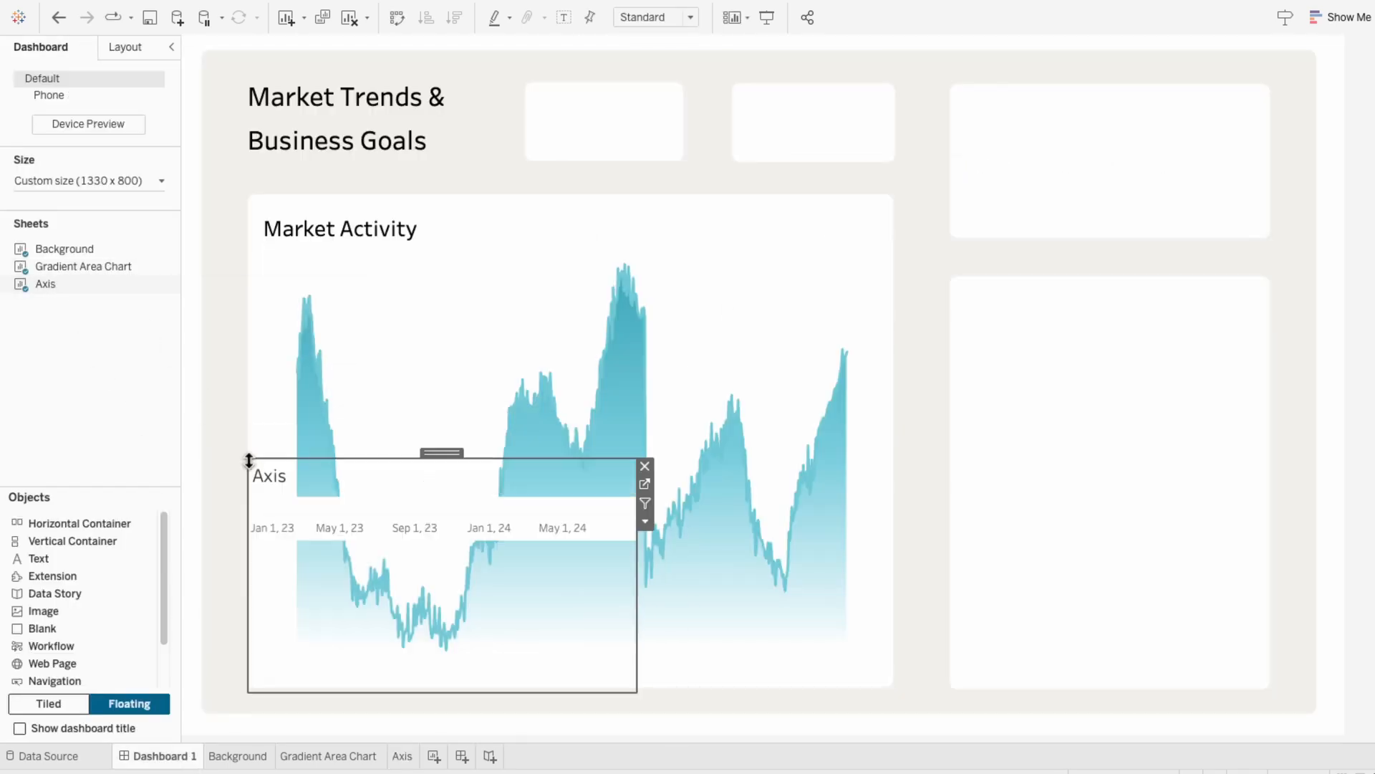
right_click(260, 478)
left_click(283, 517)
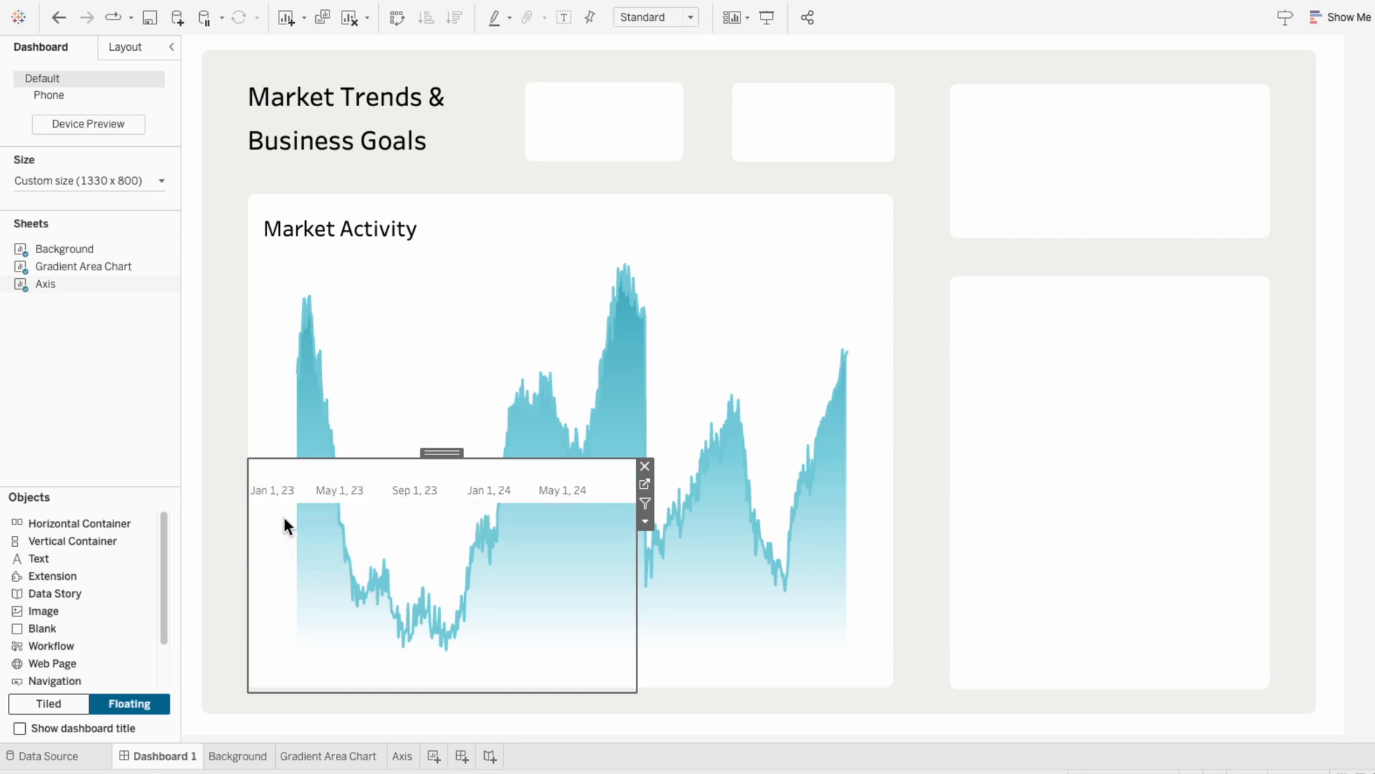
Step: Shrink the Axis sheet to a strip along the Market Activity card's lower edge, stretch it to the card's width and fit it to Entire View
left_click_drag(249, 459, 252, 639)
left_click_drag(645, 657, 881, 656)
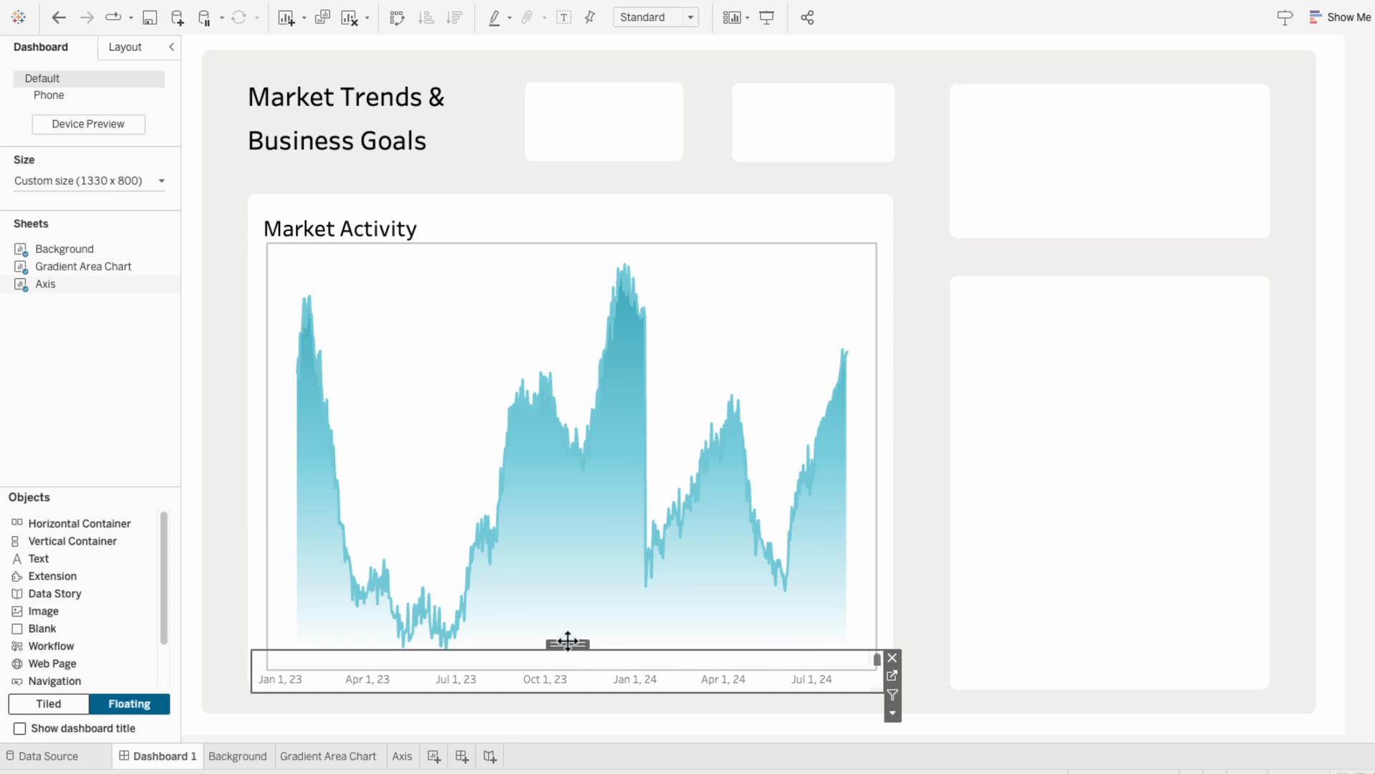
left_click_drag(567, 641, 568, 629)
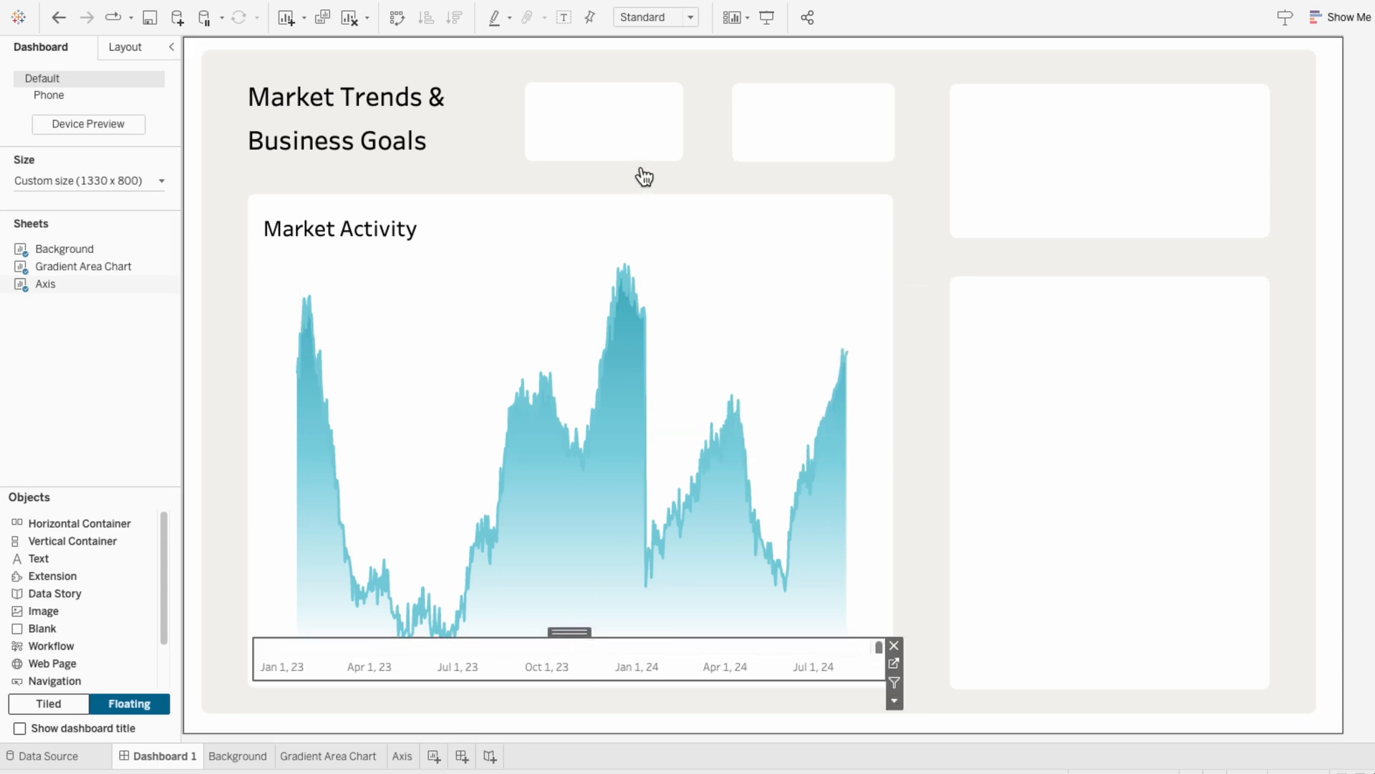
left_click(655, 18)
left_click(655, 75)
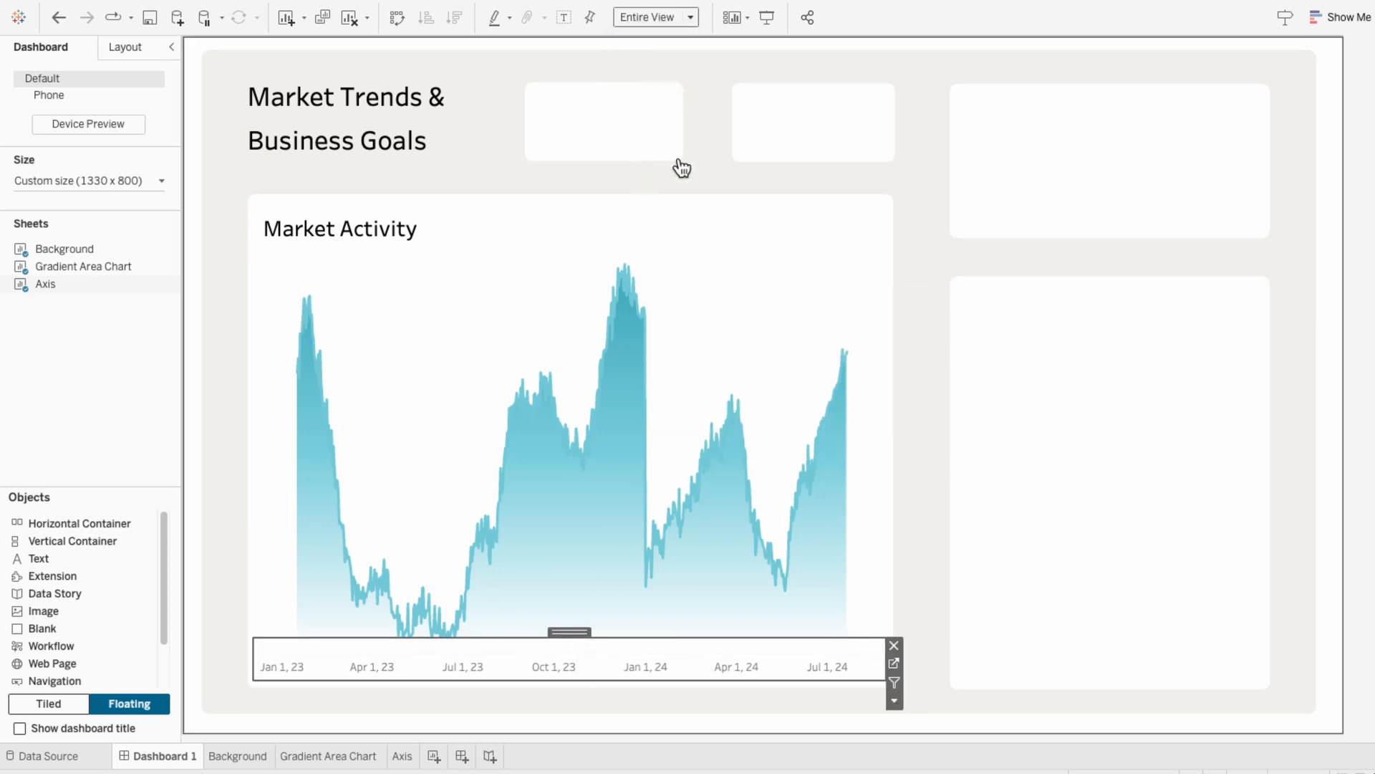
left_click_drag(884, 651, 893, 652)
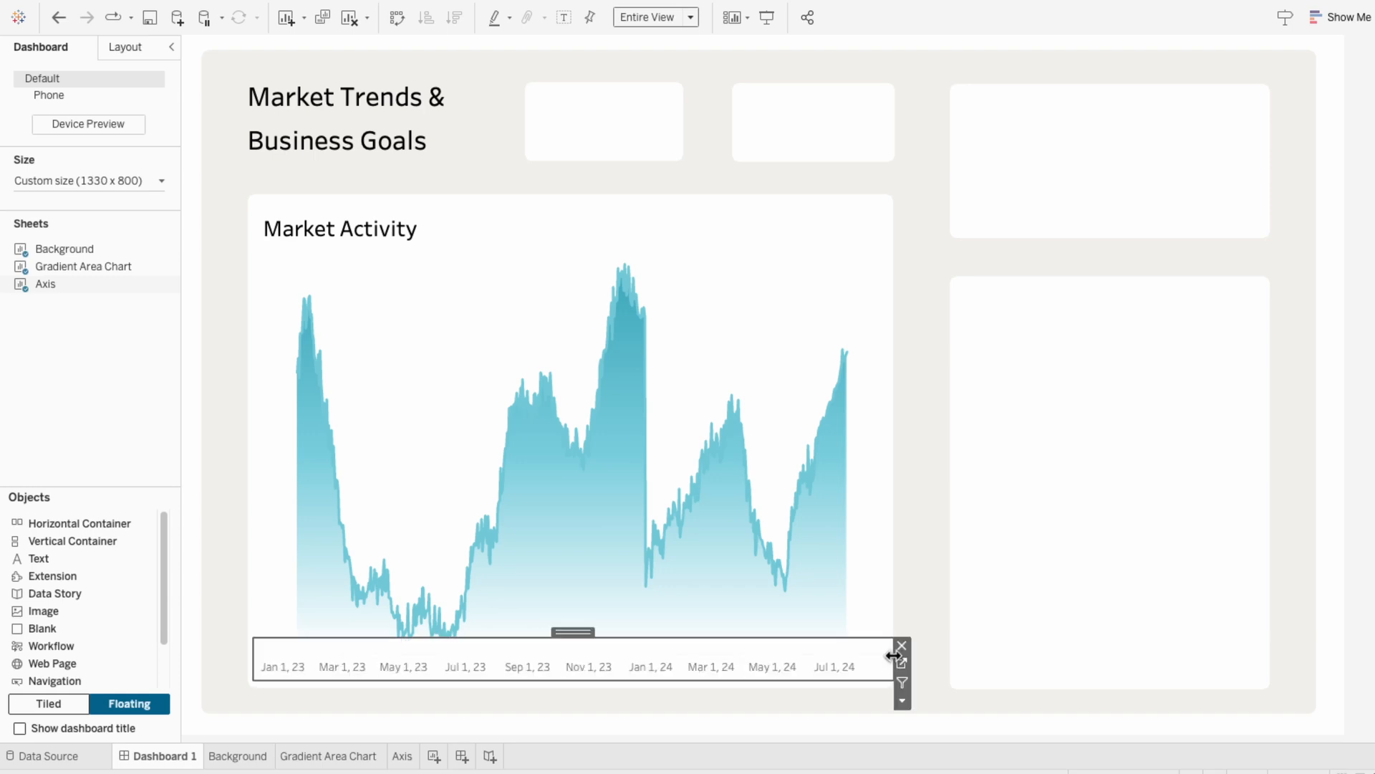
left_click_drag(255, 651, 251, 649)
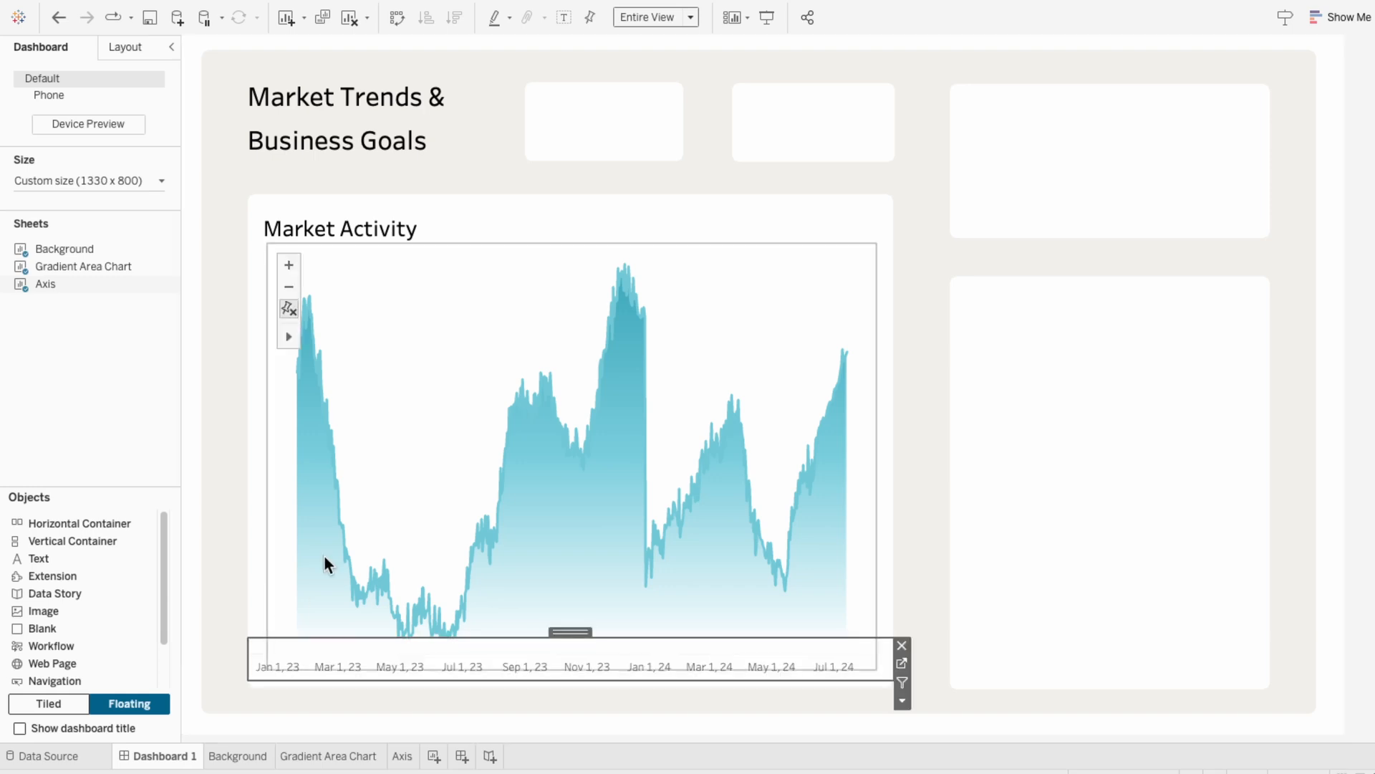
Step: Resize the area chart to end just above the date labels, start at the Market Activity card's left edge and extend past its right edge
left_click(379, 448)
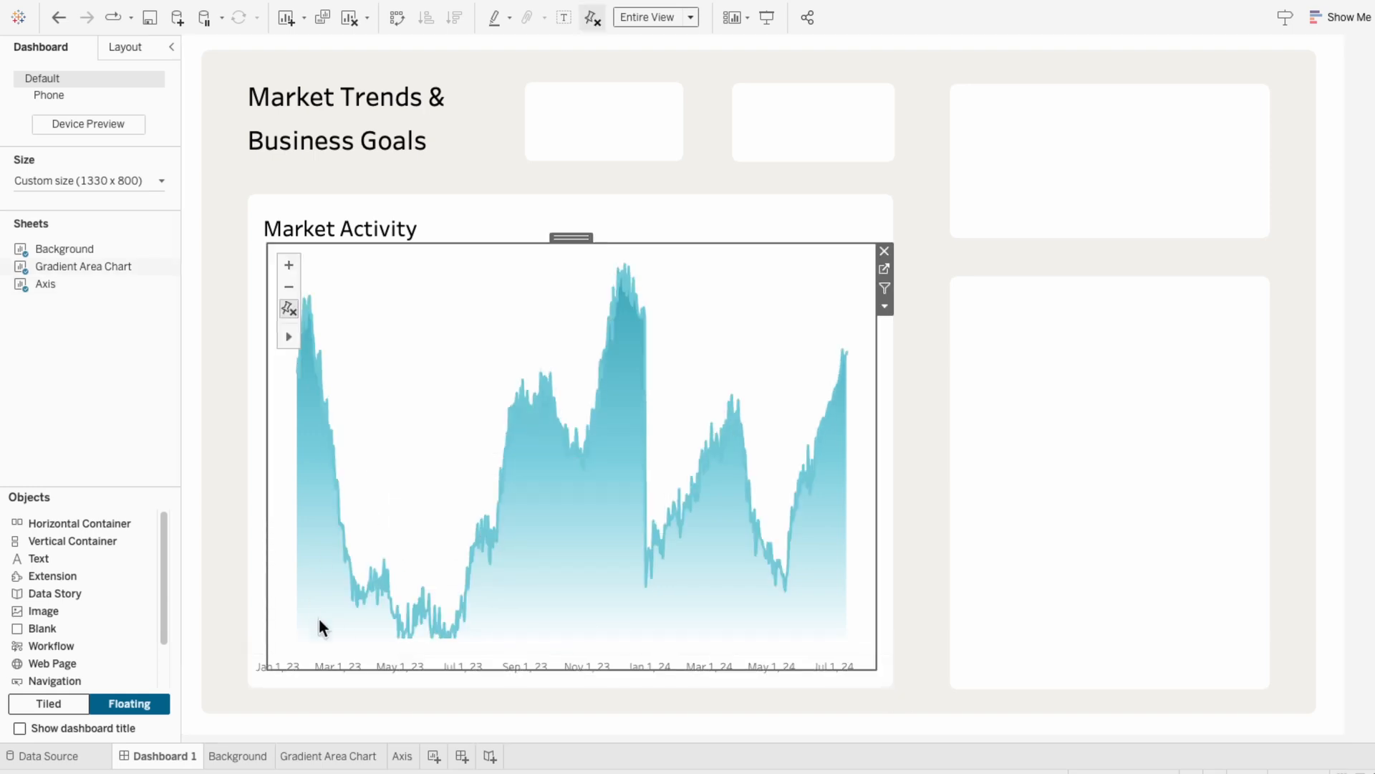
left_click(313, 665)
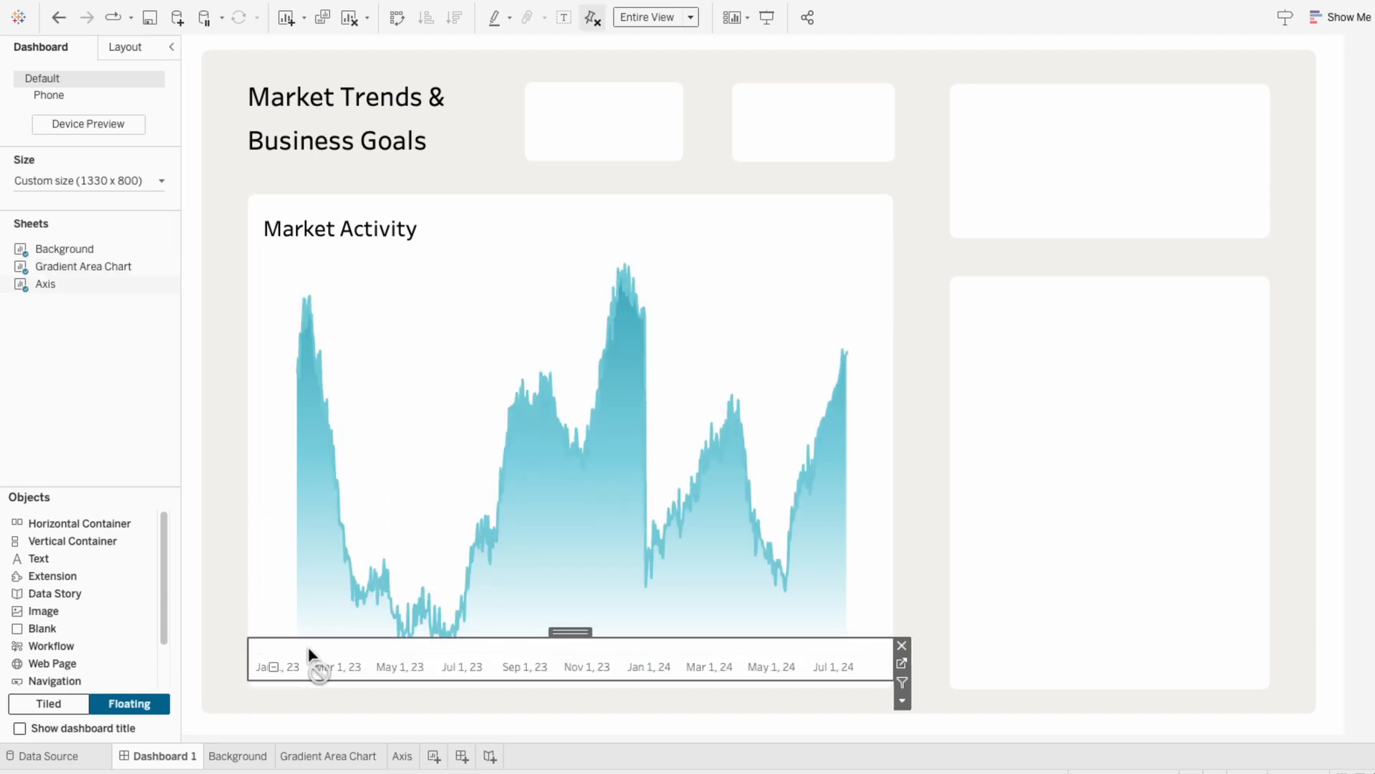
left_click(405, 532)
left_click_drag(382, 670, 381, 649)
left_click_drag(270, 569, 247, 569)
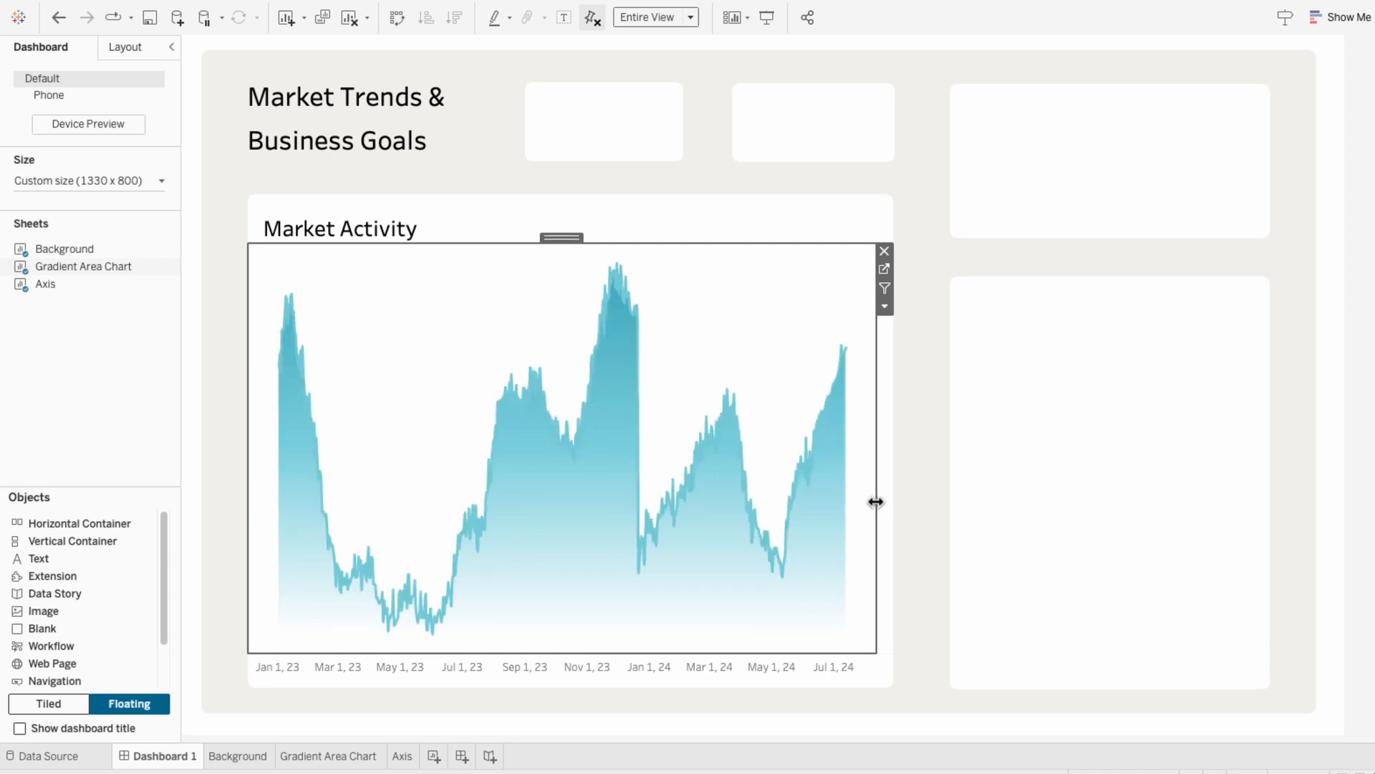
left_click_drag(876, 501, 920, 500)
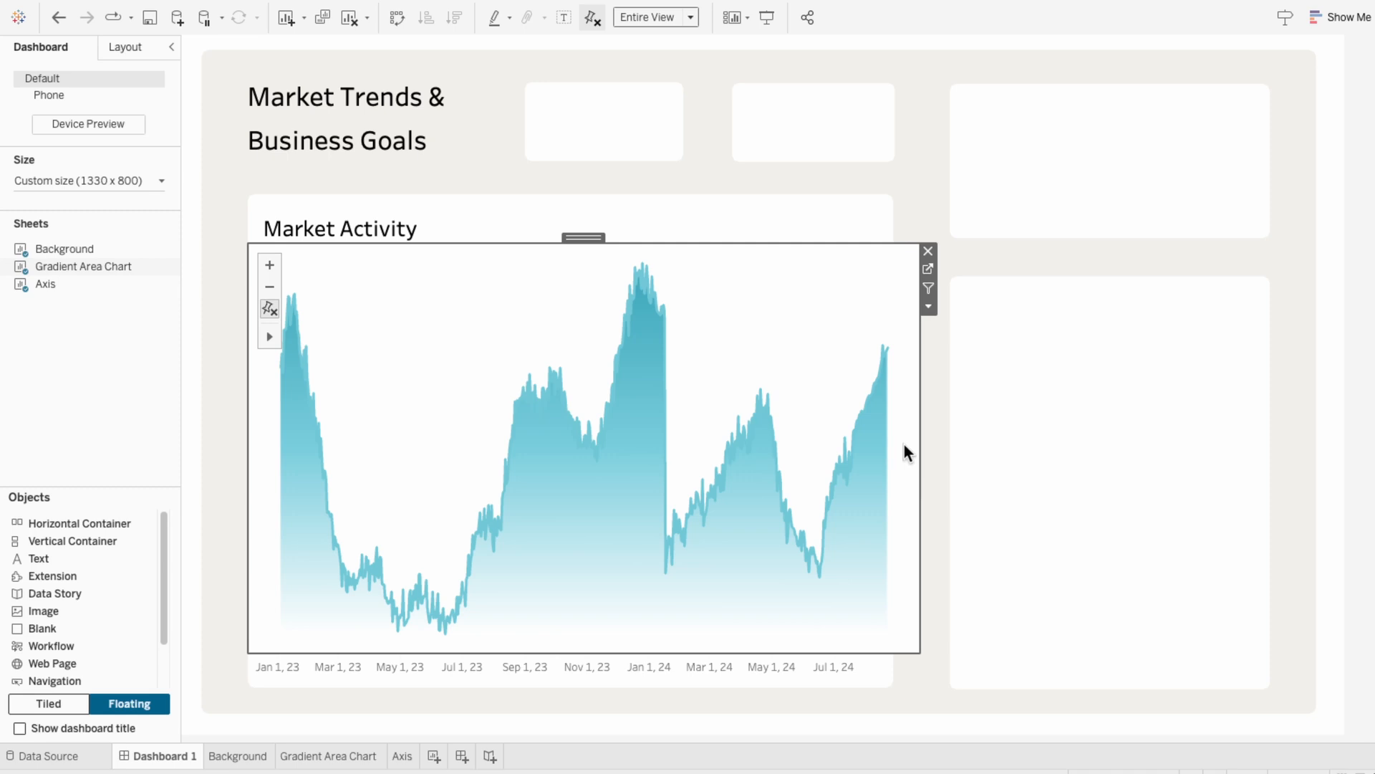
Step: Set the area chart's worksheet shading to None and widen the chart so its filled area spans the card's full width
right_click(904, 444)
left_click(930, 506)
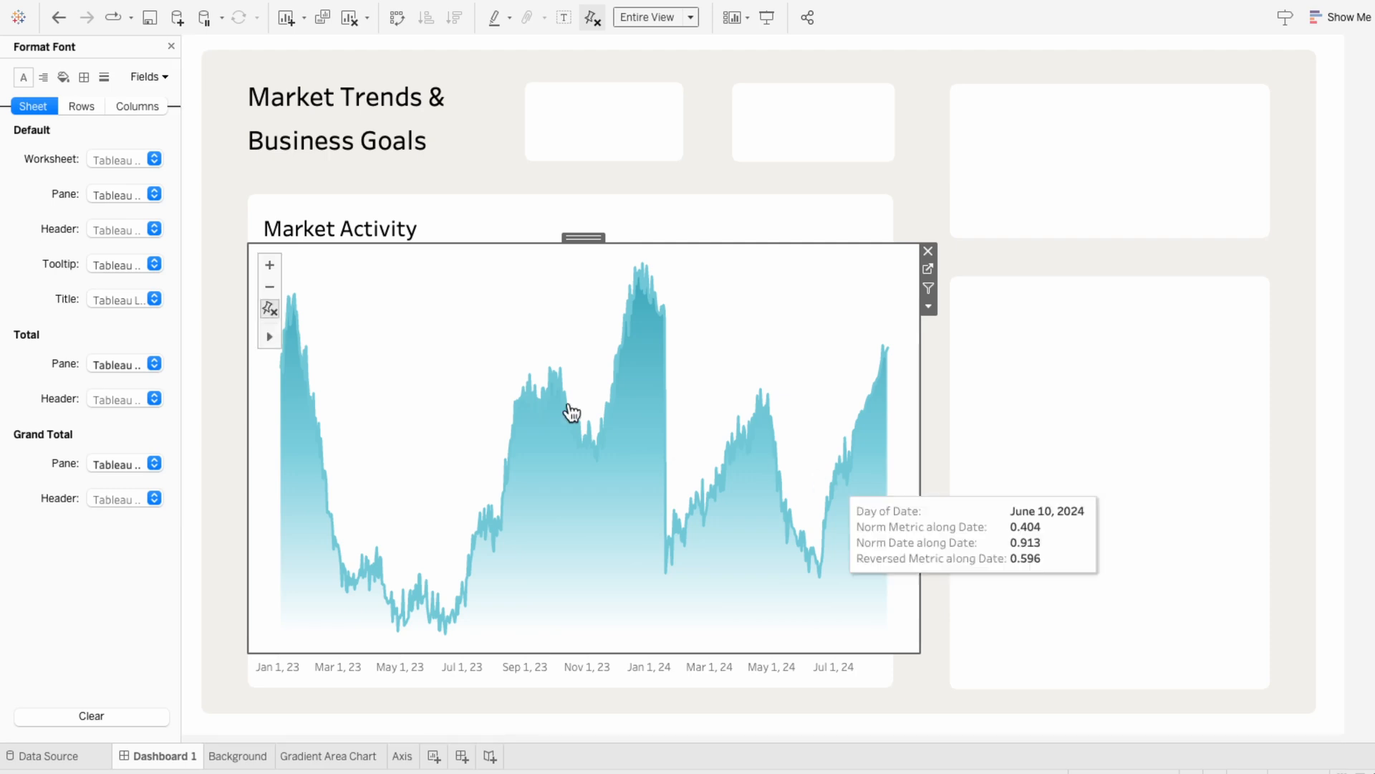
left_click(63, 77)
left_click(94, 157)
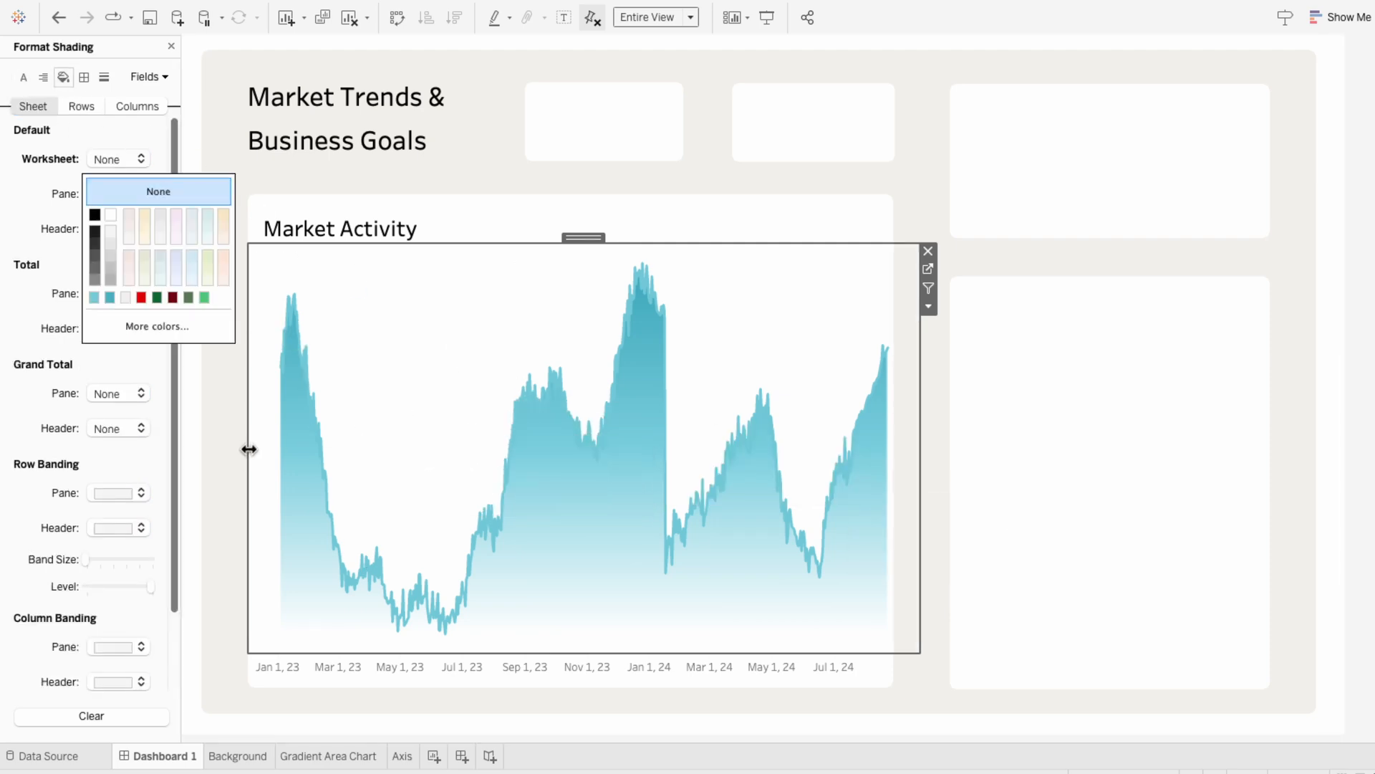
left_click_drag(249, 445, 213, 447)
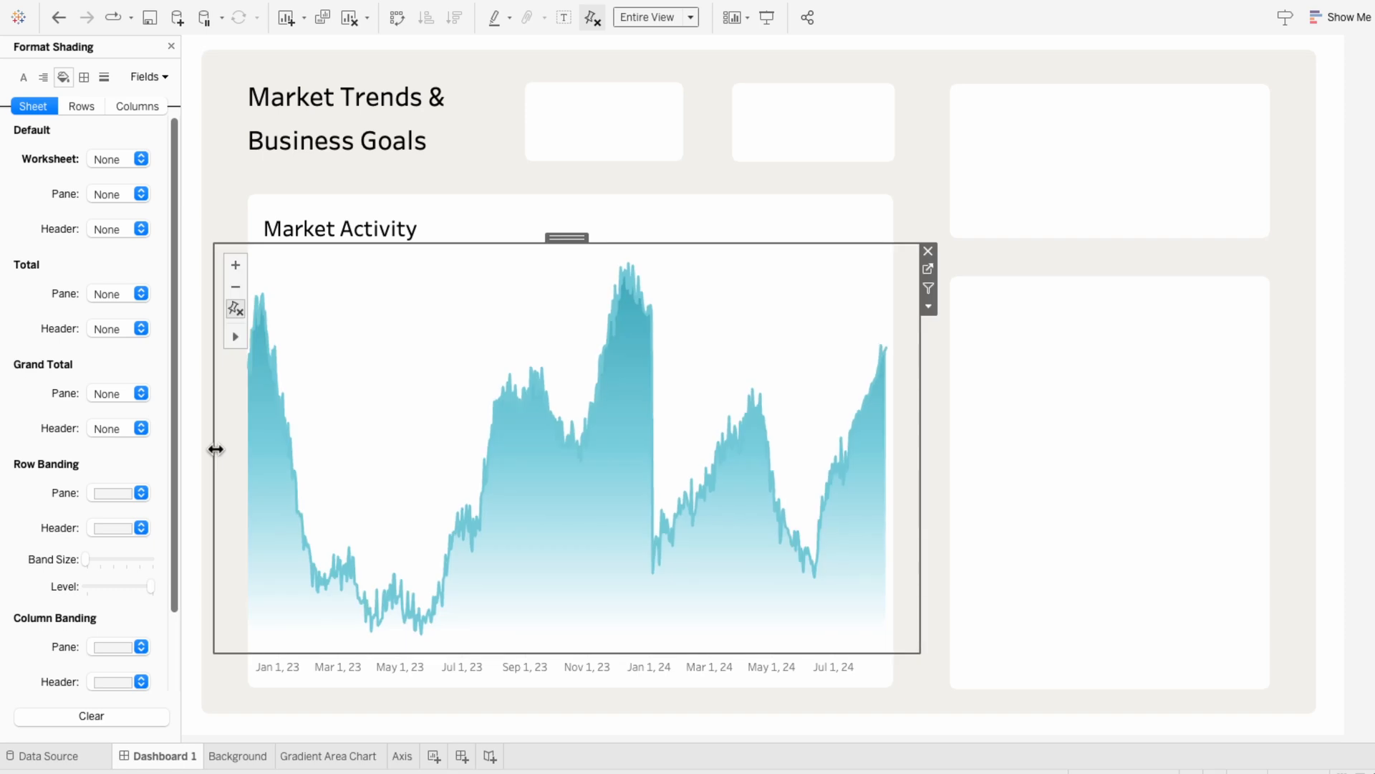
left_click_drag(920, 475, 926, 474)
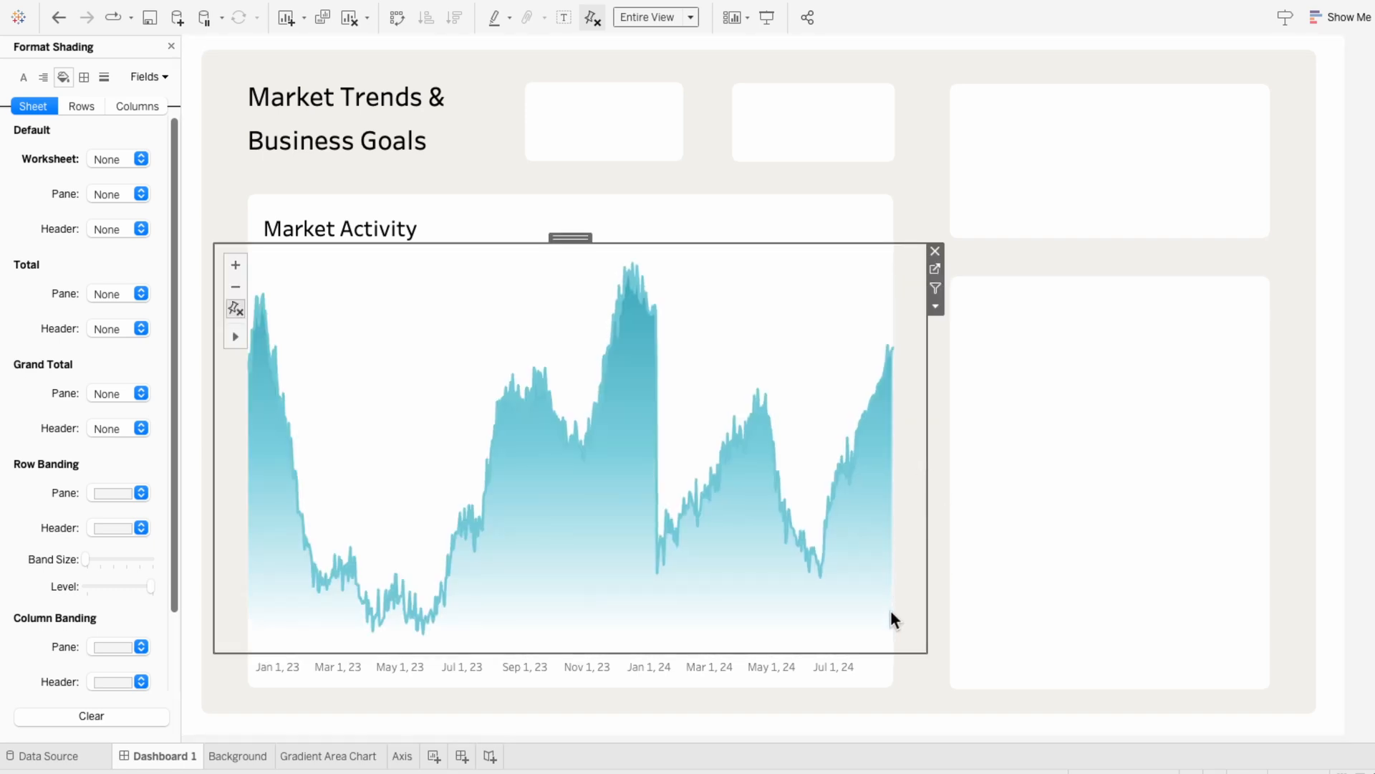
Step: Tighten the Axis sheet's strip so its date labels sit closer beneath the area chart
left_click(875, 661)
left_click(871, 660)
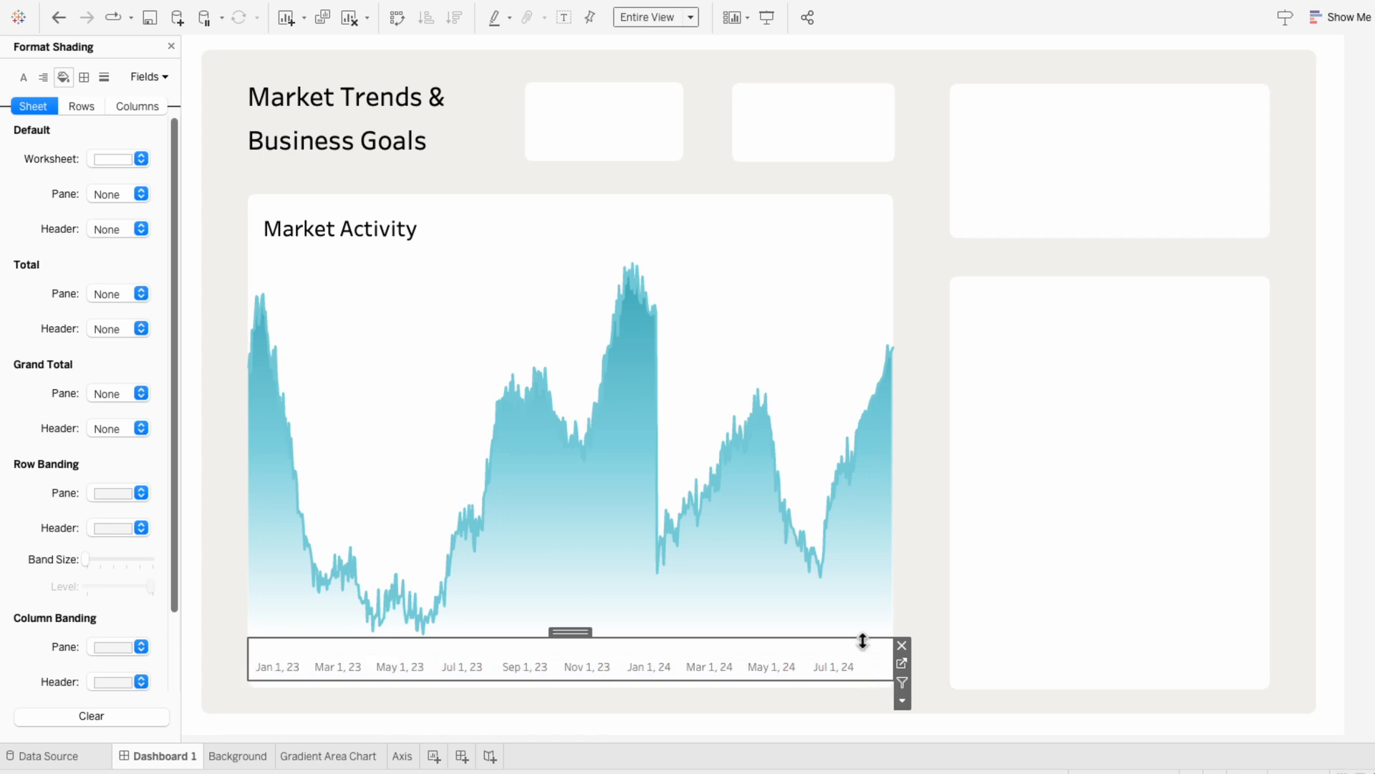
left_click_drag(584, 627, 563, 611)
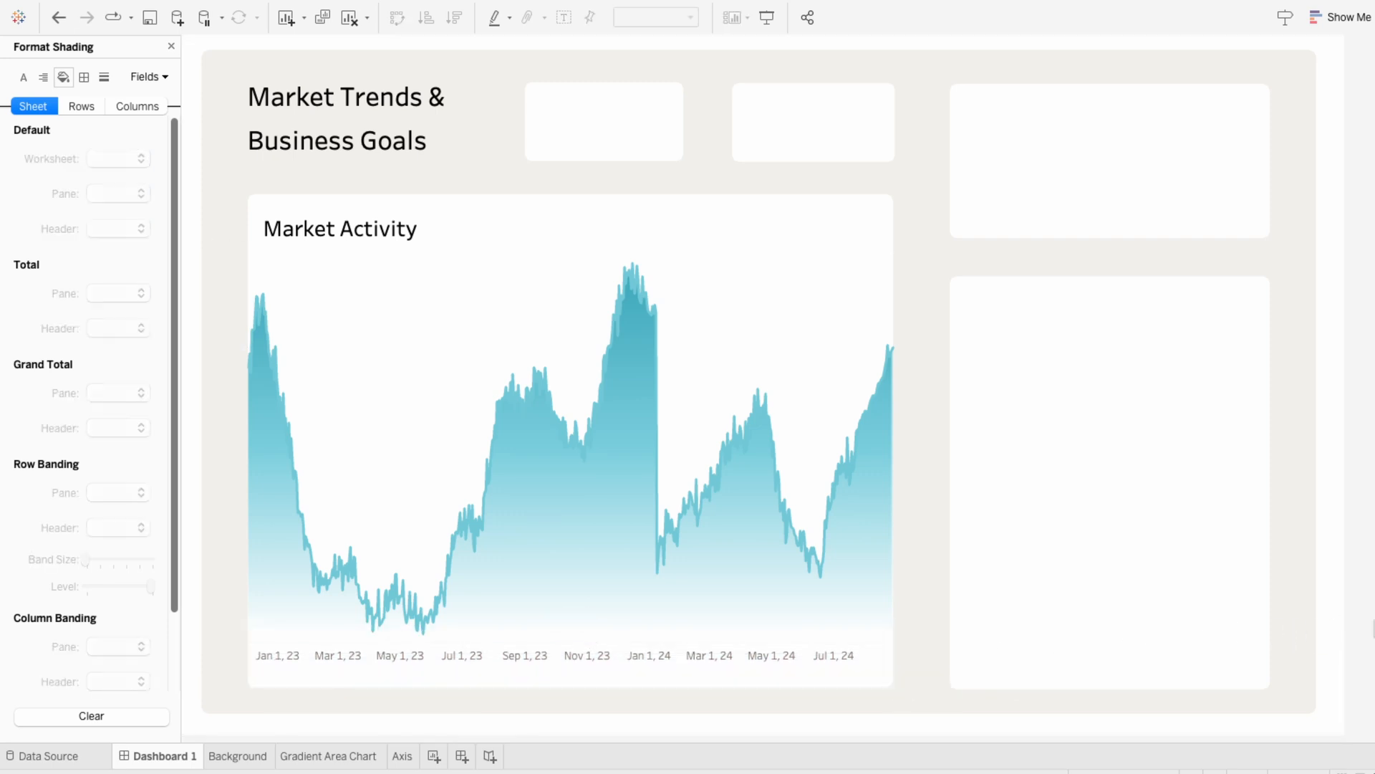
Step: Format the date axis labels in a dark gray font at size 10
right_click(569, 652)
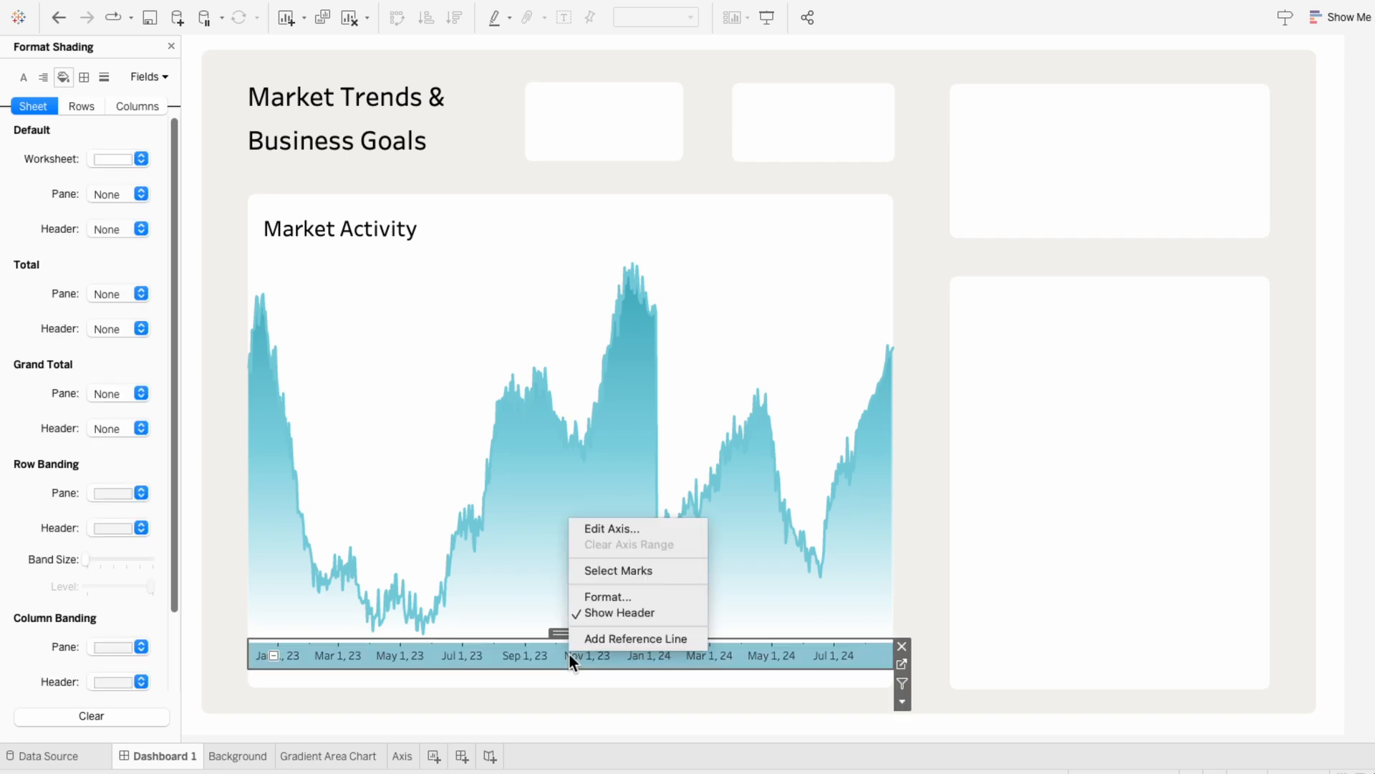
left_click(599, 596)
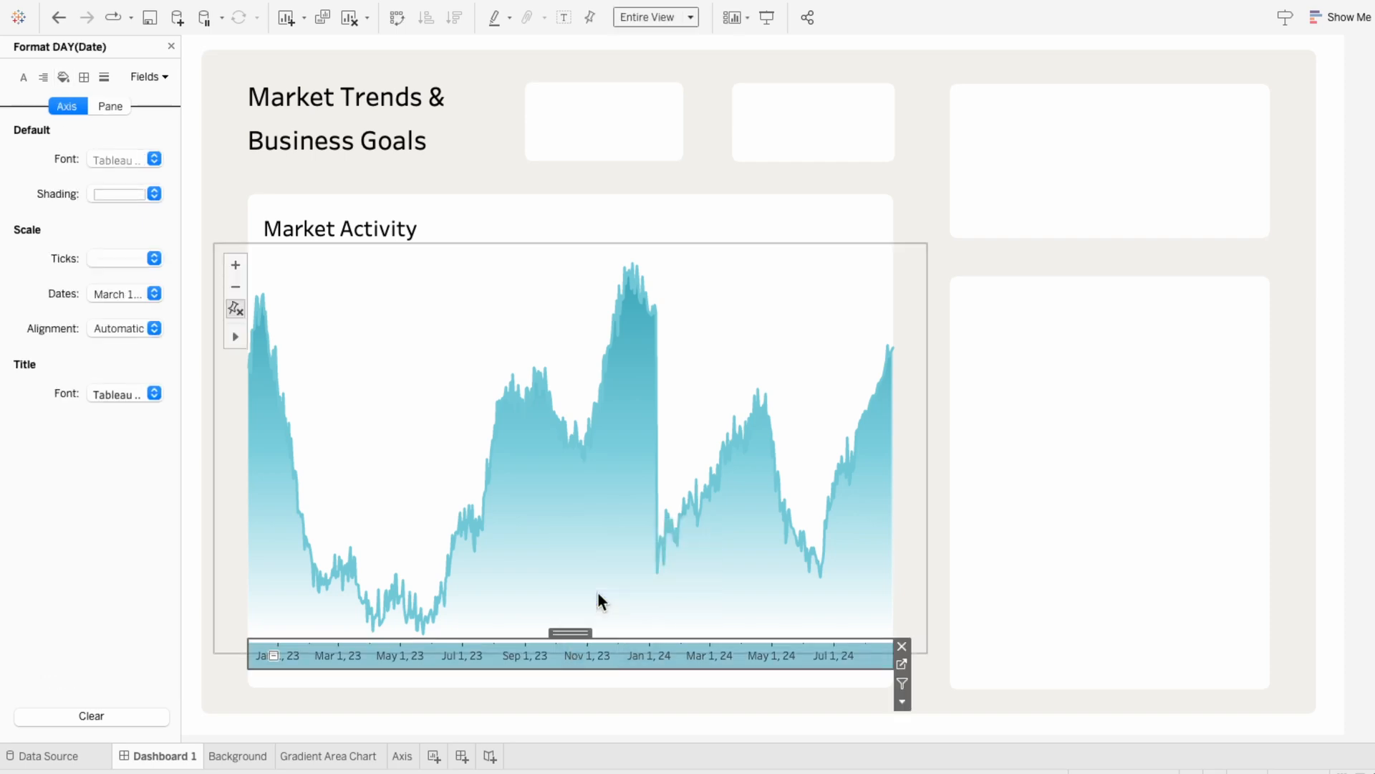
left_click(102, 164)
left_click(95, 268)
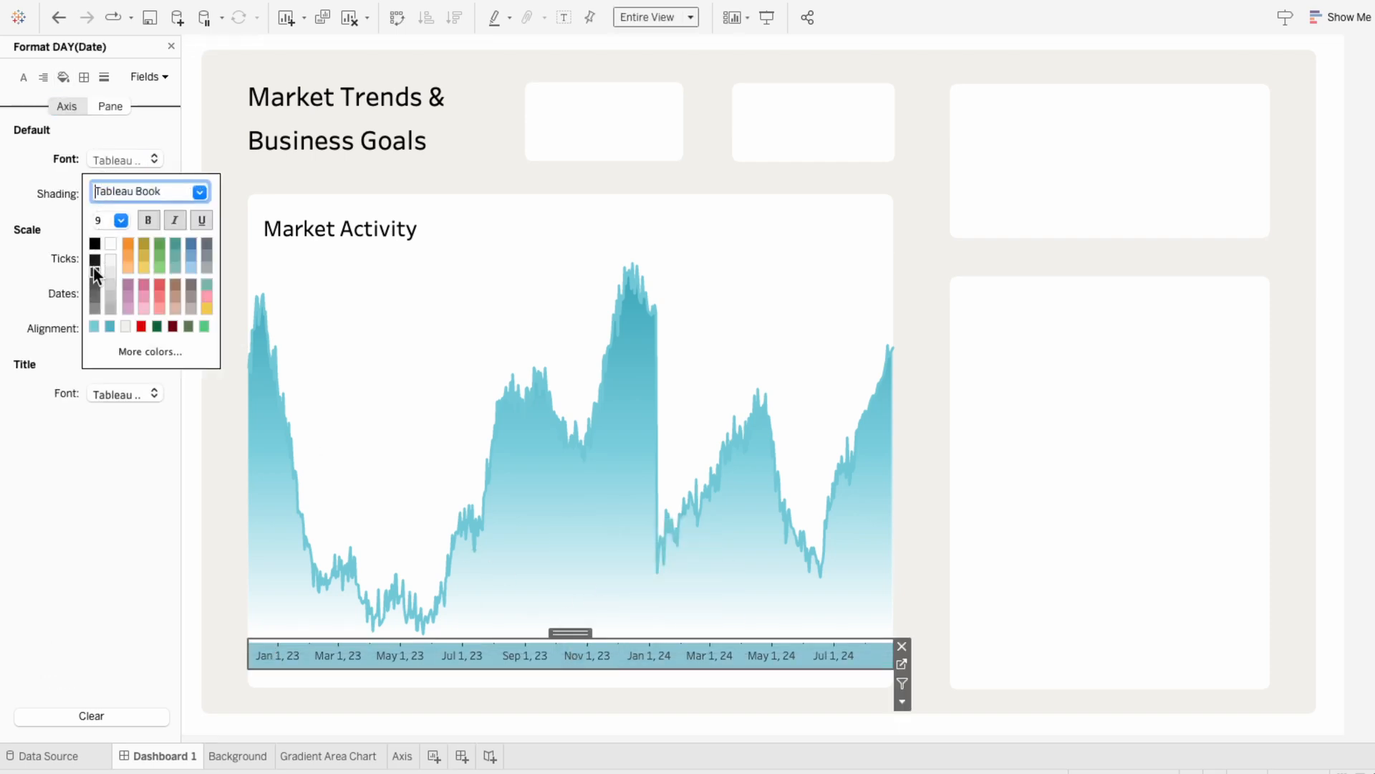
left_click(120, 221)
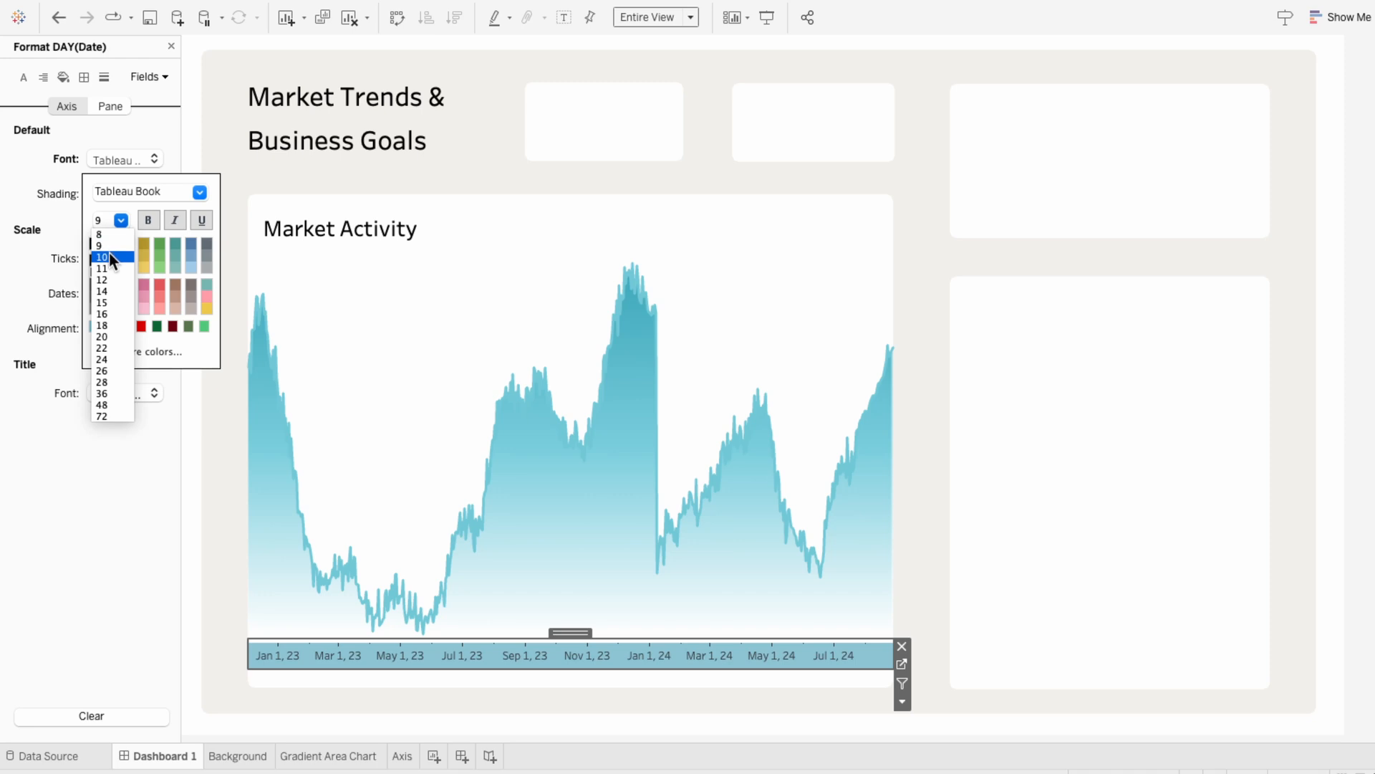
left_click(109, 251)
left_click(509, 662)
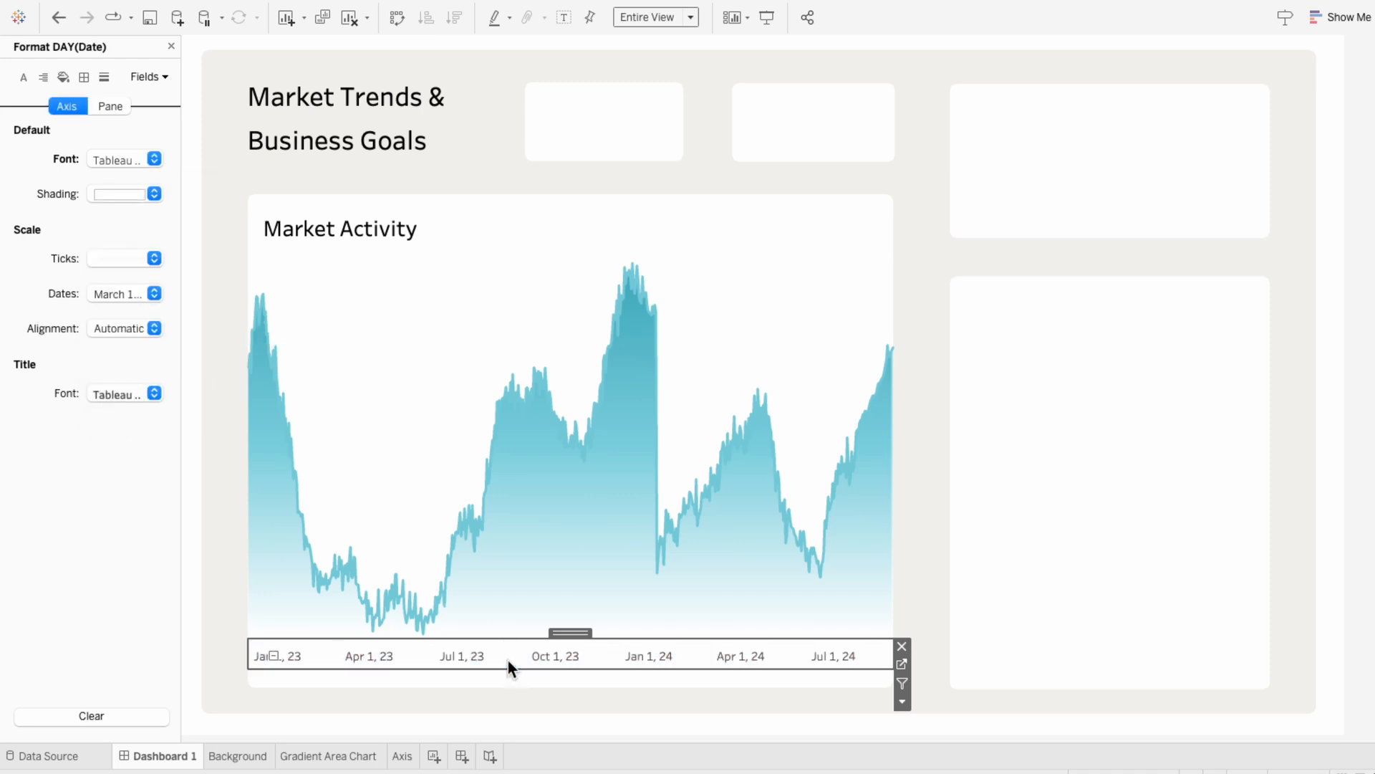
left_click(1371, 629)
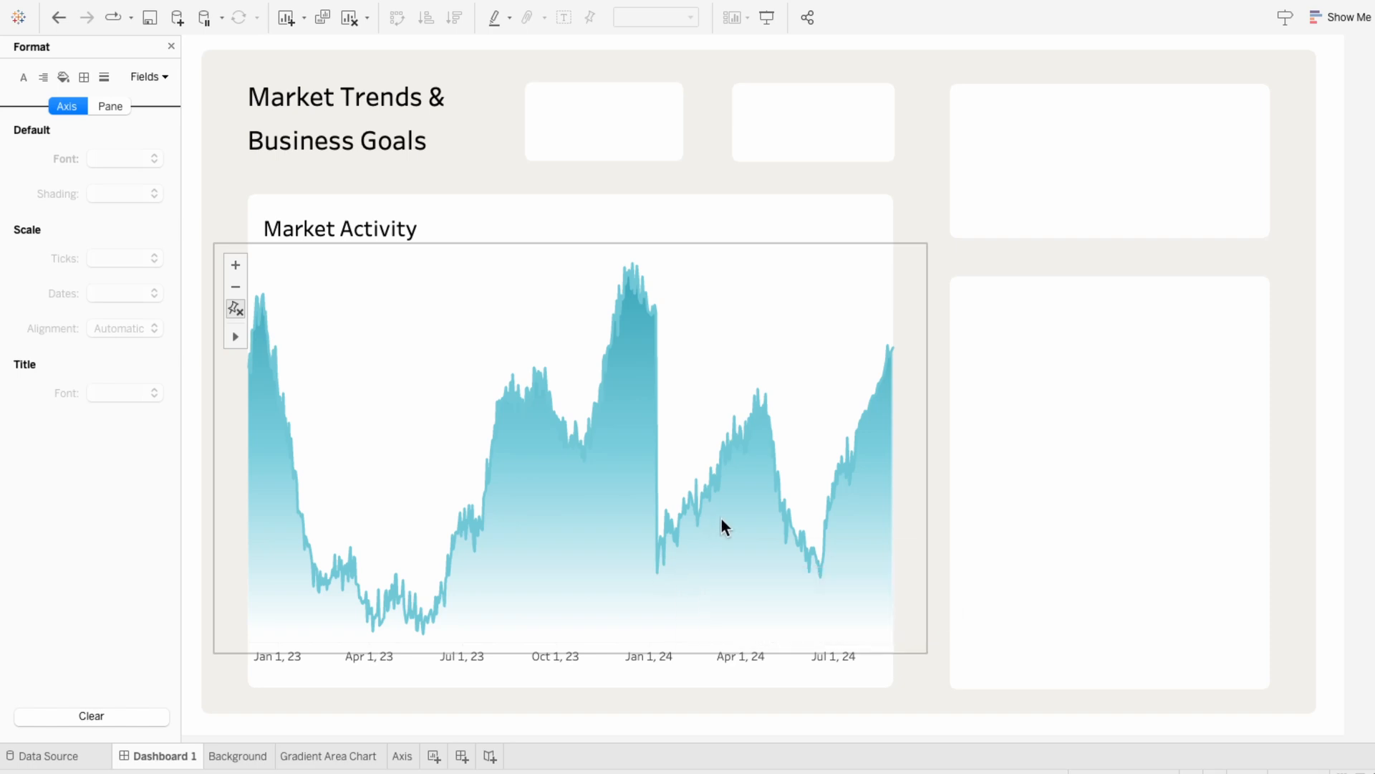
Step: On the Gradient Area Chart sheet, delete all text from the Reversed Metric marks' tooltip
mouse_move(724, 479)
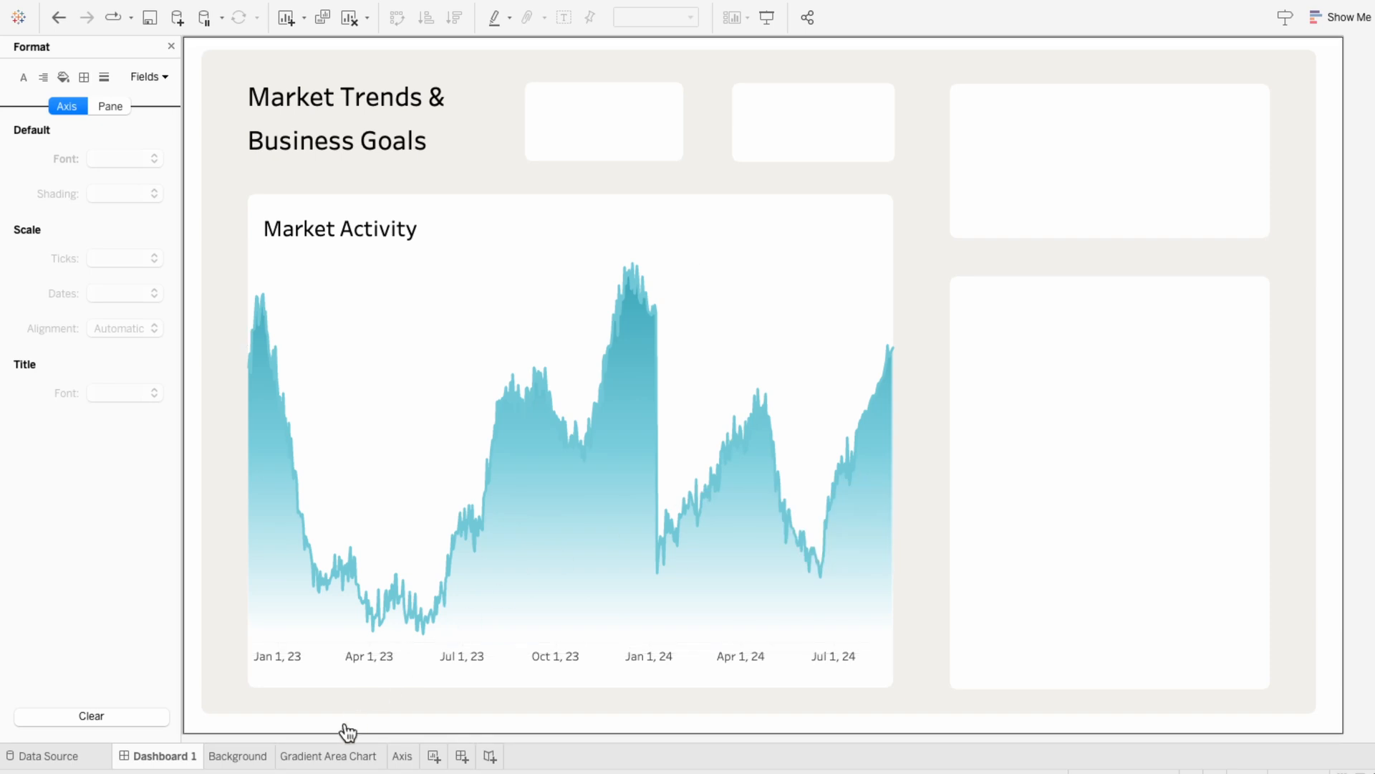
left_click(337, 758)
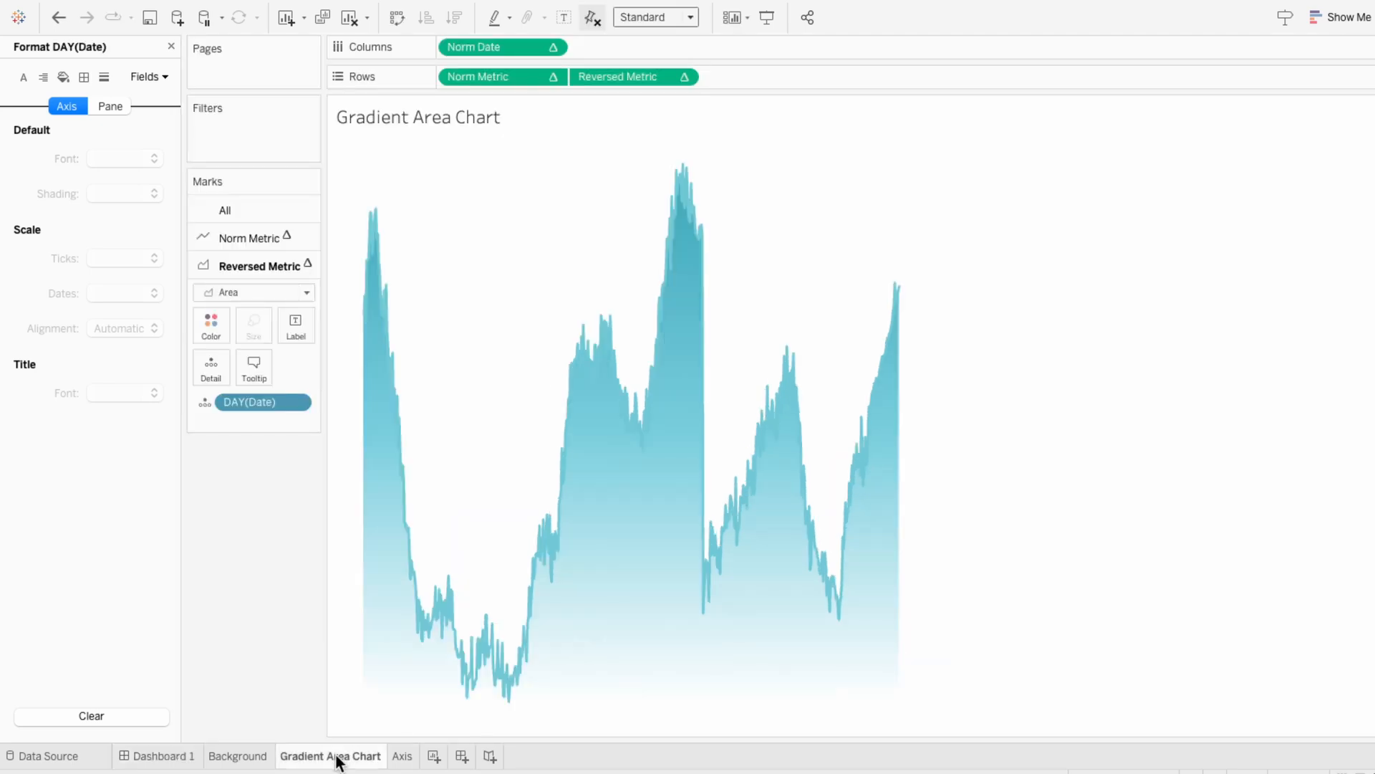
left_click(260, 367)
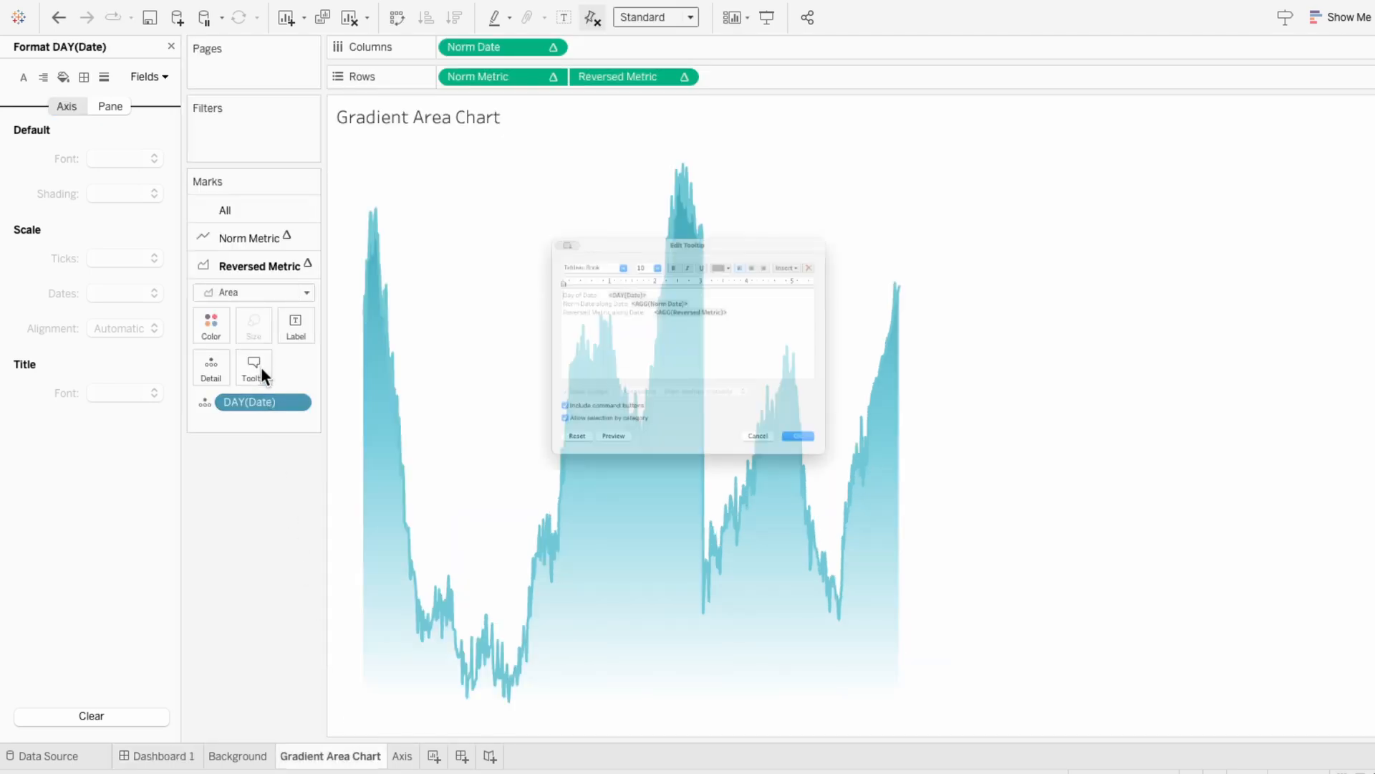
left_click_drag(568, 335, 371, 239)
key("BackSpace")
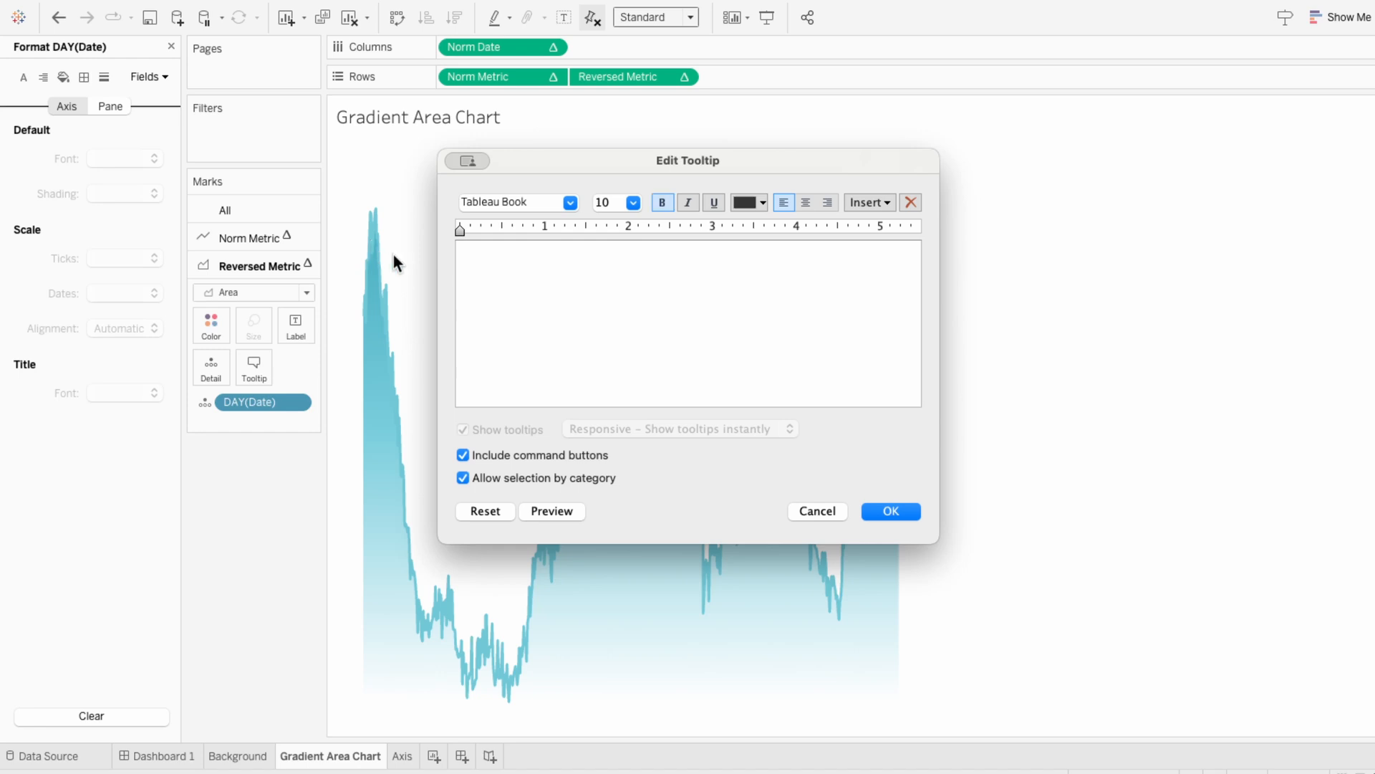
left_click(881, 523)
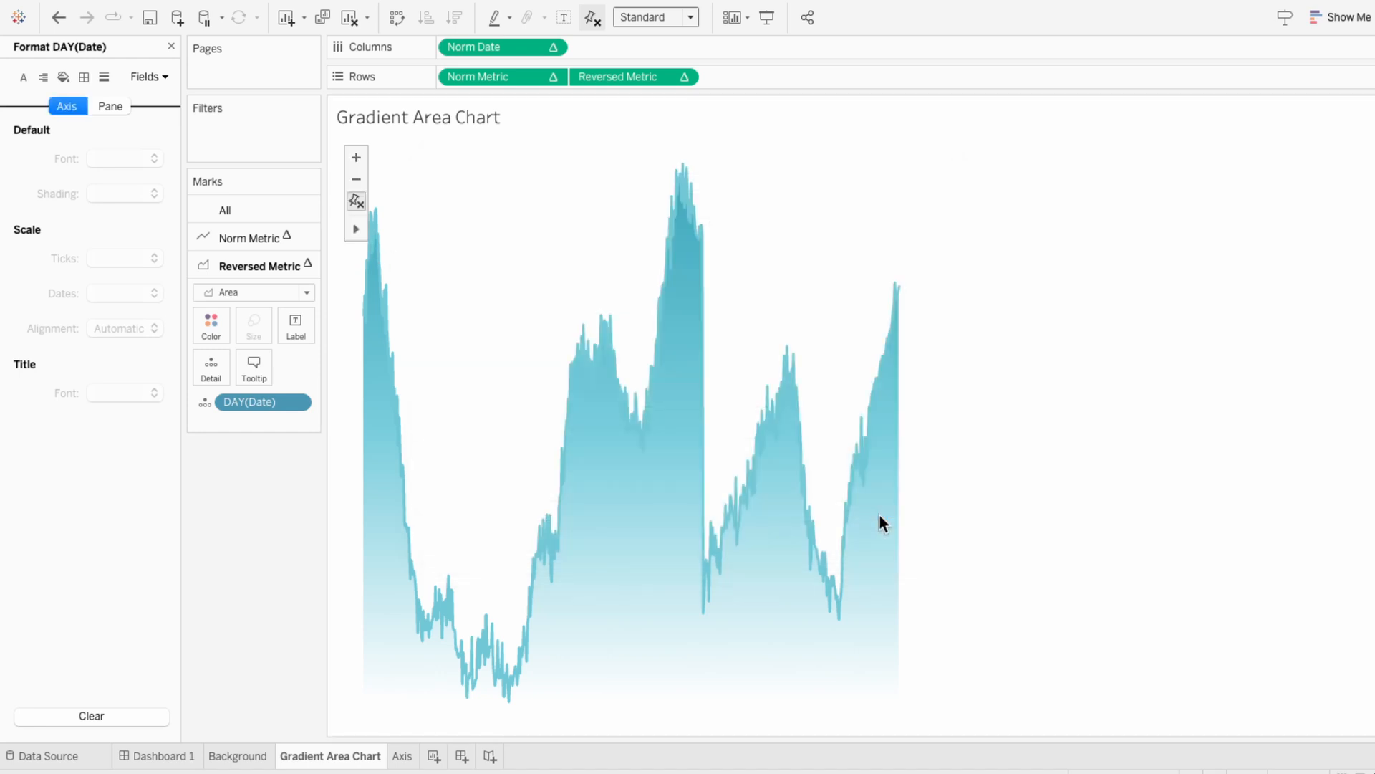
Step: Close the formatting settings and add Price as a detail on the Norm Metric line marks
left_click(268, 239)
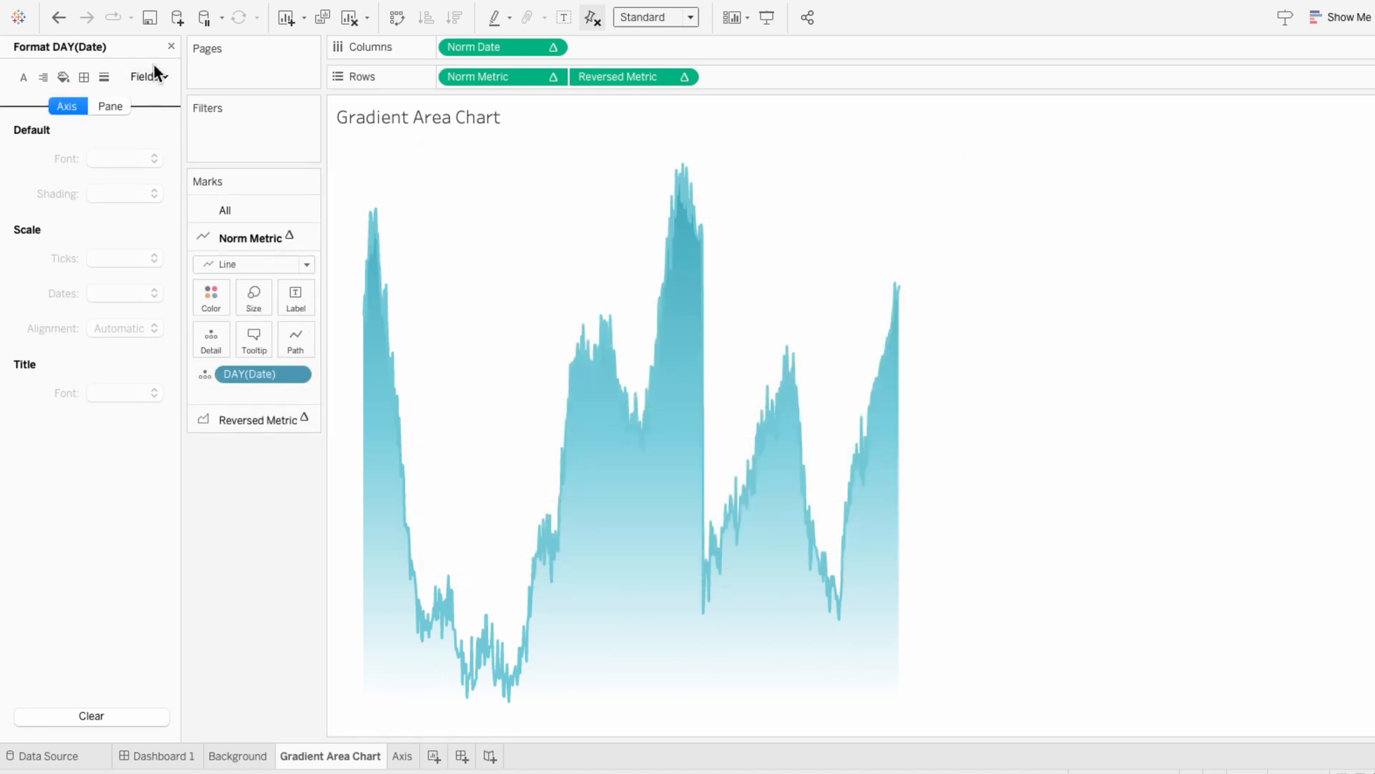
left_click(170, 46)
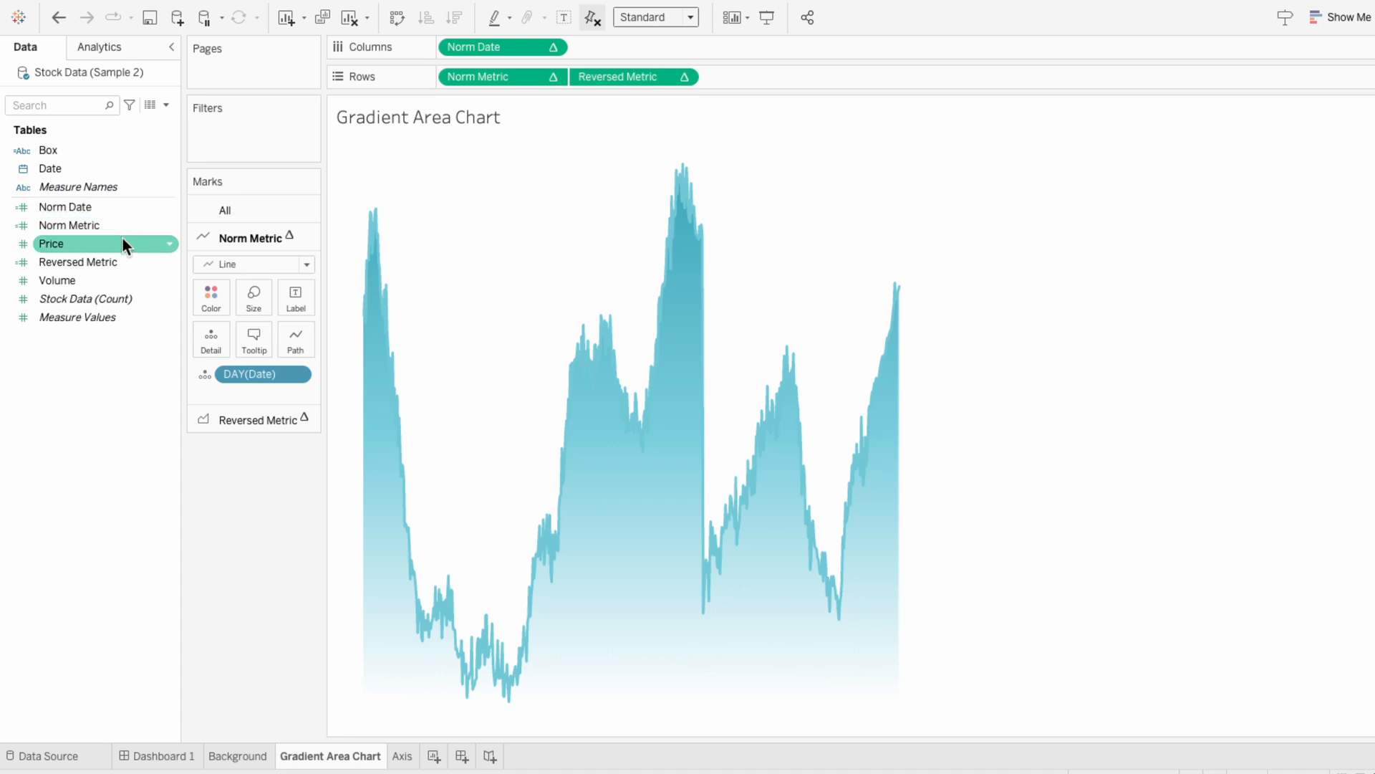
left_click_drag(120, 239, 235, 386)
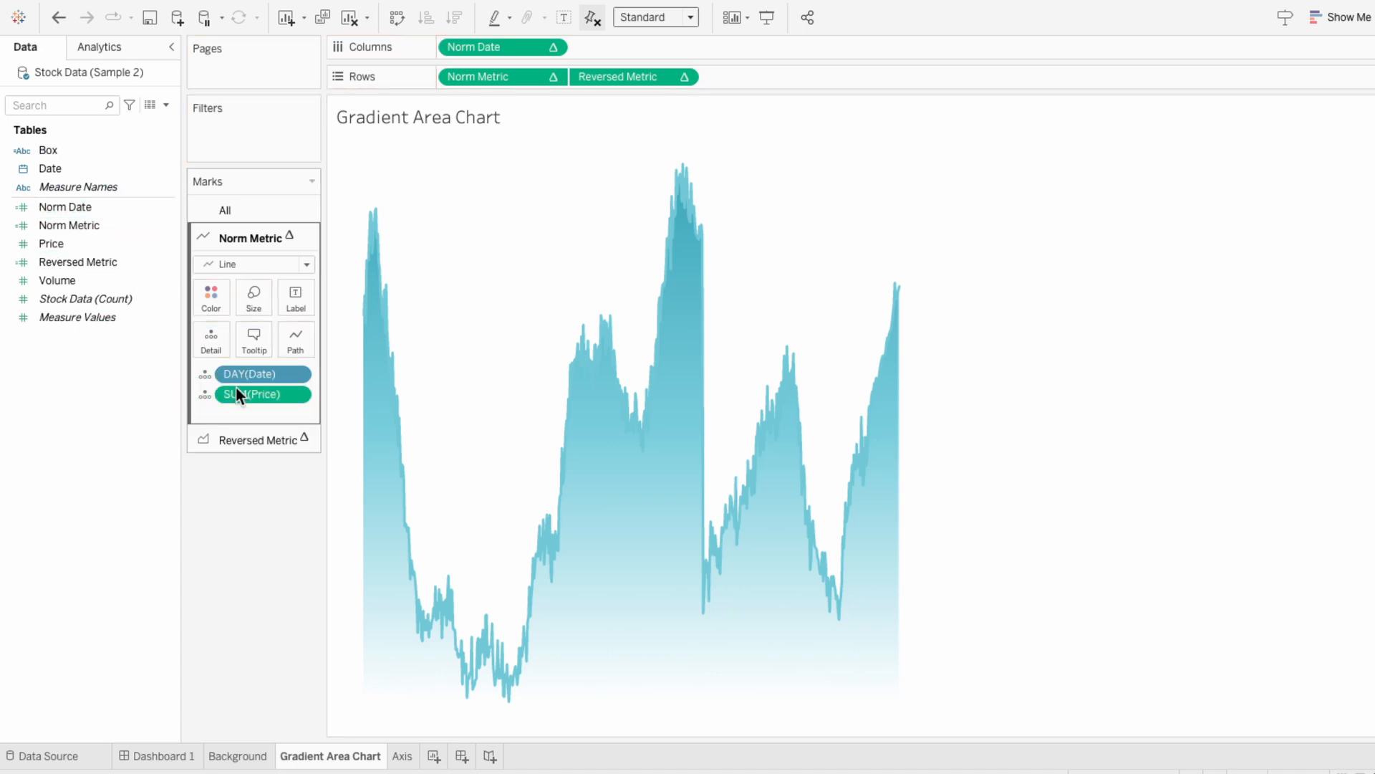
Step: Reduce the Norm Metric tooltip to the DAY(Date) and SUM(Price) fields, removing their captions and the Norm Metric and Norm Date lines
left_click(244, 348)
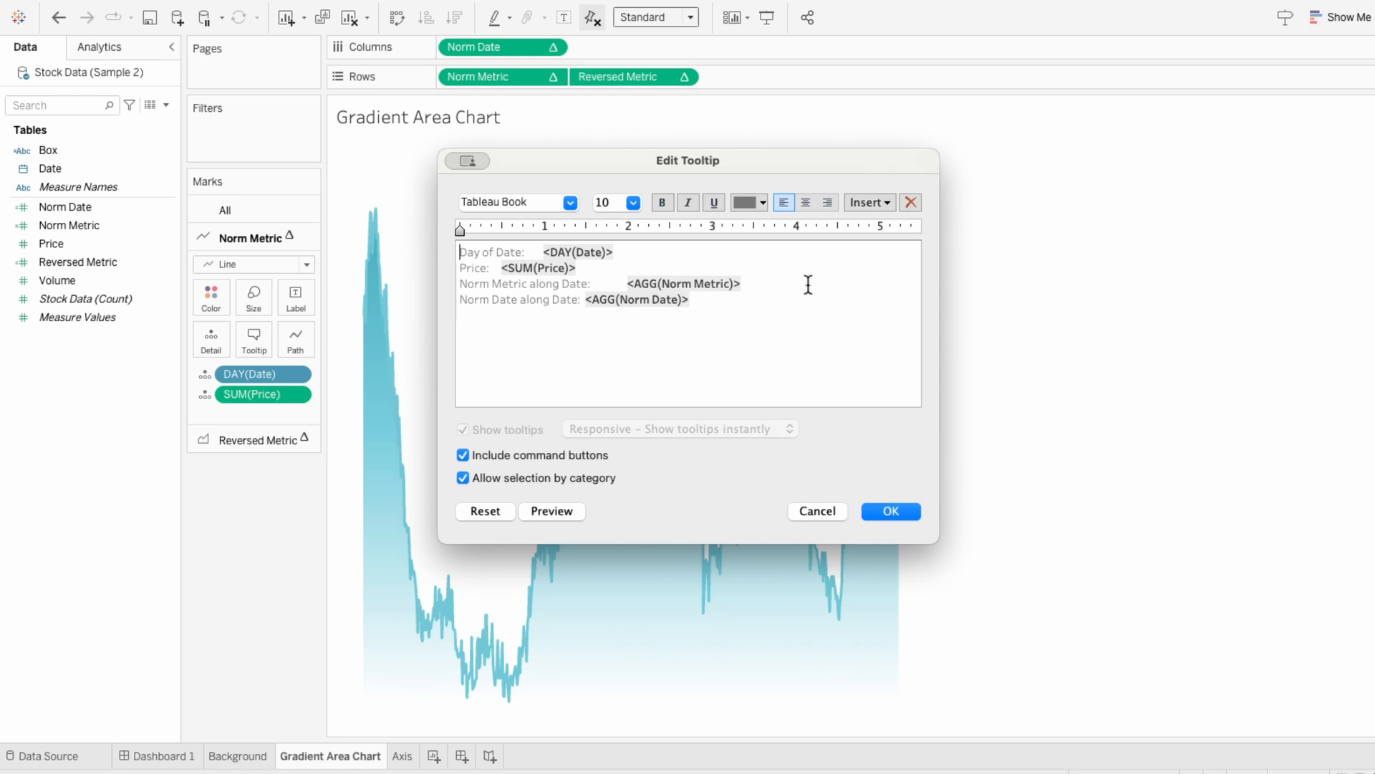
left_click_drag(806, 300, 445, 278)
key("BackSpace")
key("BackSpace")
left_click_drag(543, 251, 414, 247)
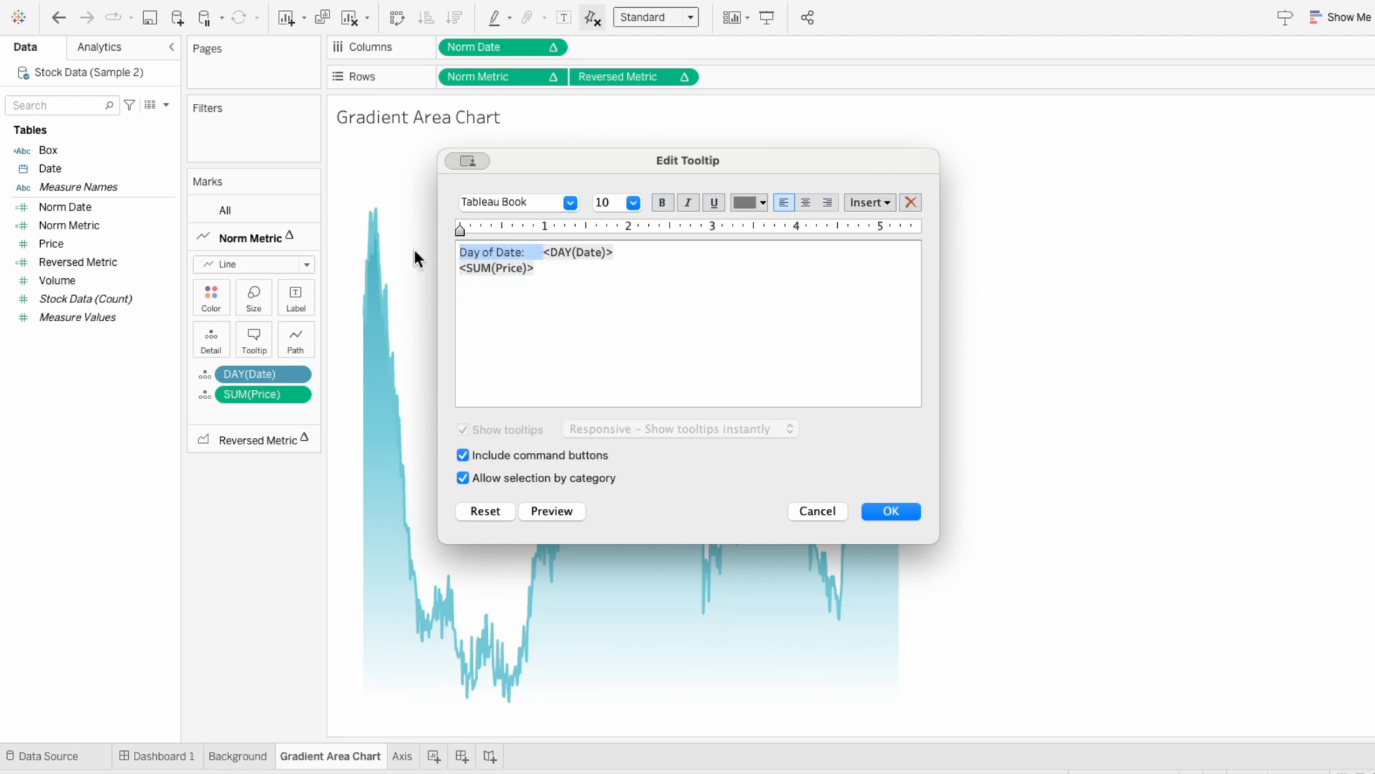
key("BackSpace")
Step: Set the tooltip's date field to size 11 and put a $ before the SUM(Price) field
left_click_drag(529, 252, 419, 253)
left_click(633, 204)
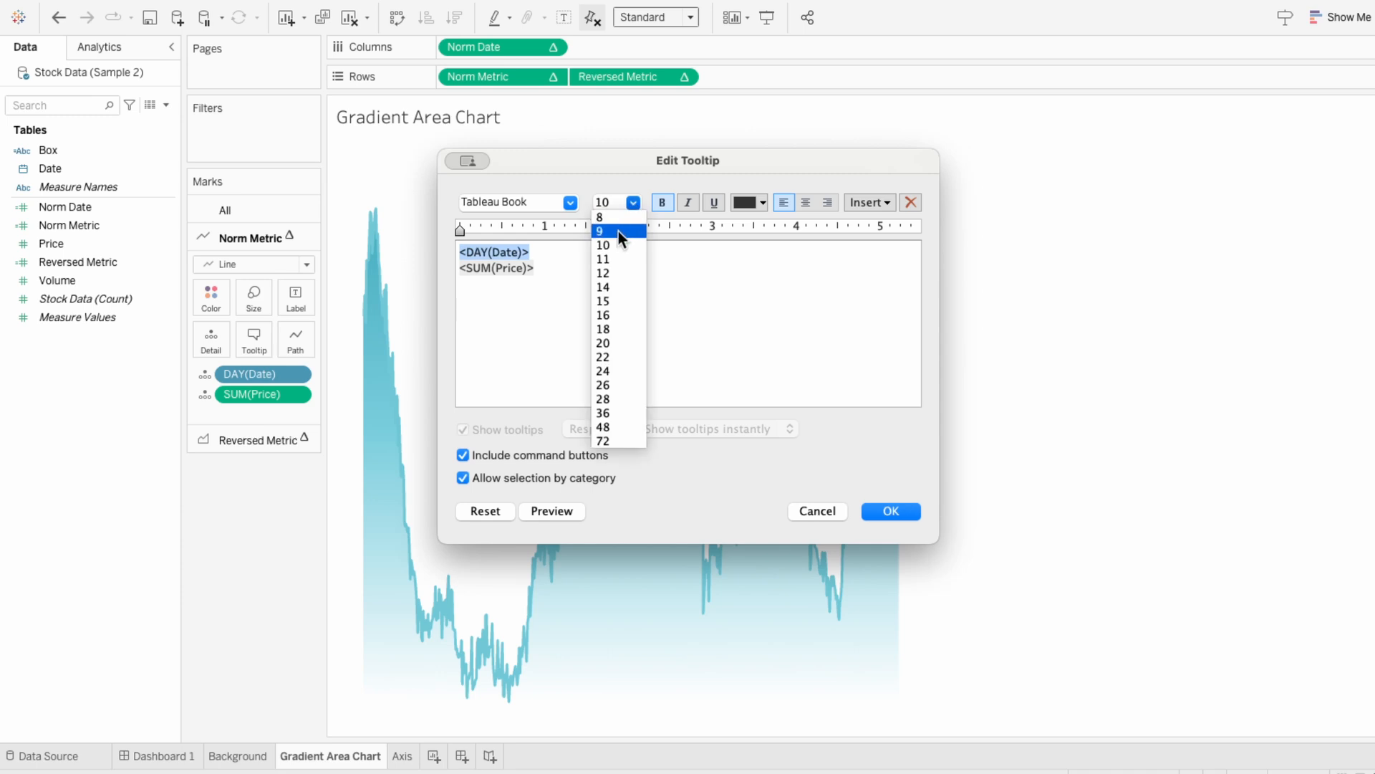
left_click(617, 259)
mouse_move(573, 506)
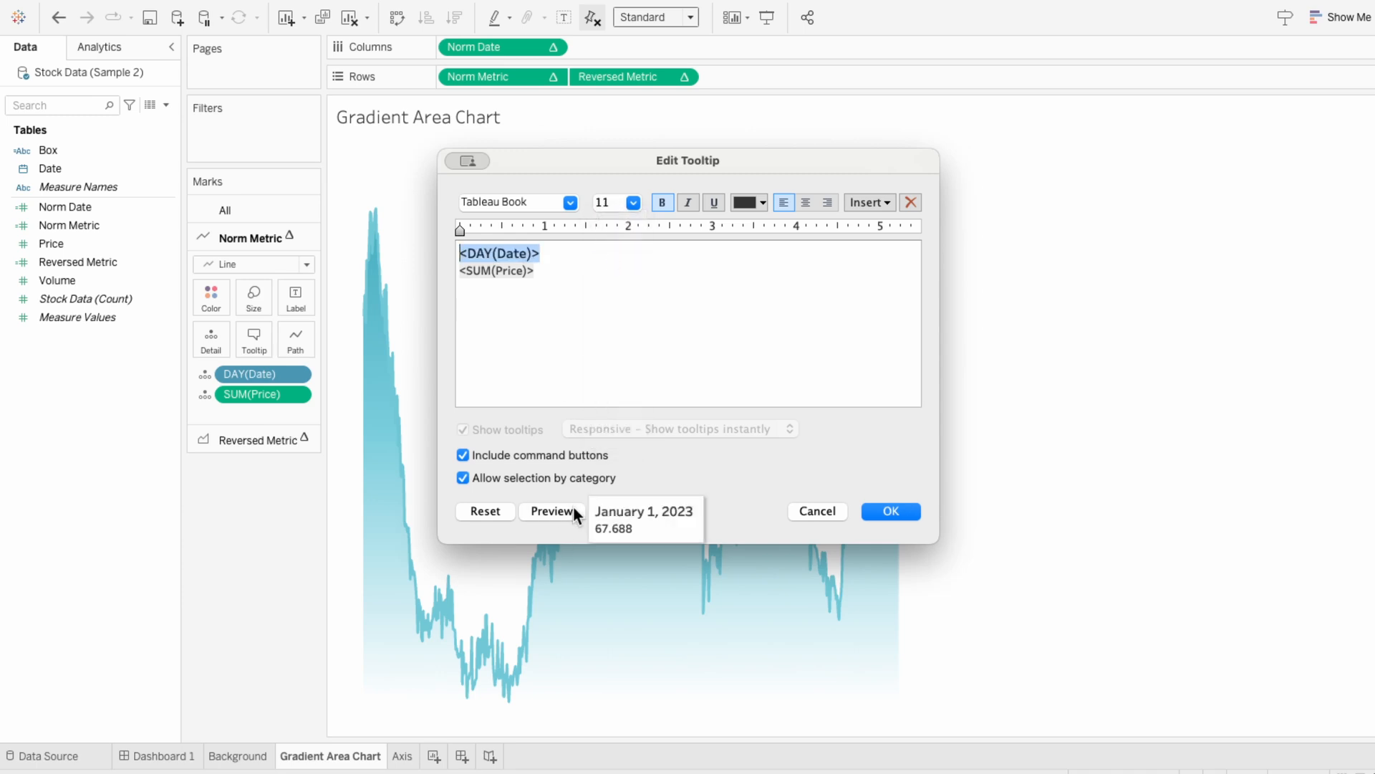
left_click(461, 275)
type("$")
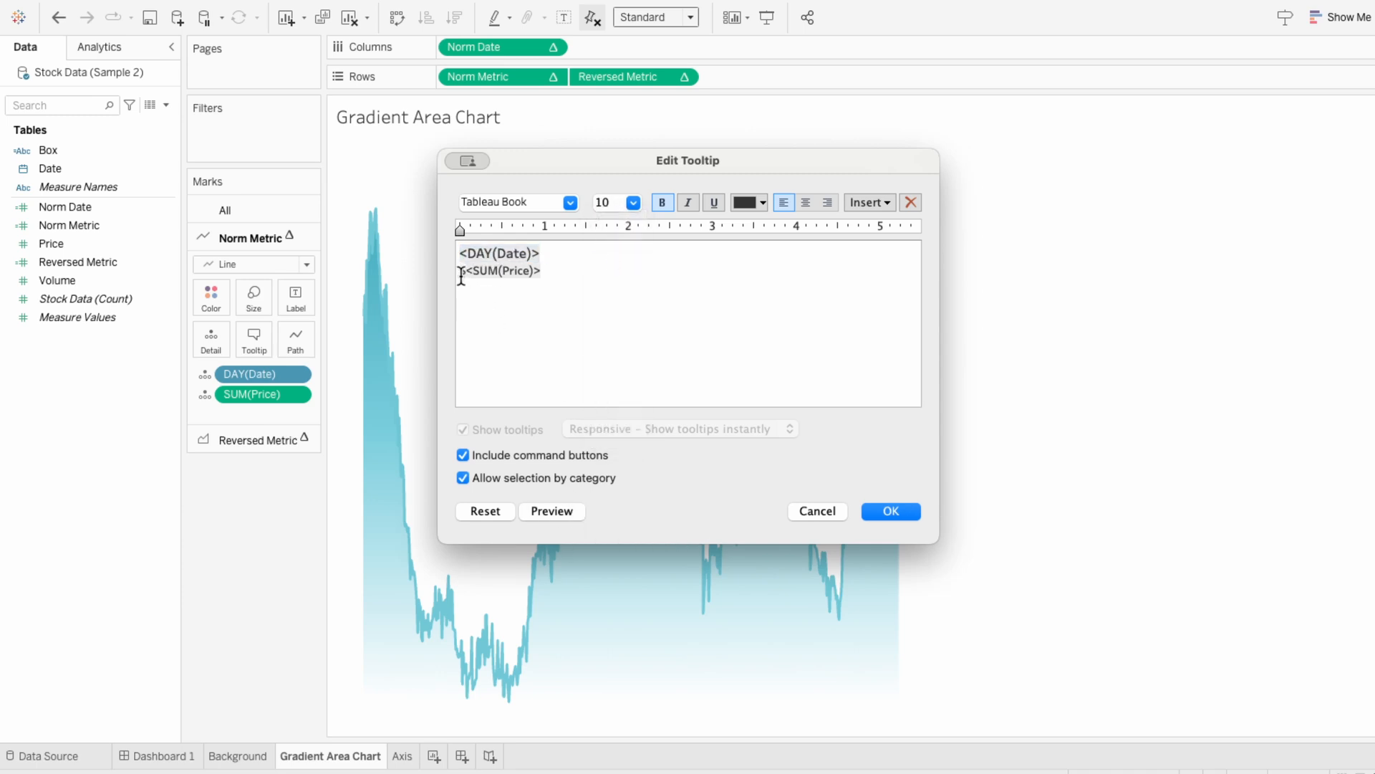
left_click(900, 513)
Step: Check the edited tooltip on the area chart in Dashboard 1
left_click(175, 755)
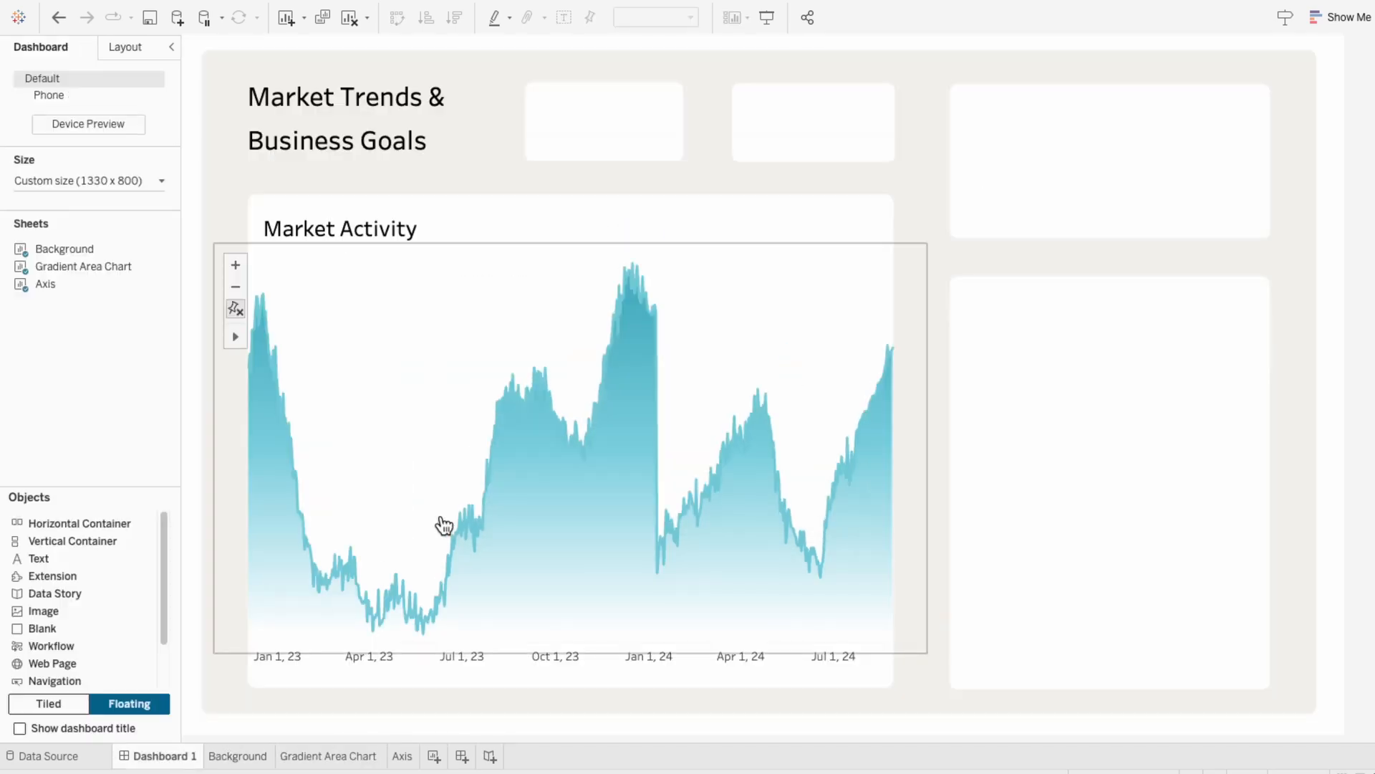
mouse_move(491, 497)
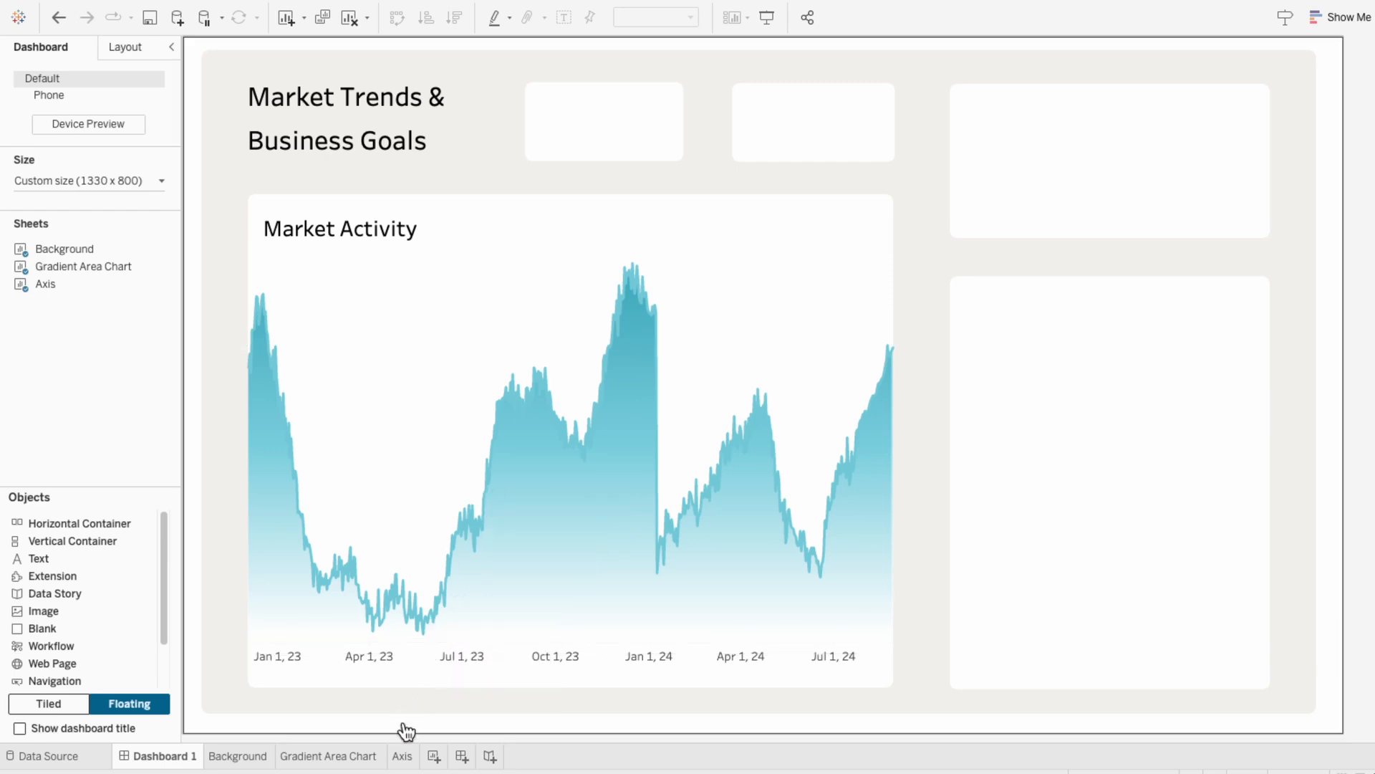
Step: On the Gradient Area Chart sheet, use SUM(Price) as the Norm Metric line's label and limit the labels to Min/Max
left_click(351, 757)
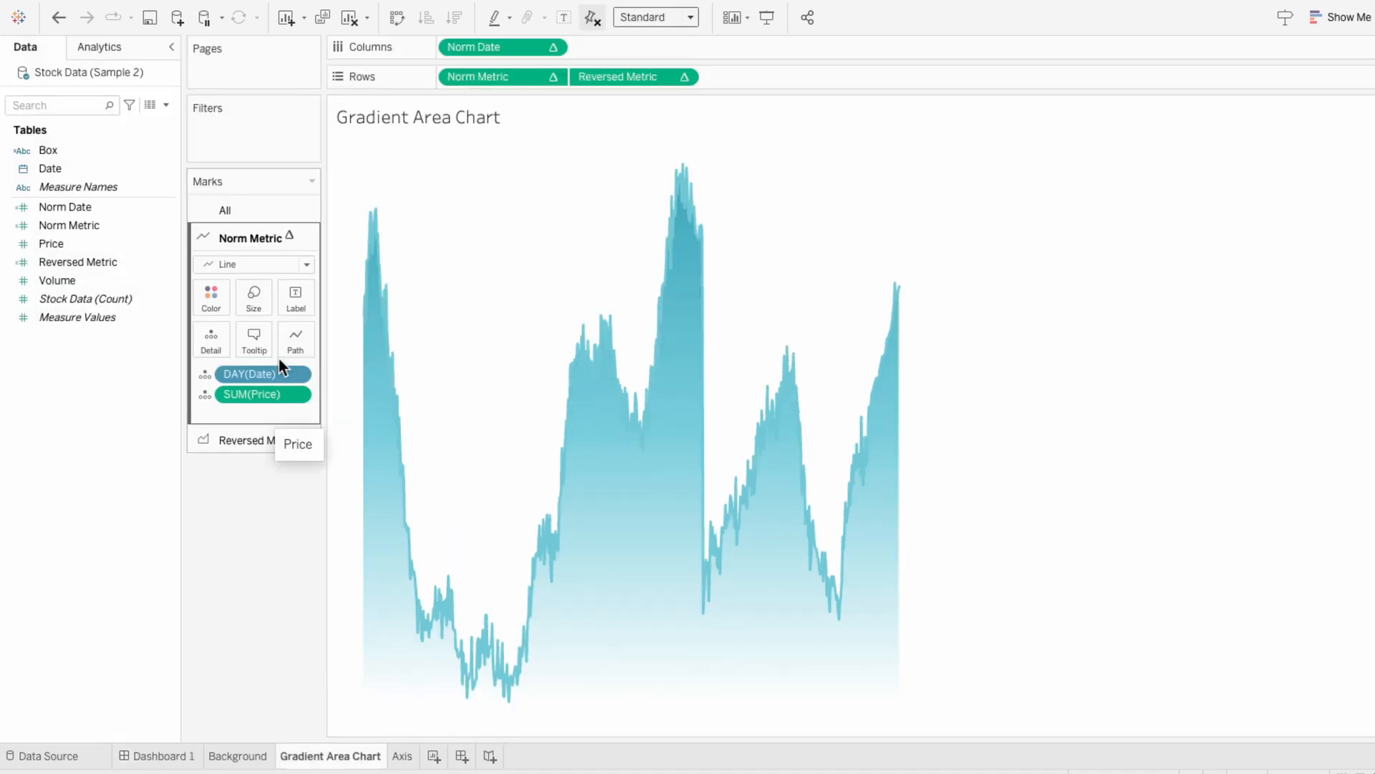
left_click(204, 394)
left_click(219, 432)
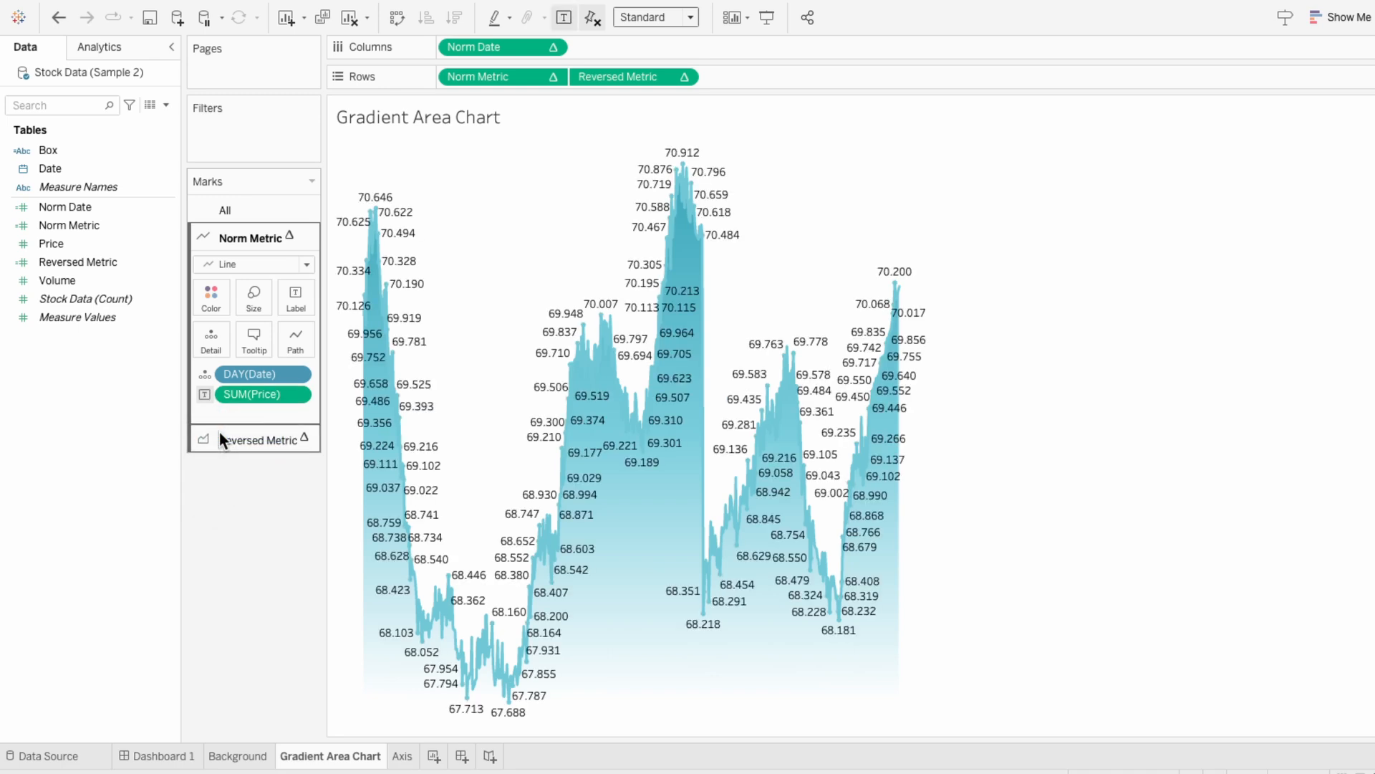
left_click(290, 309)
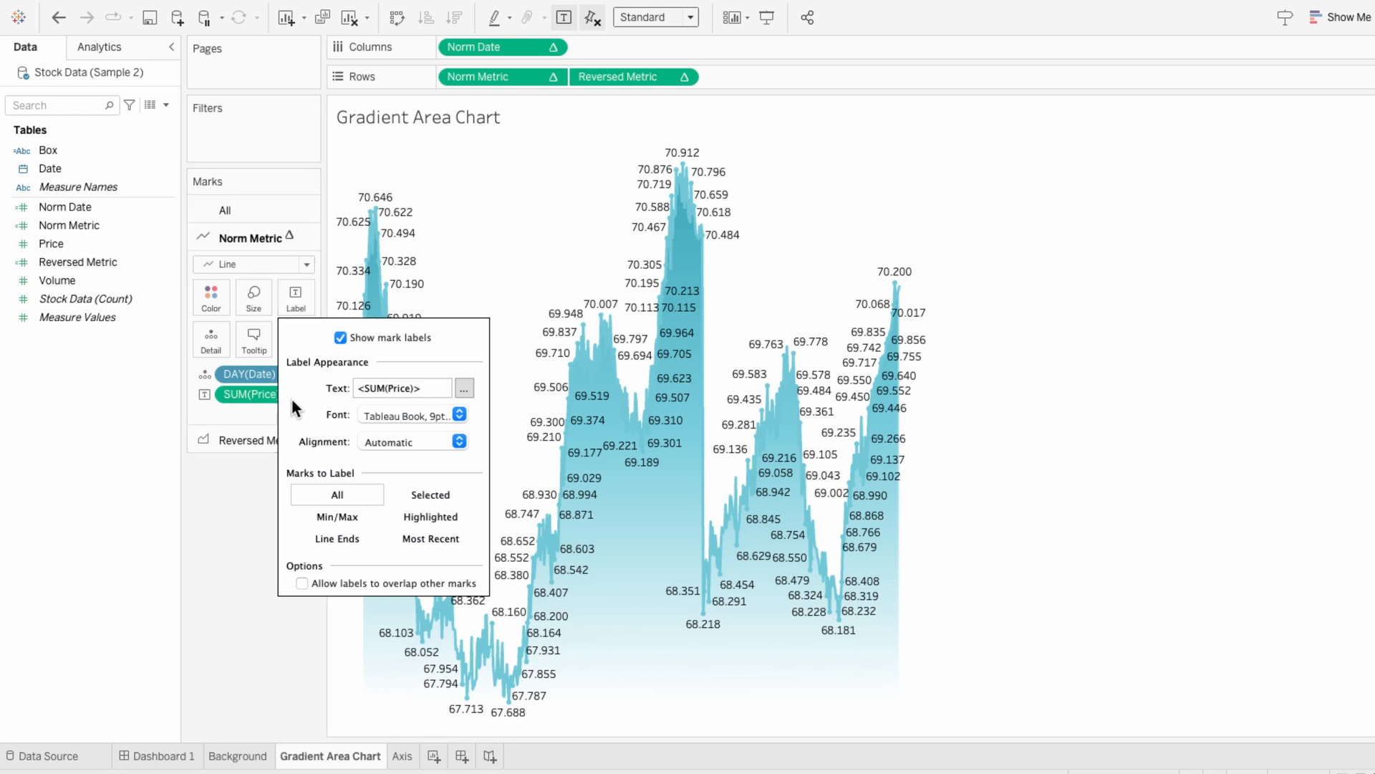
left_click(315, 516)
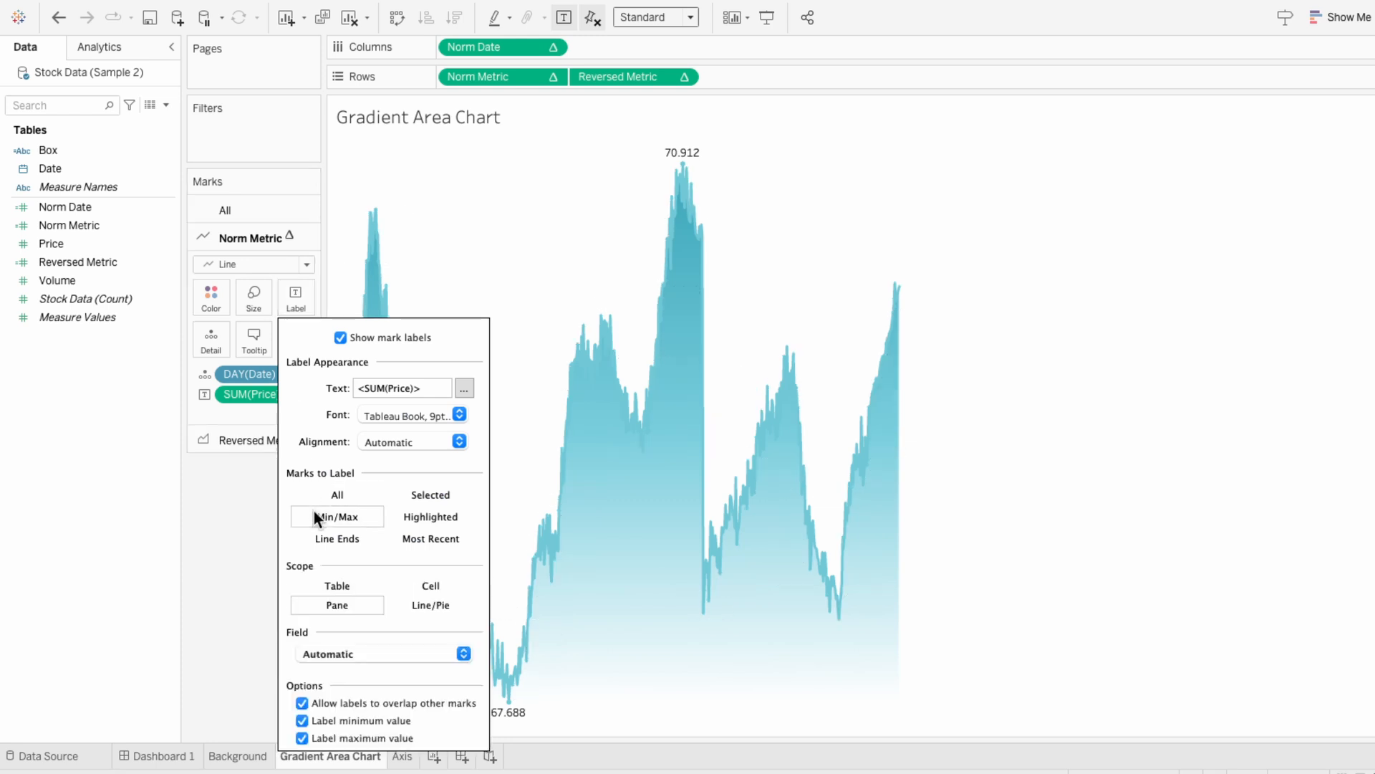
Step: On Dashboard 1, move the gradient area chart up slightly so its lowest label clears the date axis
left_click(1097, 549)
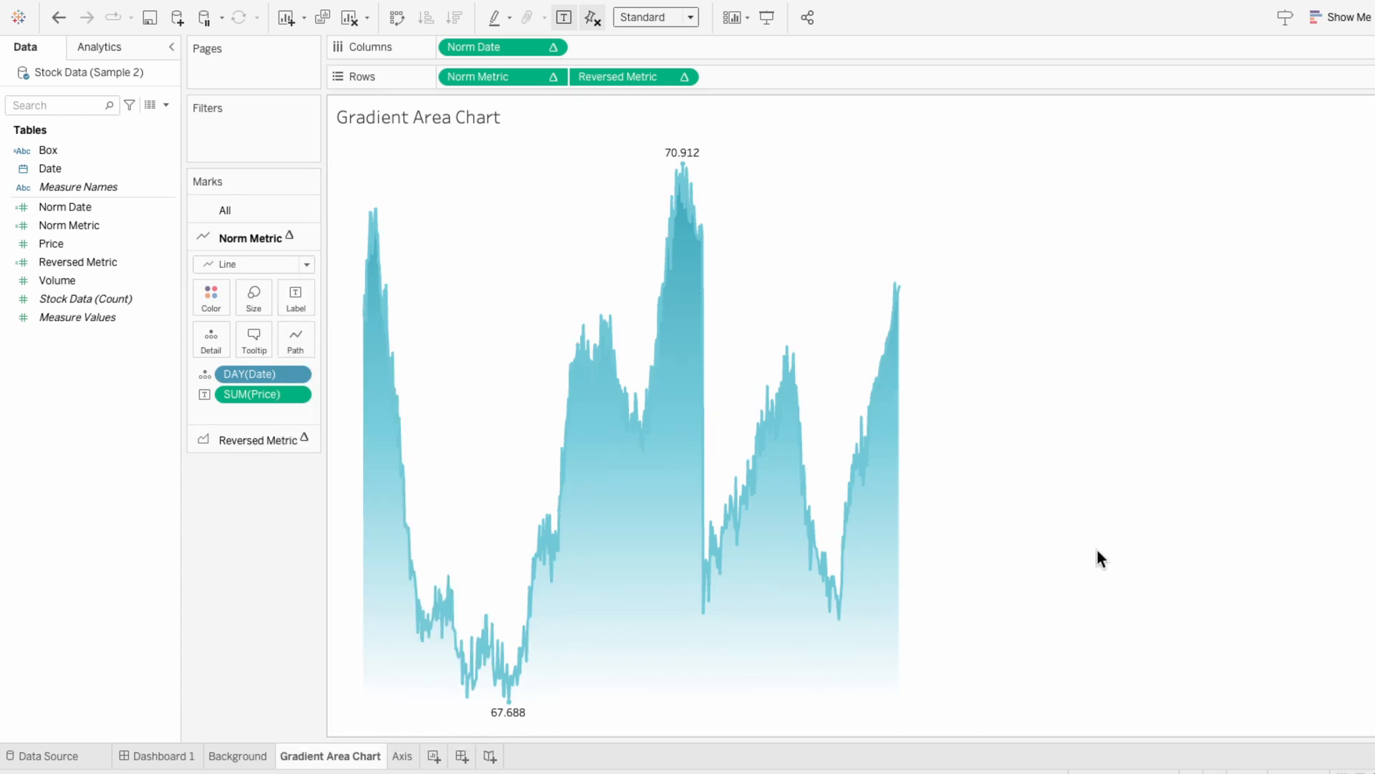
left_click(178, 754)
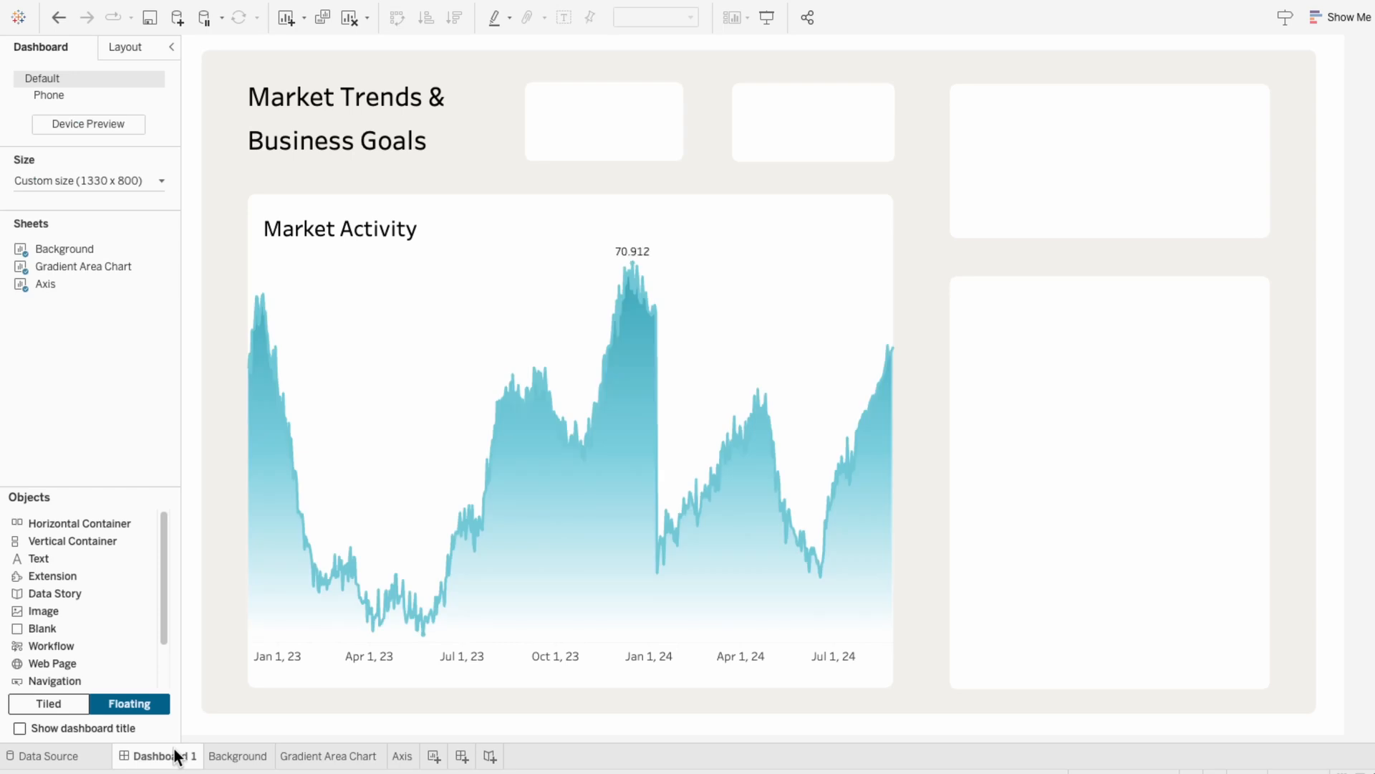
left_click(486, 618)
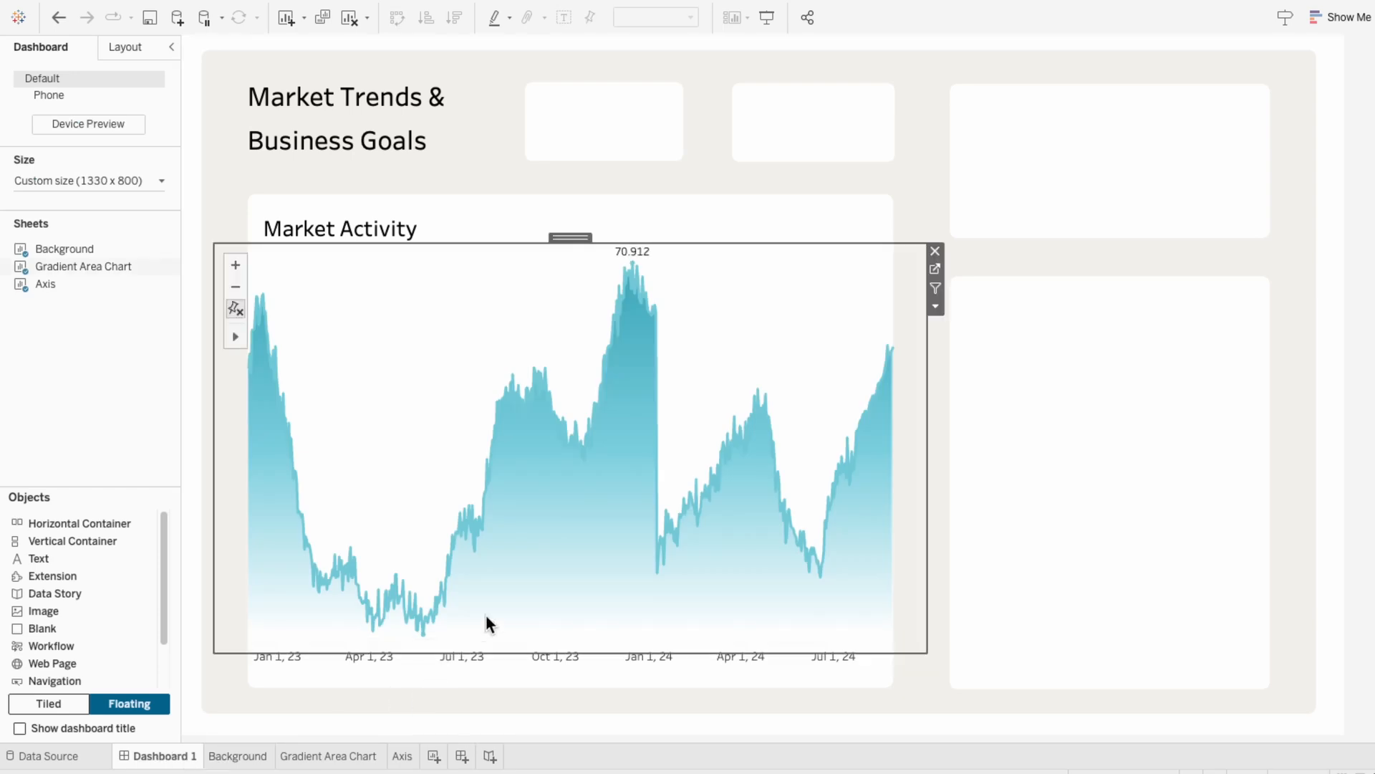
left_click_drag(574, 234, 574, 225)
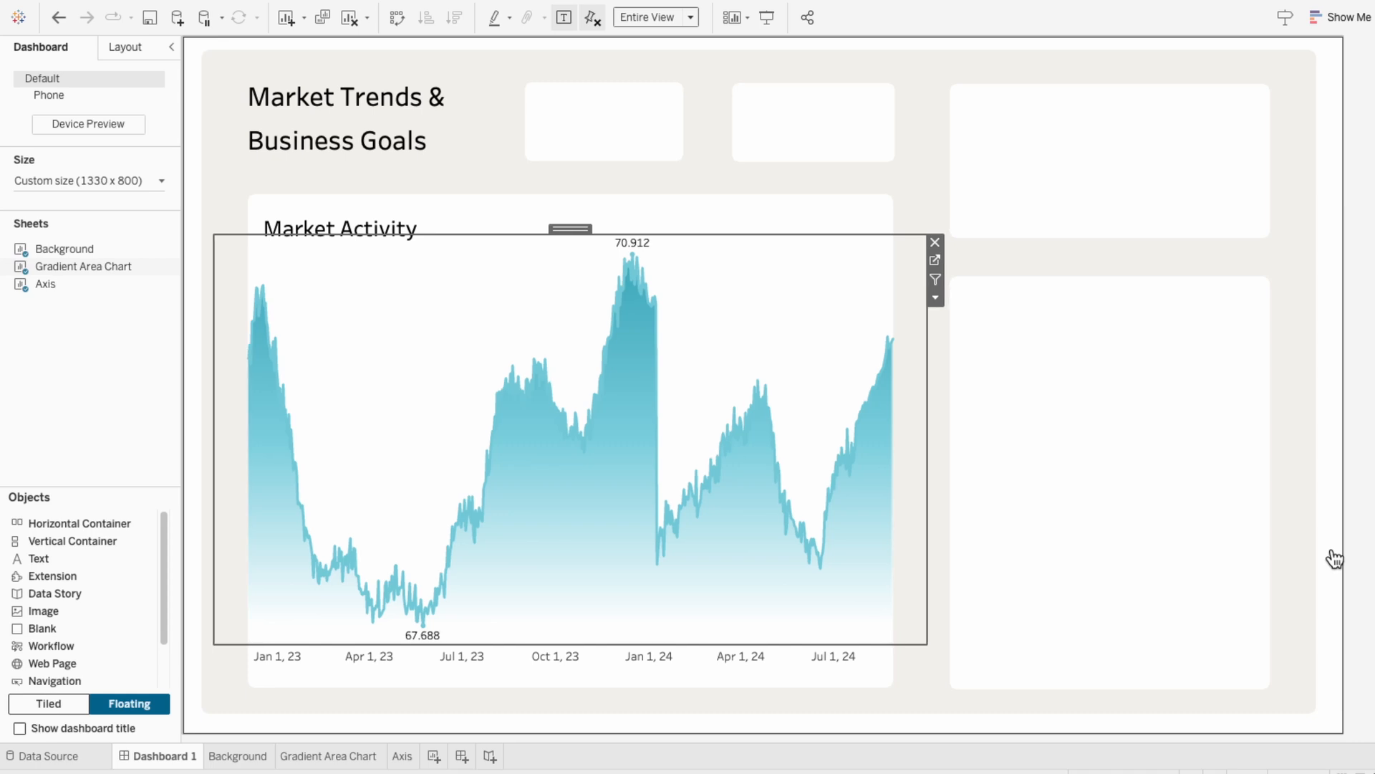
left_click(1373, 550)
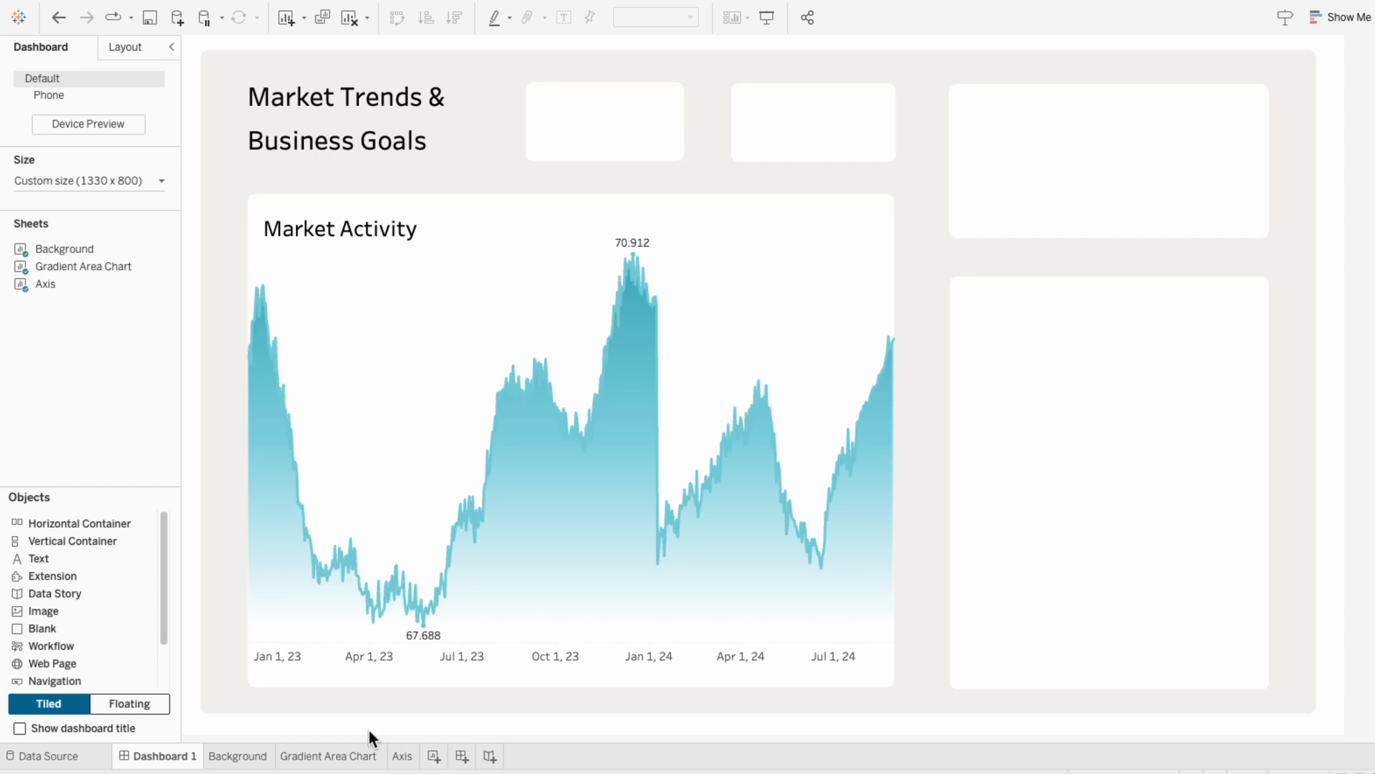
Step: In the Stock Data source, pivot the Price and Volume columns together
left_click(328, 757)
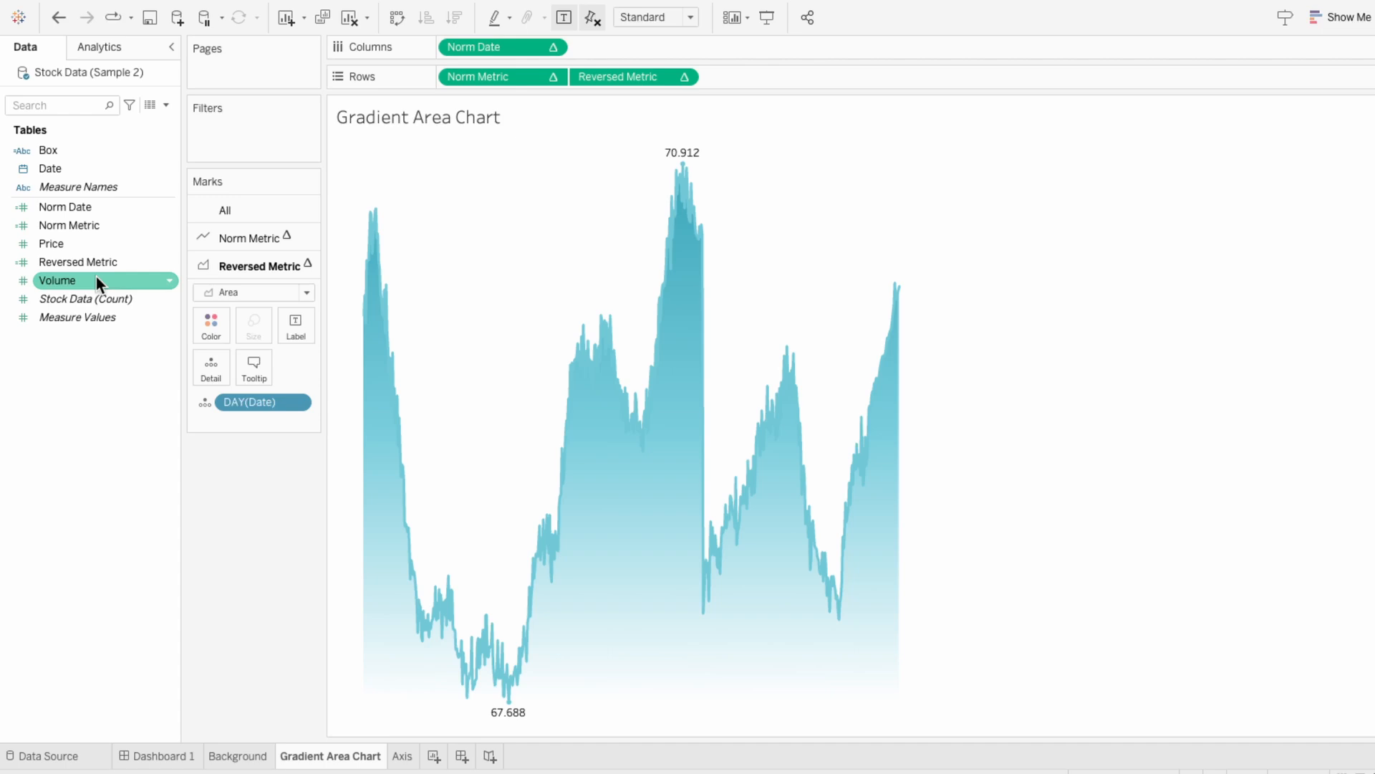
left_click(51, 758)
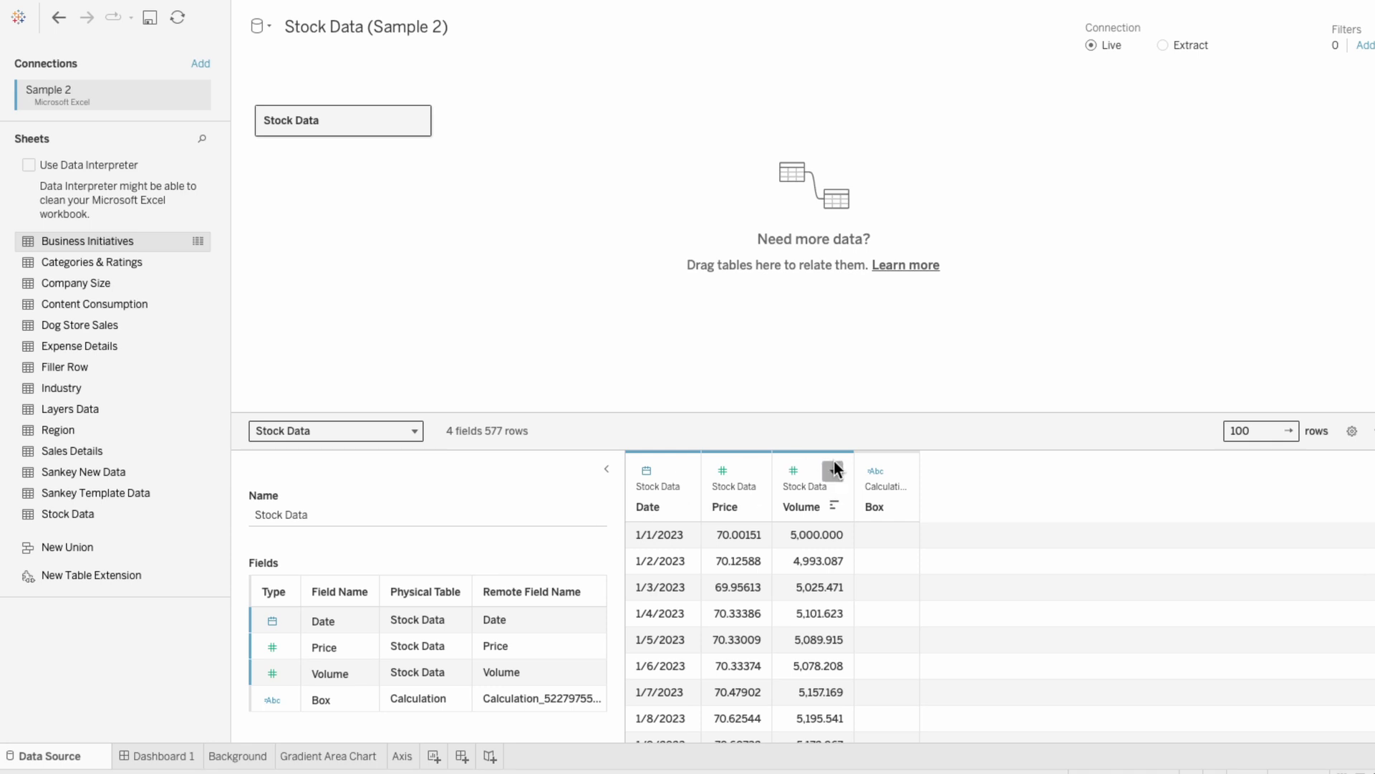
left_click(834, 470)
left_click(738, 473, "ctrl")
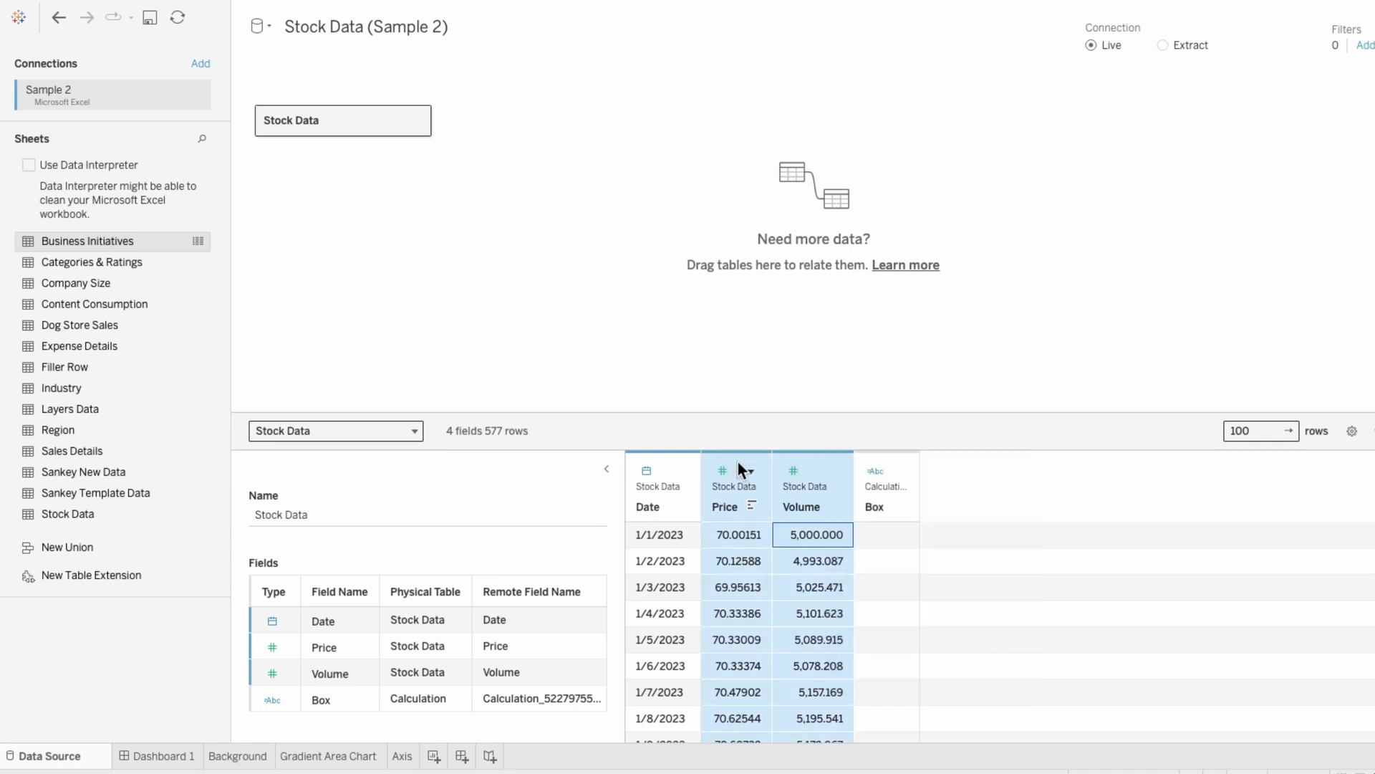
left_click(739, 467)
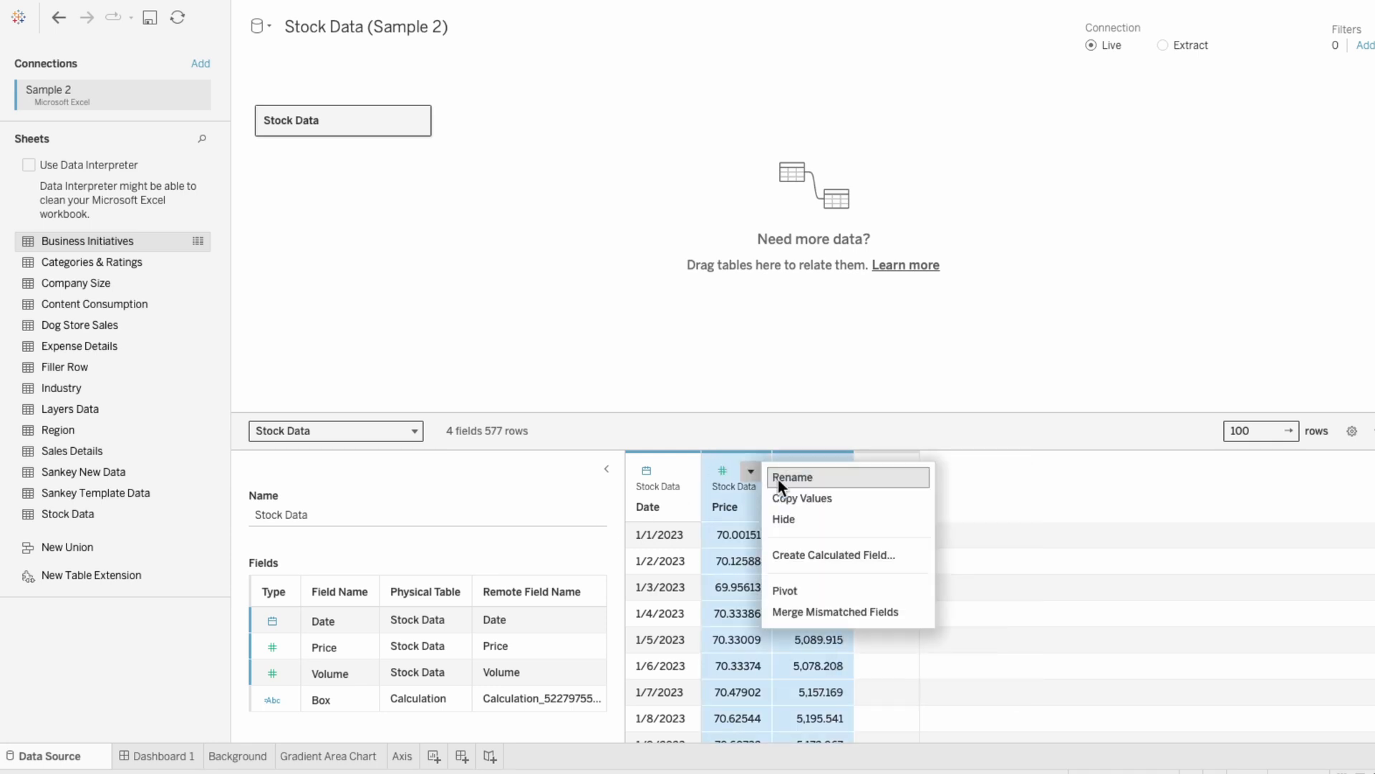
left_click(792, 594)
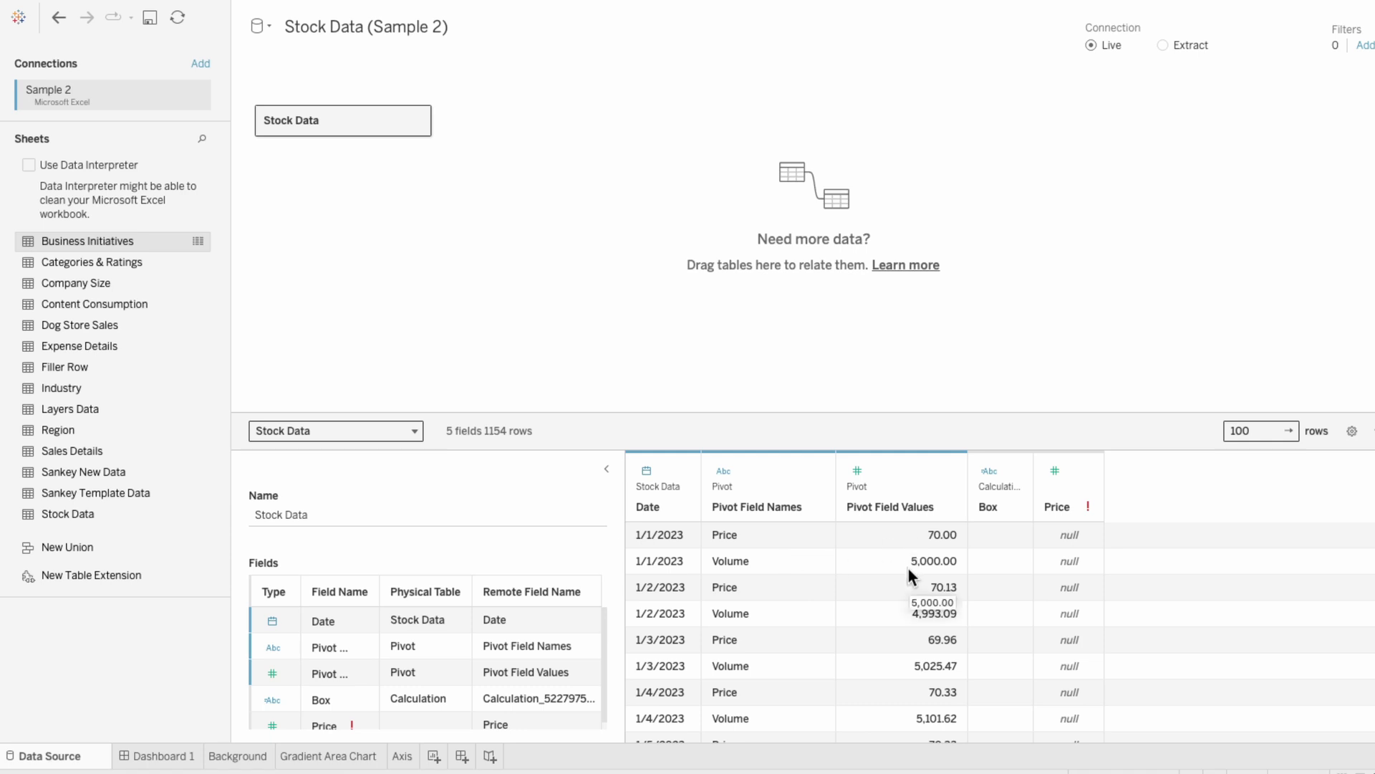
Step: Edit the Norm Metric calculation on the Gradient Area Chart sheet, replacing both [Price] references in the numerator with [Pivot Field Values]
left_click(313, 757)
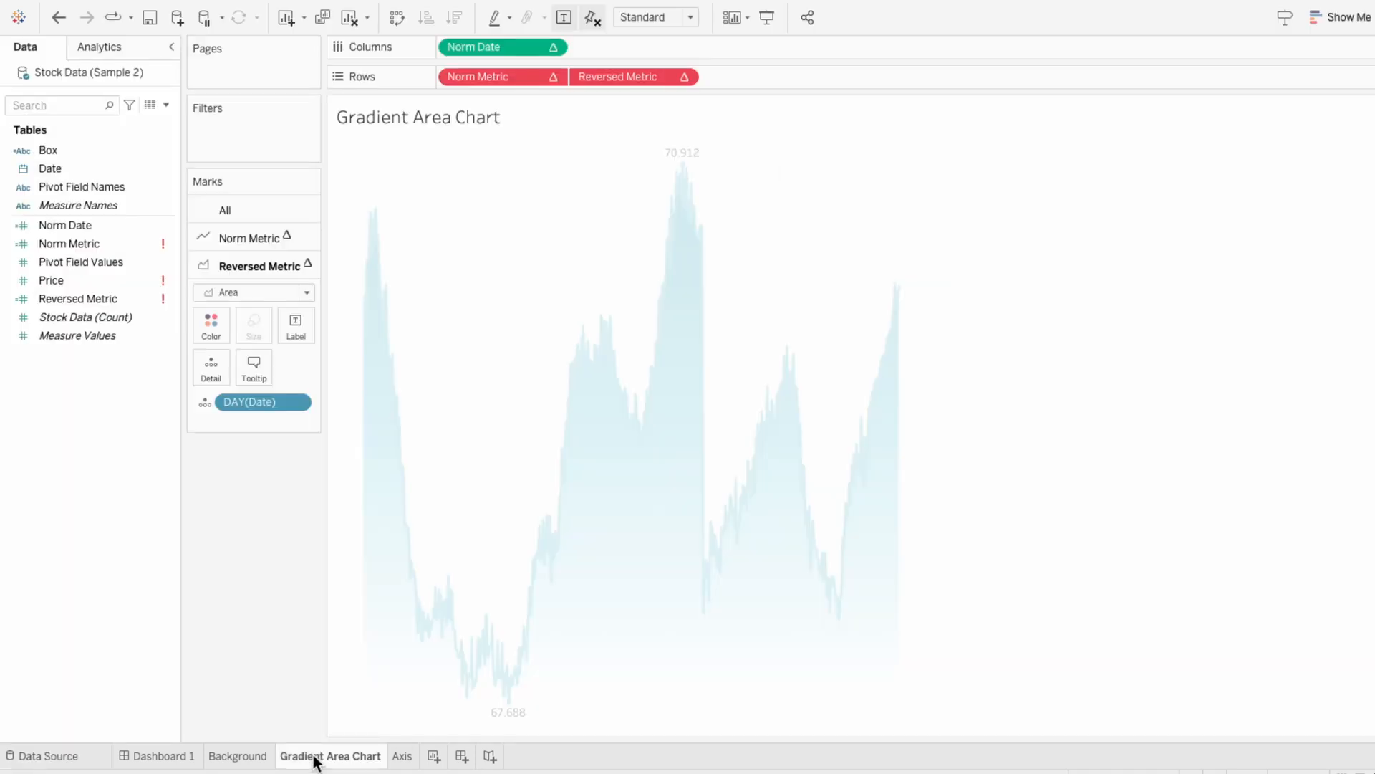
right_click(100, 240)
left_click(132, 294)
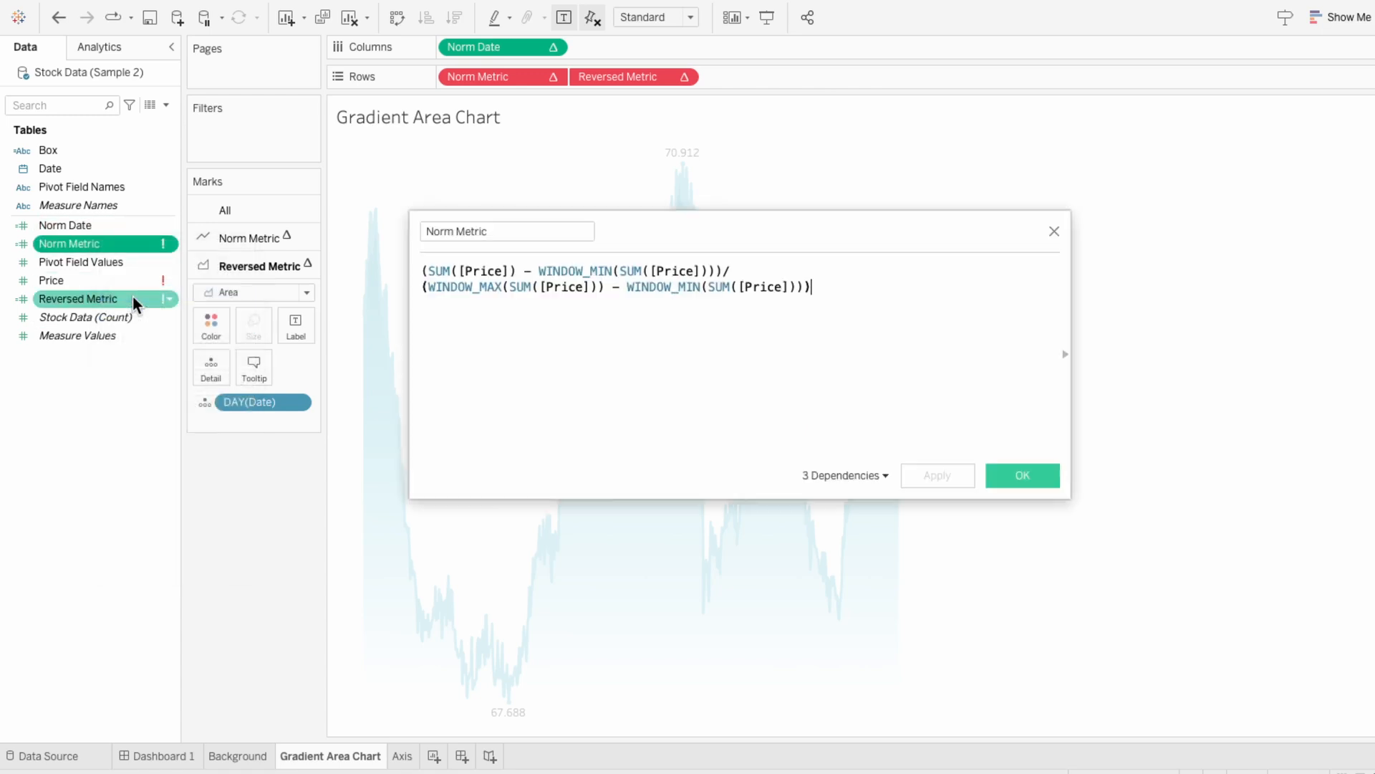
double_click(482, 270)
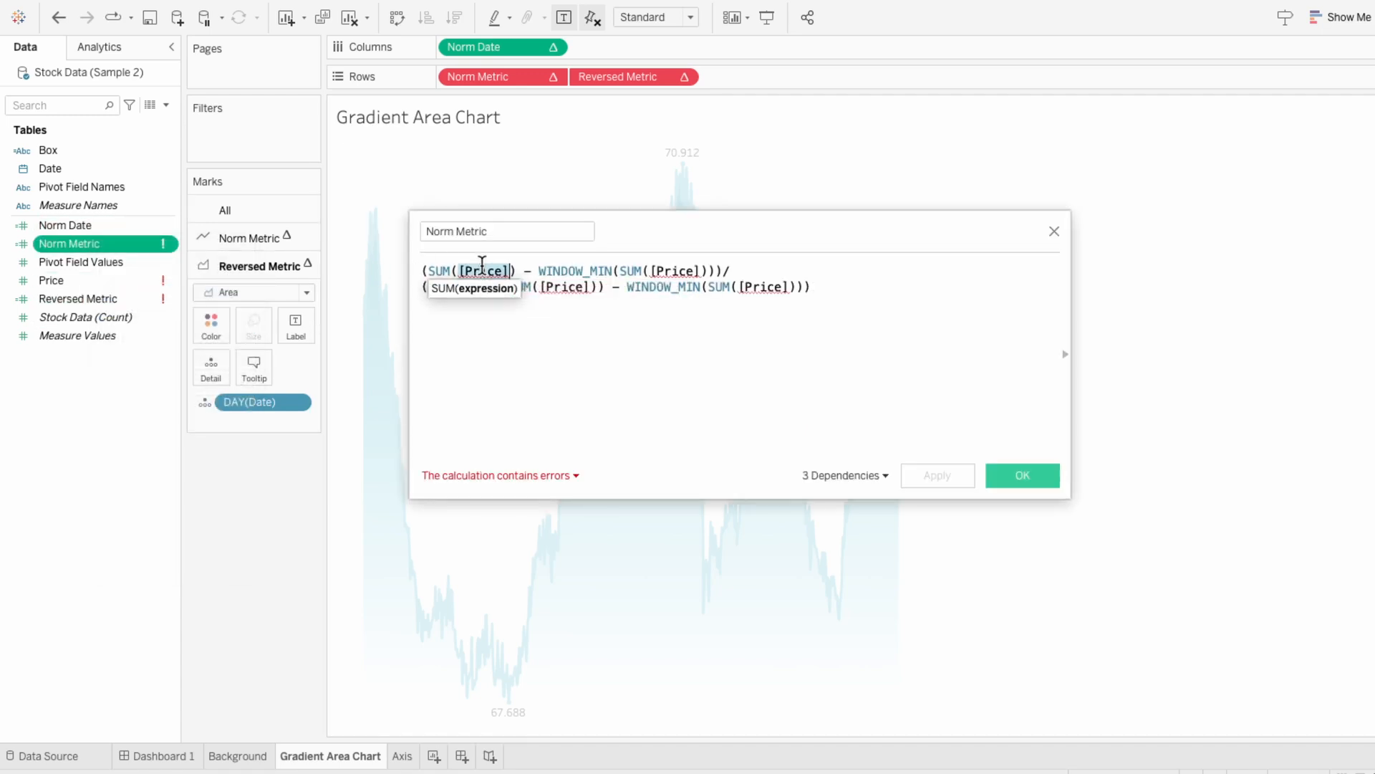
type("piv")
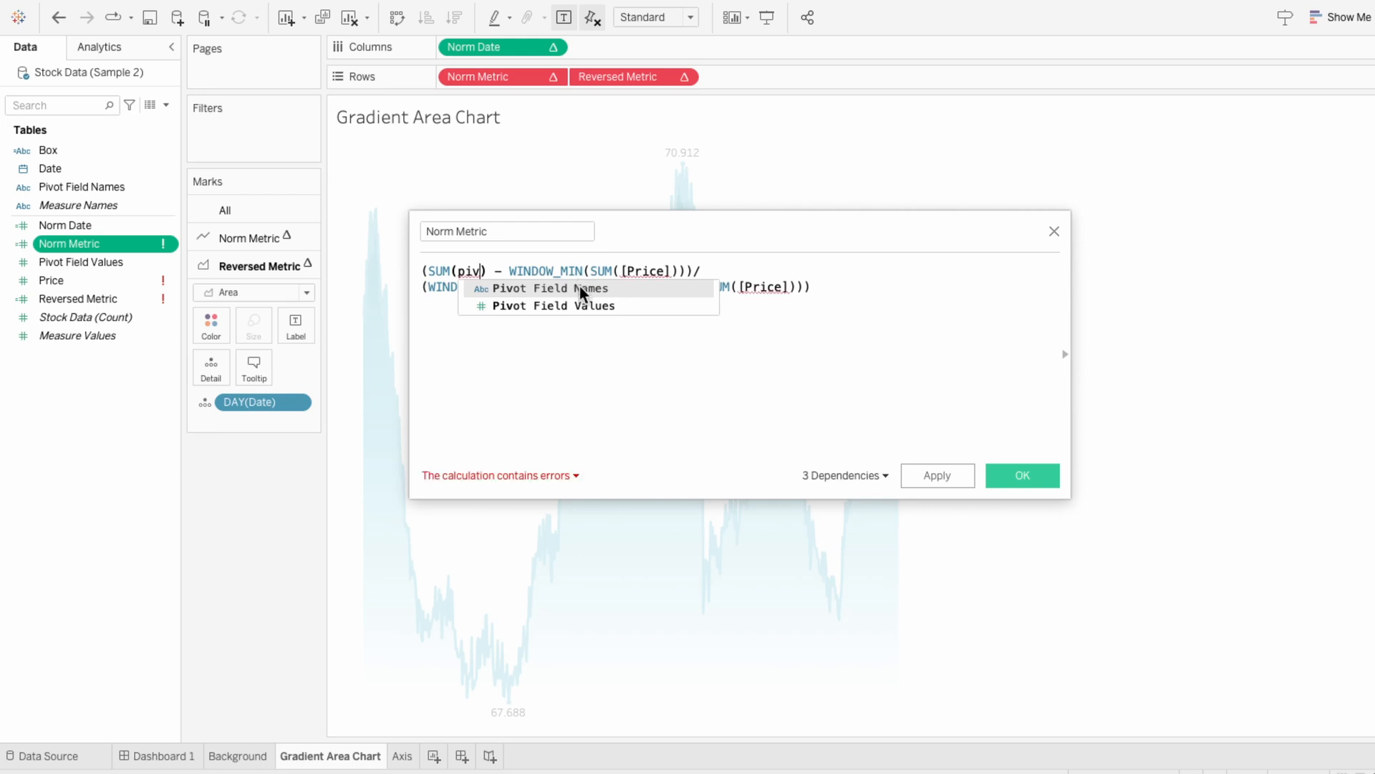
double_click(581, 306)
double_click(550, 273)
key("ctrl+c")
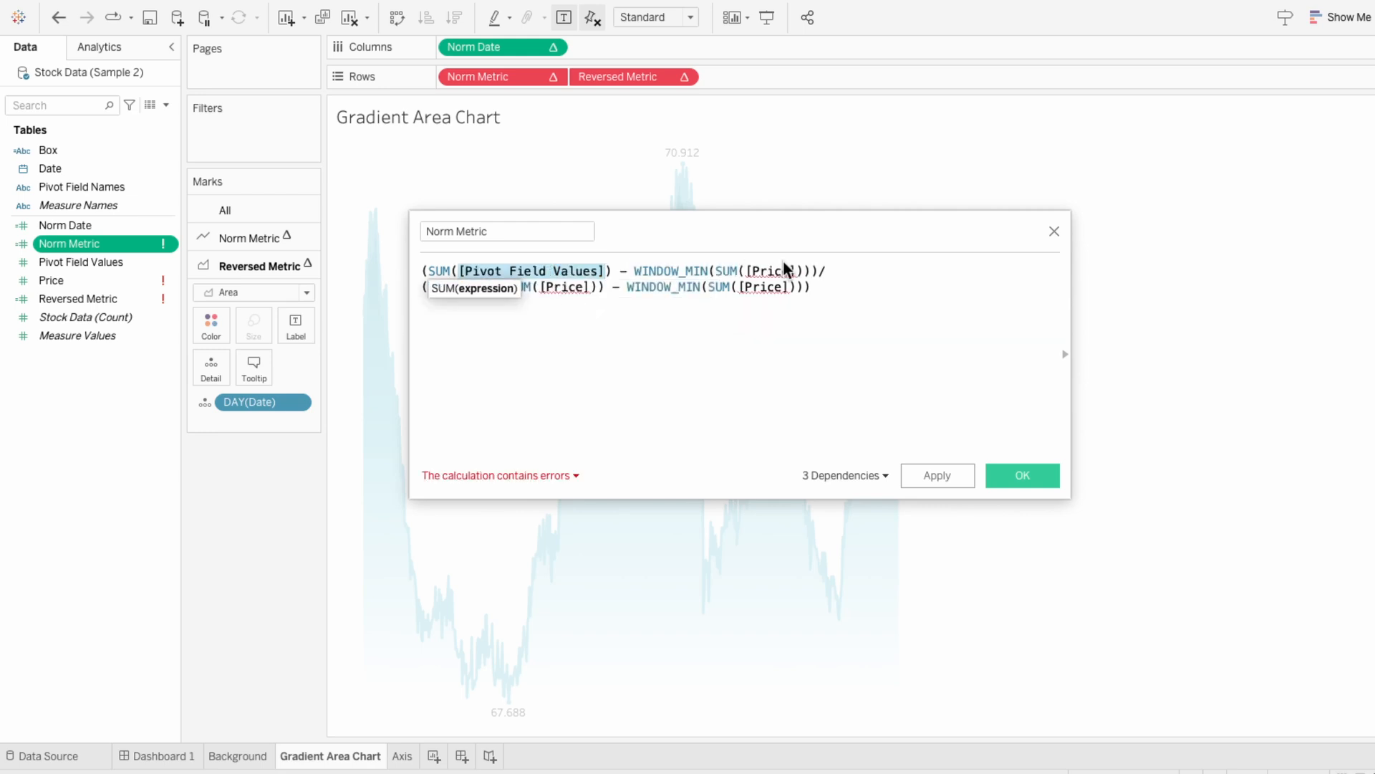
double_click(766, 271)
key("ctrl+v")
Step: Replace both [Price] references in the Norm Metric denominator with [Pivot Field Values] and save the calculation
double_click(562, 287)
key("ctrl+v")
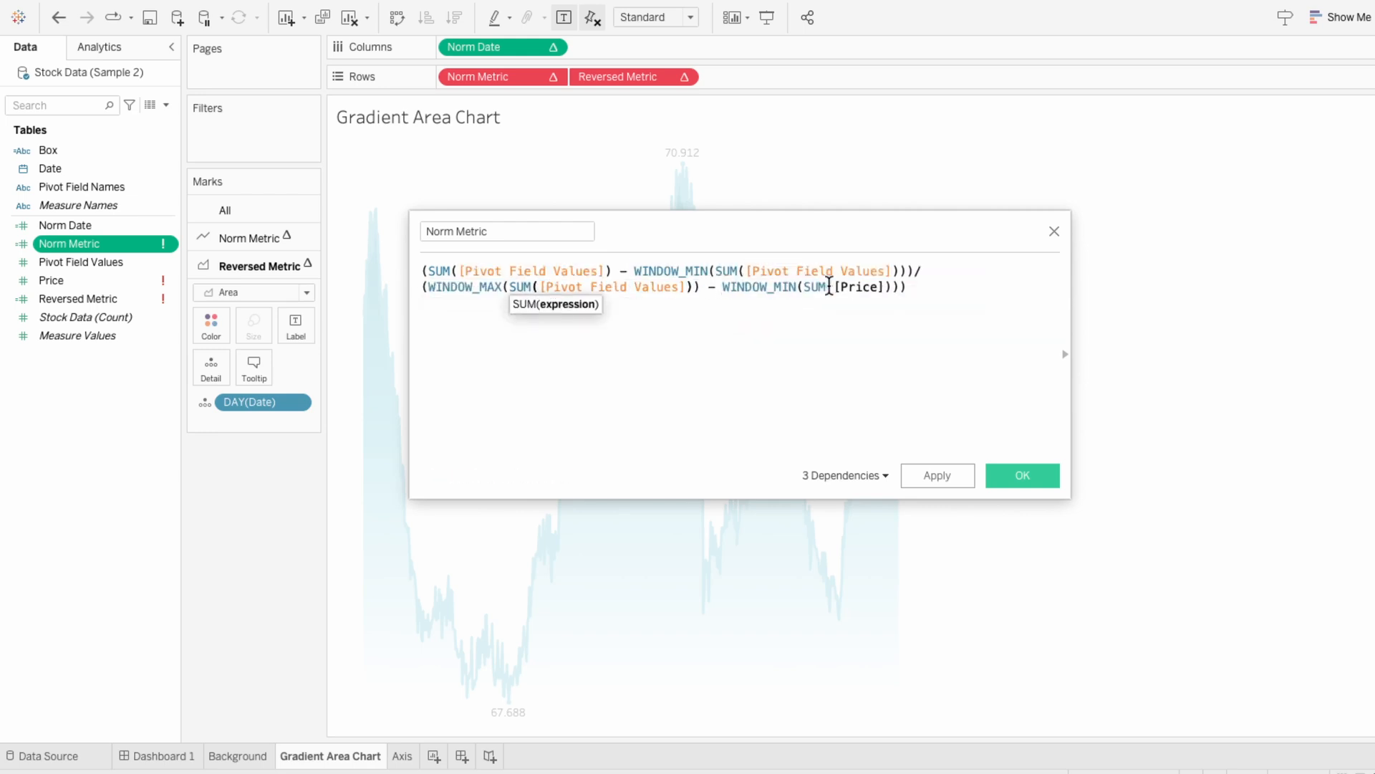
double_click(851, 287)
key("ctrl+v")
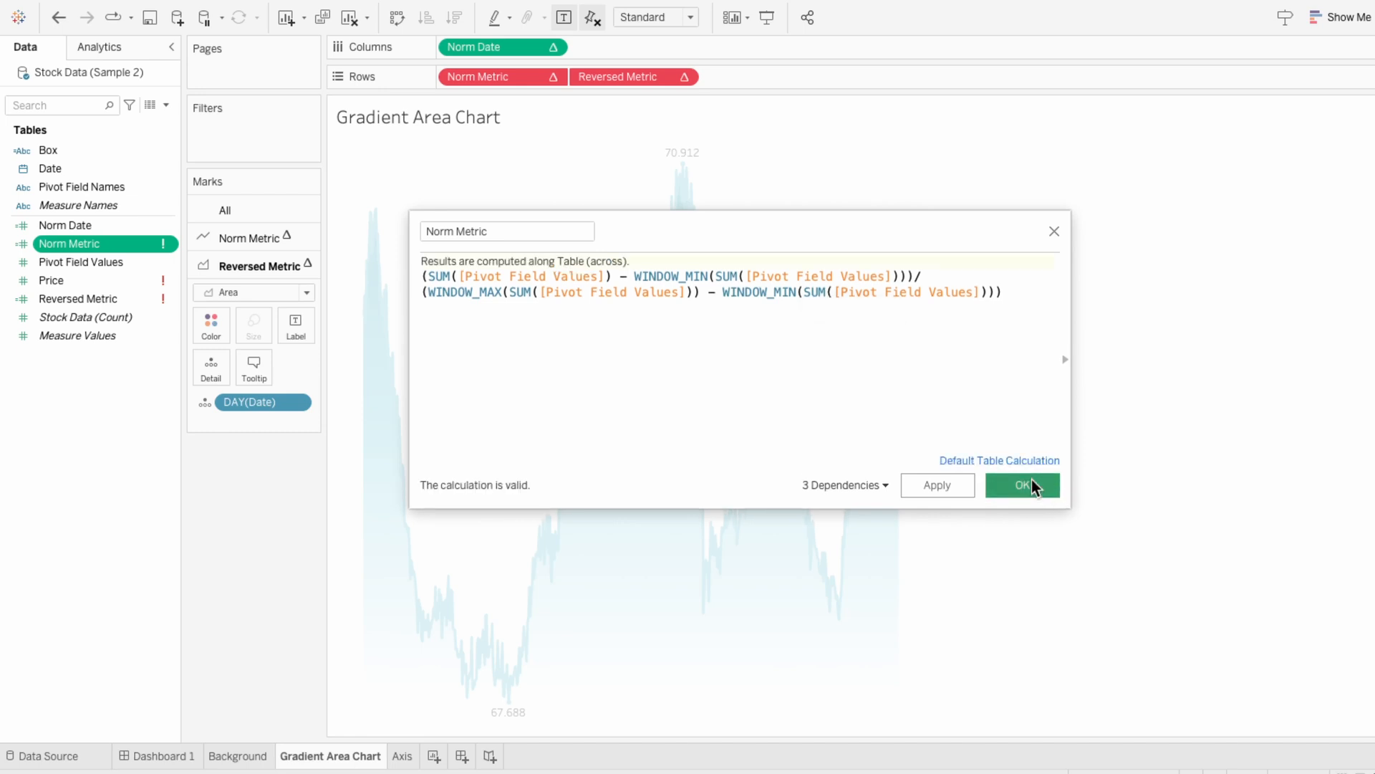
left_click(1032, 479)
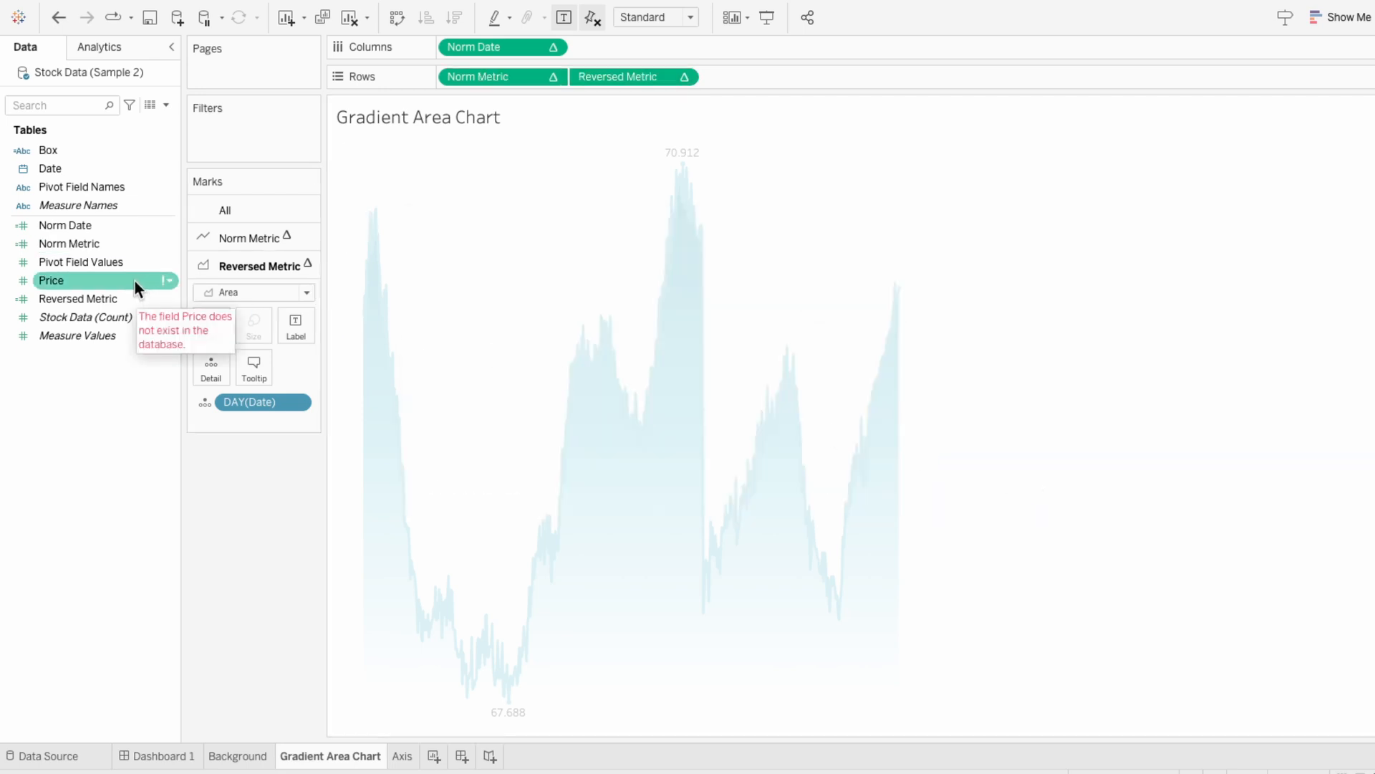
Step: Replace the Norm Metric line's SUM(Price) label field with Pivot Field Values
left_click_drag(135, 279, 209, 248)
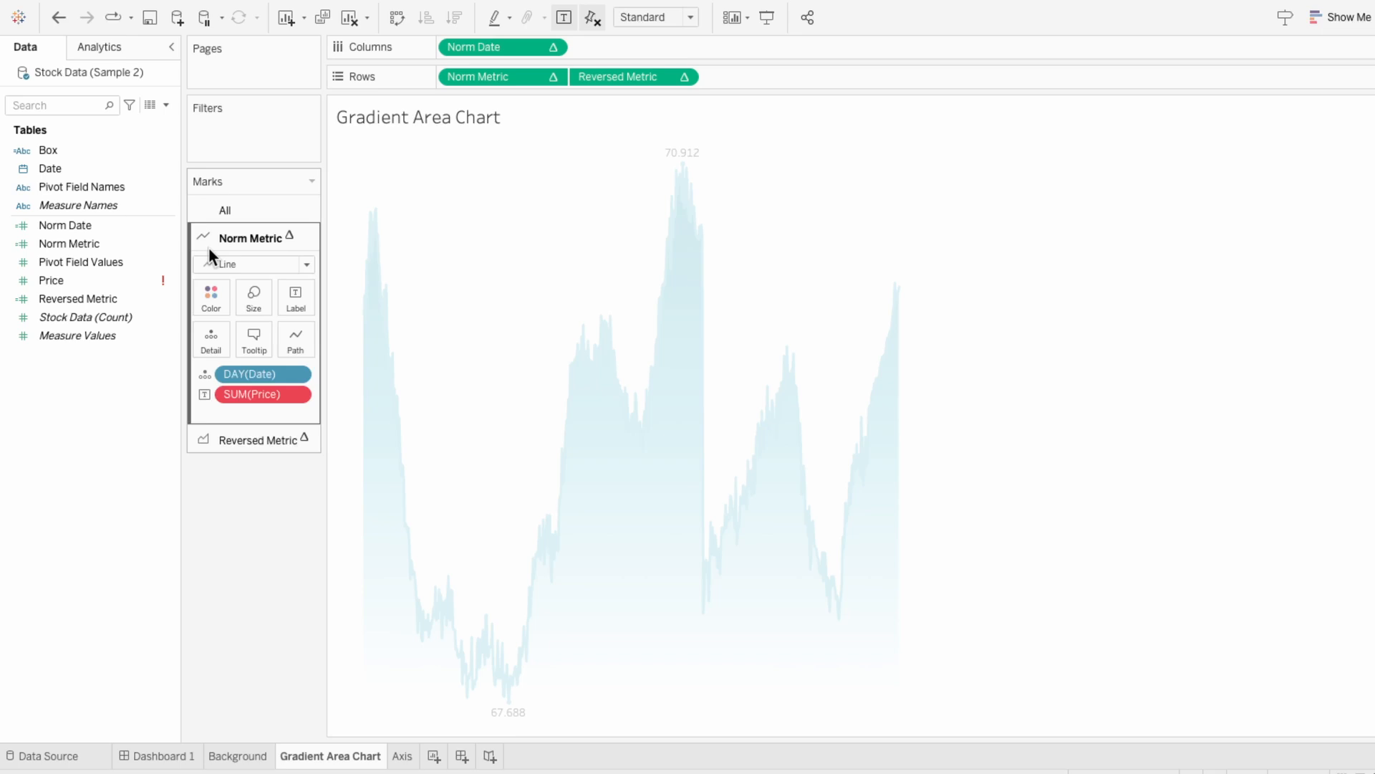
left_click_drag(105, 261, 256, 394)
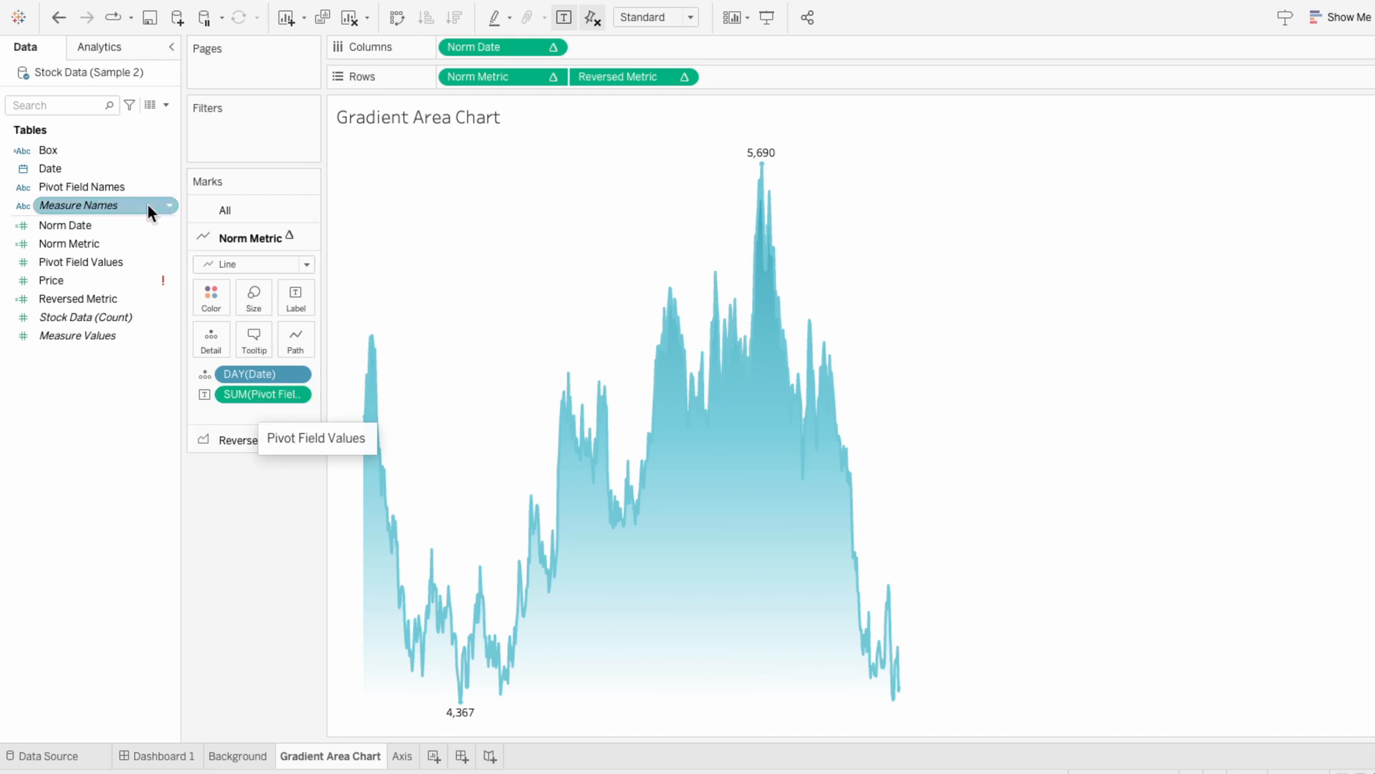
Step: Filter the sheet by Pivot Field Names to keep only Price, and show the filter control
left_click_drag(123, 190, 277, 147)
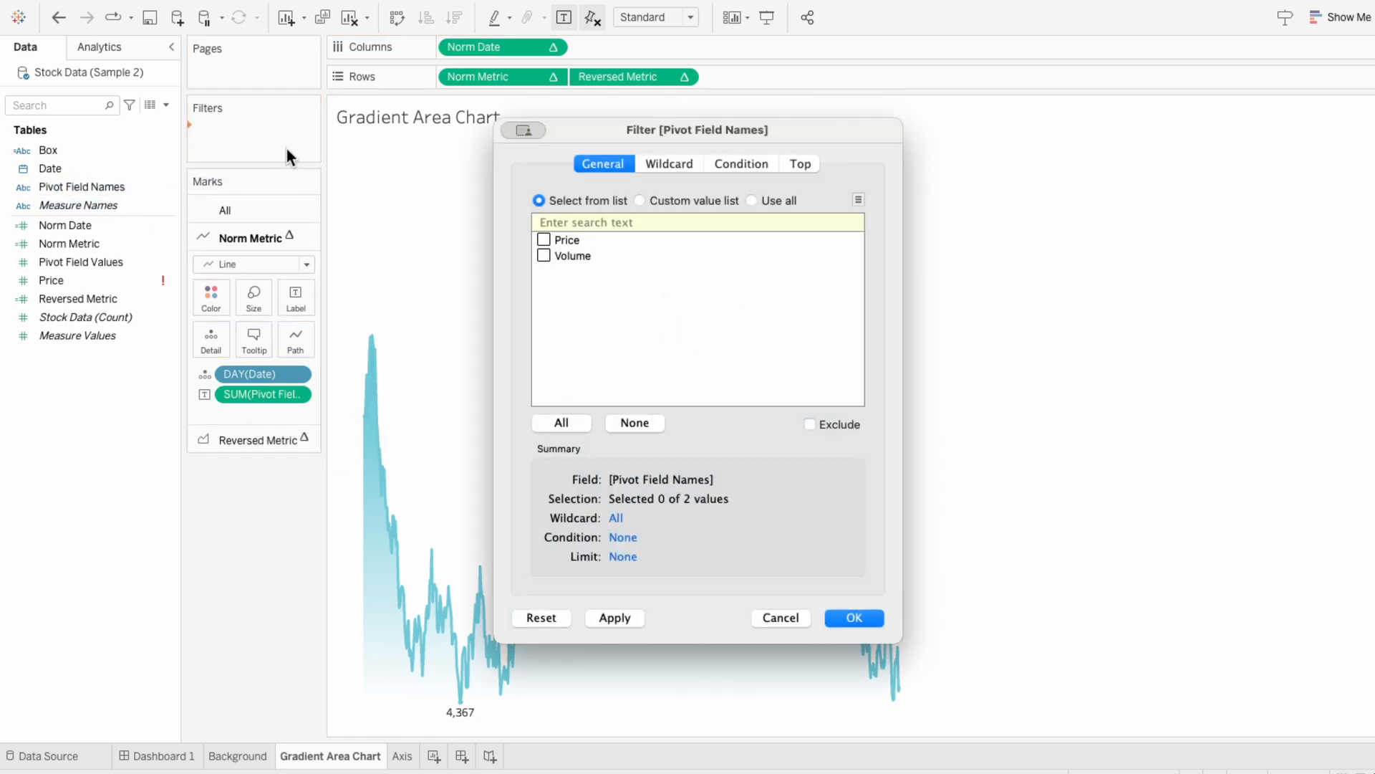
left_click(544, 240)
left_click(853, 617)
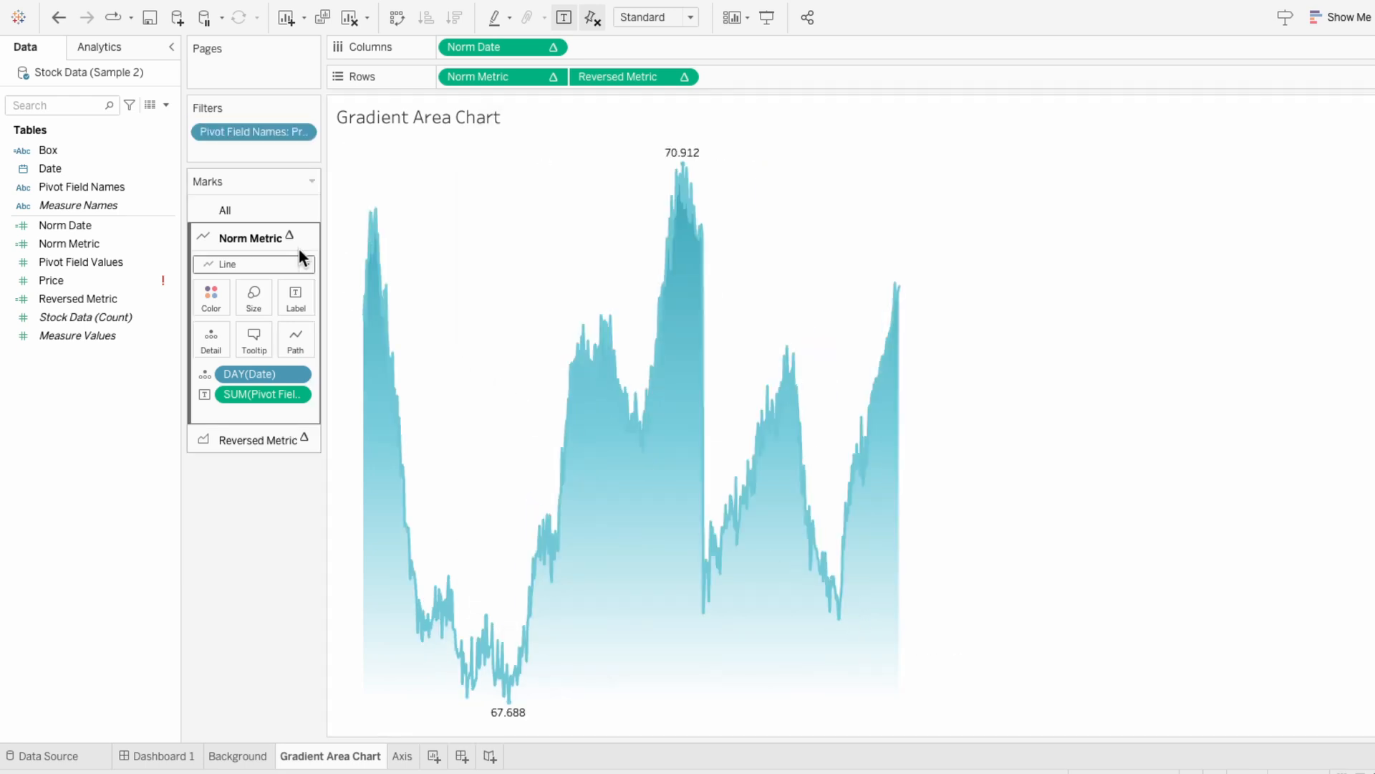
right_click(256, 131)
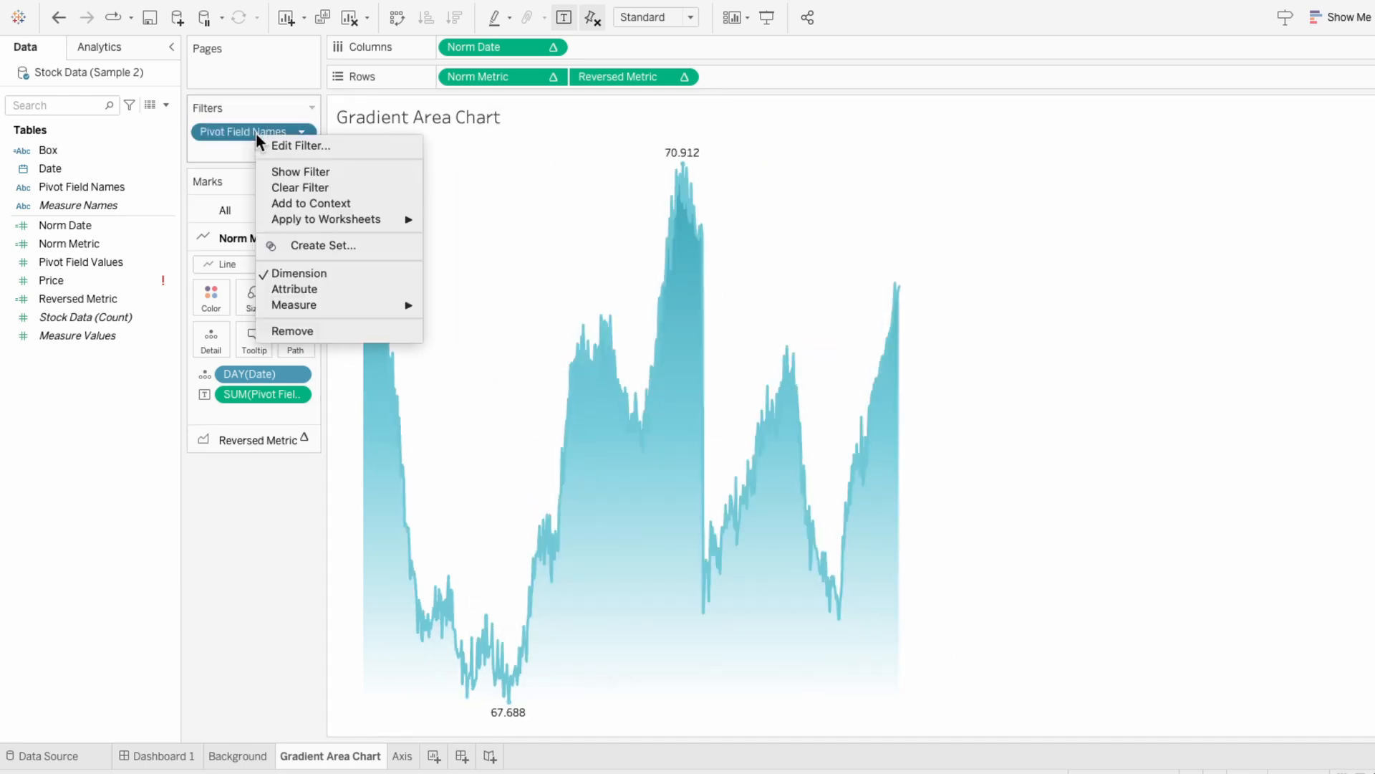
left_click(273, 169)
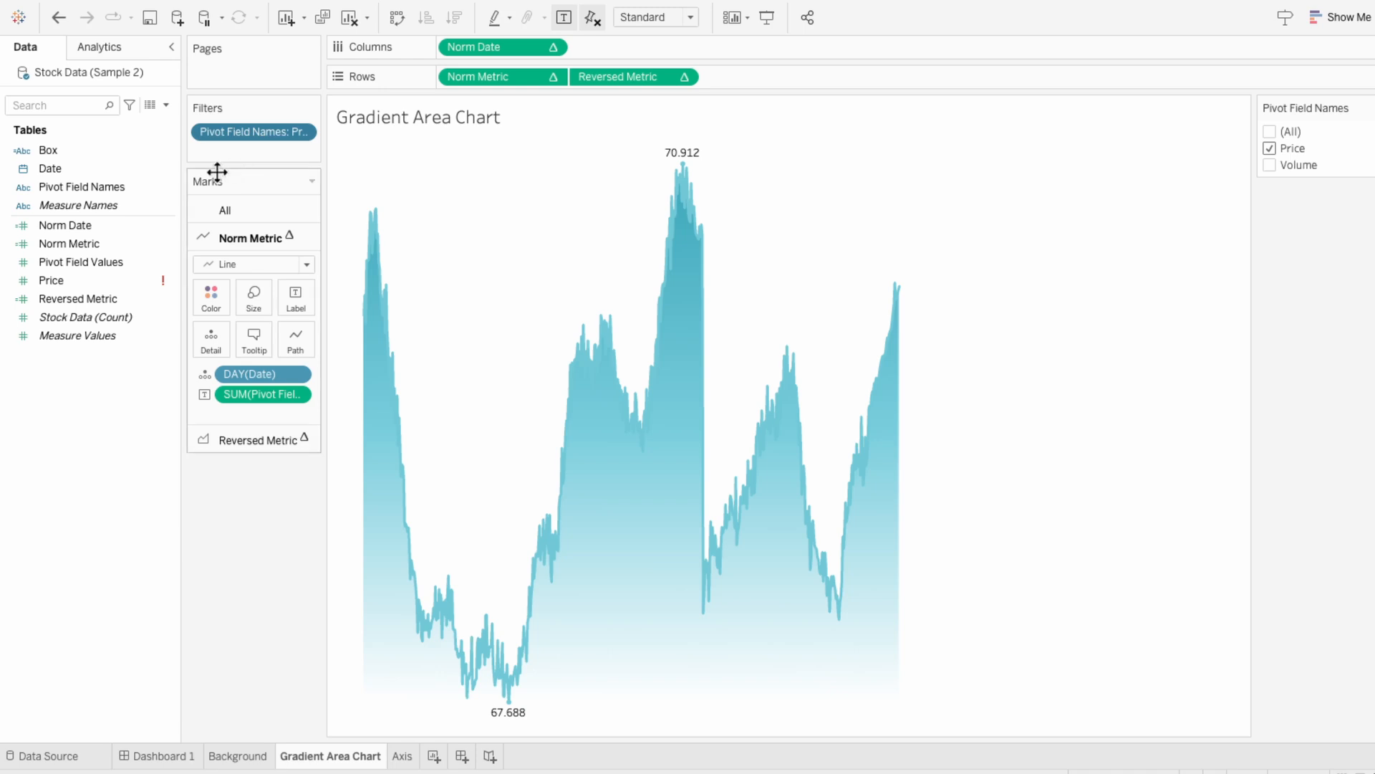
Step: Add Pivot Field Names to Columns before Norm Date, and hide its field label and header
left_click(129, 187)
left_click_drag(125, 187, 453, 45)
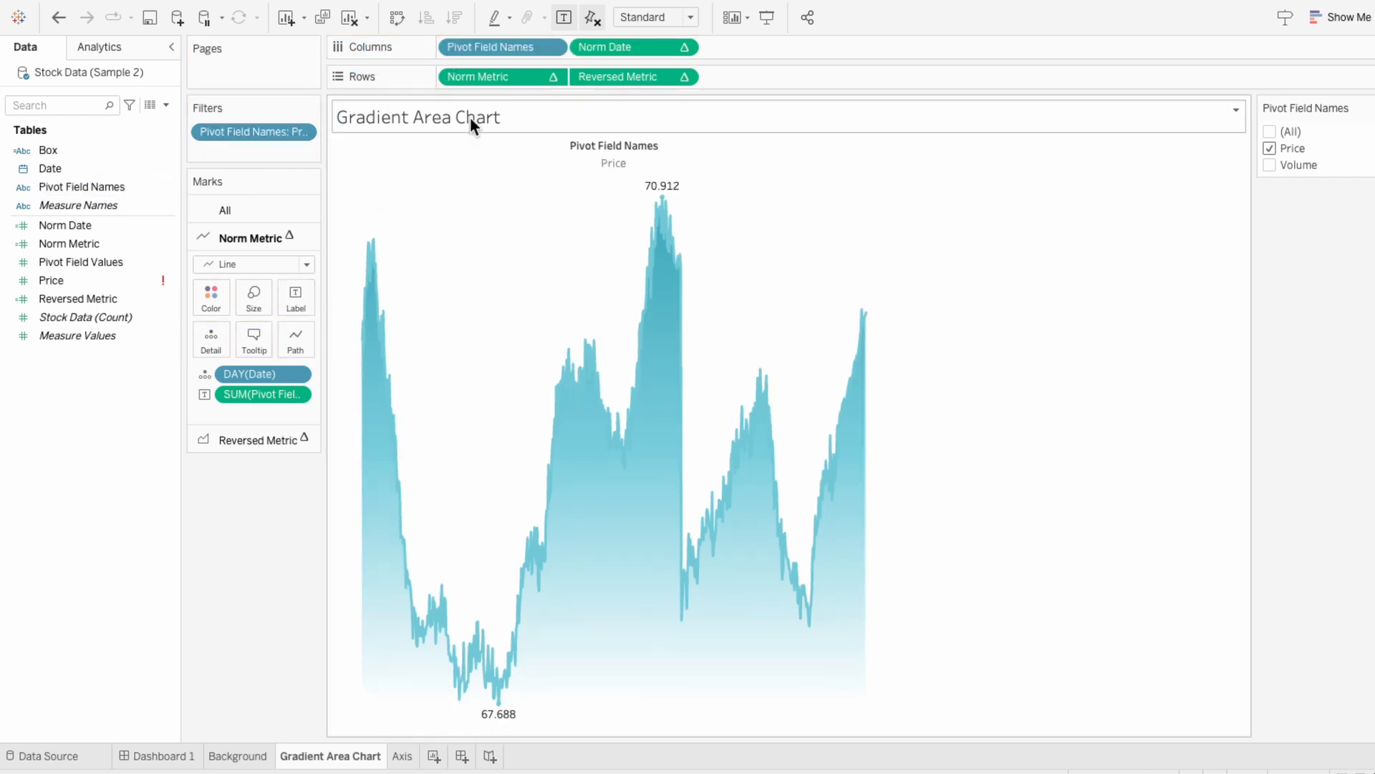
right_click(484, 146)
left_click(498, 173)
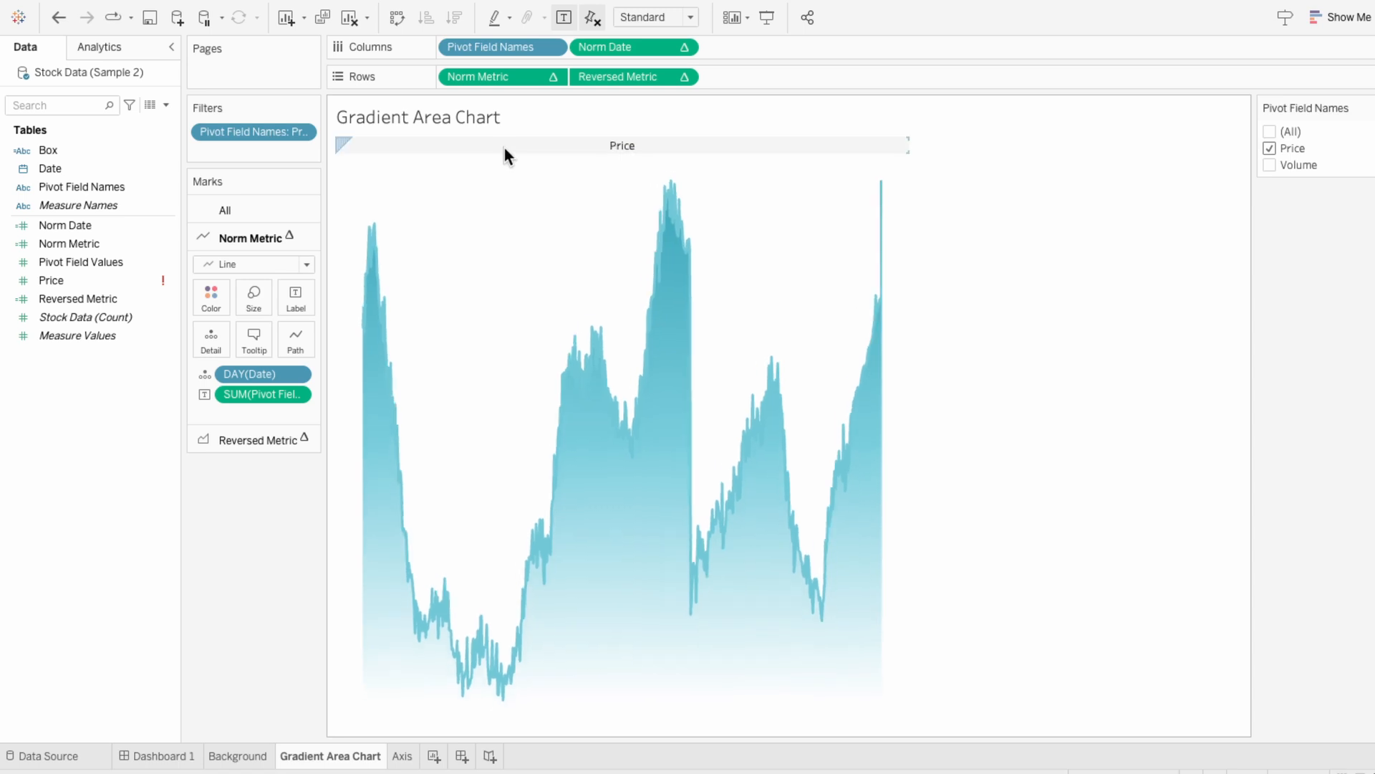
right_click(503, 146)
left_click(532, 249)
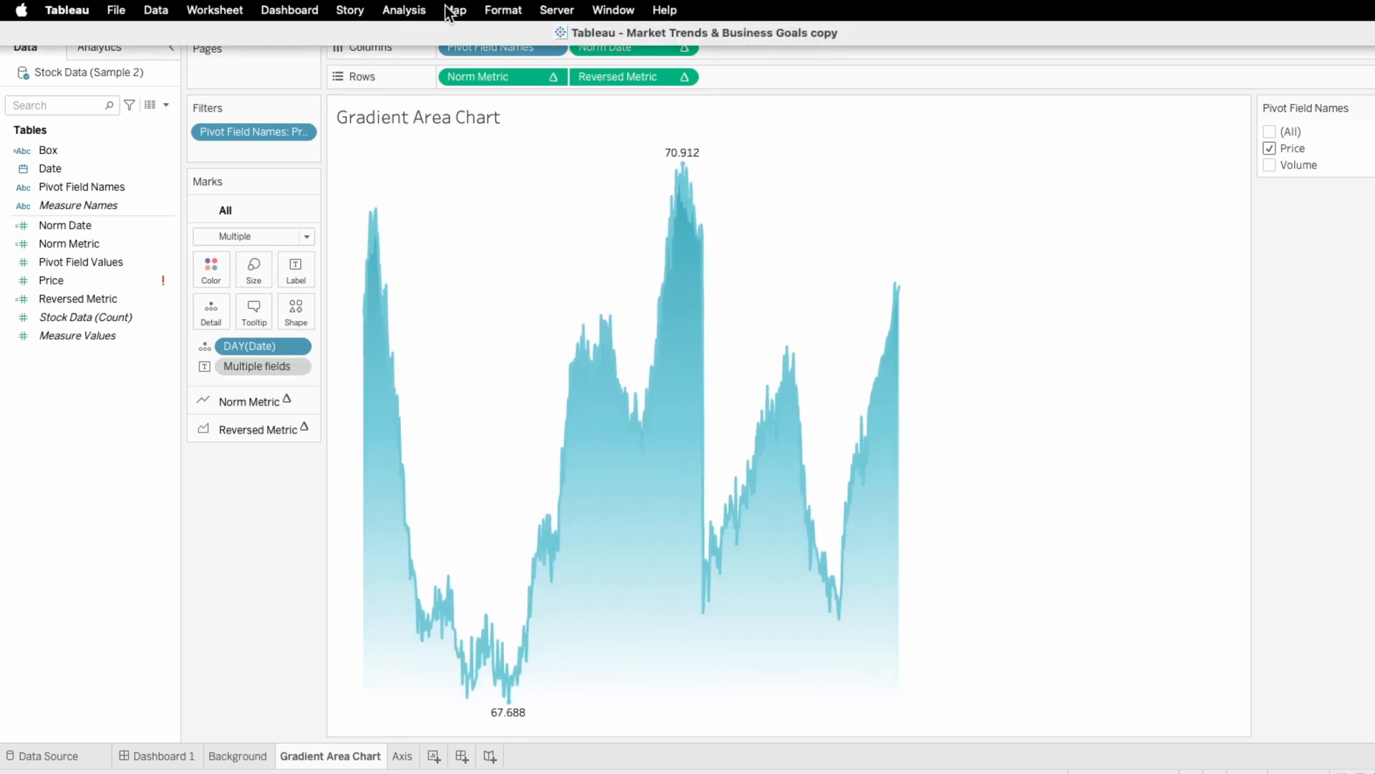
Step: Edit the Teal Gradient Background image so it only shows when Pivot Field Names is Price
left_click(454, 10)
mouse_move(453, 49)
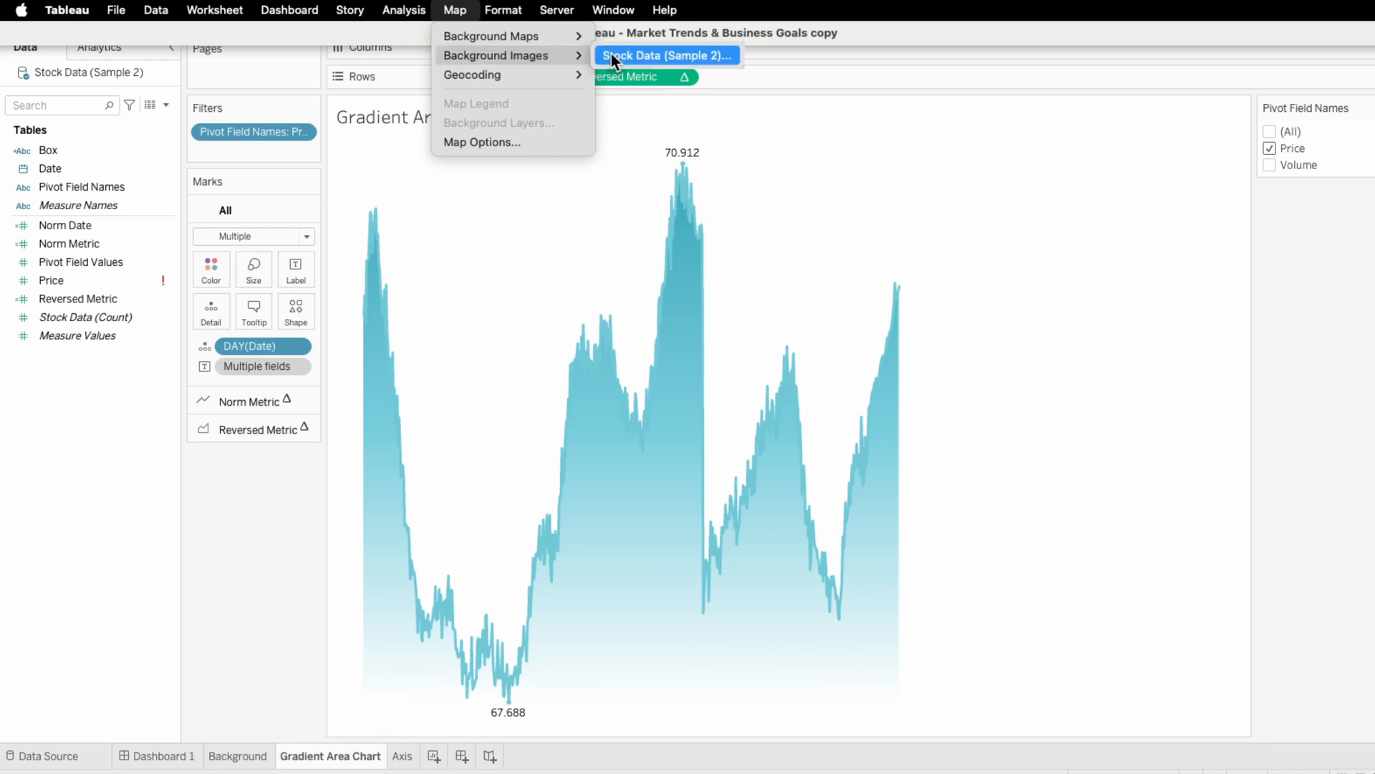
left_click(612, 55)
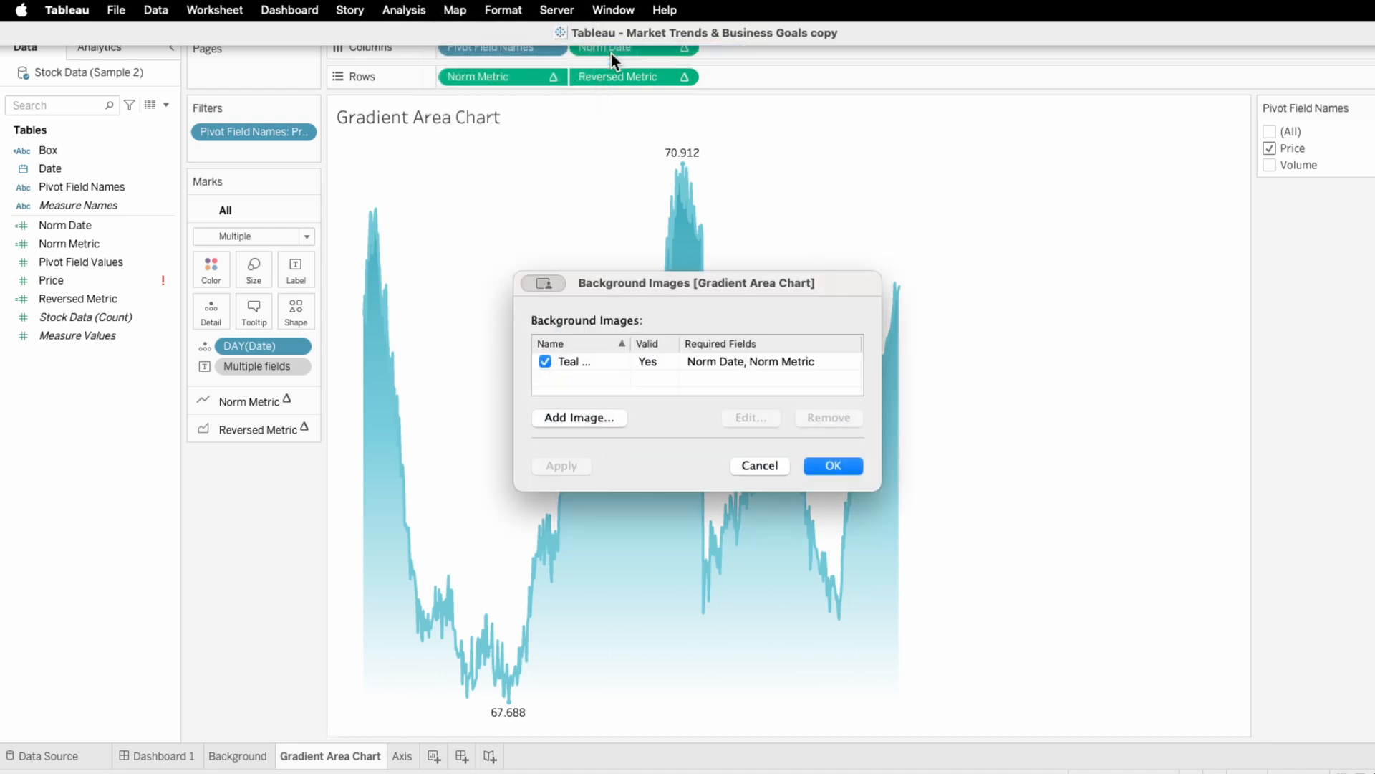
left_click(688, 363)
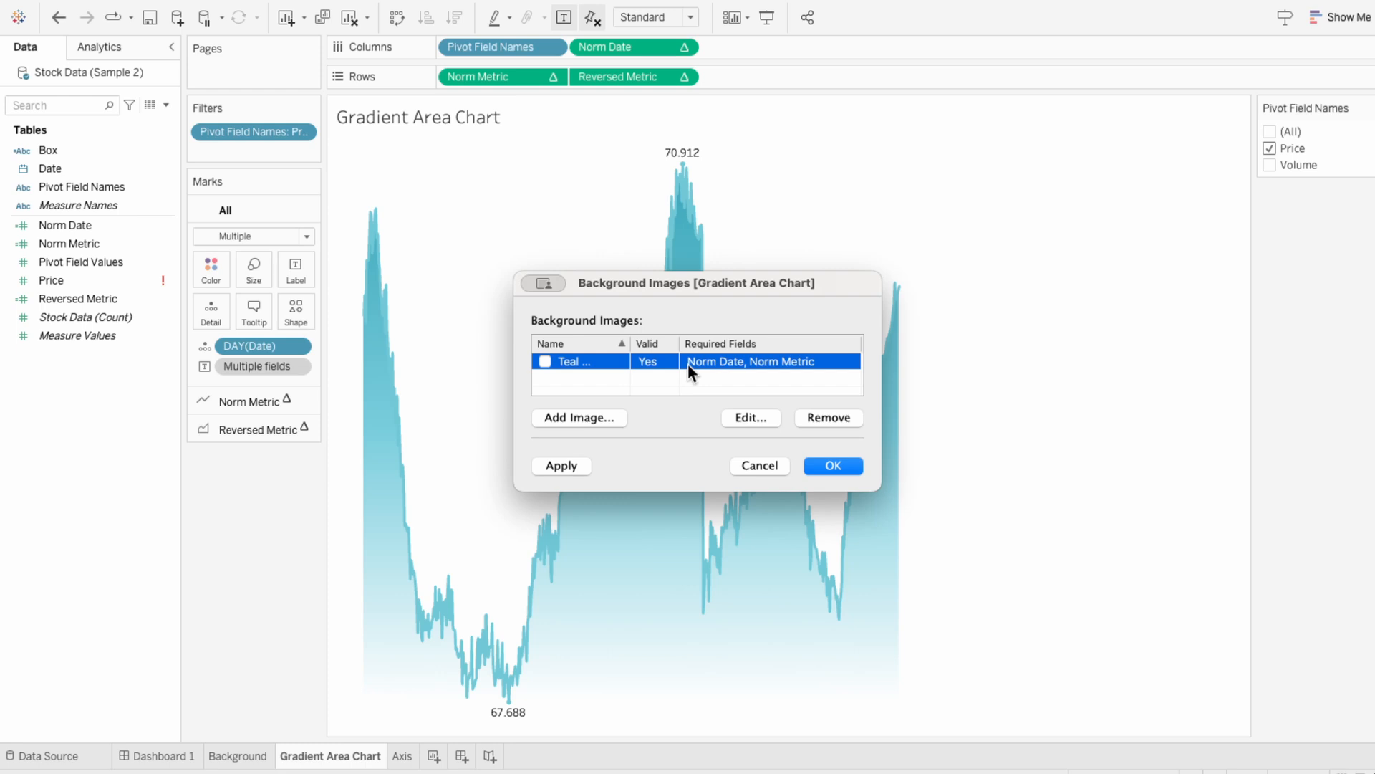
left_click(749, 416)
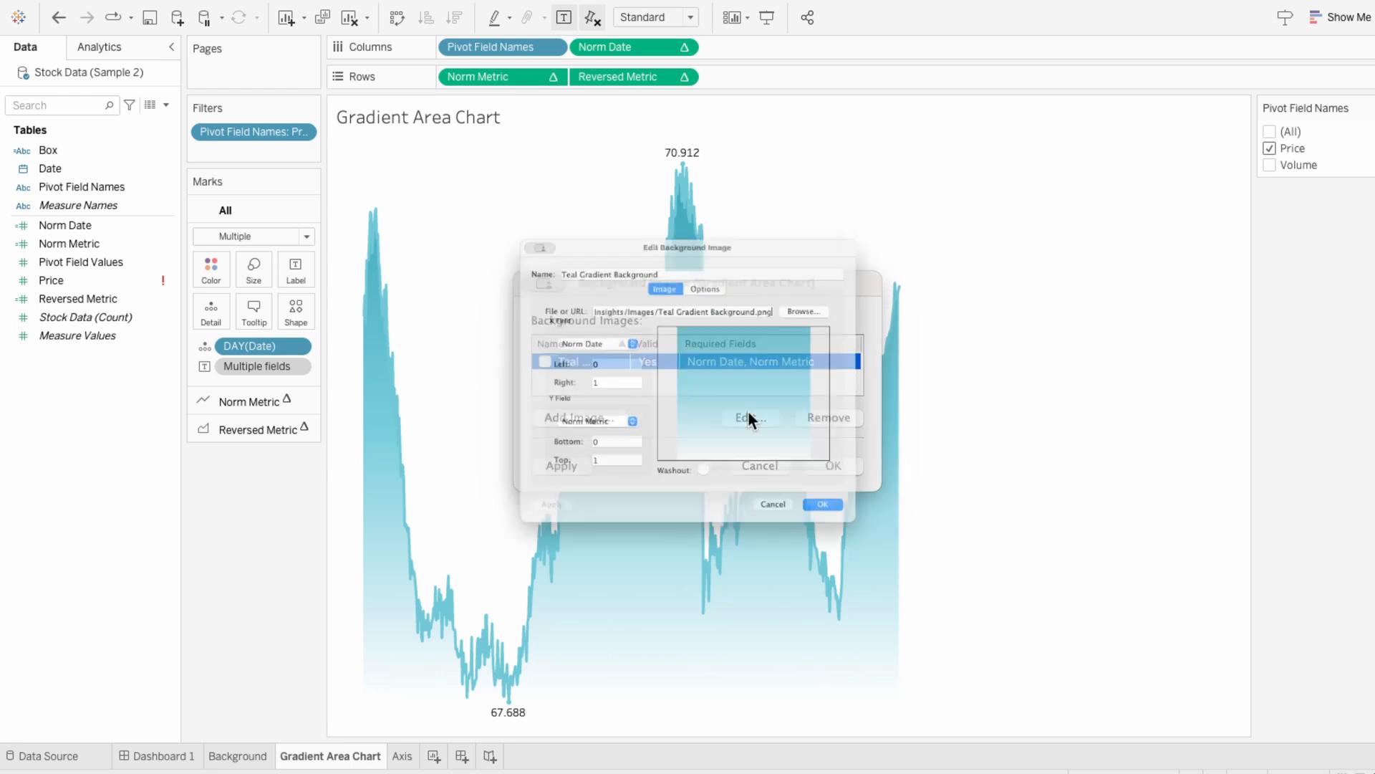
left_click(719, 247)
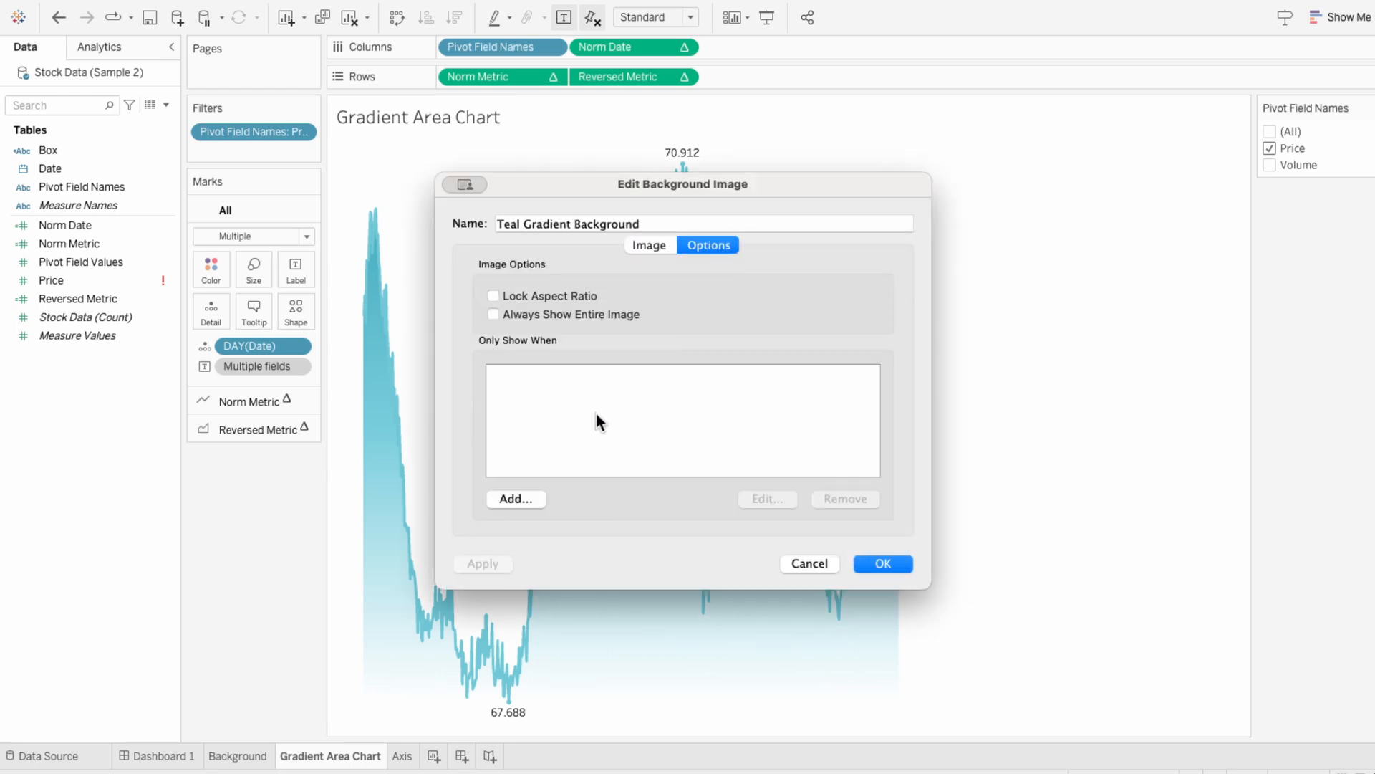
left_click(511, 498)
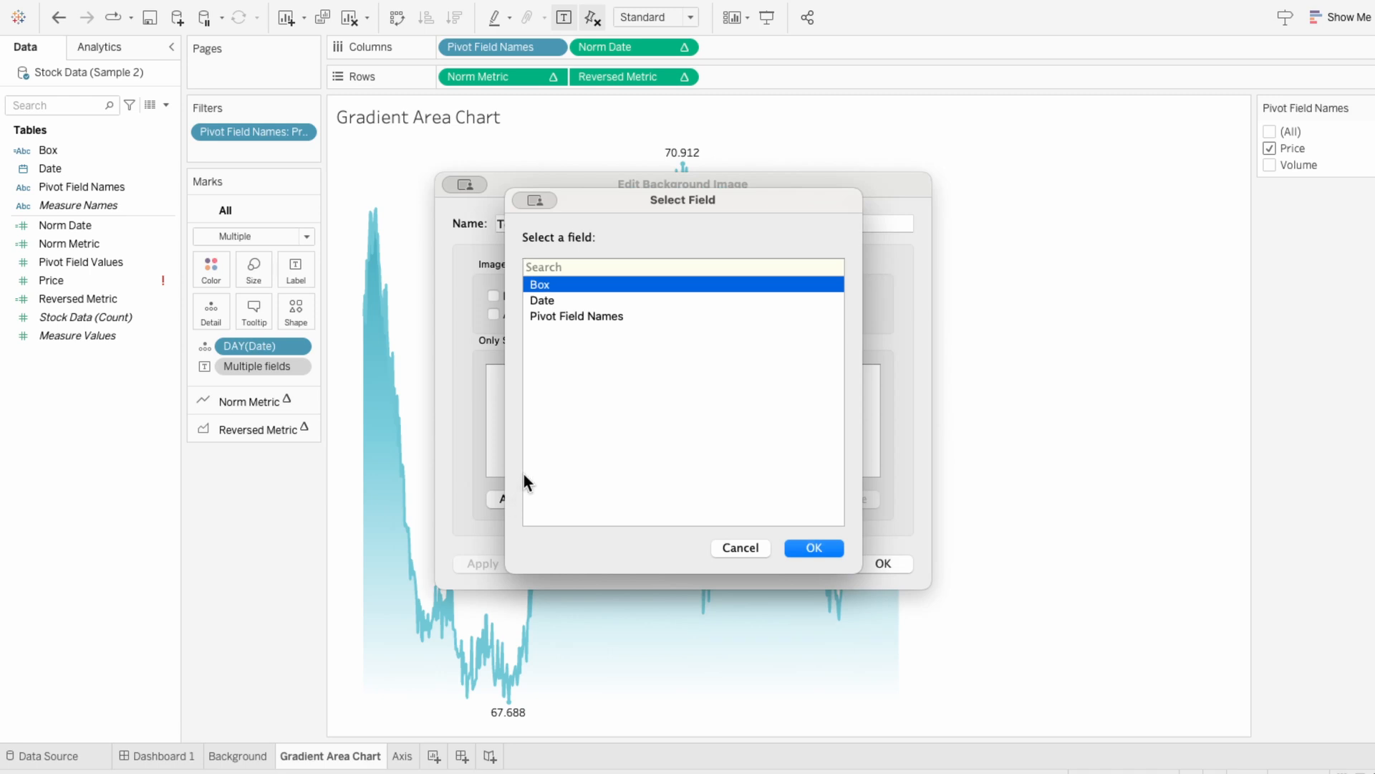
left_click(573, 316)
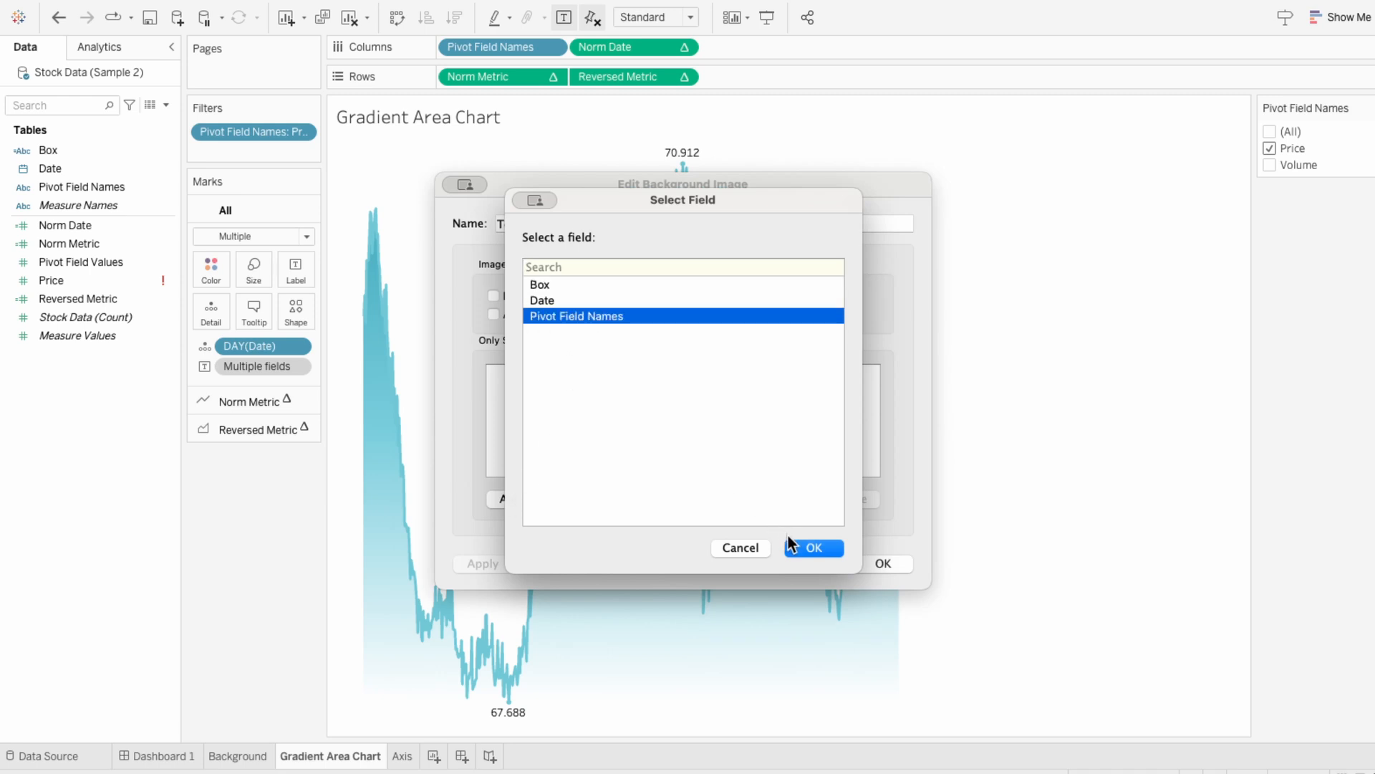
left_click(812, 548)
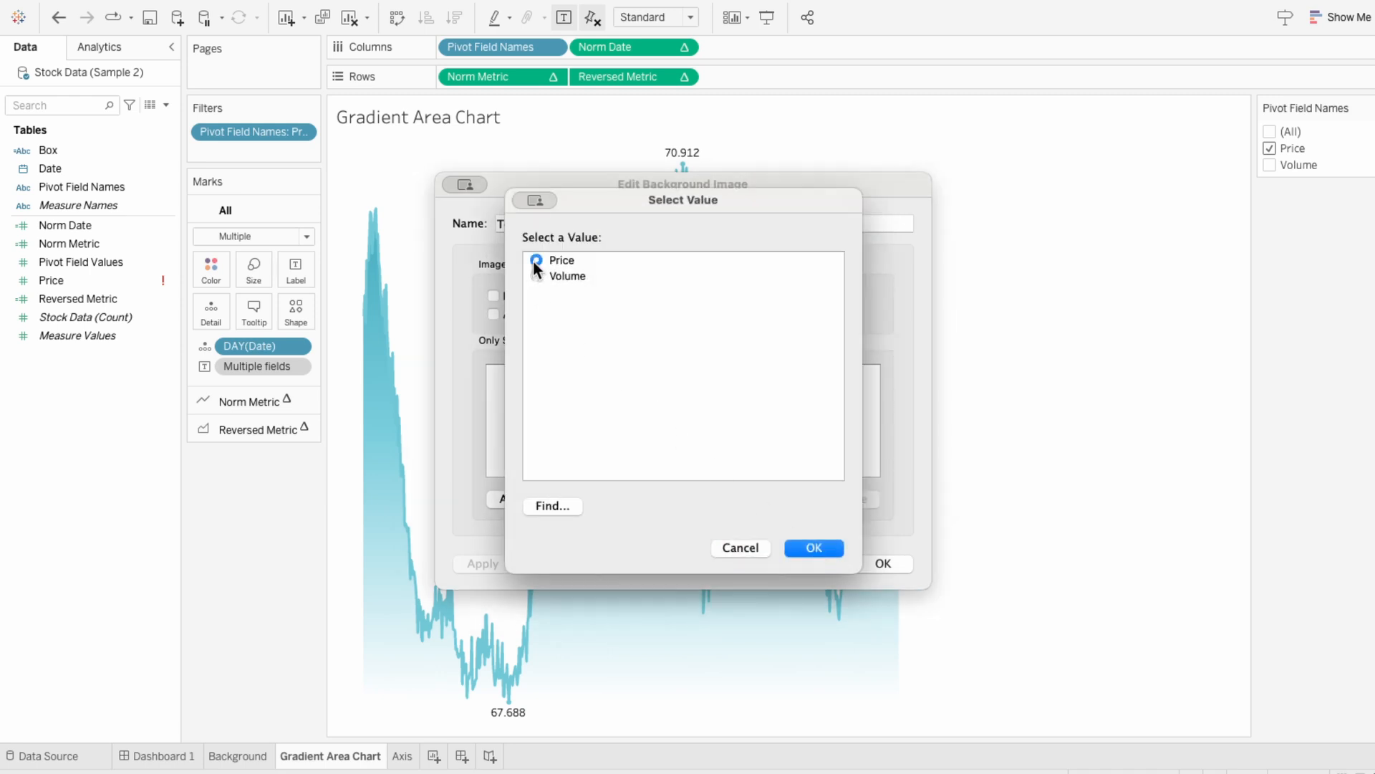
left_click(808, 547)
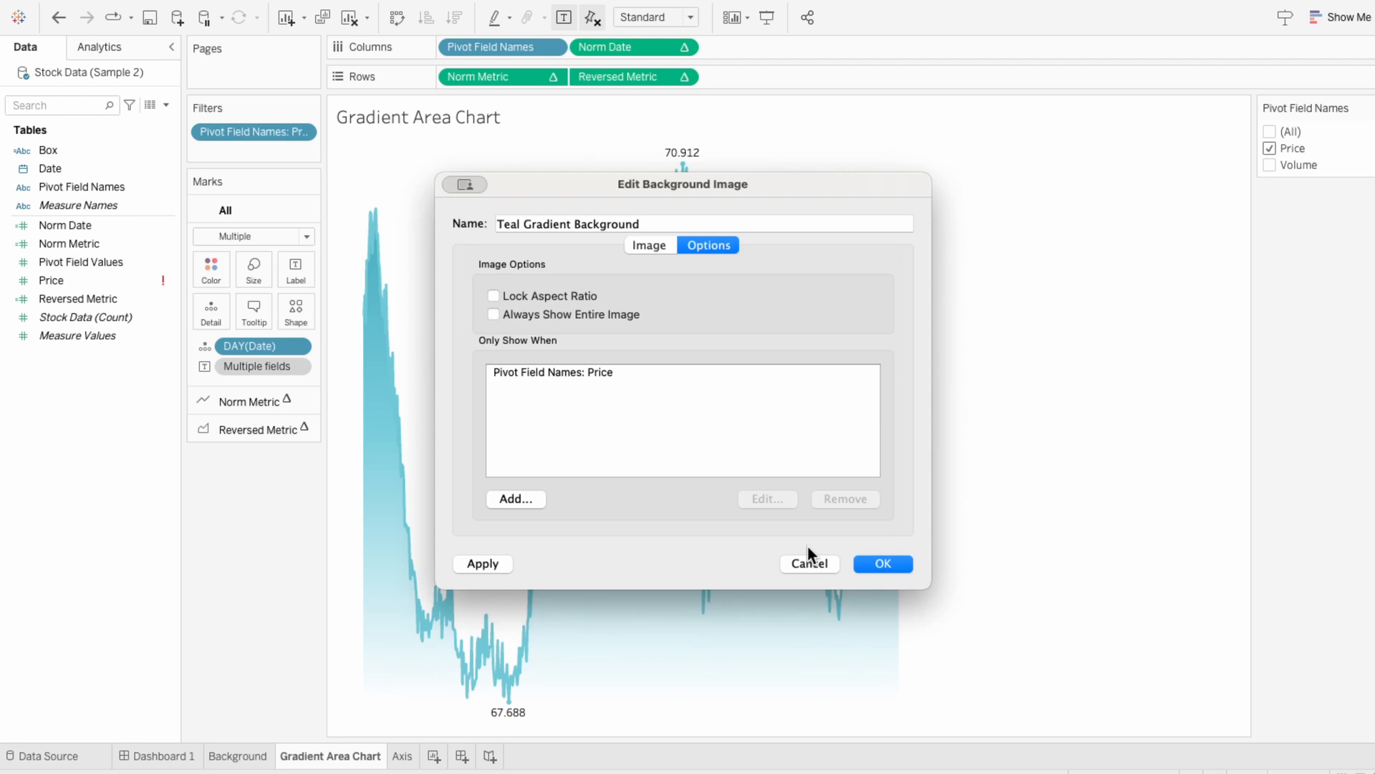
left_click(884, 563)
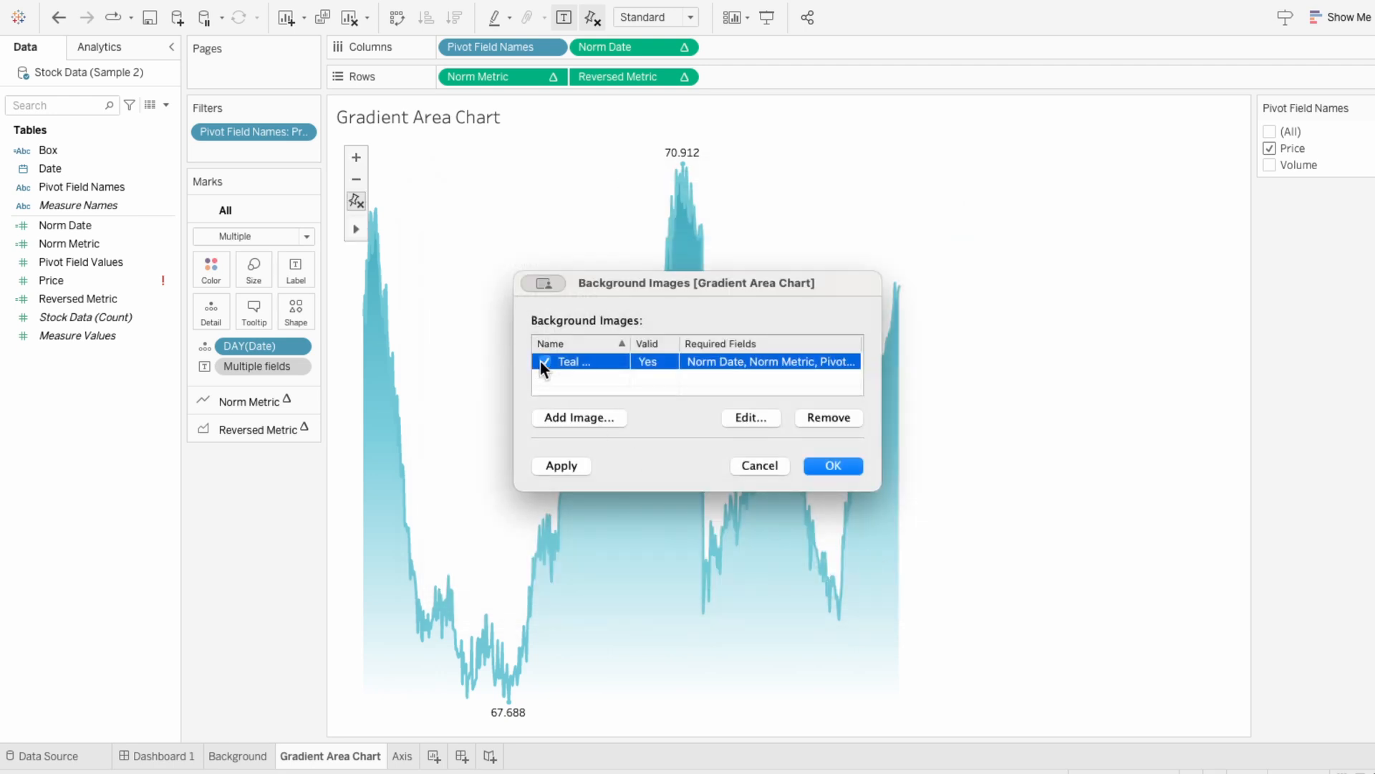
Step: Add Teal Green Gradient Background.png as a background image, mapping Norm Date from 0 to 1 and Norm Metric from 0 to 1
left_click(604, 414)
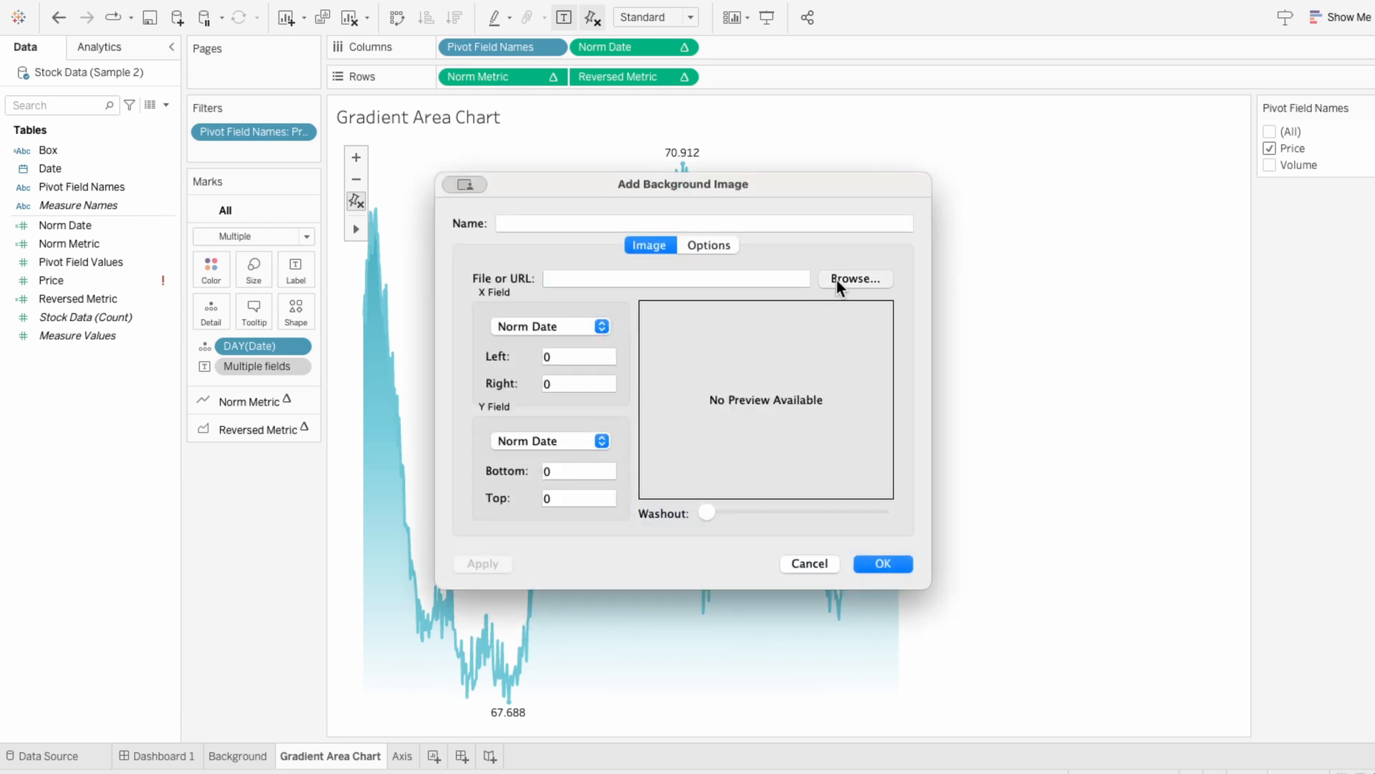
left_click(837, 281)
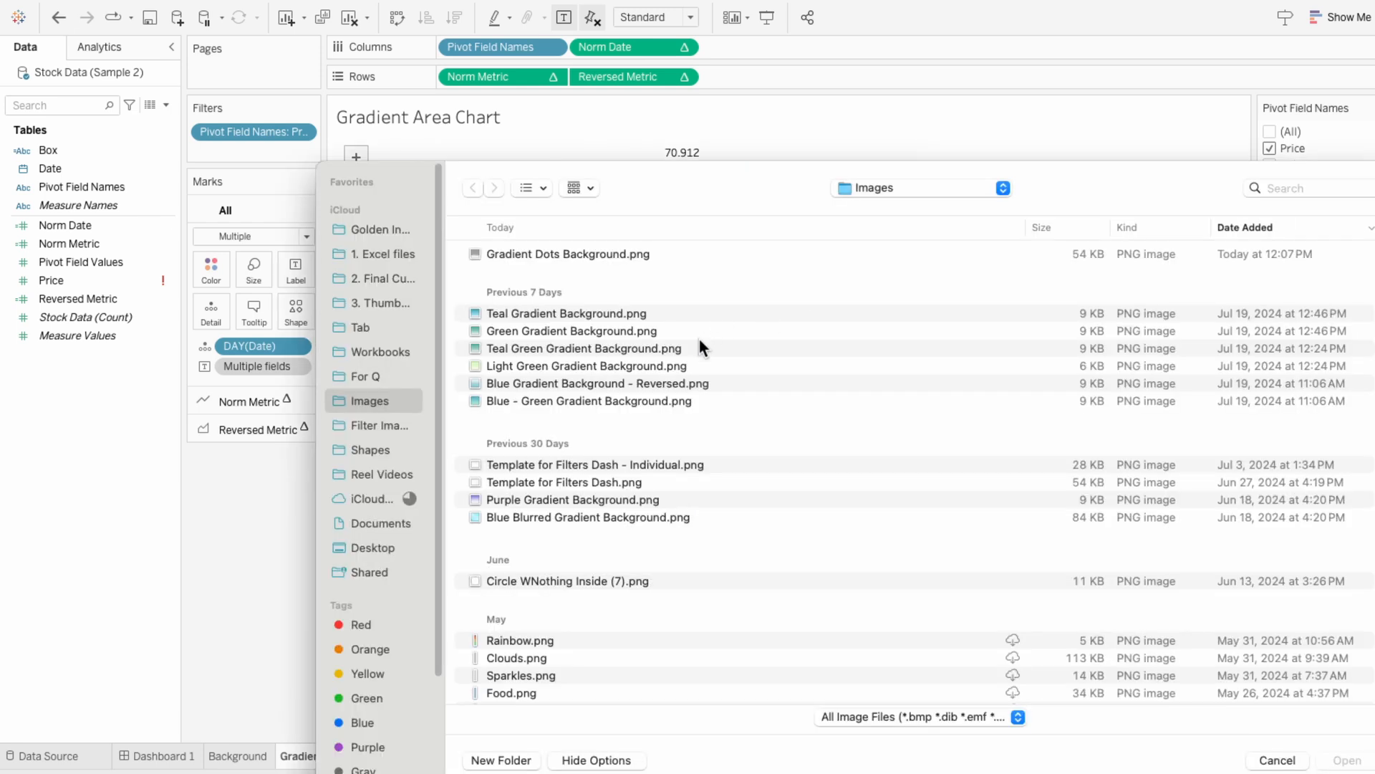
double_click(698, 341)
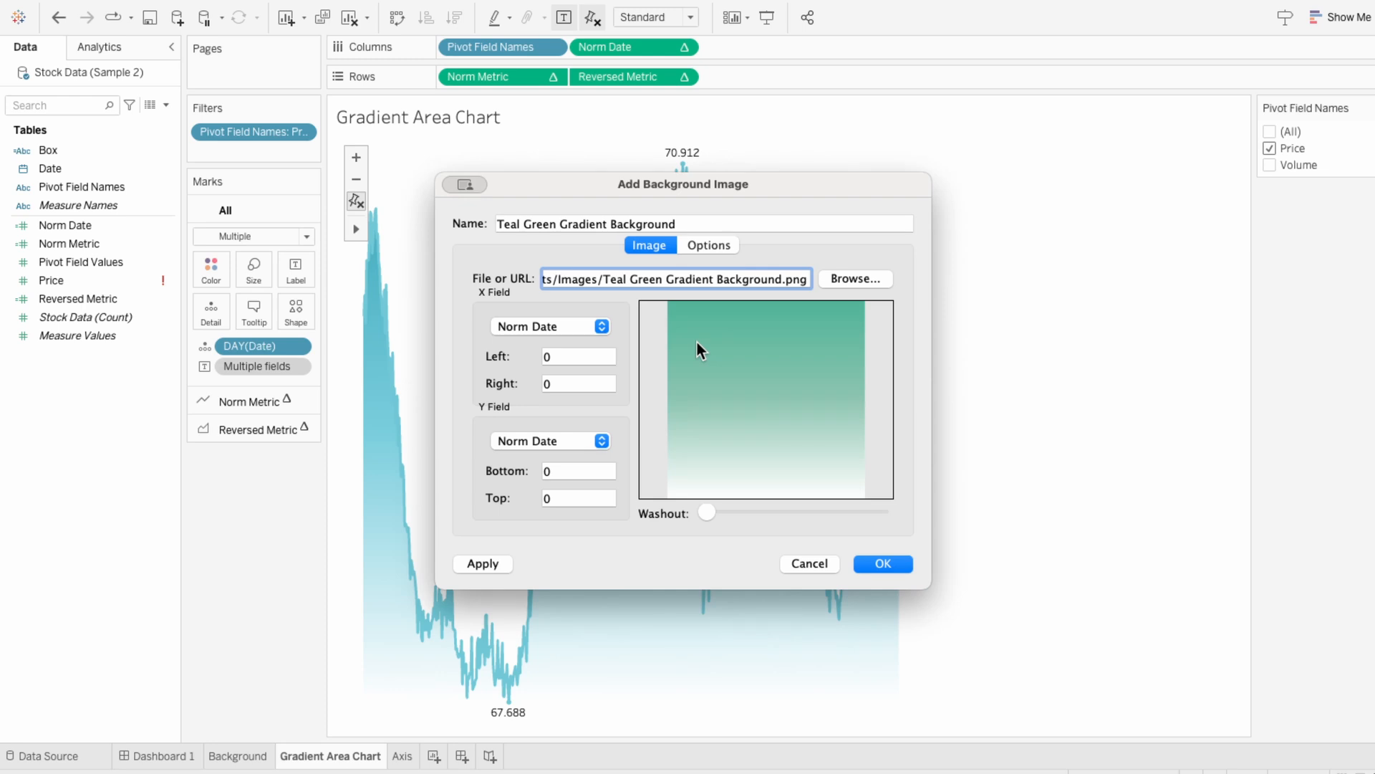
left_click(557, 383)
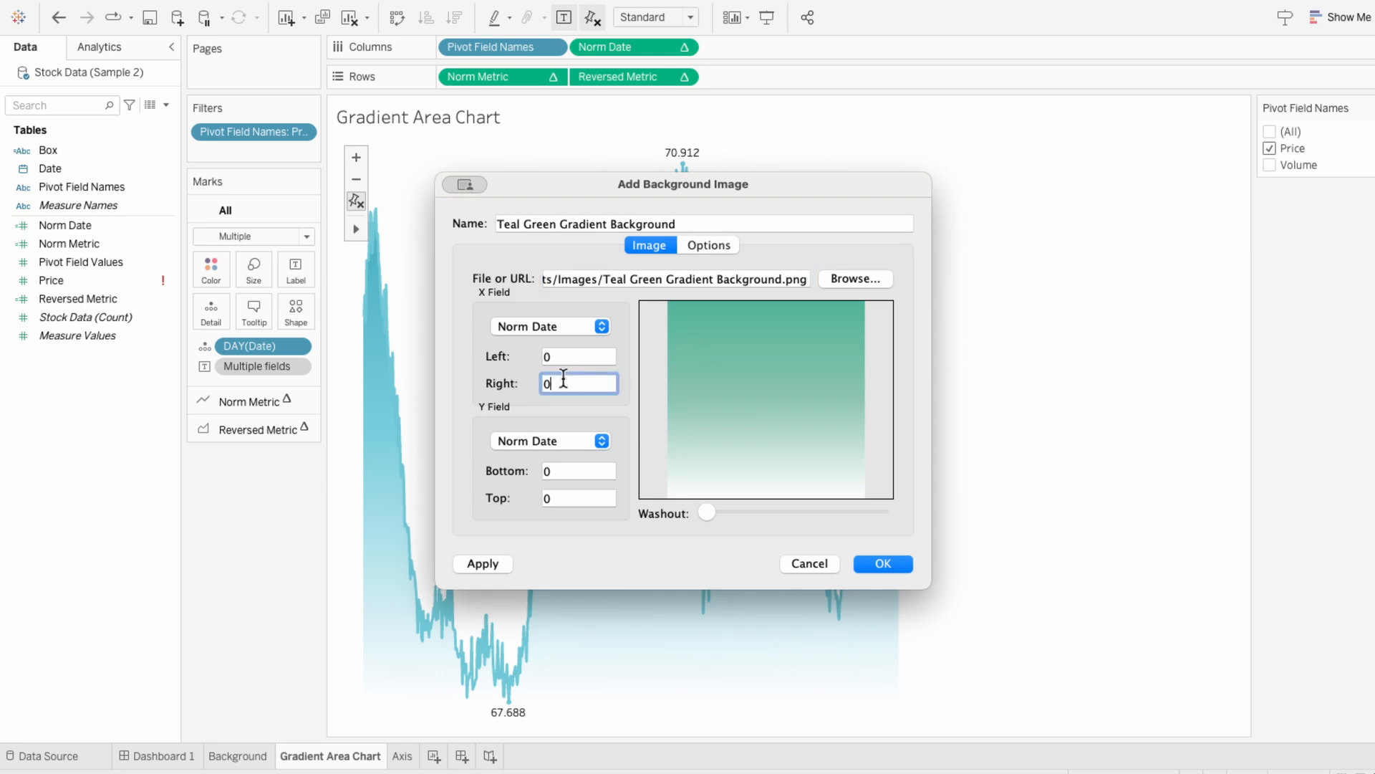
left_click(579, 441)
left_click(565, 462)
left_click(564, 494)
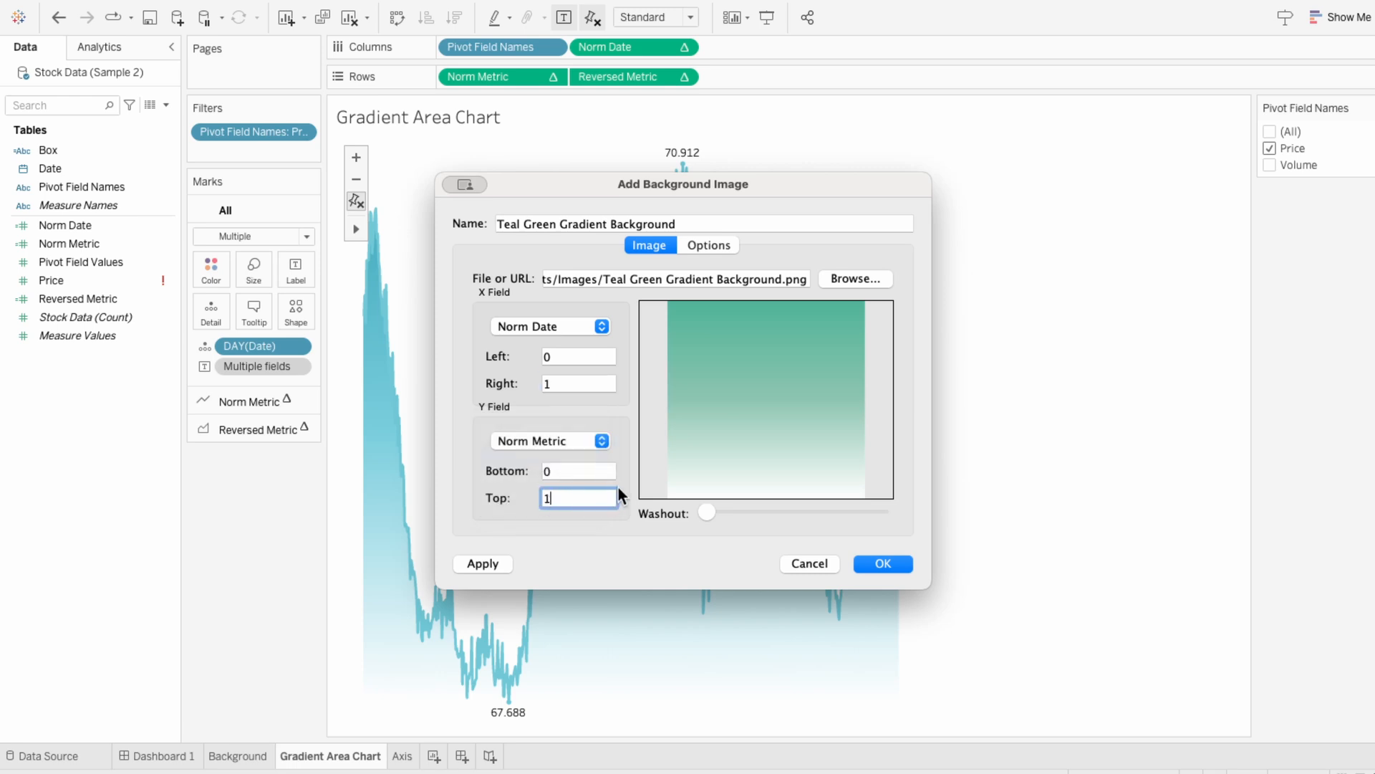
Step: Show the Teal Green Gradient Background only when Pivot Field Names is Volume, and save the background image settings
left_click(709, 246)
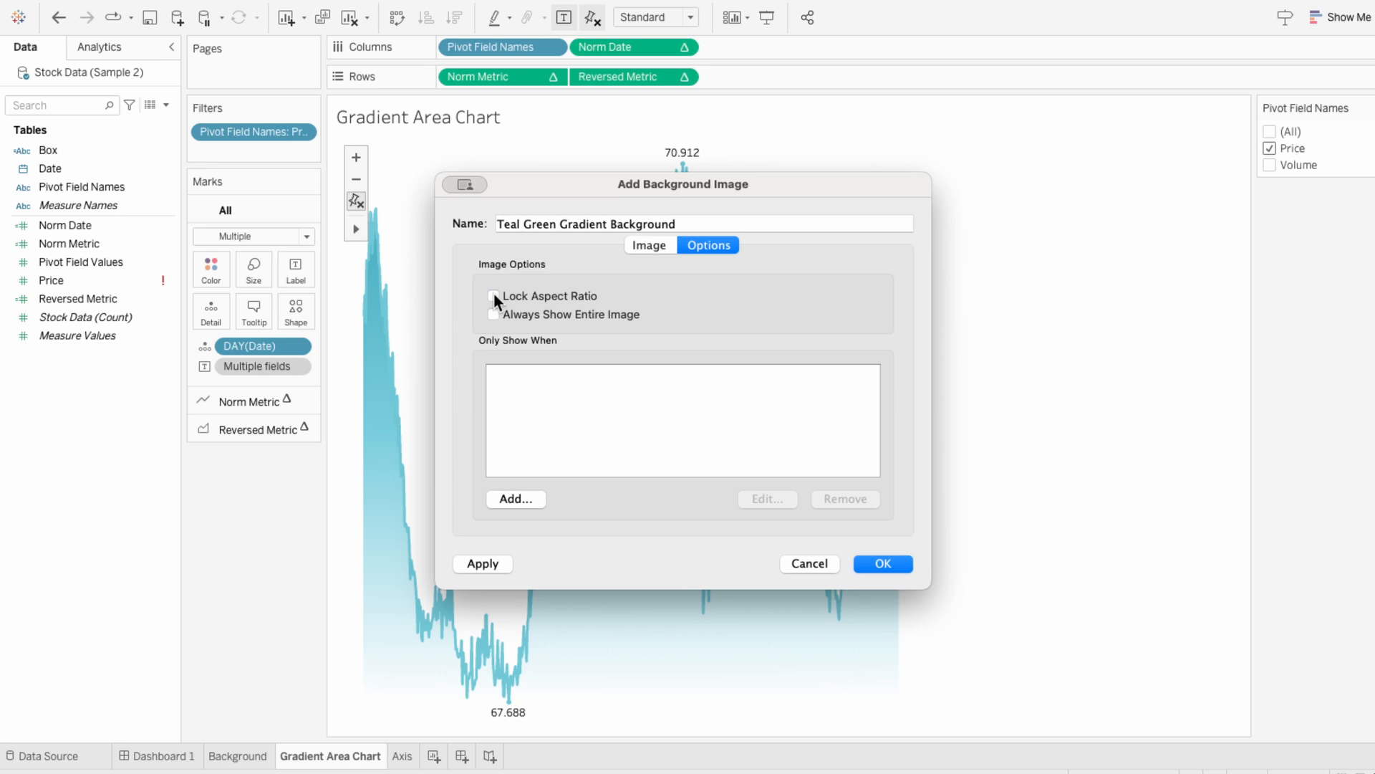
left_click(526, 496)
left_click(580, 316)
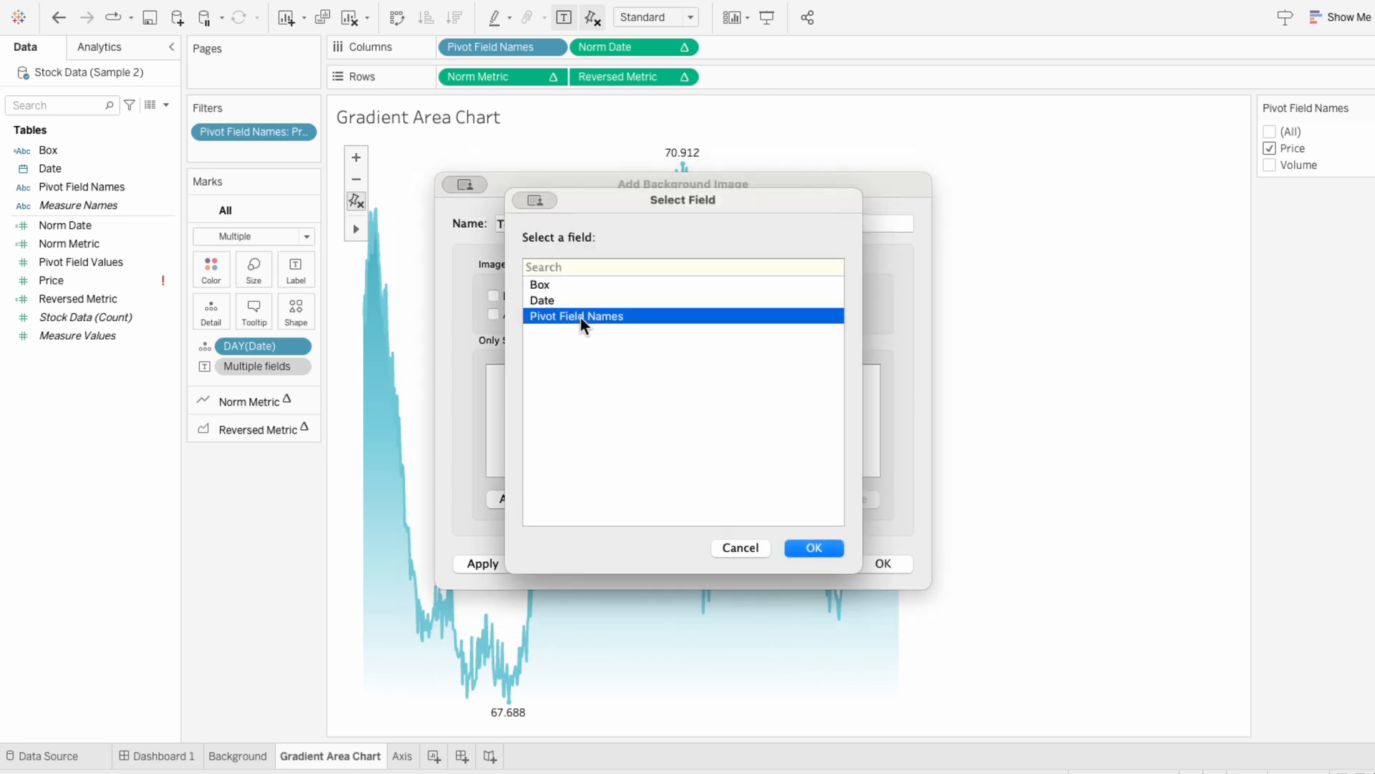
left_click(818, 546)
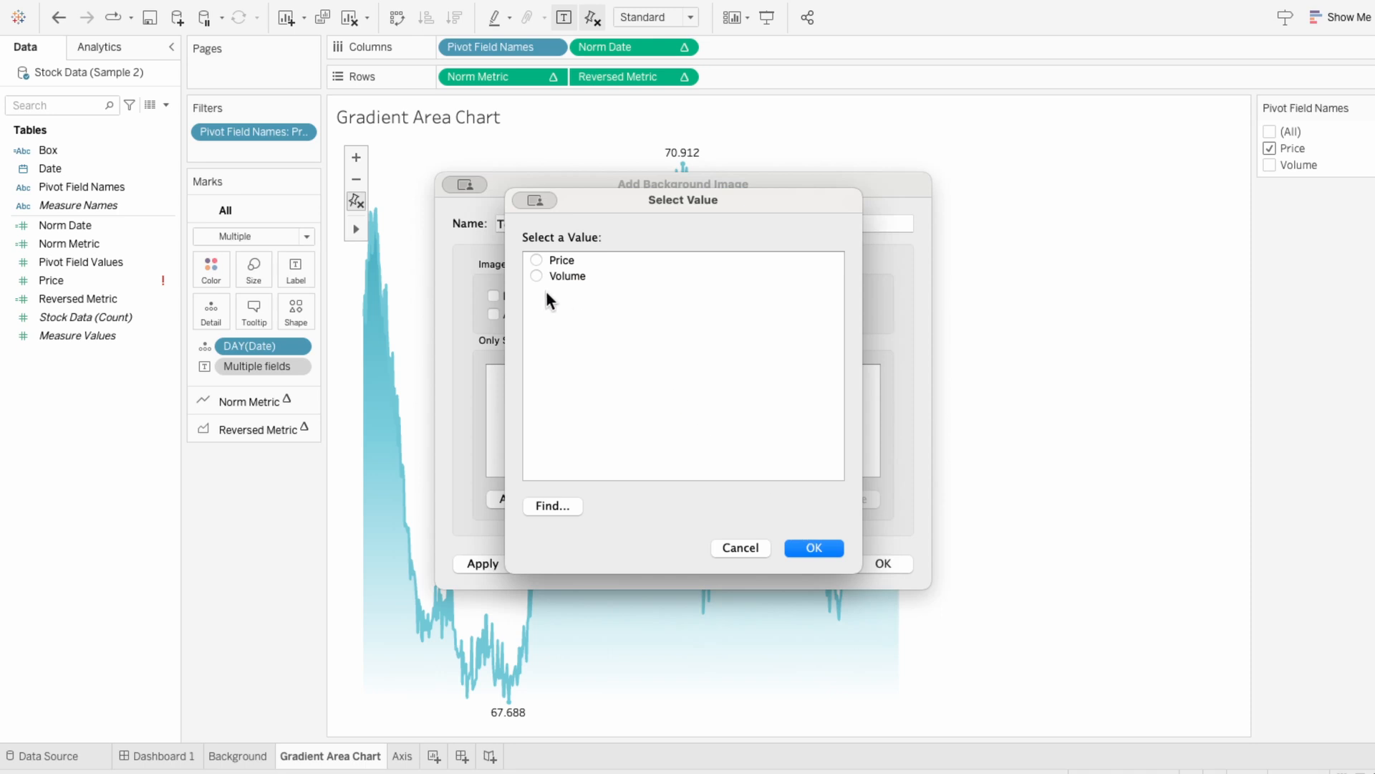
left_click(814, 548)
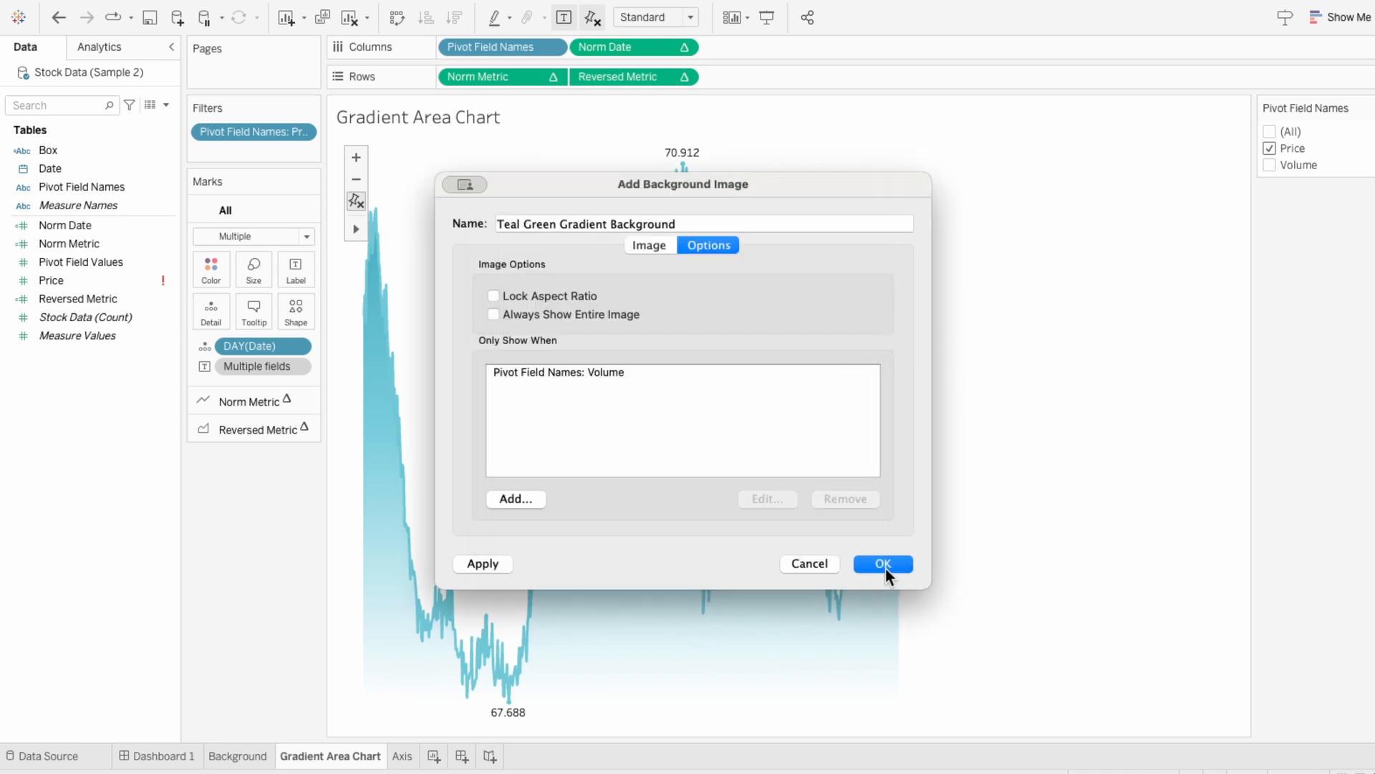
left_click(883, 565)
left_click(832, 466)
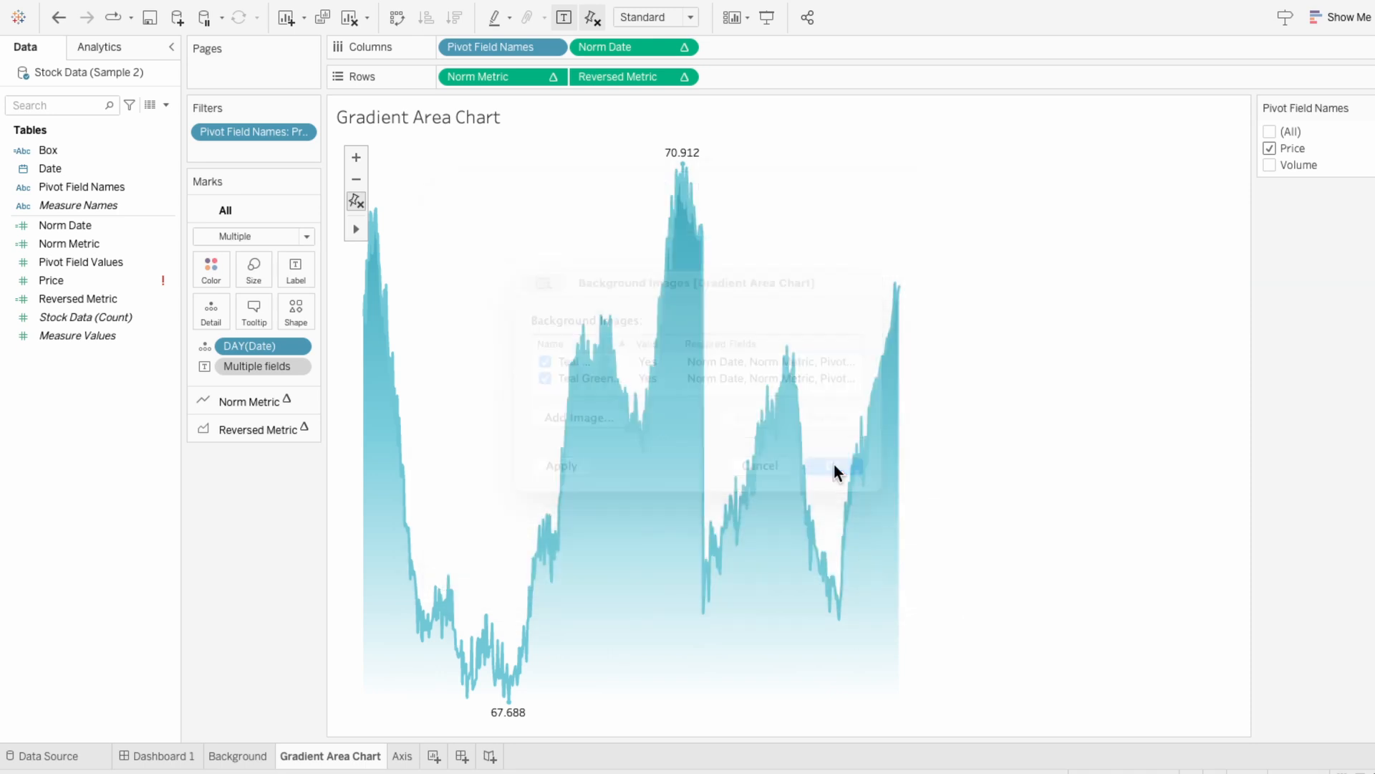
Step: Test the conditional backgrounds by switching the Pivot Field Names filter between Price and Volume, leaving only Volume selected
left_click(1270, 148)
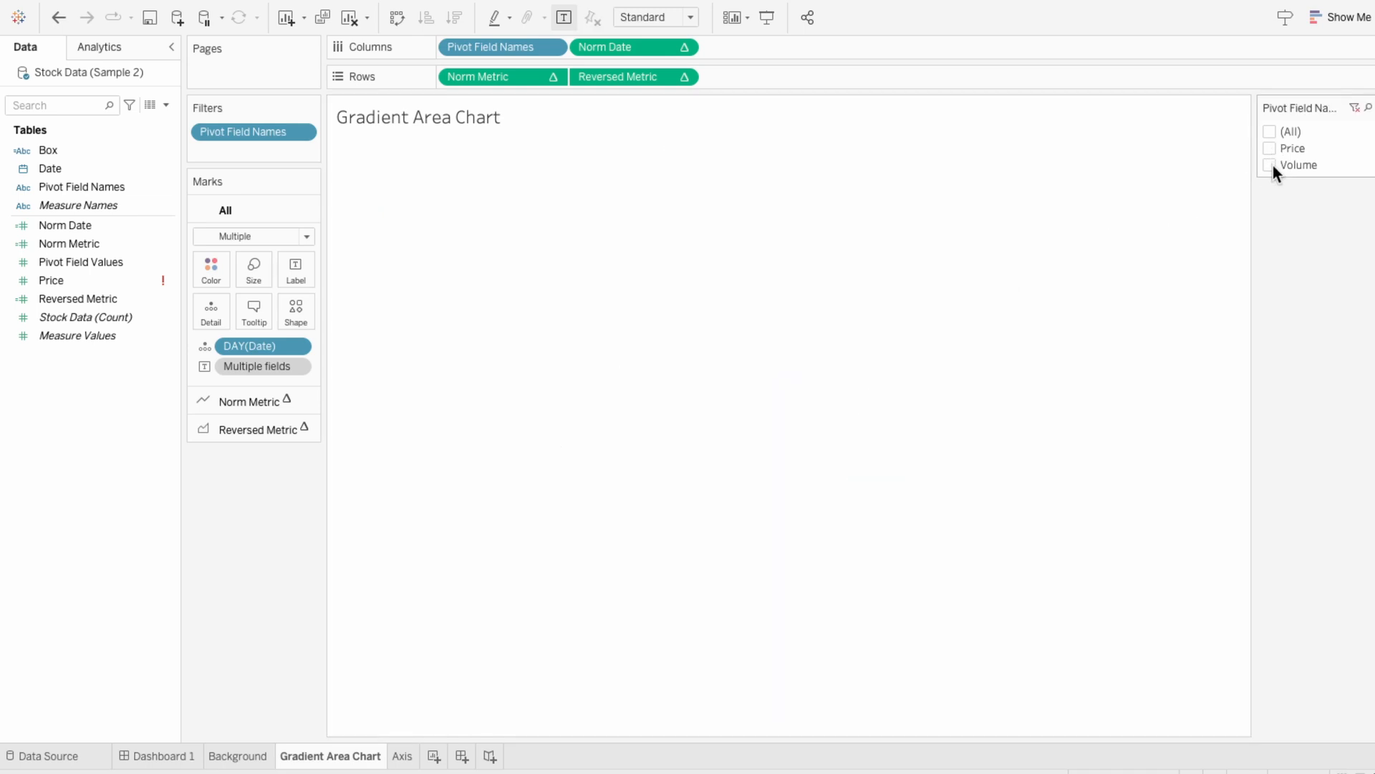
left_click(1271, 165)
left_click(1271, 166)
left_click(1269, 149)
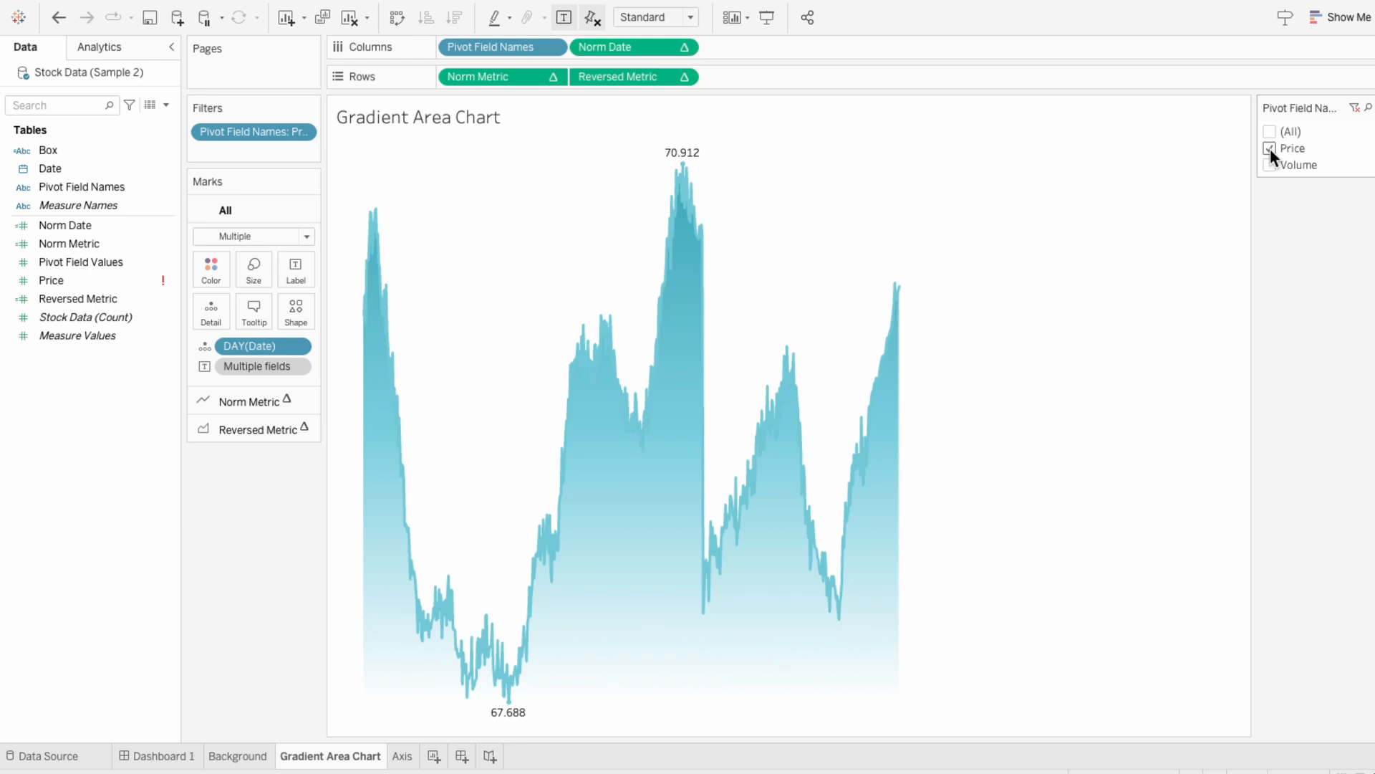
left_click(1270, 149)
left_click(1270, 164)
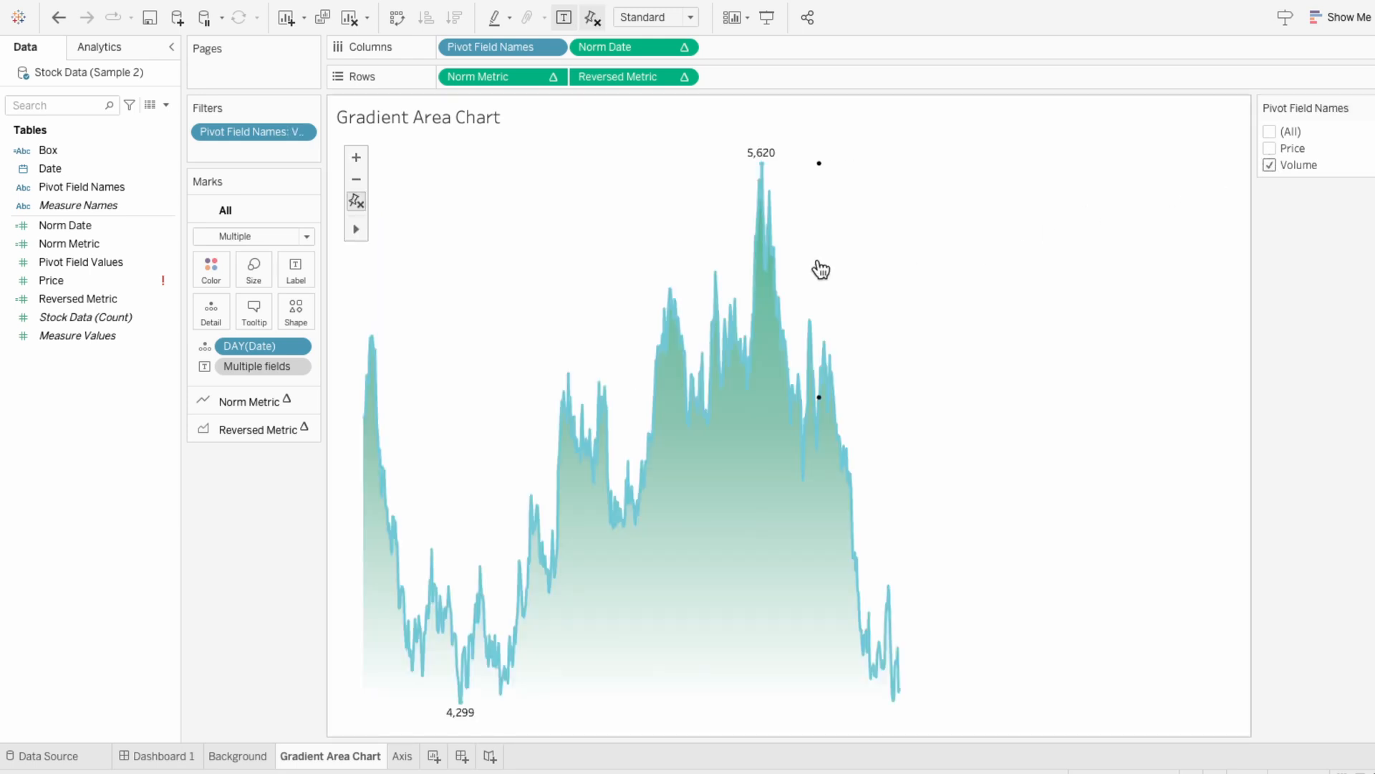
mouse_move(757, 233)
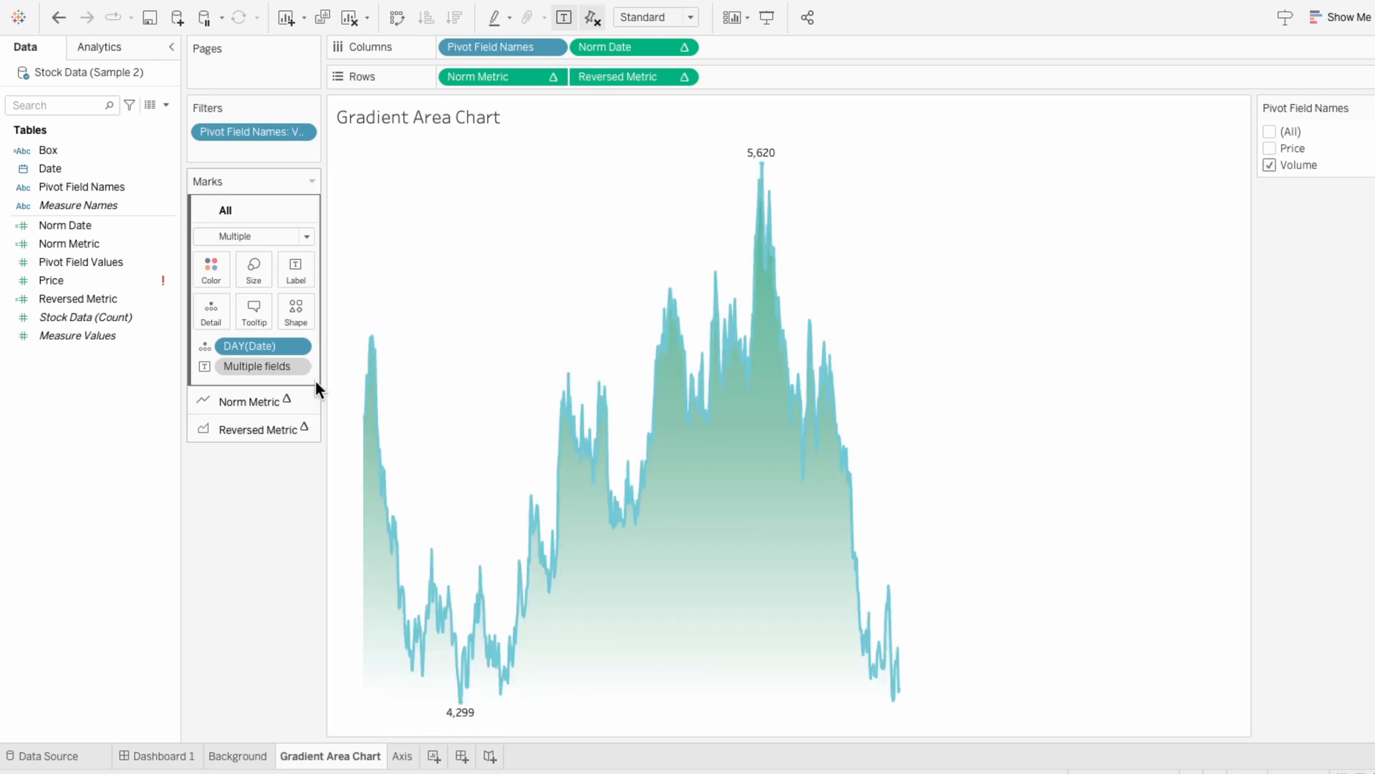
Step: Color the Norm Metric line by Pivot Field Names
left_click(251, 405)
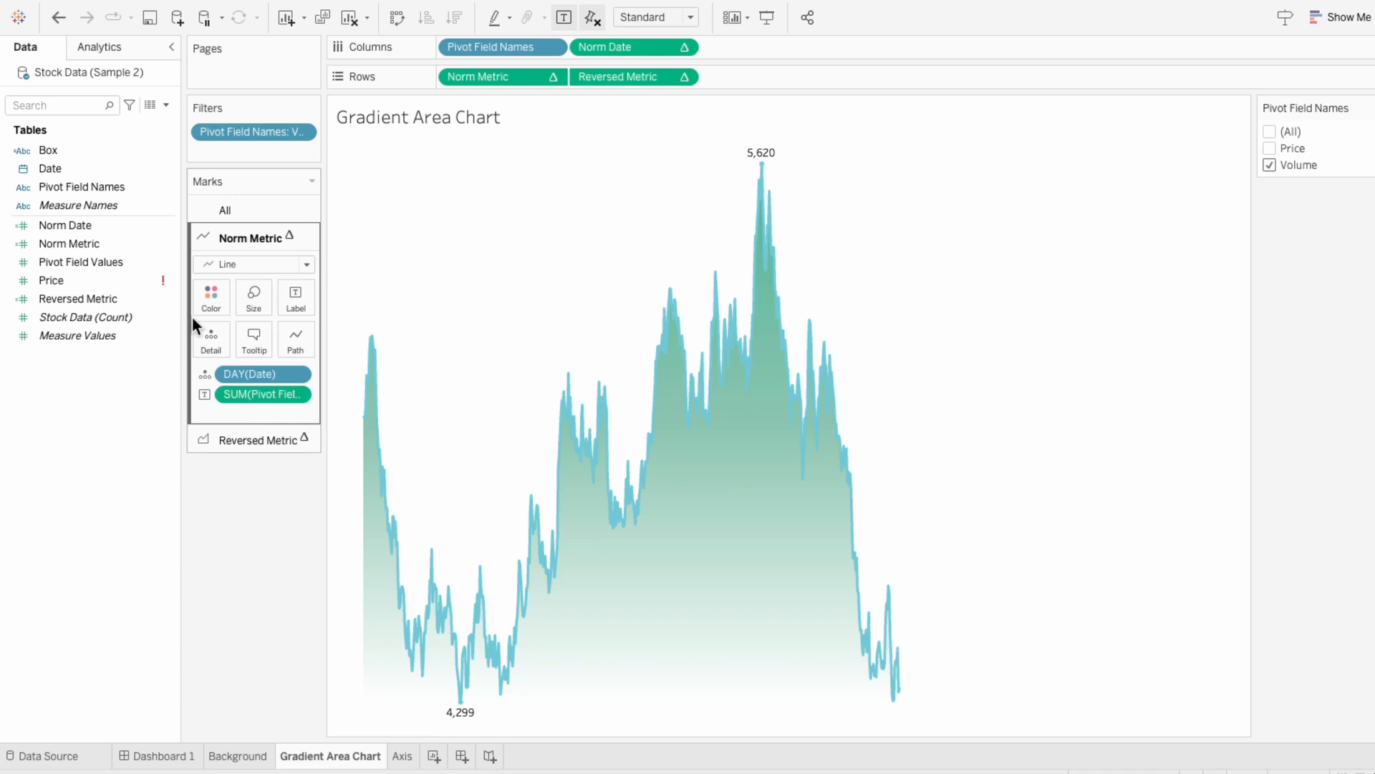
left_click_drag(108, 194, 238, 411)
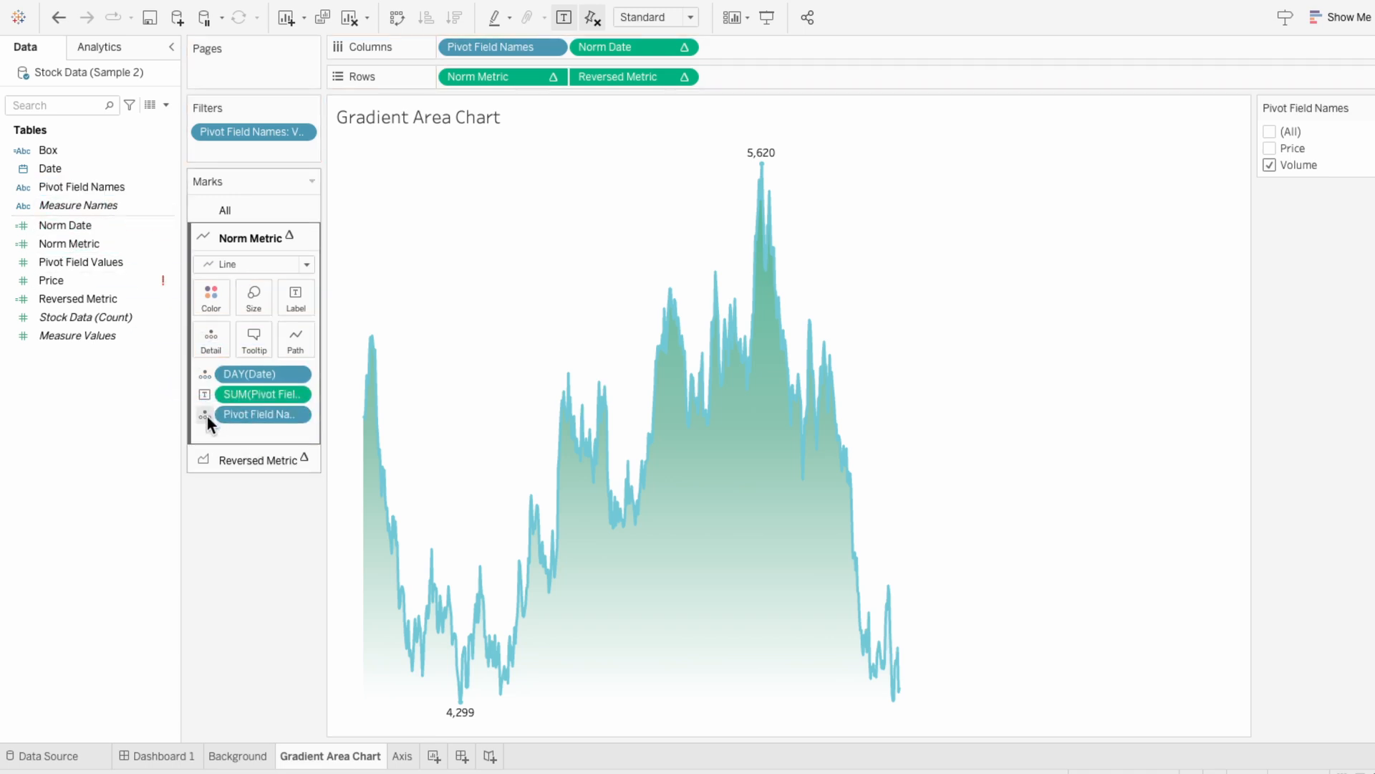
left_click(207, 415)
left_click(226, 432)
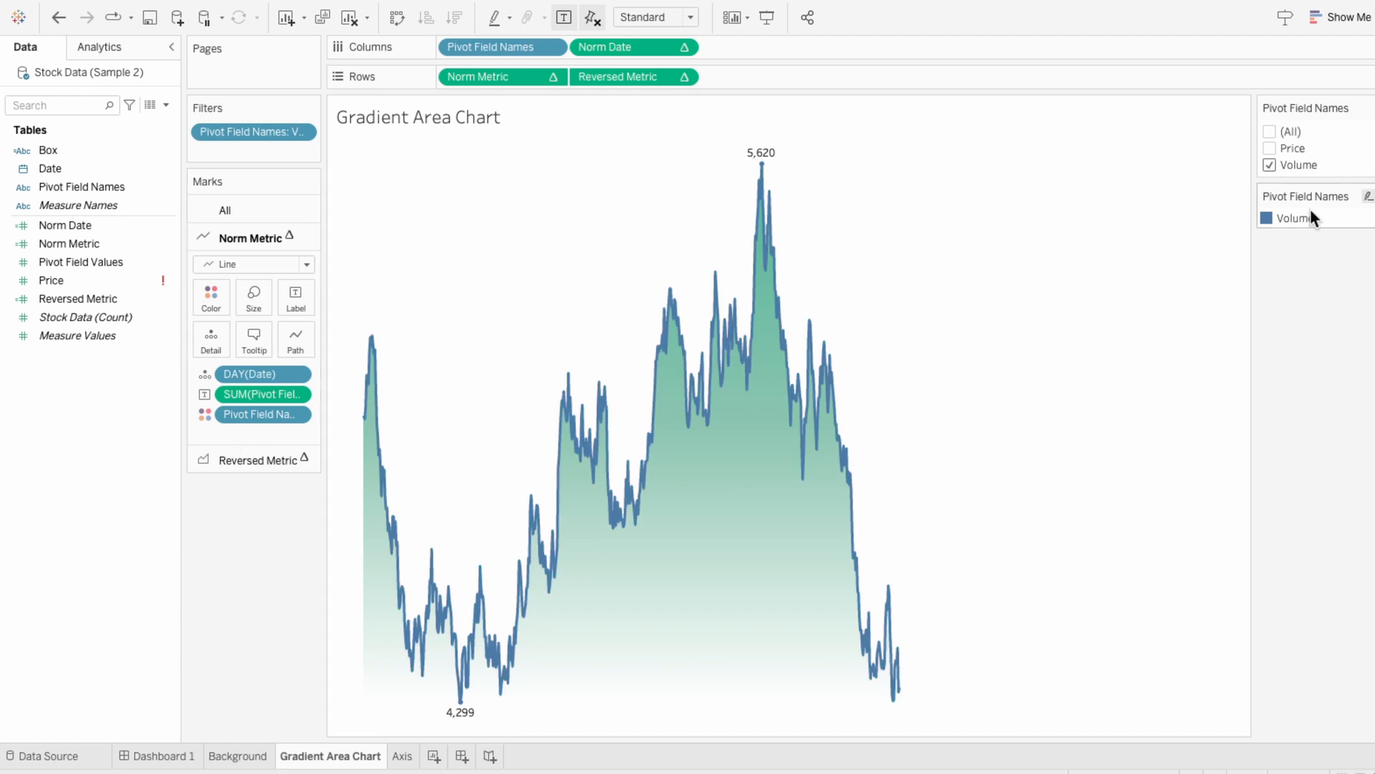
Step: Assign the green color from the UI palette to Volume
left_click(1368, 196)
left_click(1361, 213)
left_click(805, 255)
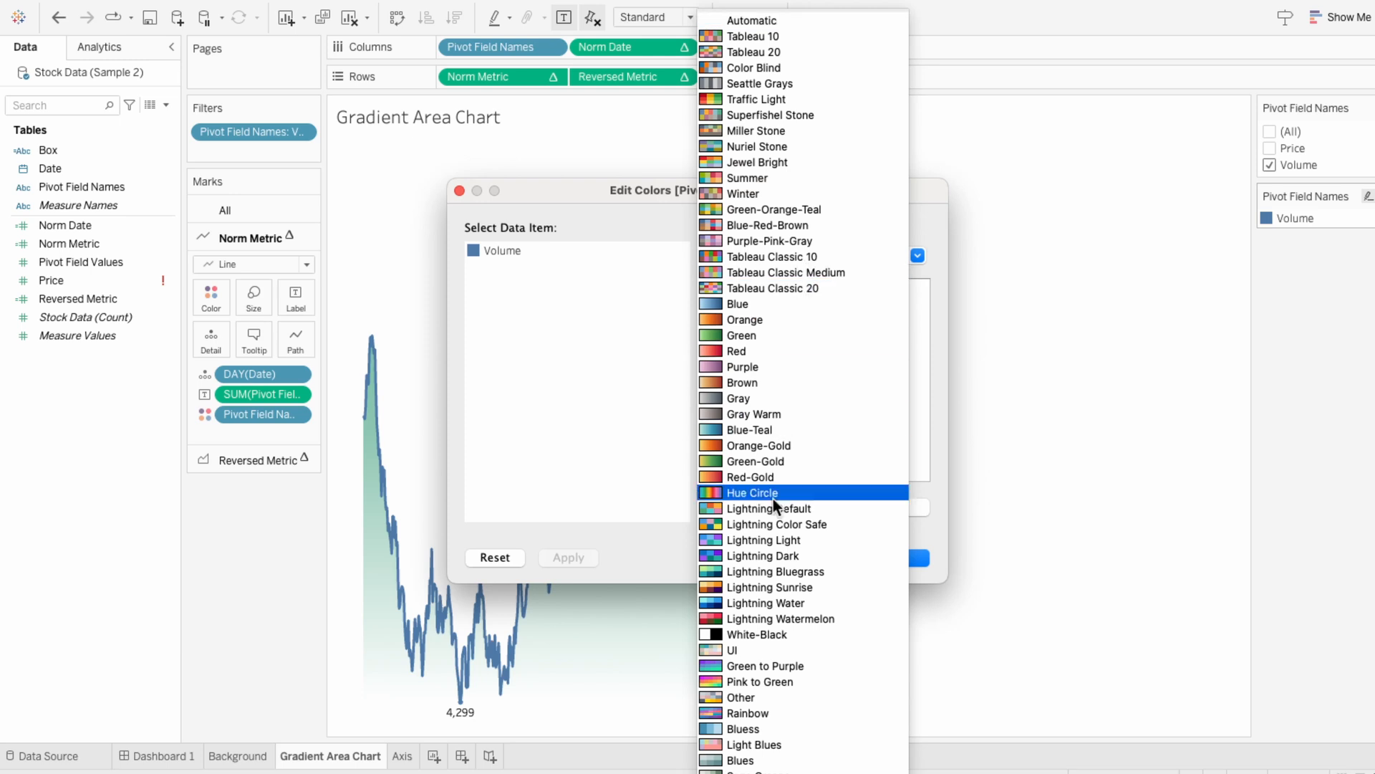
left_click(785, 649)
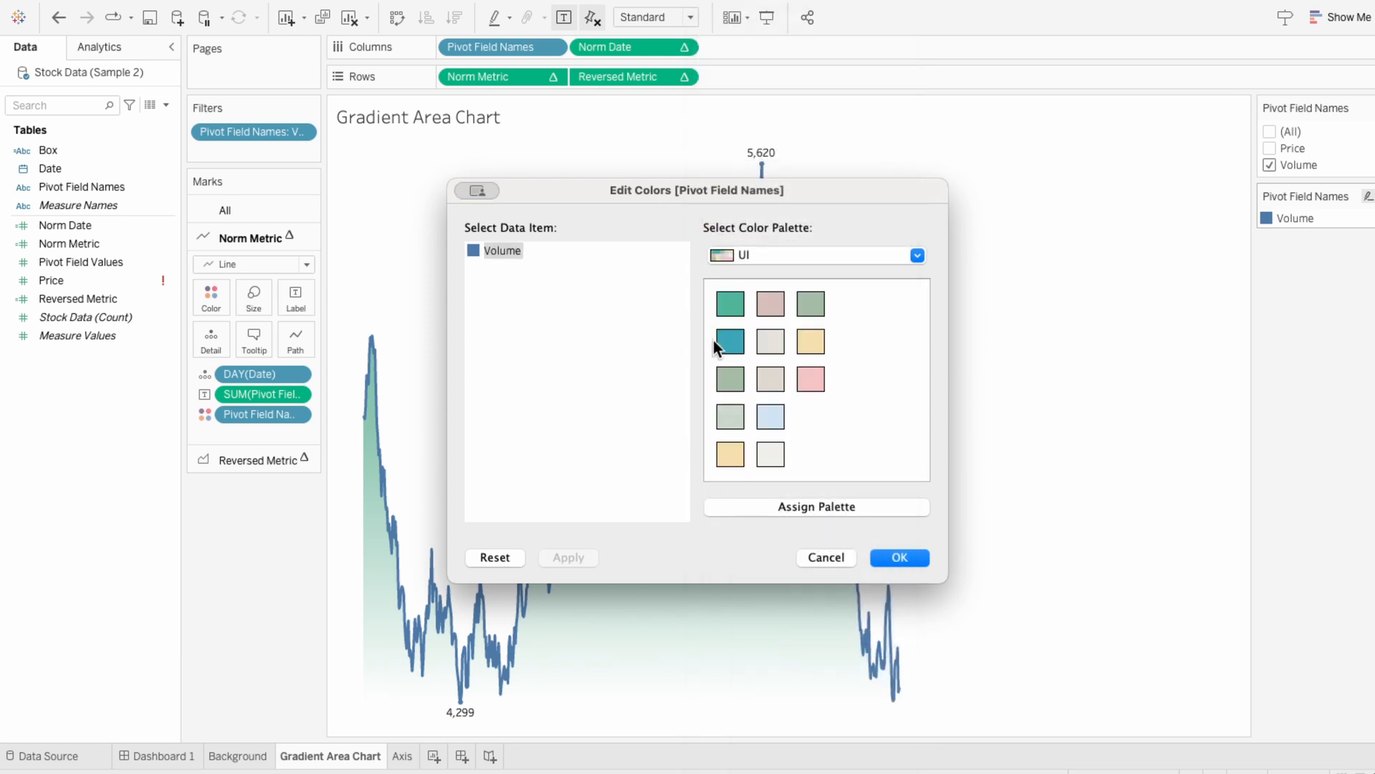
left_click(727, 307)
left_click(896, 557)
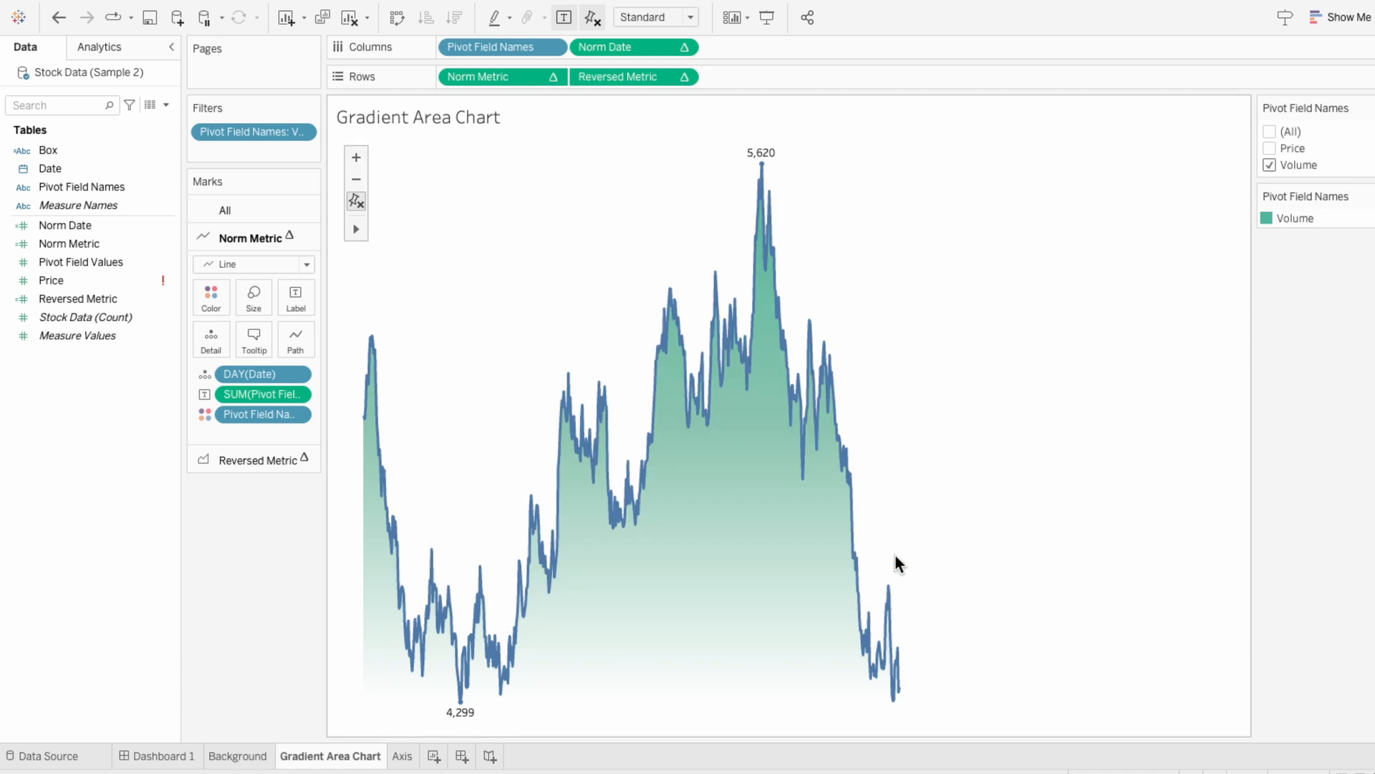
Step: Filter the chart to Price only and assign the blue color from the UI palette to Price, refreshing the chart by toggling Volume
left_click(1267, 163)
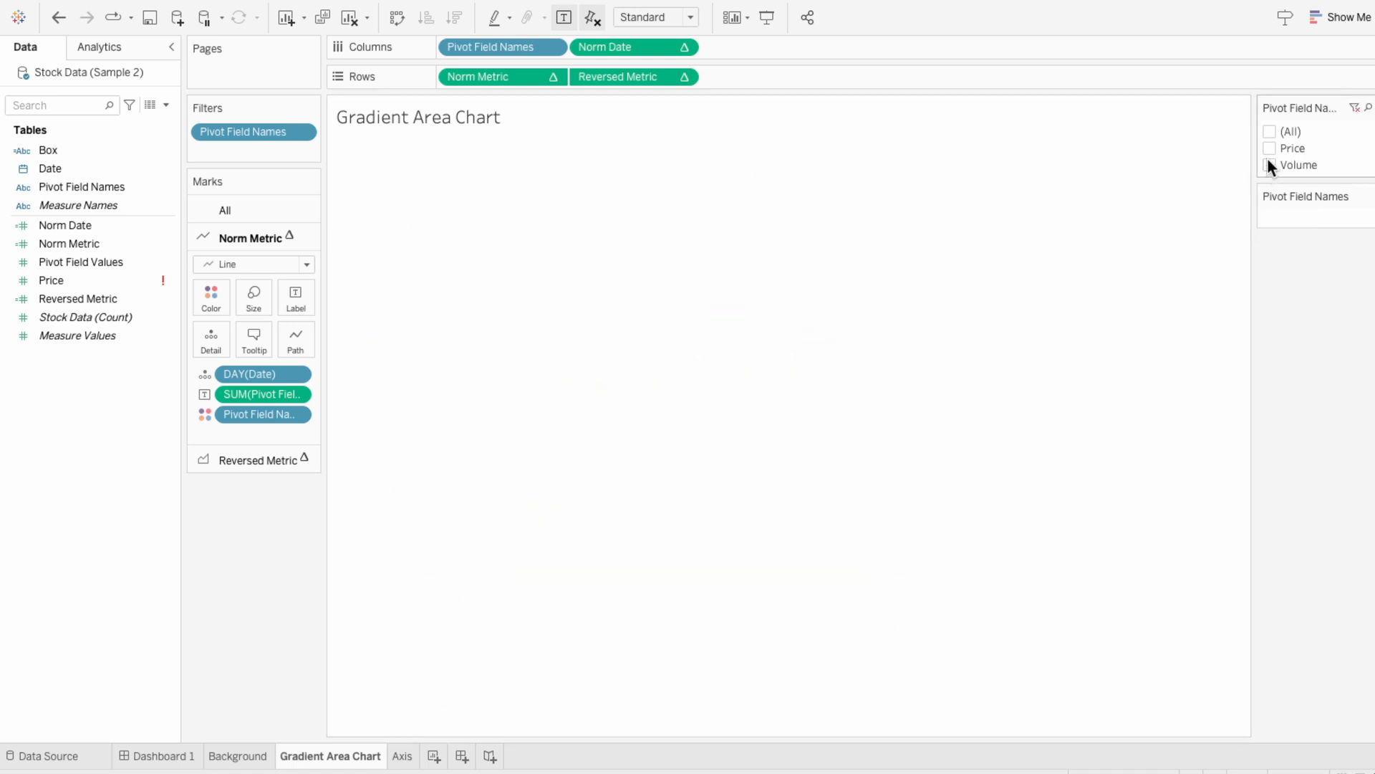
left_click(1270, 151)
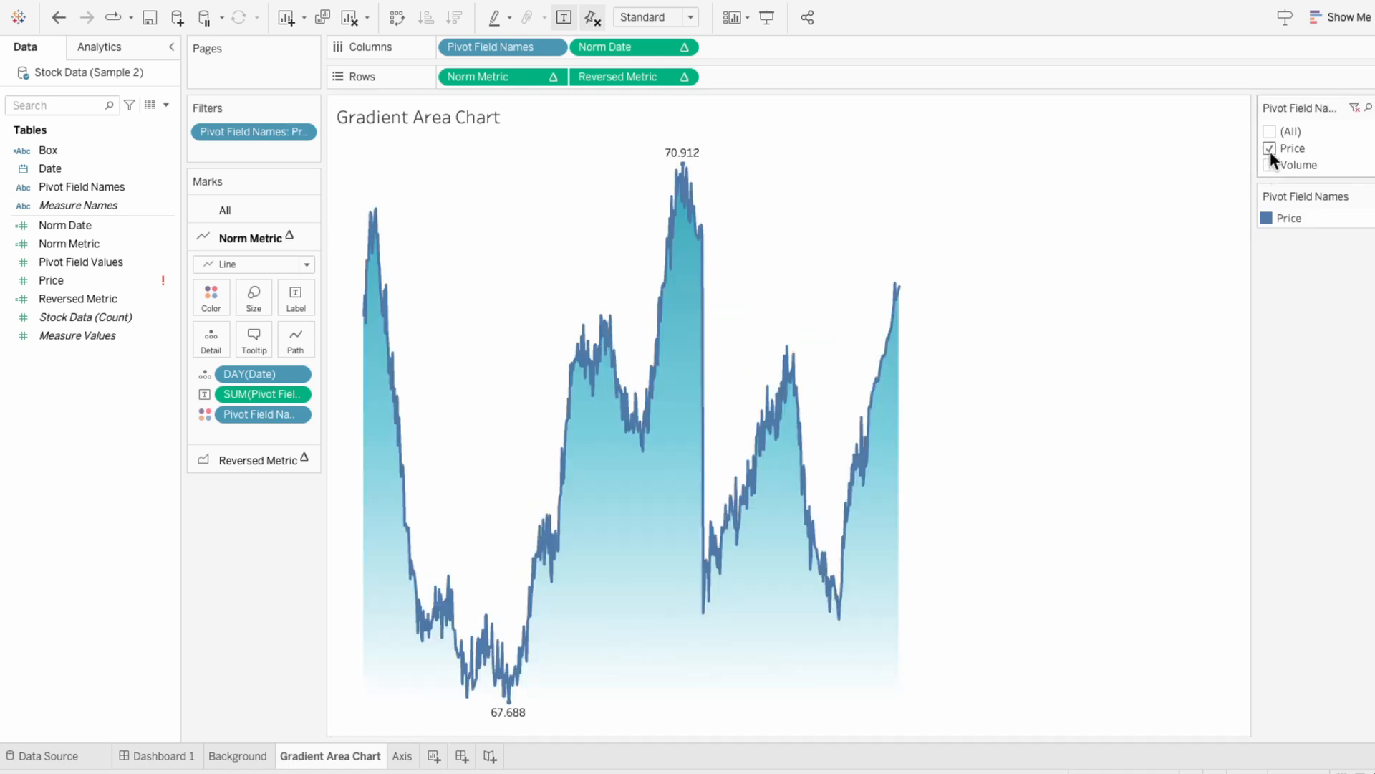
left_click(1368, 196)
left_click(1295, 212)
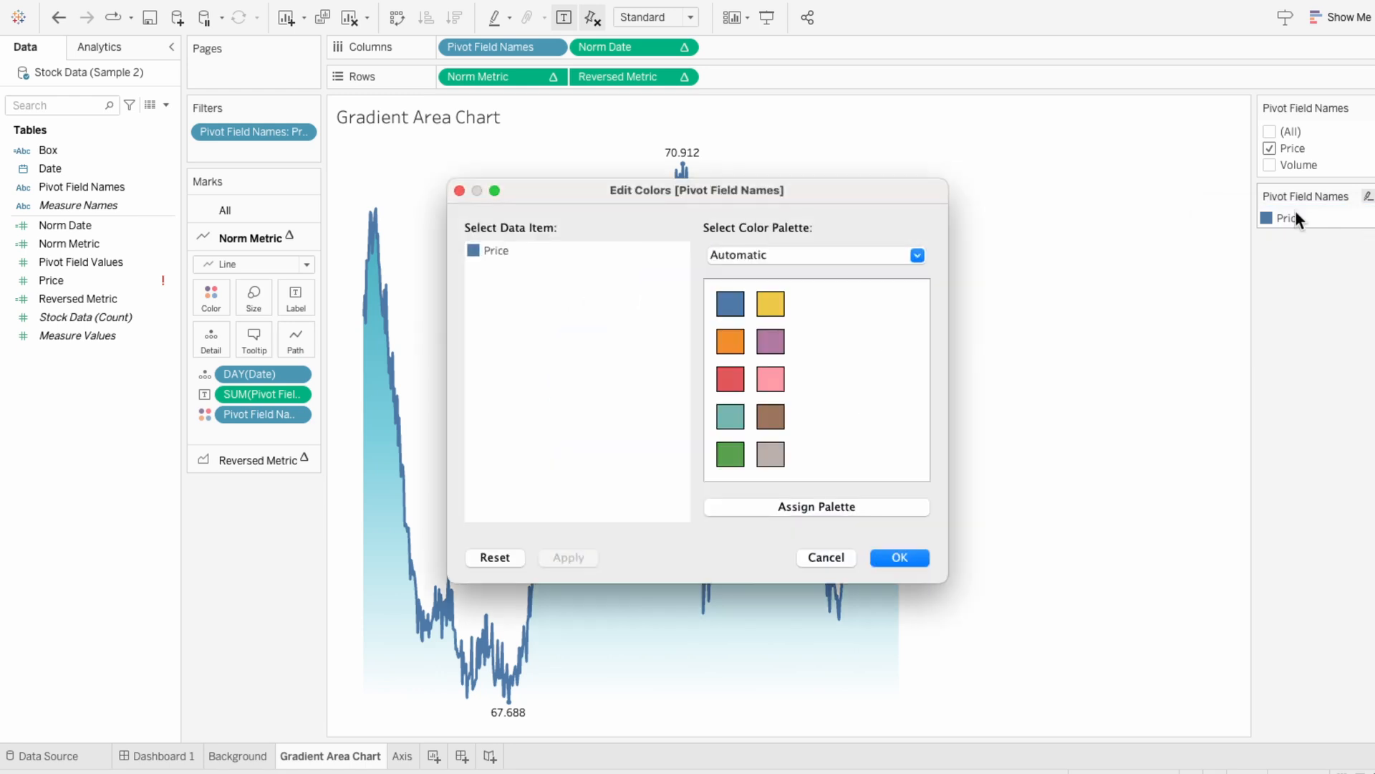
left_click(845, 259)
left_click(816, 643)
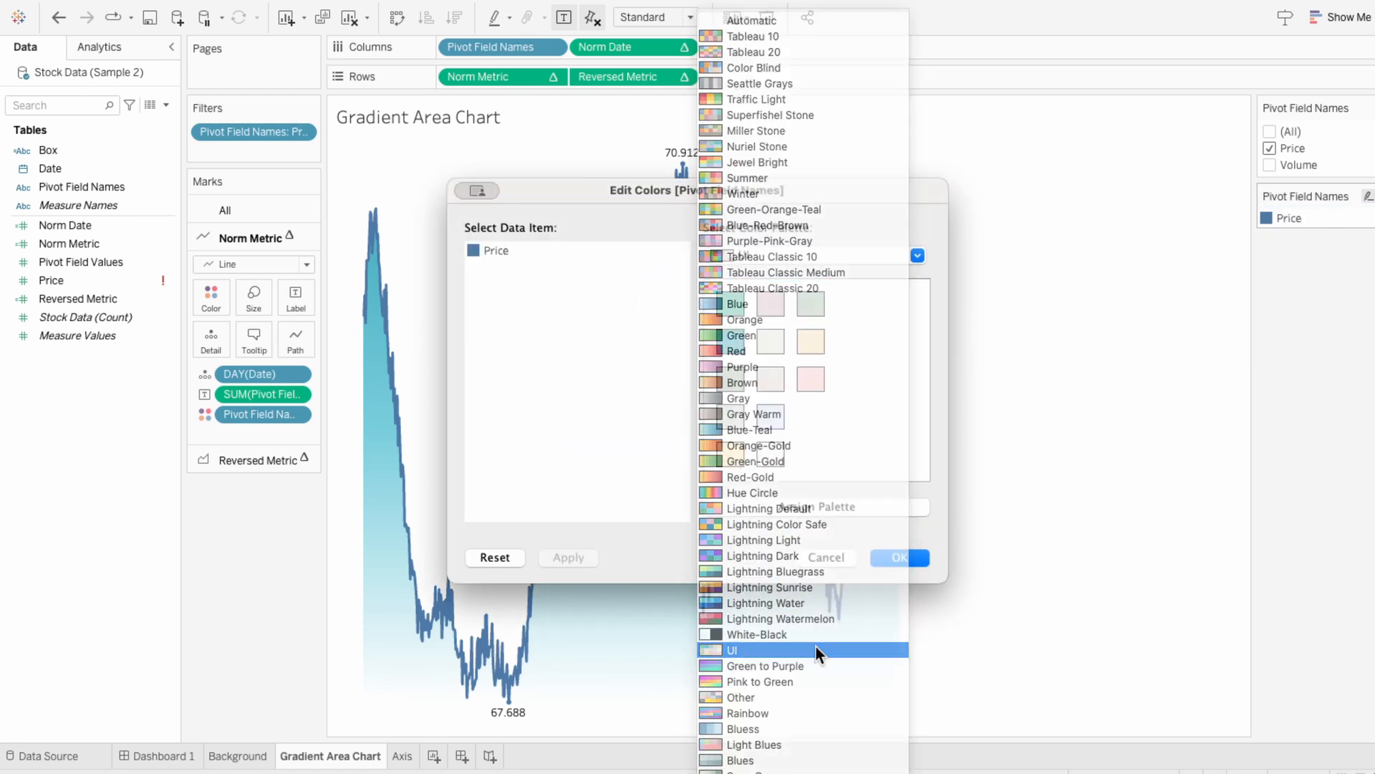
left_click(731, 341)
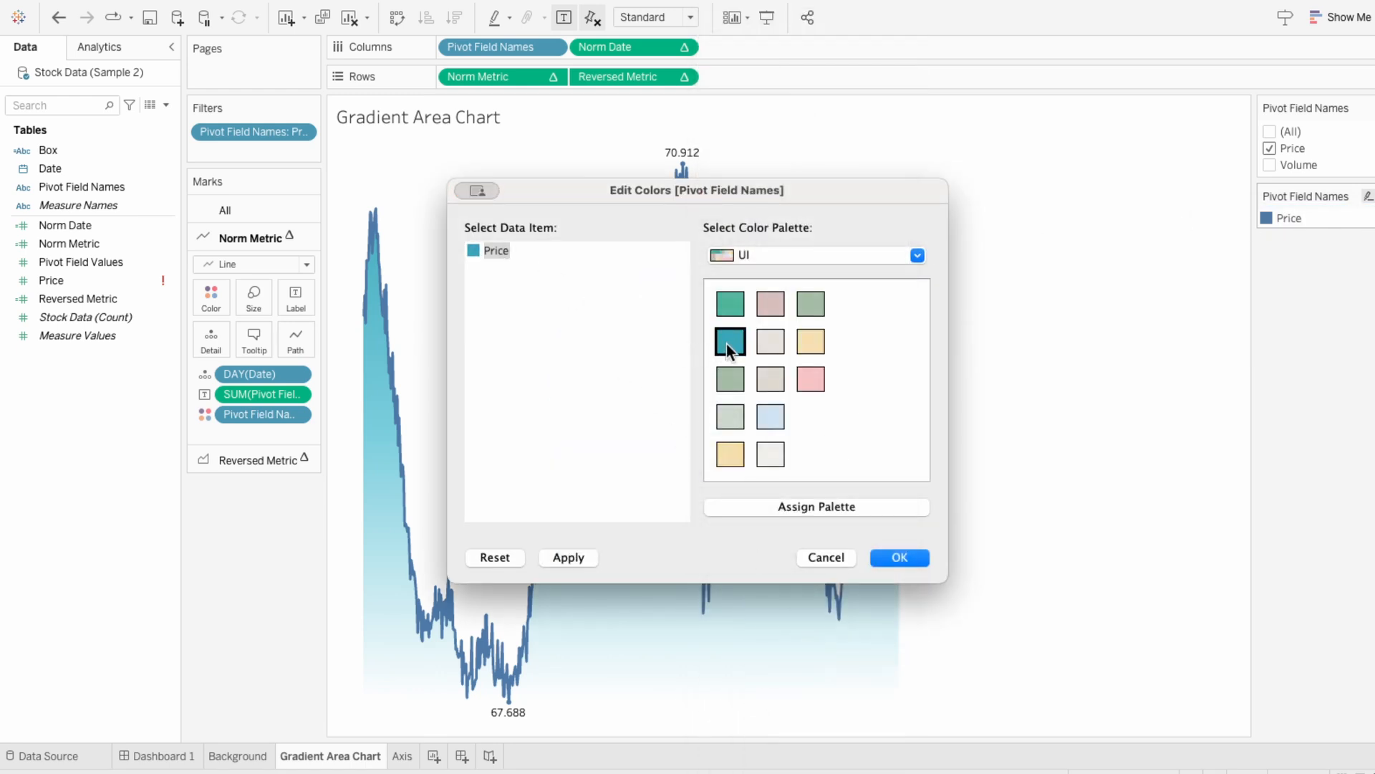
left_click(905, 552)
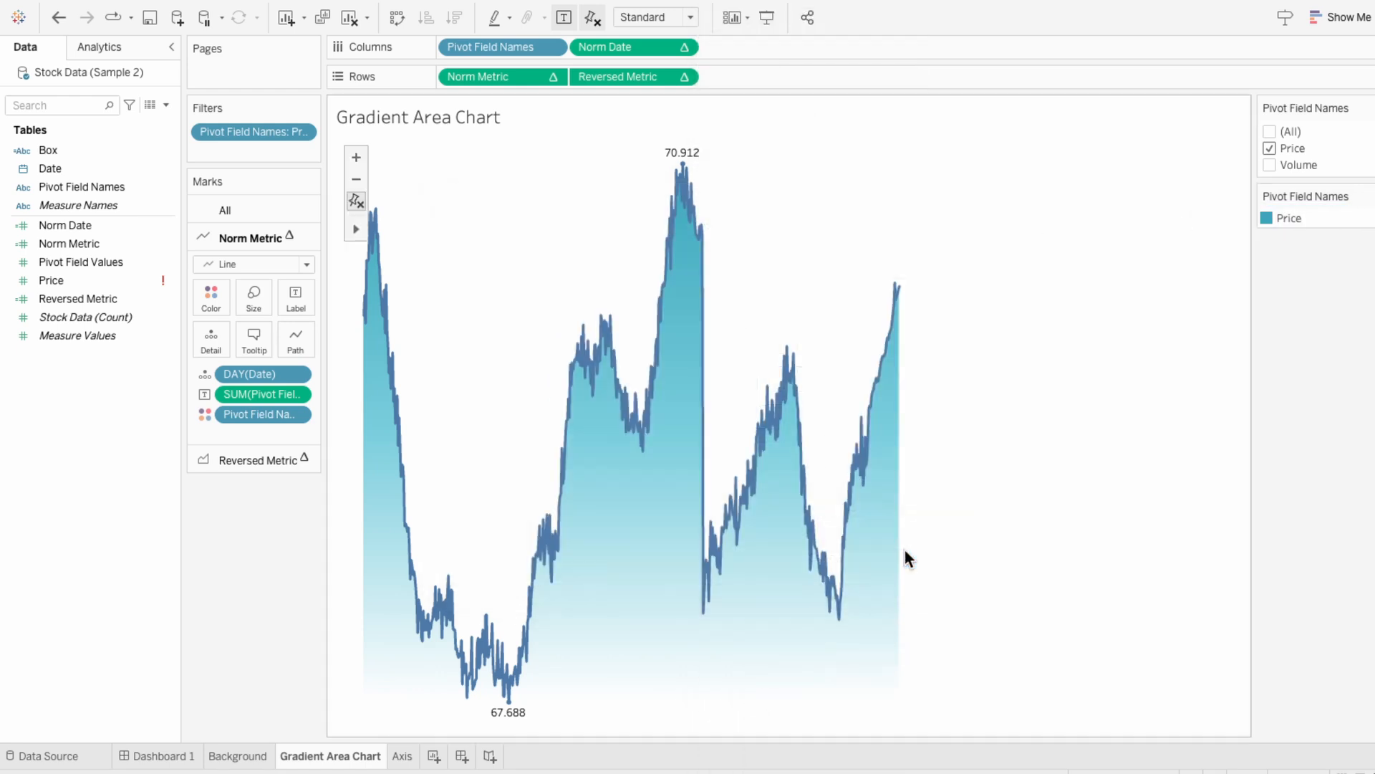
left_click(1273, 165)
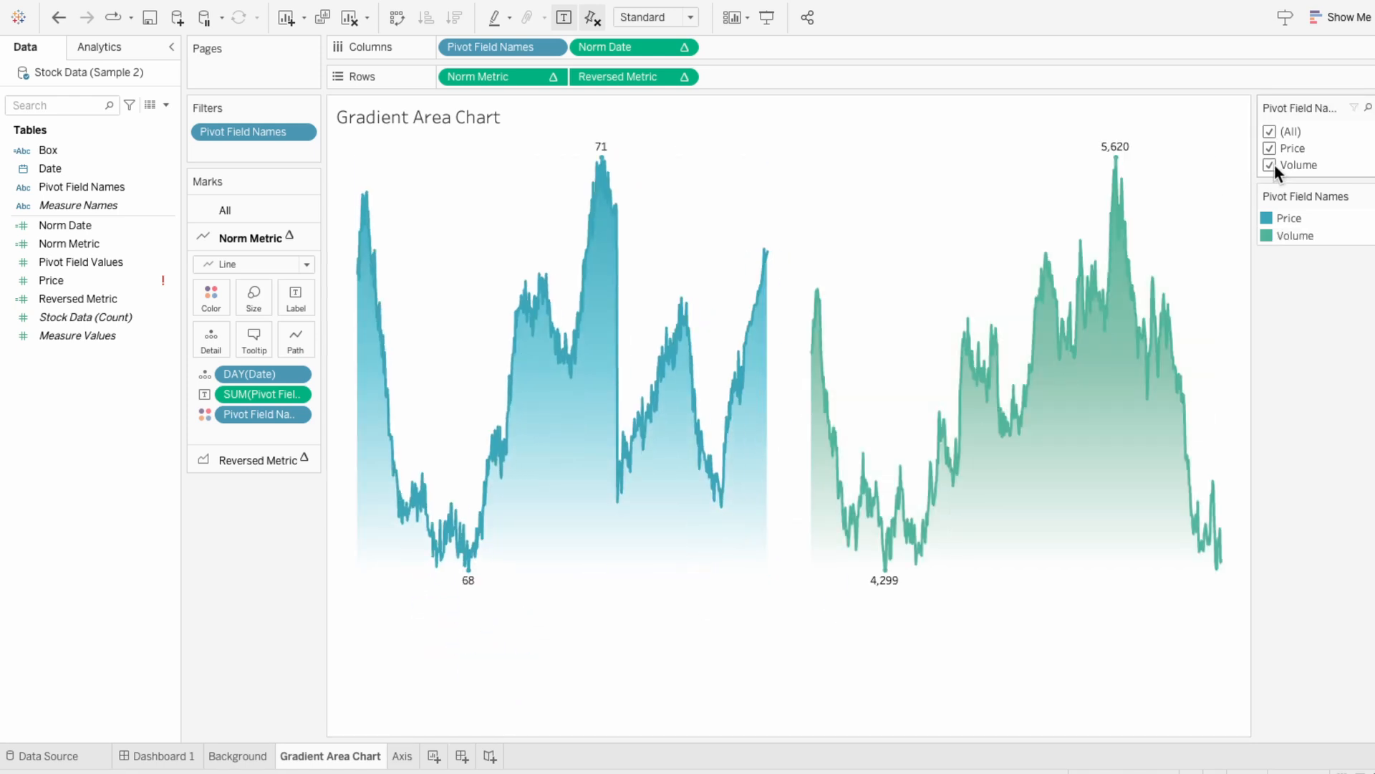
left_click(1274, 165)
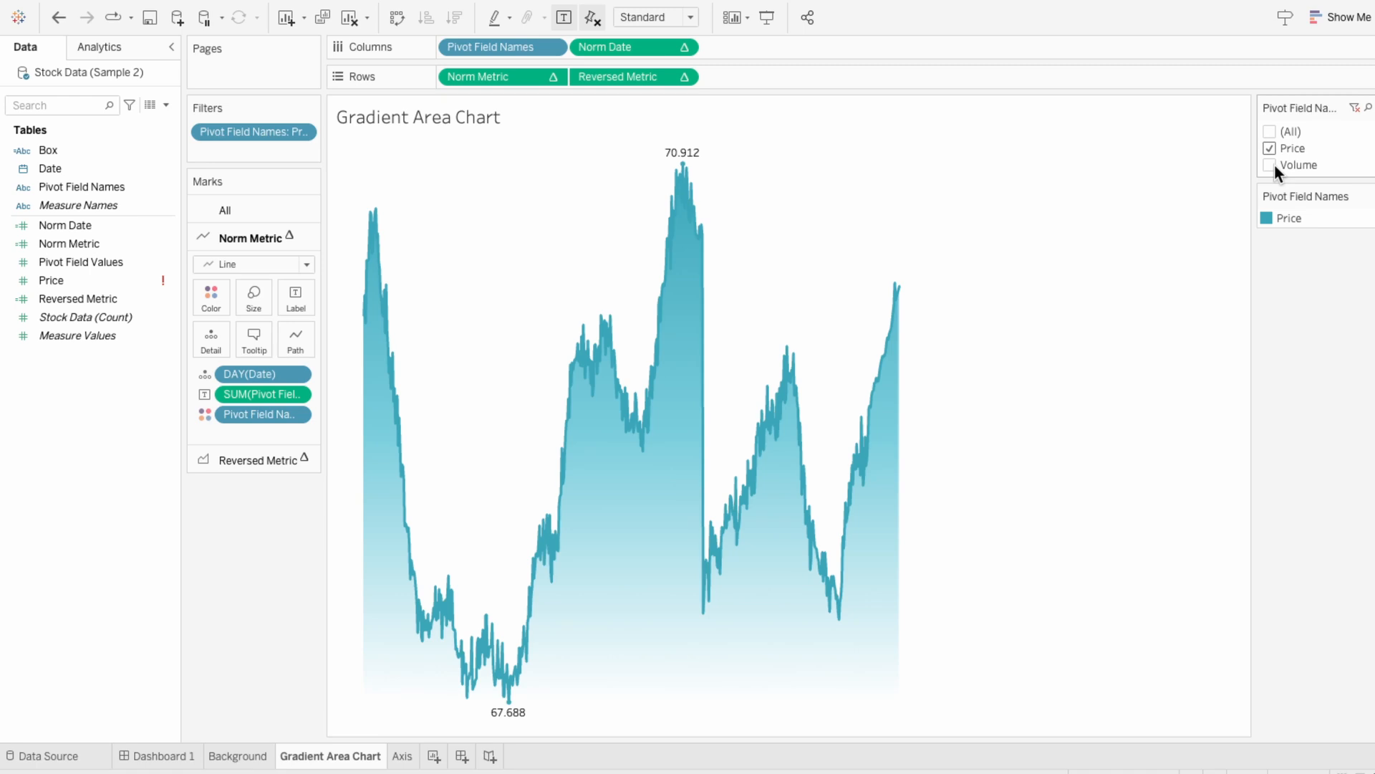
Step: On Dashboard 1, show the Gradient Area Chart's Pivot Field Names filter as a single-value dropdown
left_click(165, 762)
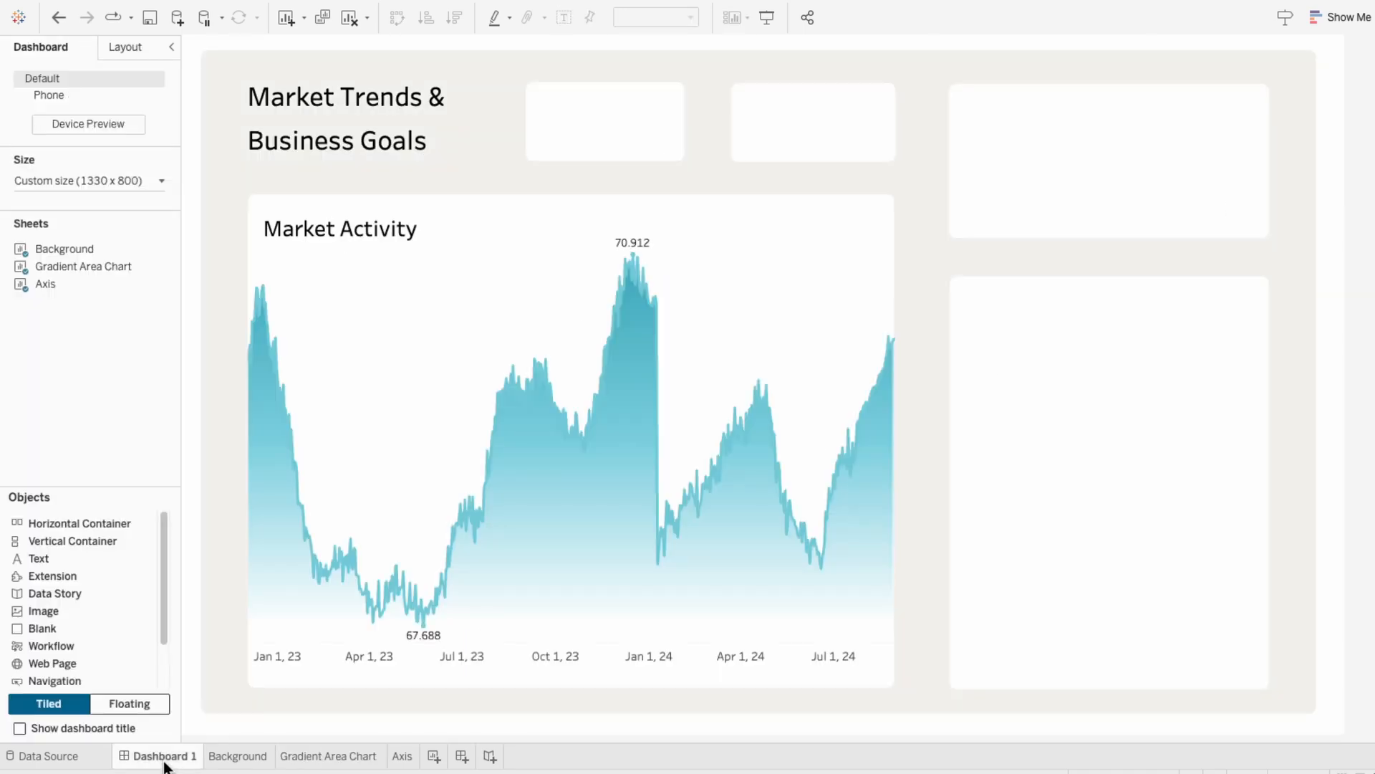
left_click(915, 265)
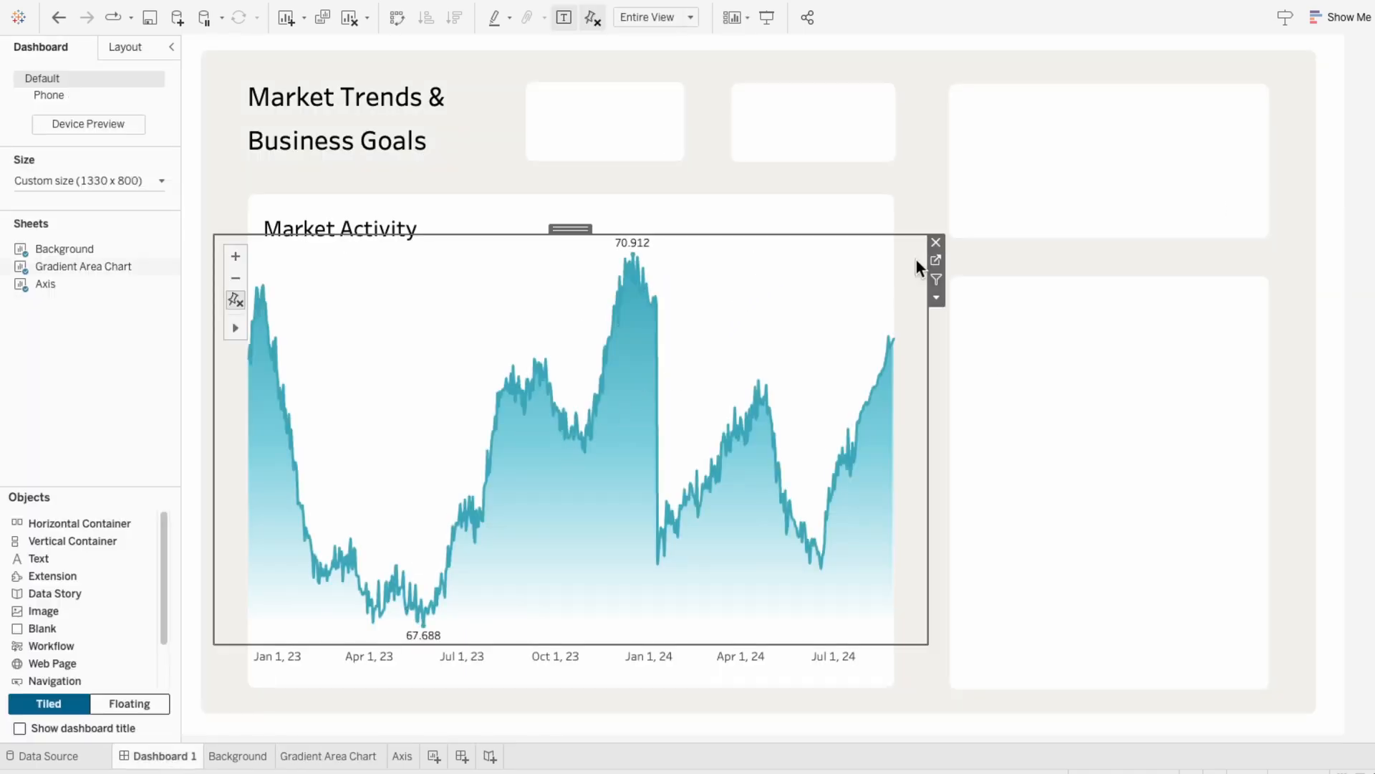
left_click(937, 298)
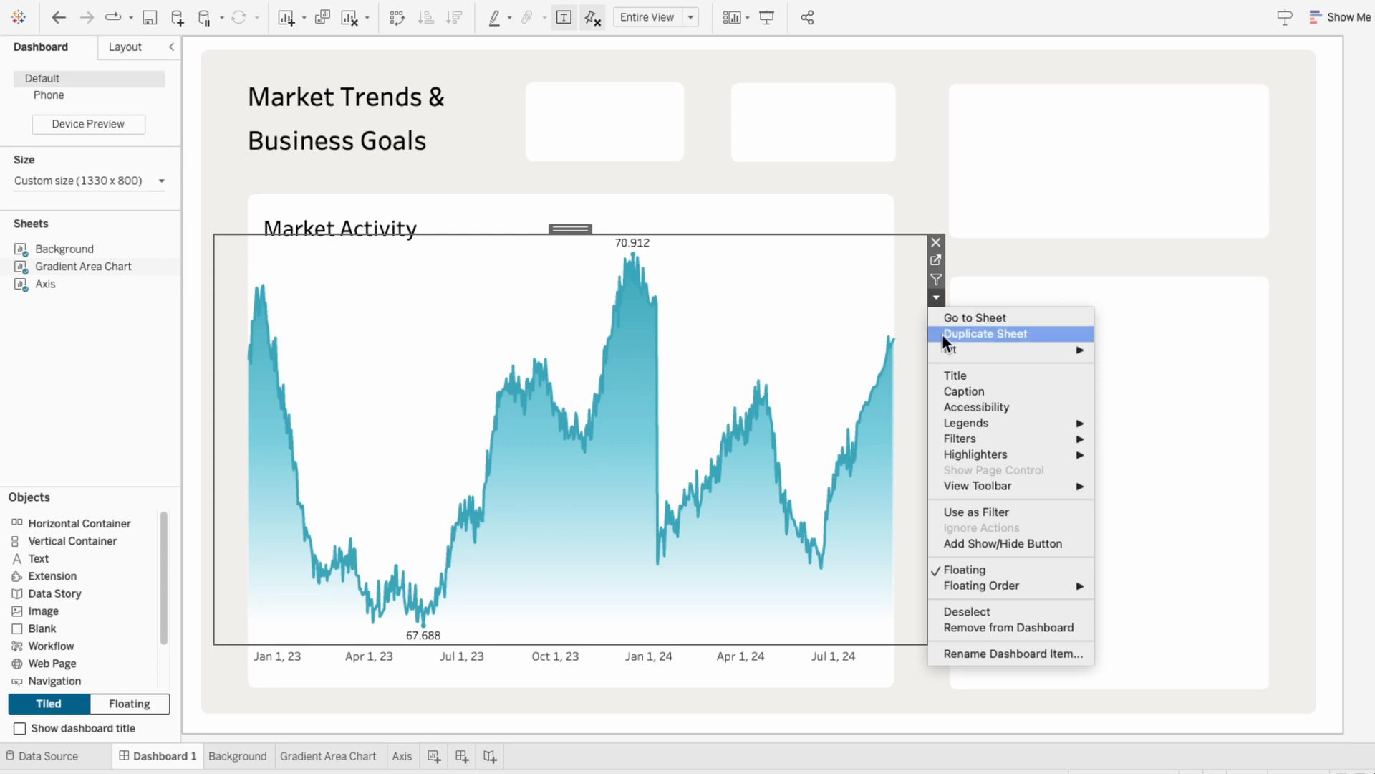
mouse_move(955, 429)
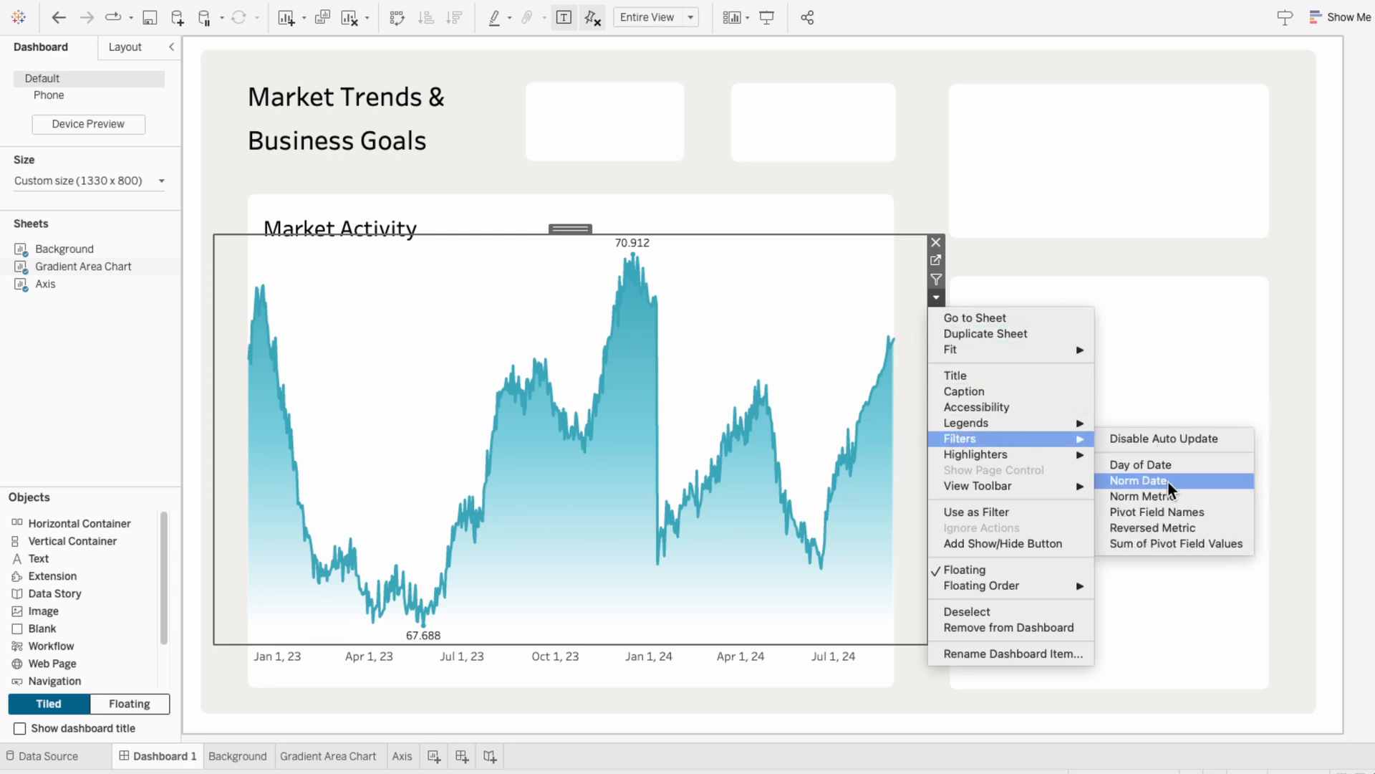
left_click(1174, 513)
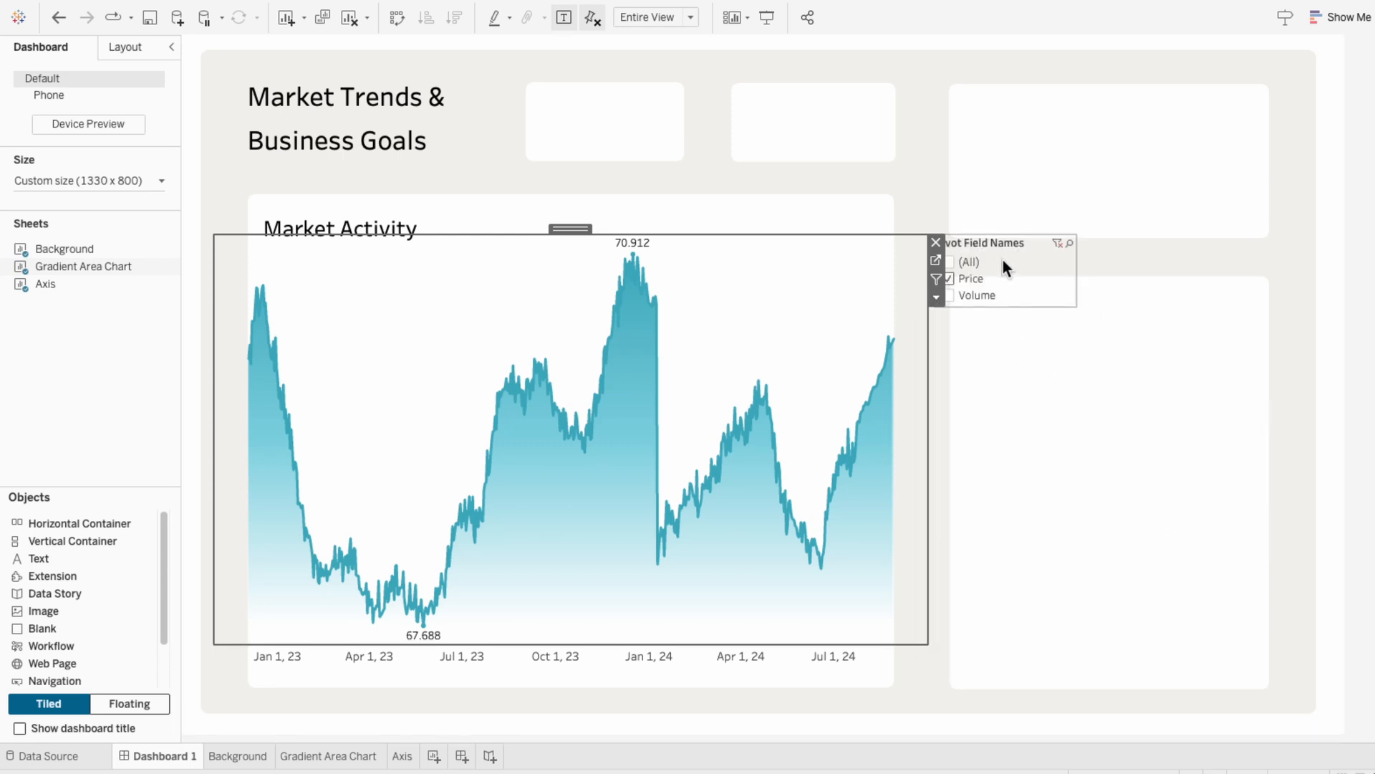
left_click(1083, 261)
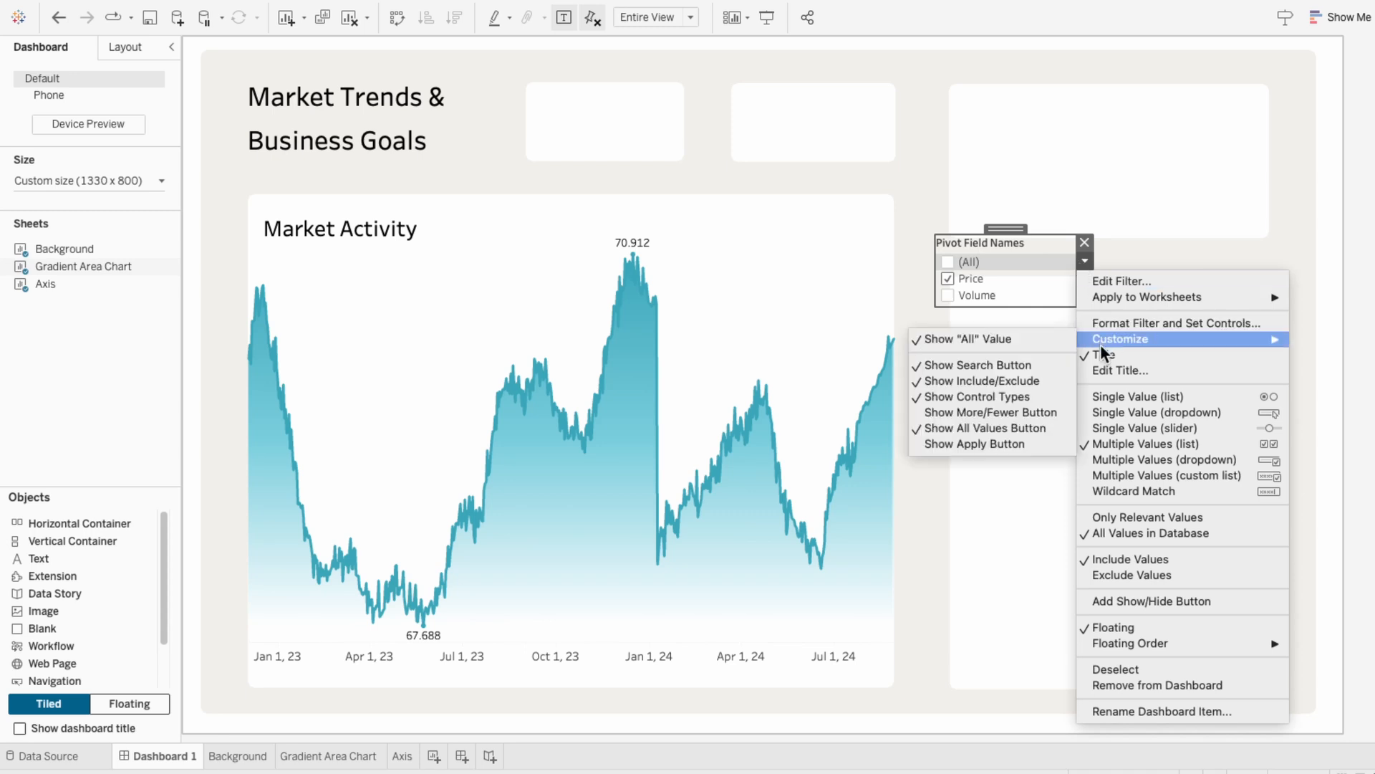
left_click(1115, 411)
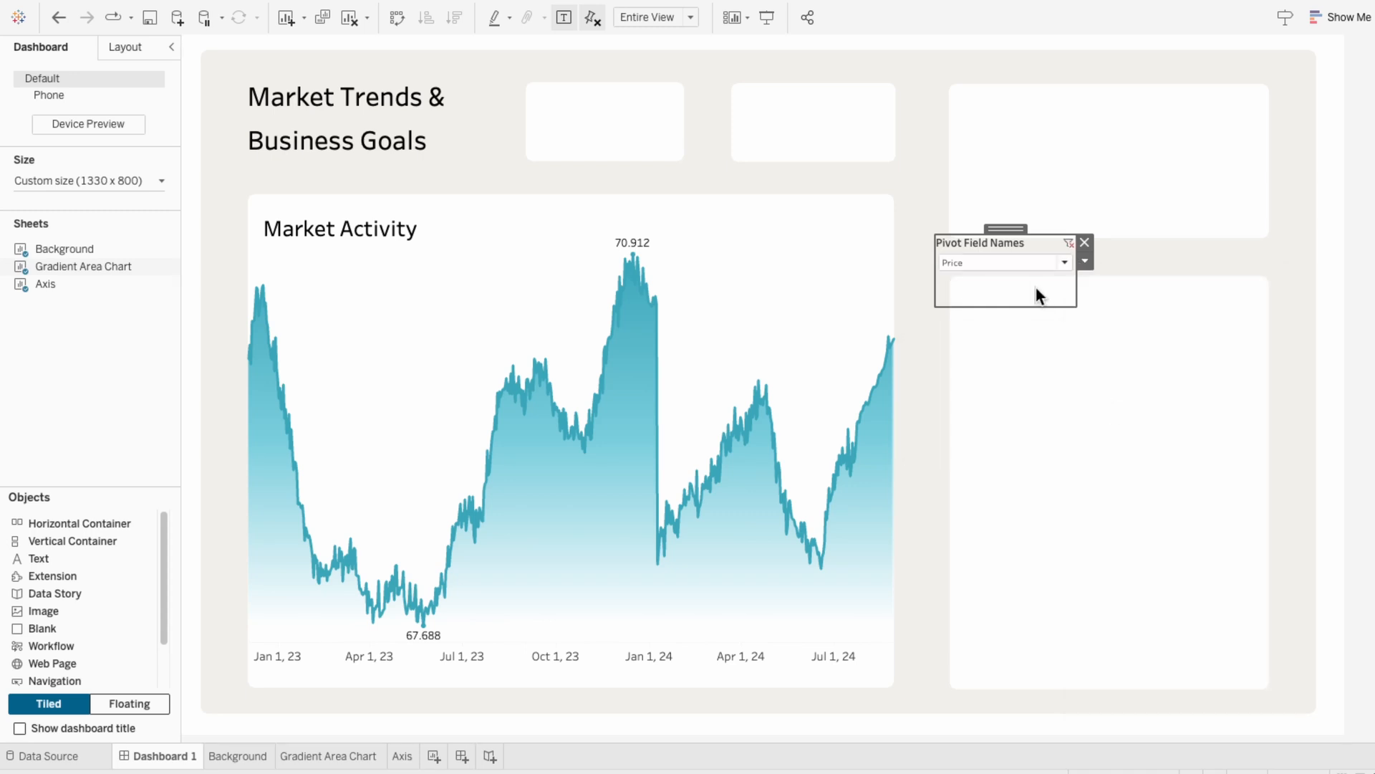
Step: Test the dashboard filter by switching to Volume and back to Price, and remove the filter from the dashboard
left_click(1023, 264)
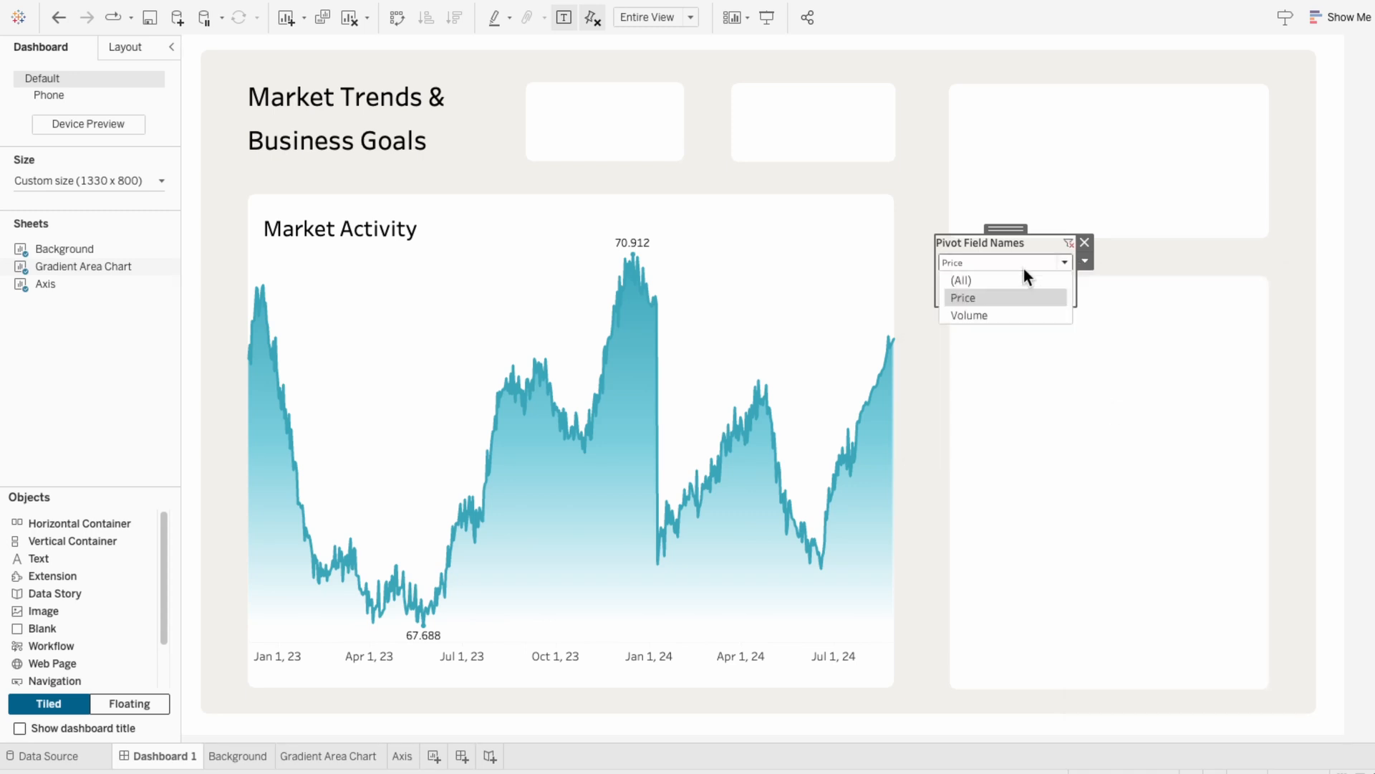
left_click(1016, 315)
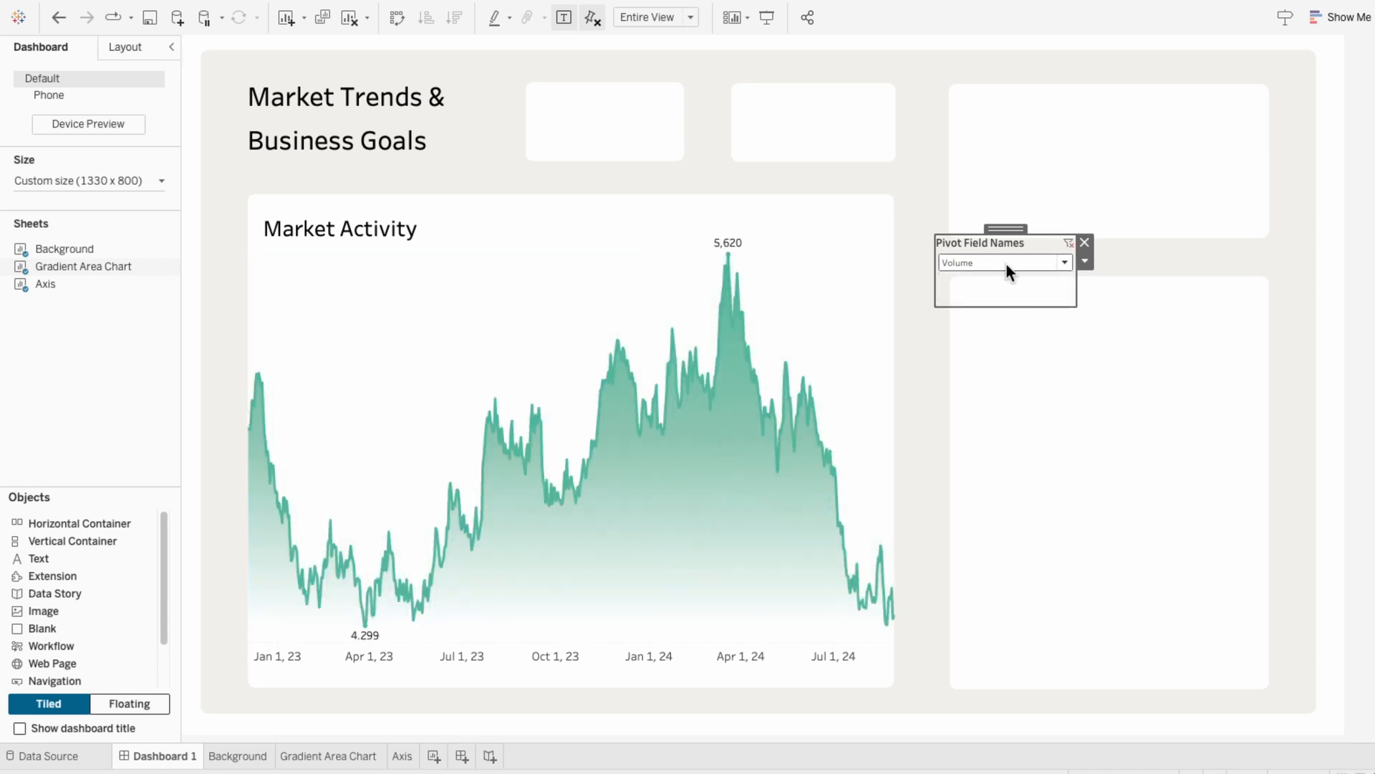
left_click(1005, 264)
left_click(1008, 292)
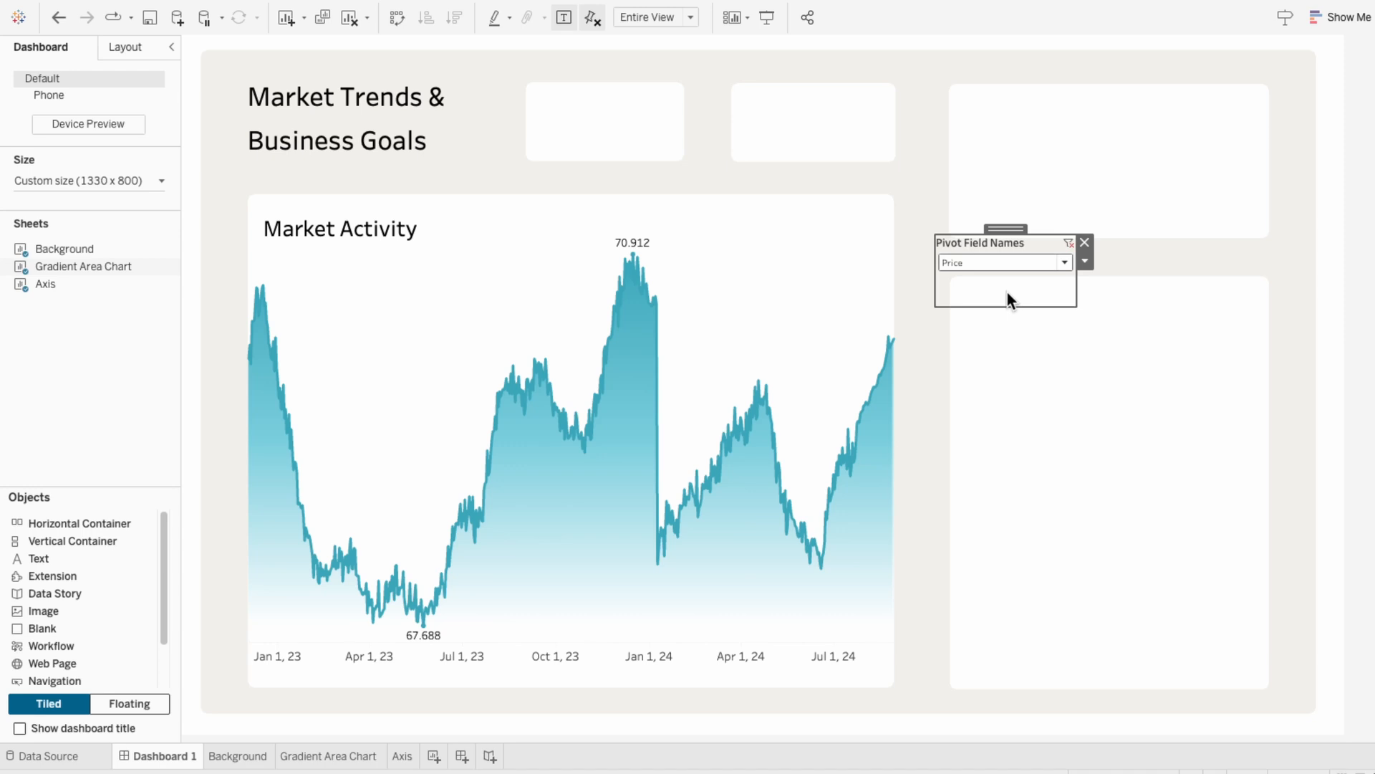
left_click(1084, 243)
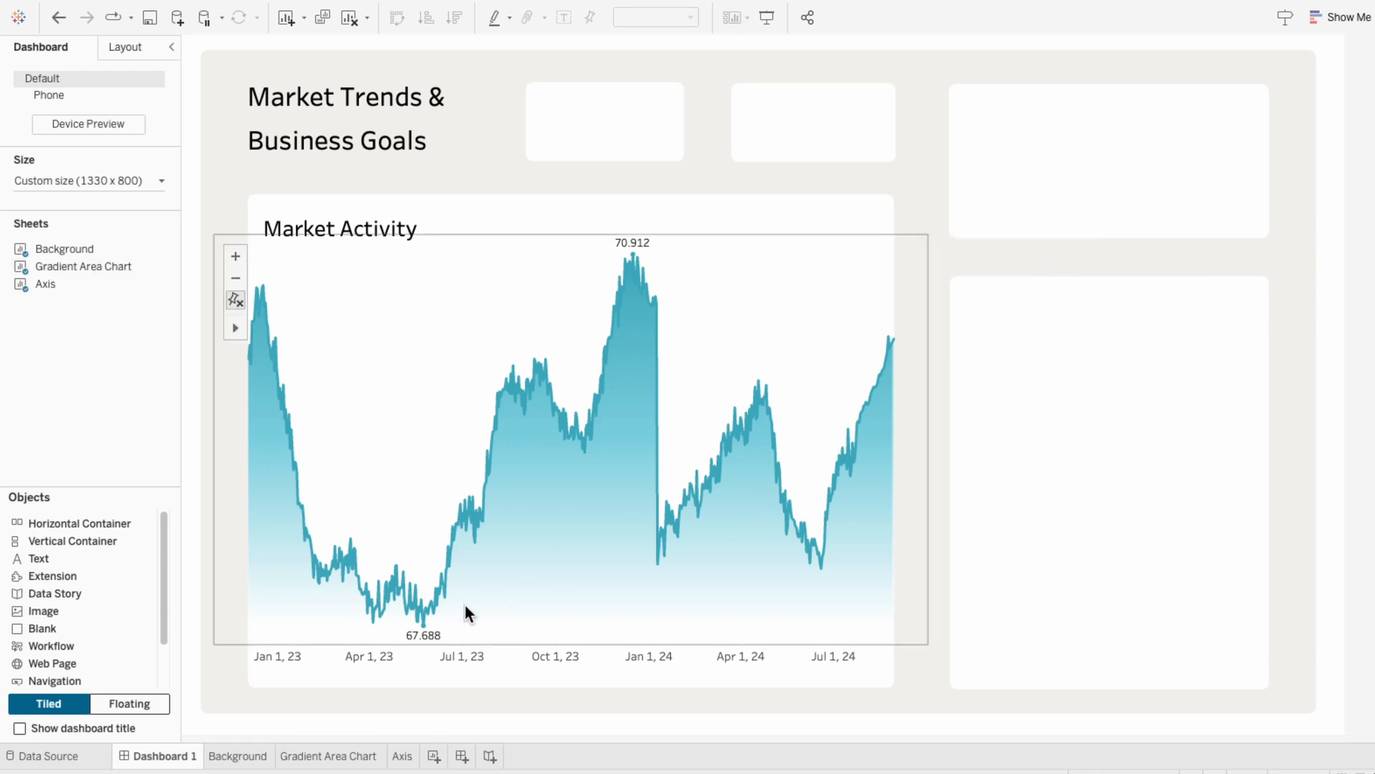
Step: Create a new worksheet and name it Toggle Switch
left_click(434, 755)
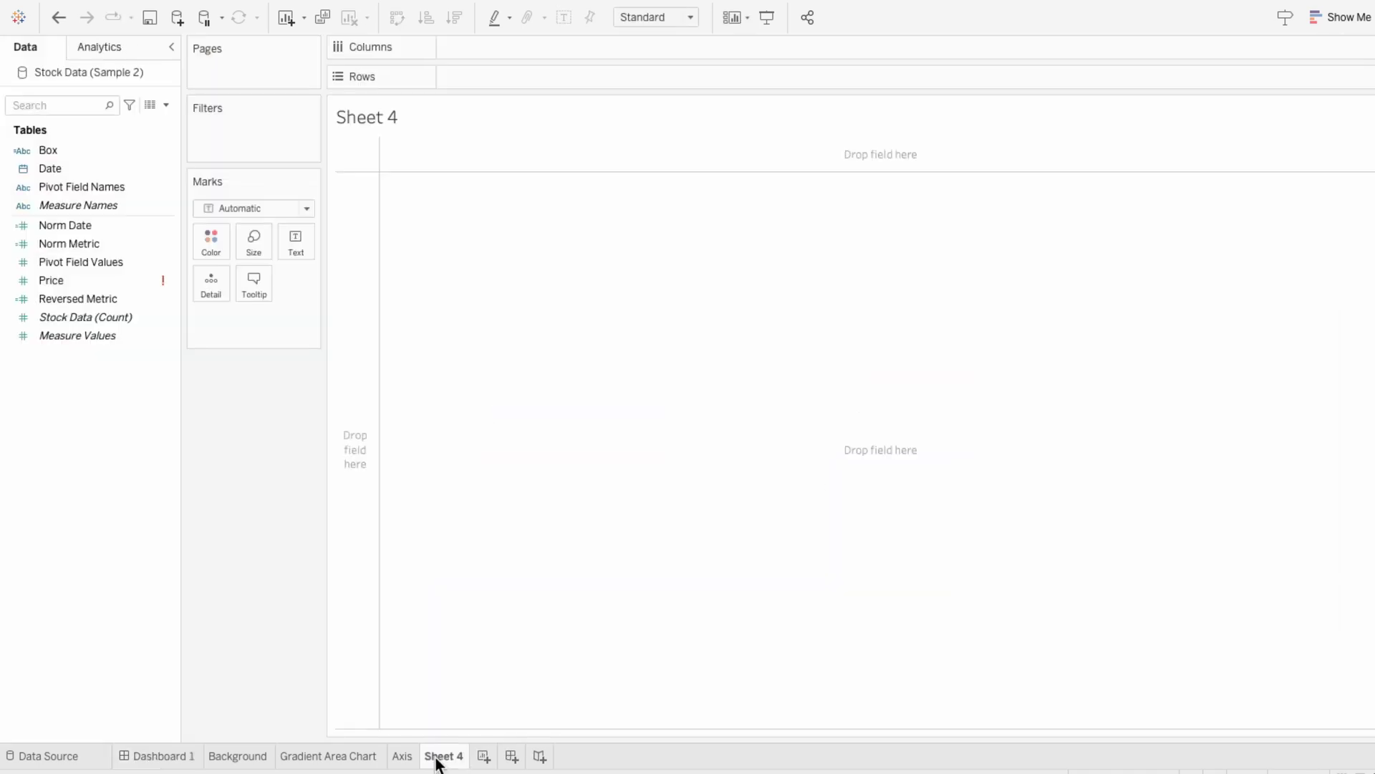
double_click(436, 757)
type("Toggle")
type("Switch")
key("Return")
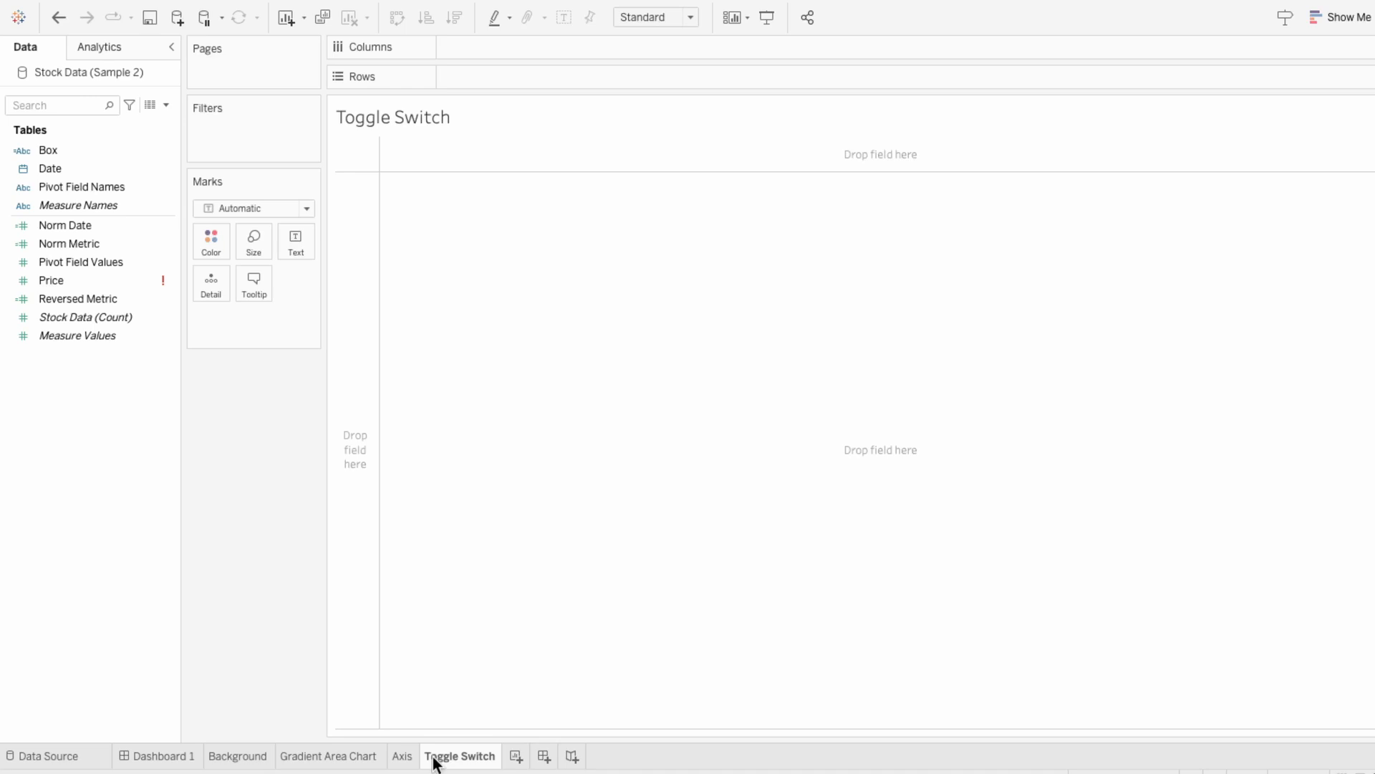
Step: Create a string parameter named Toggle Param with an empty current value and show its control on the sheet
left_click(169, 105)
left_click(155, 137)
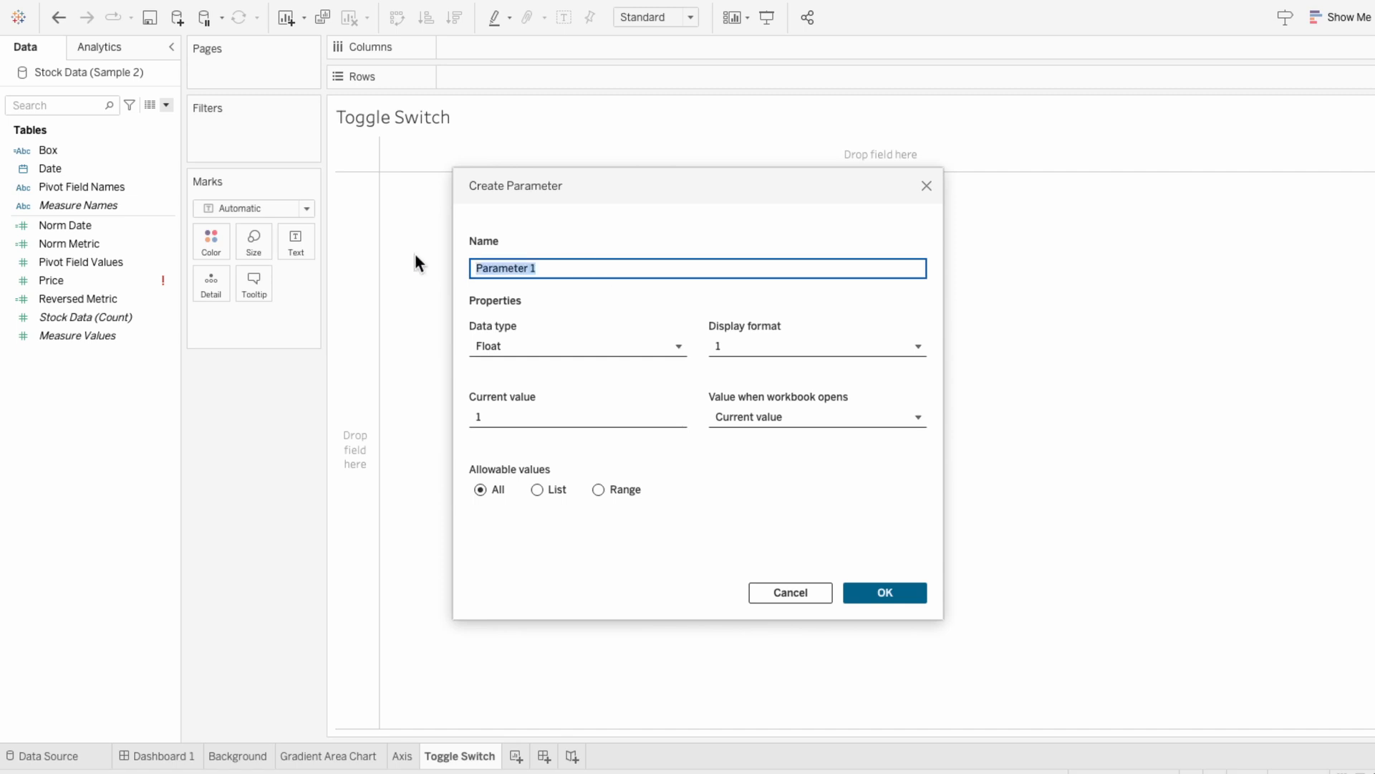
type("Toggle Param")
left_click(500, 350)
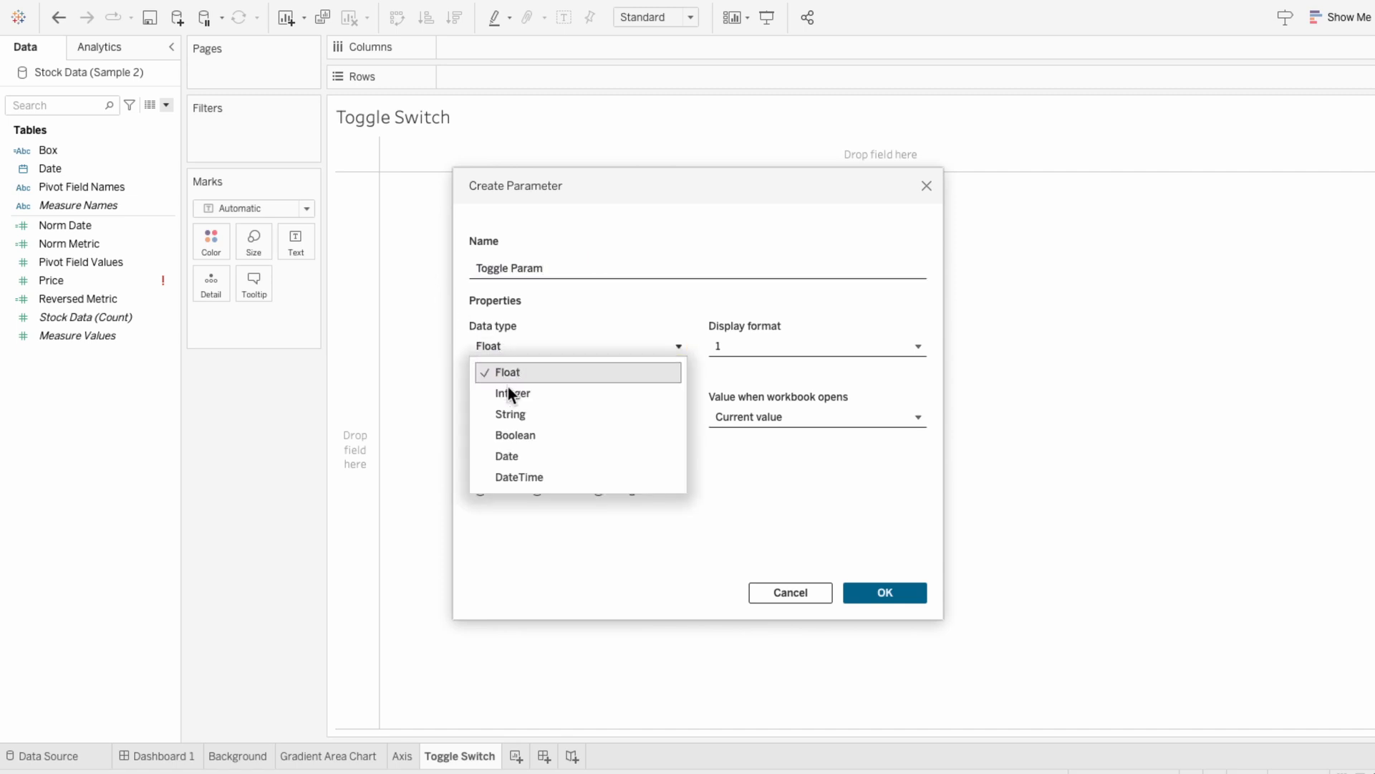
left_click(510, 414)
left_click(510, 415)
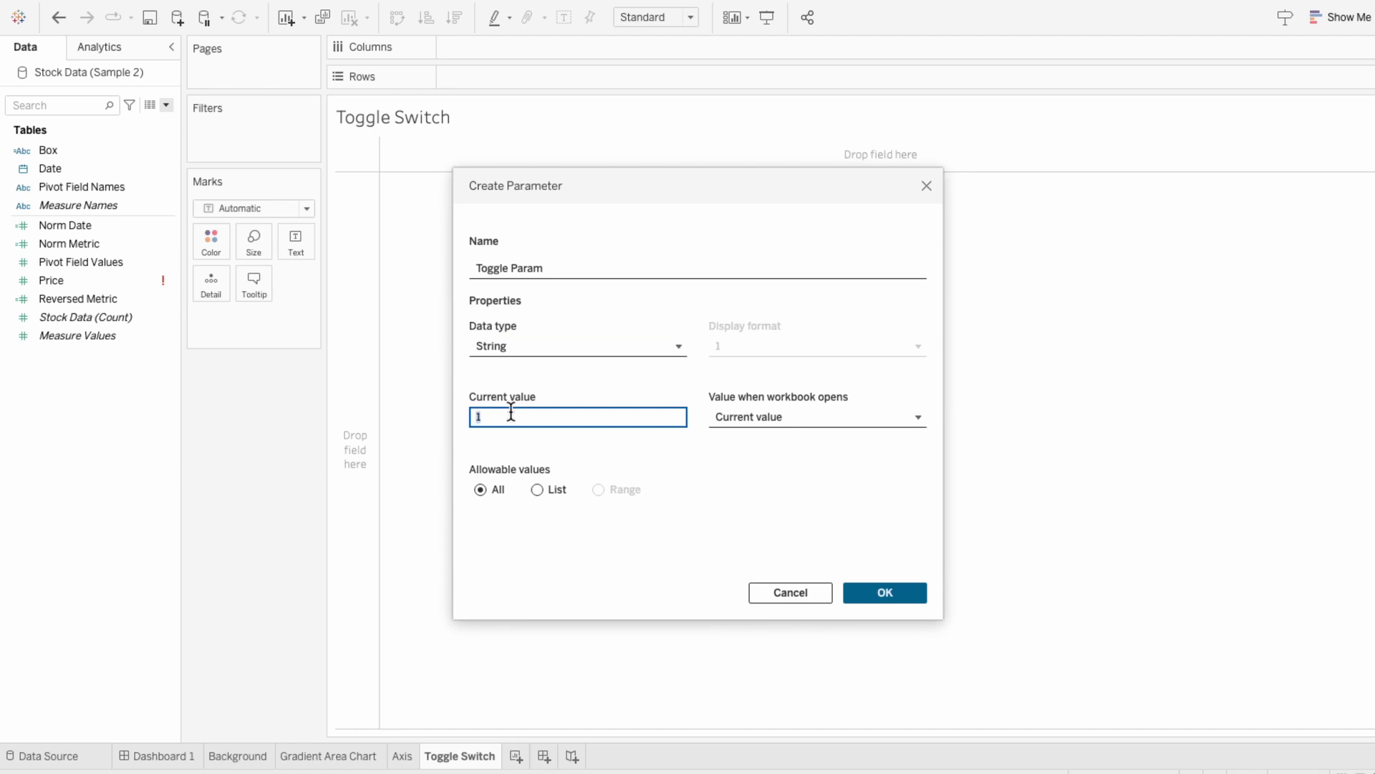
left_click(856, 586)
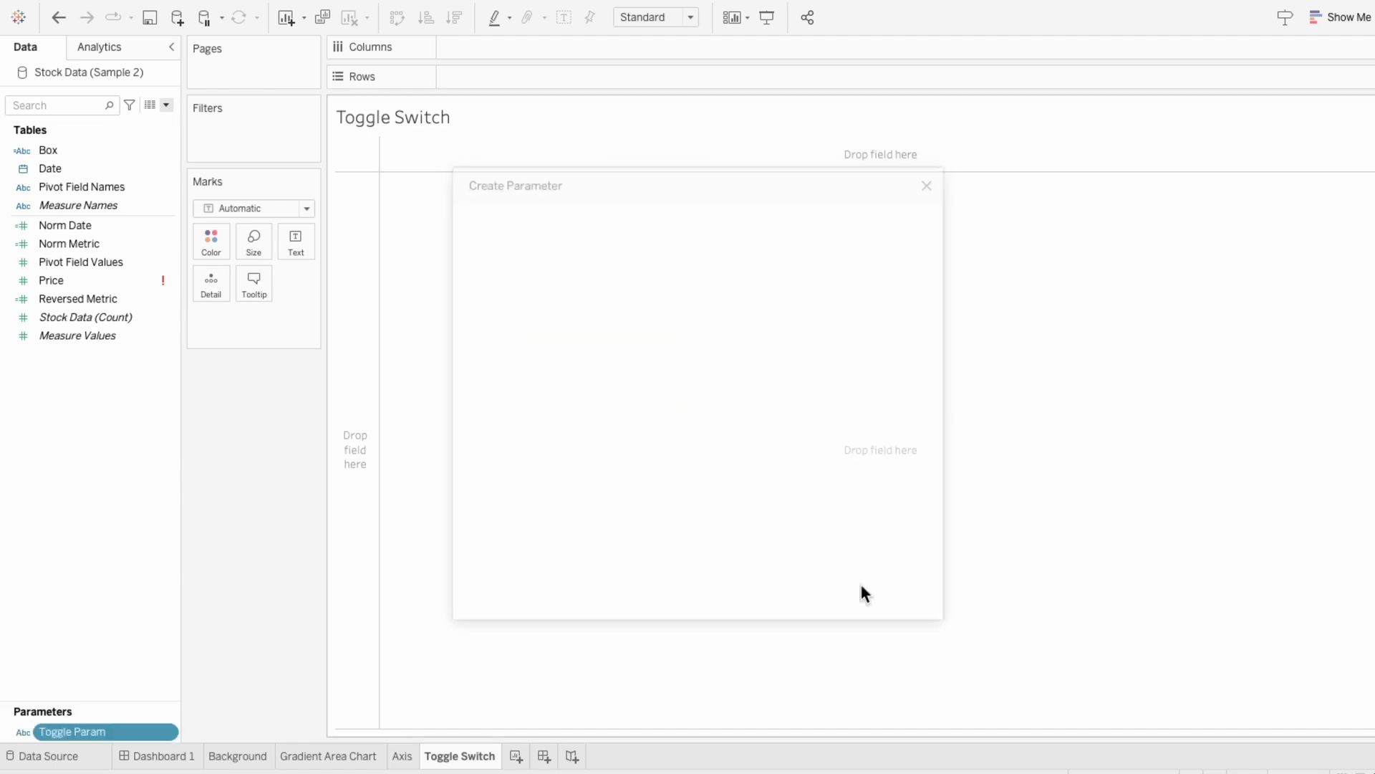
right_click(139, 730)
left_click(196, 431)
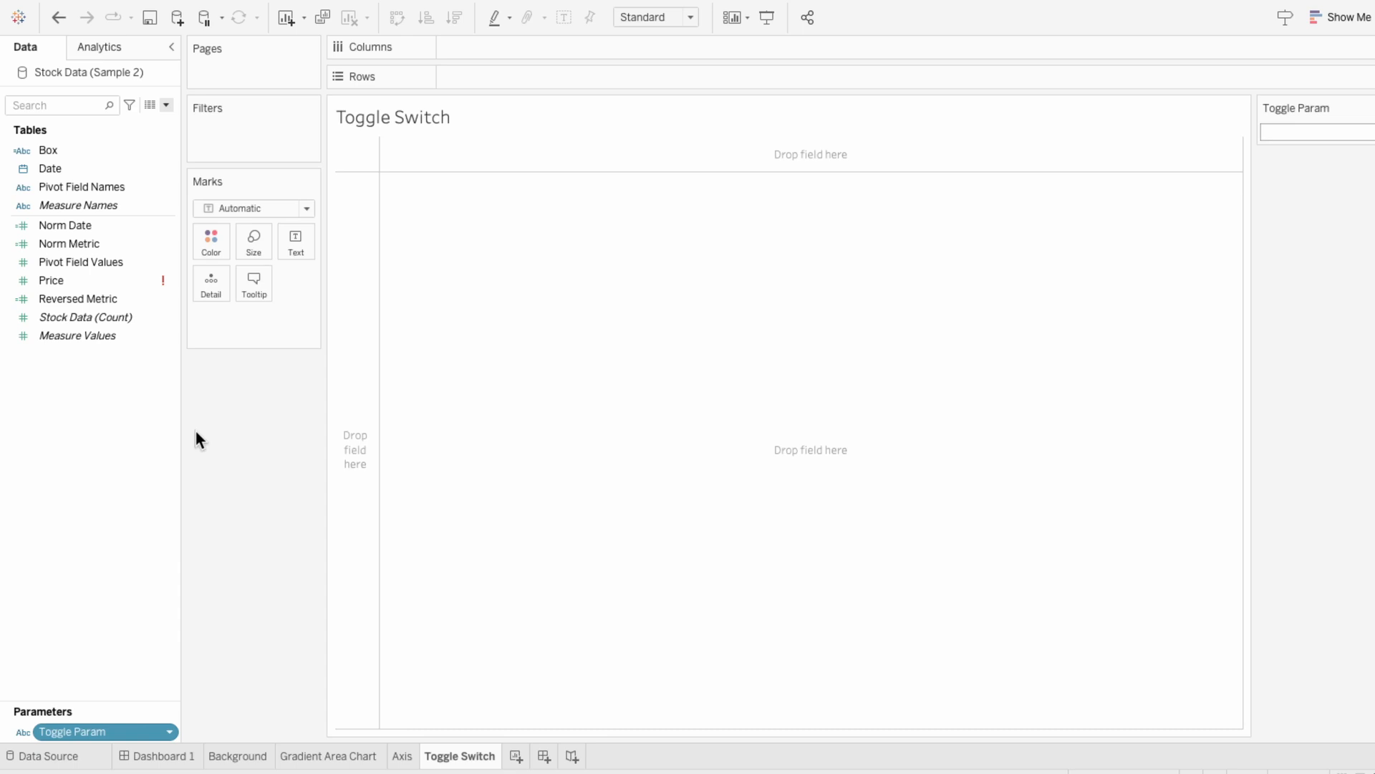
Step: Create the calculated field "Toggle - Select?" with the formula IF [Toggle Param] = [Pivot Field Names] THEN TRUE ELSE FALSE END
left_click_drag(72, 731, 155, 117)
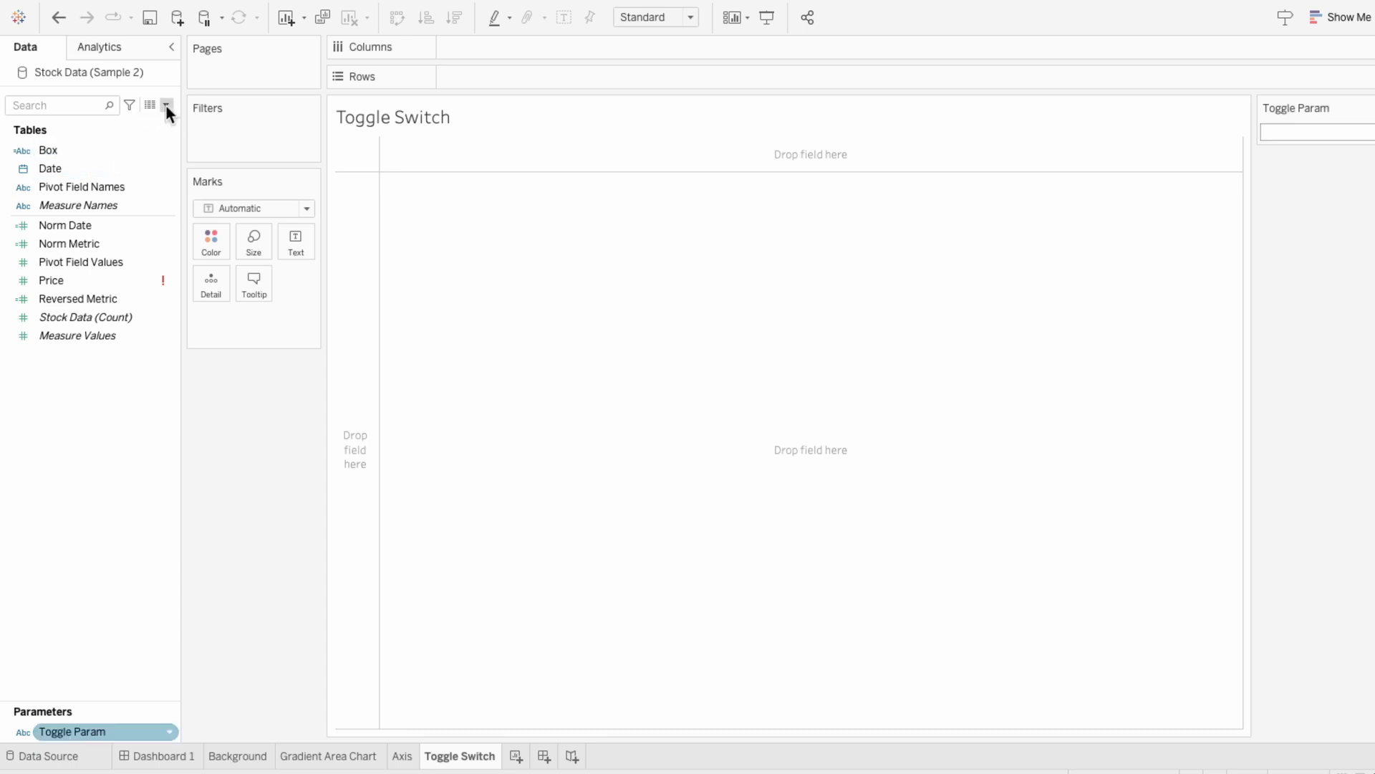
left_click(165, 105)
left_click(165, 116)
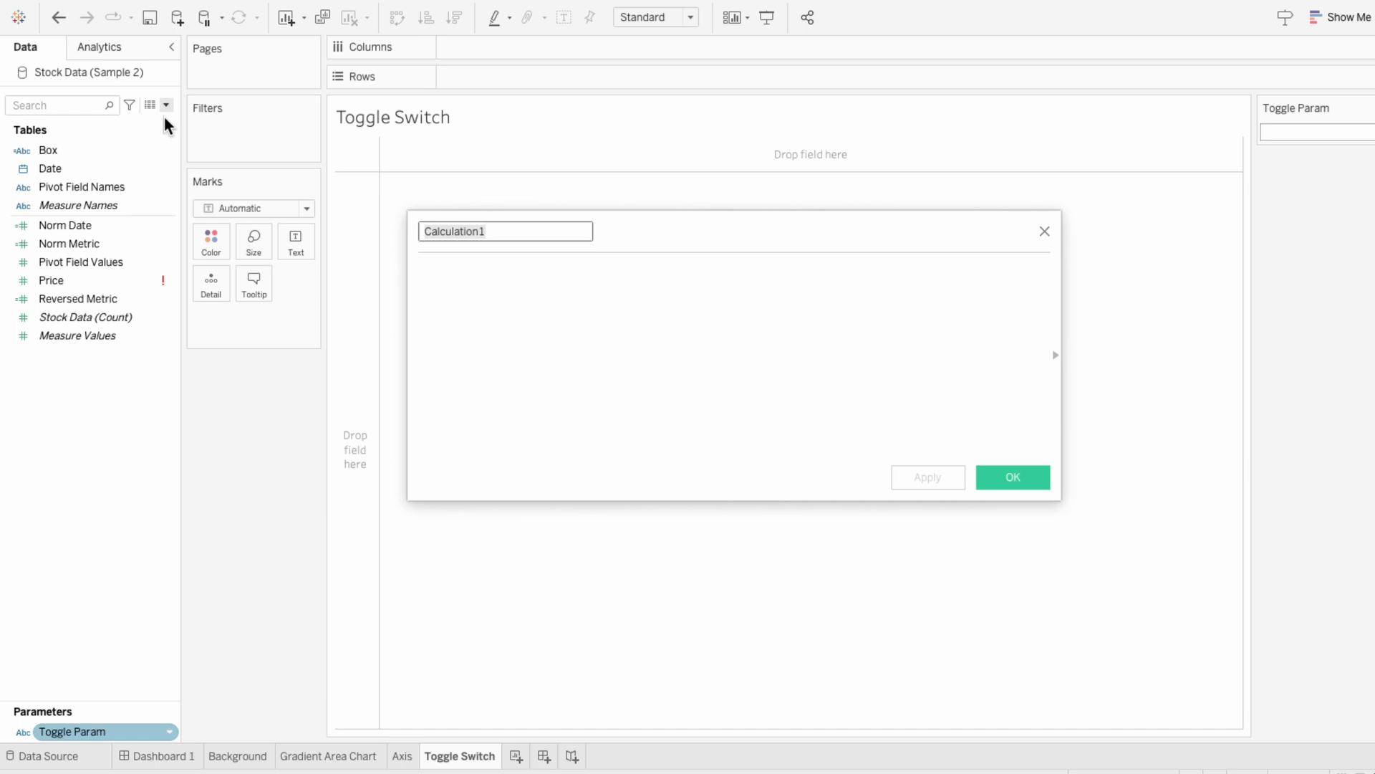
type("Toggle - Select?")
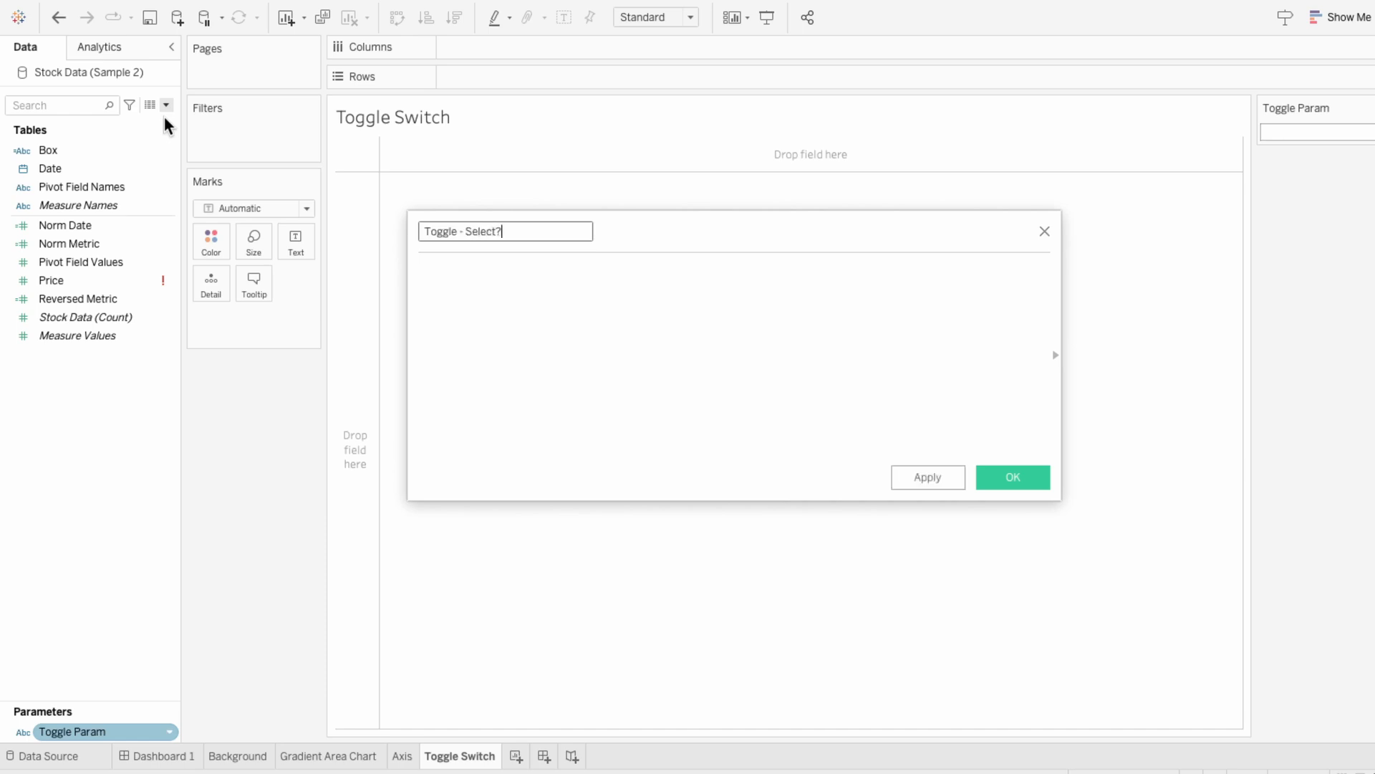
key("Tab")
type("IF tog")
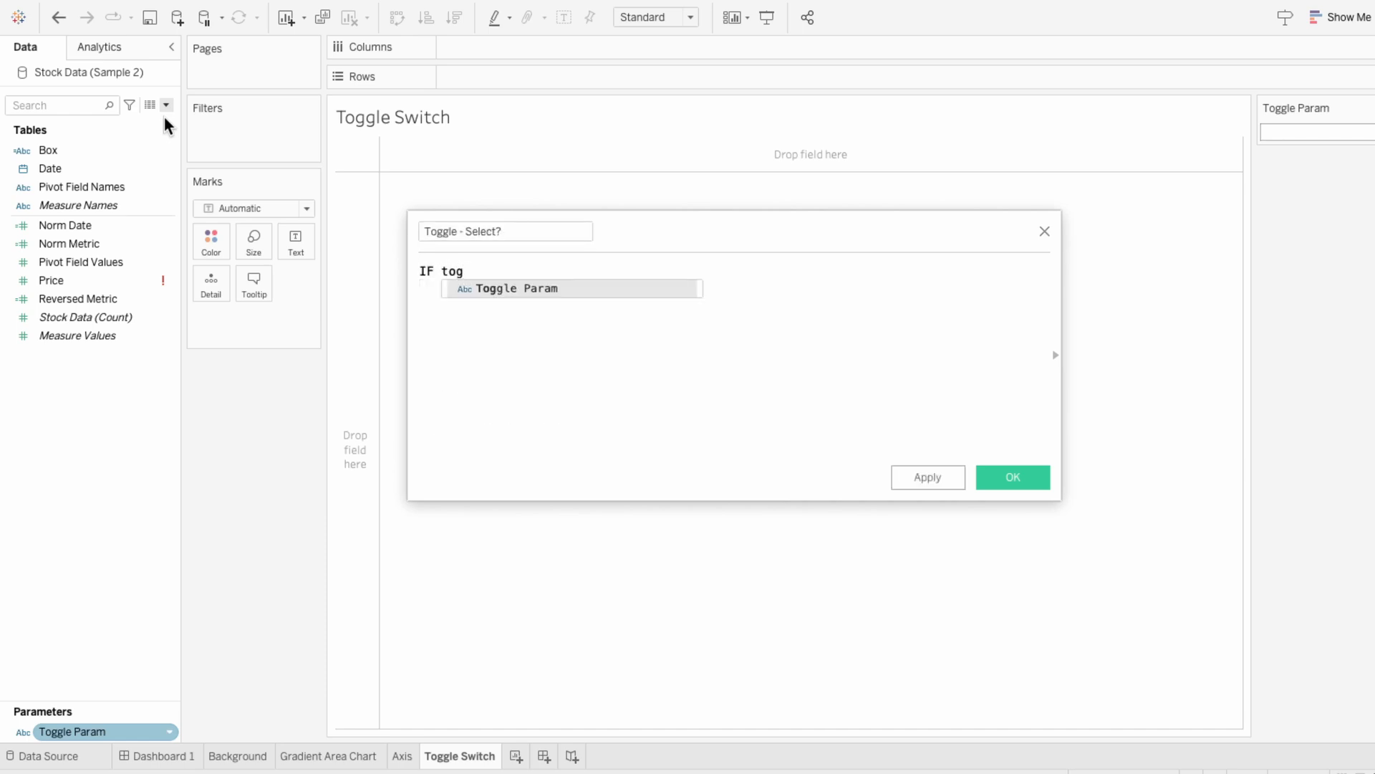
key("Return")
type("= pivo")
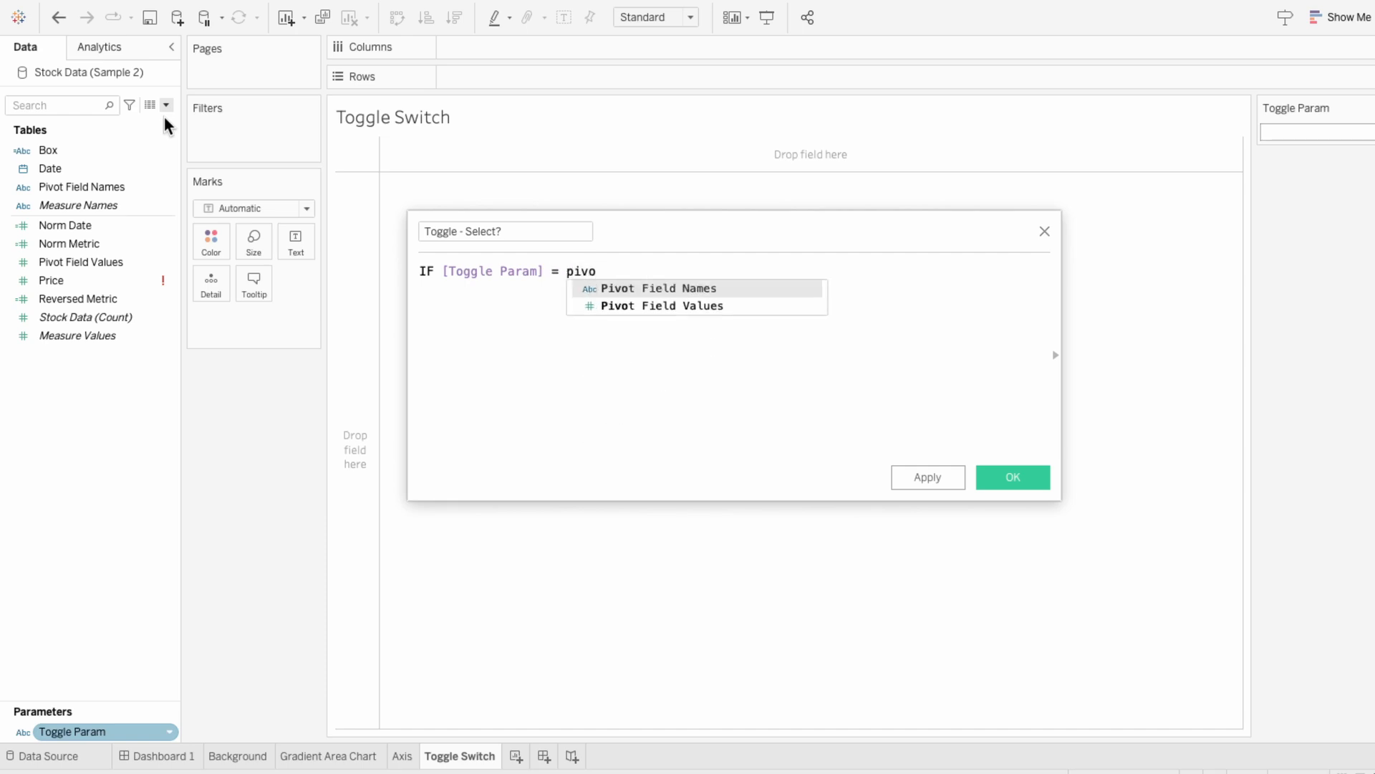
key("Return")
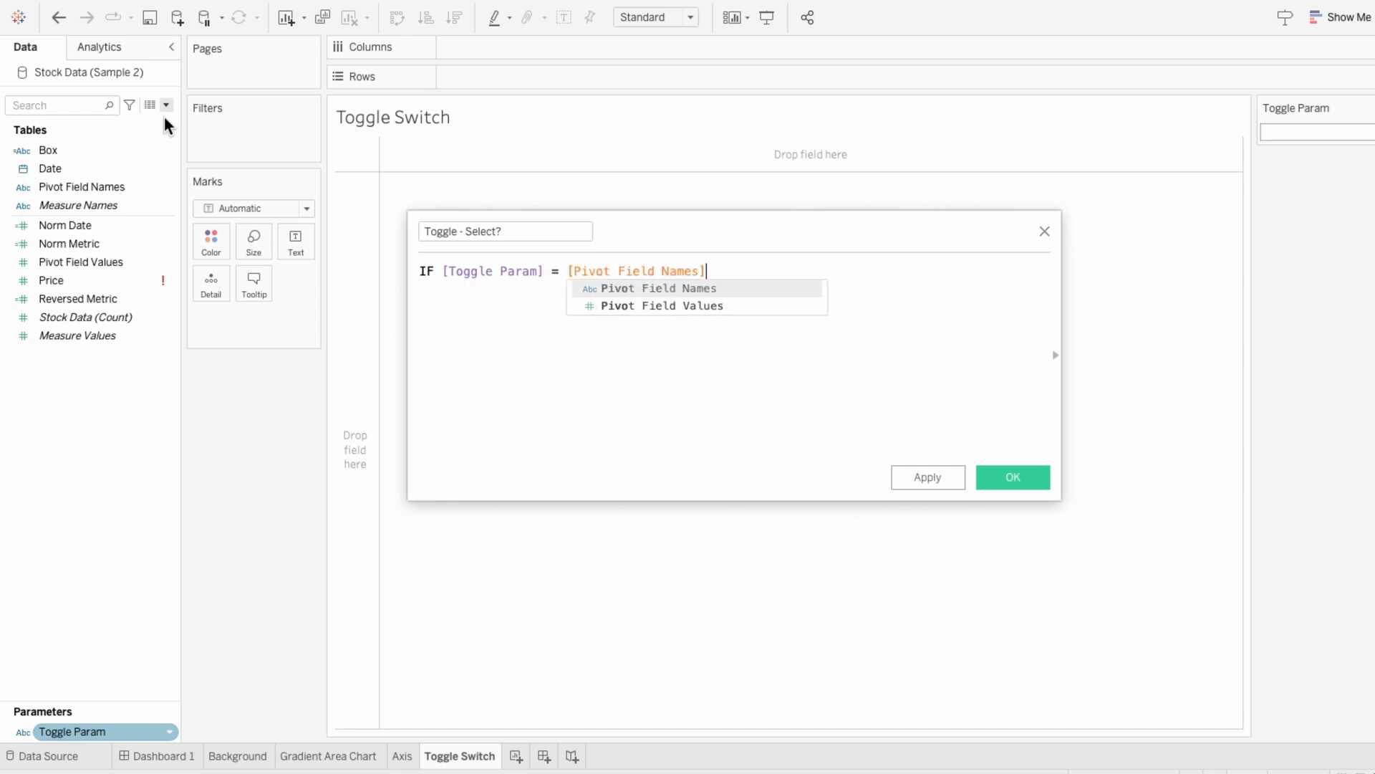
type("THEN TRUE ")
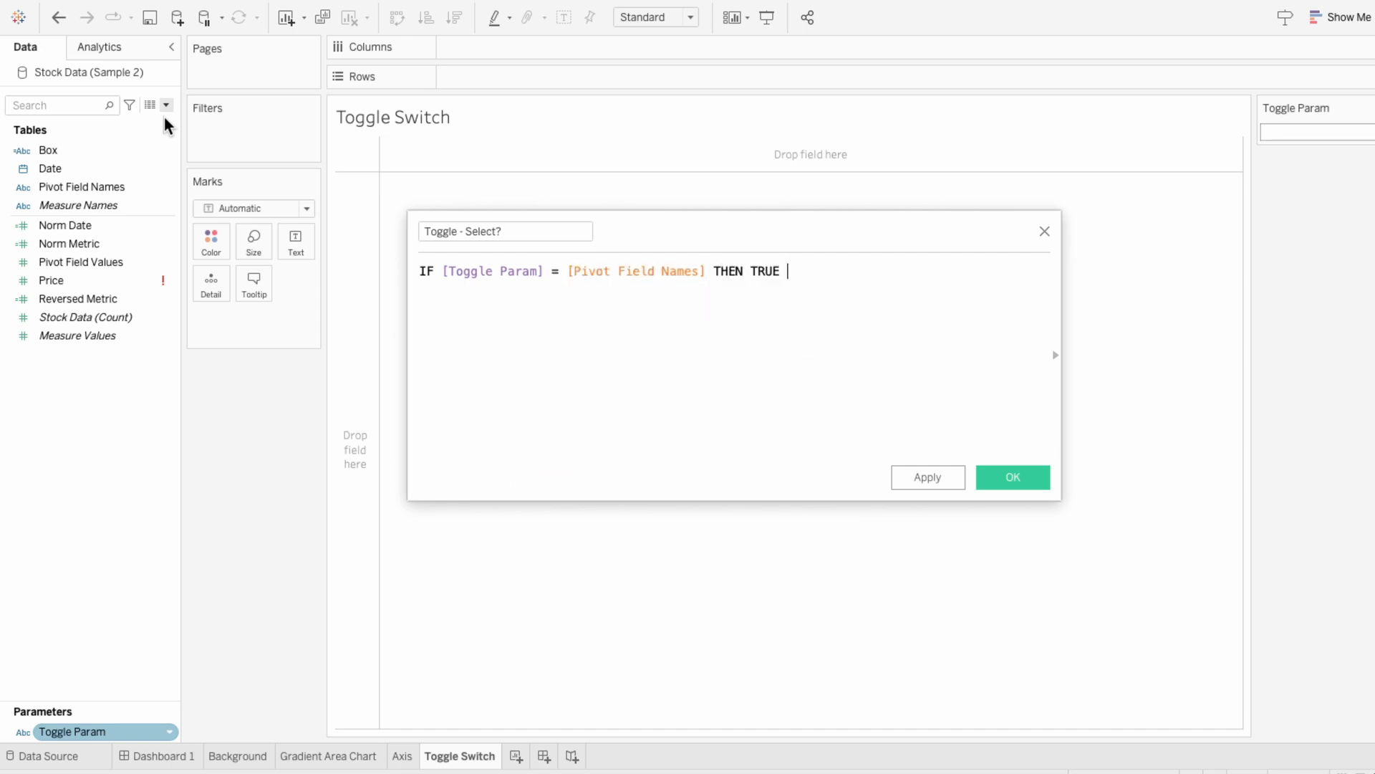
type("ELSE FALSE END")
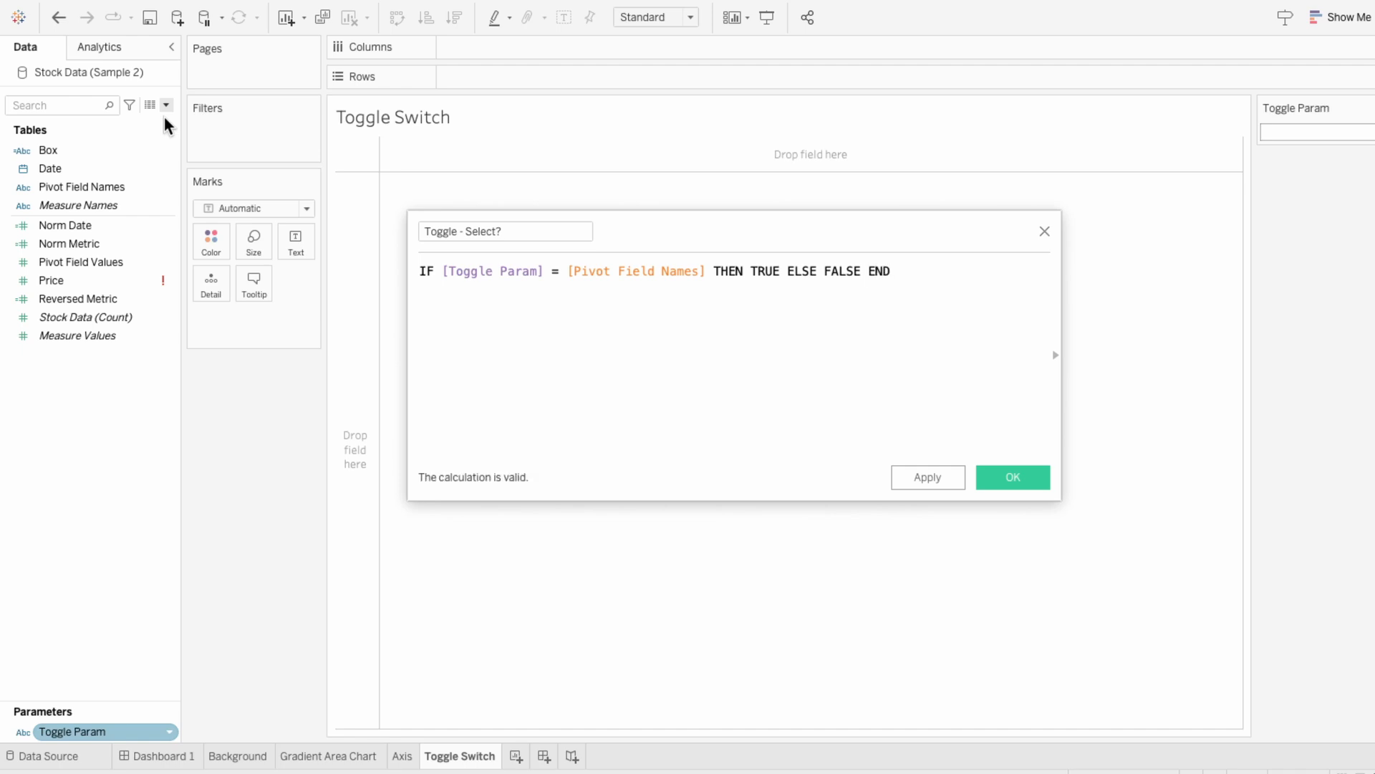
left_click(1002, 477)
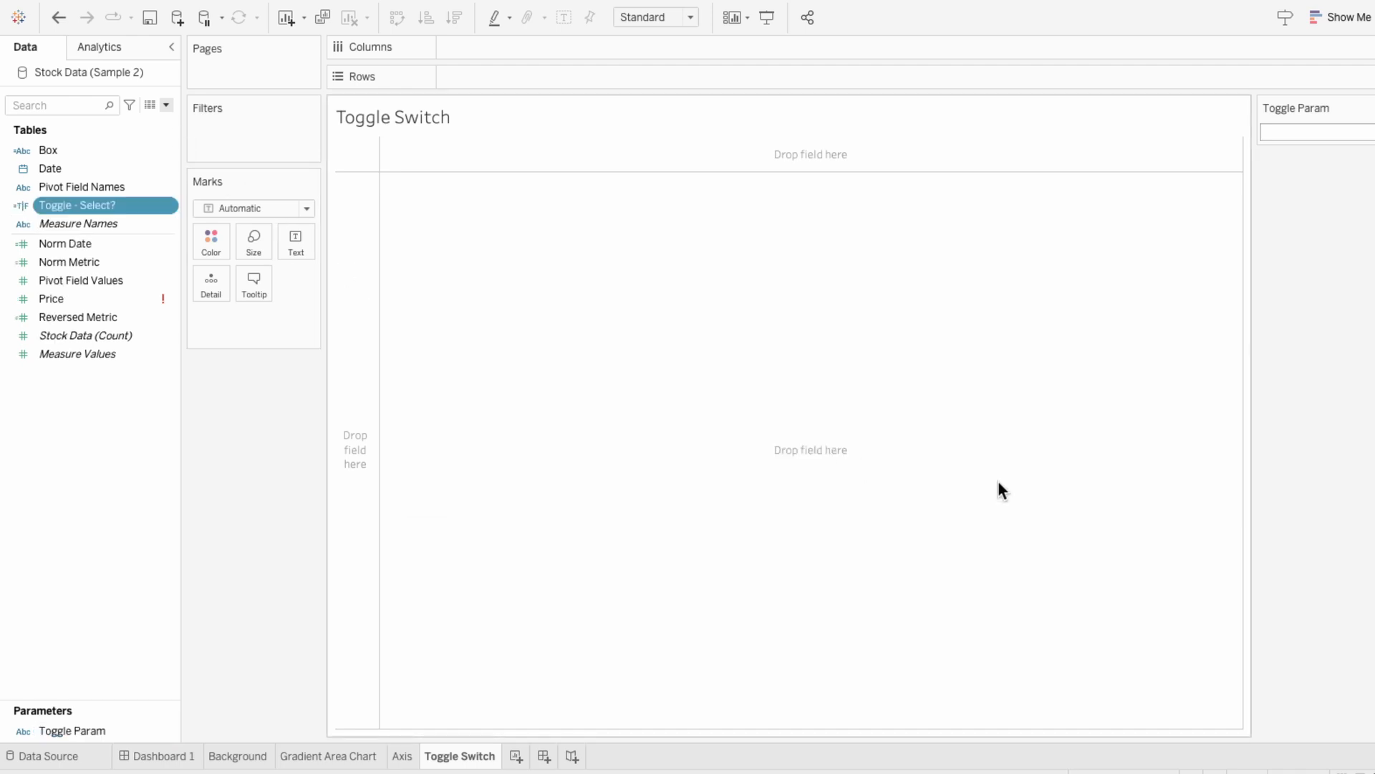
Step: Create the calculated field "Toggle - Name for Param" with the formula IF [Toggle Param] = "Price" THEN "Volume" ELSE "Price" END
left_click(168, 109)
left_click(165, 117)
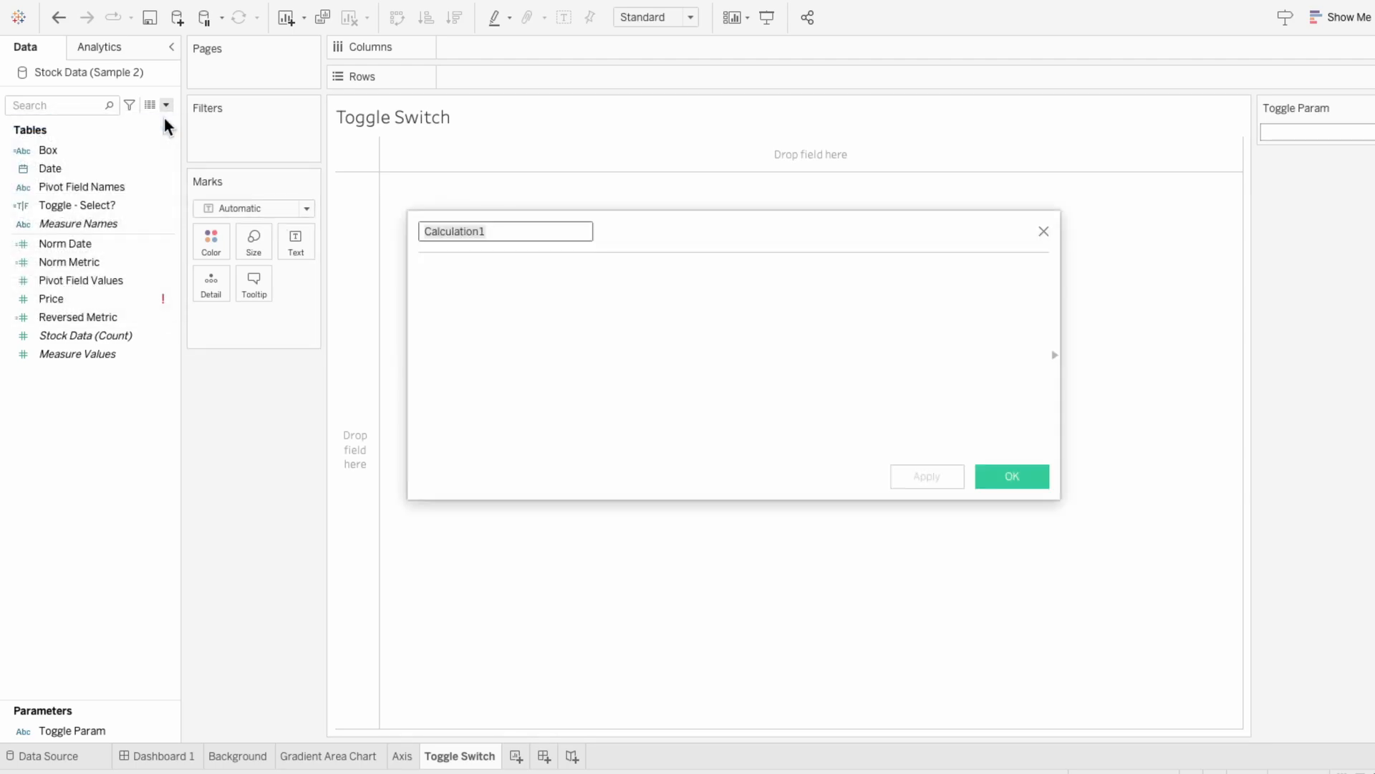
type("Toggle - Name")
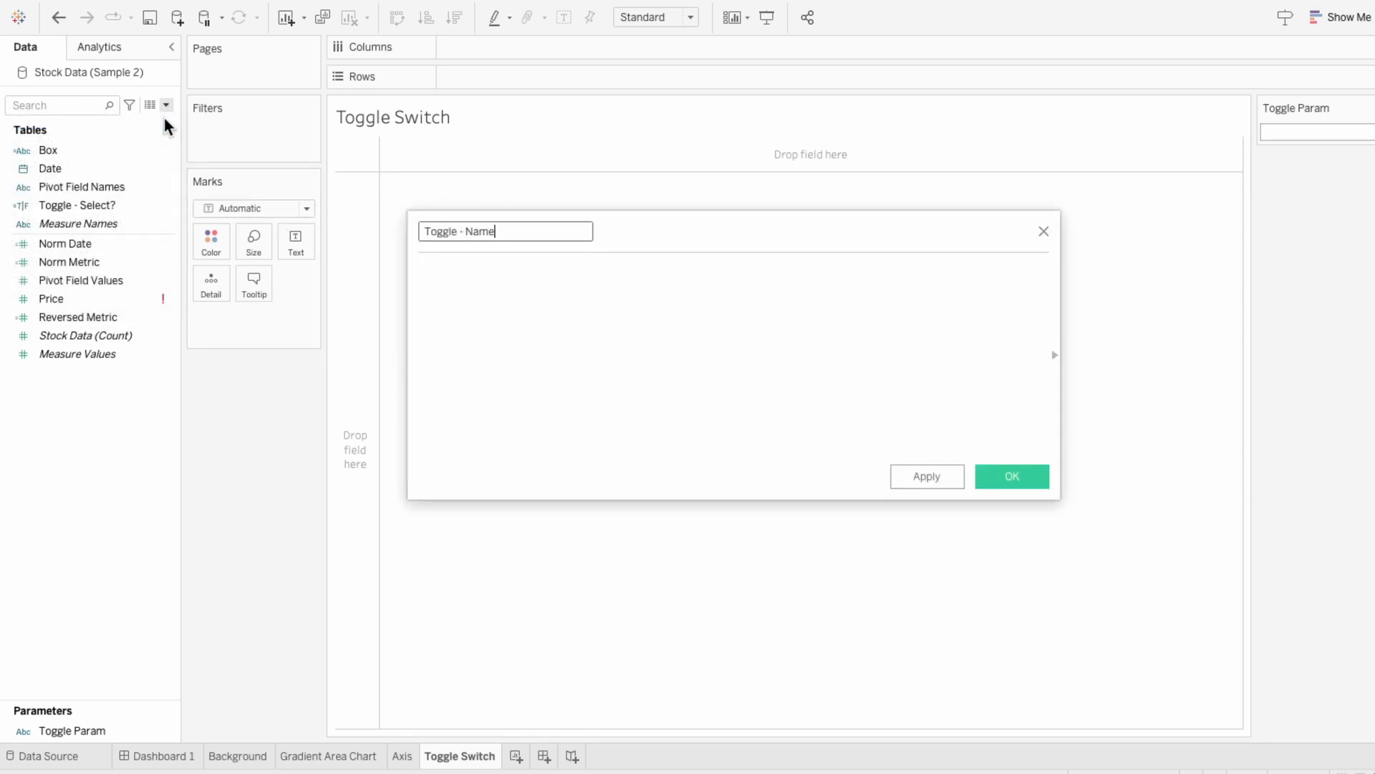
type(" for Param")
key("Tab")
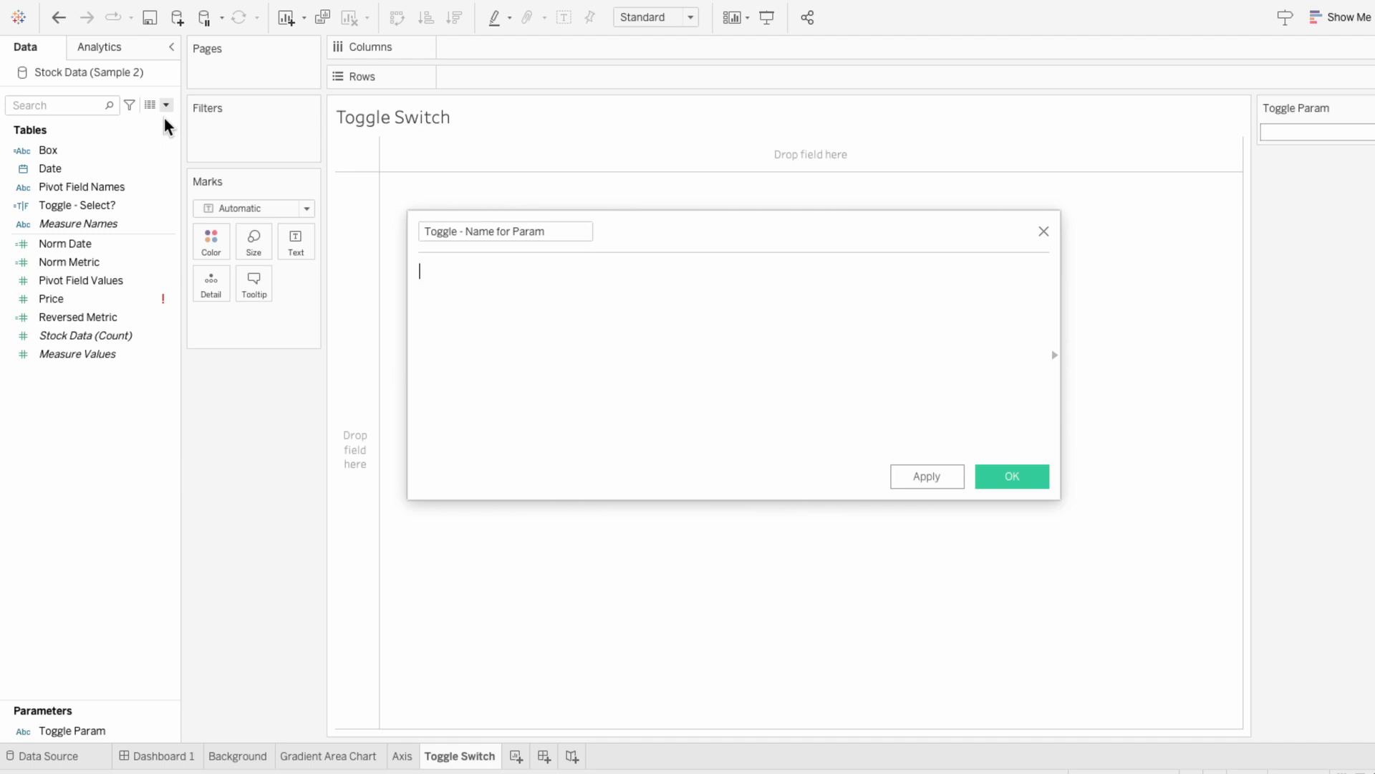
type("IF tog")
key("Down")
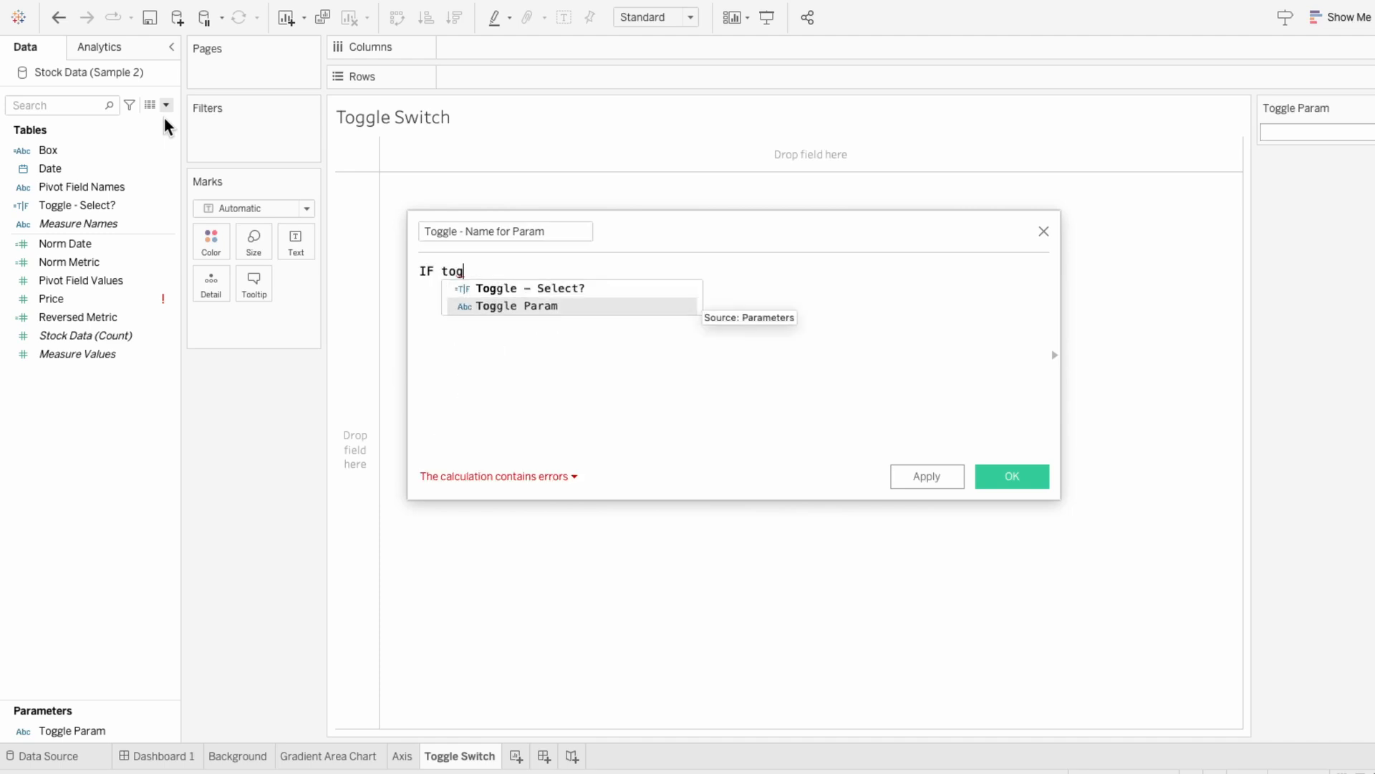
key("Return")
type("= \"")
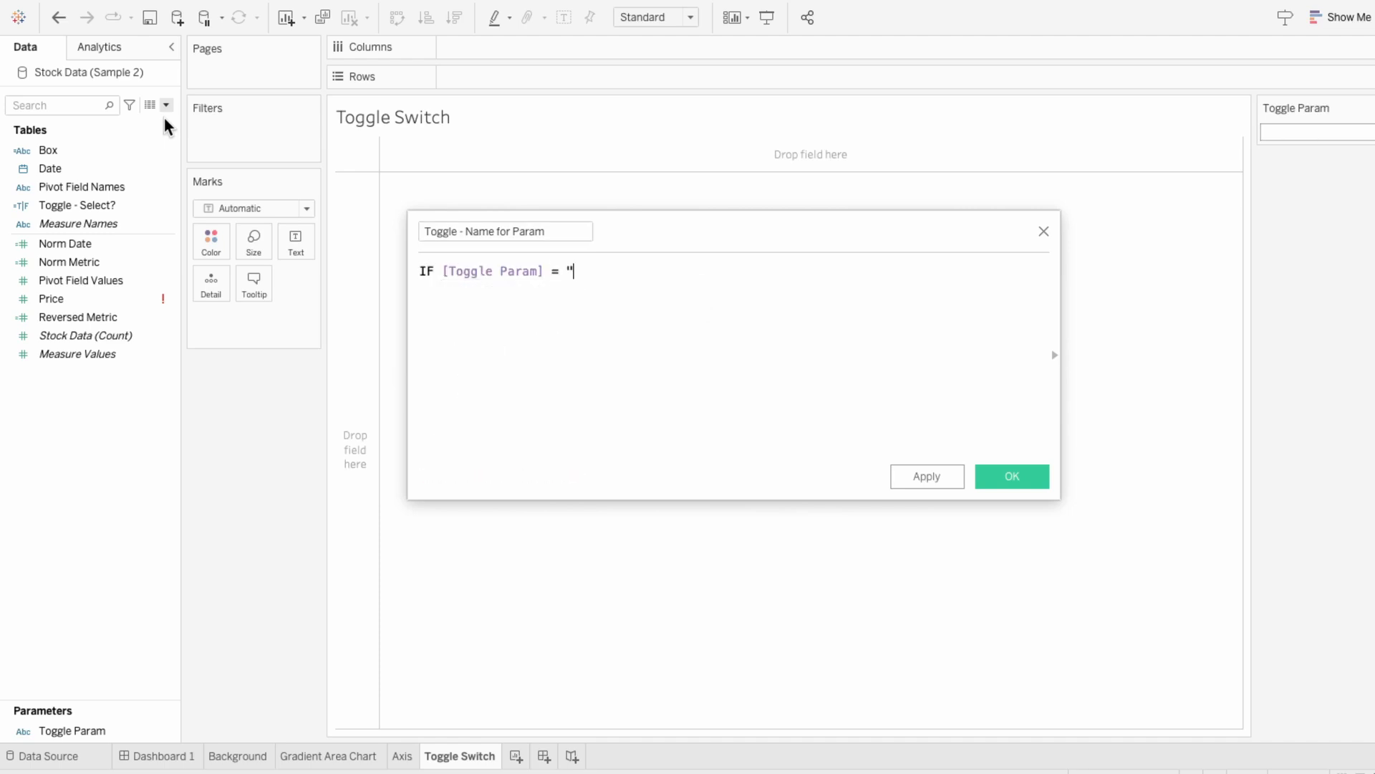
type("Price\" THEN \"Volume\" ELSE \"")
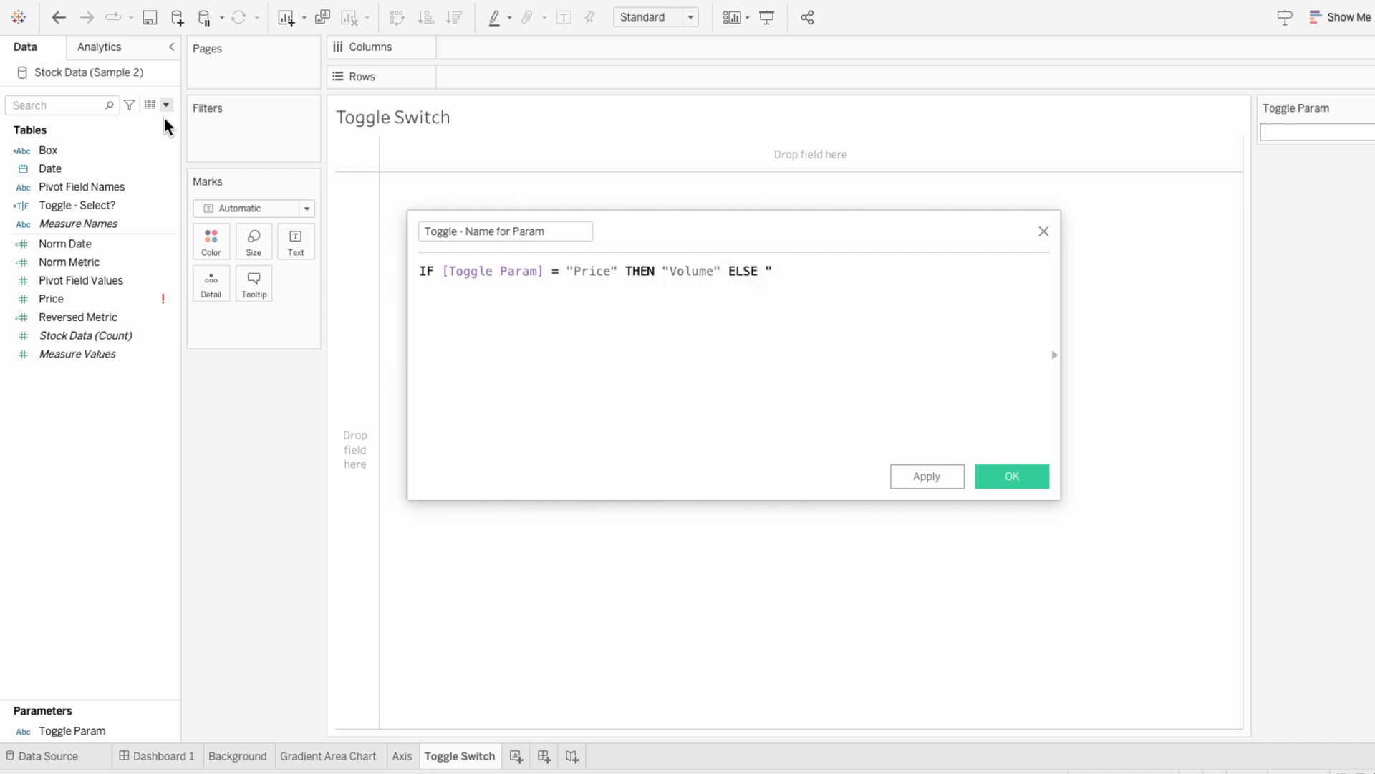
type("Price\" END")
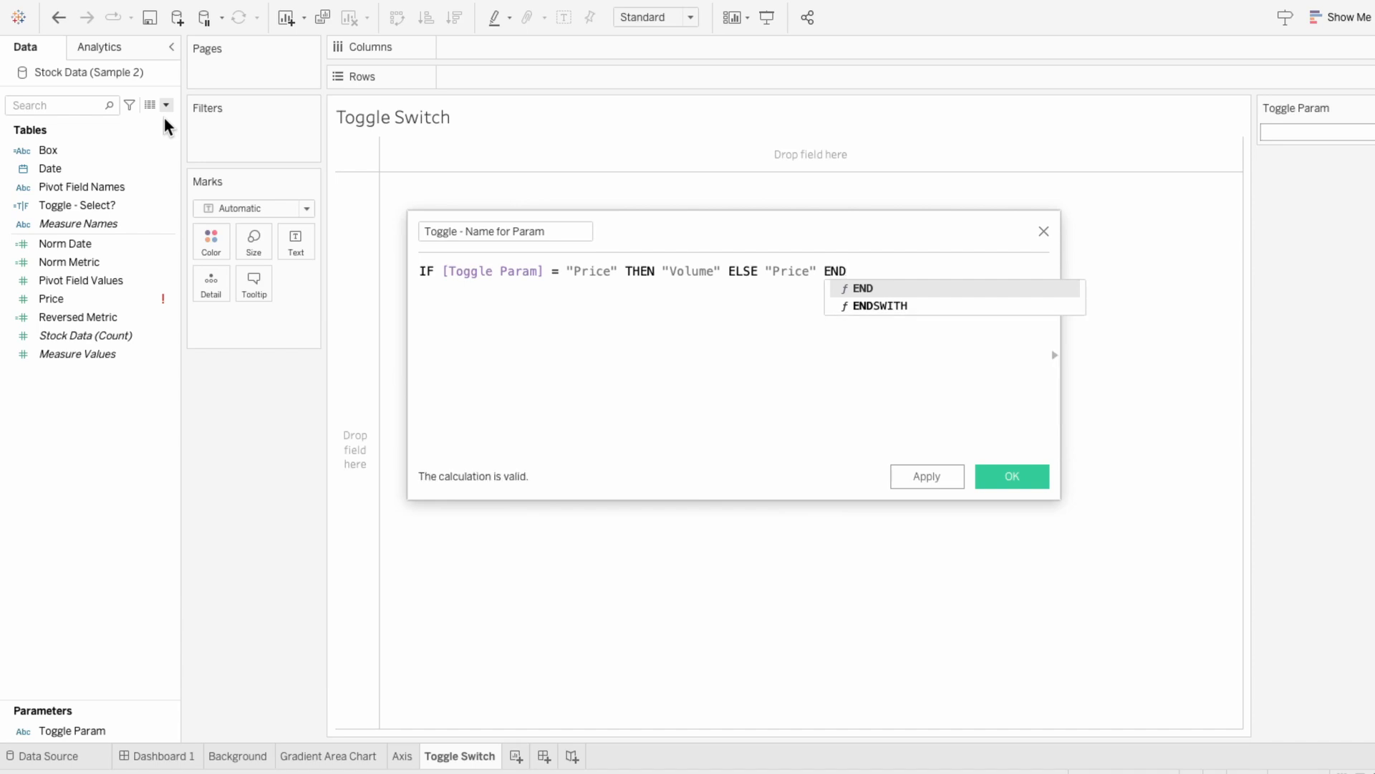
left_click(1011, 477)
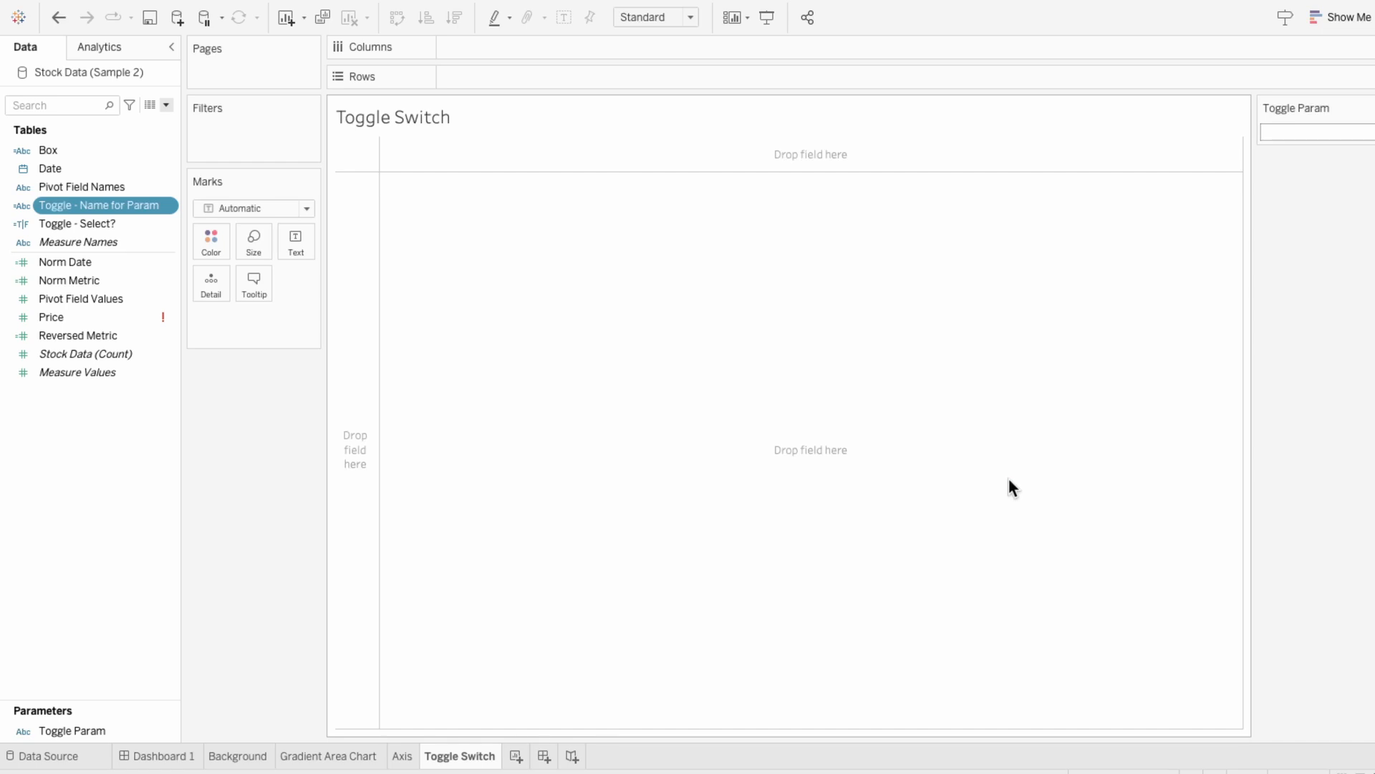
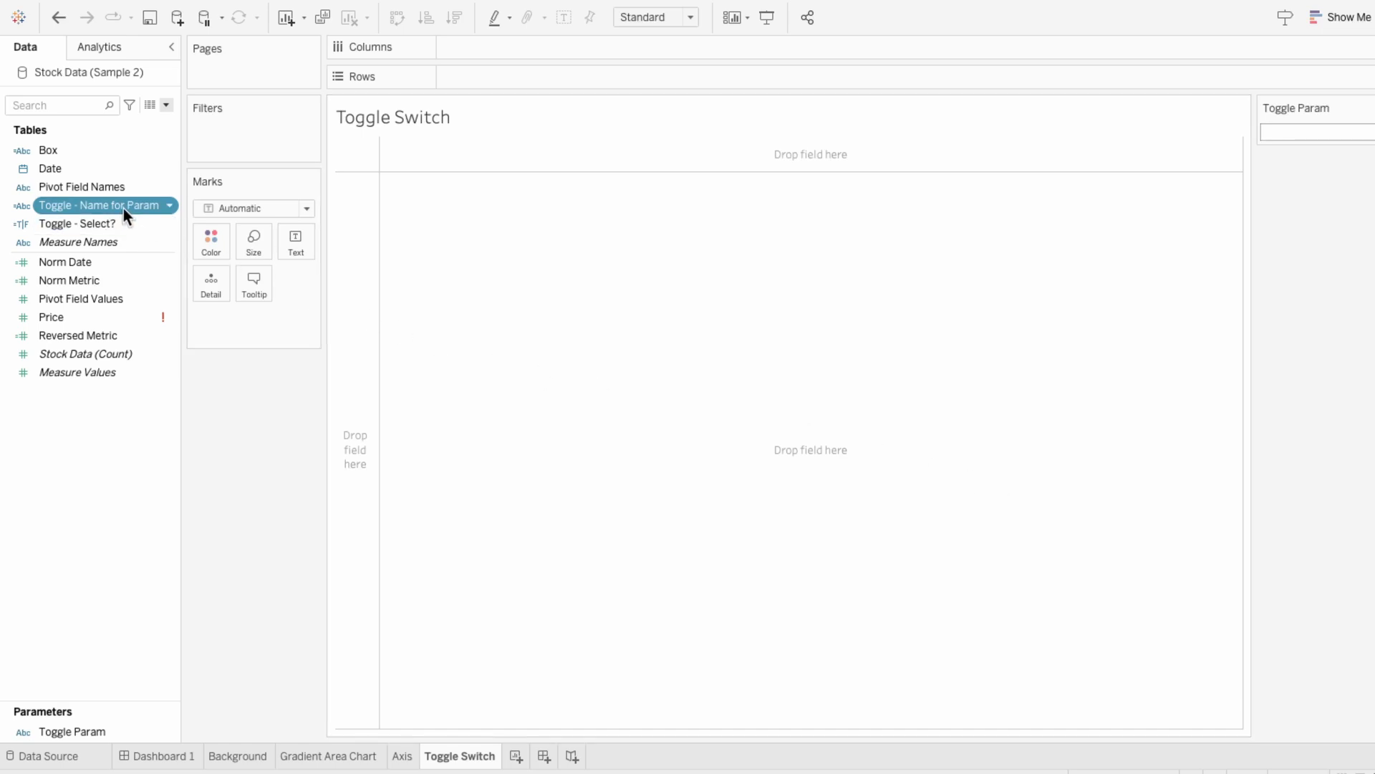
Step: Add Toggle - Name for Param to the marks, set the mark type to Shape, and encode the field as Shape
left_click_drag(123, 209, 243, 334)
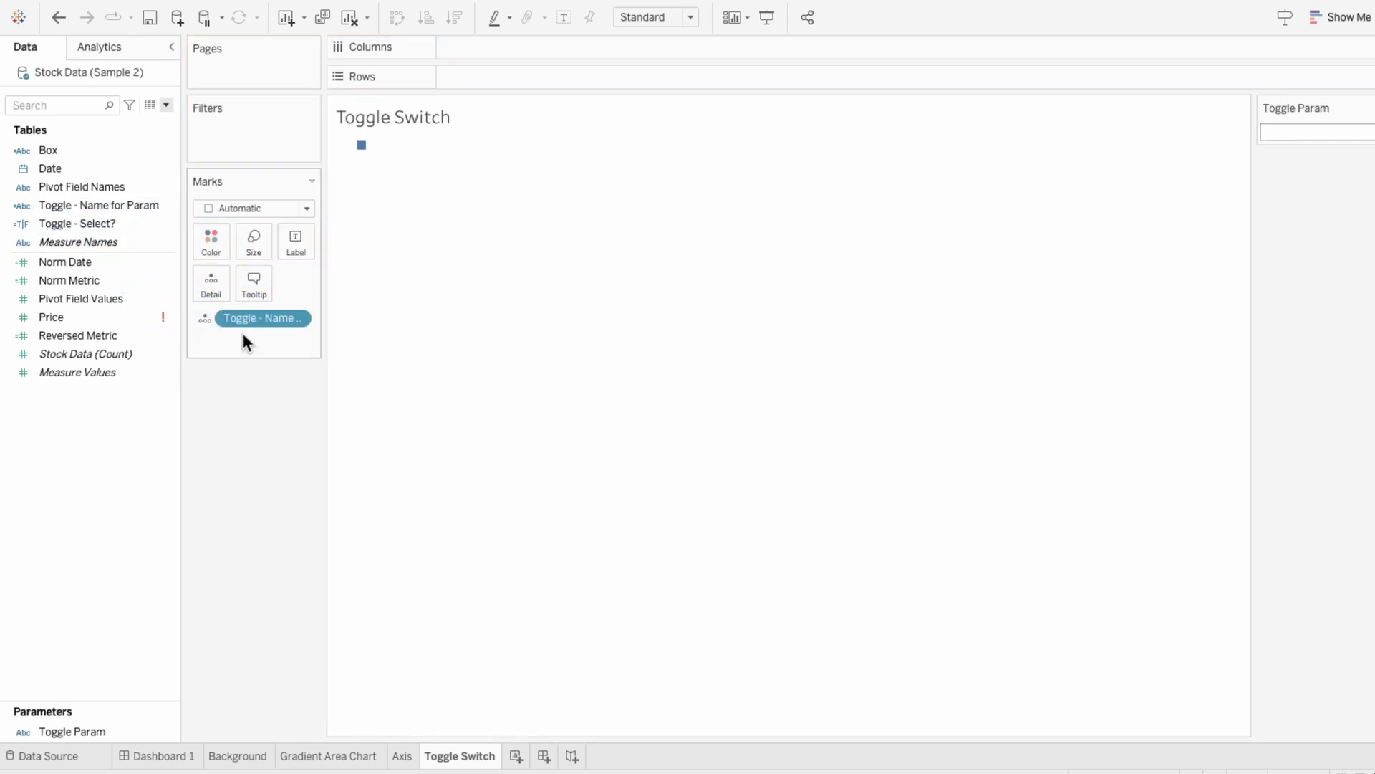
left_click(244, 207)
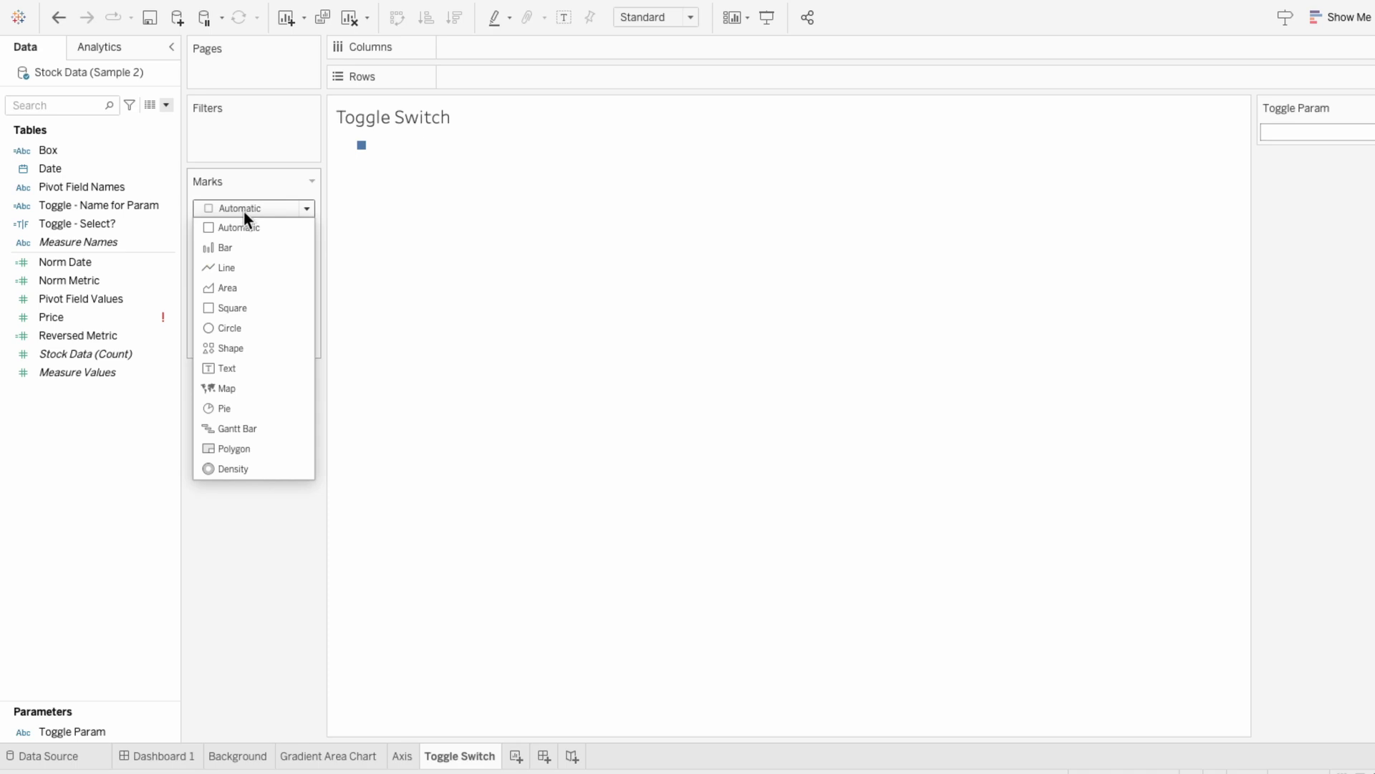
left_click(243, 348)
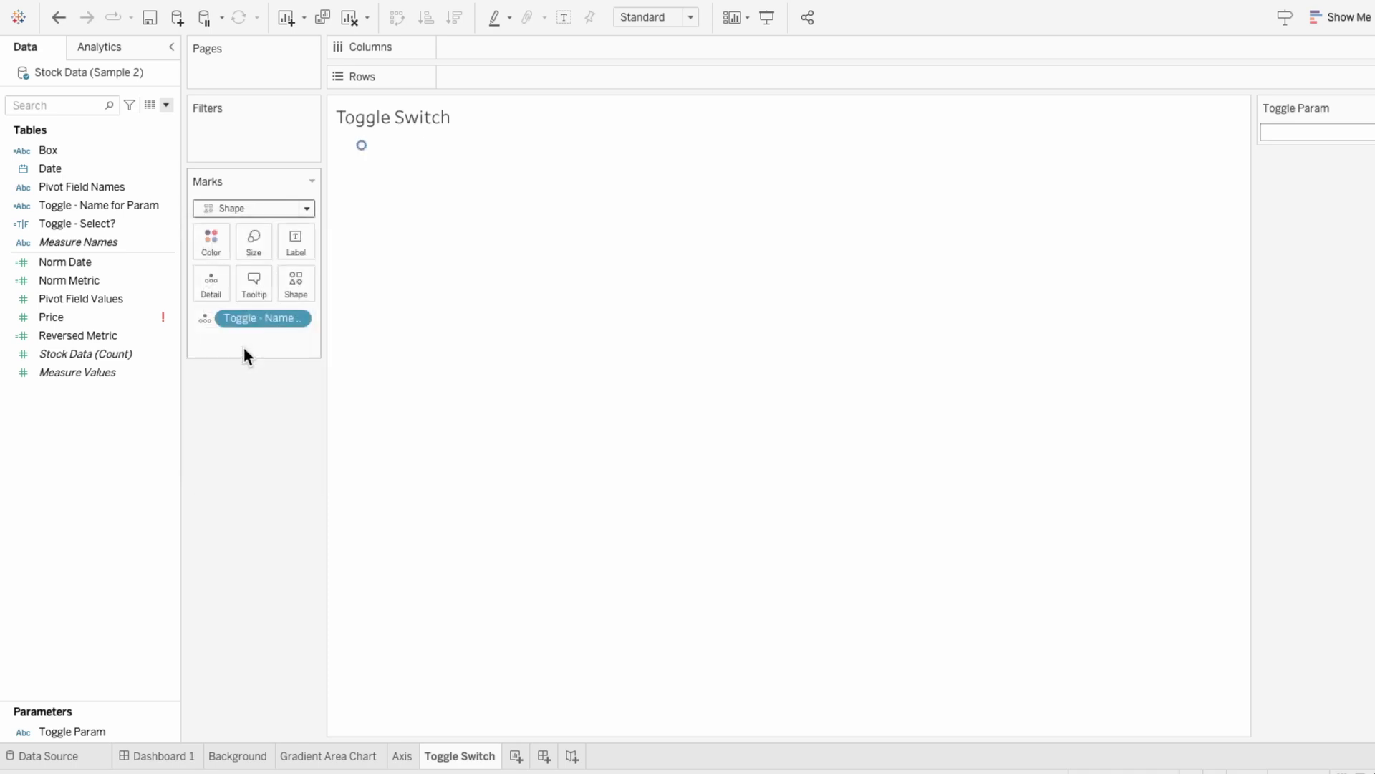
left_click(207, 321)
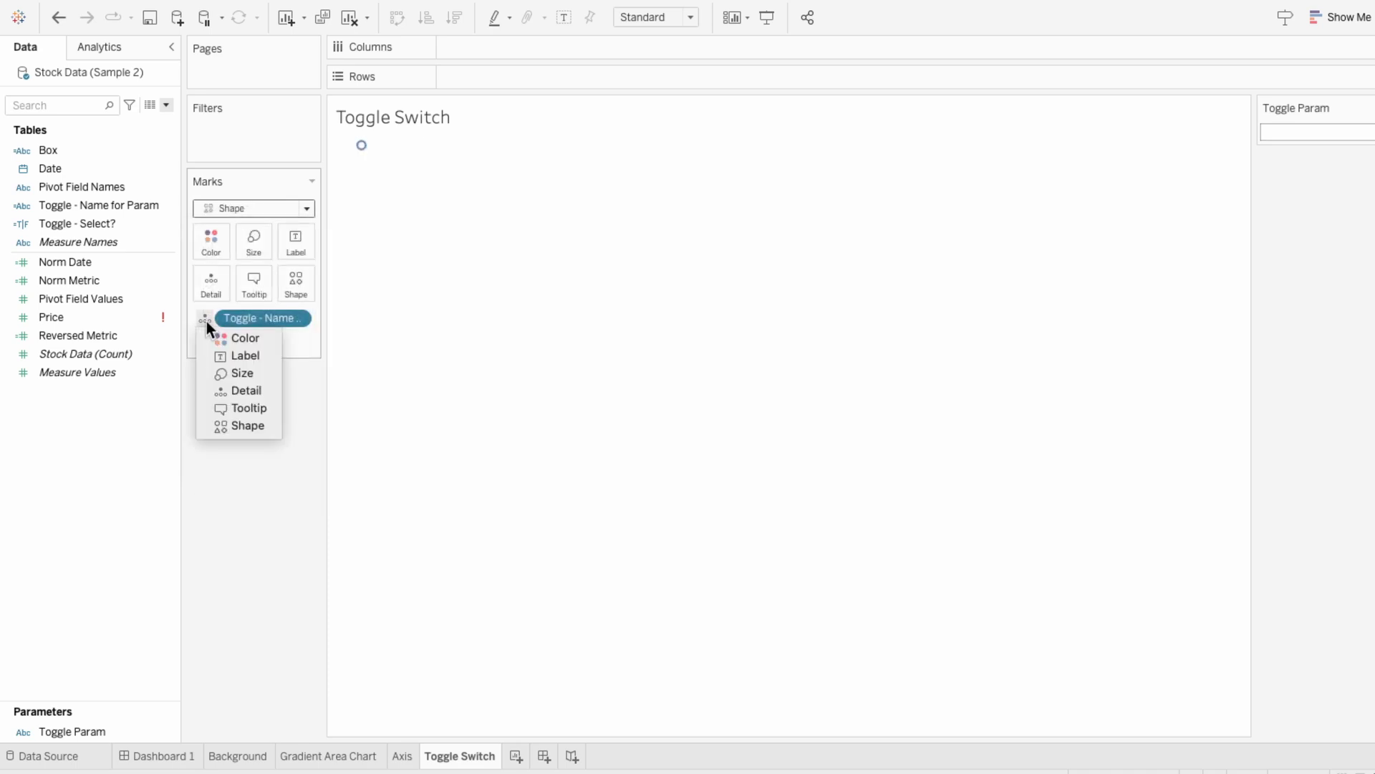
left_click(227, 425)
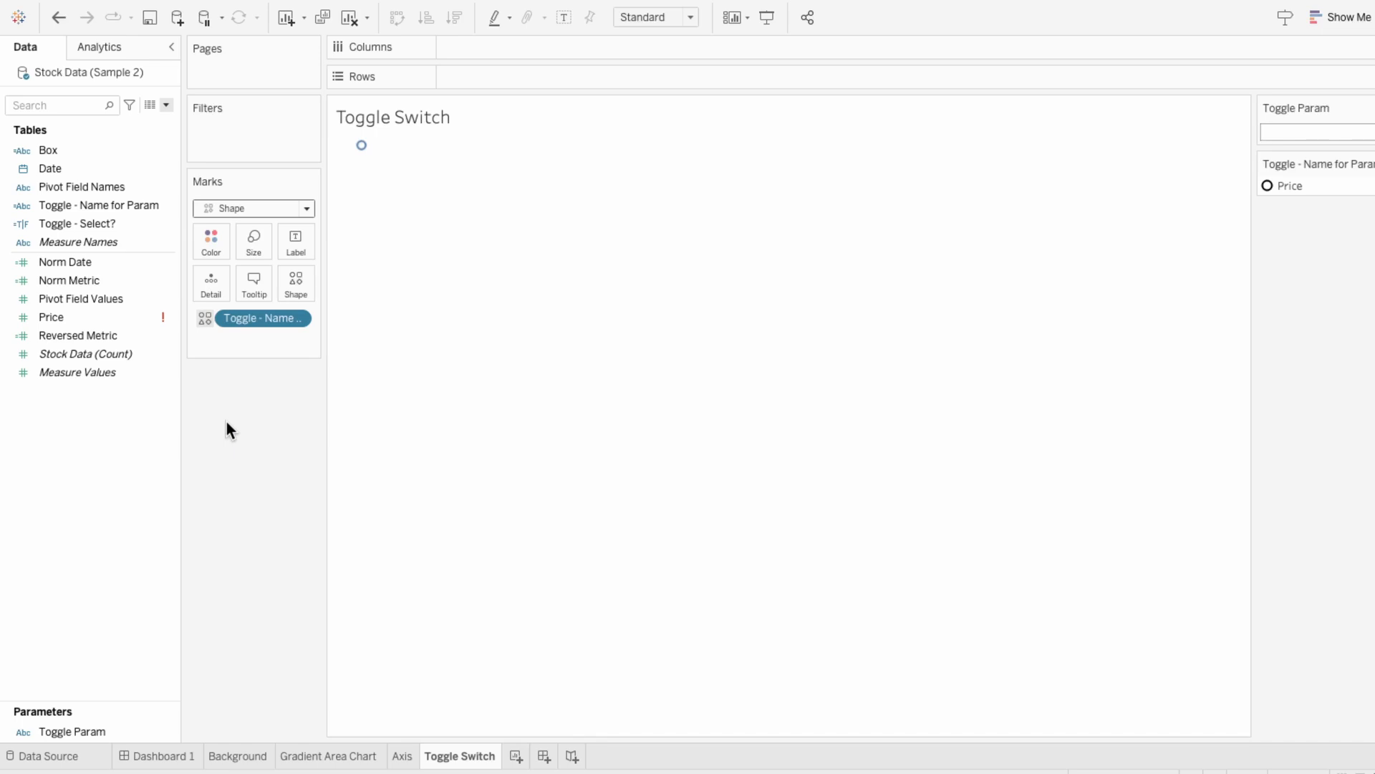
Step: Place the Toggle Switch sheet as a floating object over the Market Activity chart on Dashboard 1 and hide its title
left_click(171, 761)
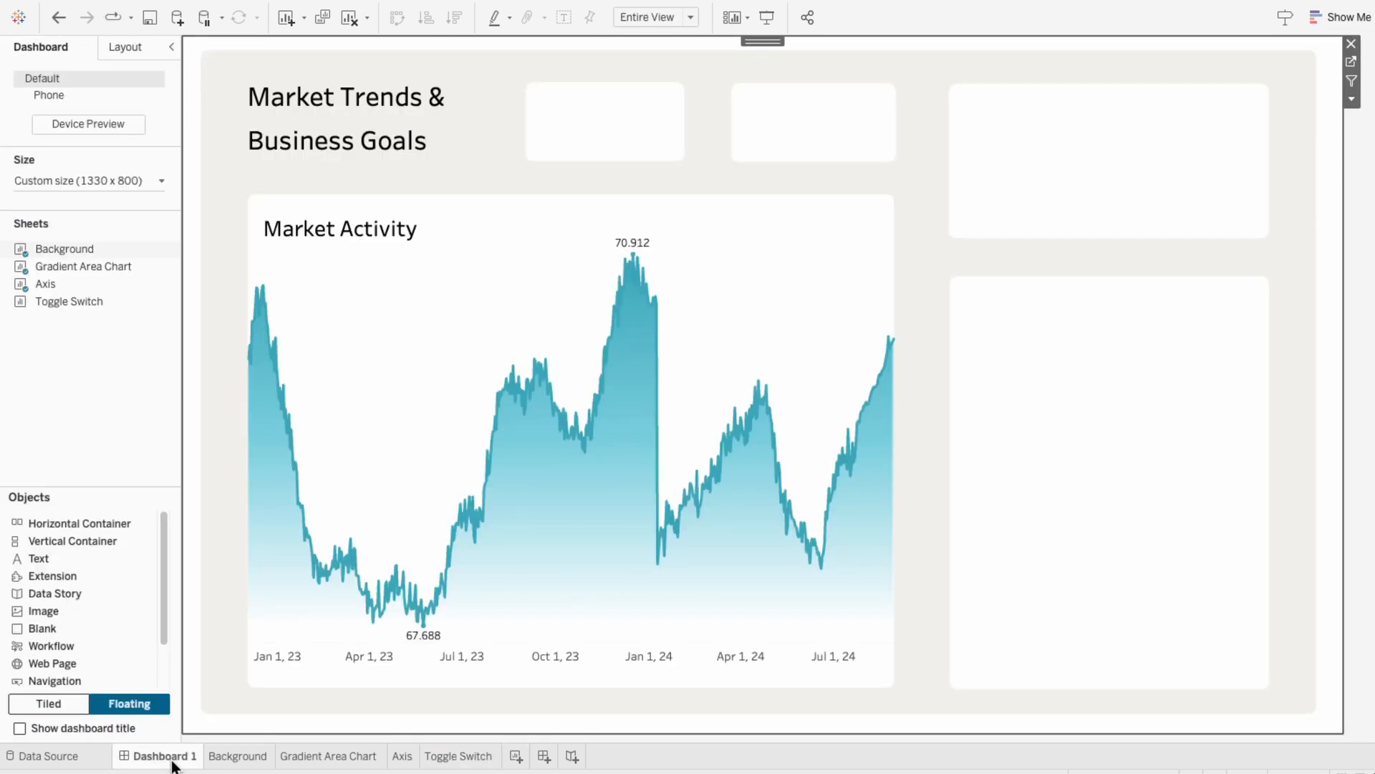
left_click_drag(62, 300, 485, 199)
right_click(497, 228)
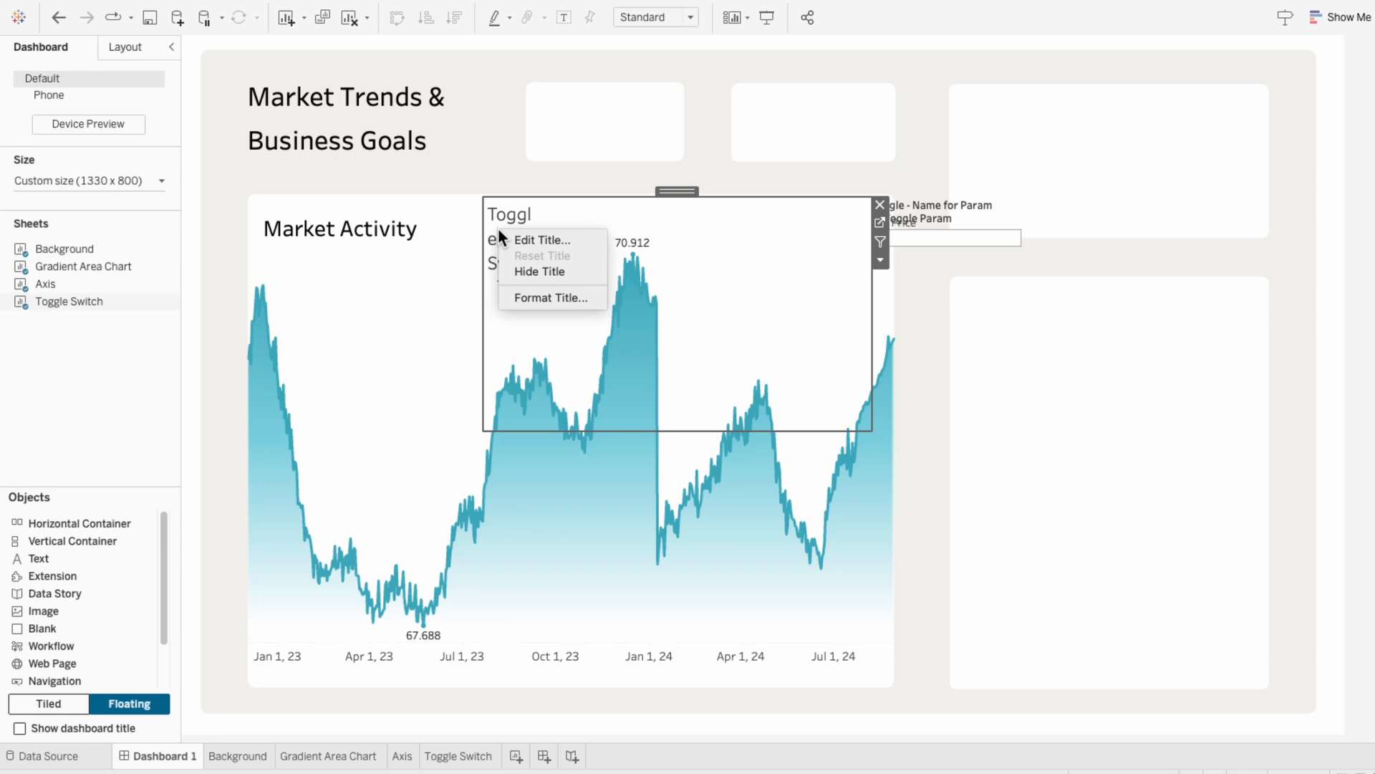
left_click(531, 267)
Step: Fit the Toggle Switch sheet to Entire View, then shrink it and place it just below the Market Activity title
left_click(633, 19)
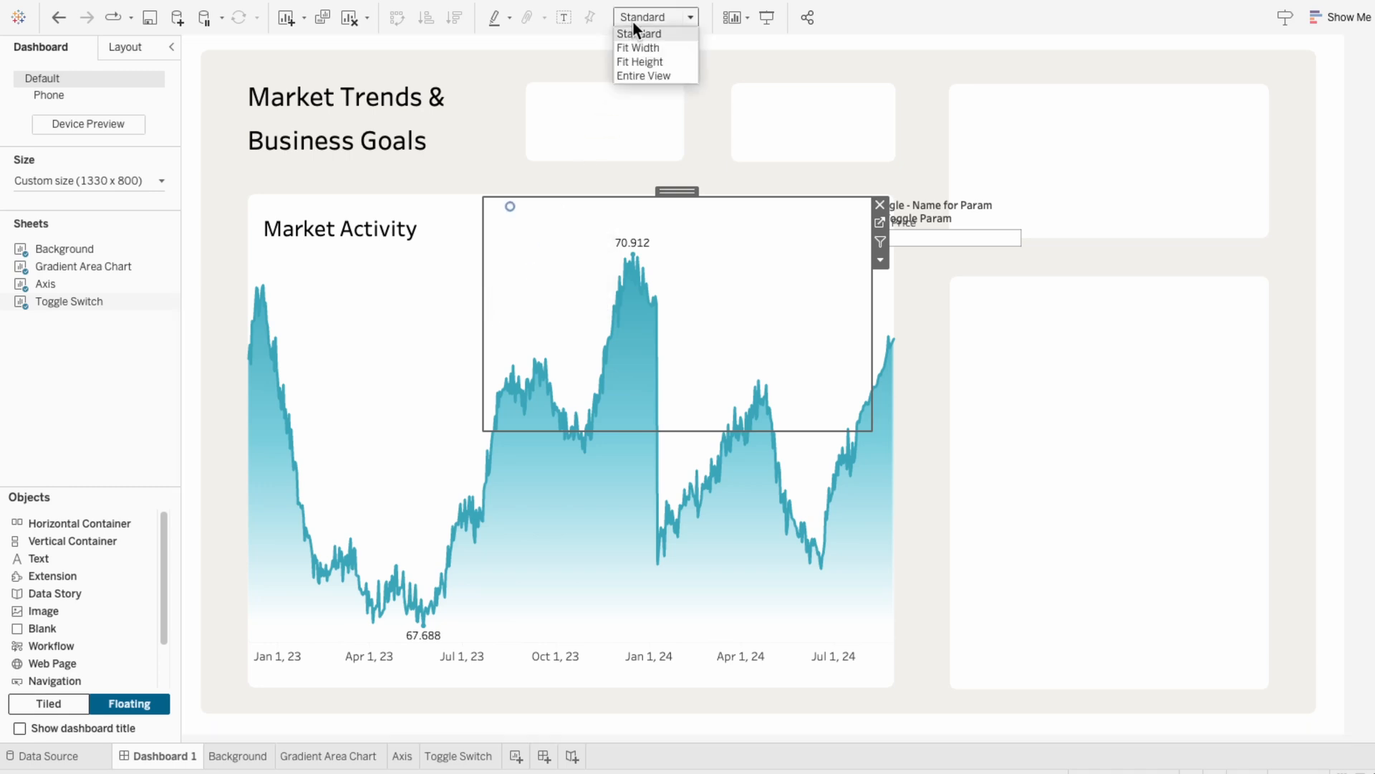
left_click(646, 75)
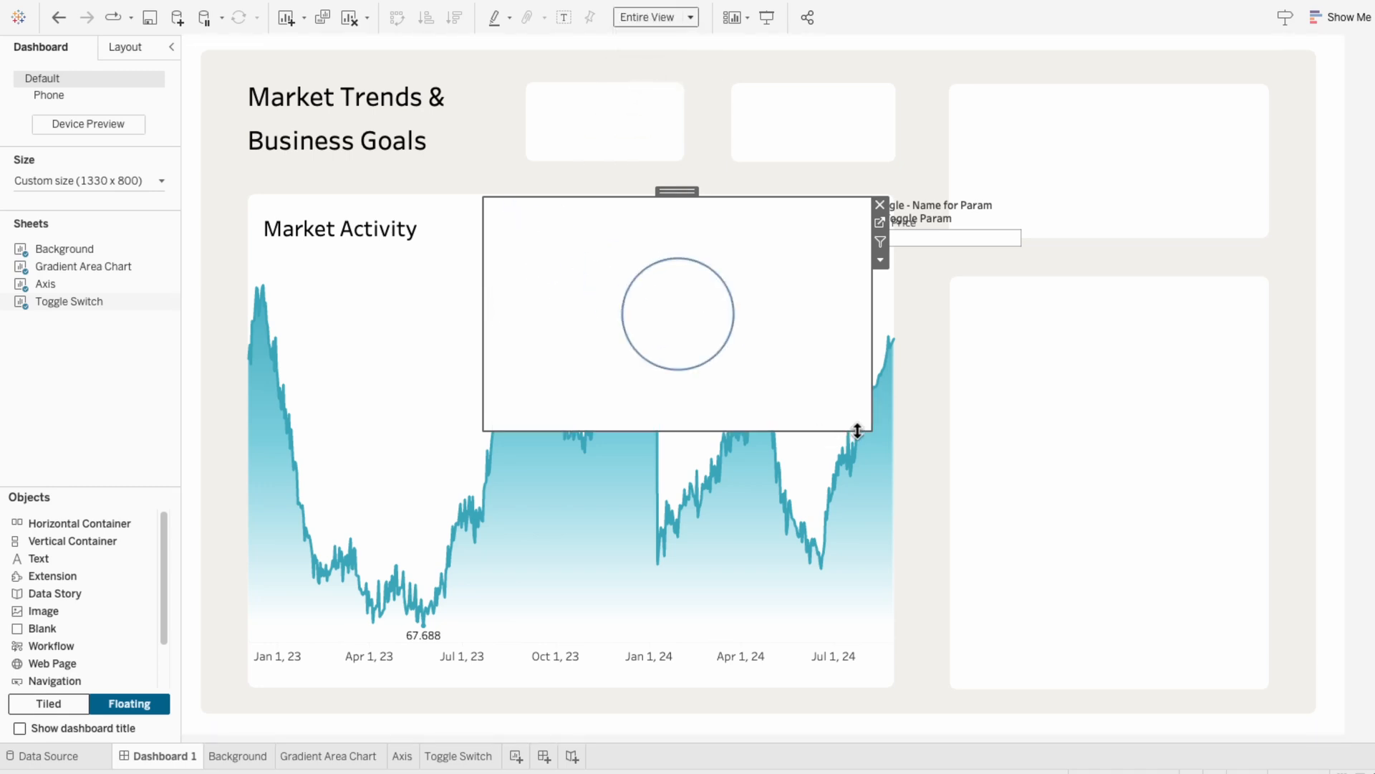
left_click_drag(860, 431, 636, 259)
left_click_drag(570, 193, 390, 238)
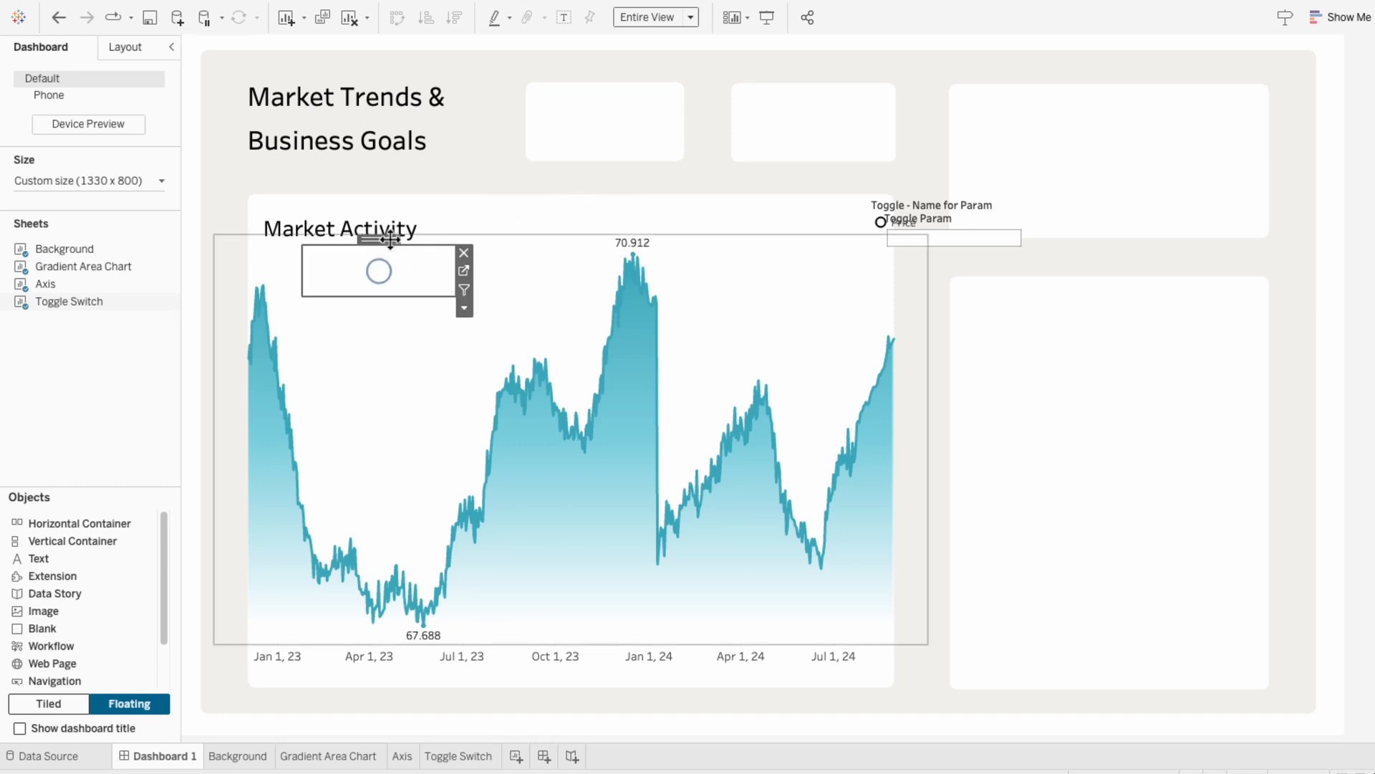
Step: Add a change-parameter dashboard action named Toggle Param with only the Toggle Switch sheet as its source
left_click(283, 10)
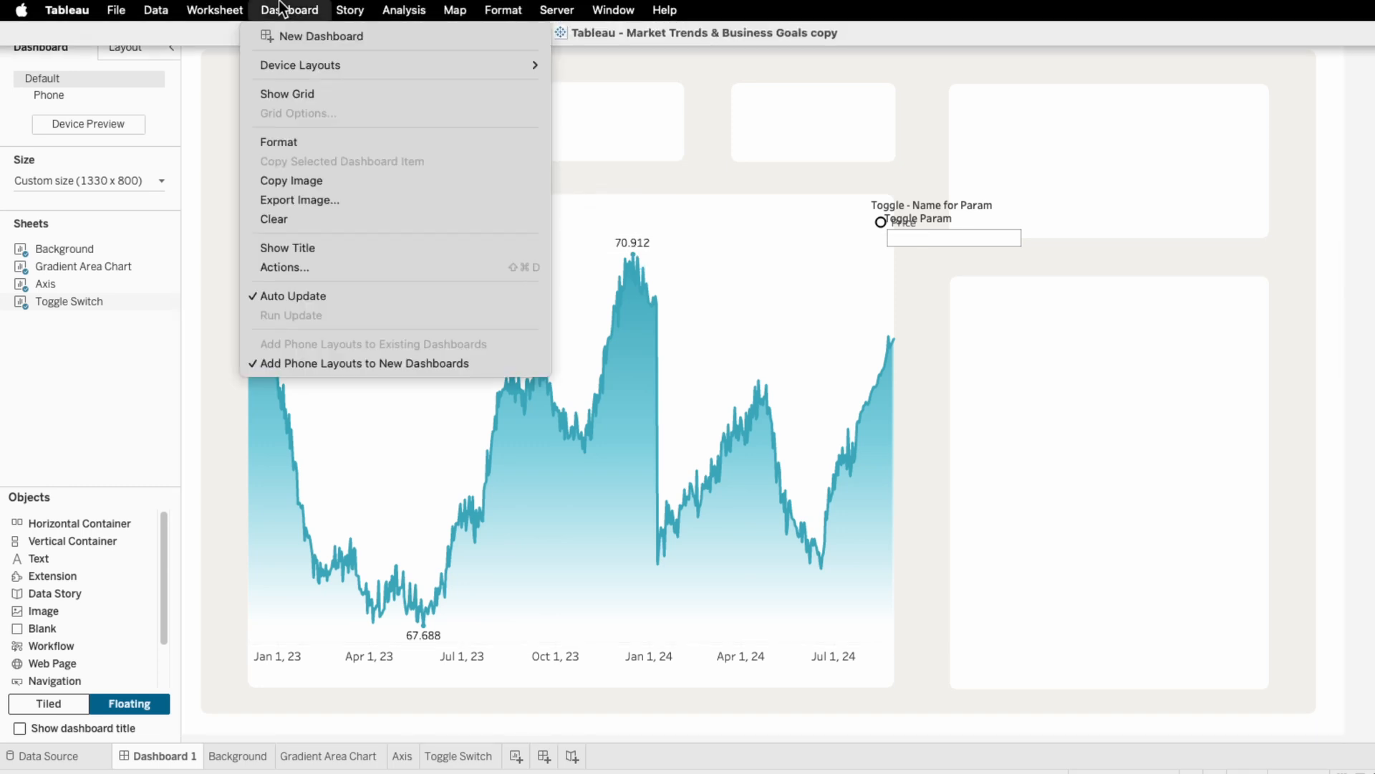
left_click(294, 268)
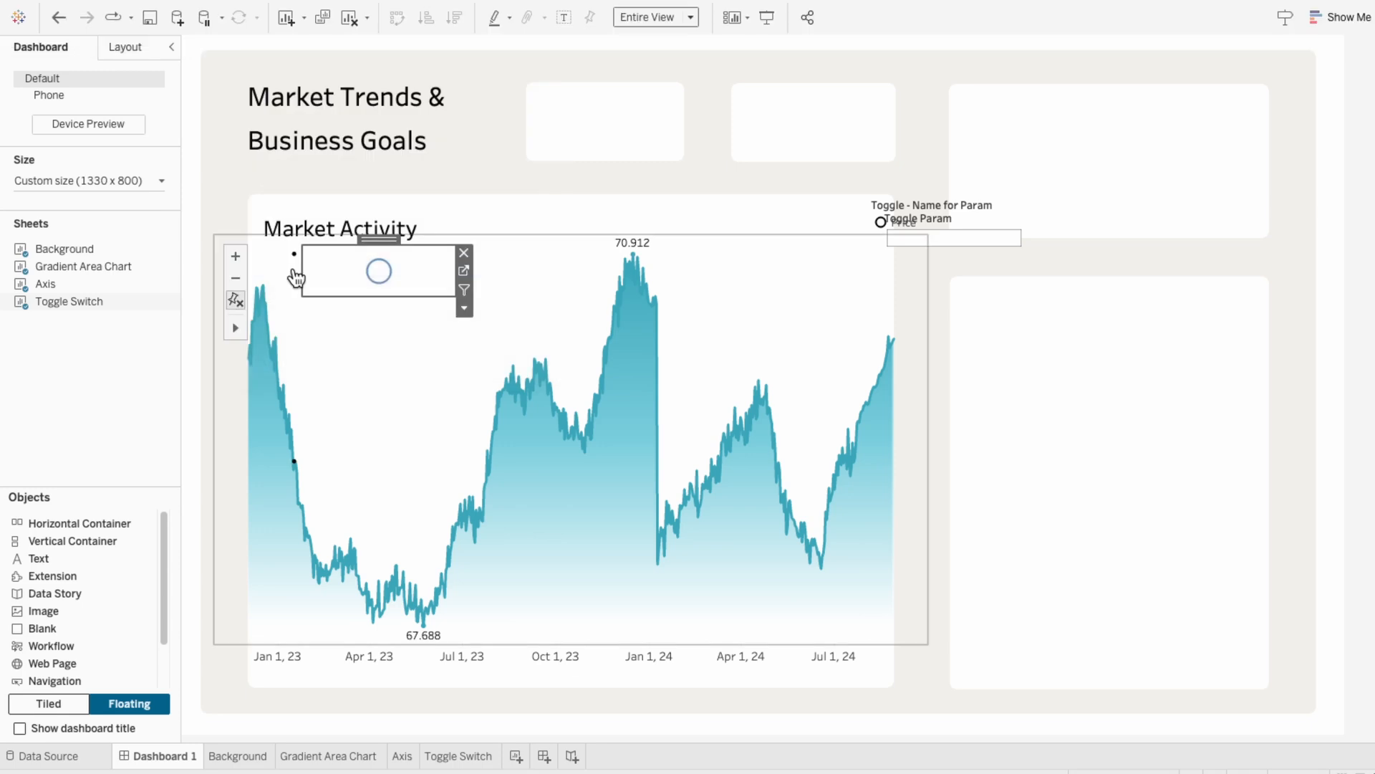
left_click(500, 504)
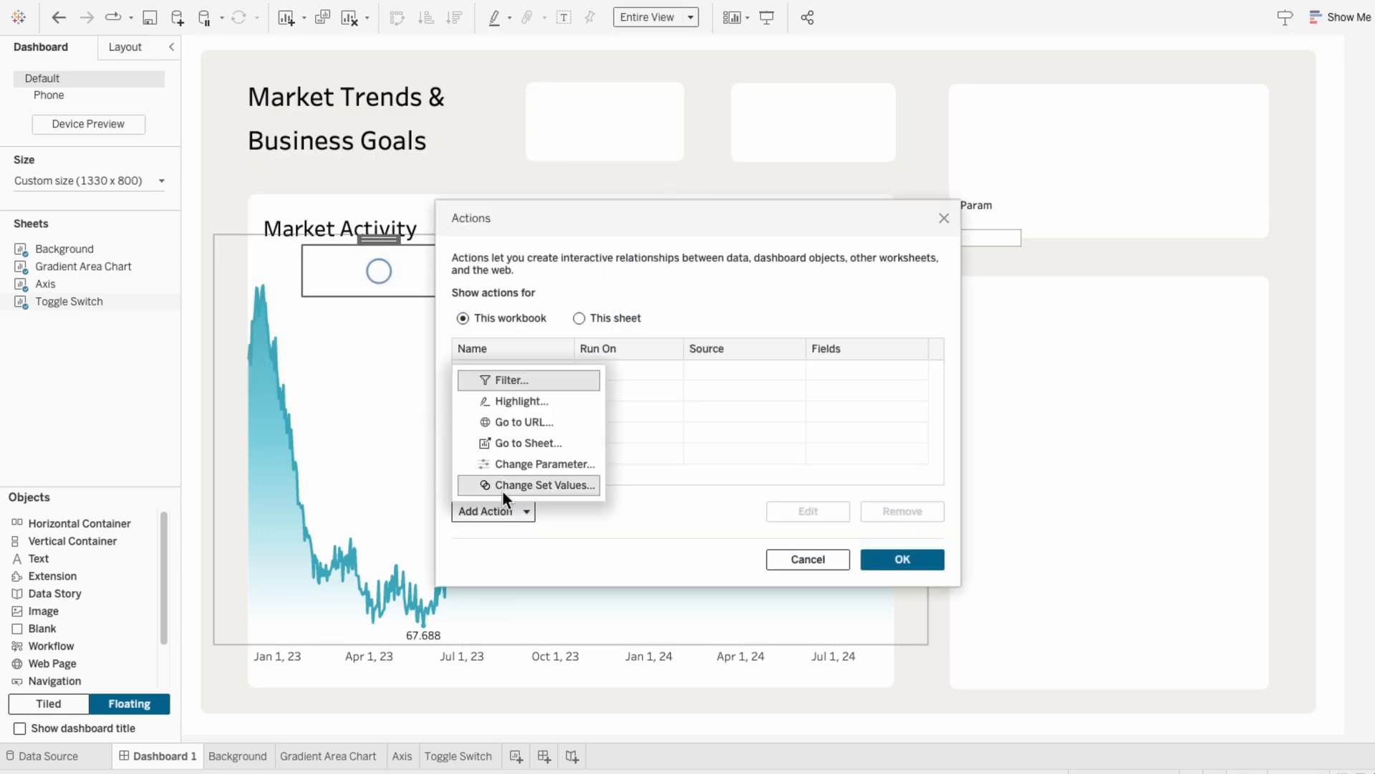
left_click(505, 464)
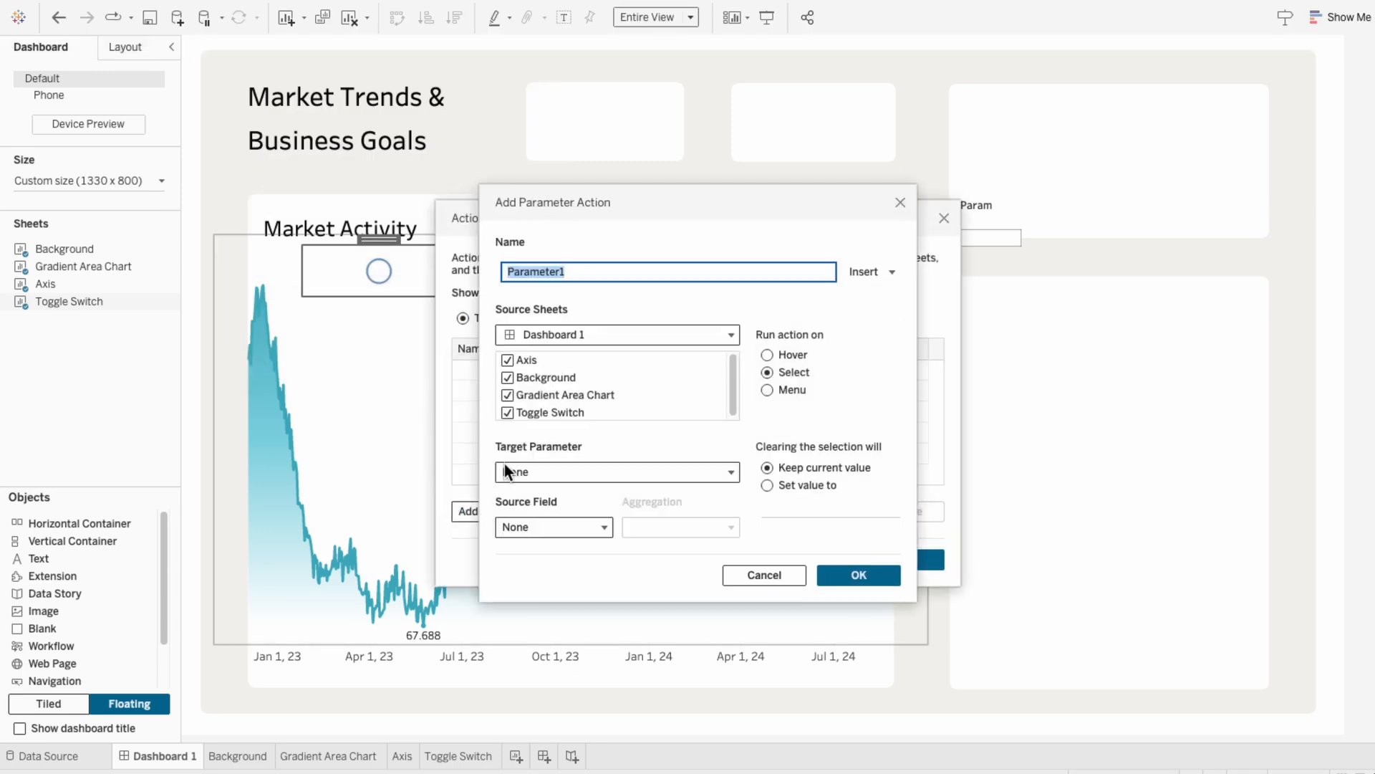
type("Toggle Param")
left_click(509, 362)
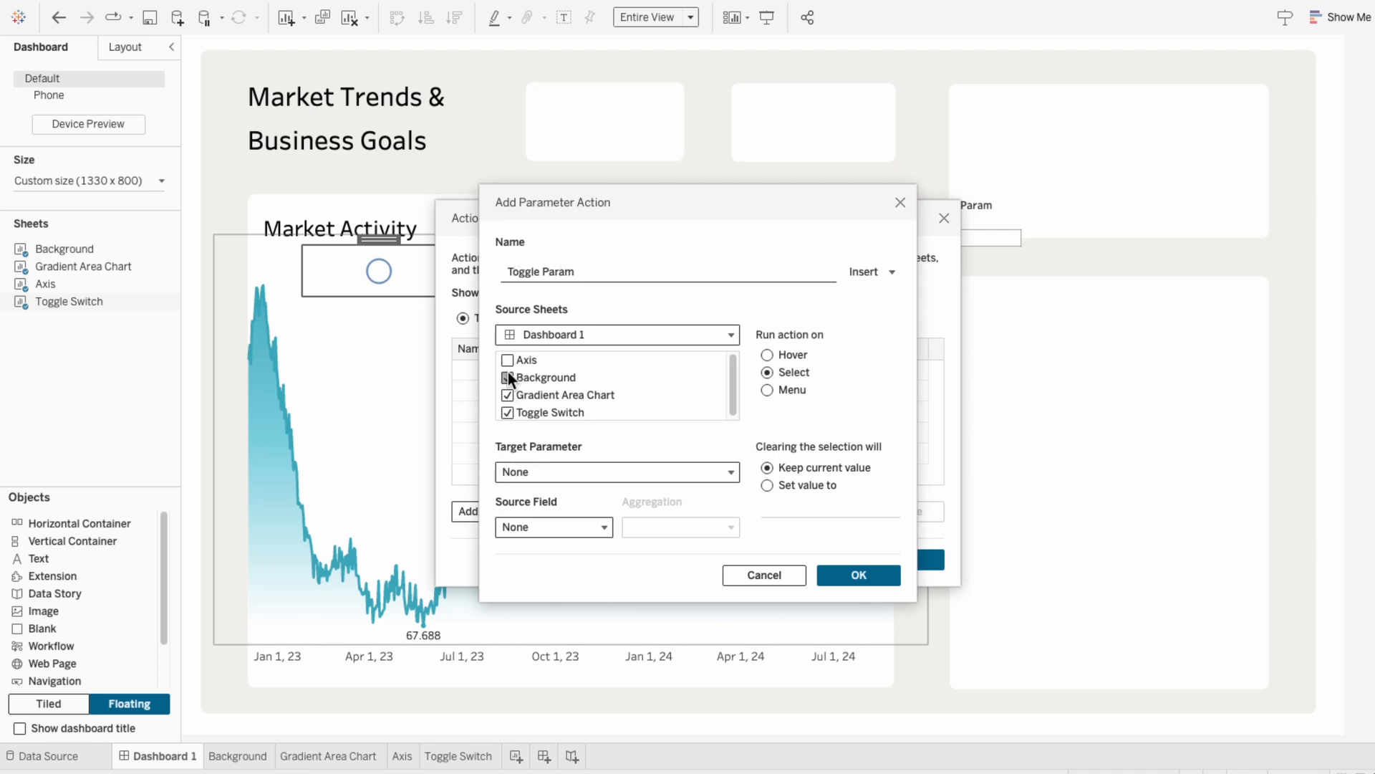
left_click(509, 394)
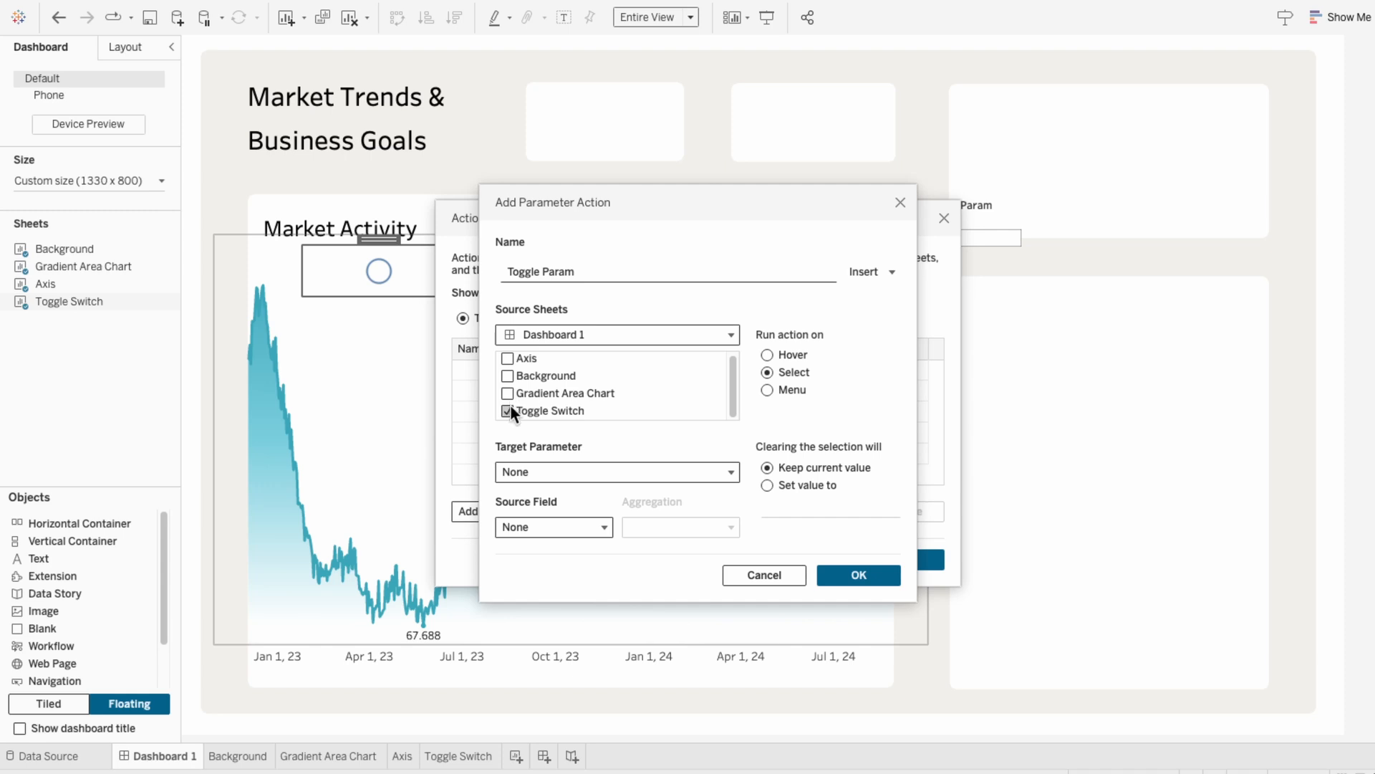
Step: Set the action's target parameter to Toggle Param and its source field to Toggle - Name for Param, and save the action
left_click(531, 469)
left_click(547, 519)
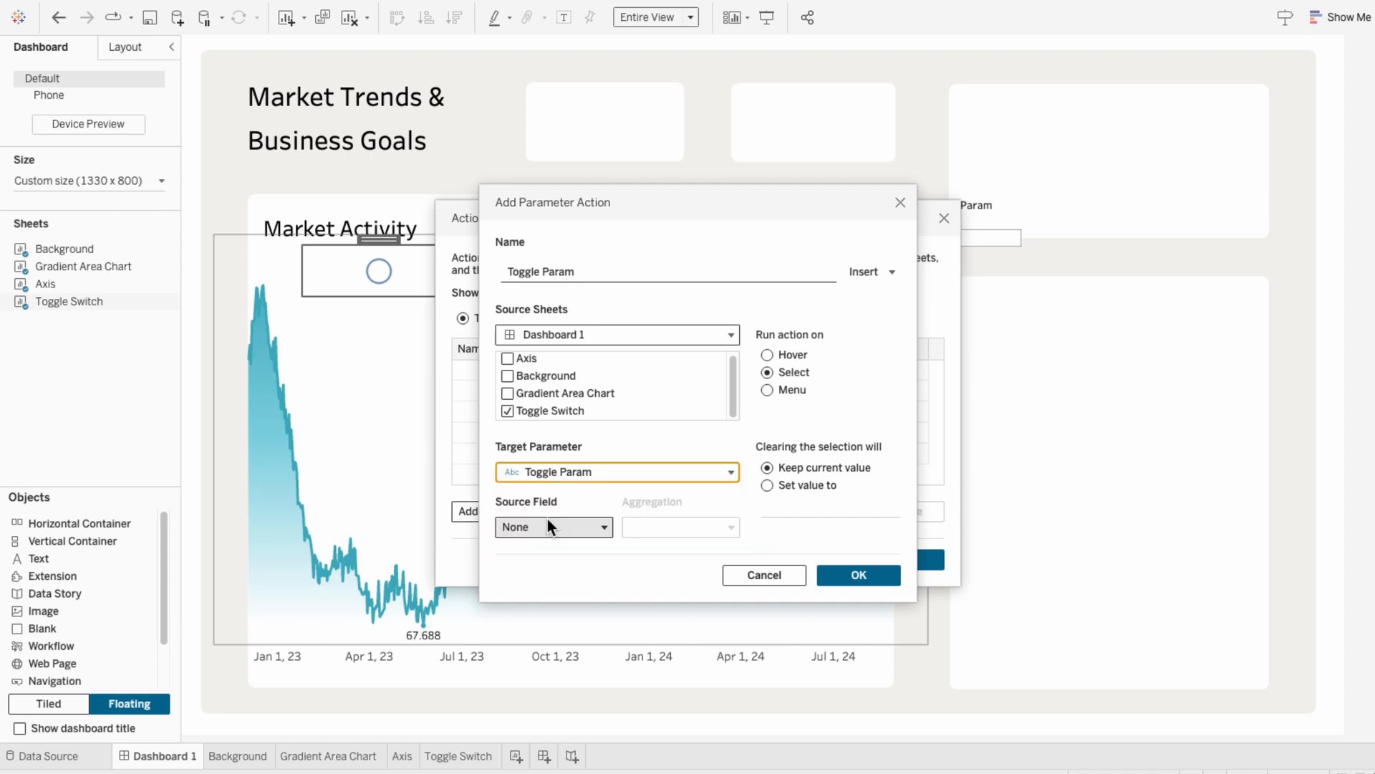
left_click(548, 523)
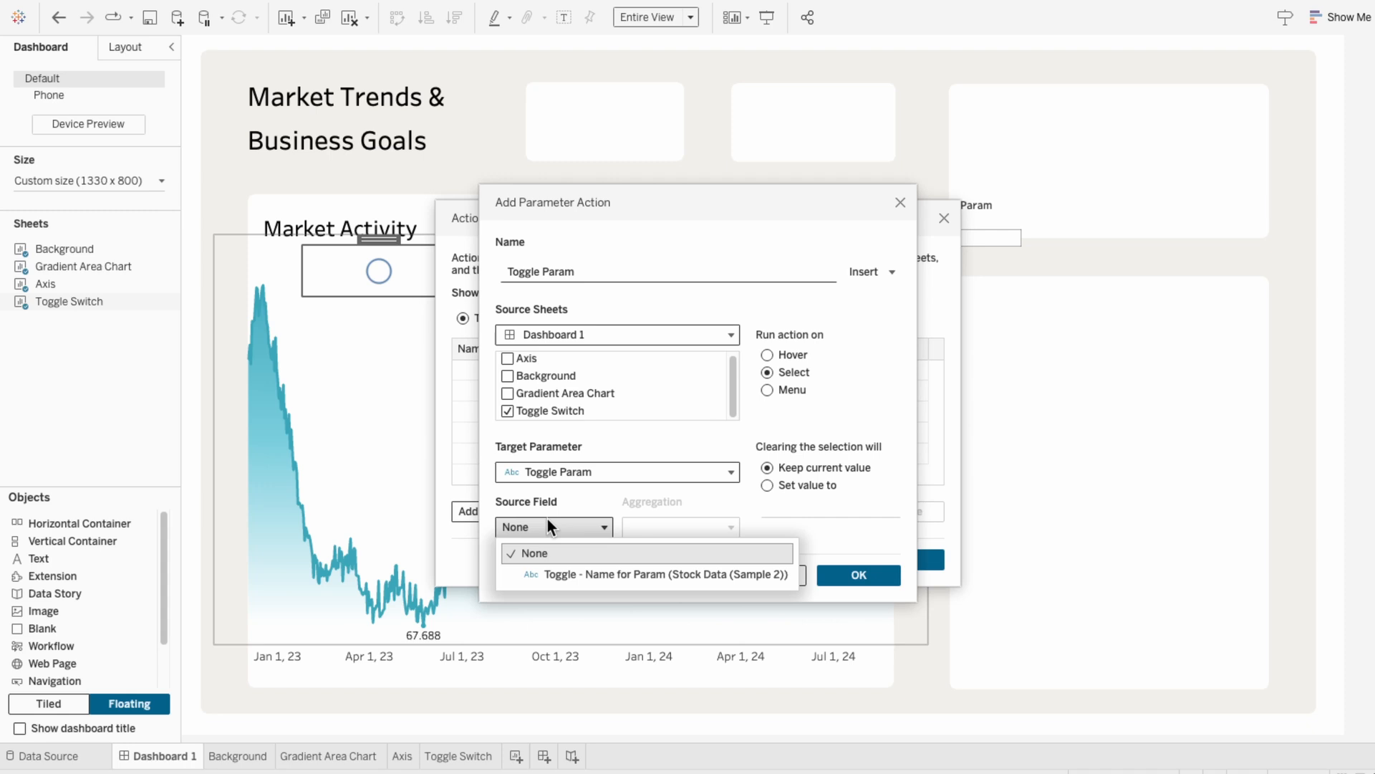
left_click(573, 573)
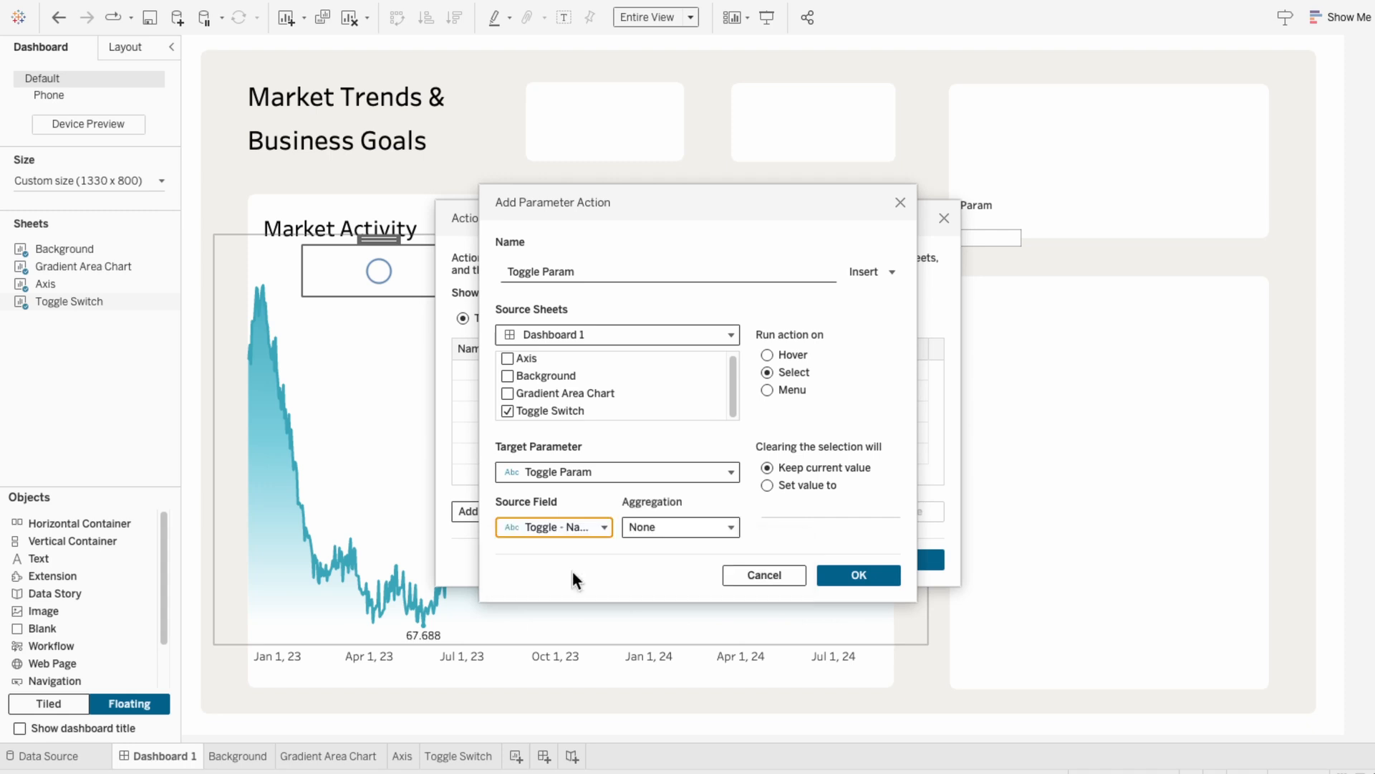
left_click(840, 576)
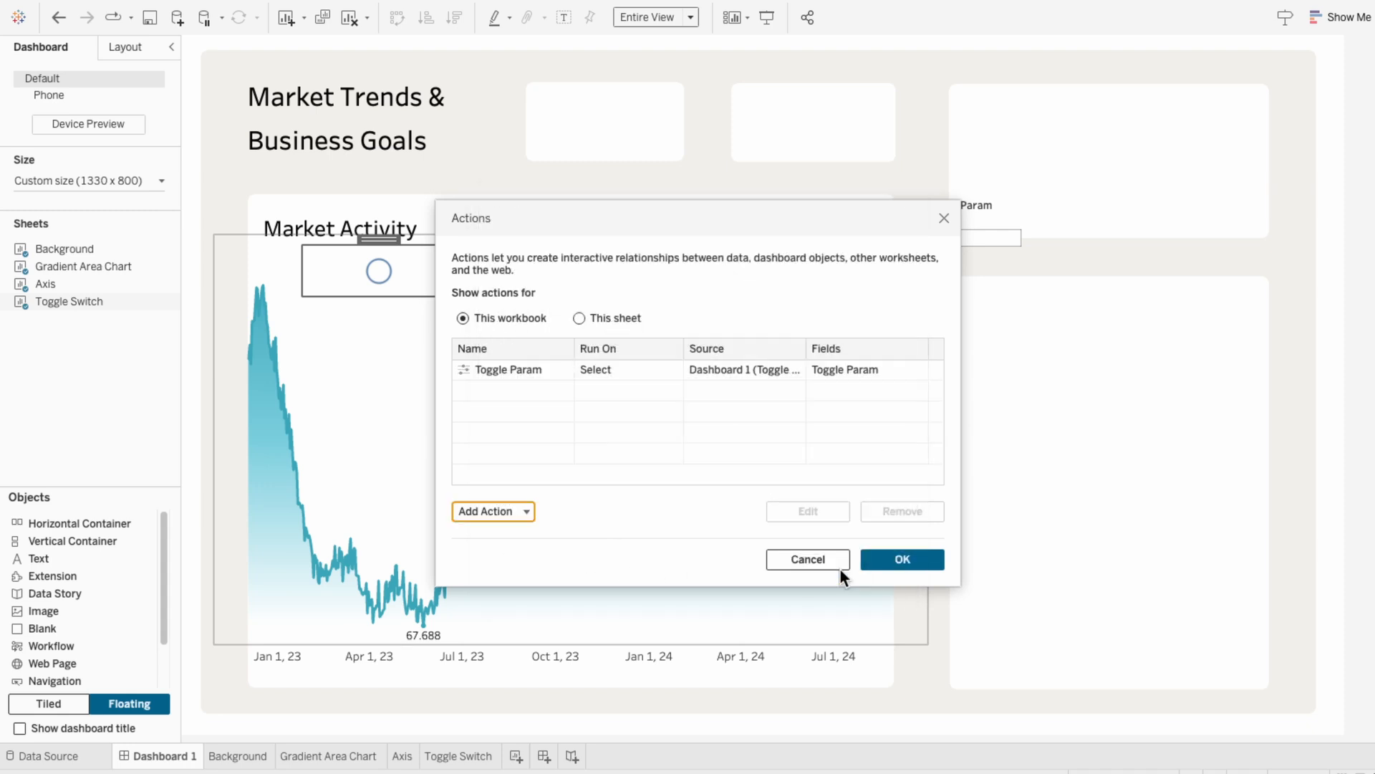
left_click(899, 559)
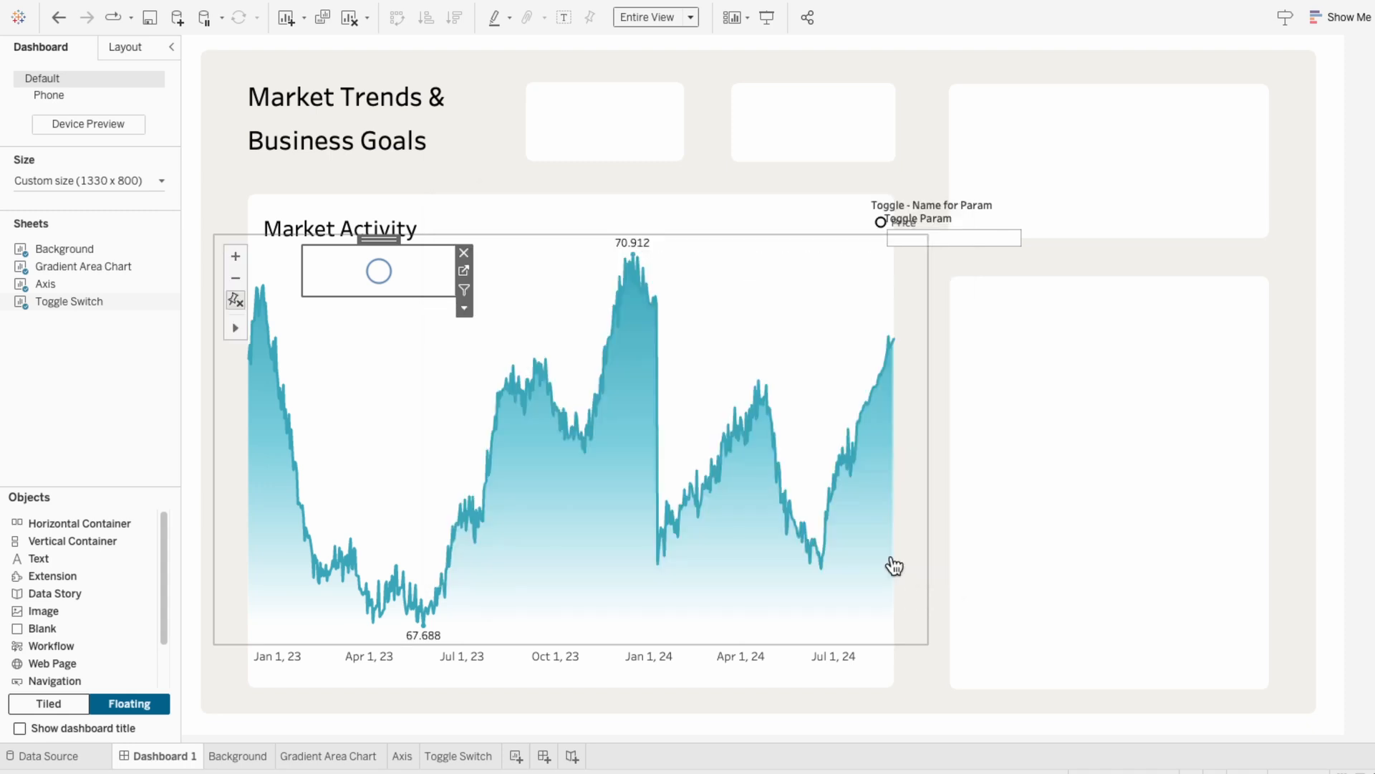
Step: Test the toggle mark on the dashboard by switching the parameter between Price and Volume, ending on Price
left_click(374, 272)
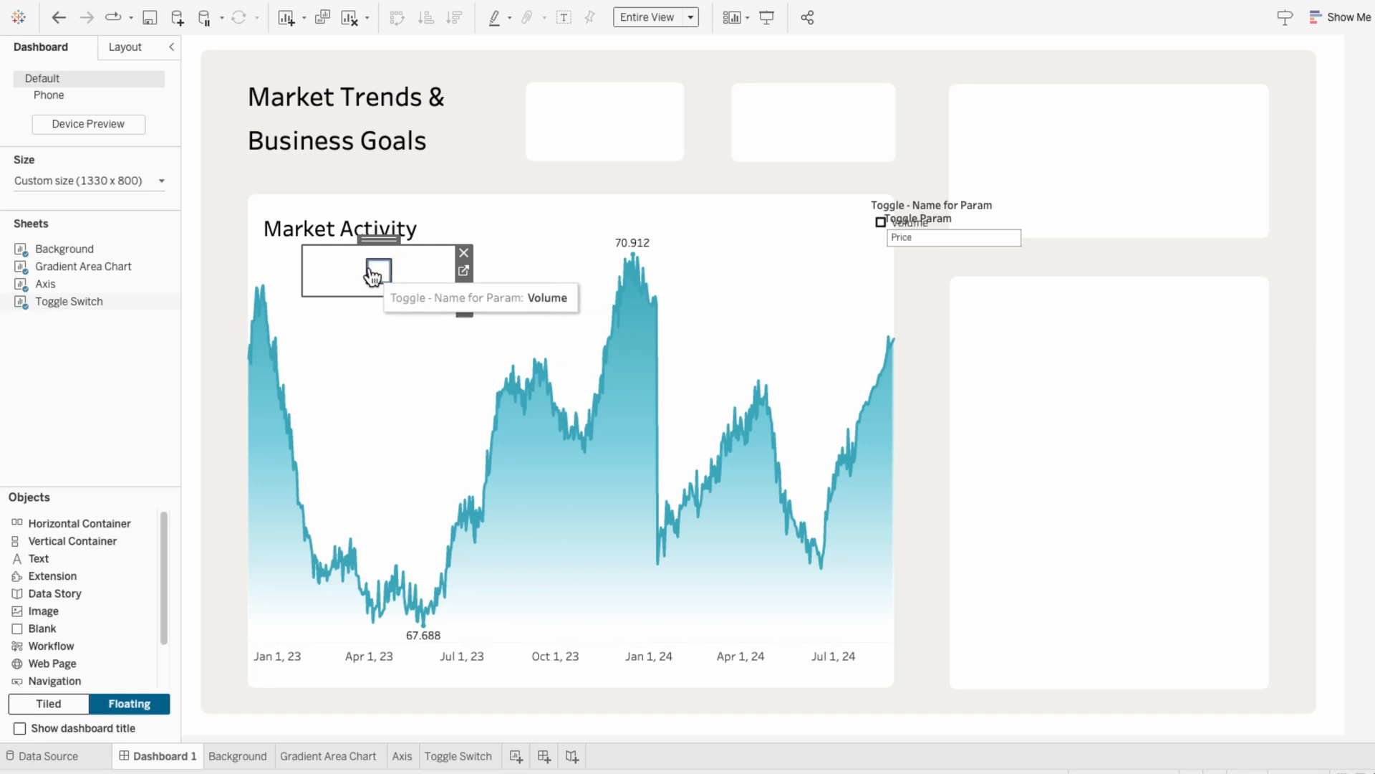
left_click(374, 272)
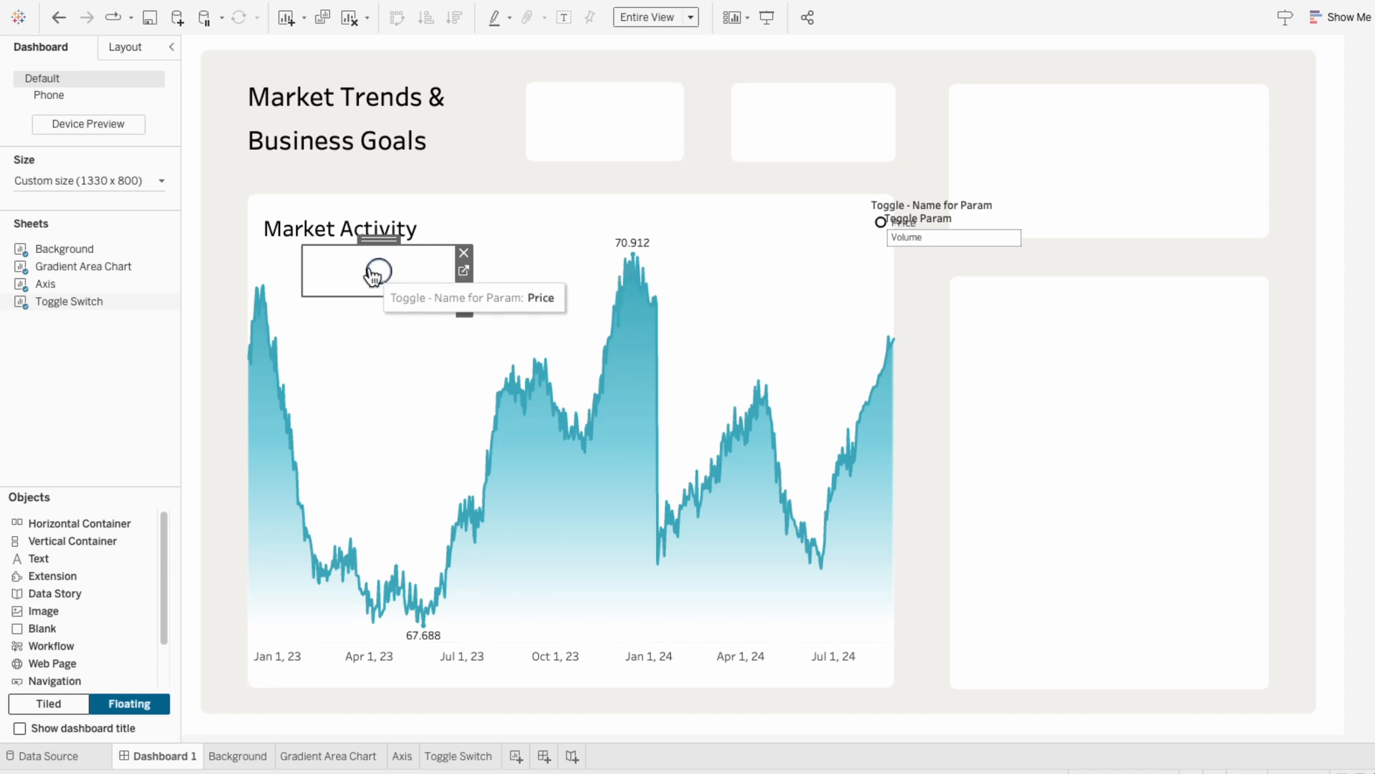
left_click(374, 272)
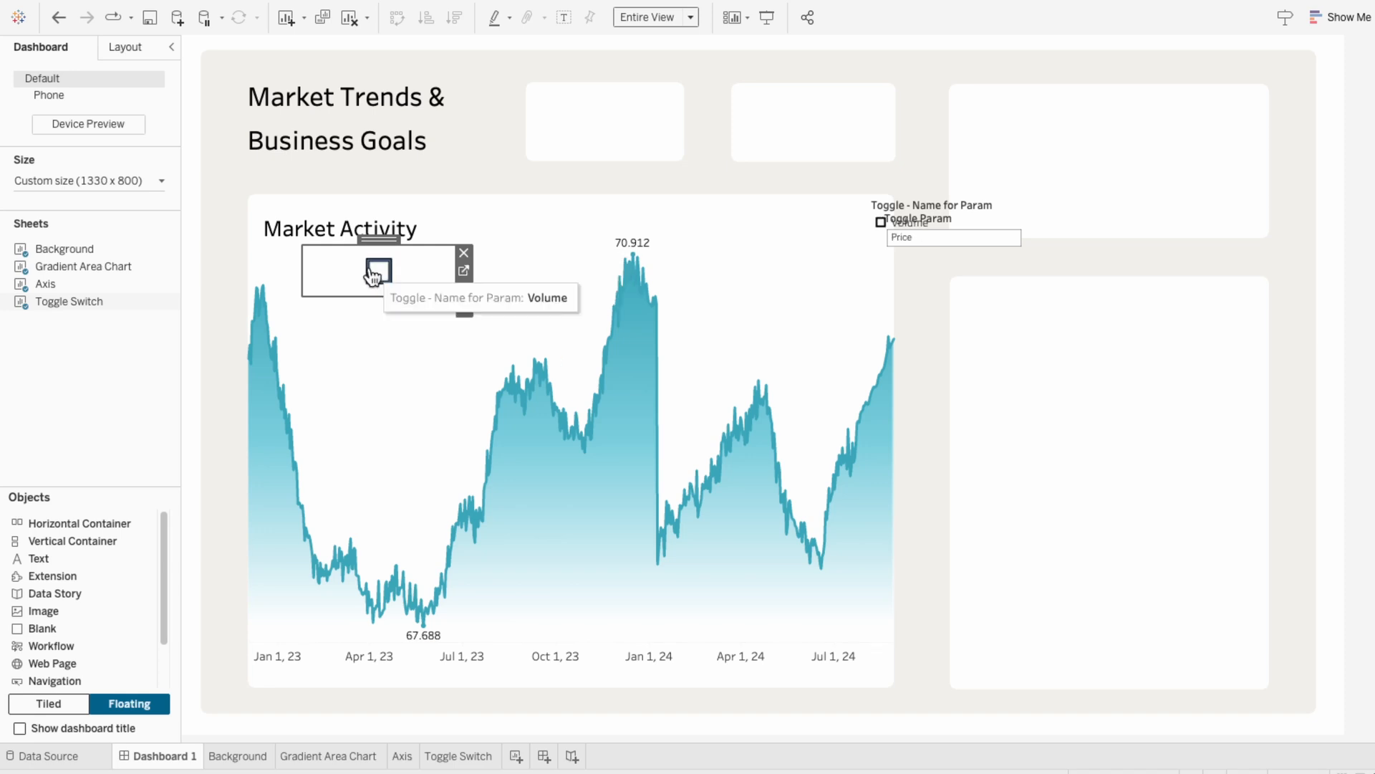
Step: Move the Toggle - Name for Param shape legend to the upper edge of the Market Activity card, beside its title
left_click(930, 223)
left_click(1036, 215)
left_click(965, 204)
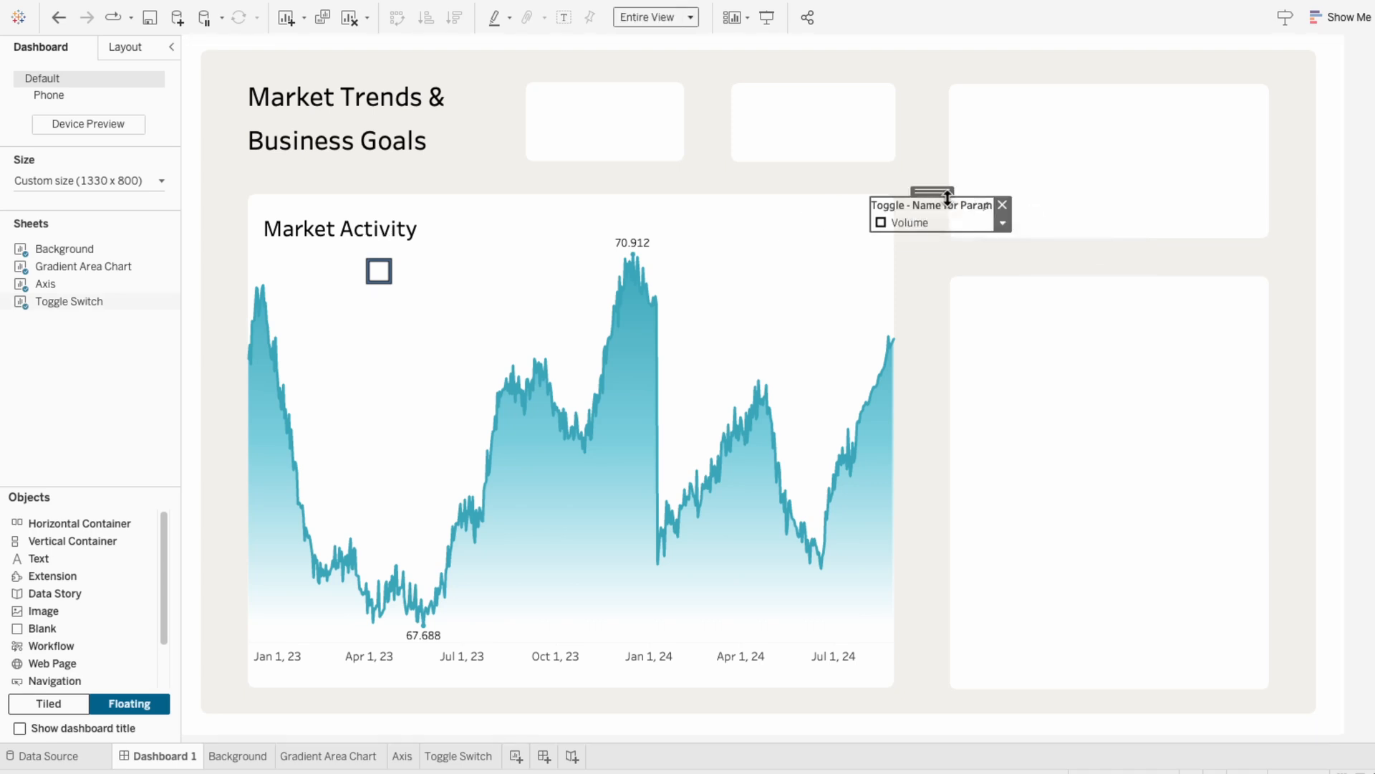
left_click_drag(965, 203, 539, 185)
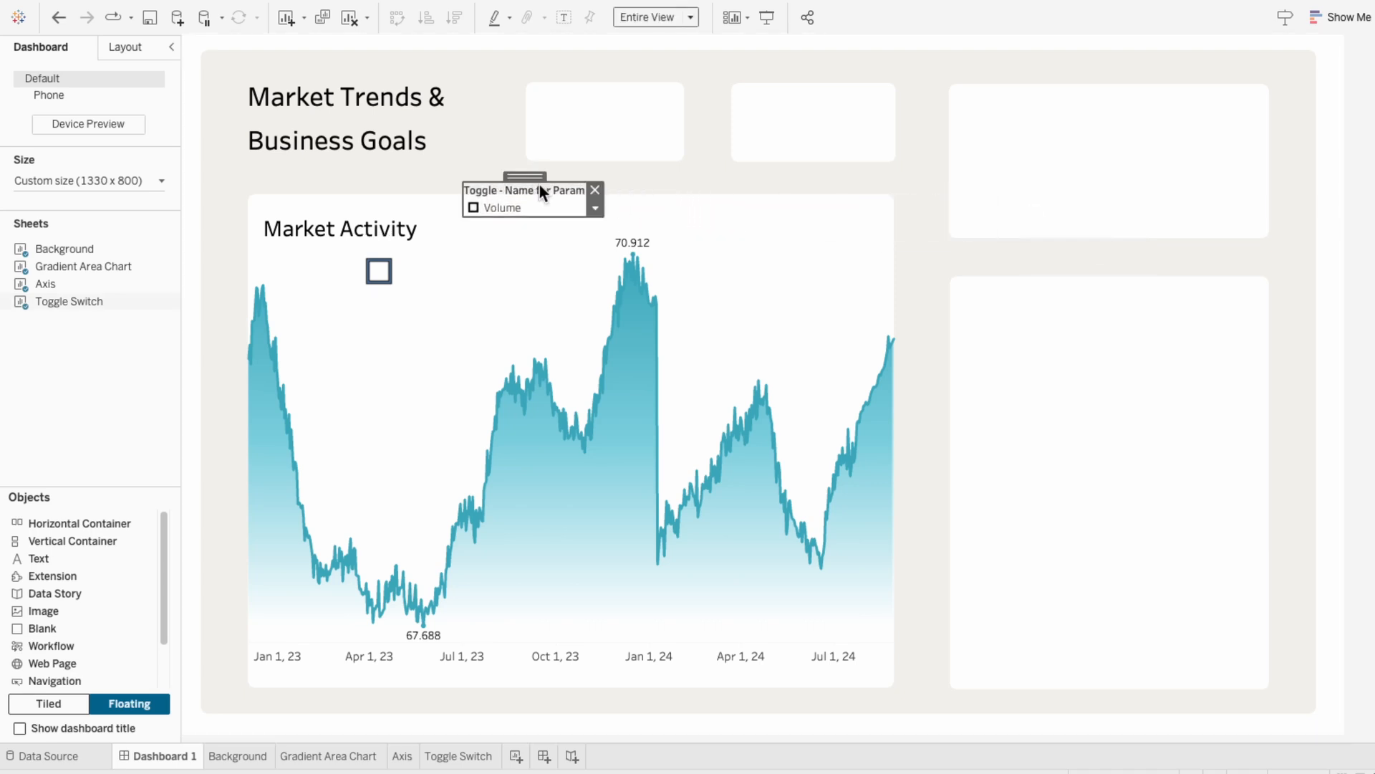
Step: Assign the blue toggle shape from the Filter Images palette to Volume in the Toggle - Name for Param legend
left_click(595, 209)
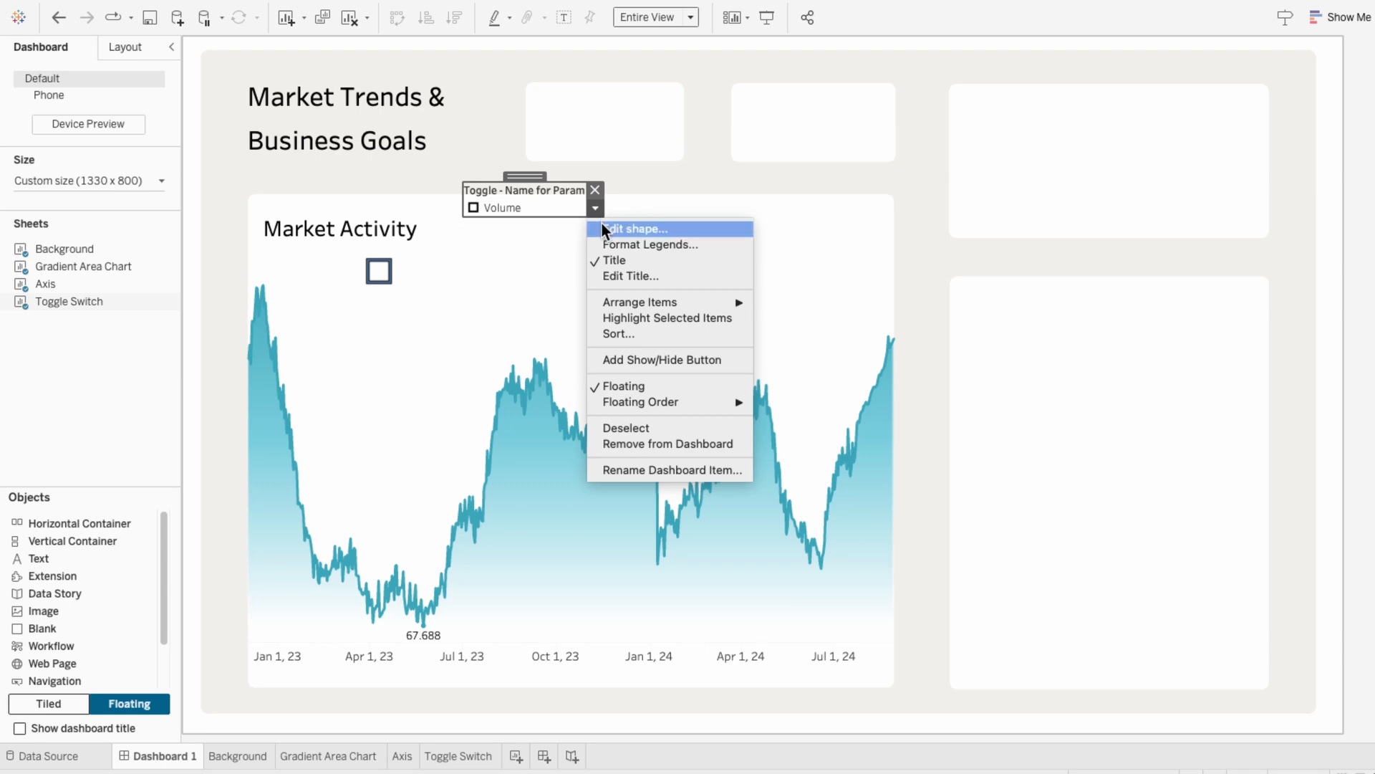
left_click(602, 226)
left_click(763, 255)
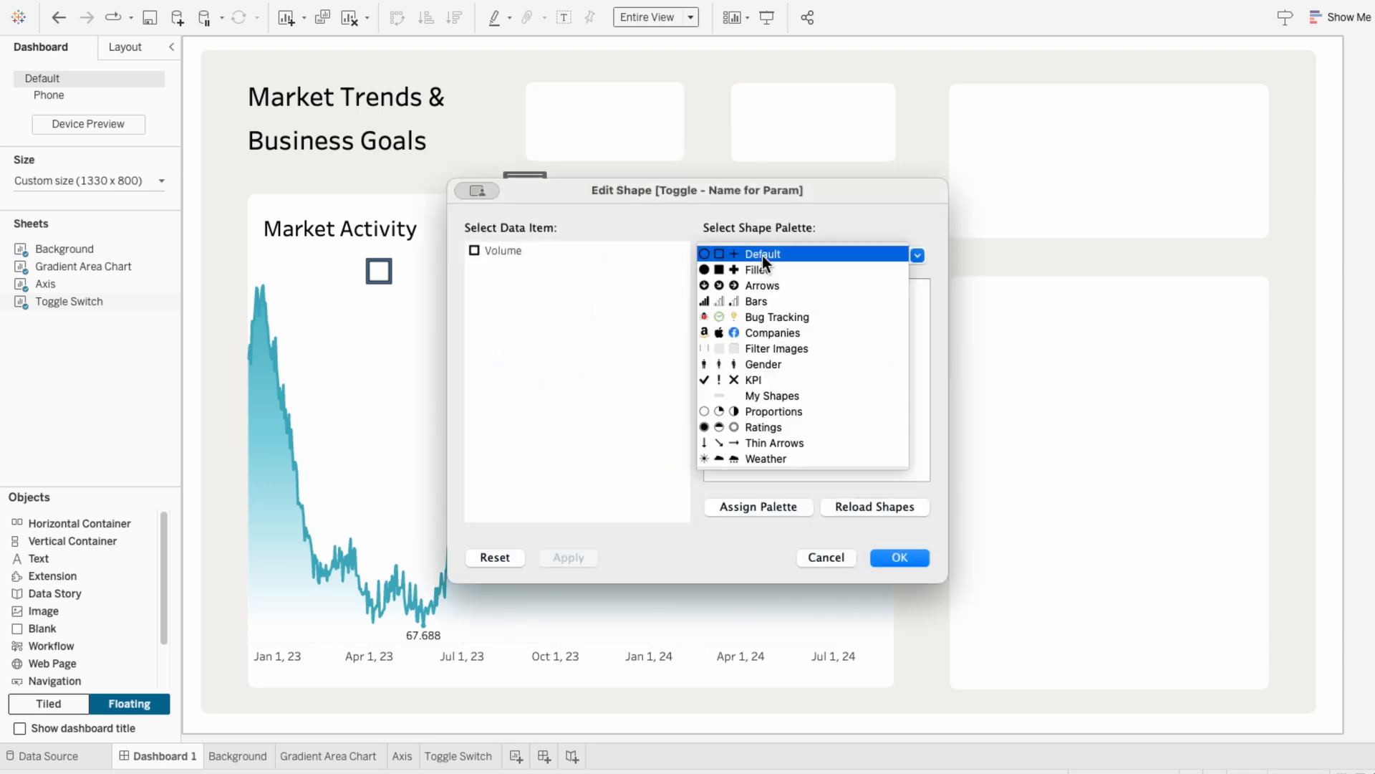
left_click(762, 348)
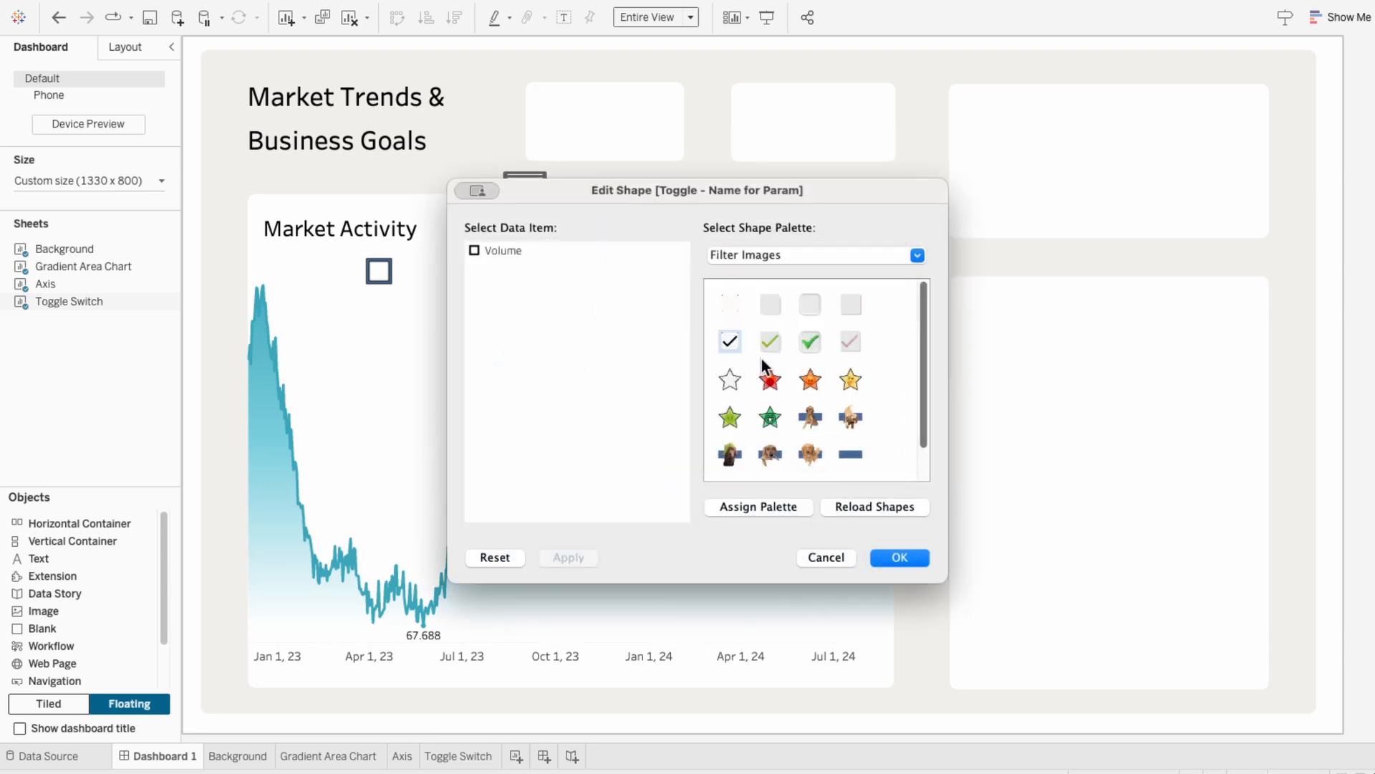
scroll(767, 391, "down", 1)
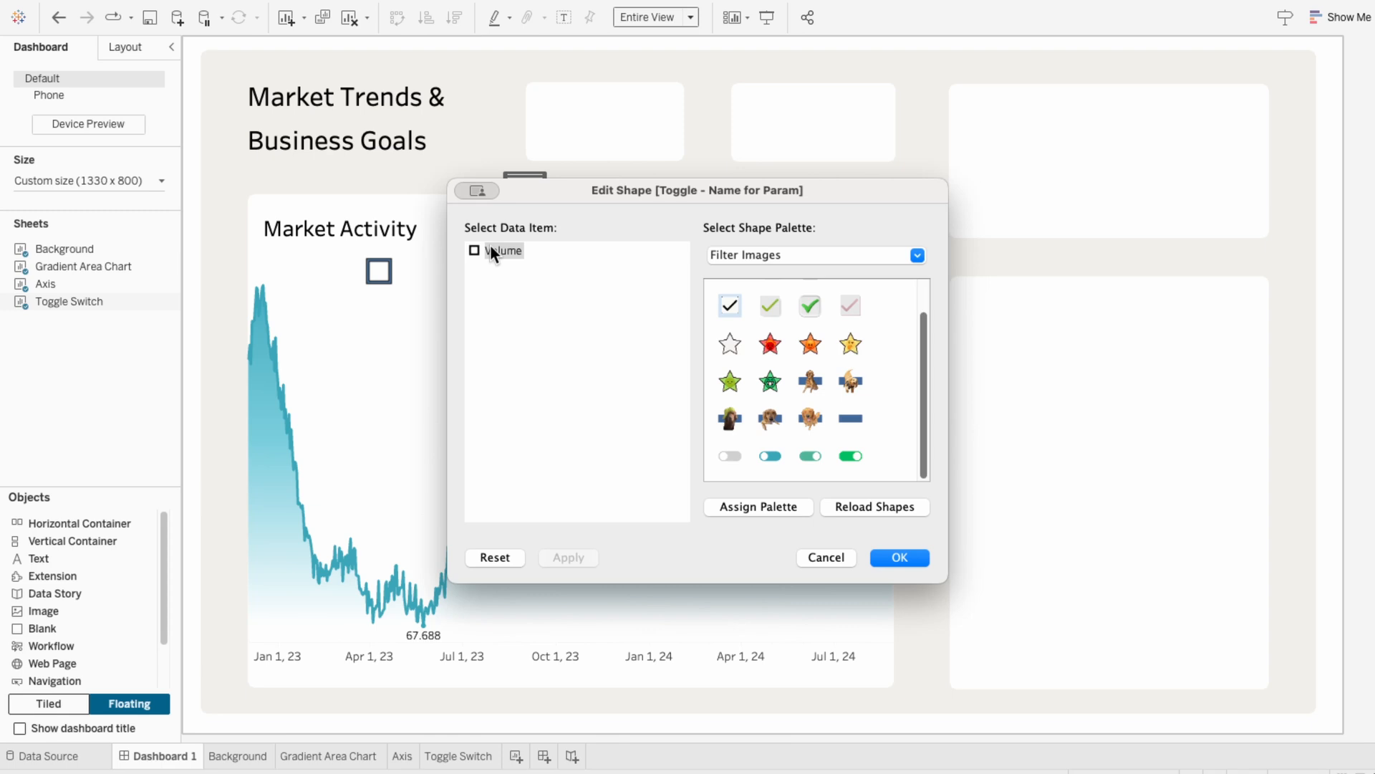
left_click(771, 460)
left_click(905, 556)
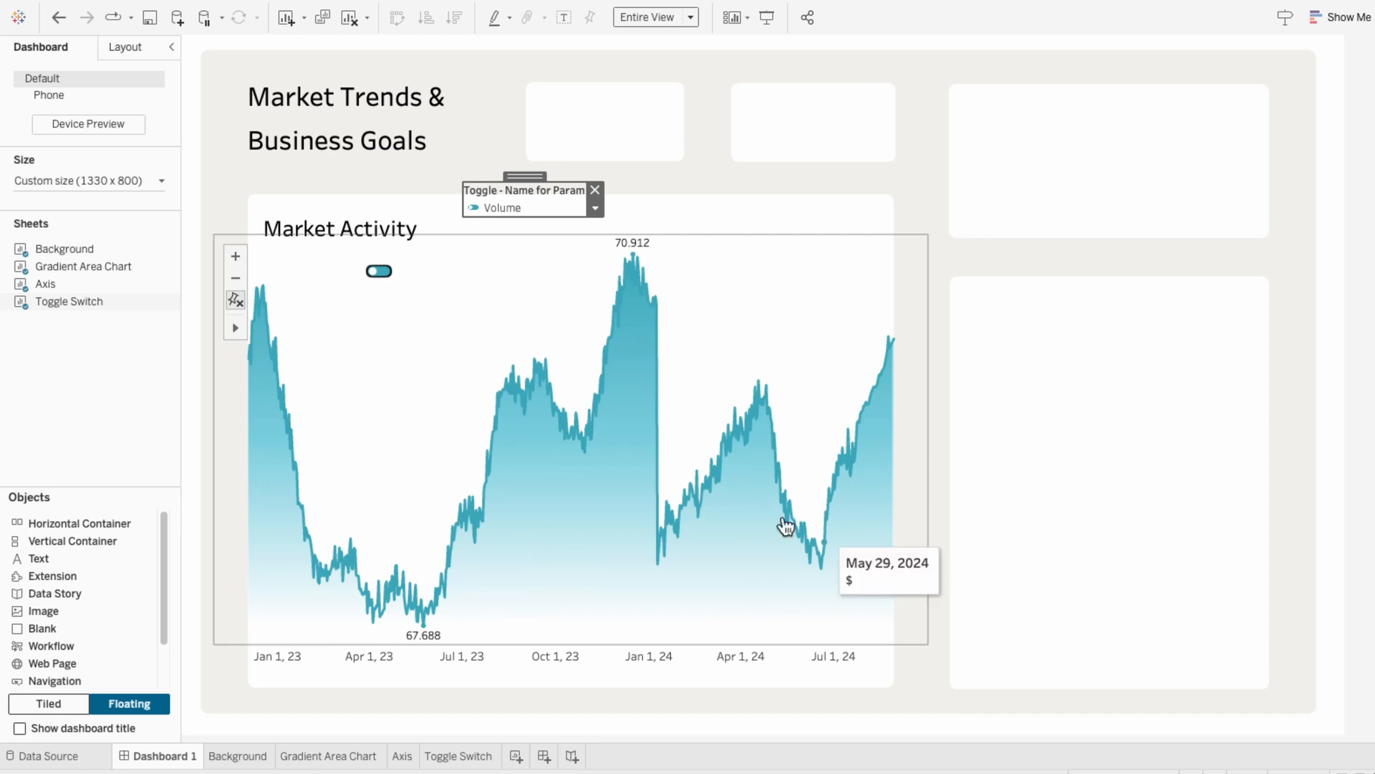
Step: Switch the toggle mark to Price and assign it the teal-green toggle shape from the Filter Images palette
left_click(377, 279)
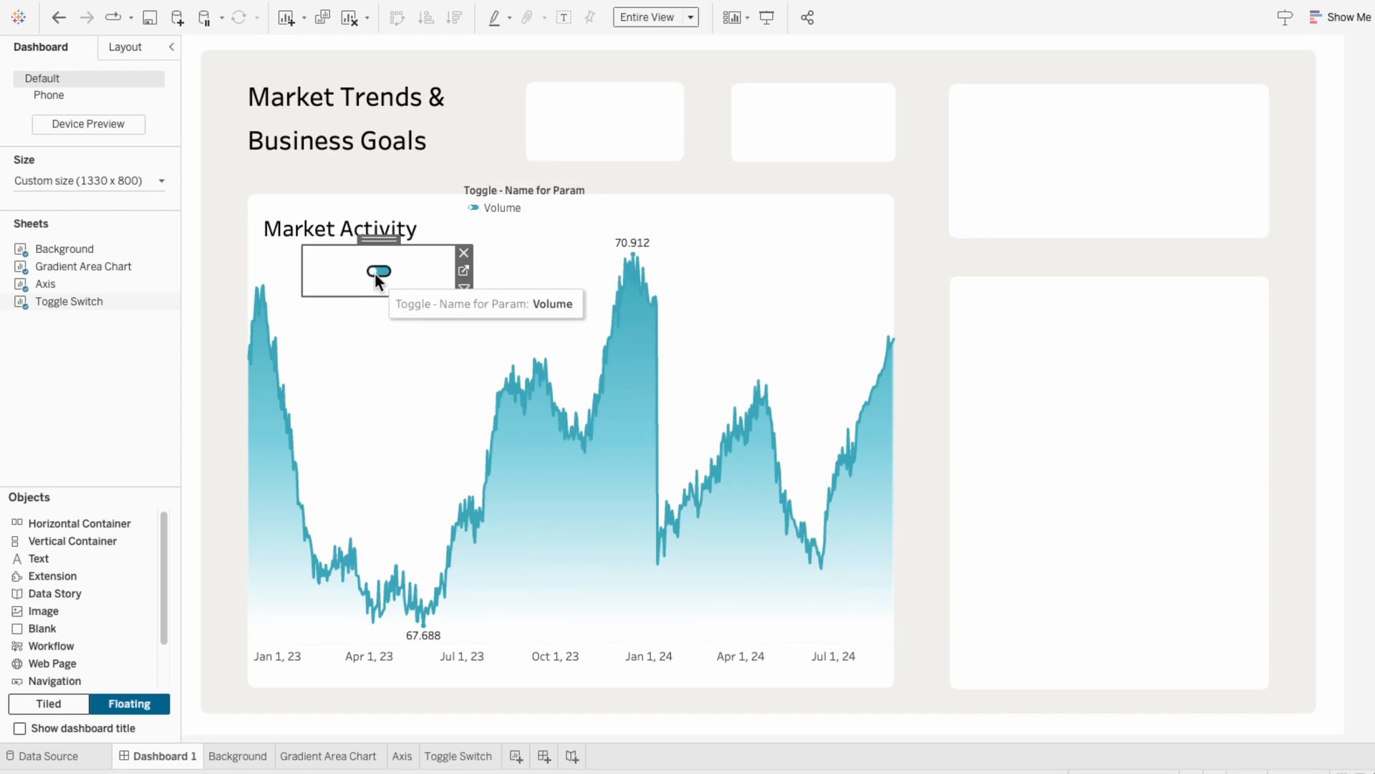
left_click(375, 272)
left_click(493, 193)
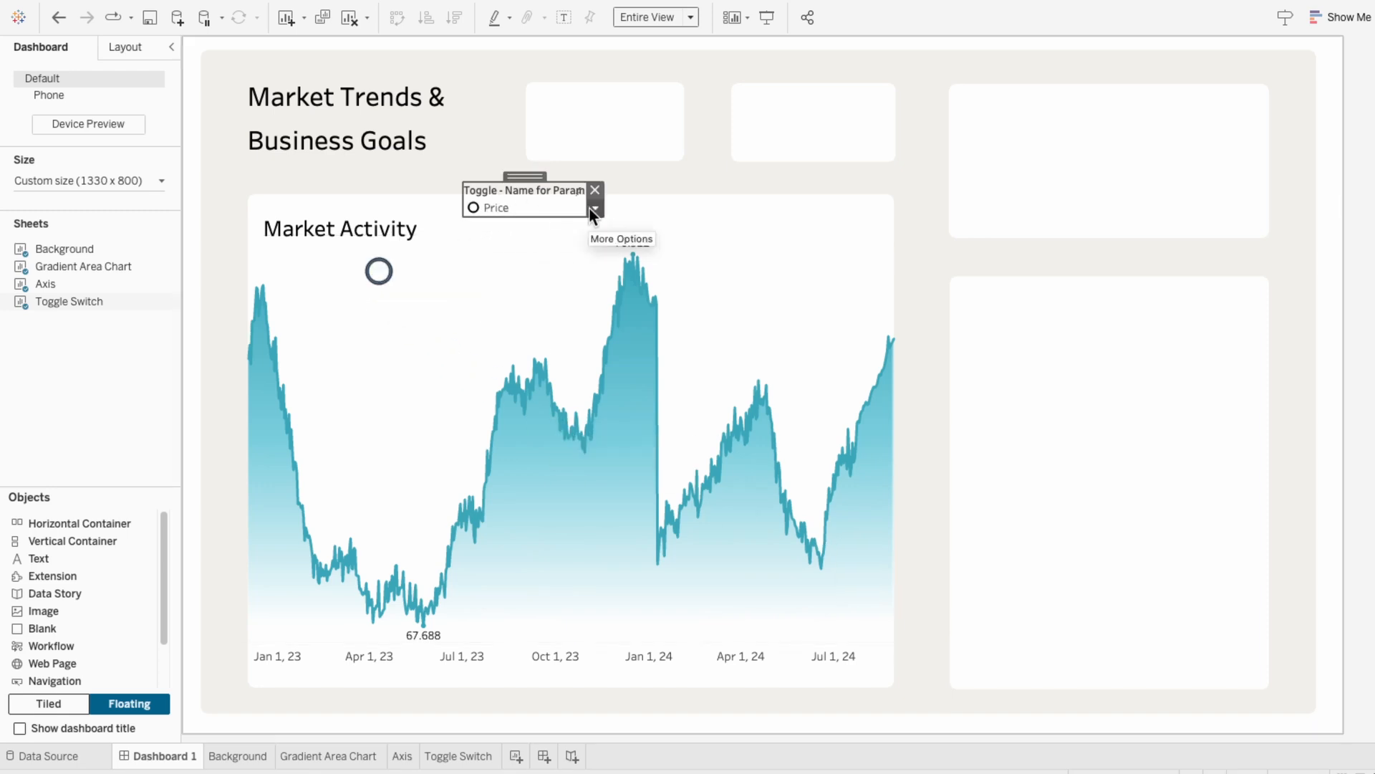
left_click(592, 209)
left_click(600, 226)
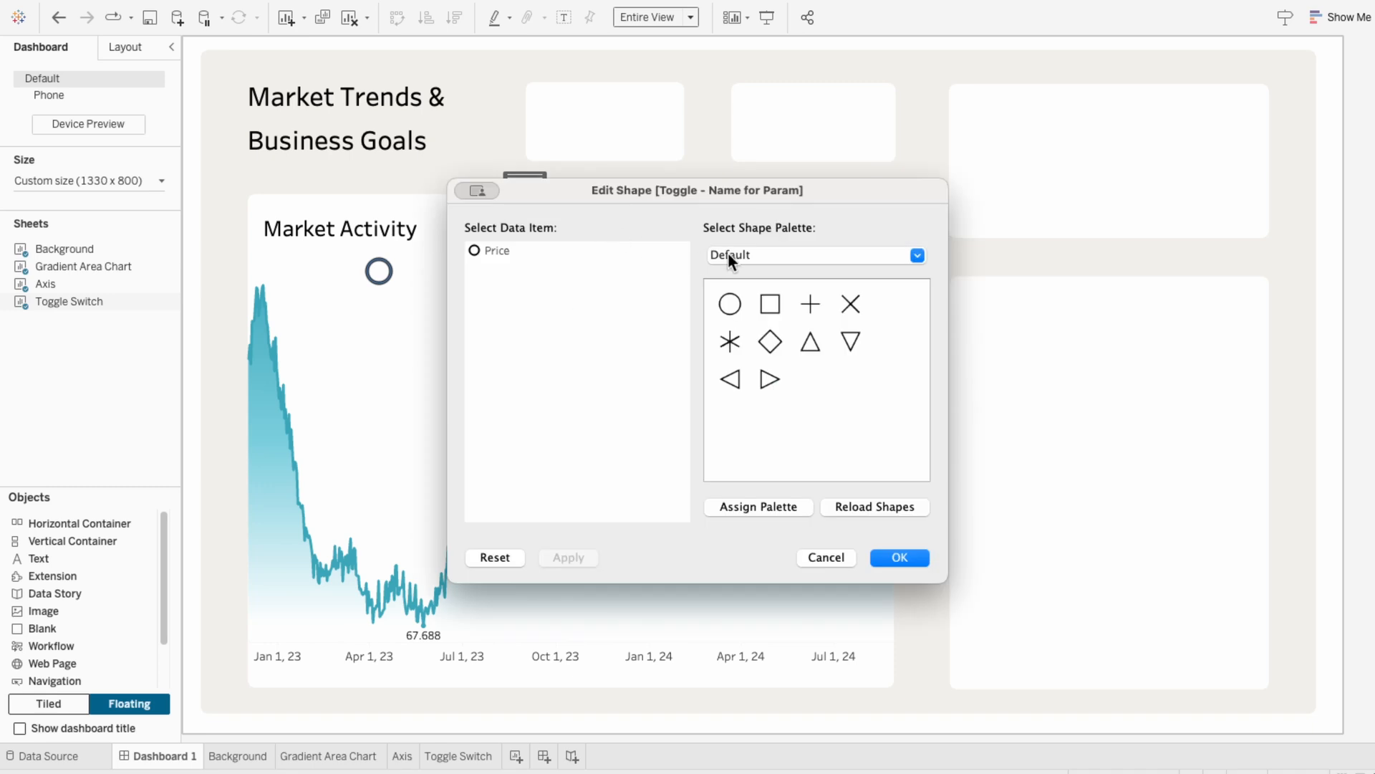
left_click(729, 253)
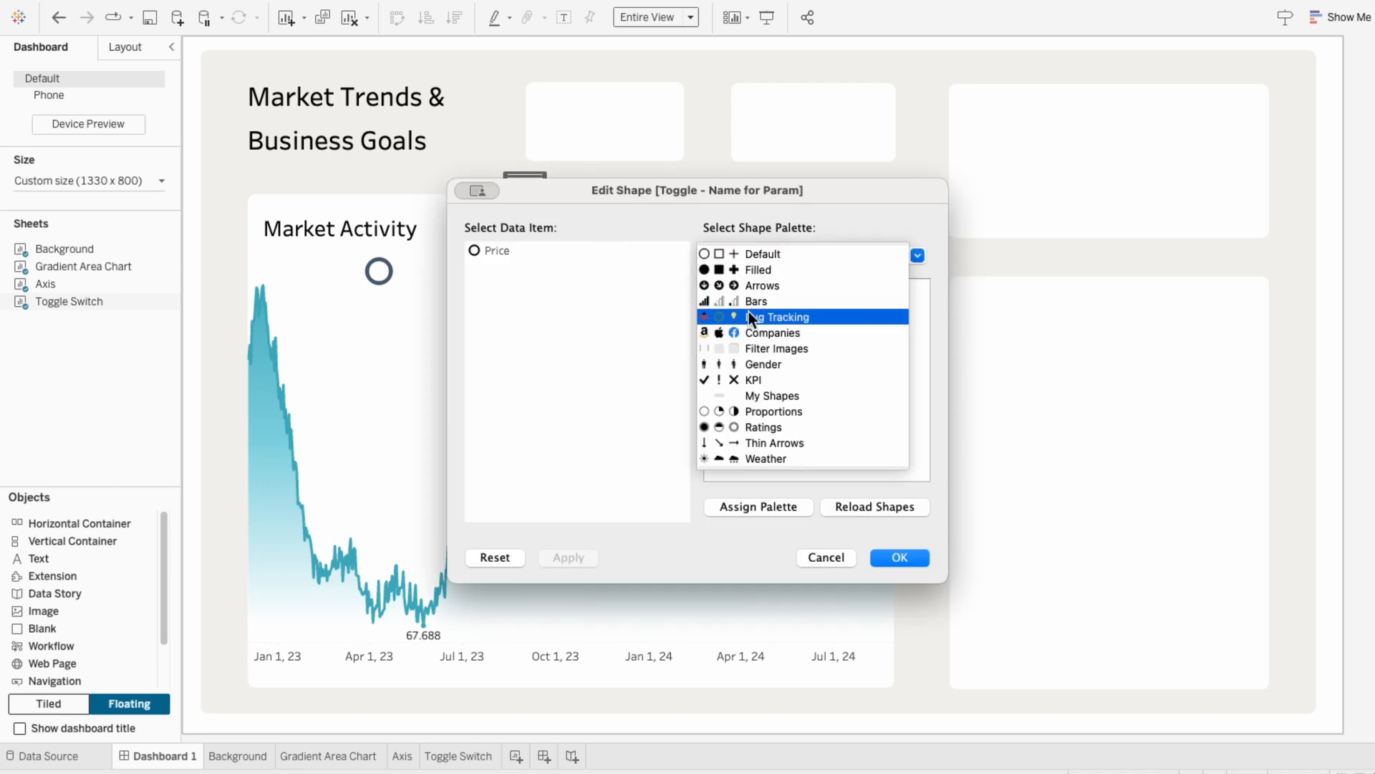
left_click(758, 348)
scroll(765, 423, "down", 1)
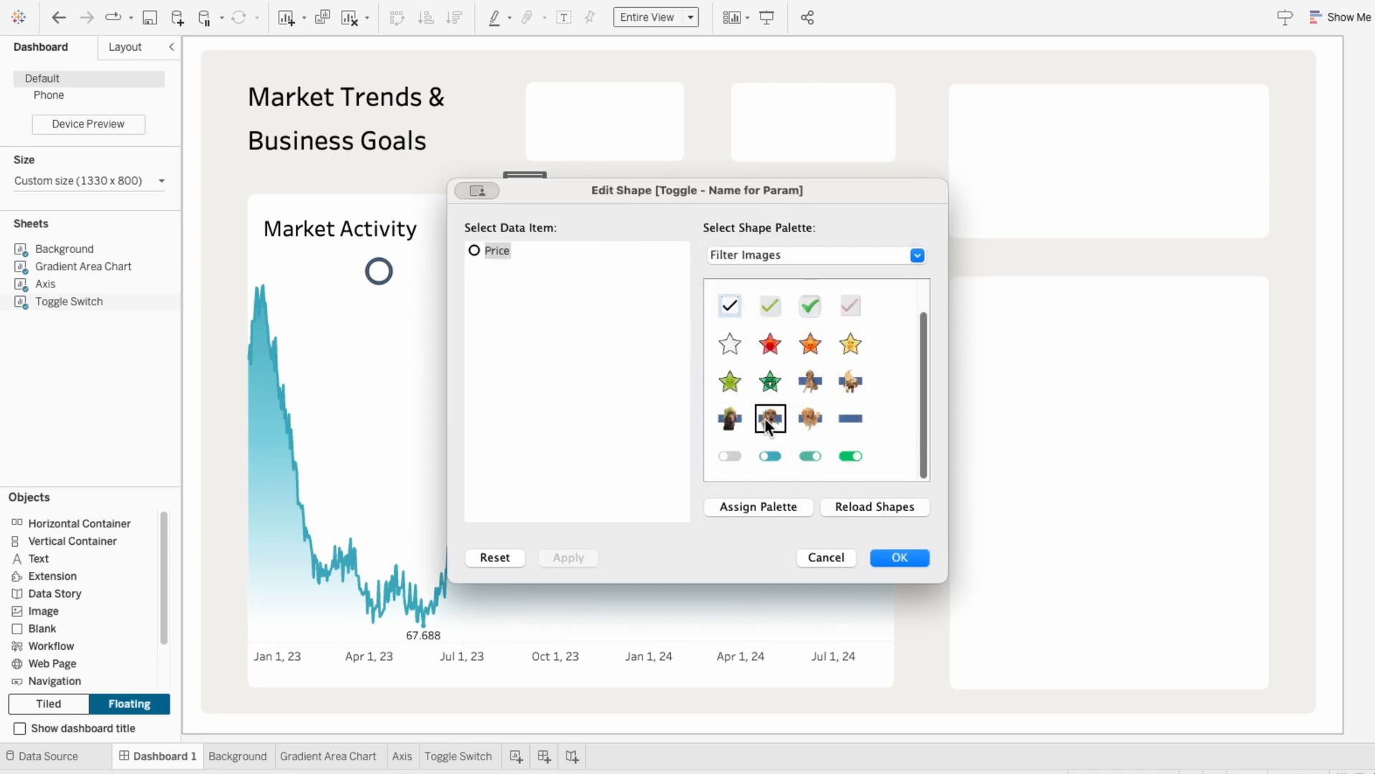
left_click(804, 457)
left_click(901, 555)
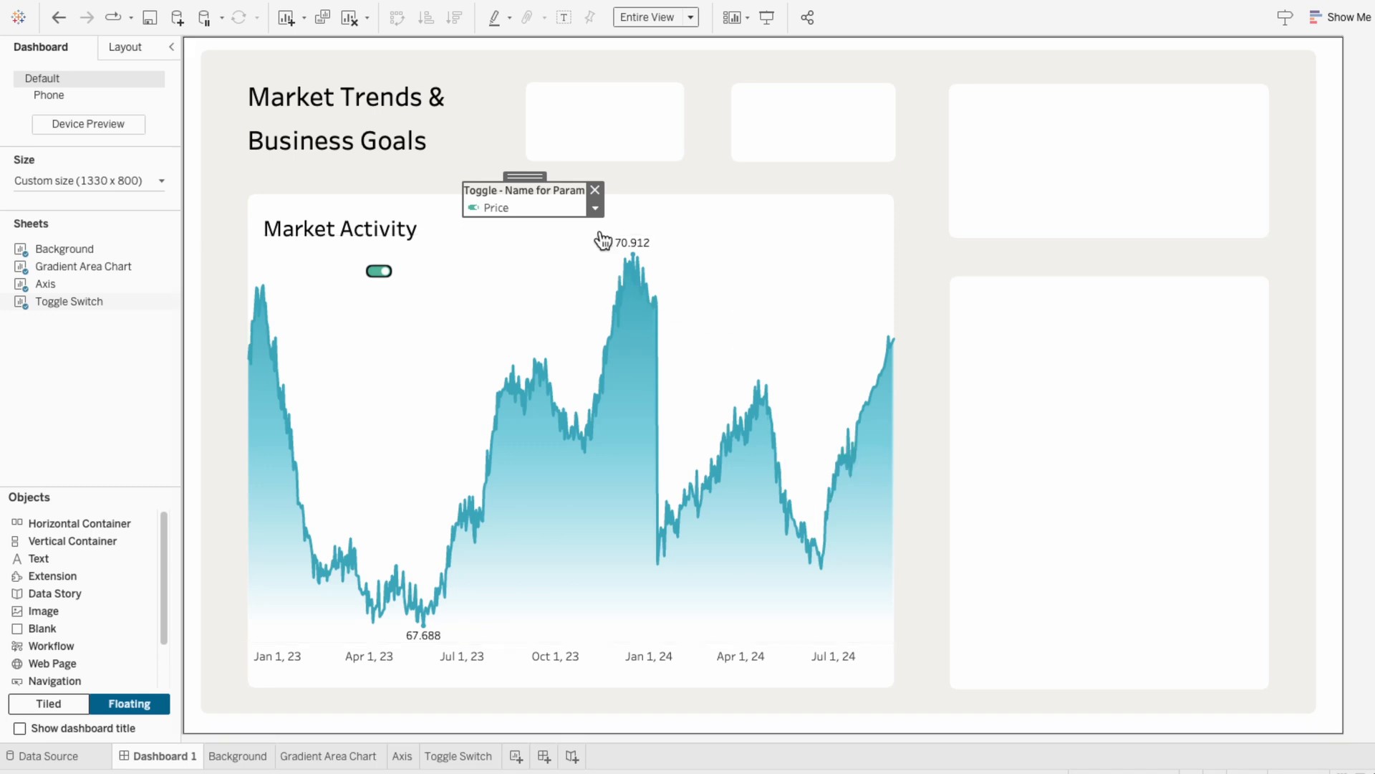
Step: Remove the Toggle - Name for Param legend from the dashboard and test the toggle mark between Price and Volume
left_click(594, 190)
left_click(375, 280)
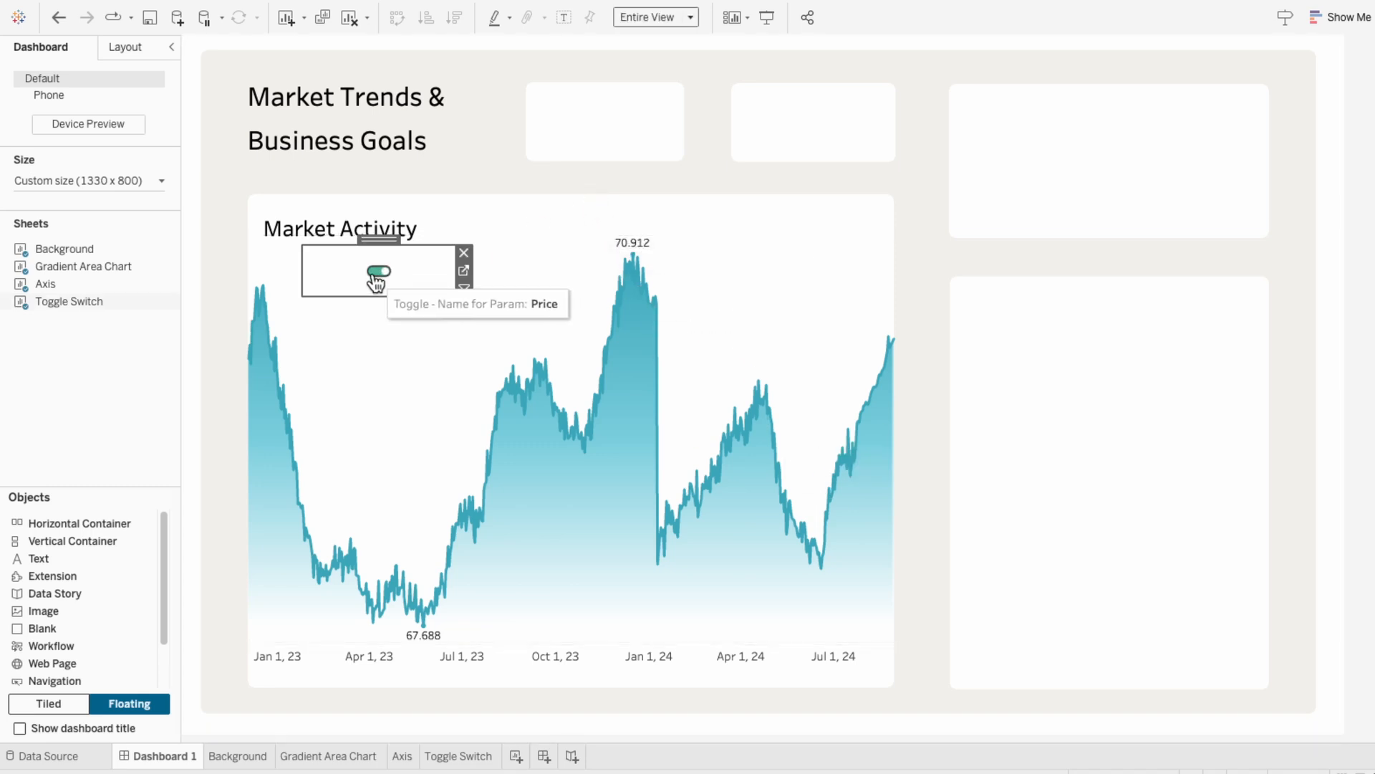
left_click(378, 281)
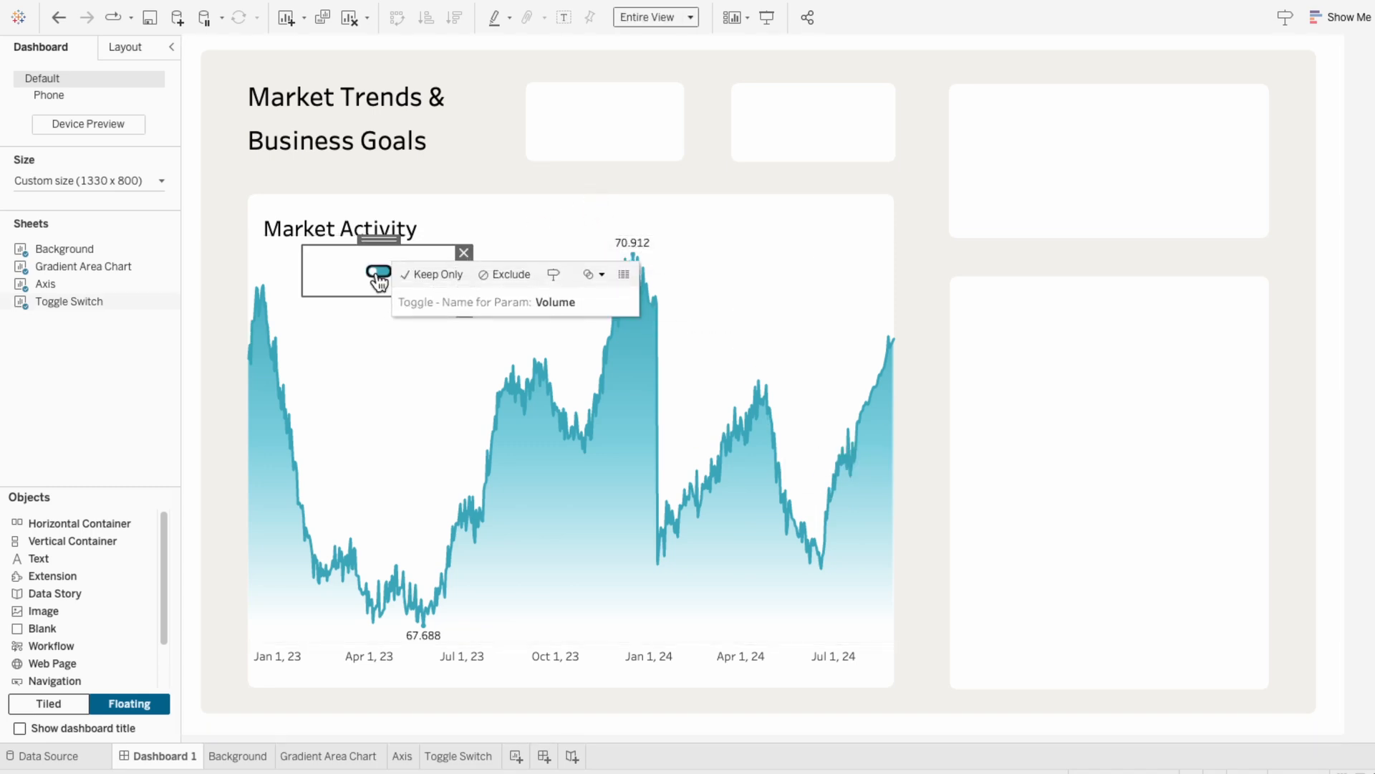
left_click(377, 281)
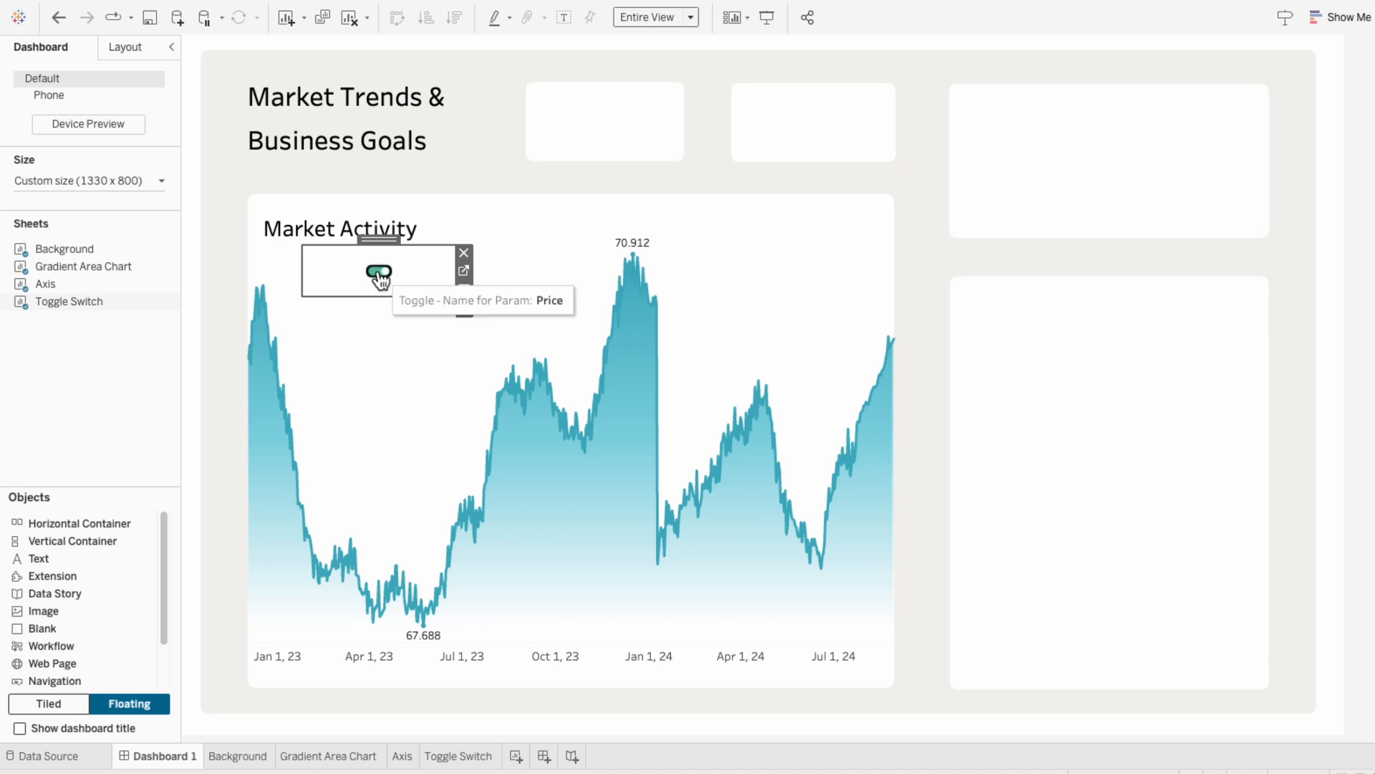
left_click(365, 387)
Step: On the Gradient Area Chart sheet, replace the Pivot Field Names filter with Toggle - Select? limited to True, and test the toggle on the dashboard
left_click(355, 758)
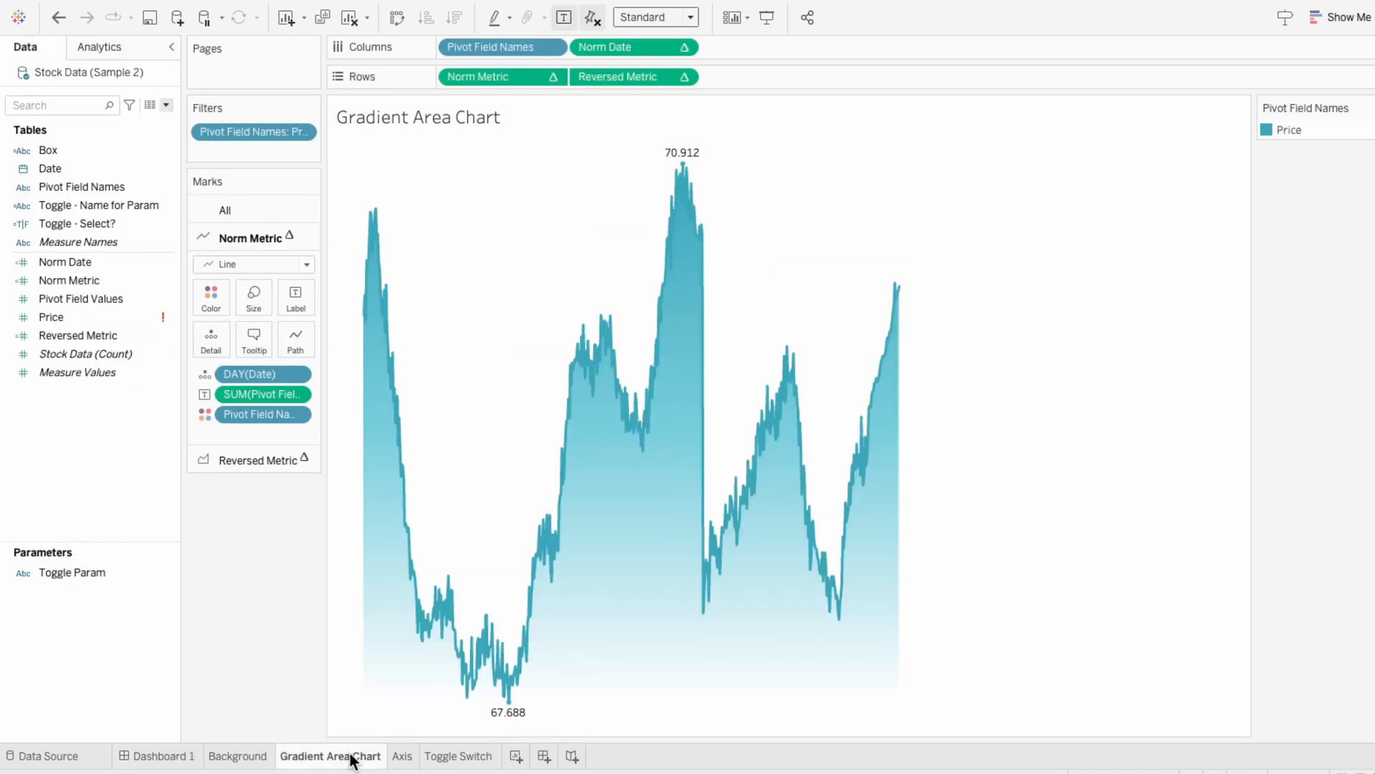
right_click(259, 134)
left_click(303, 373)
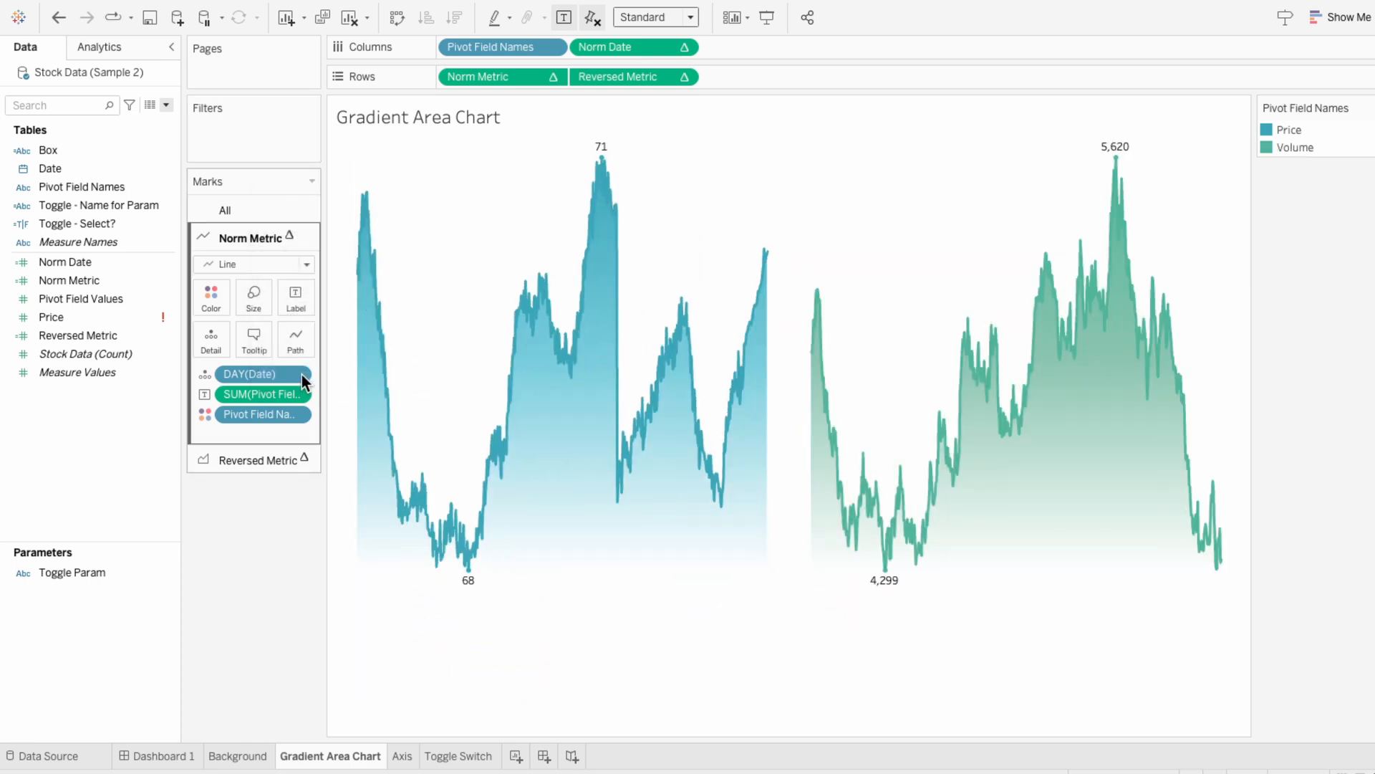
left_click_drag(137, 223, 256, 124)
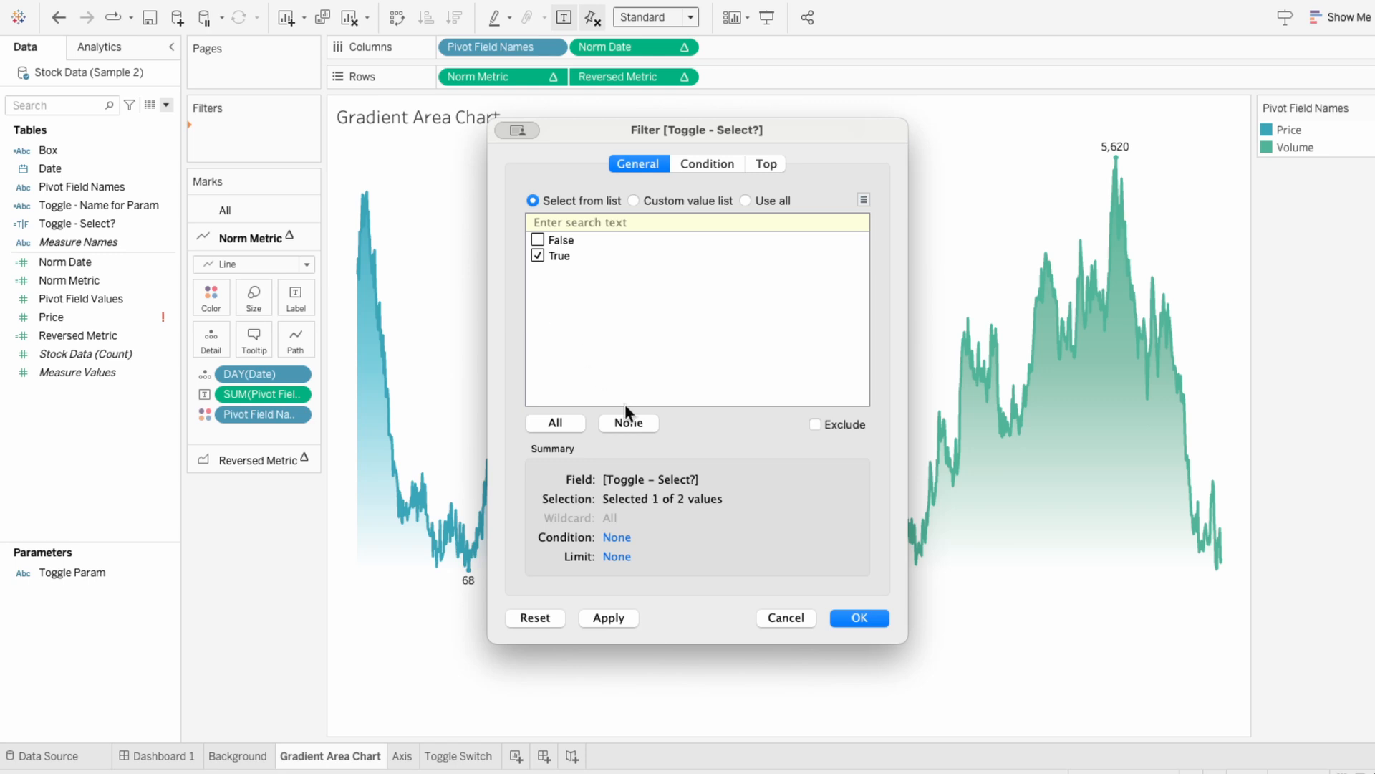
left_click(846, 618)
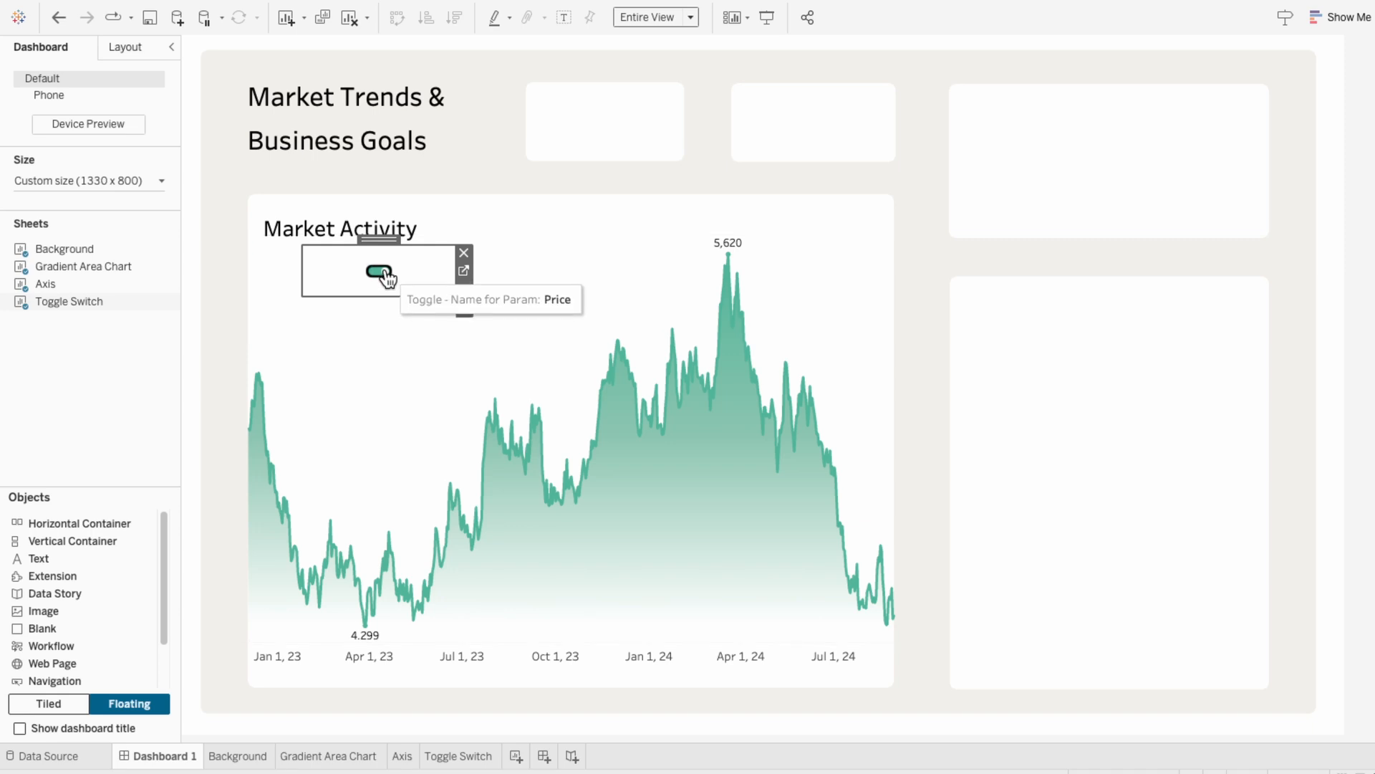
left_click(379, 272)
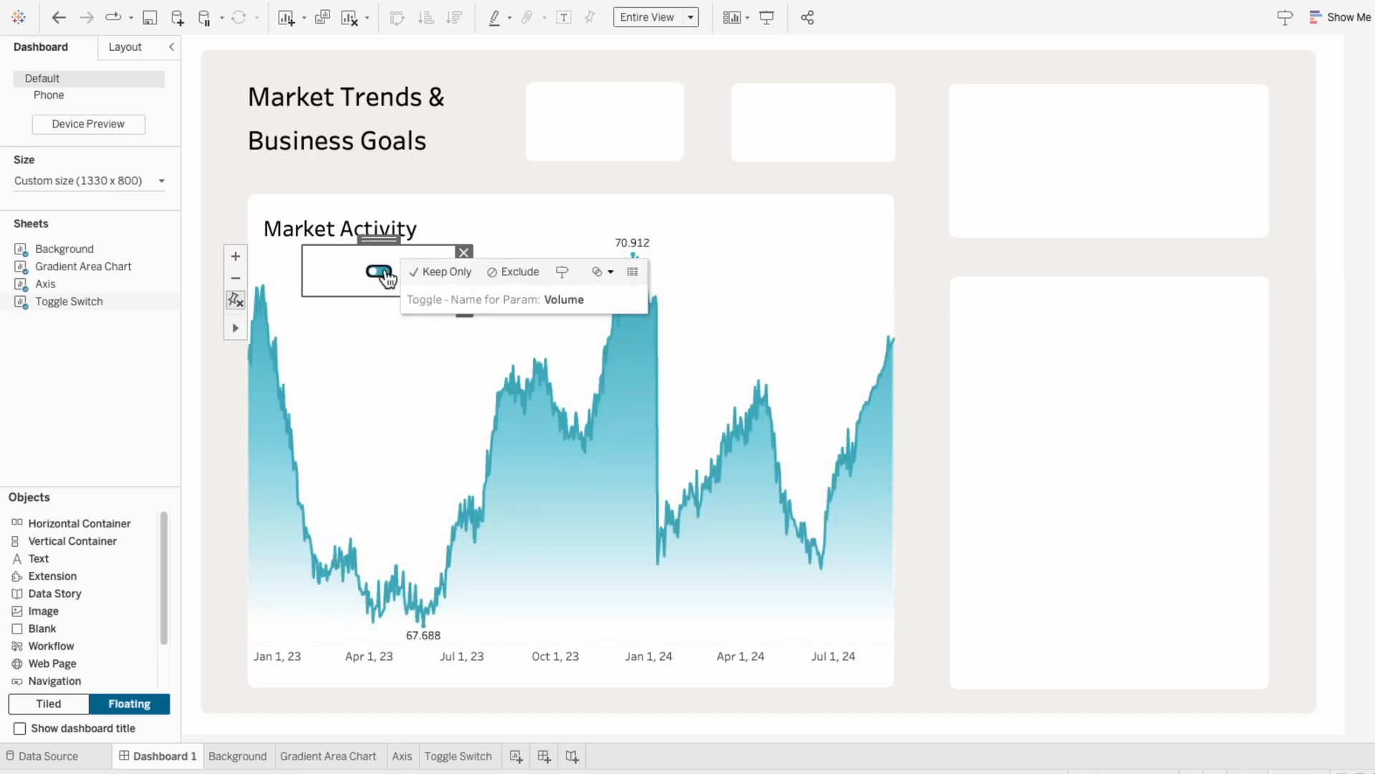
left_click(385, 274)
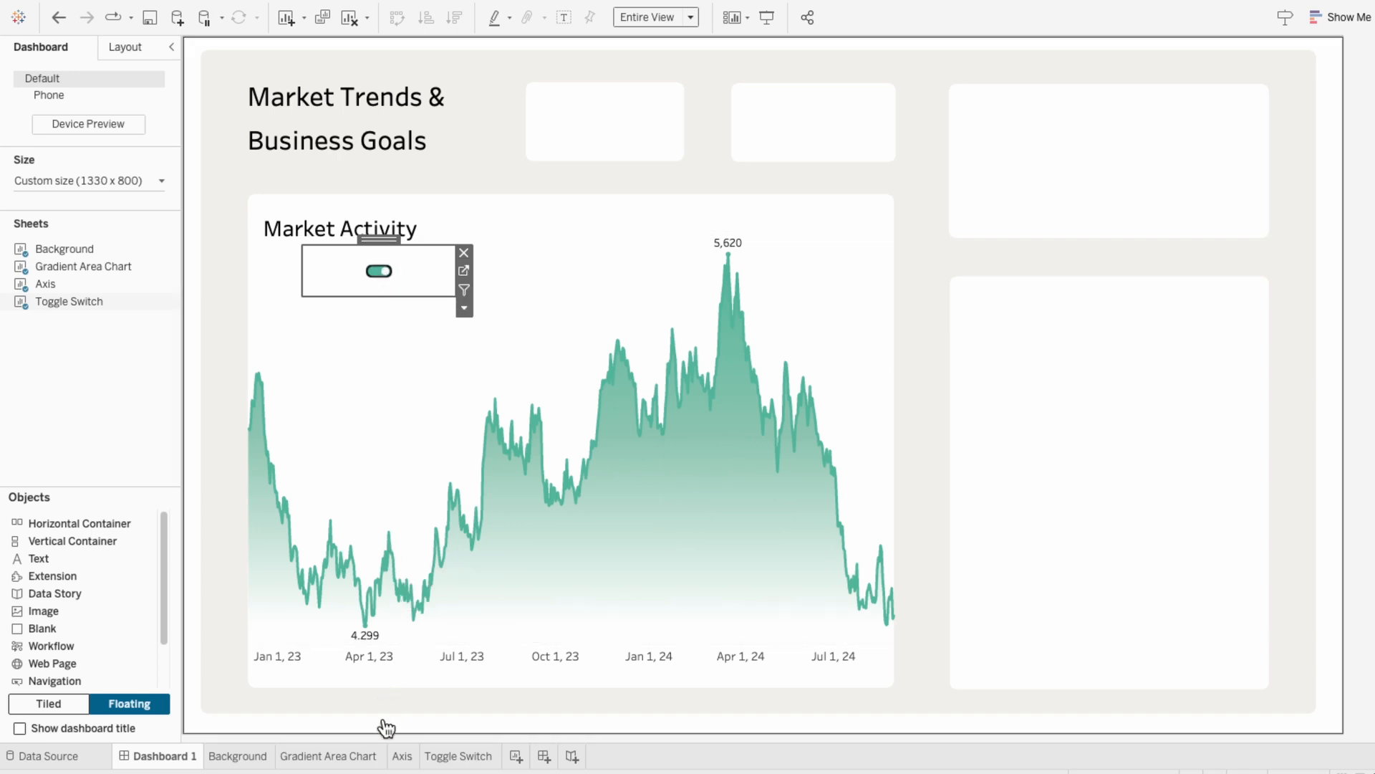
Step: On the Toggle Switch sheet, enlarge the toggle mark and delete all of its tooltip text
left_click(441, 761)
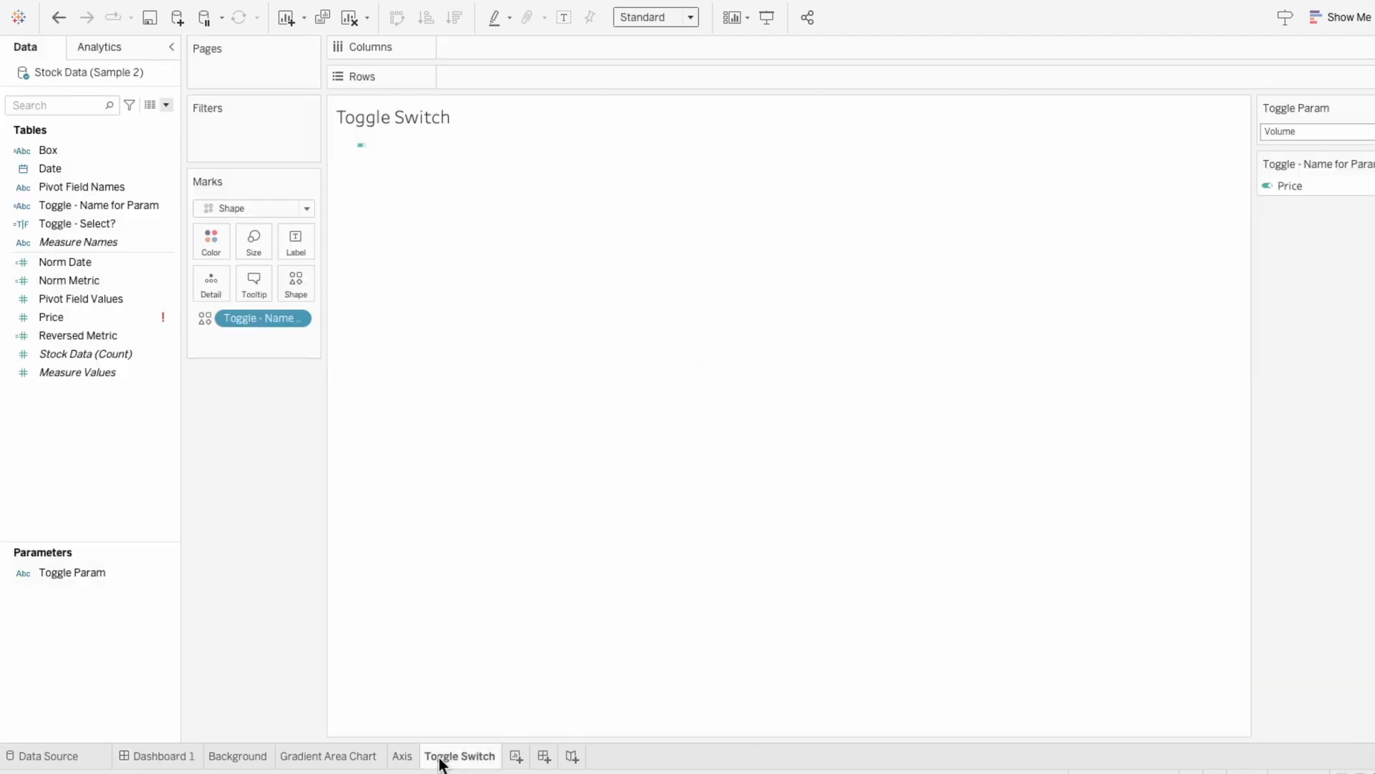
left_click(247, 241)
left_click_drag(311, 284, 338, 286)
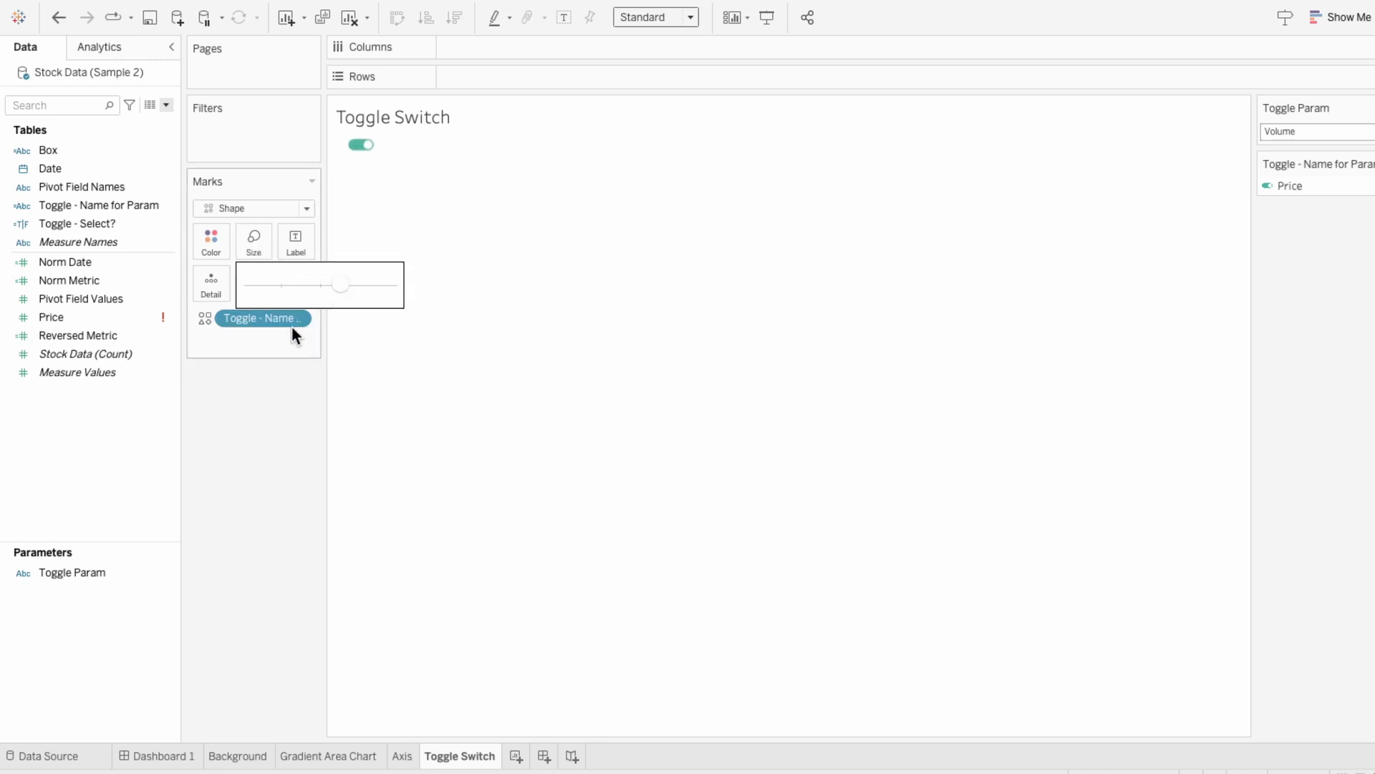
left_click(280, 285)
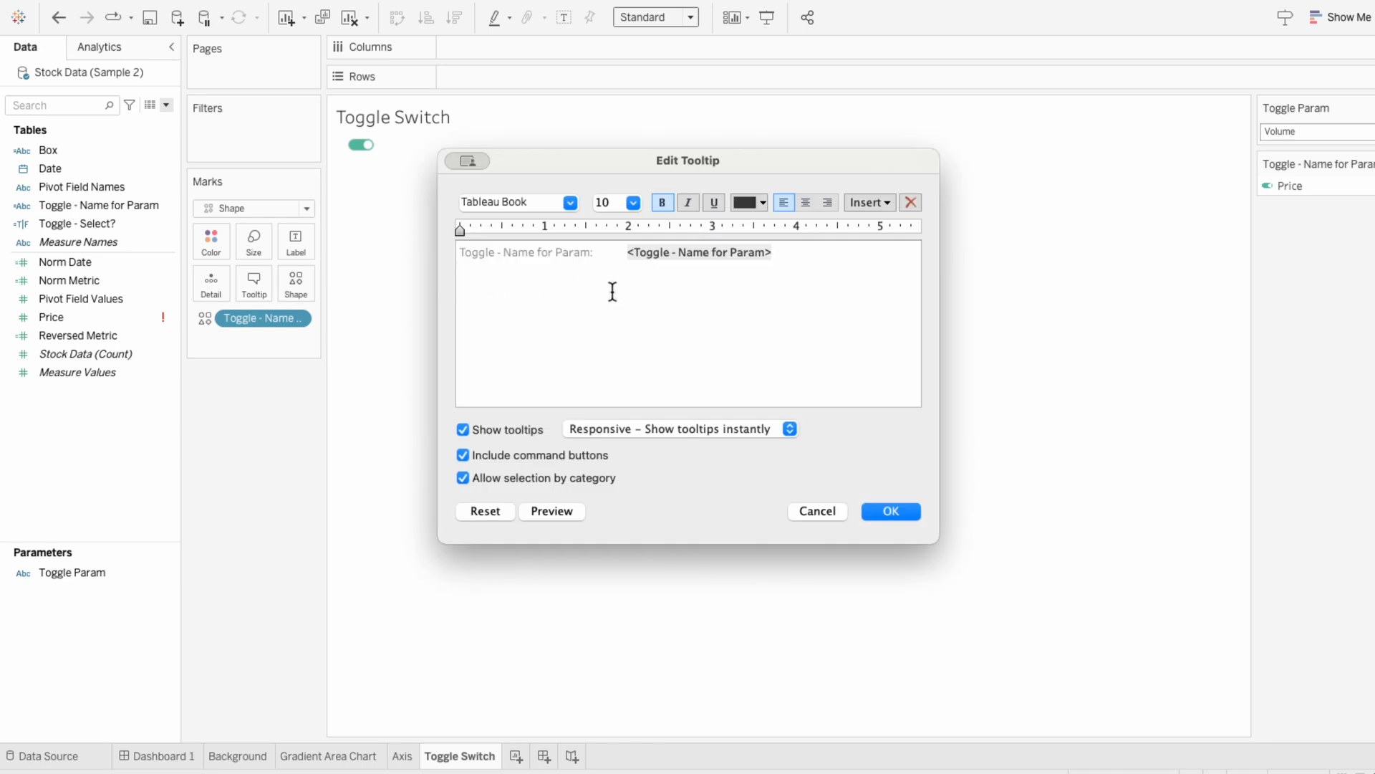
key("super+a")
key("BackSpace")
left_click(869, 510)
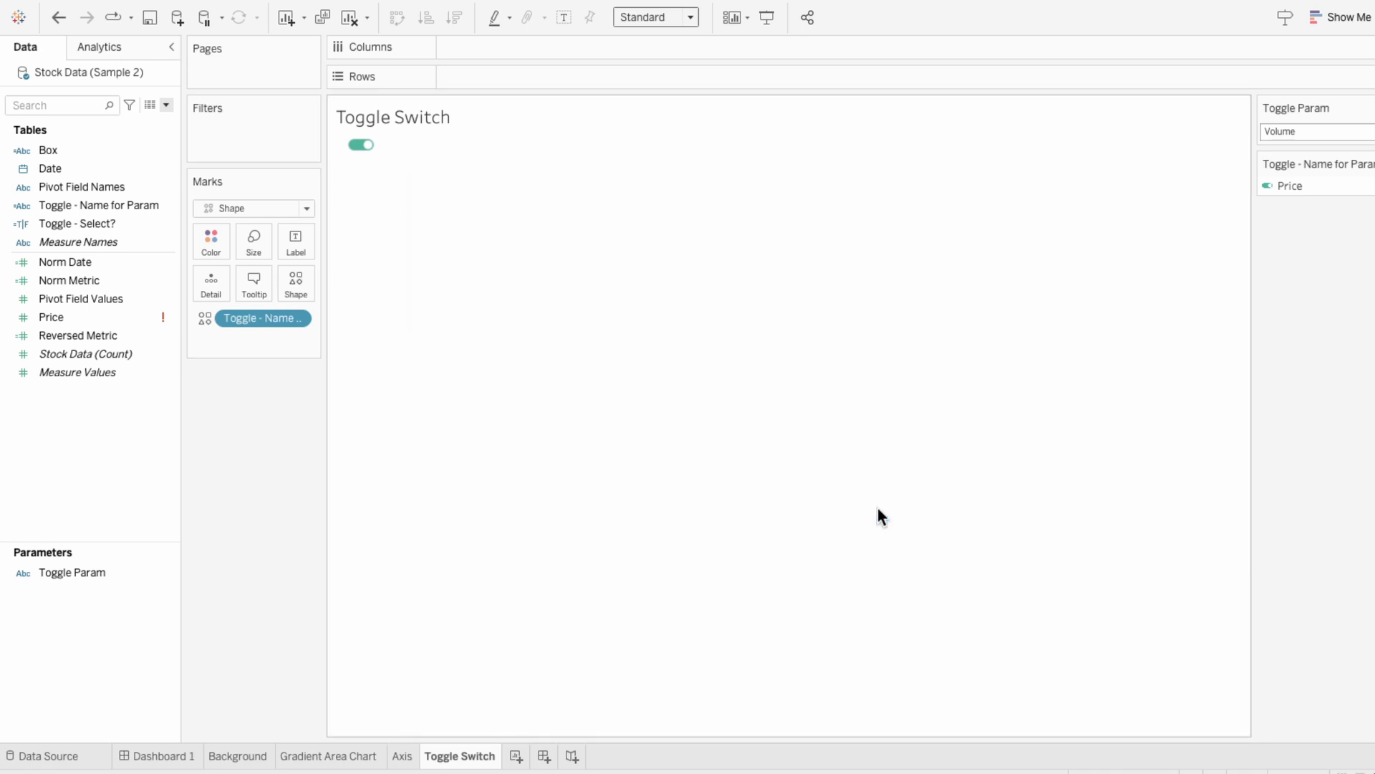
Step: Check the toggle's size on the dashboard and reduce the mark slightly on the Toggle Switch sheet
left_click(189, 756)
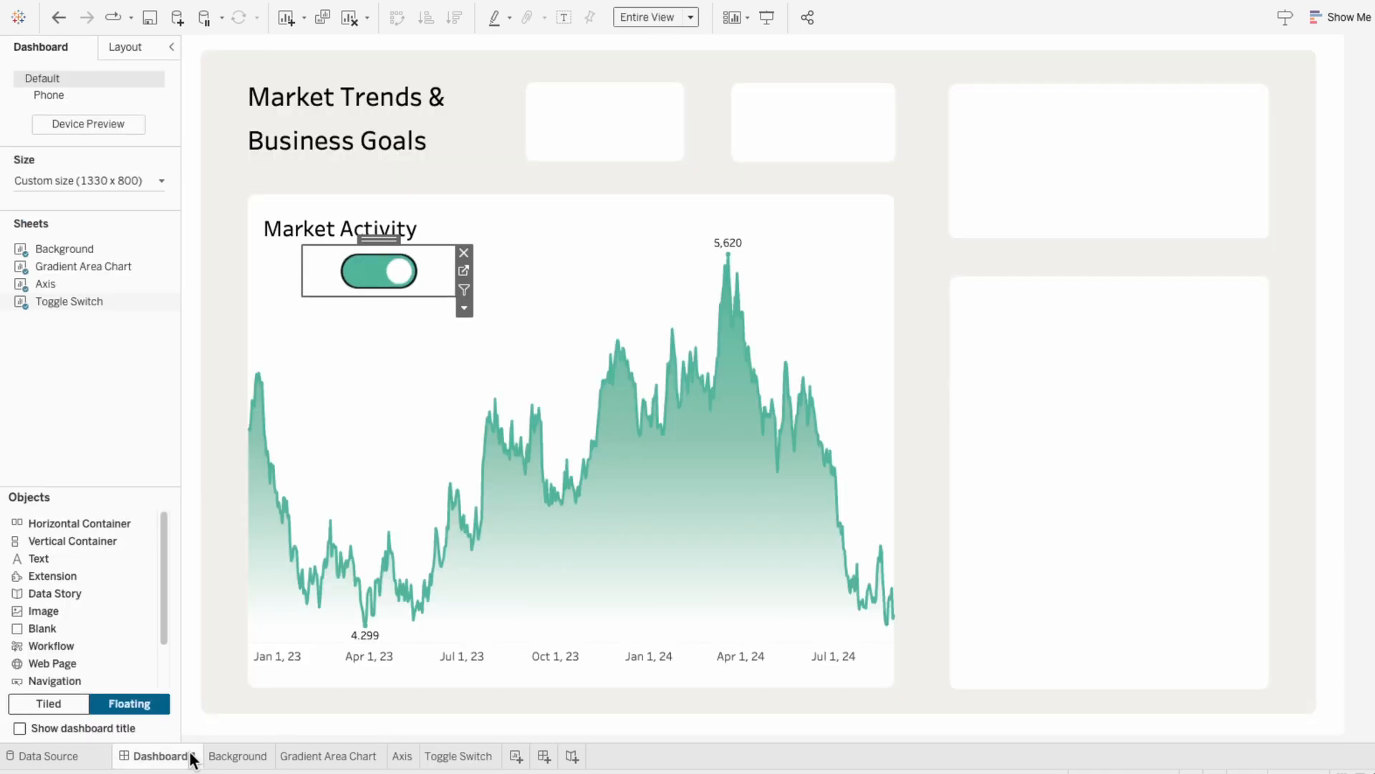
left_click(448, 755)
left_click(258, 240)
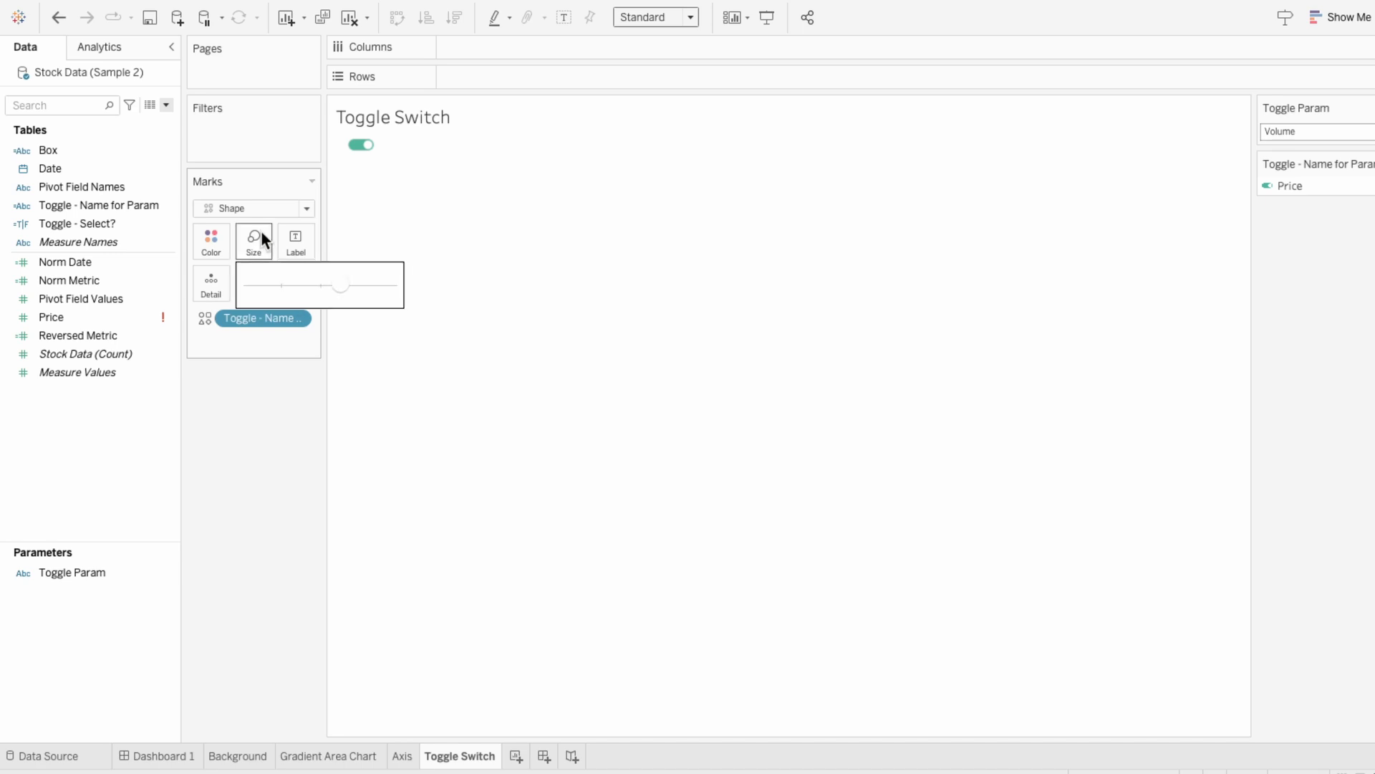
mouse_move(323, 285)
left_mouse_down()
mouse_move(307, 285)
mouse_move(320, 285)
left_mouse_up()
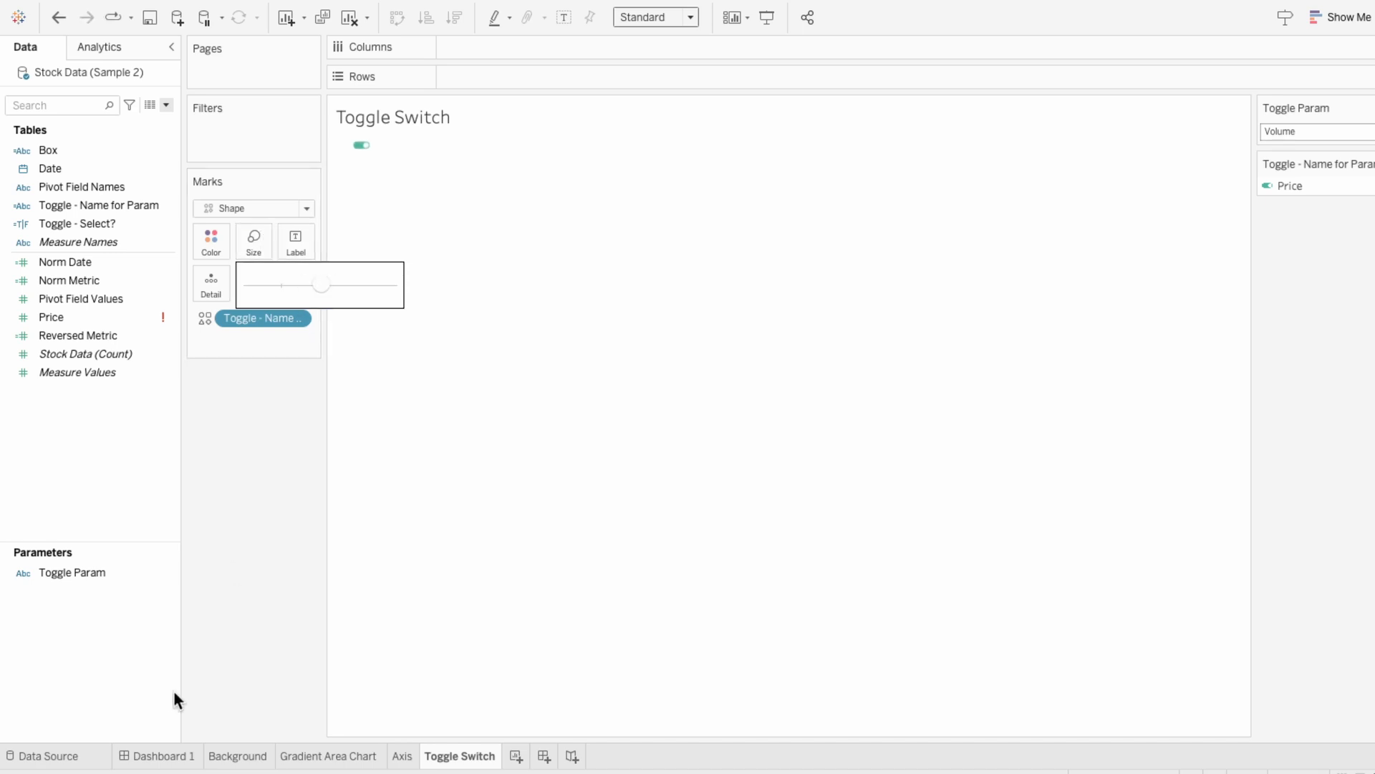
Step: Back on the dashboard, shrink the Toggle Switch object and shift it slightly left beneath the Market Activity title
left_click(170, 761)
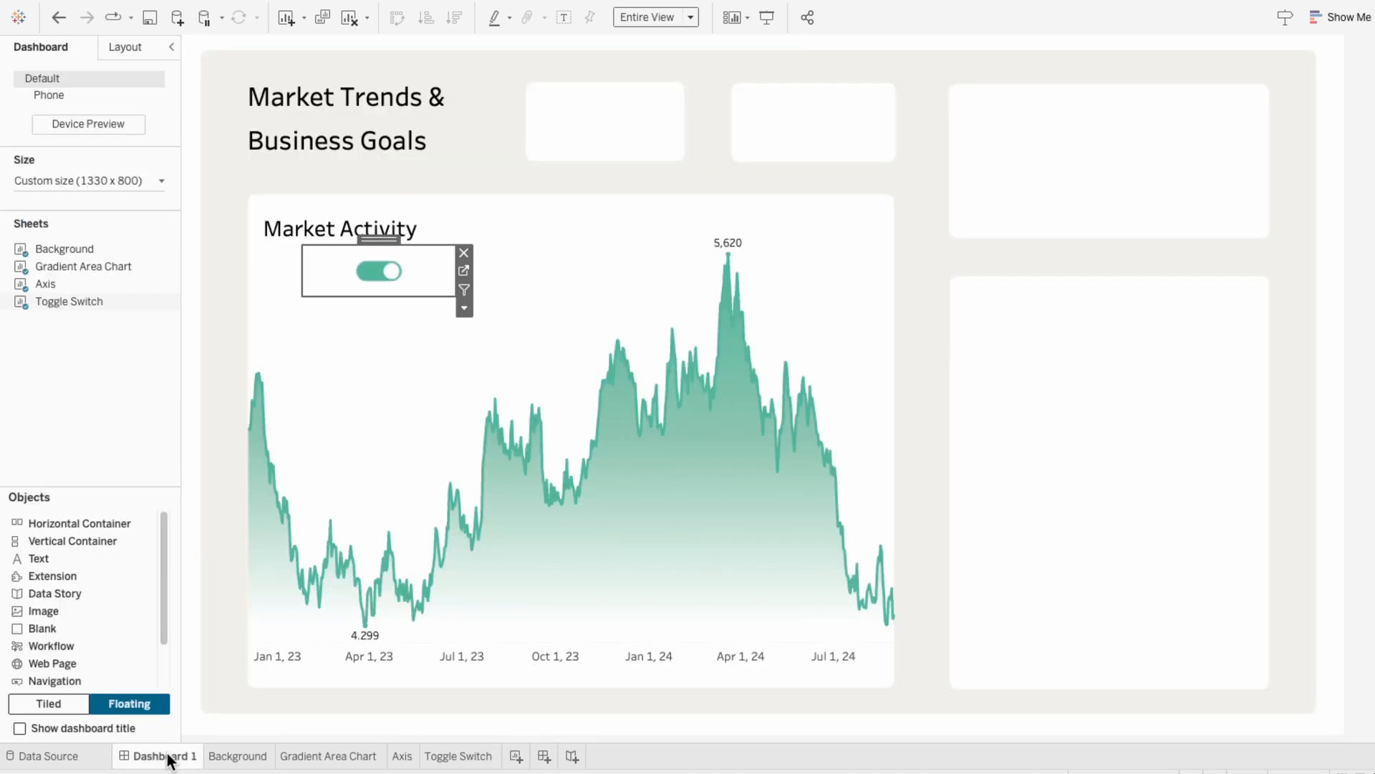
left_click_drag(454, 292, 428, 291)
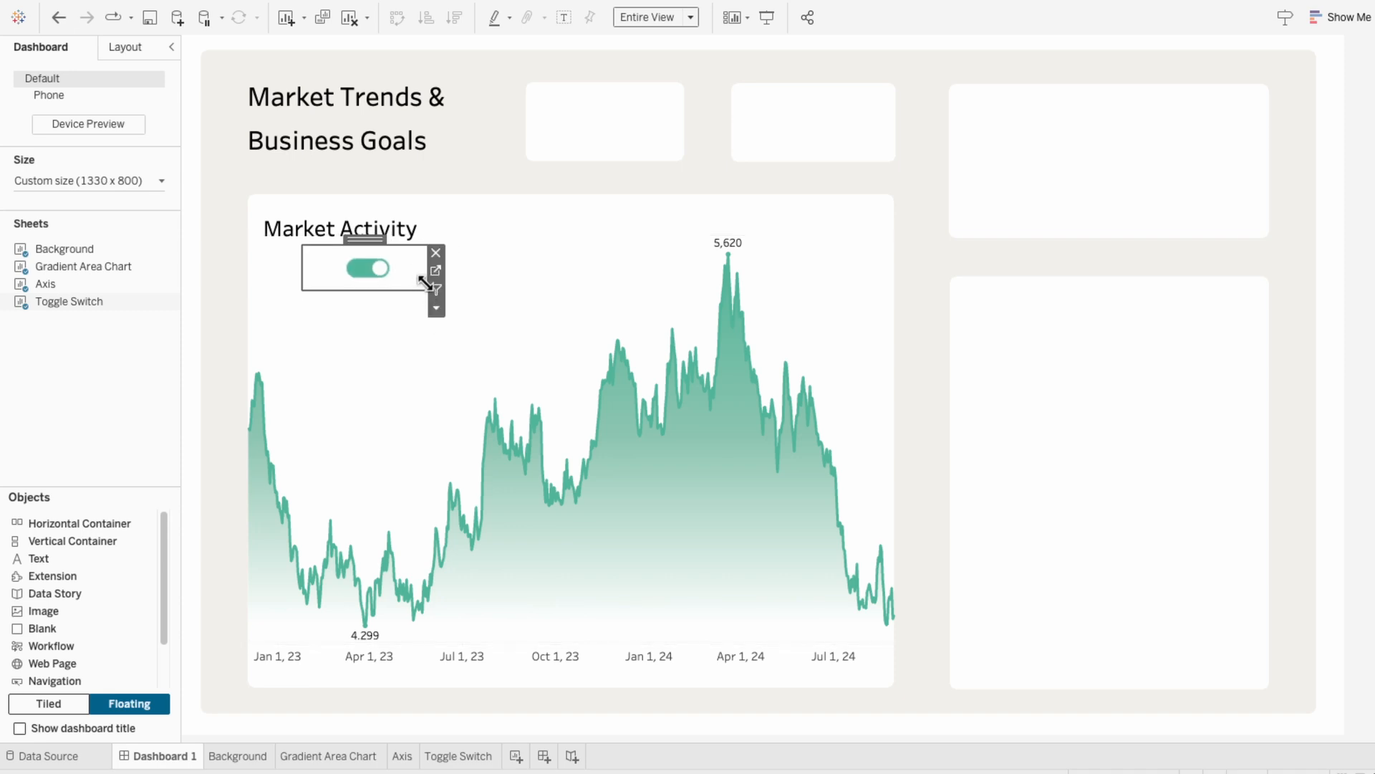
left_click_drag(372, 239, 360, 238)
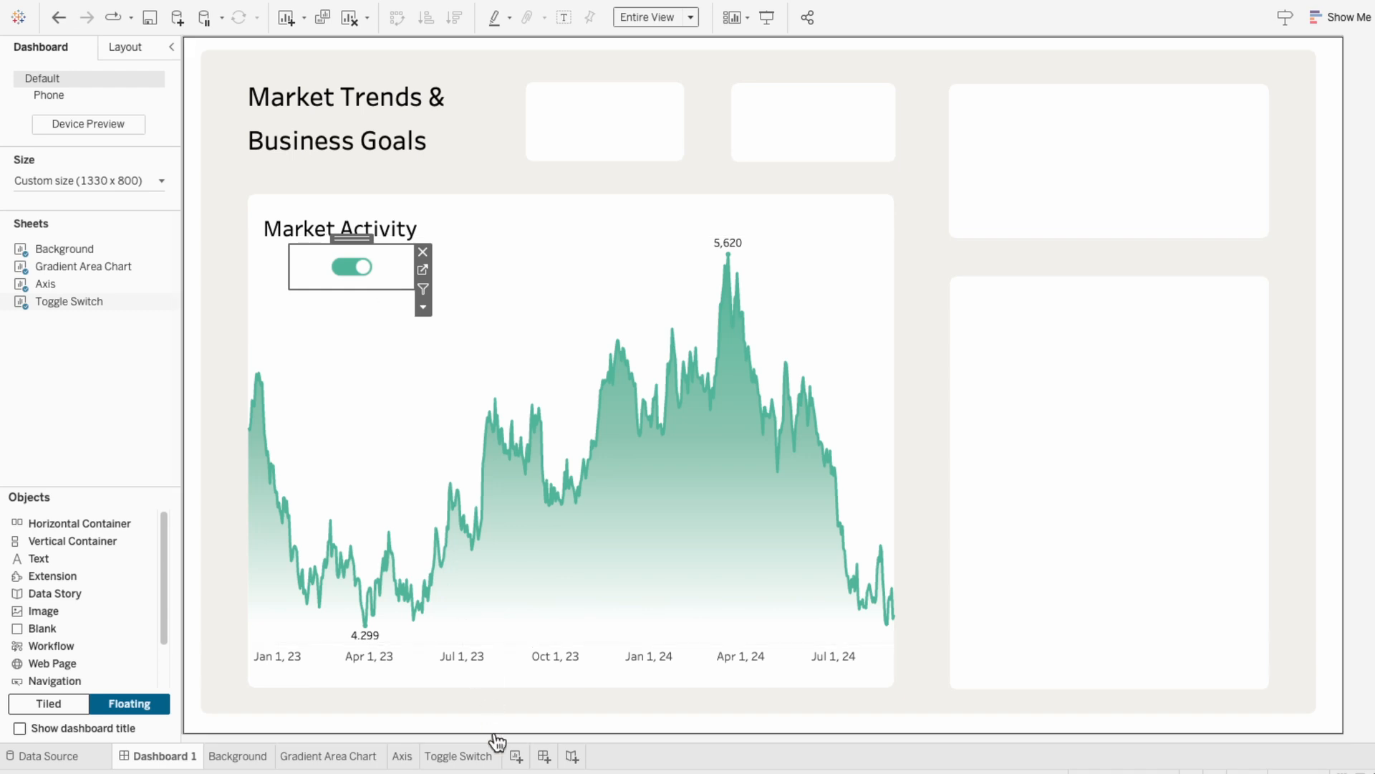
Step: Create a new worksheet named Switch Labels
left_click(515, 756)
double_click(511, 756)
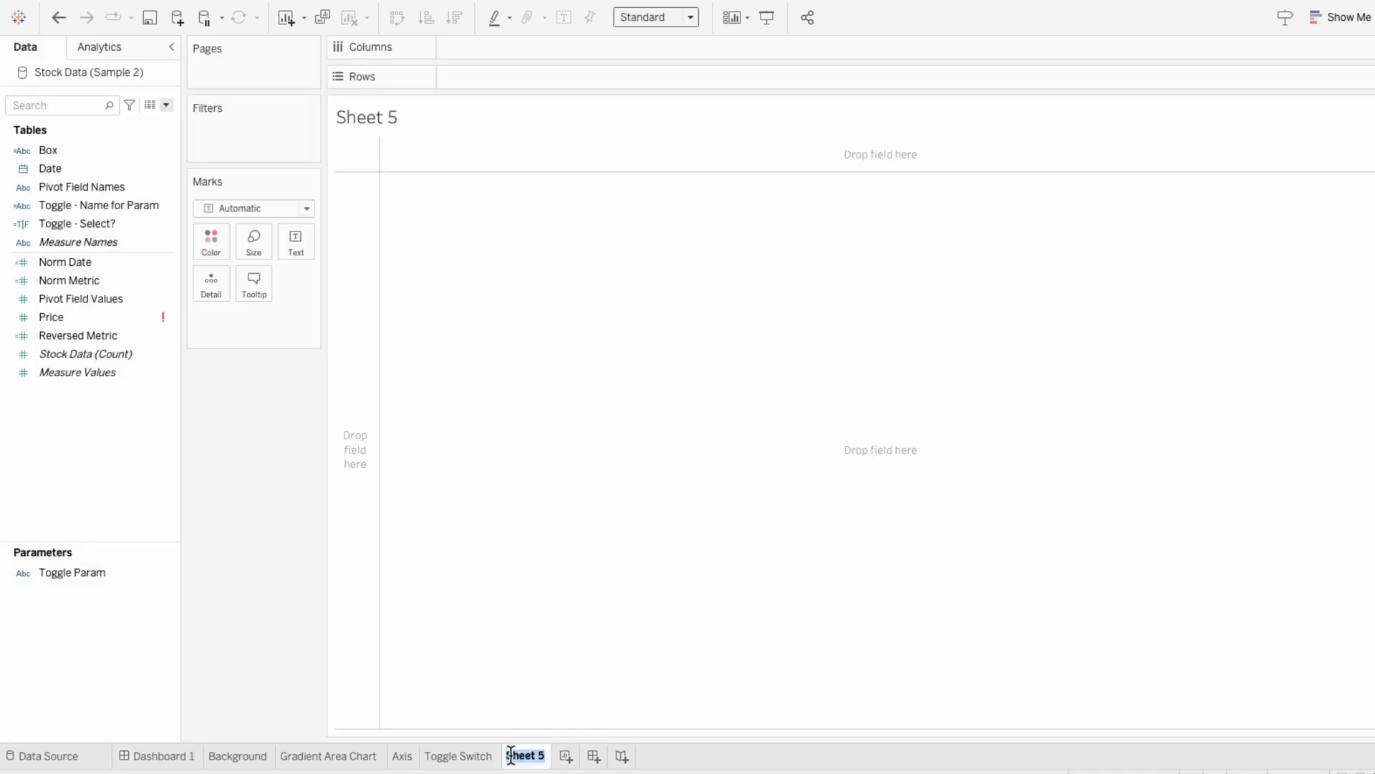
type("Switch Labels")
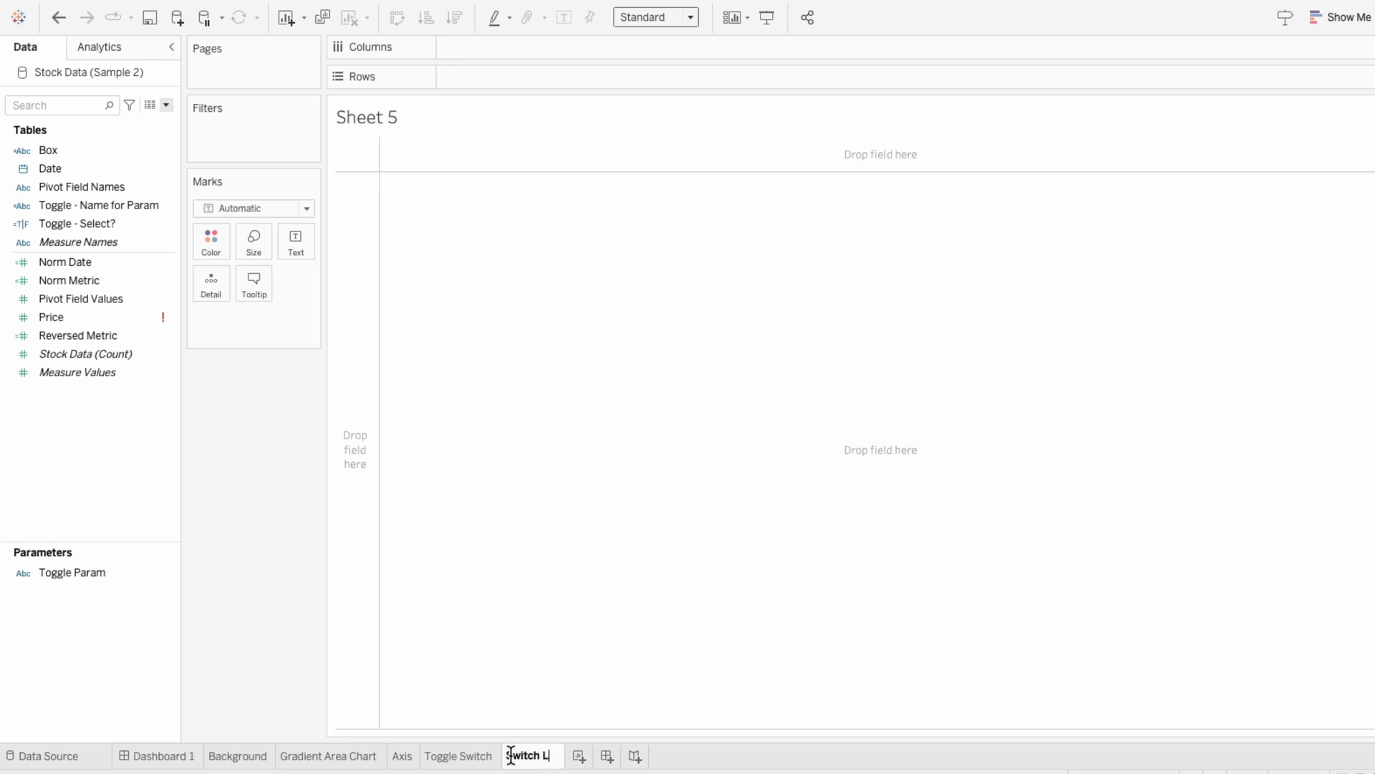
key("Return")
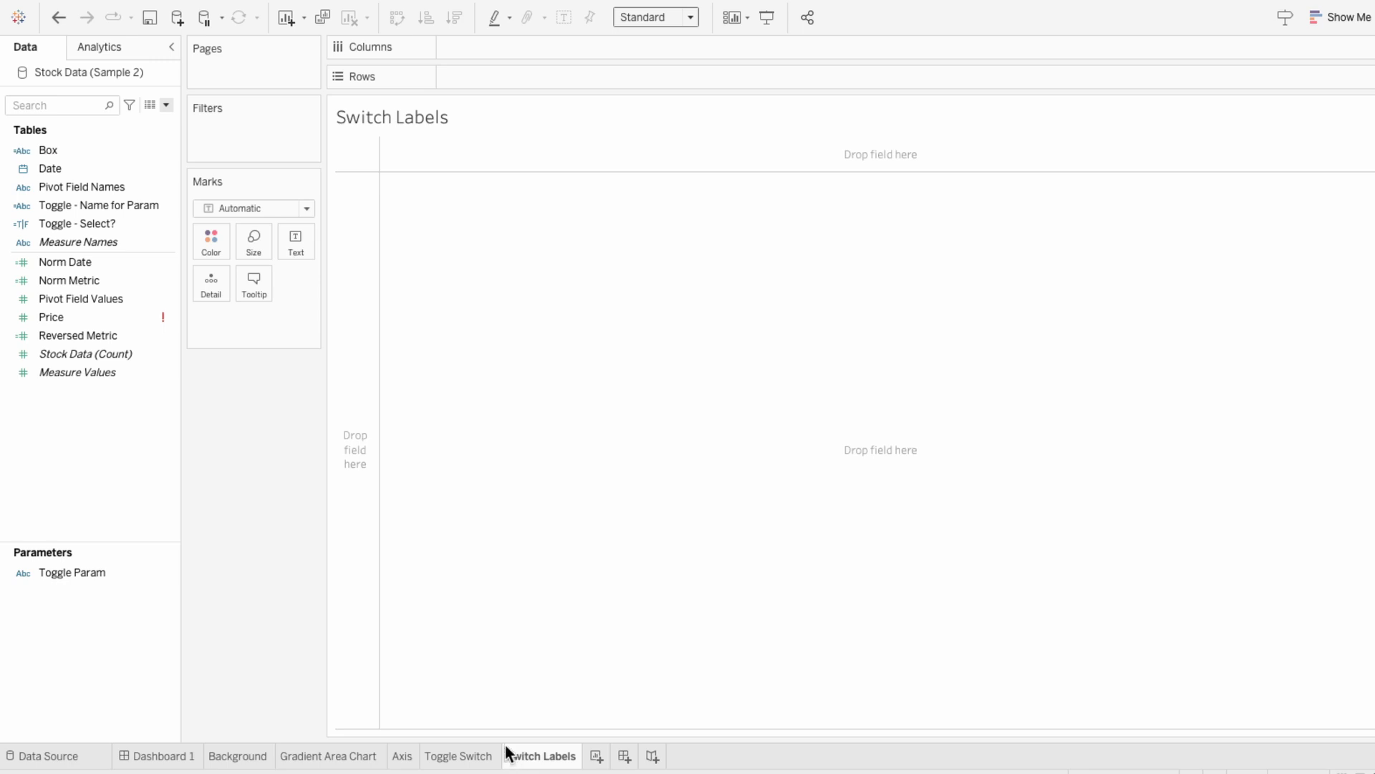
Step: Place Pivot Field Names on Columns, and assign it to both Text and Color on the marks
left_click_drag(93, 188, 487, 54)
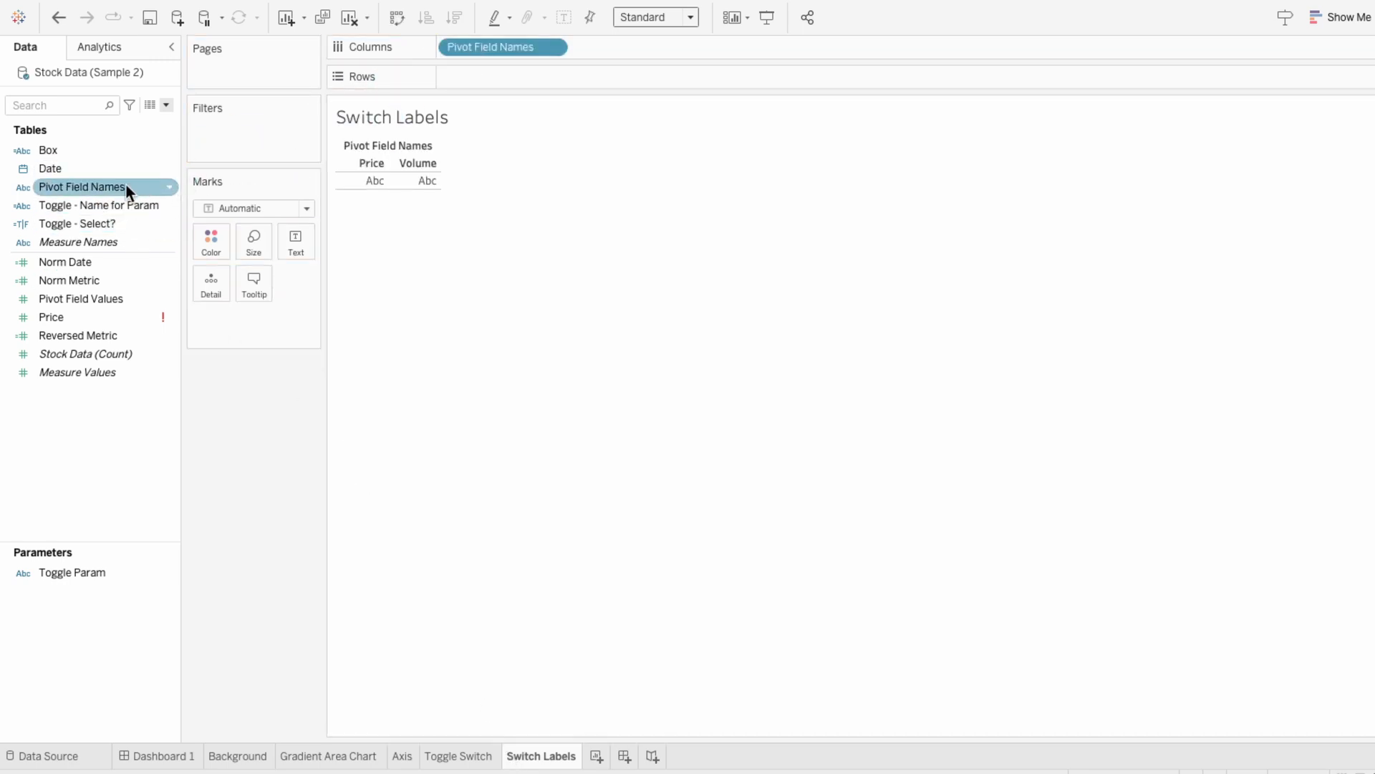
left_click_drag(126, 184, 261, 333)
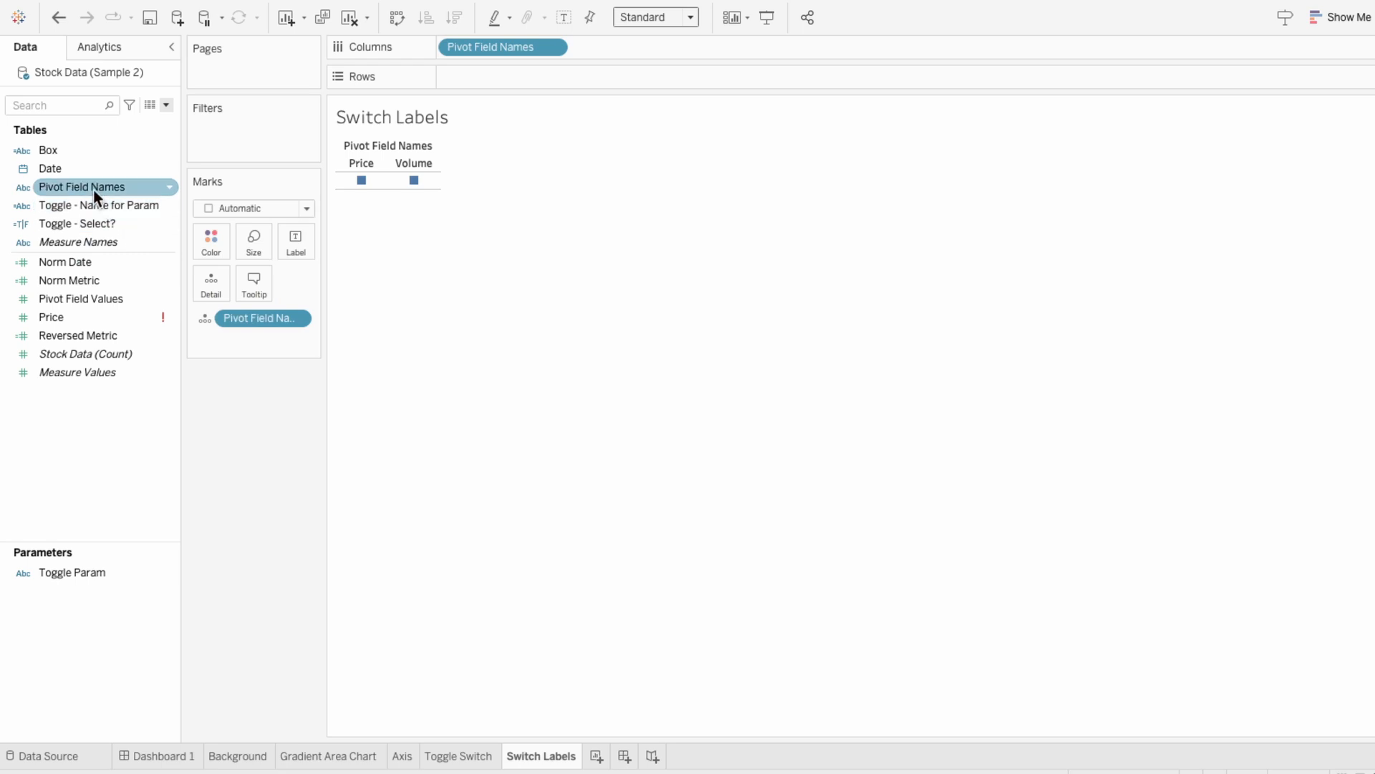
left_click_drag(93, 188, 239, 337)
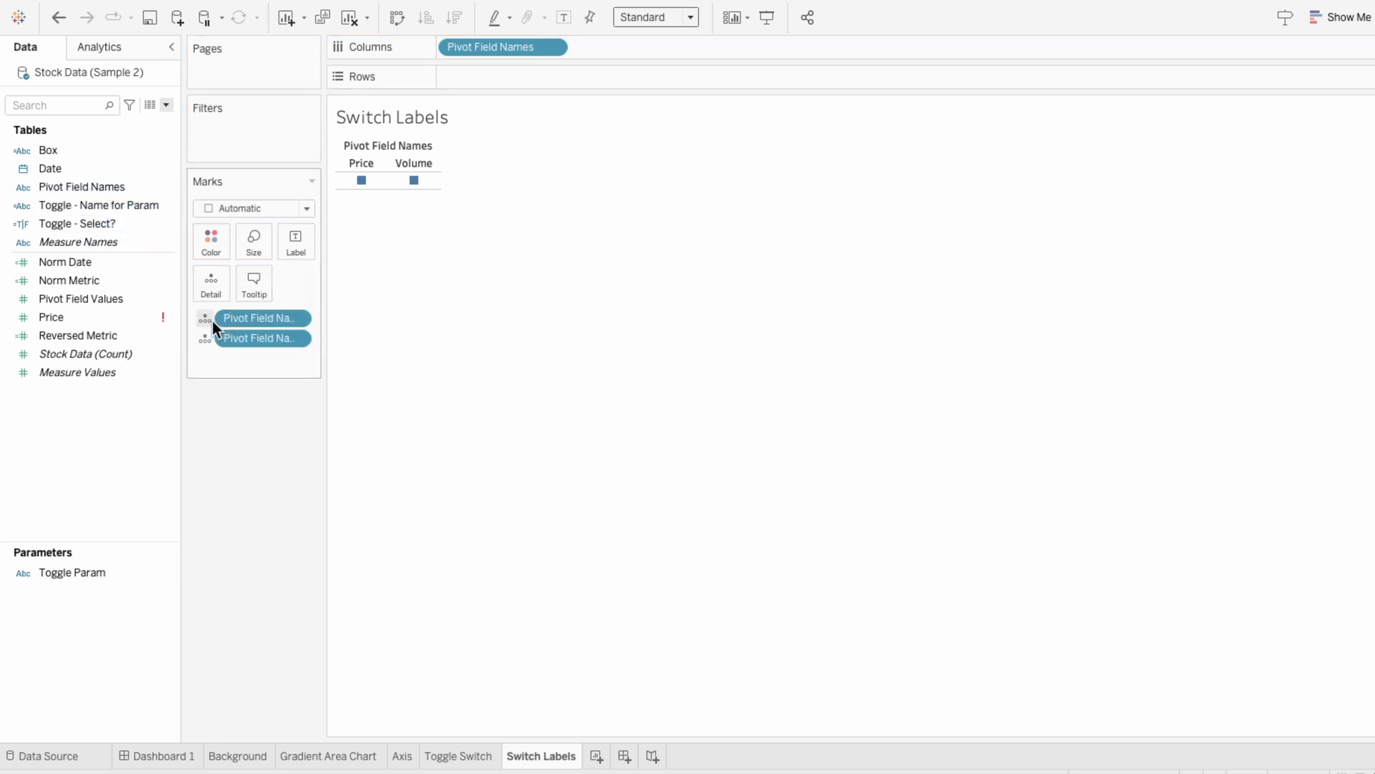
left_click(208, 319)
left_click(215, 351)
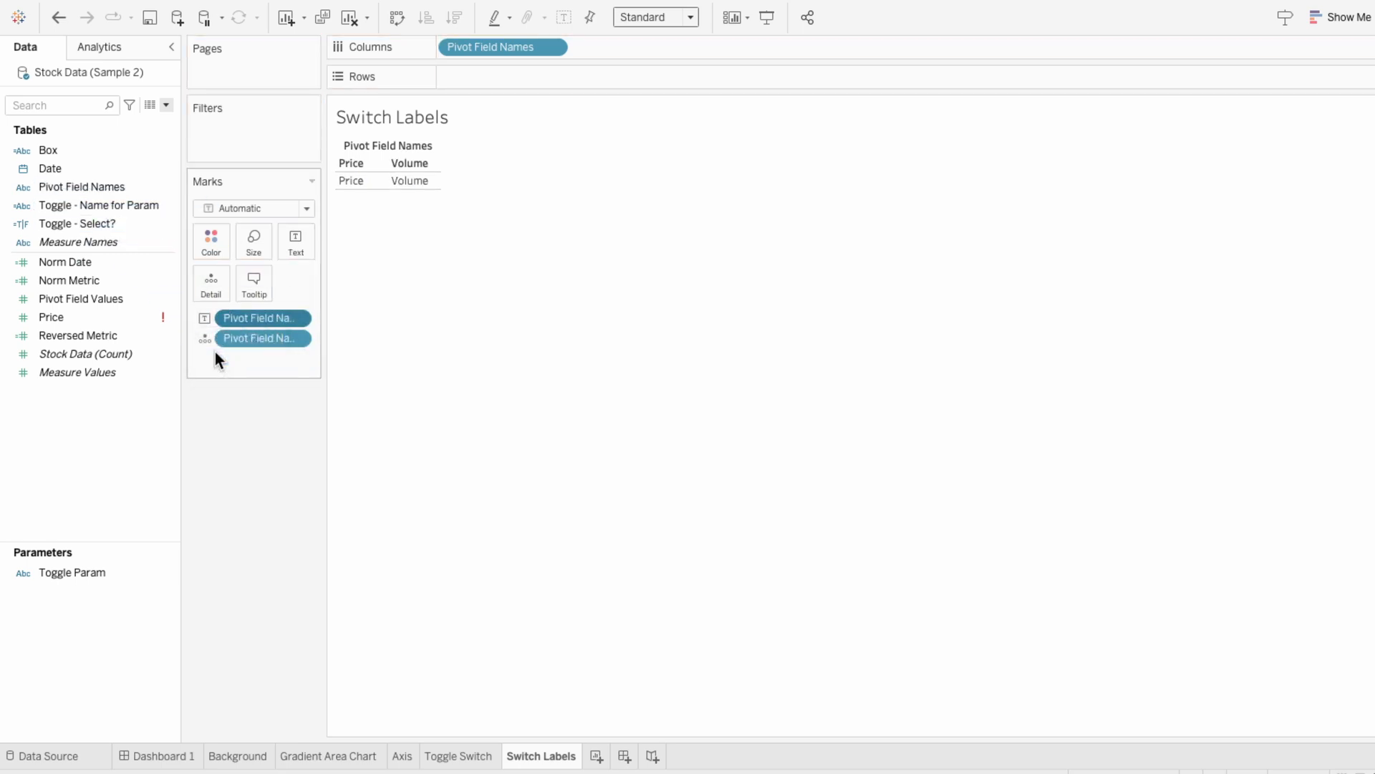
left_click(202, 338)
left_click(211, 355)
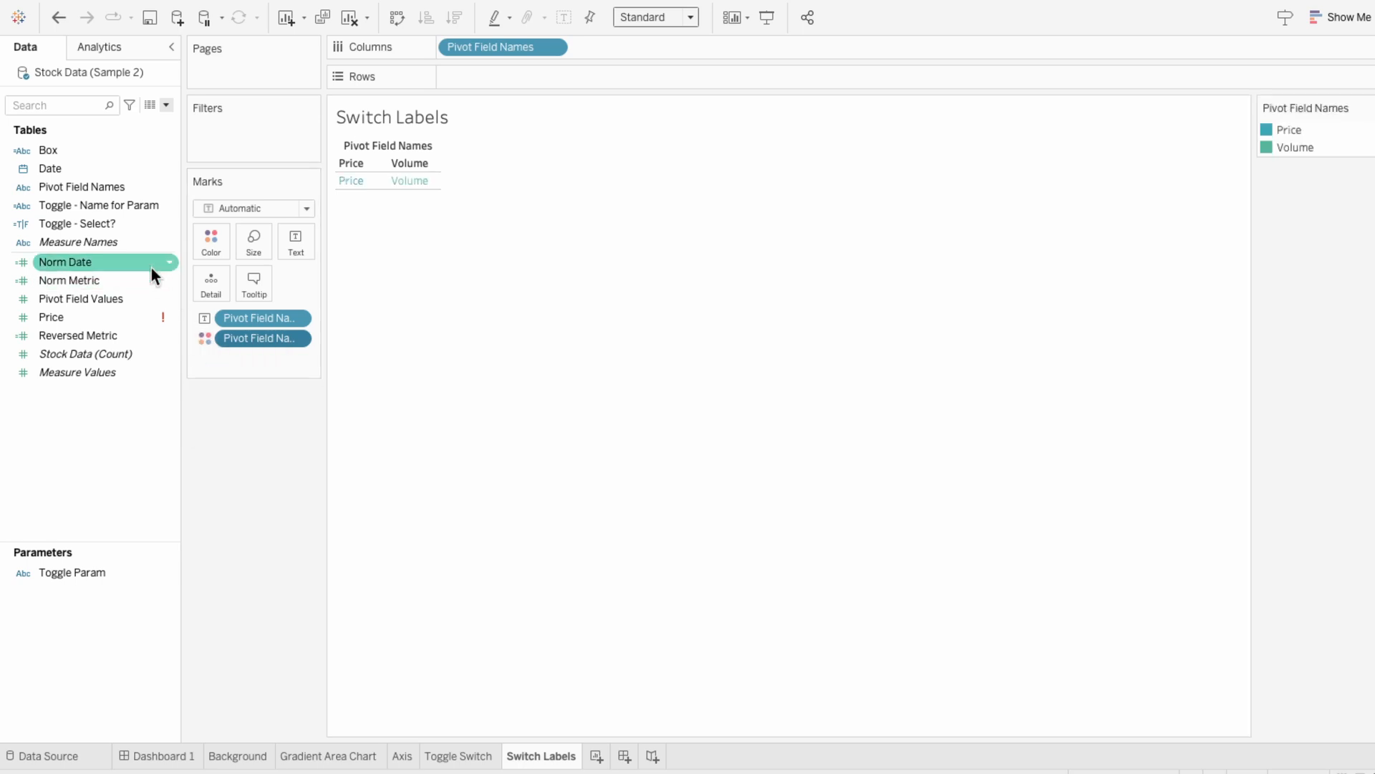
Step: Add Toggle - Select? to the marks as a second Color field
left_click_drag(116, 225, 243, 358)
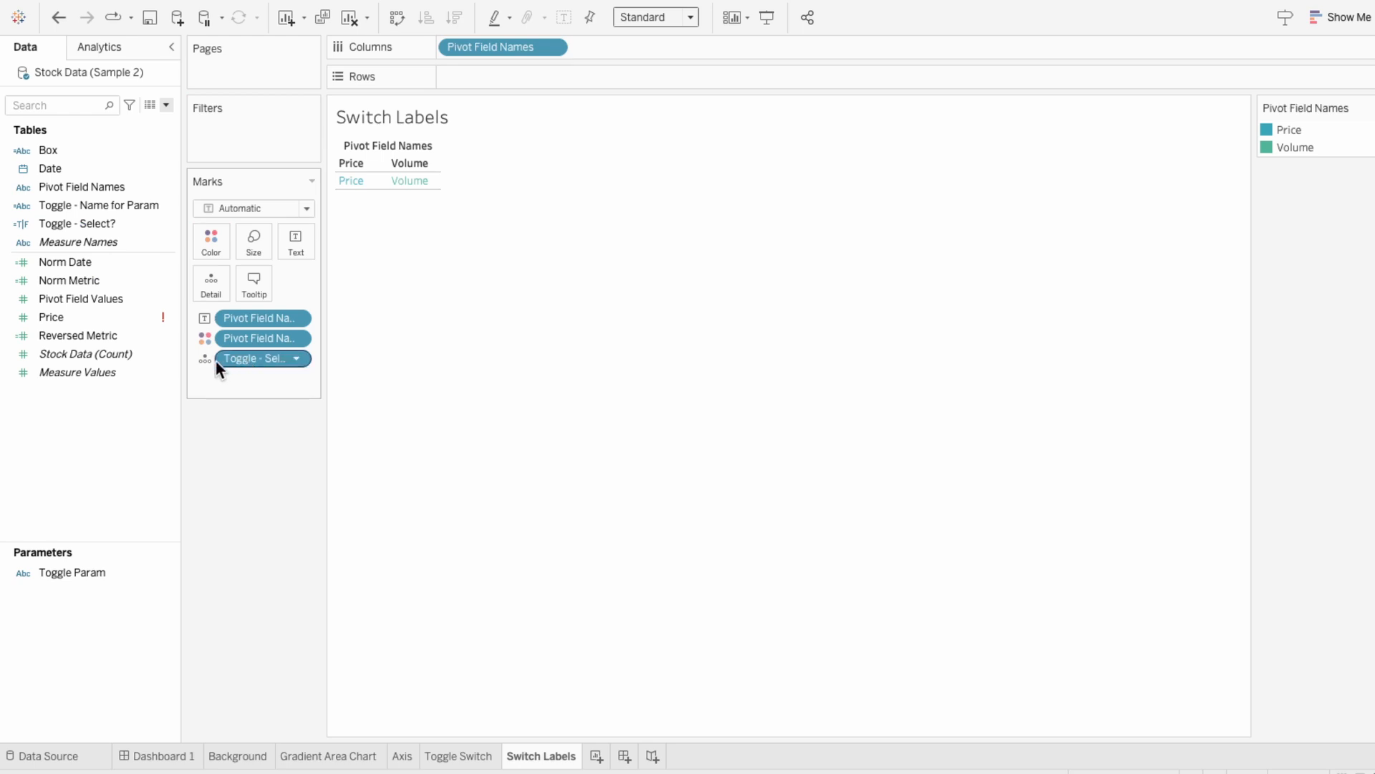
left_click(207, 361)
left_click(218, 379)
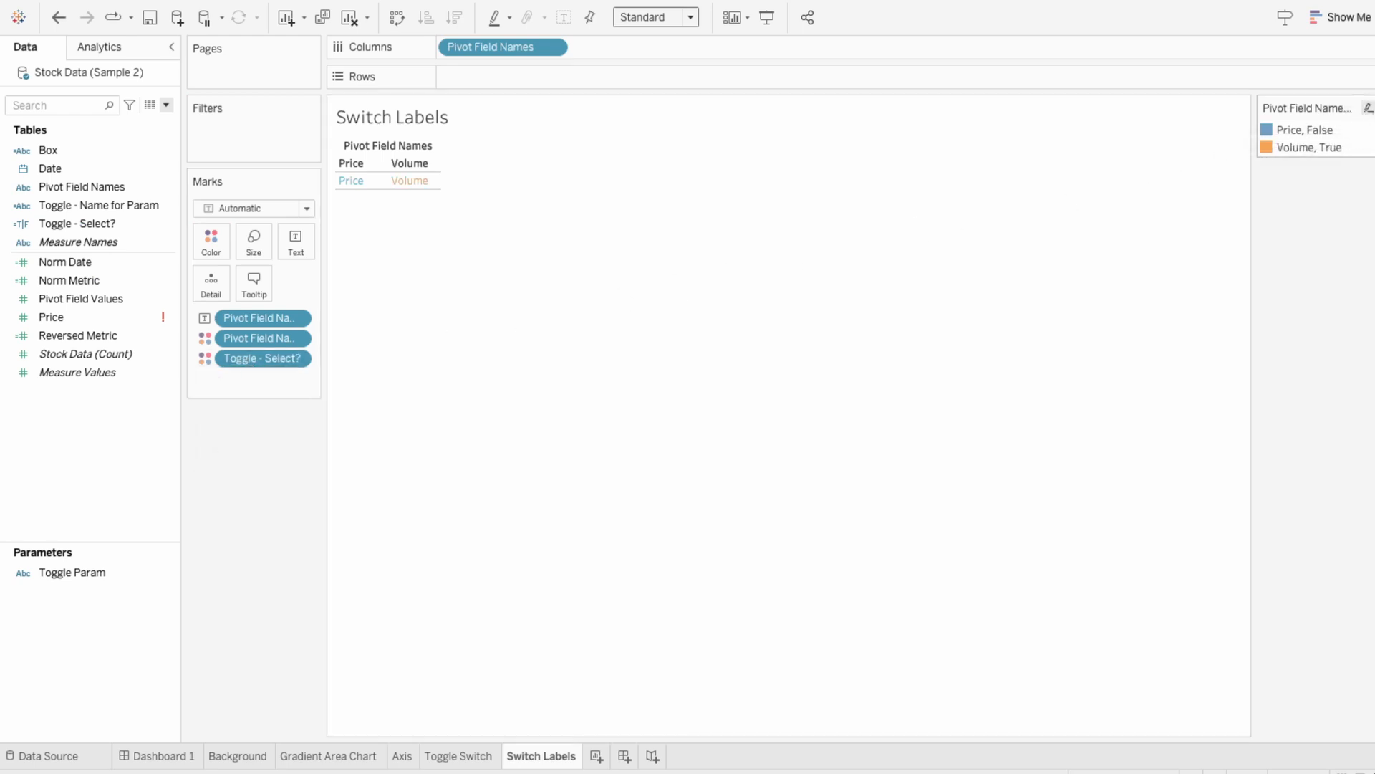
Step: Color "Price, False" black from the White-Black palette and "Volume, True" green from the UI palette
left_click(1367, 108)
left_click(1325, 124)
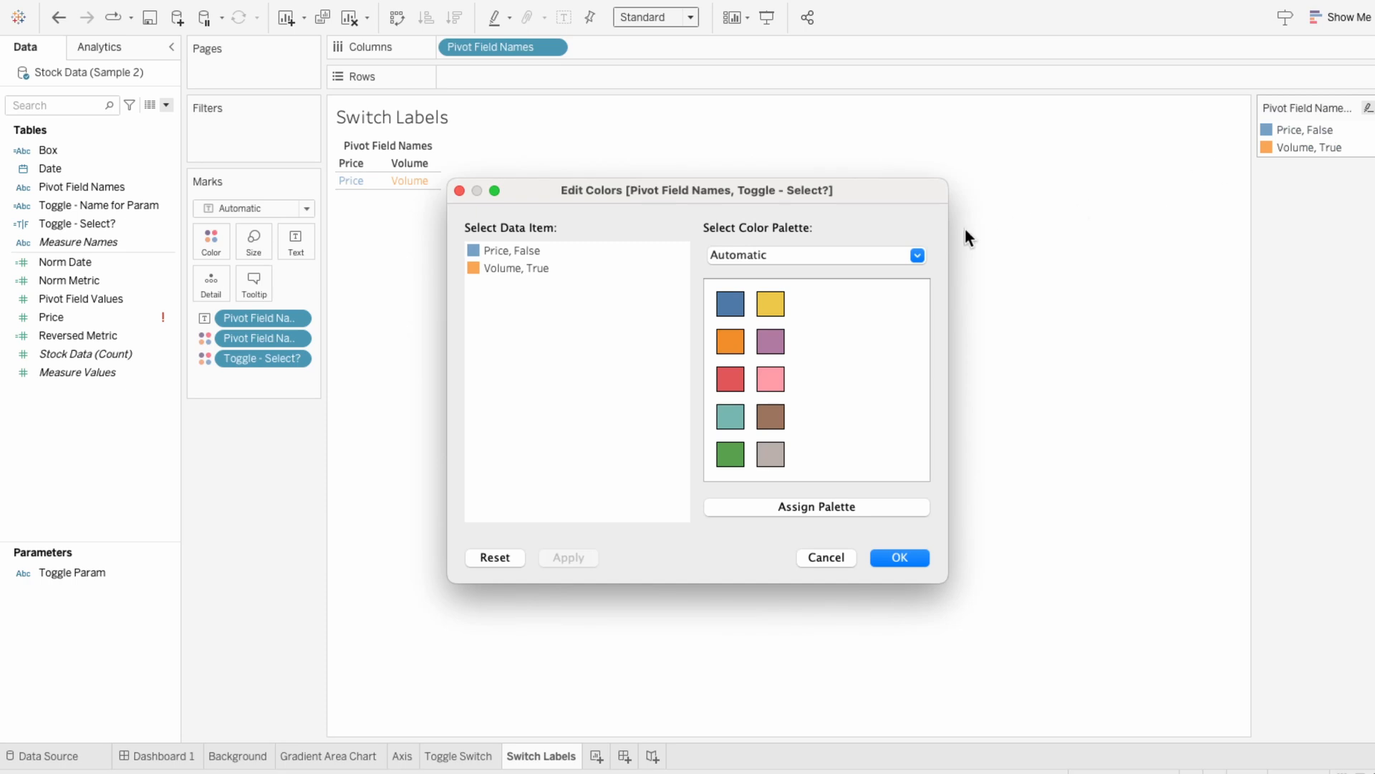
left_click(783, 254)
left_click(802, 633)
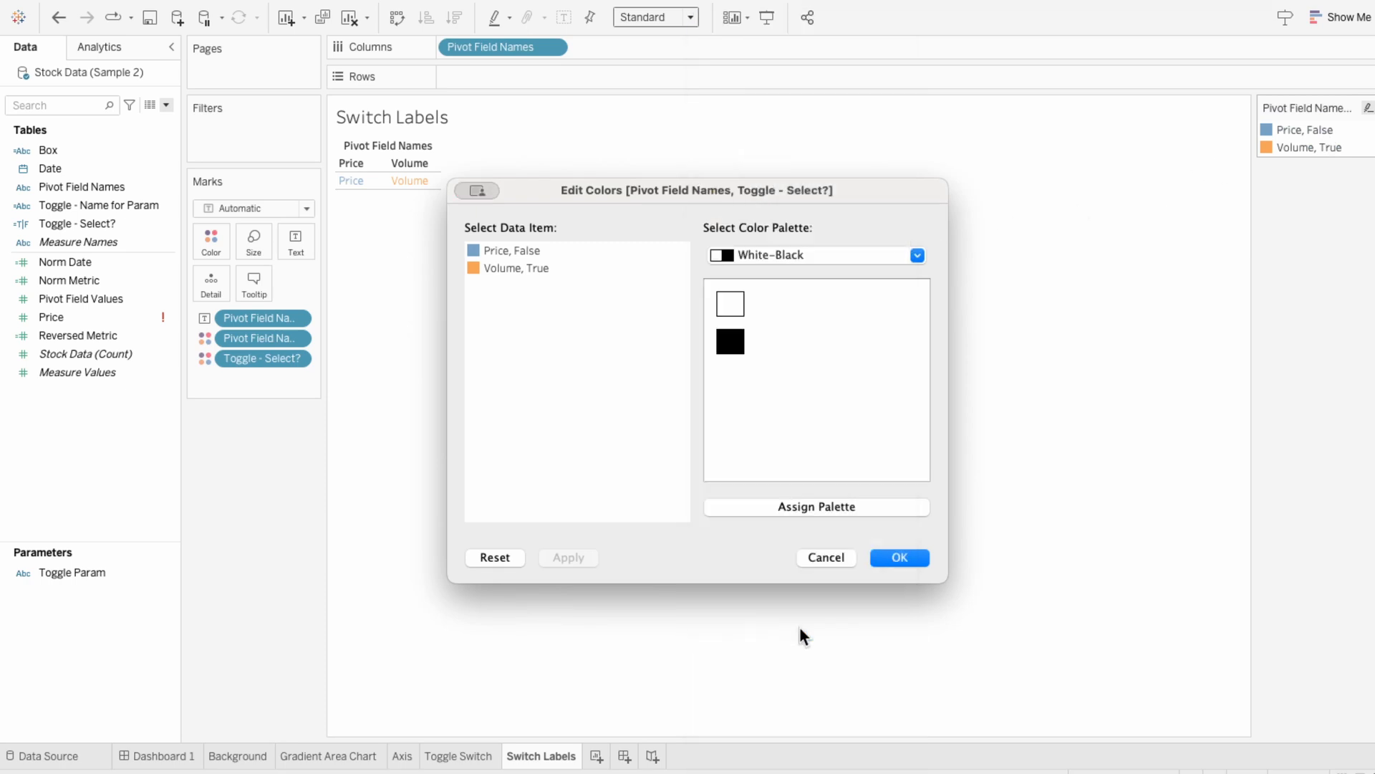
left_click(530, 251)
left_click(730, 342)
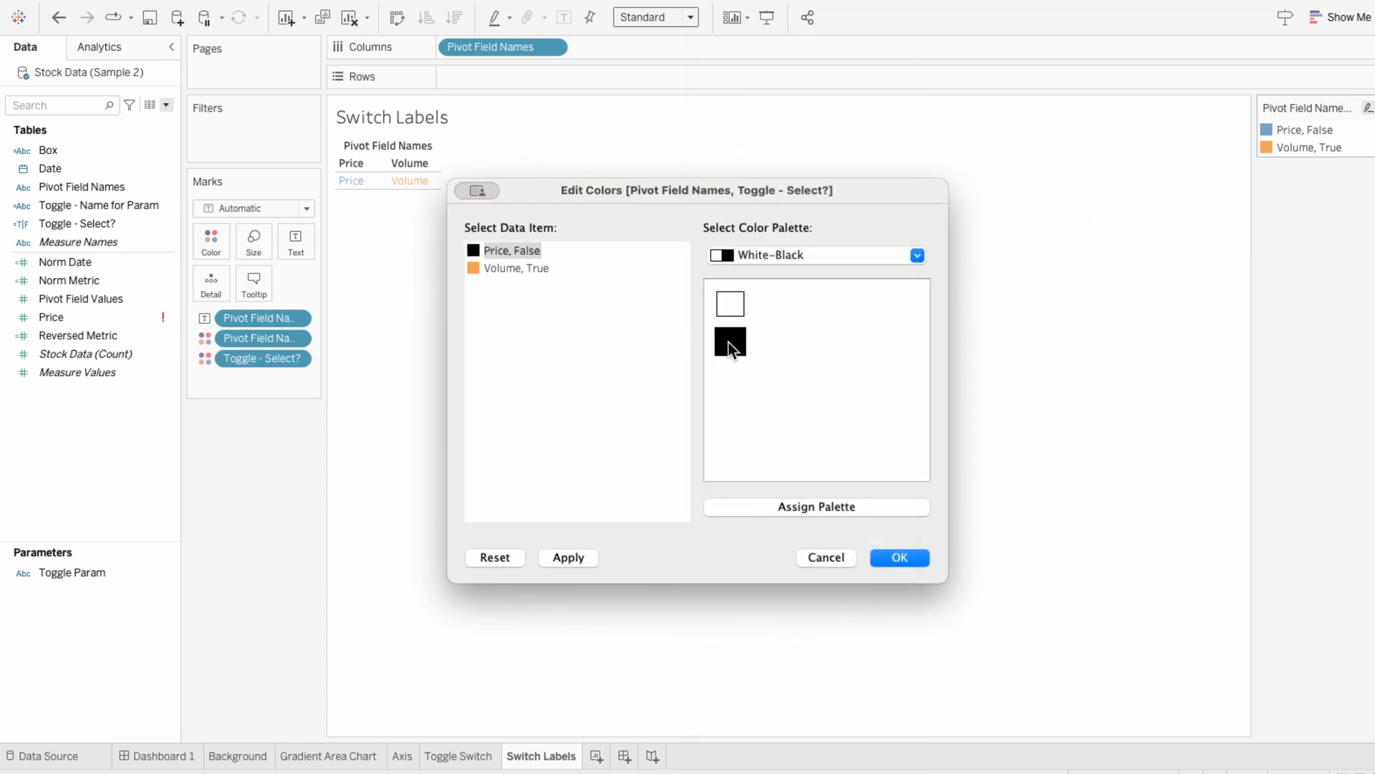
left_click(749, 259)
left_click(800, 638)
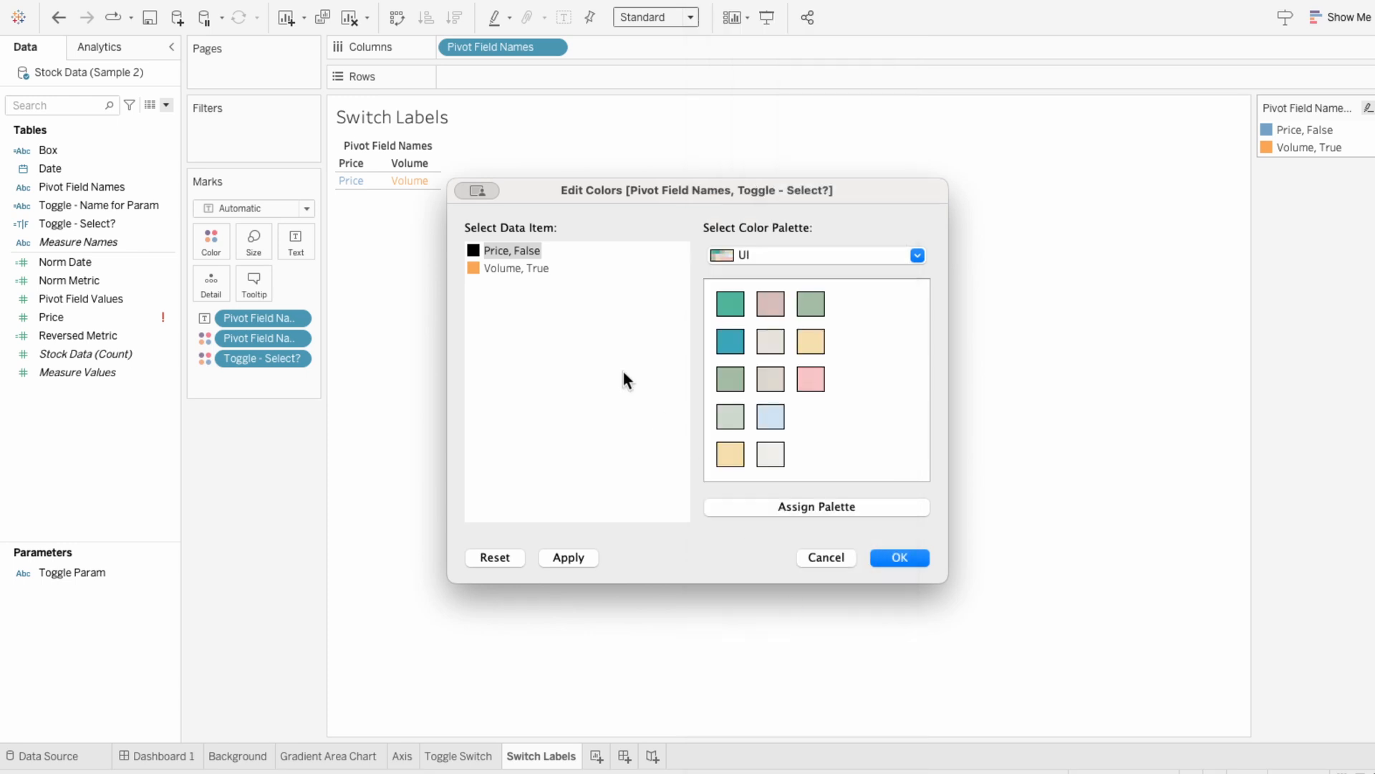
left_click(541, 270)
left_click(727, 304)
left_click(895, 558)
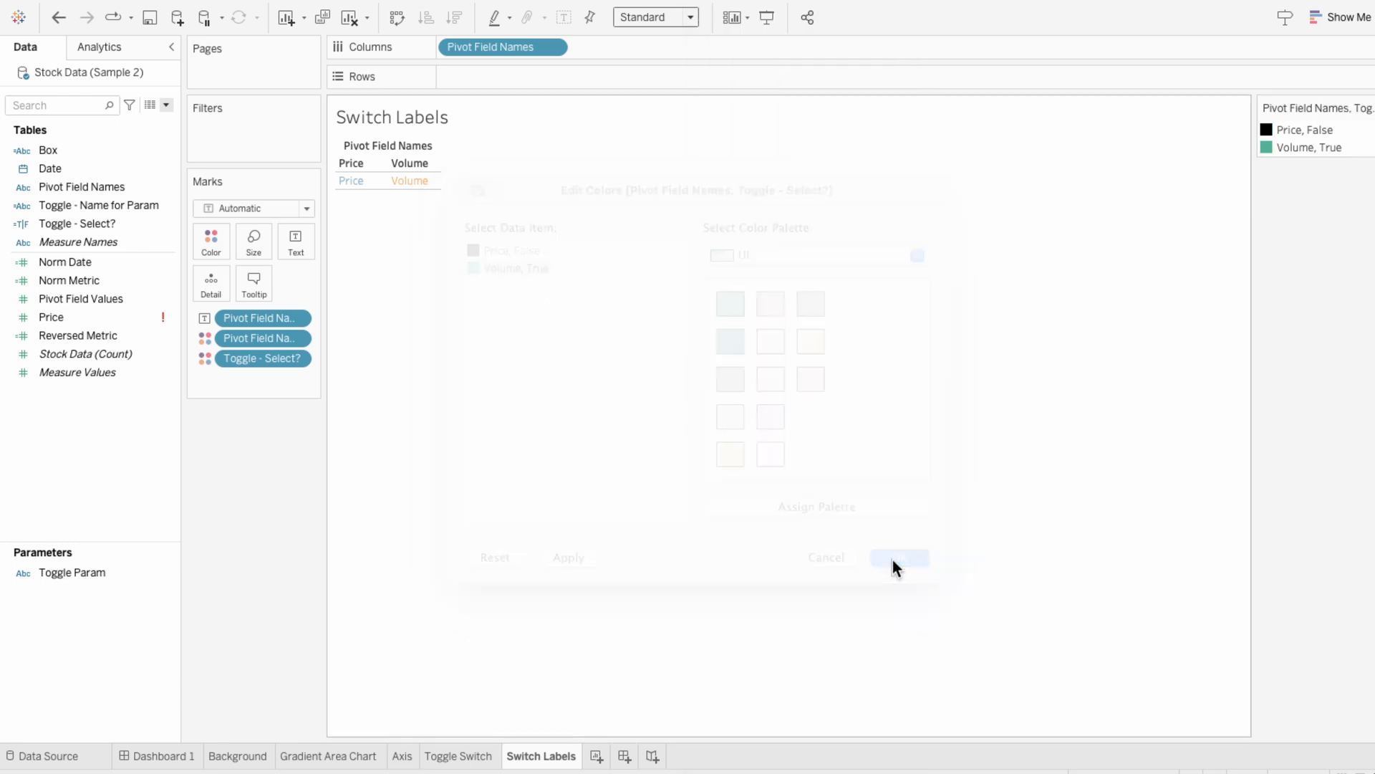
Step: On Dashboard 1, add the Switch Labels sheet as a floating object beside the toggle, over the area chart
left_click(185, 755)
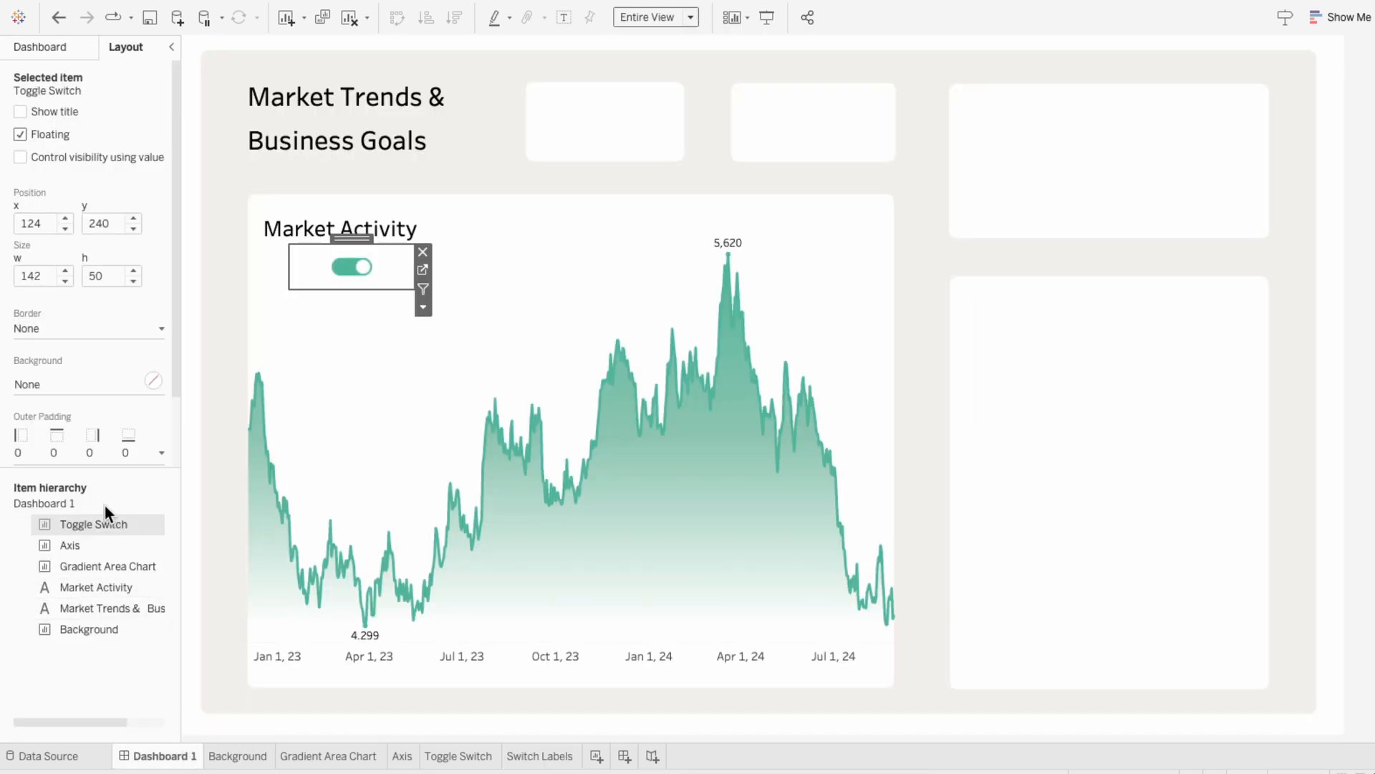
left_click(37, 49)
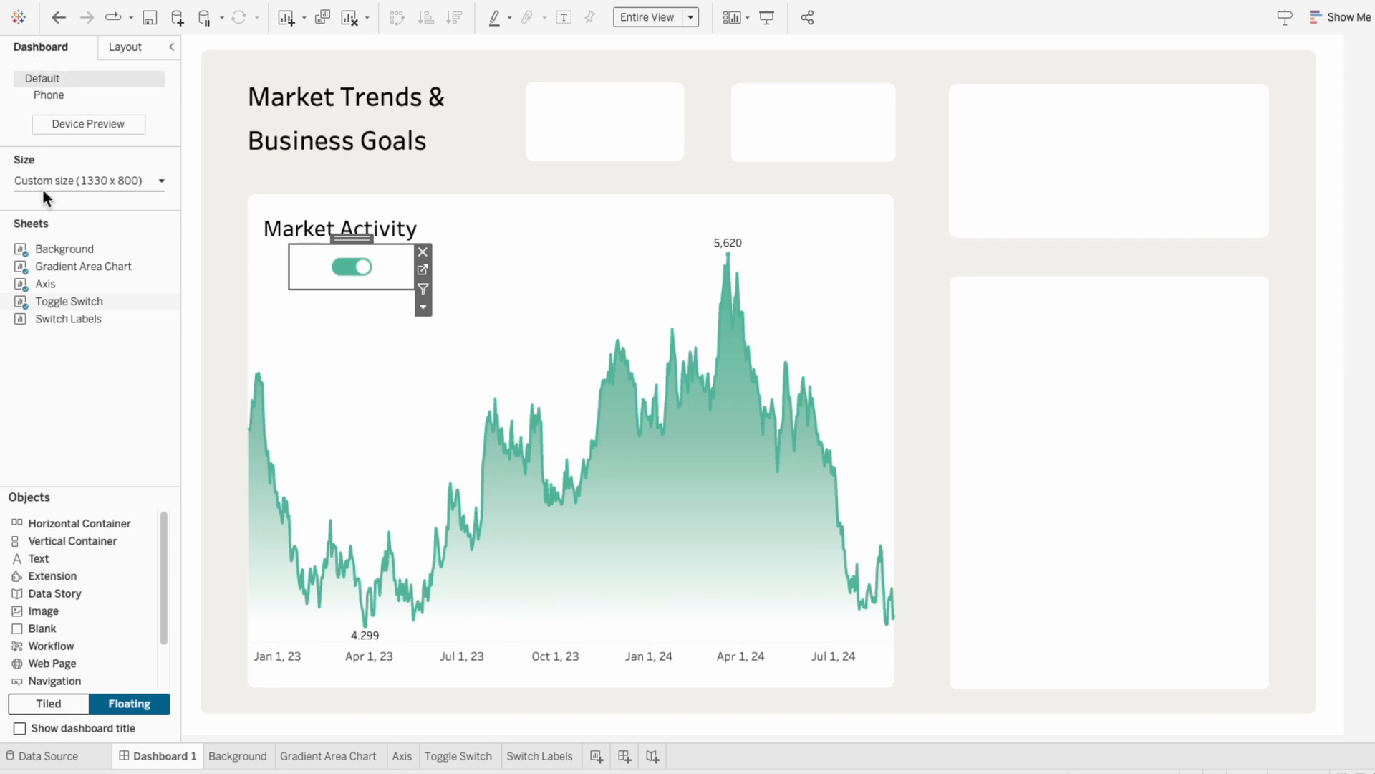
left_click_drag(54, 316, 481, 227)
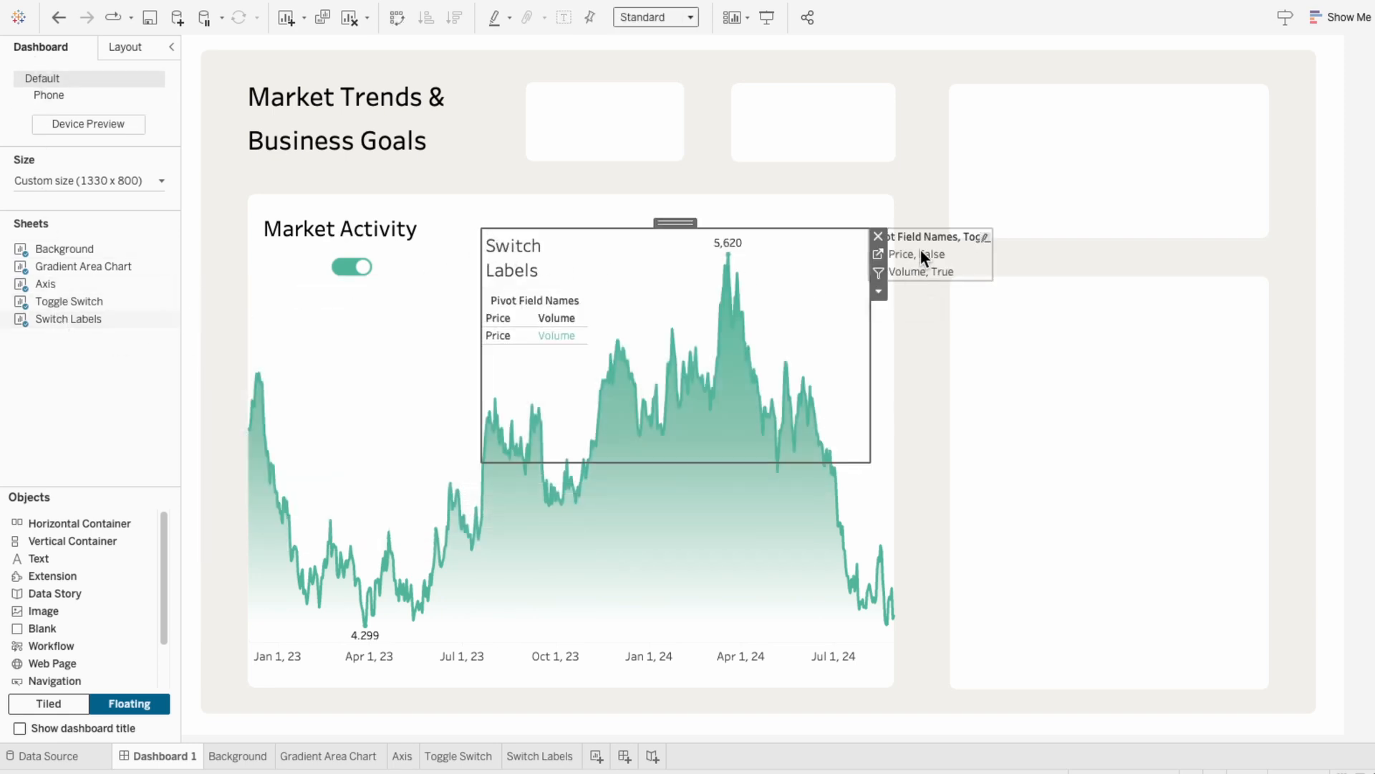
Step: Flip the toggle to Price, and color "Volume, False" black from White-Black and "Price, True" blue from the UI palette
left_click(334, 273)
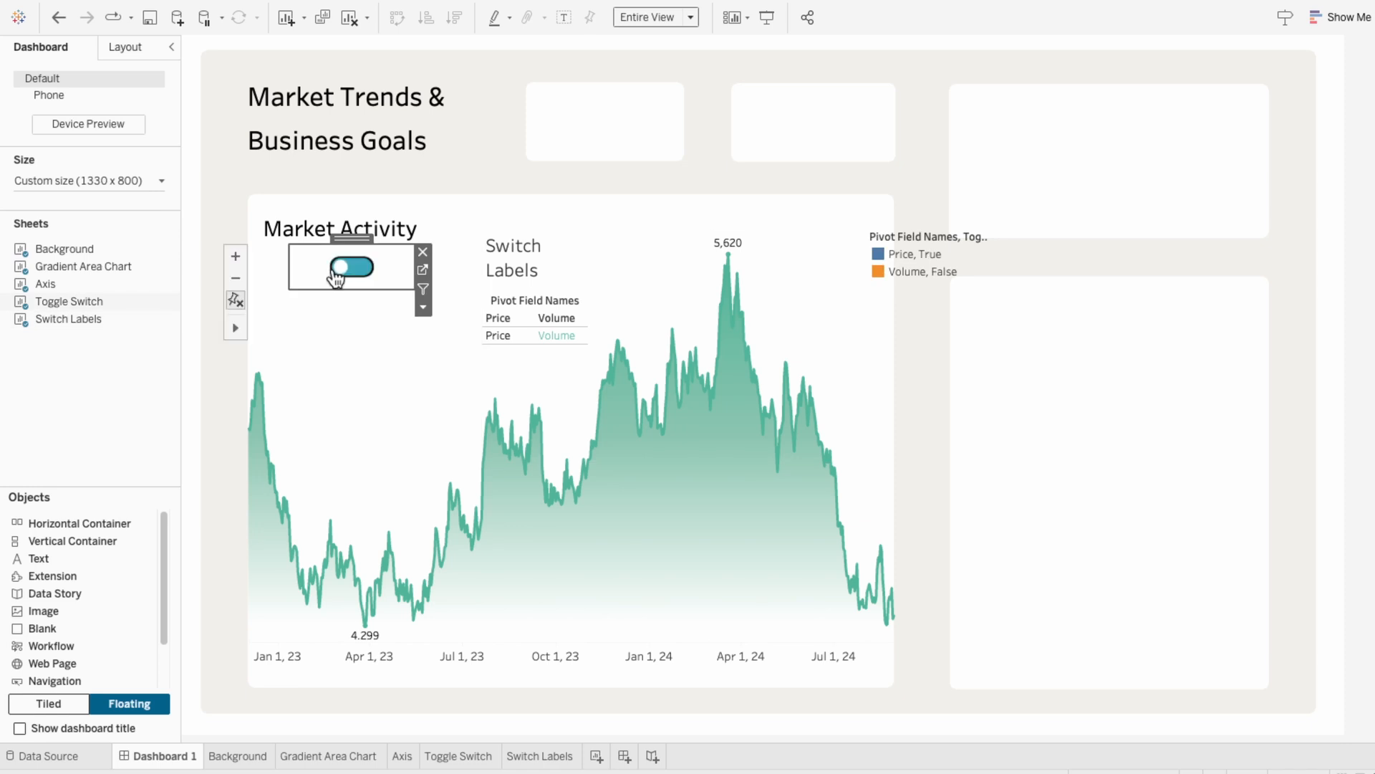
left_click(936, 244)
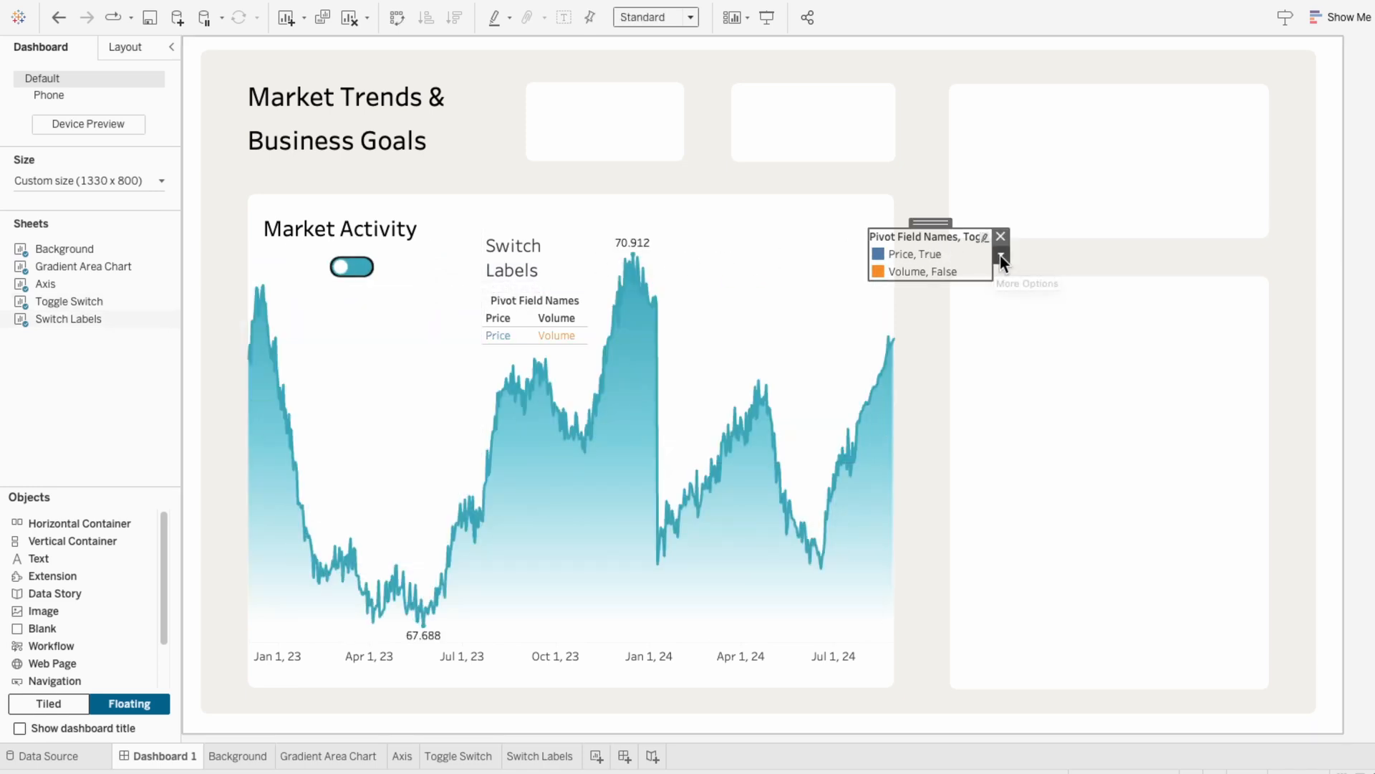
left_click(1000, 255)
left_click(1005, 274)
left_click(819, 253)
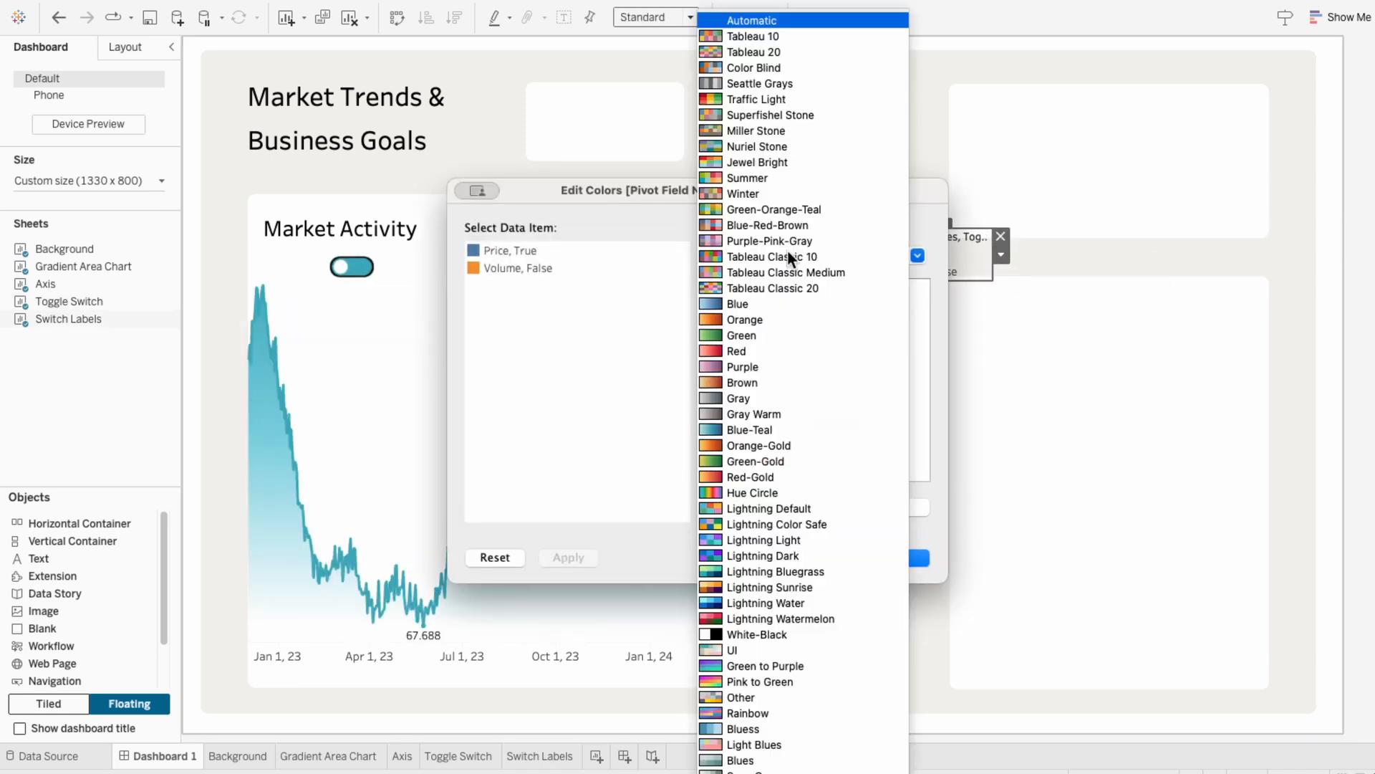
left_click(777, 634)
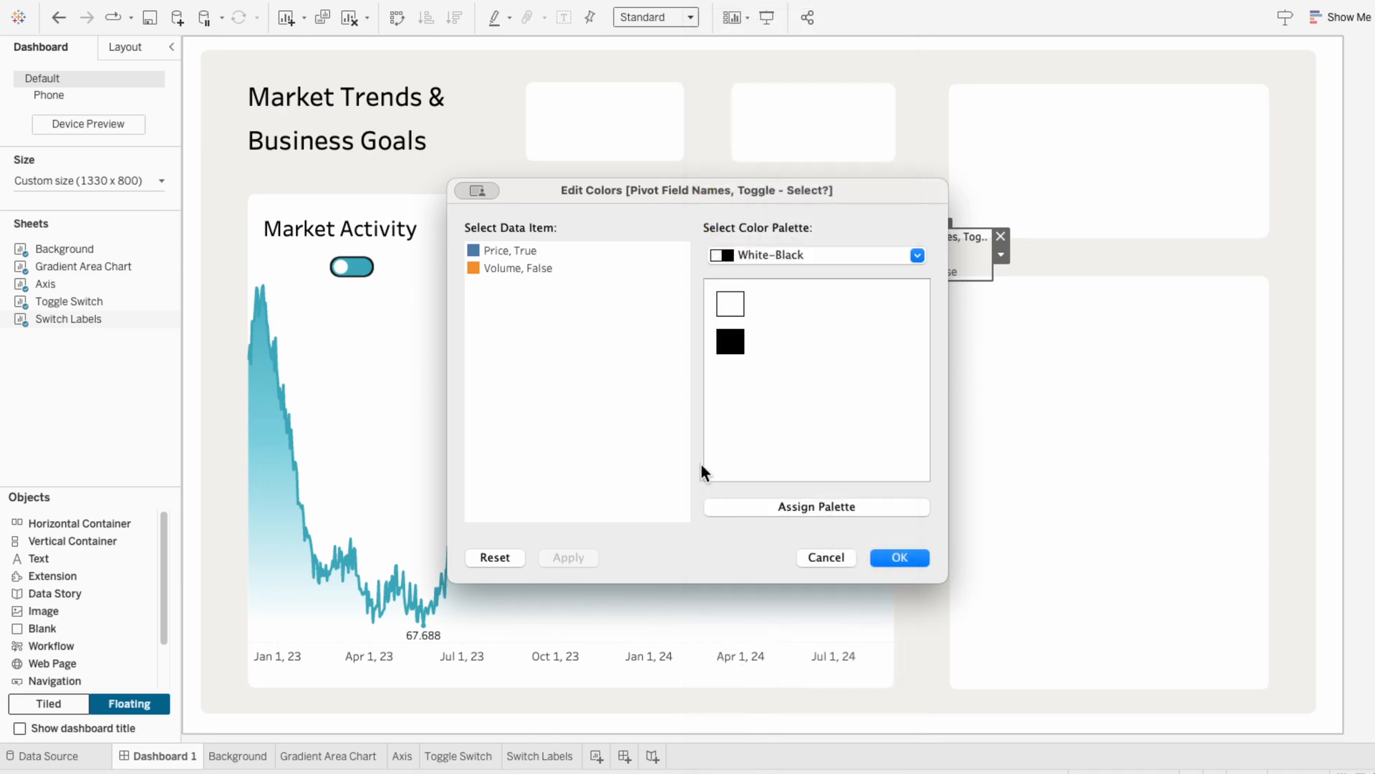
left_click(519, 269)
left_click(730, 341)
left_click(780, 256)
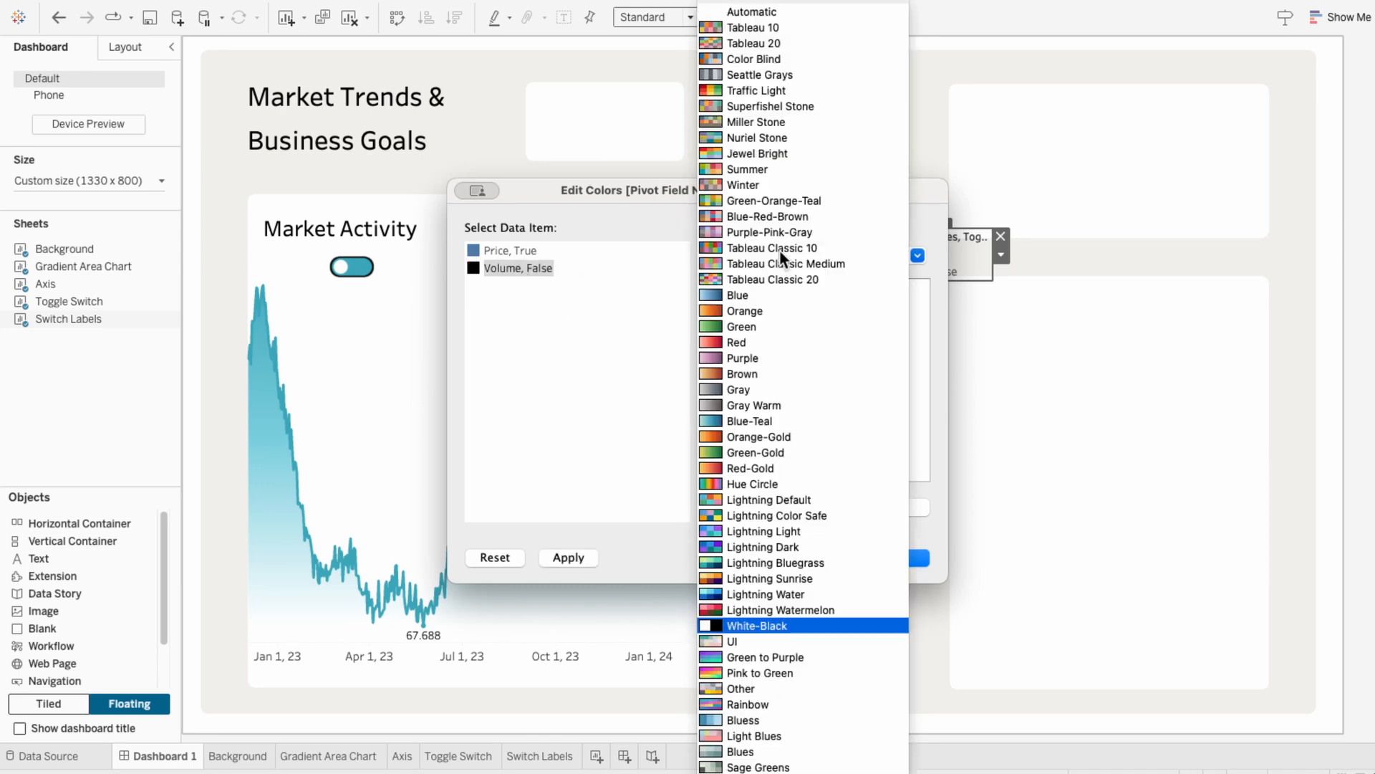
left_click(766, 638)
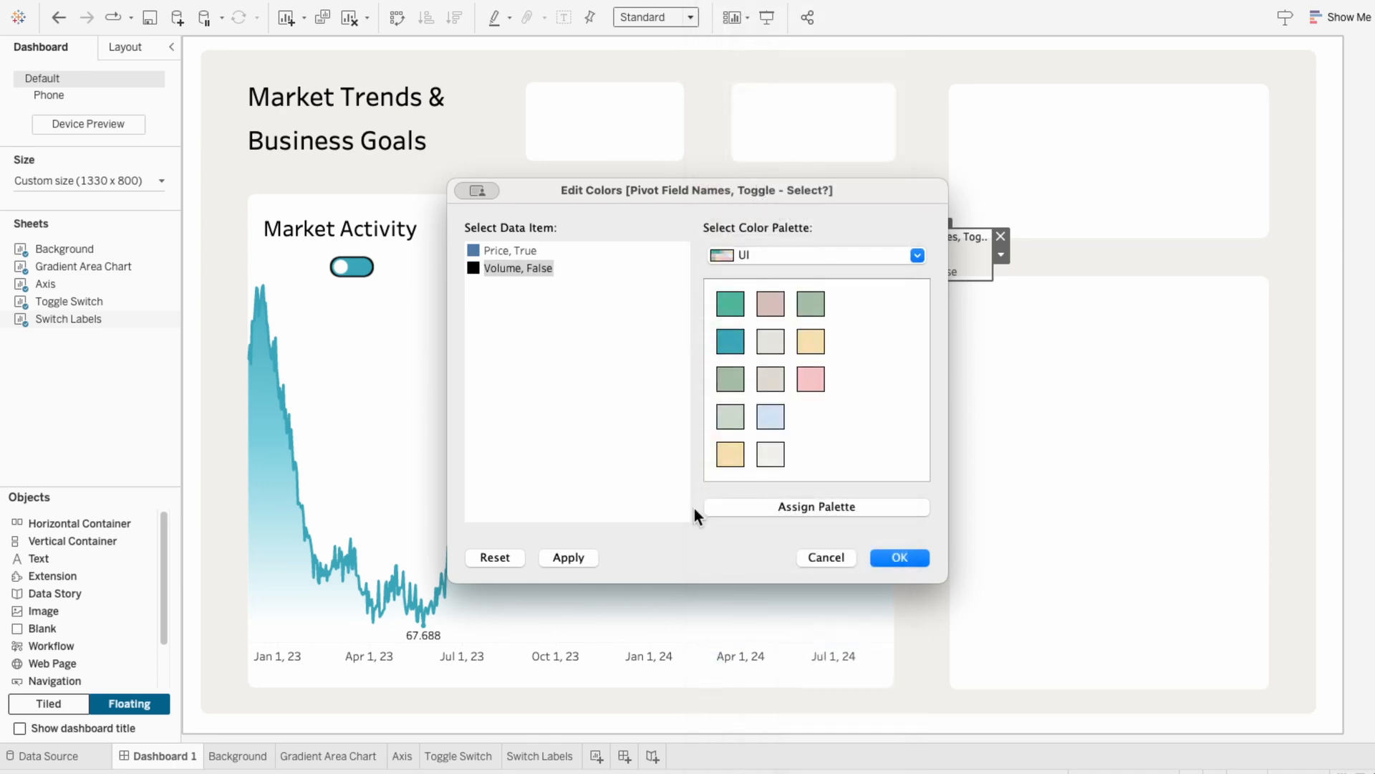
left_click(508, 253)
left_click(730, 341)
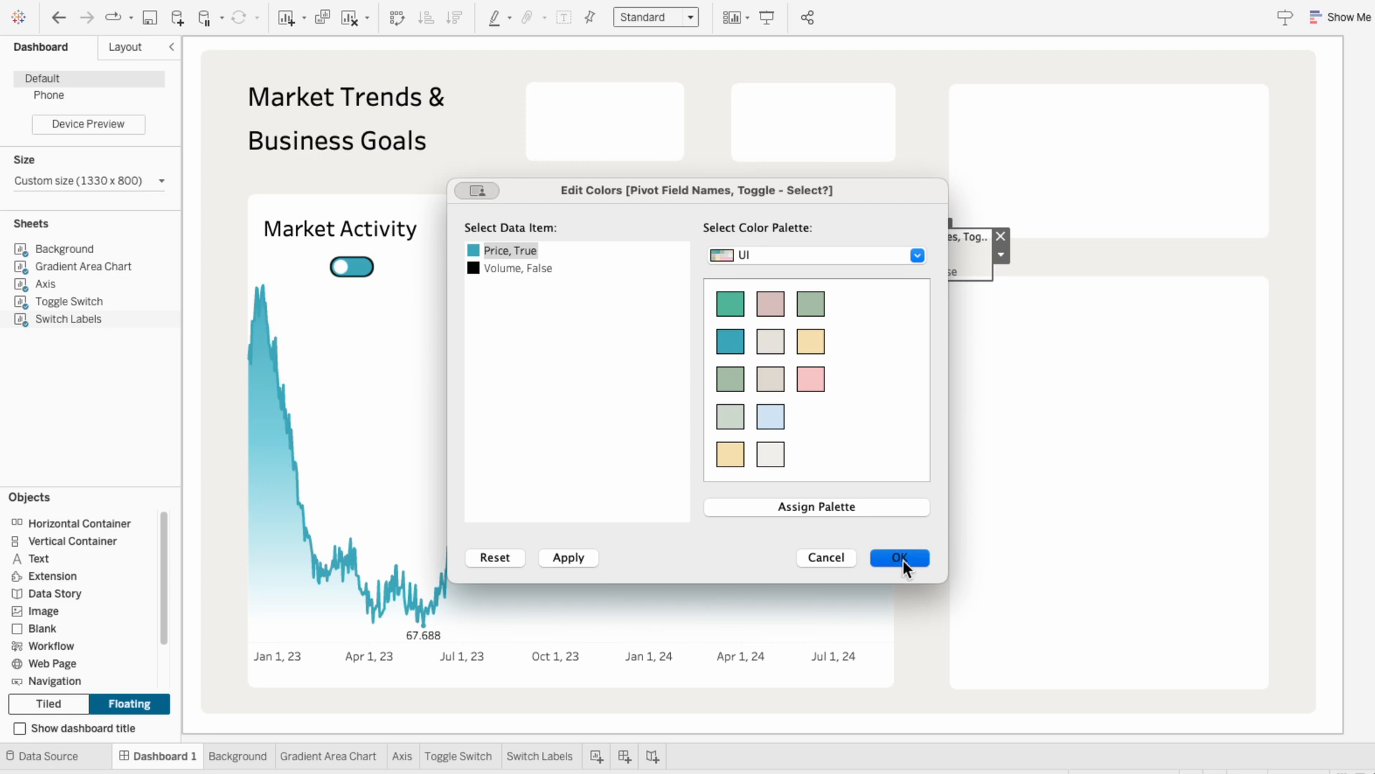
left_click(901, 558)
Step: Remove the switch label color legend from the dashboard and test the toggle switch
left_click(1000, 237)
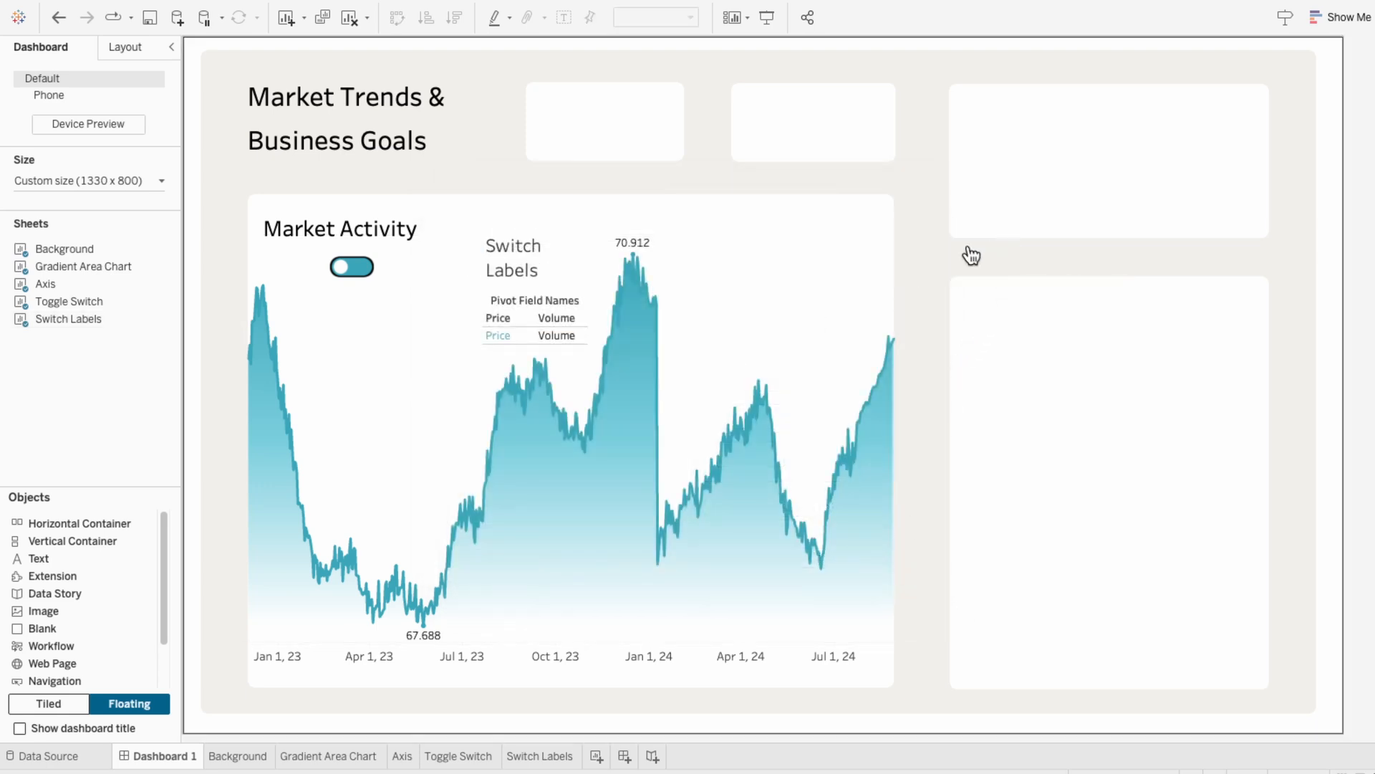
left_click(358, 270)
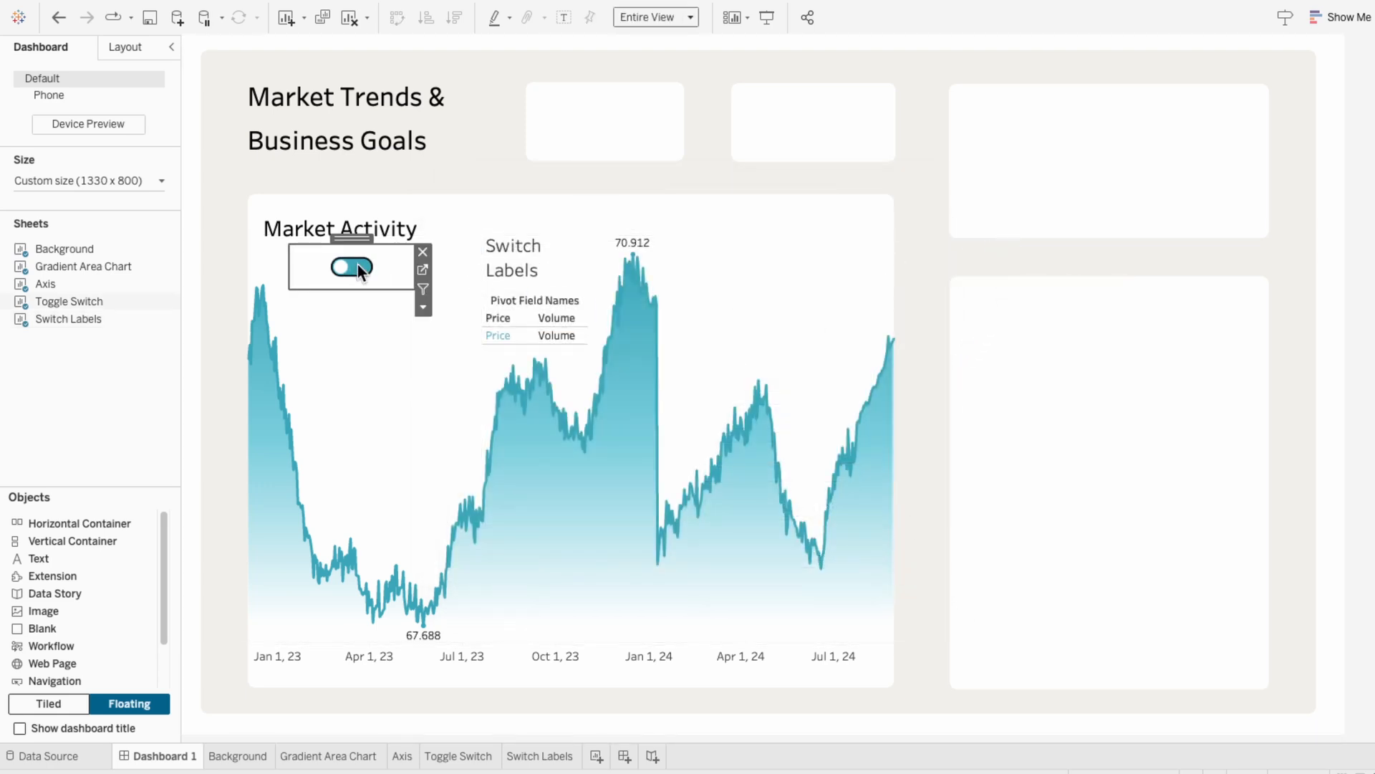
left_click(359, 269)
left_click(358, 269)
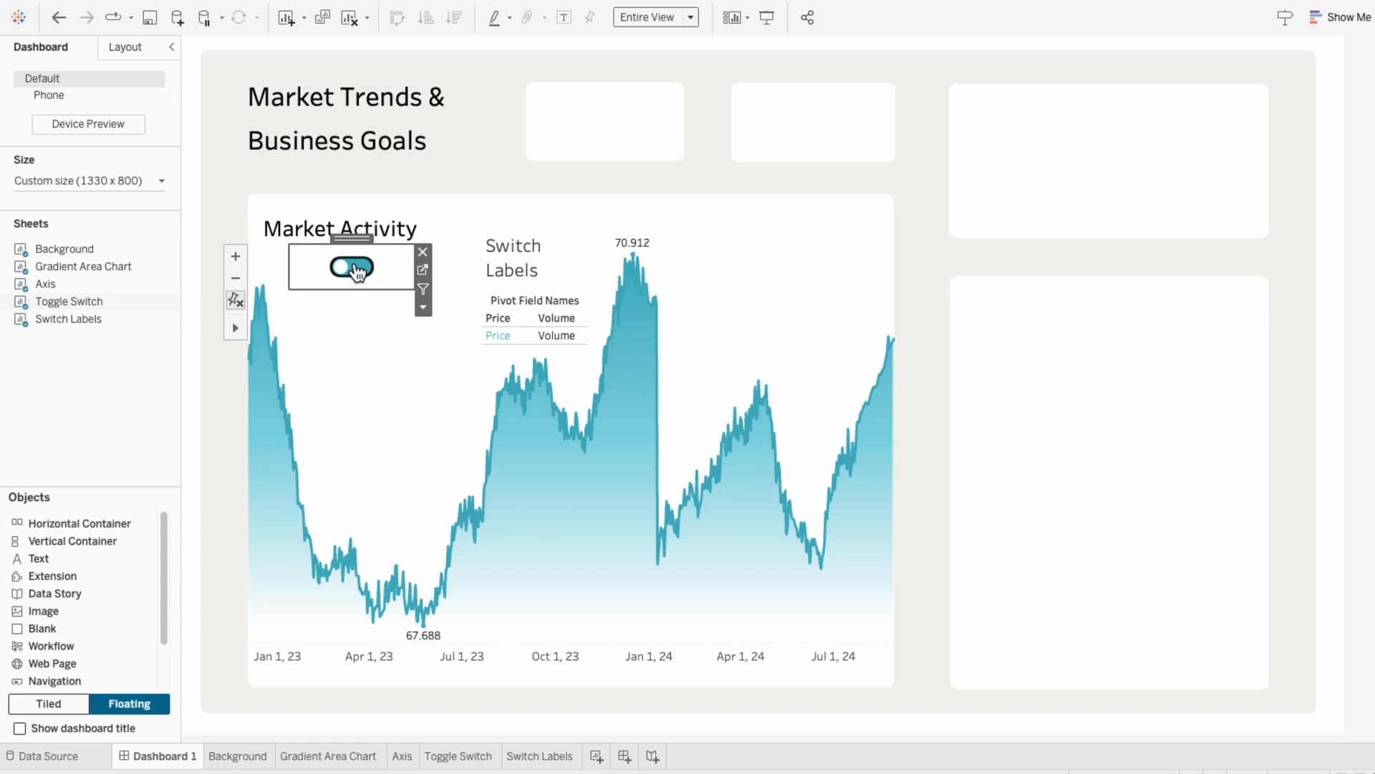
Step: Hide the title and the Pivot Field Names header of the Switch Labels object
right_click(509, 260)
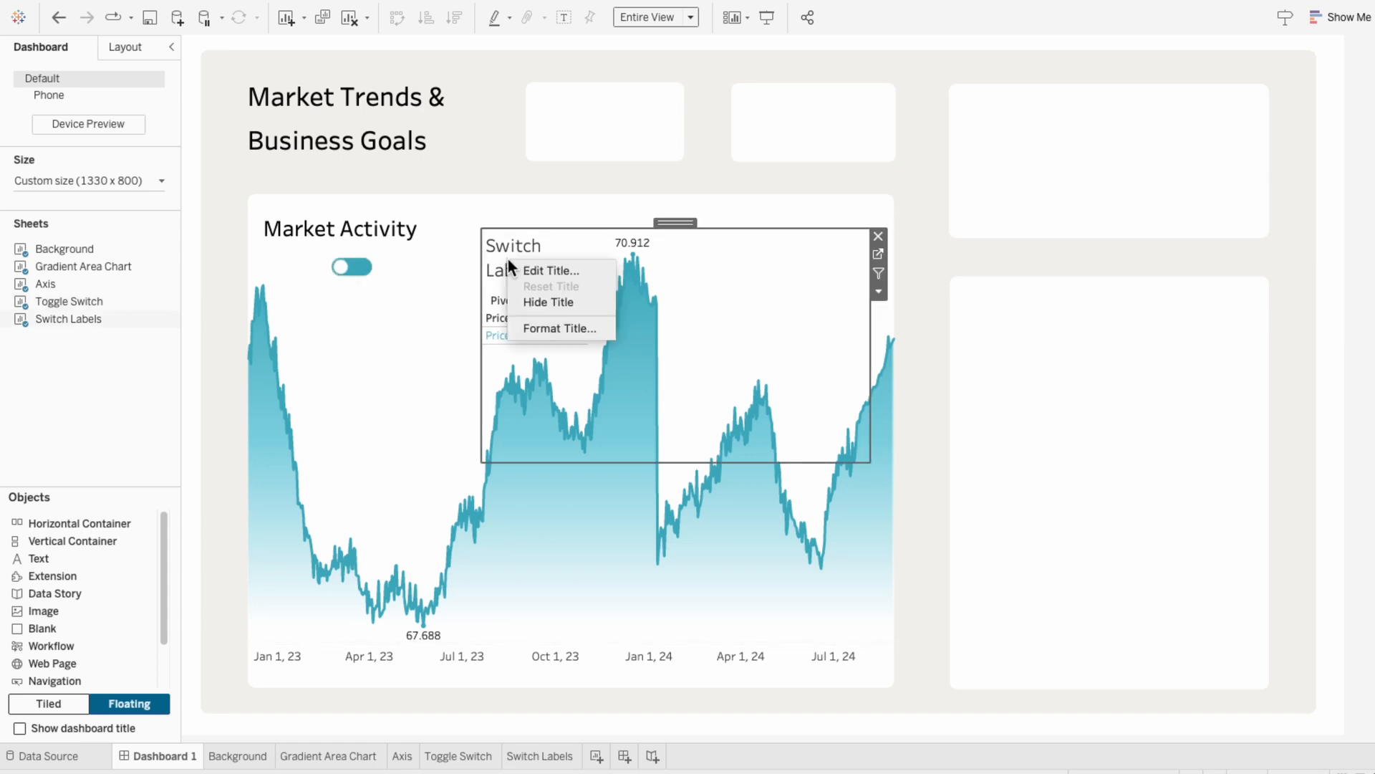
left_click(532, 299)
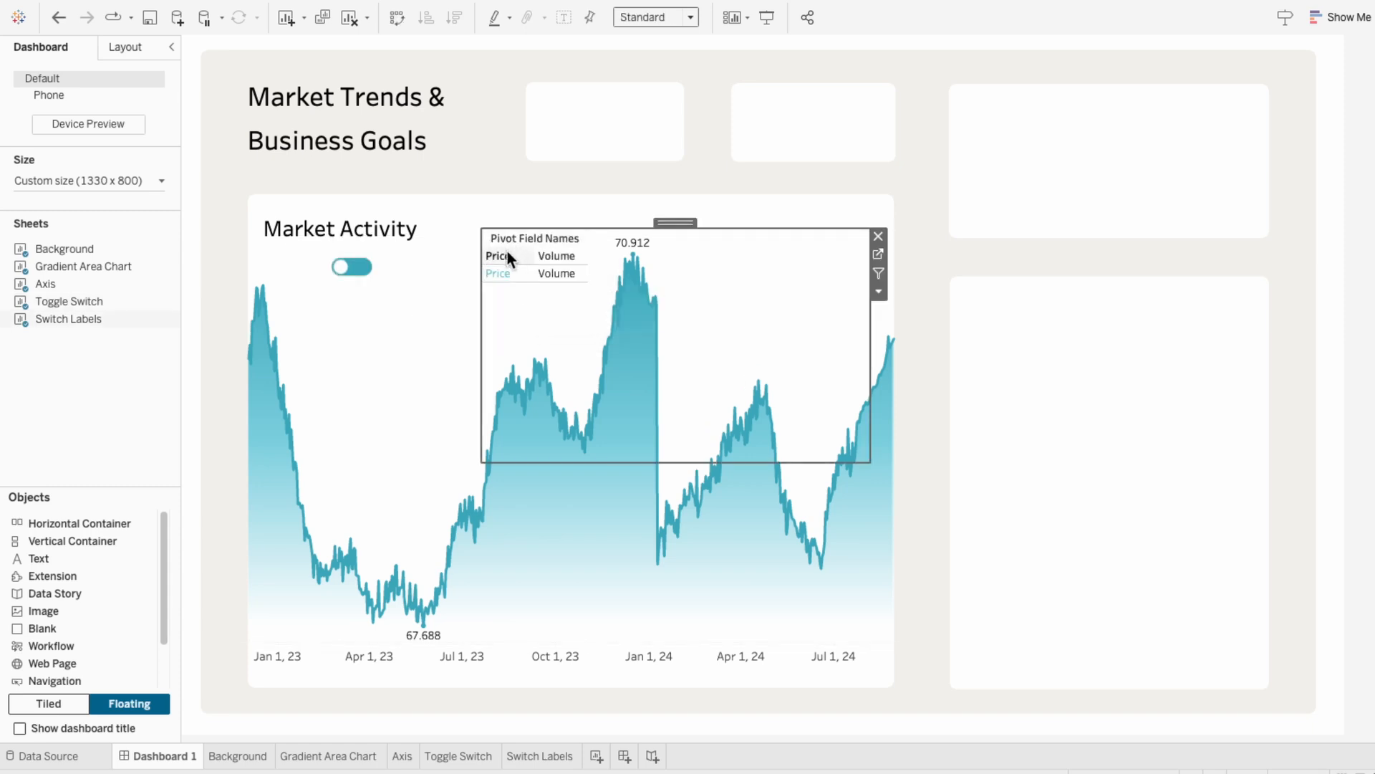
right_click(507, 255)
left_click(530, 351)
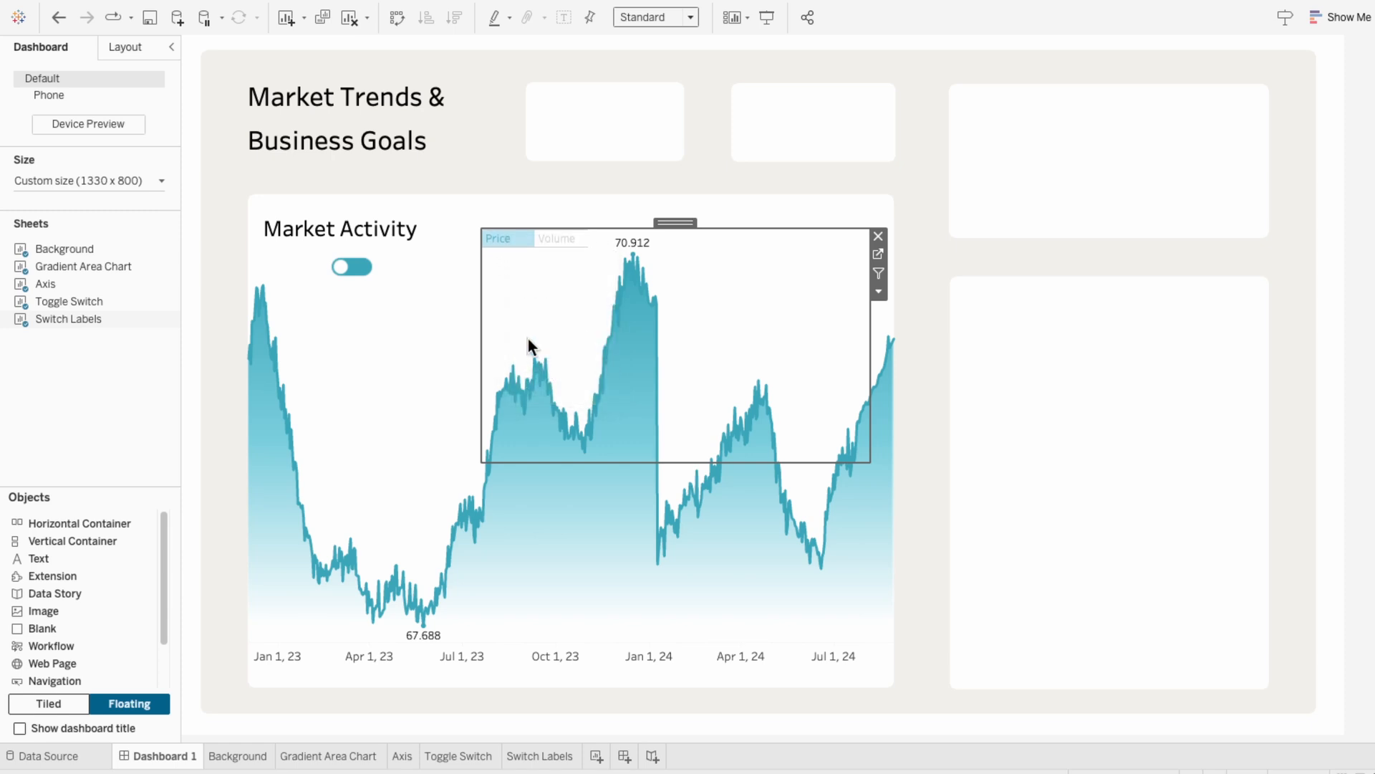
Step: Format the Switch Labels worksheet font as Tableau Medium, size 11
right_click(508, 252)
left_click(530, 304)
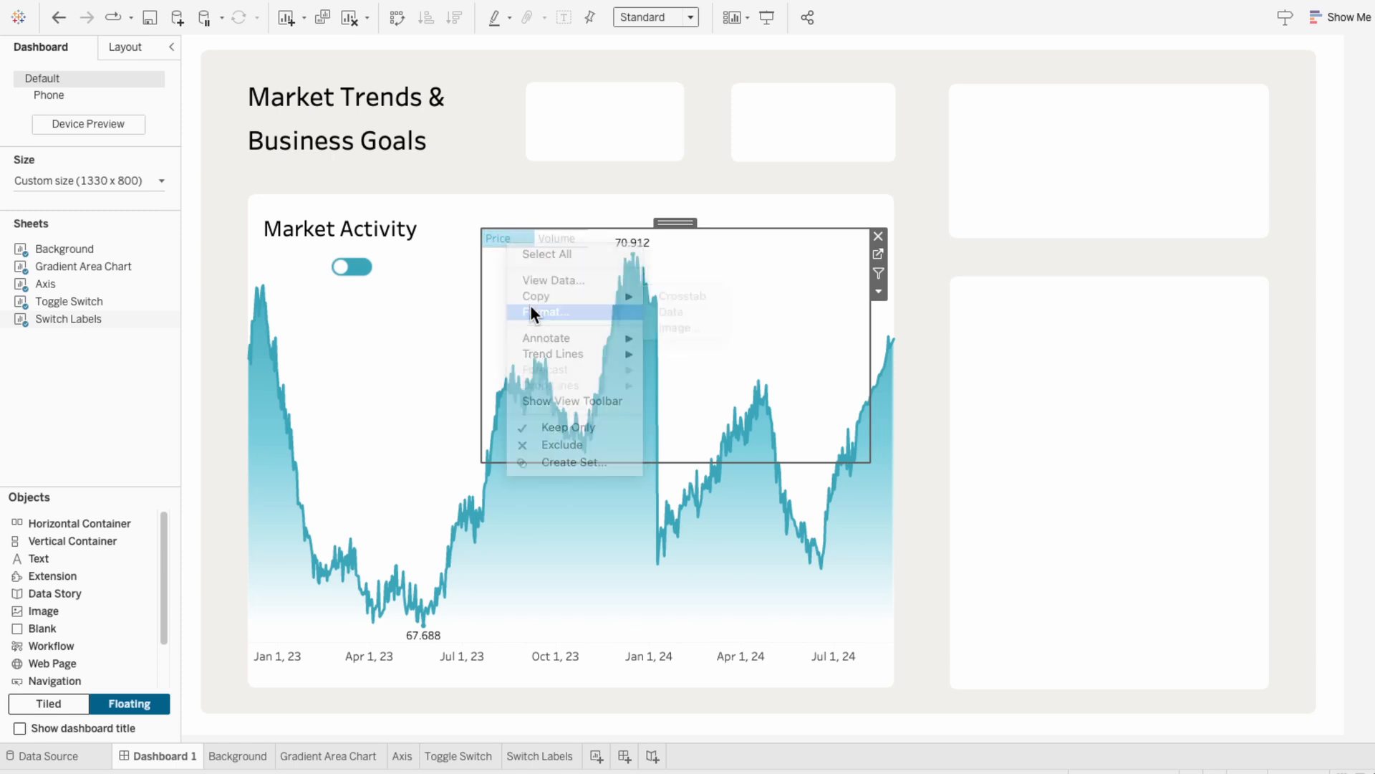
left_click(128, 159)
left_click(120, 219)
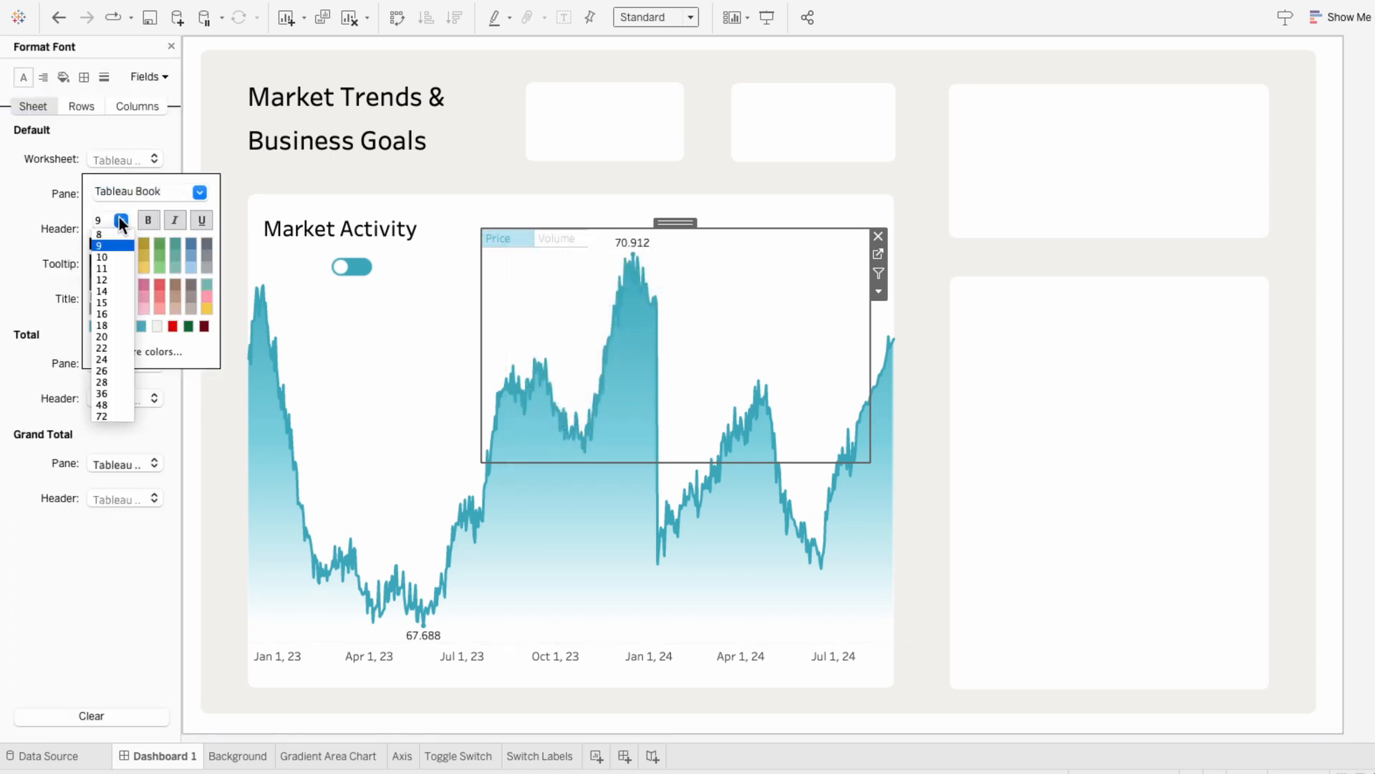
left_click(112, 268)
left_click(199, 192)
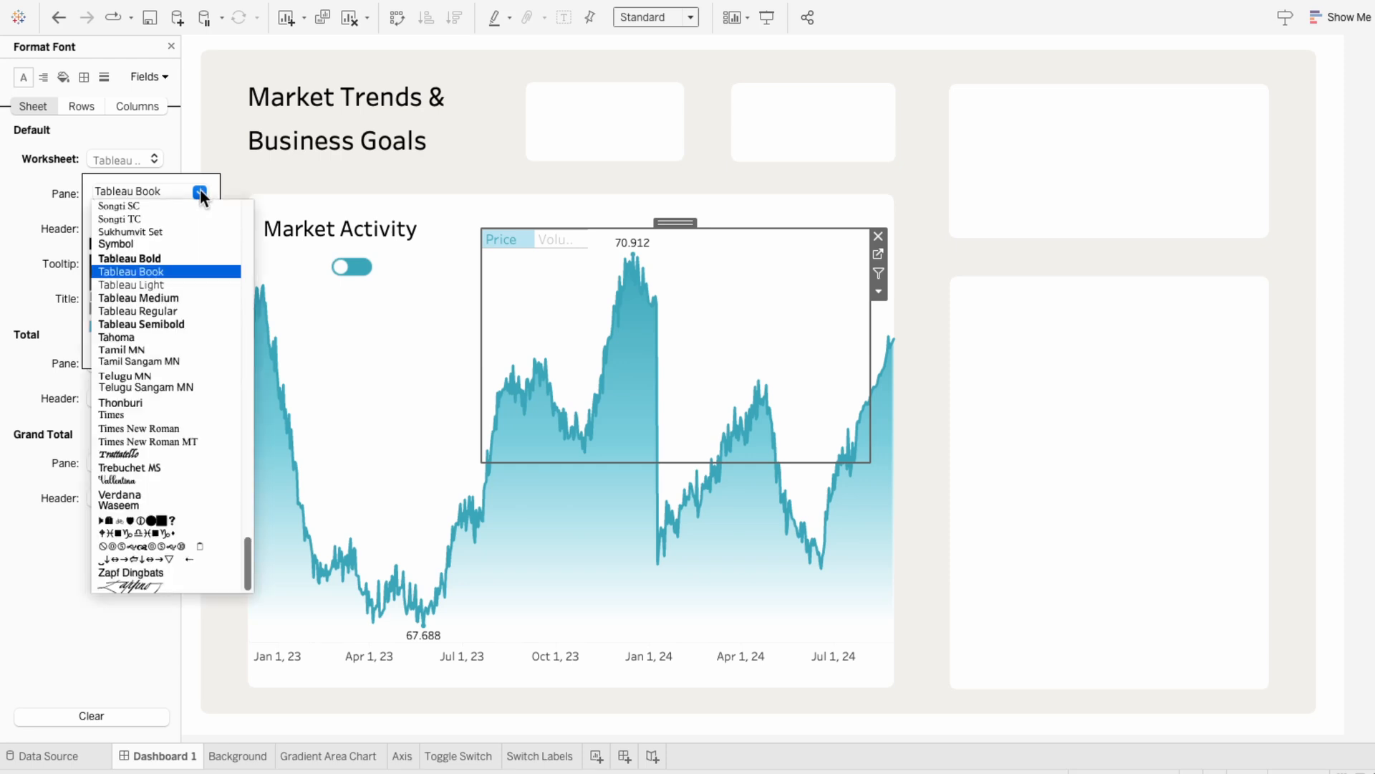
left_click(192, 297)
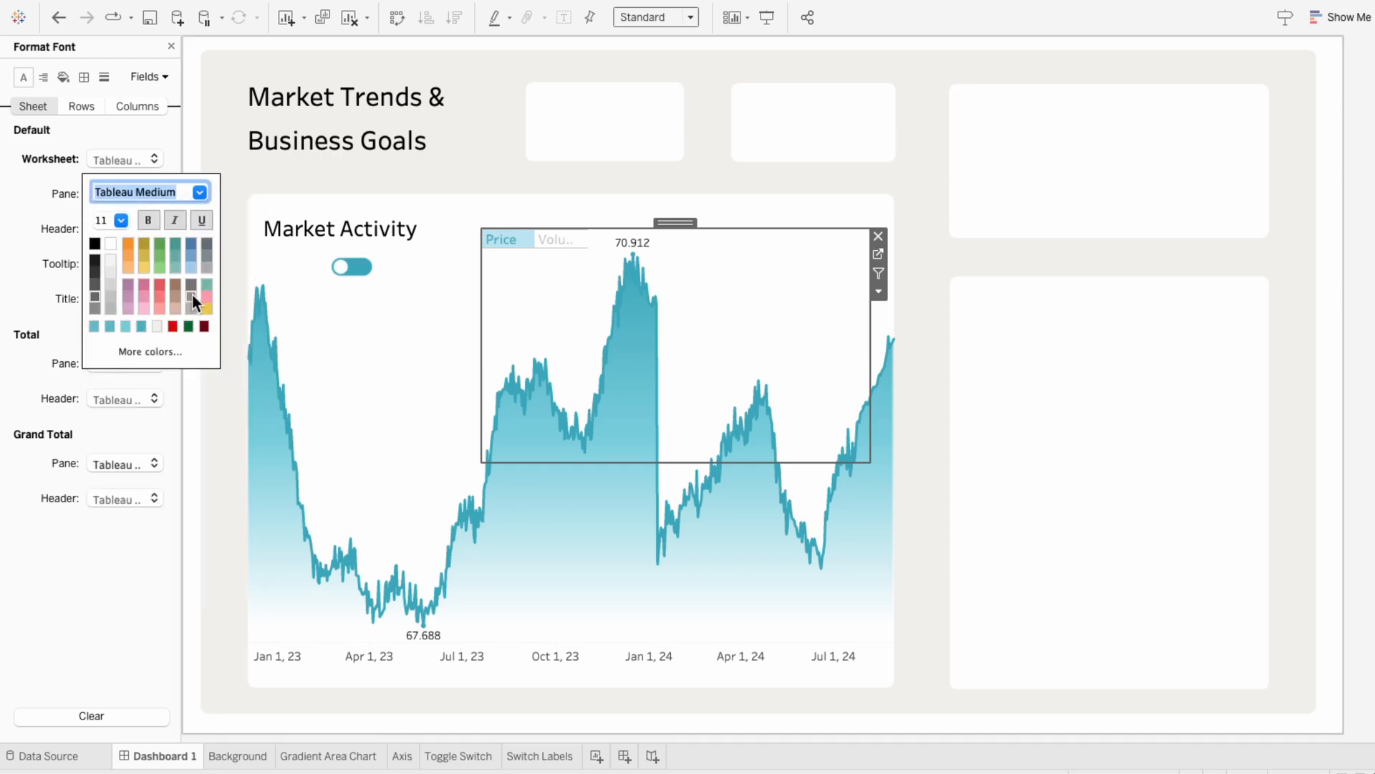
Step: Center the pane text of the Switch Labels sheet horizontally
left_click(44, 78)
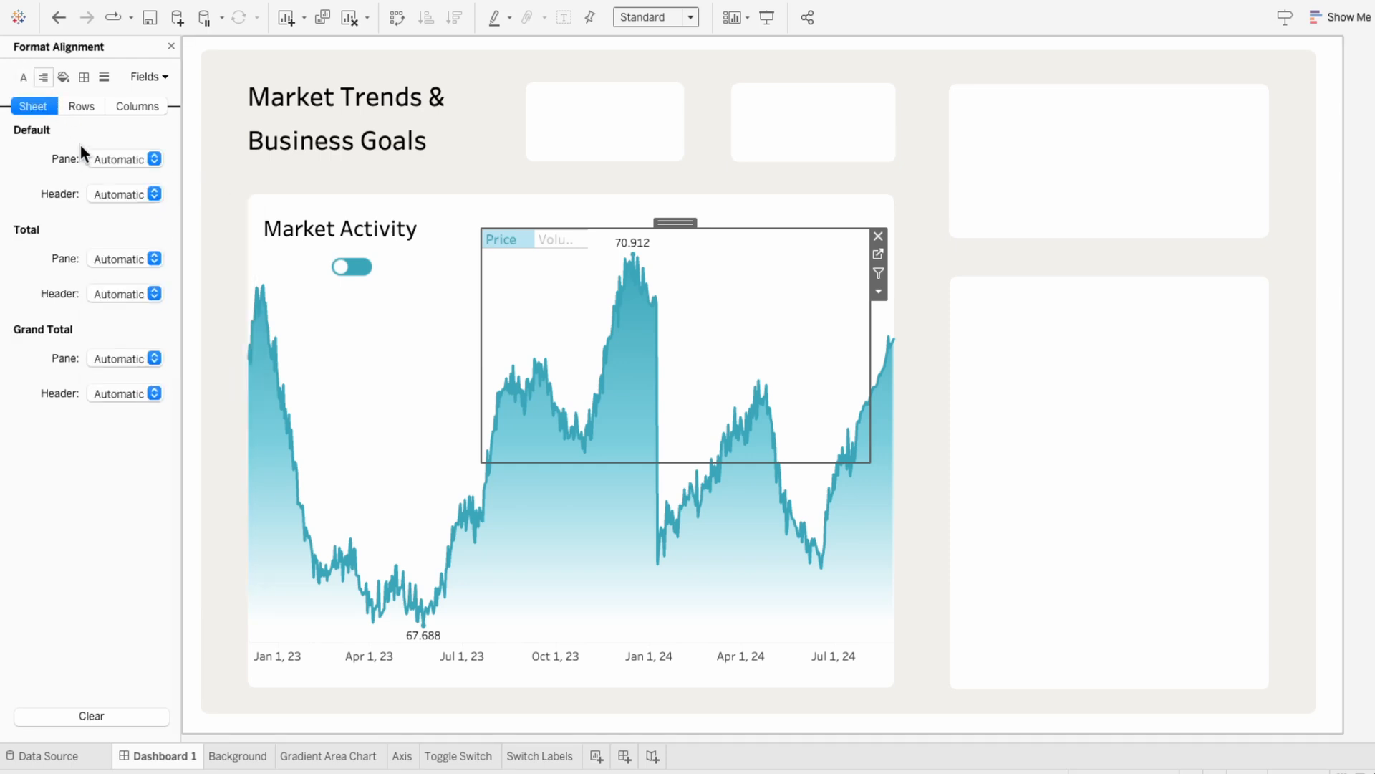
left_click(100, 158)
left_click(132, 244)
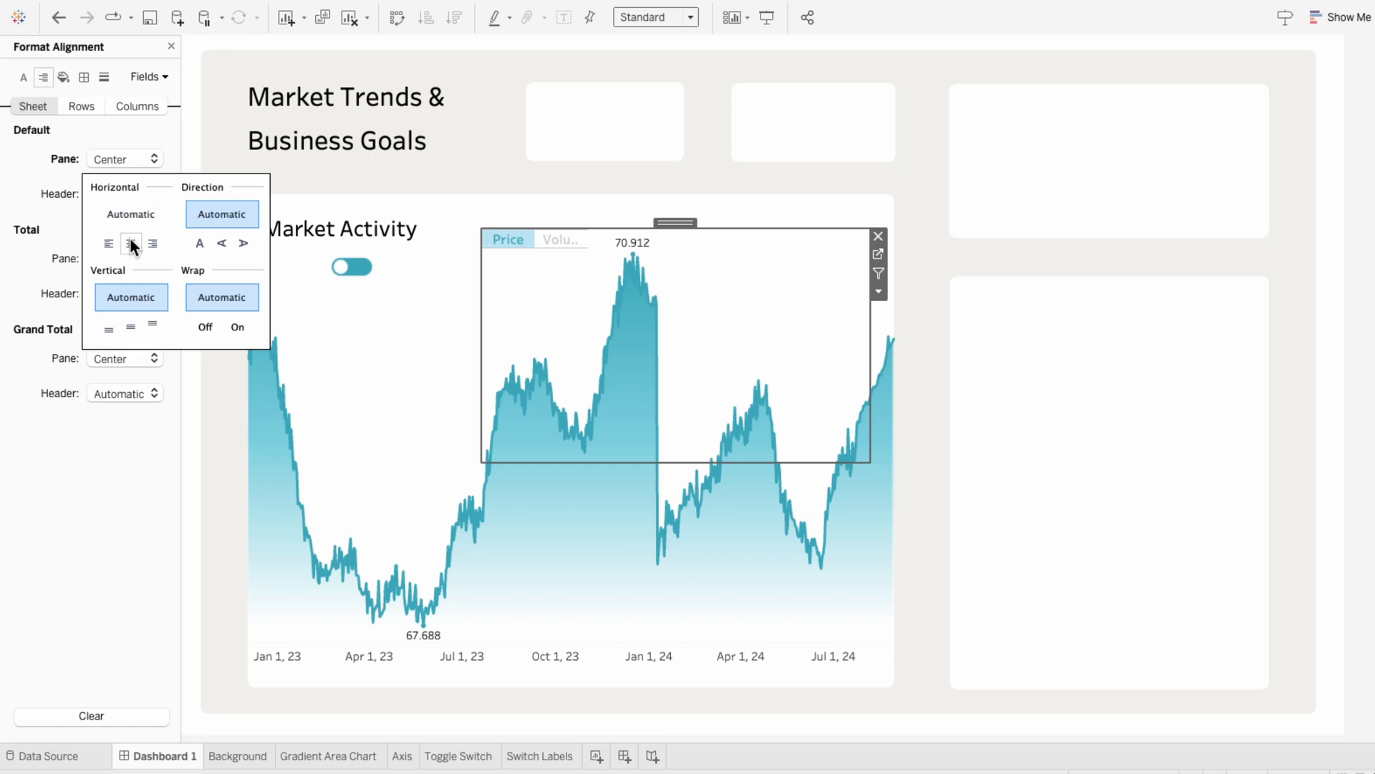
Step: Set the Switch Labels sheet's worksheet shading and its row divider pane border to None
left_click(64, 77)
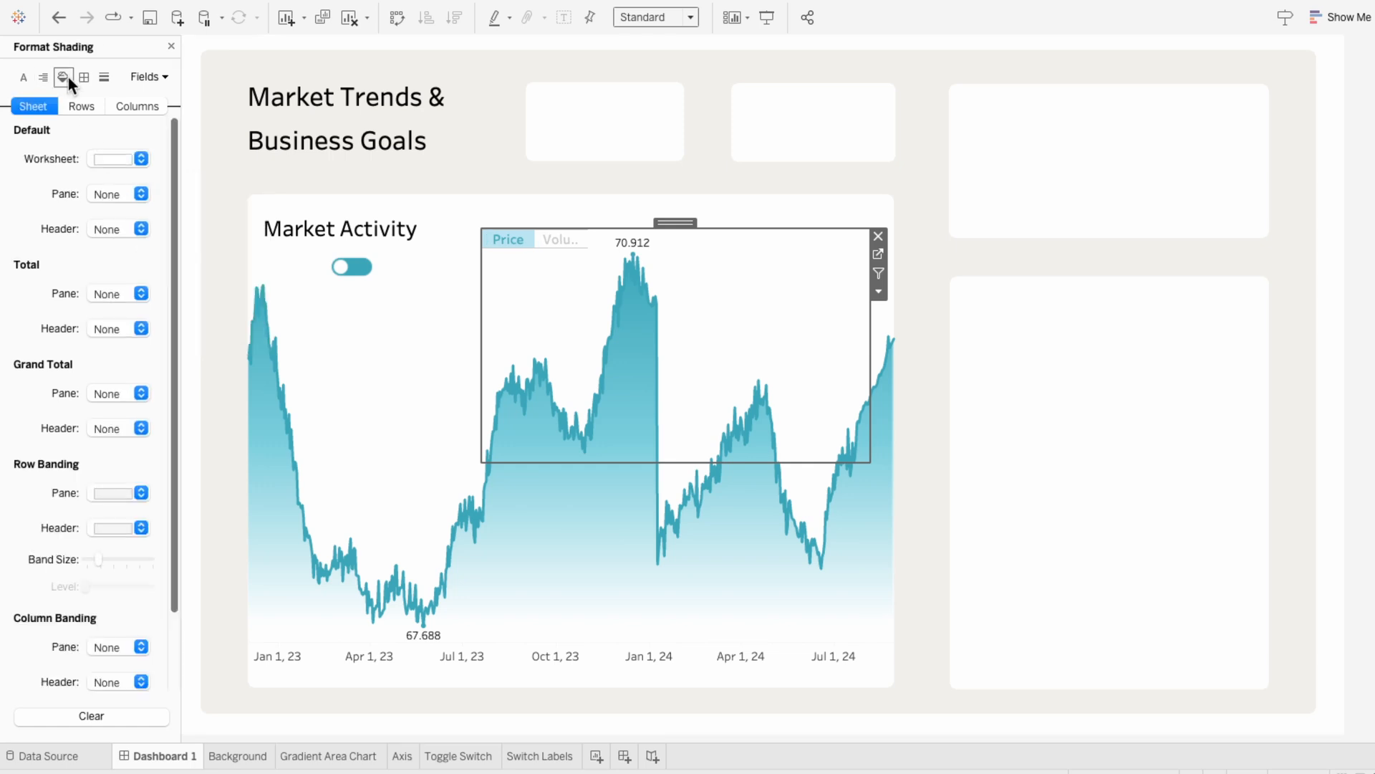
left_click(100, 159)
left_click(110, 184)
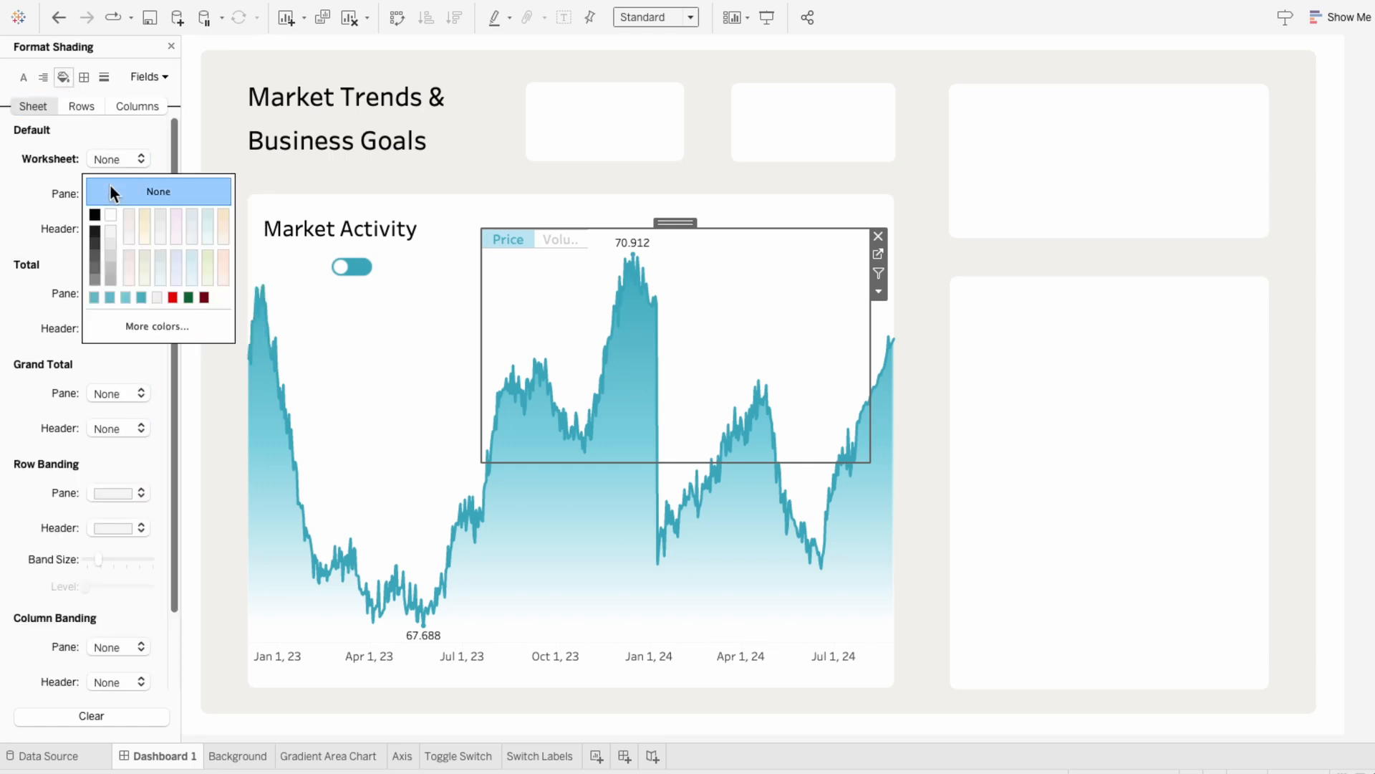
left_click(84, 78)
left_click(84, 78)
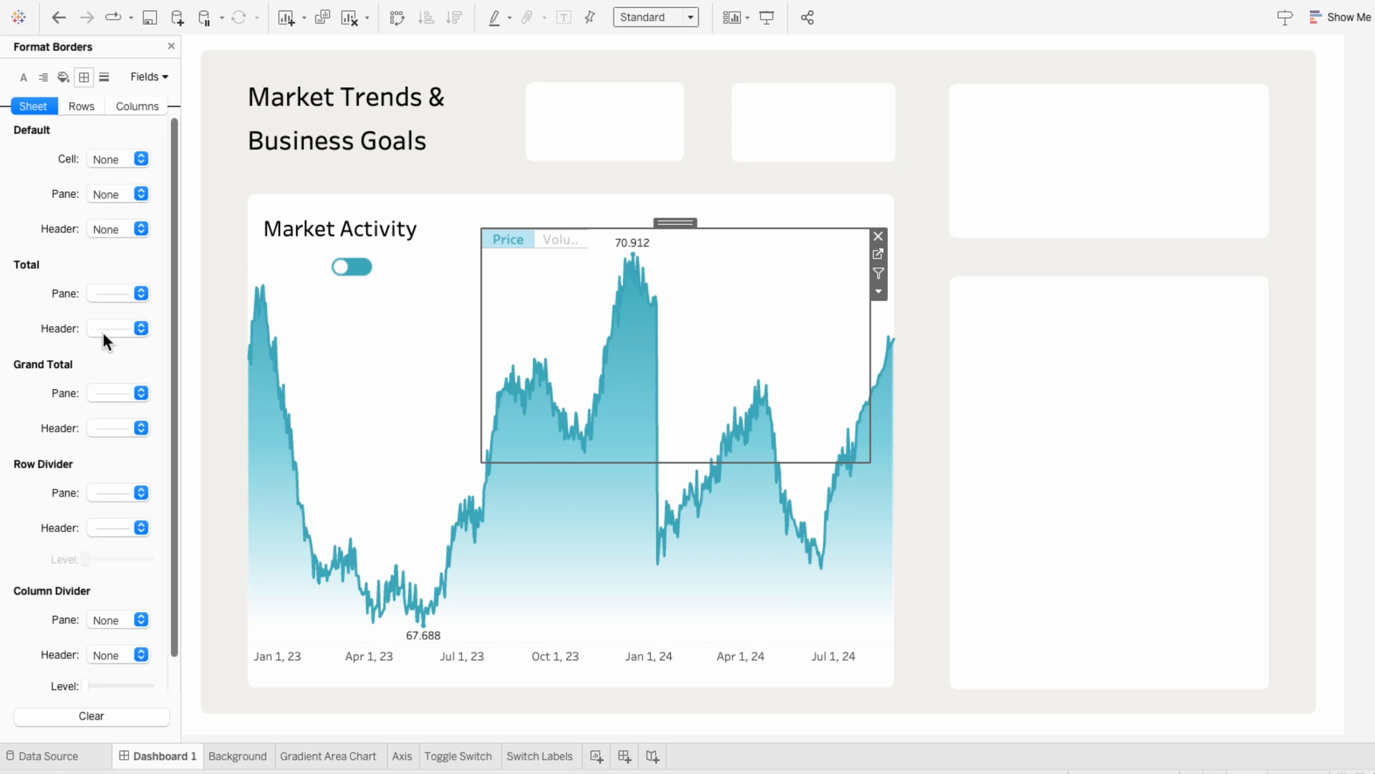
left_click(100, 493)
left_click(105, 514)
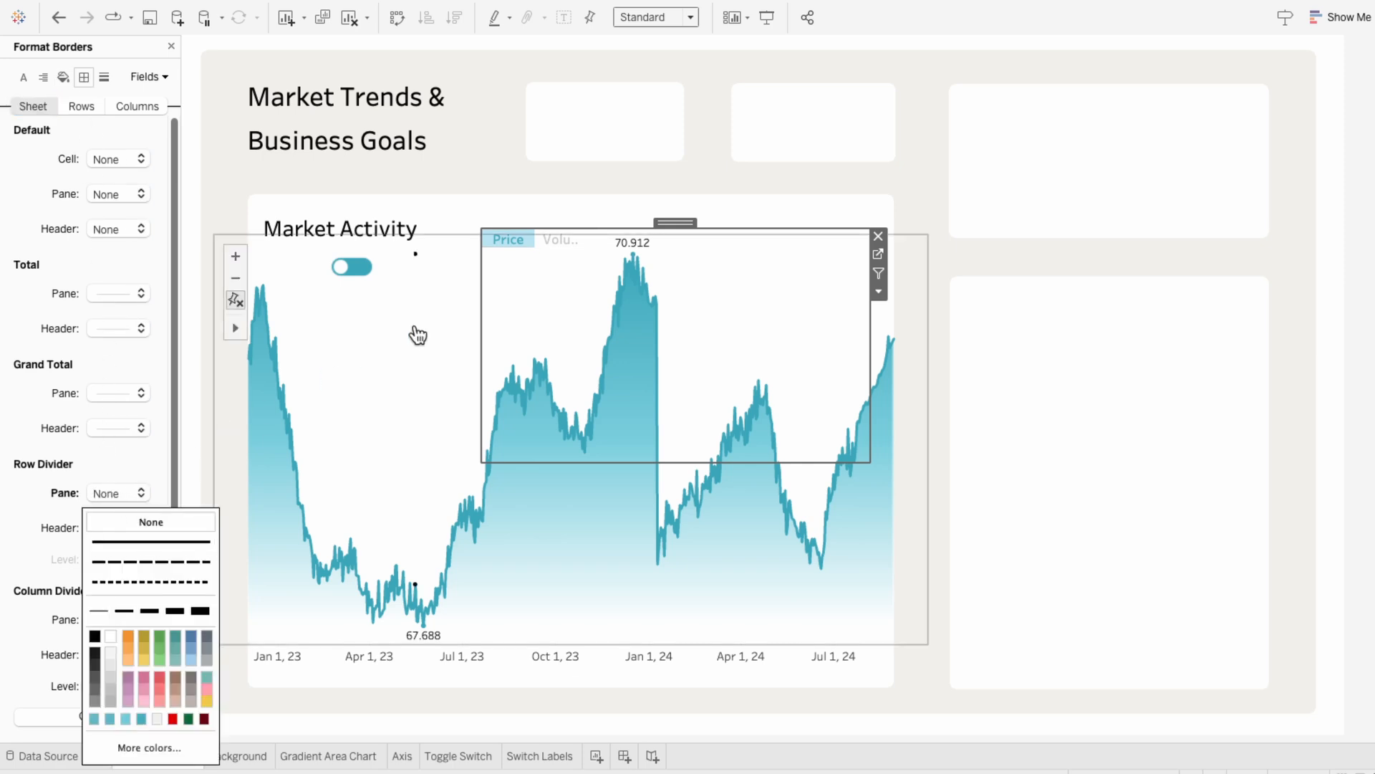
Step: Set the Switch Labels object's fit to Entire View
left_click(671, 223)
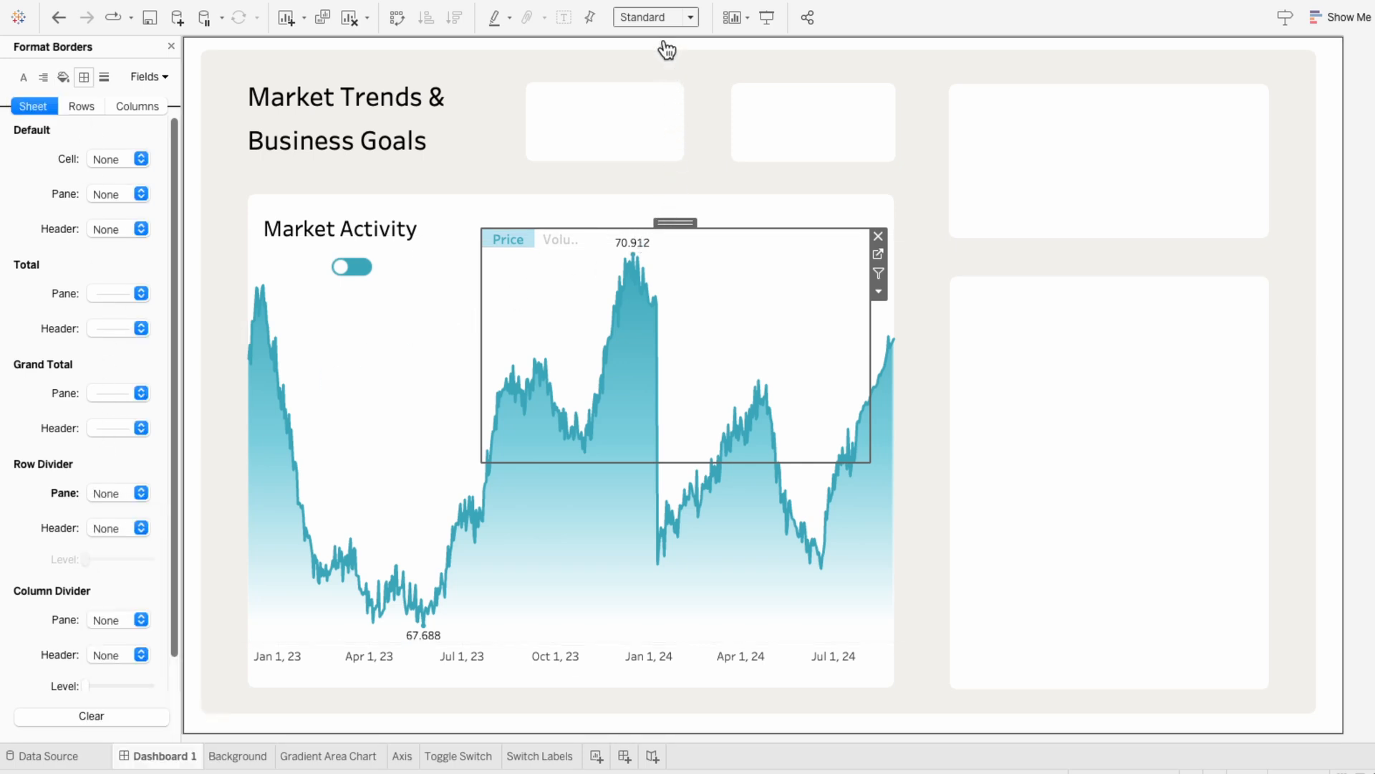
left_click(656, 17)
left_click(659, 75)
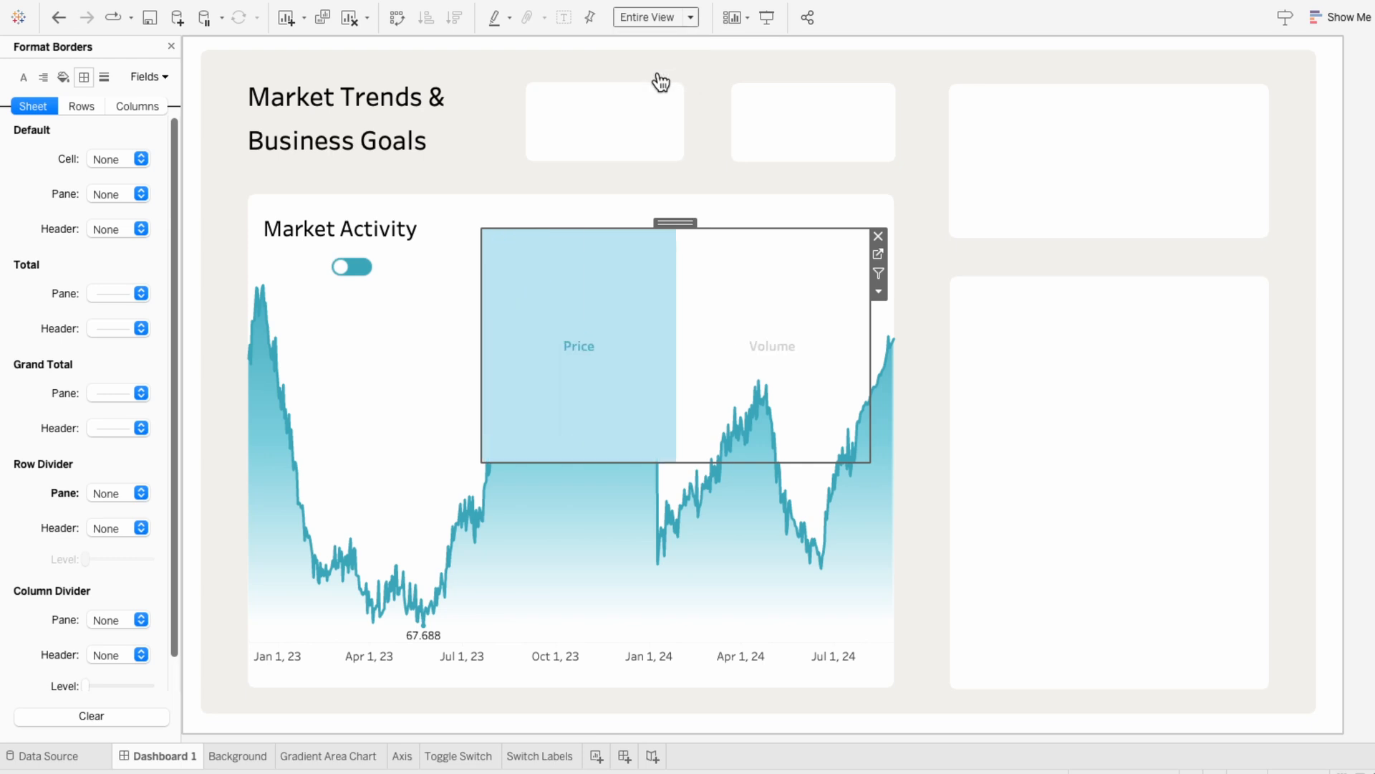
Step: Shrink the Switch Labels object to about 204 by 48 and place it over the toggle switch below the Market Activity title
left_click_drag(752, 462, 757, 276)
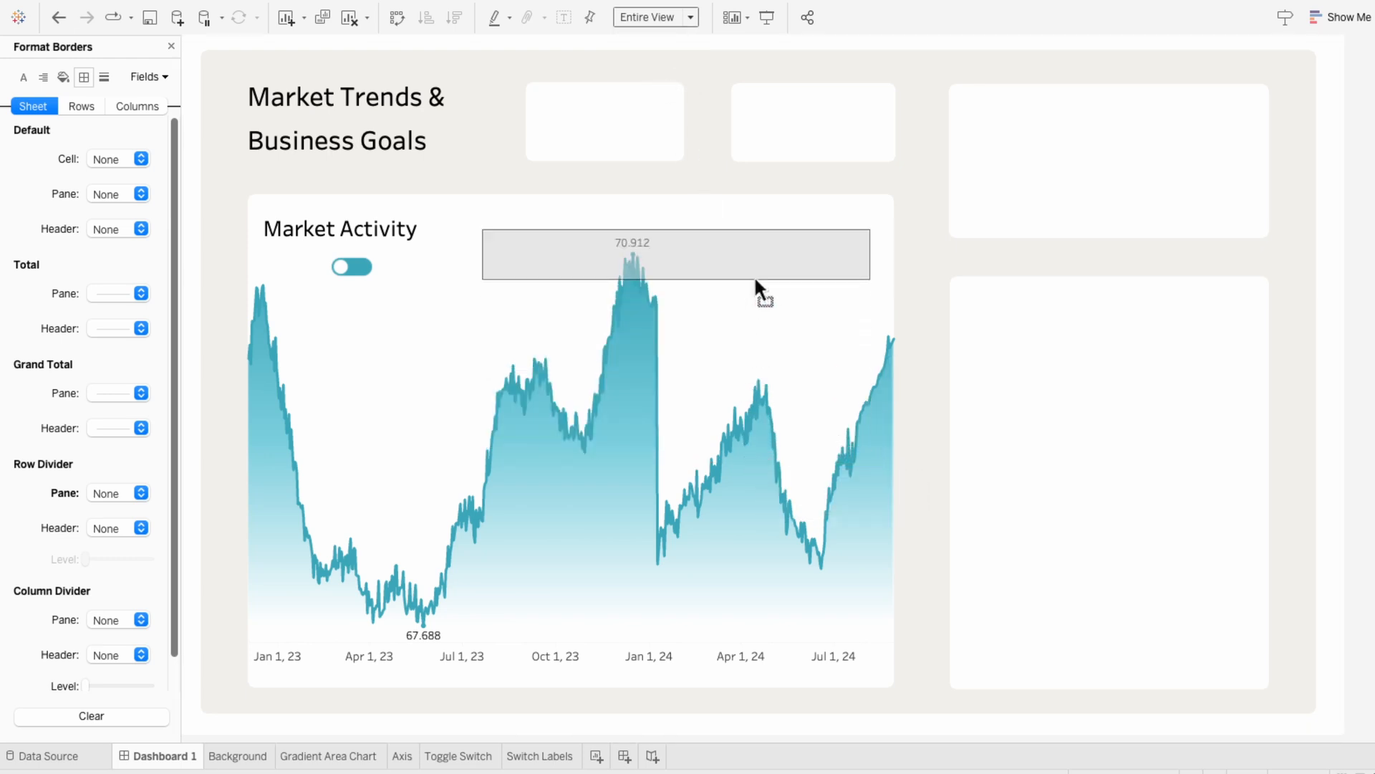
left_click_drag(677, 226, 443, 240)
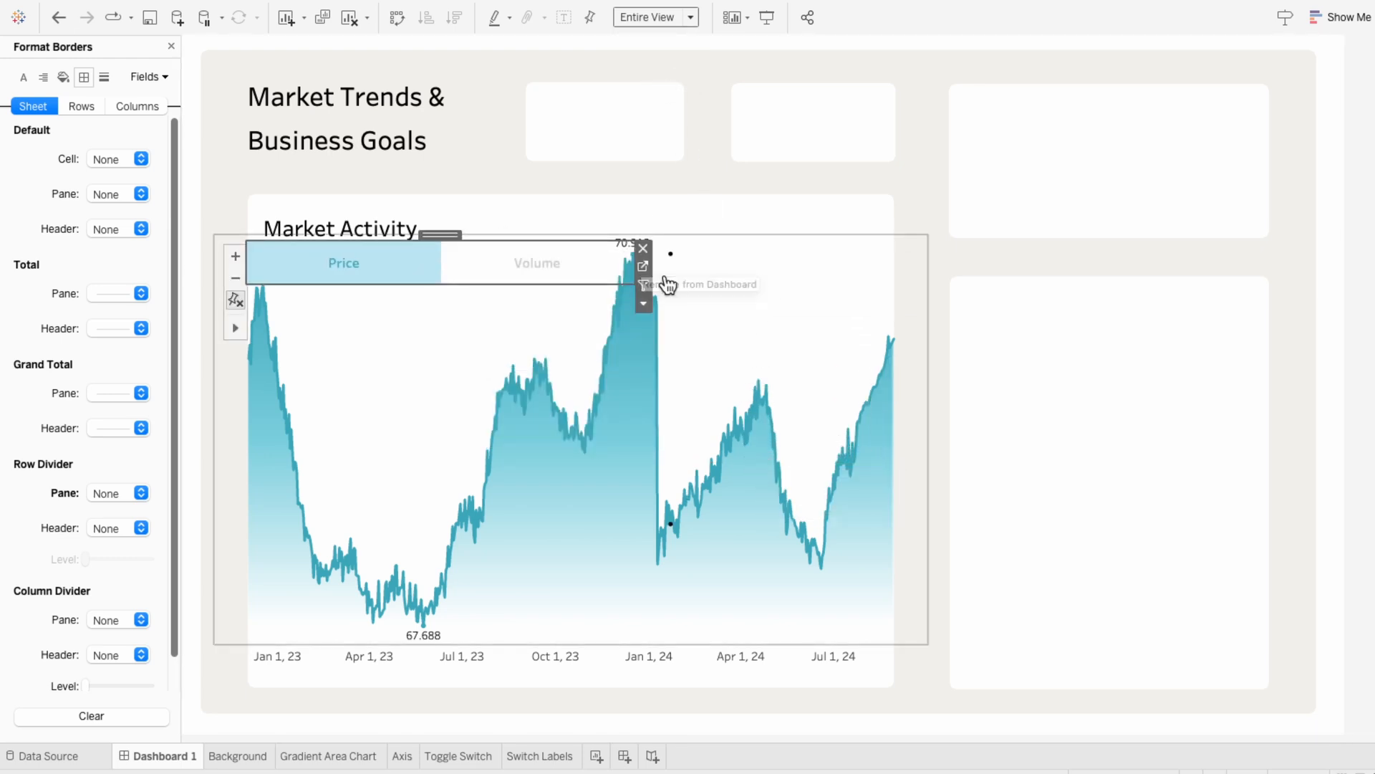
left_click_drag(634, 266, 422, 265)
left_click_drag(339, 240, 351, 240)
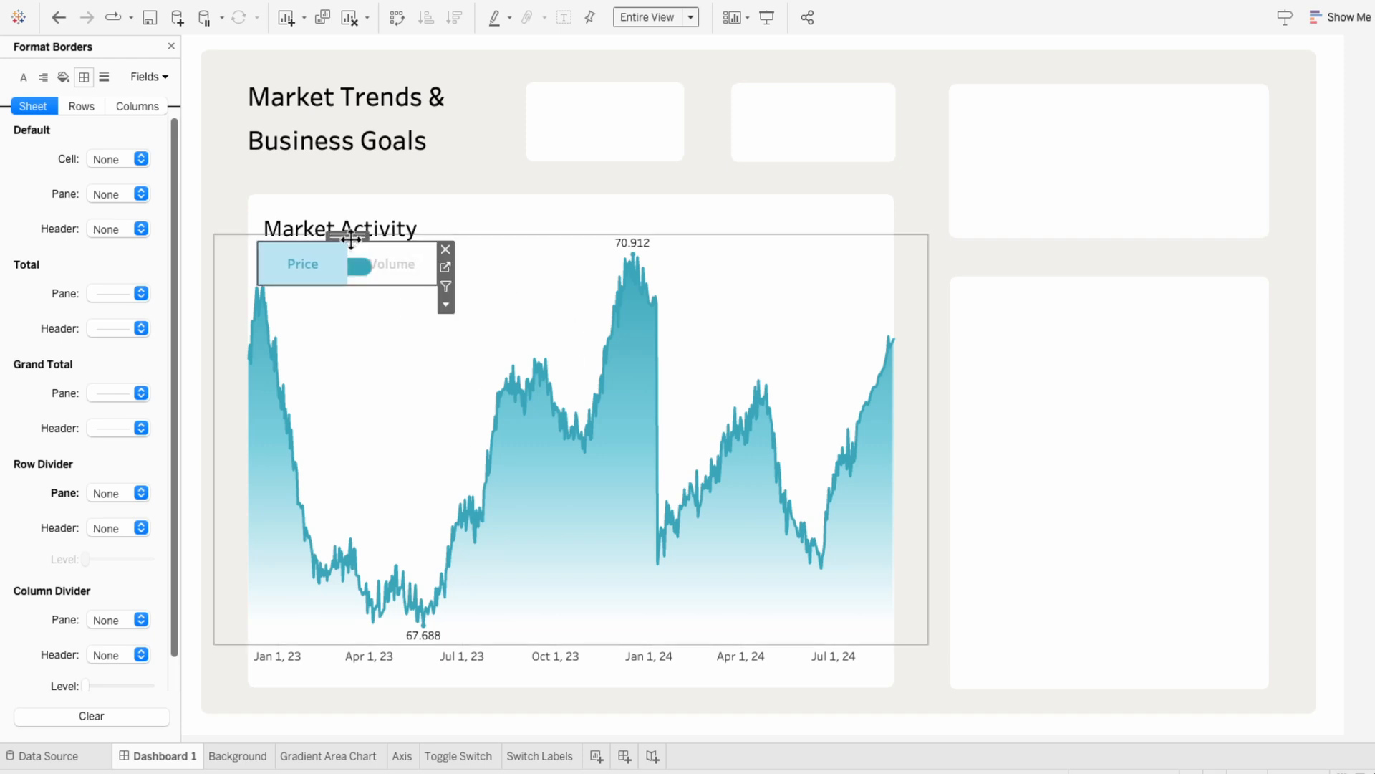
left_click(385, 272)
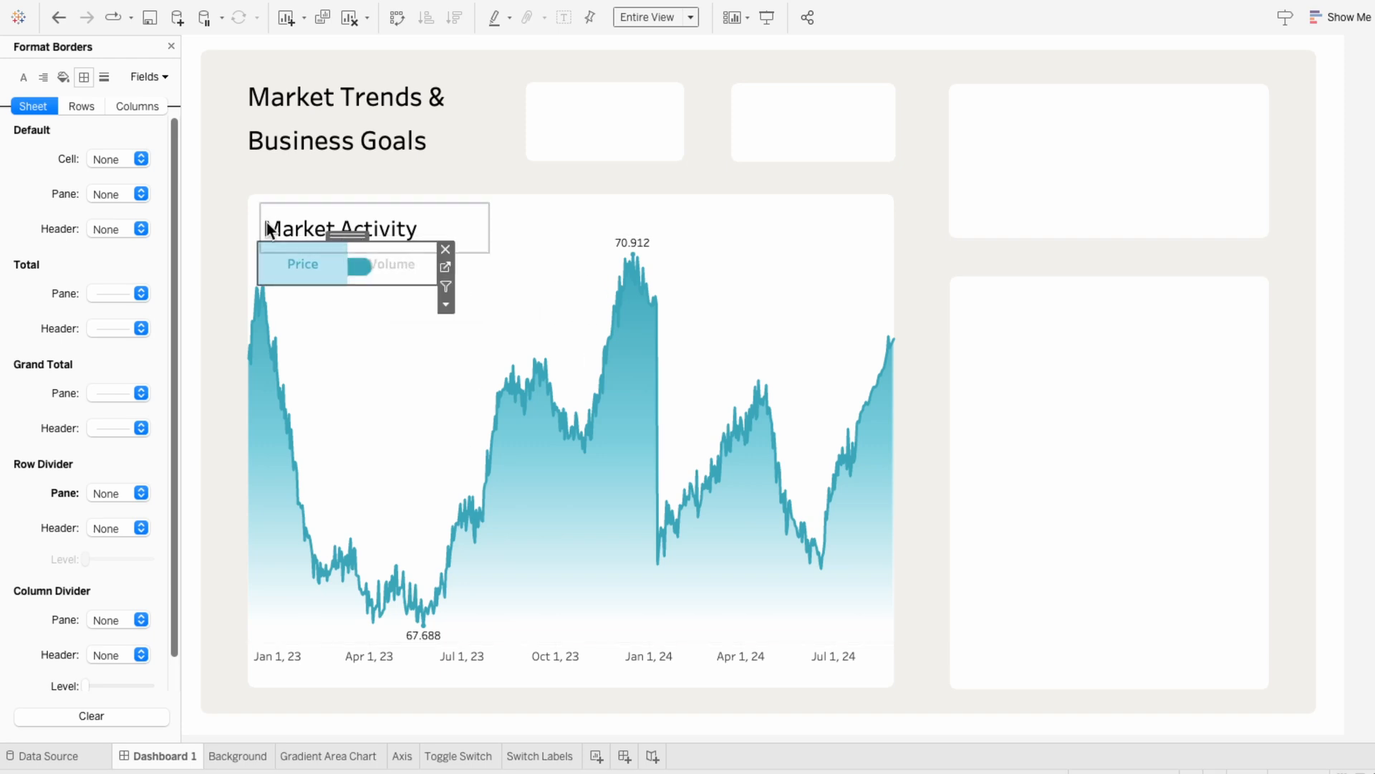
Step: Move Toggle Switch above Switch Labels in the item hierarchy and set the Toggle Switch worksheet shading to None
left_click(170, 47)
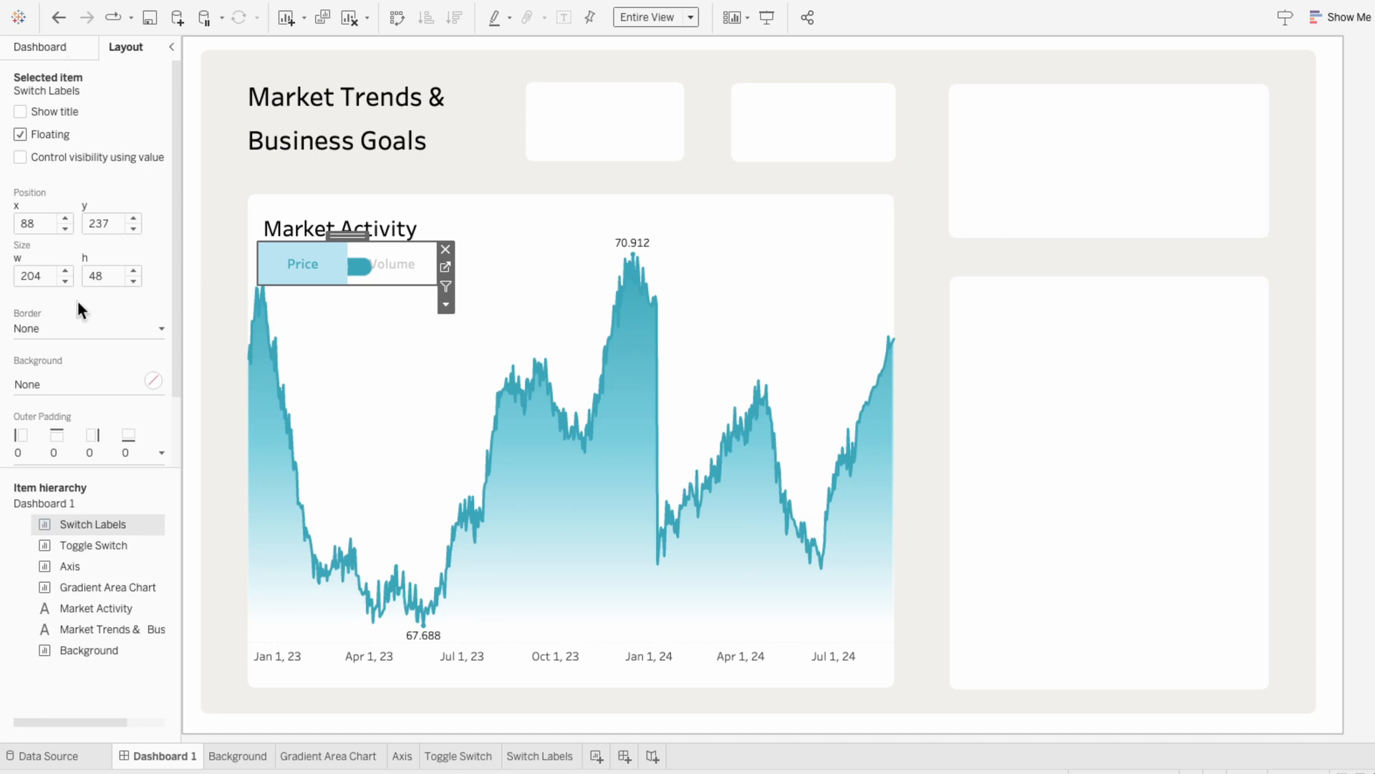
left_click_drag(80, 549, 82, 518)
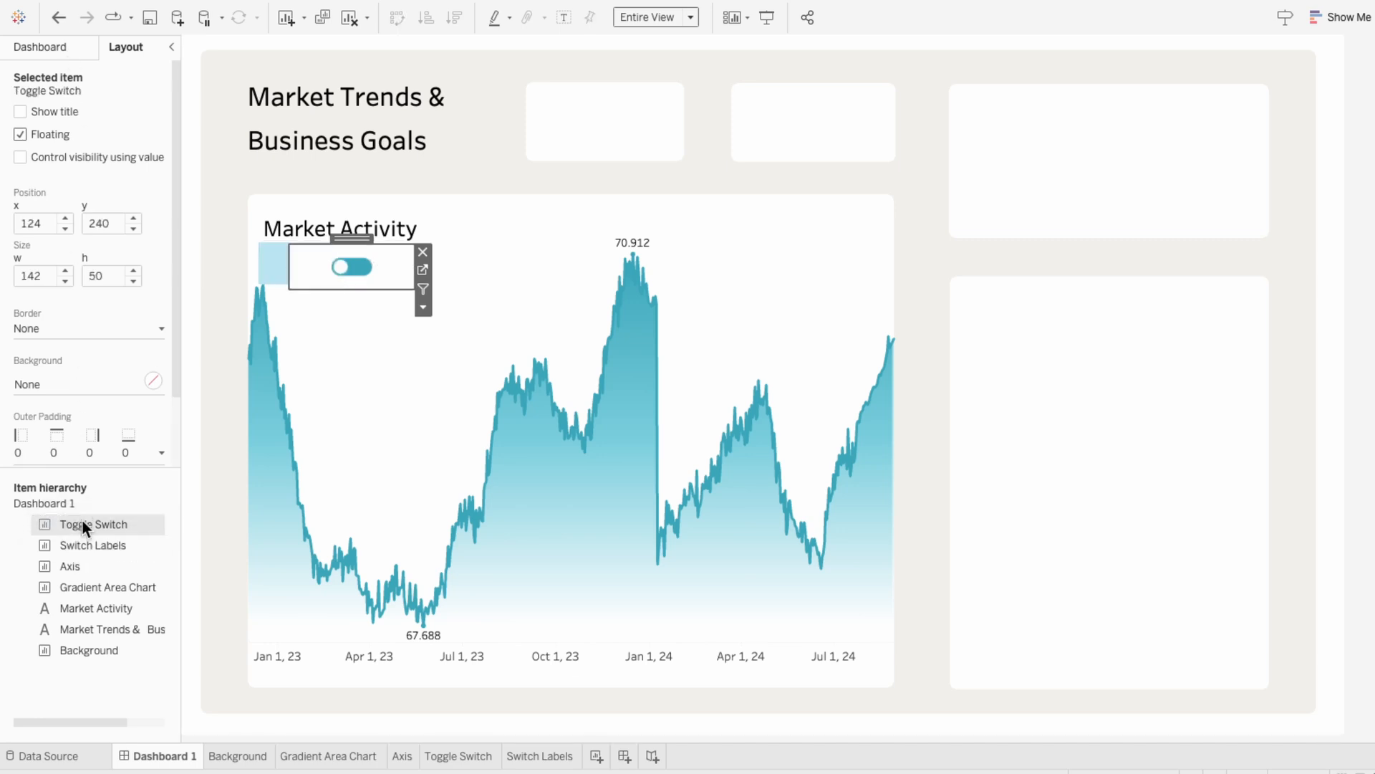
right_click(402, 265)
left_click(436, 332)
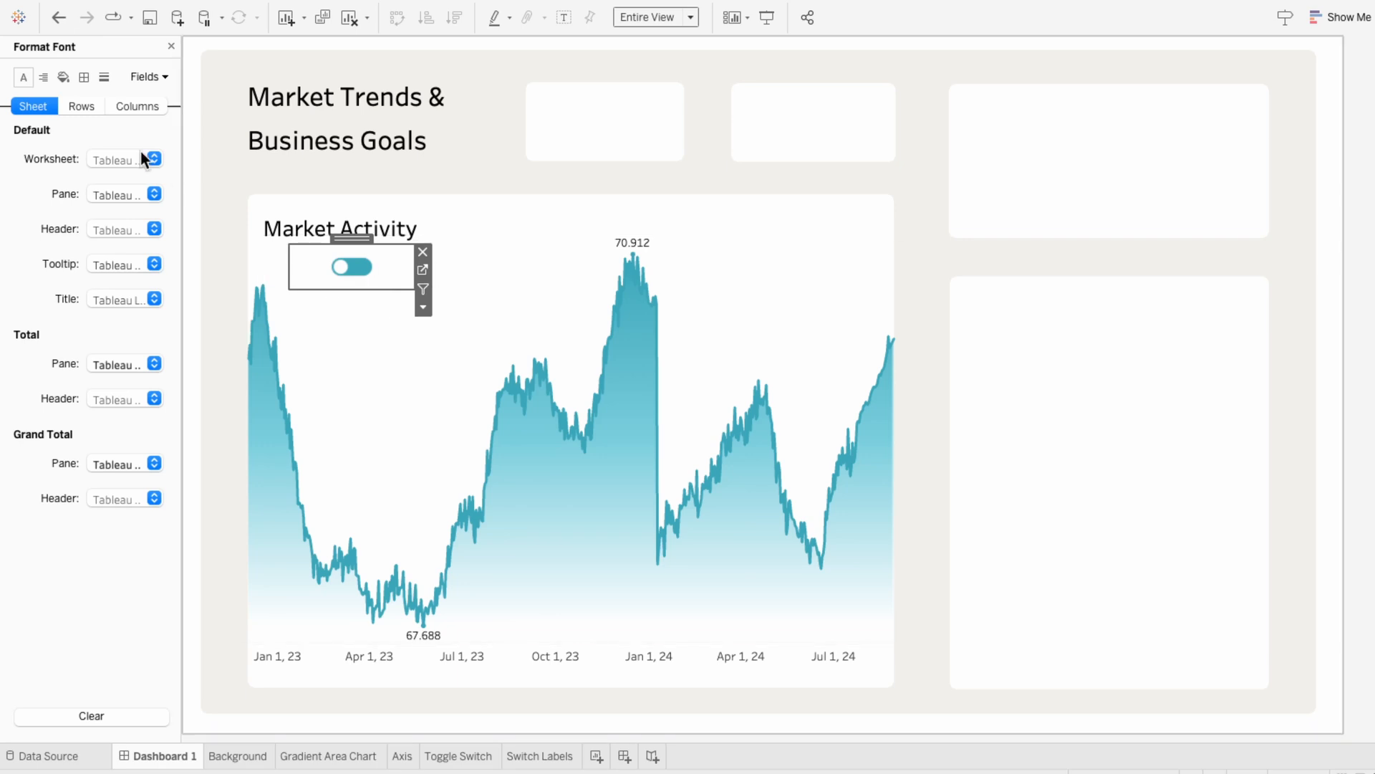
left_click(62, 77)
left_click(98, 160)
left_click(103, 185)
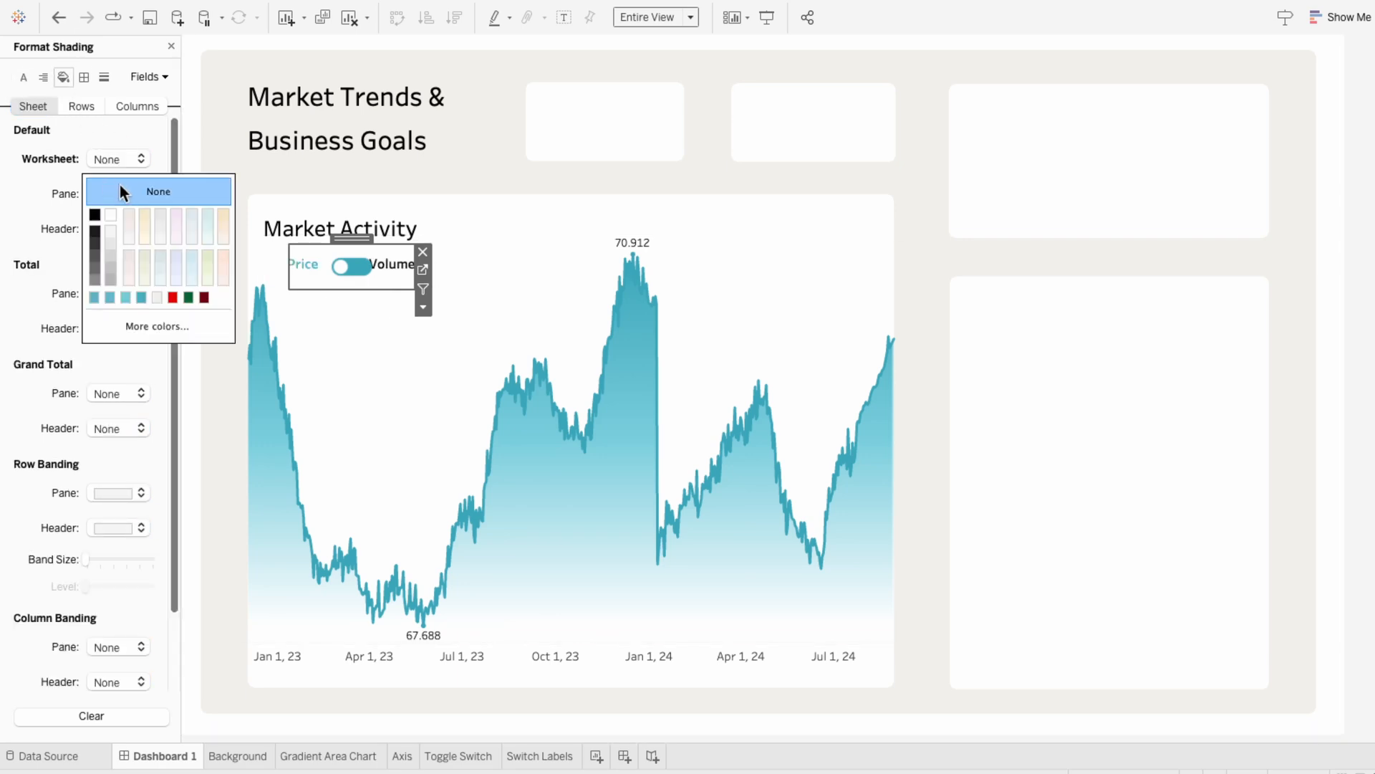
Step: Adjust the Switch Labels object so Price and Volume flank the toggle, and align the Market Activity title above it
left_click(426, 265)
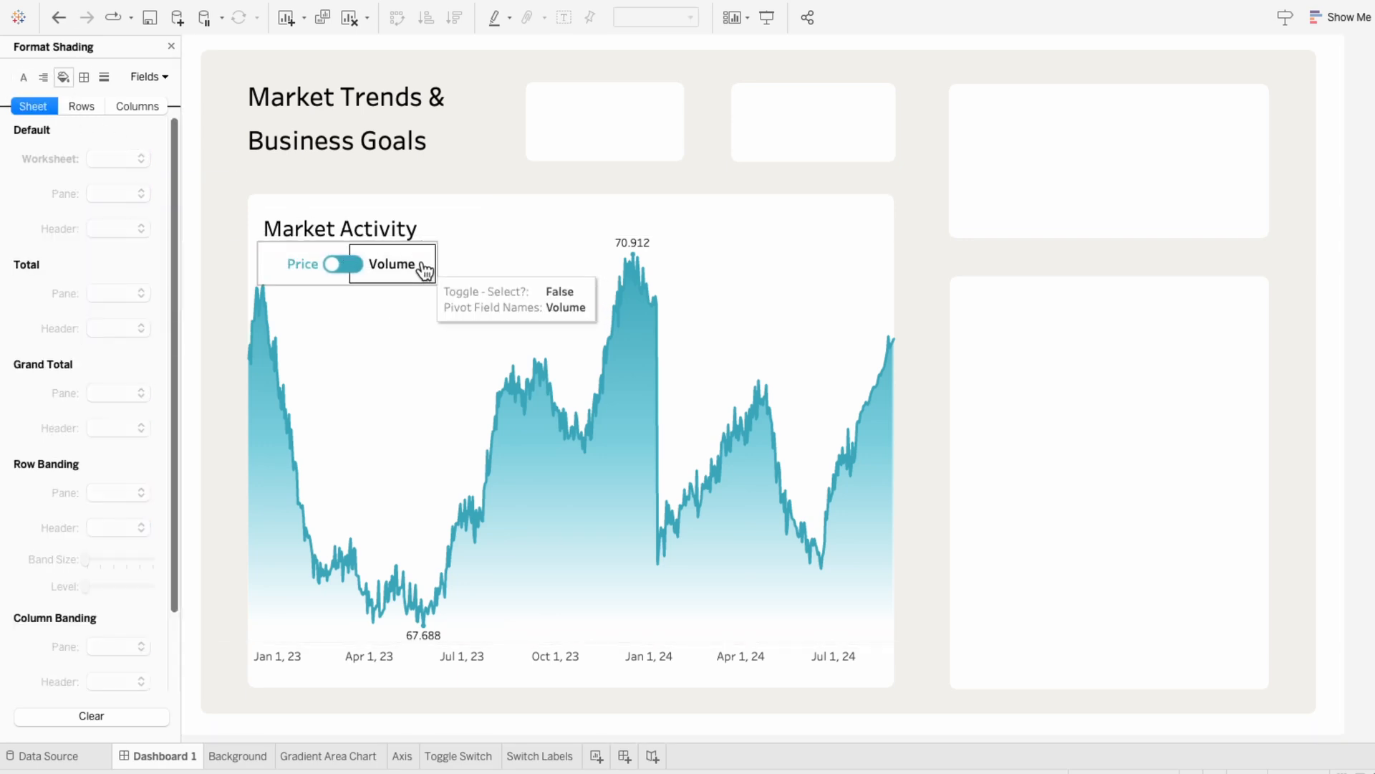
left_click_drag(437, 285, 450, 276)
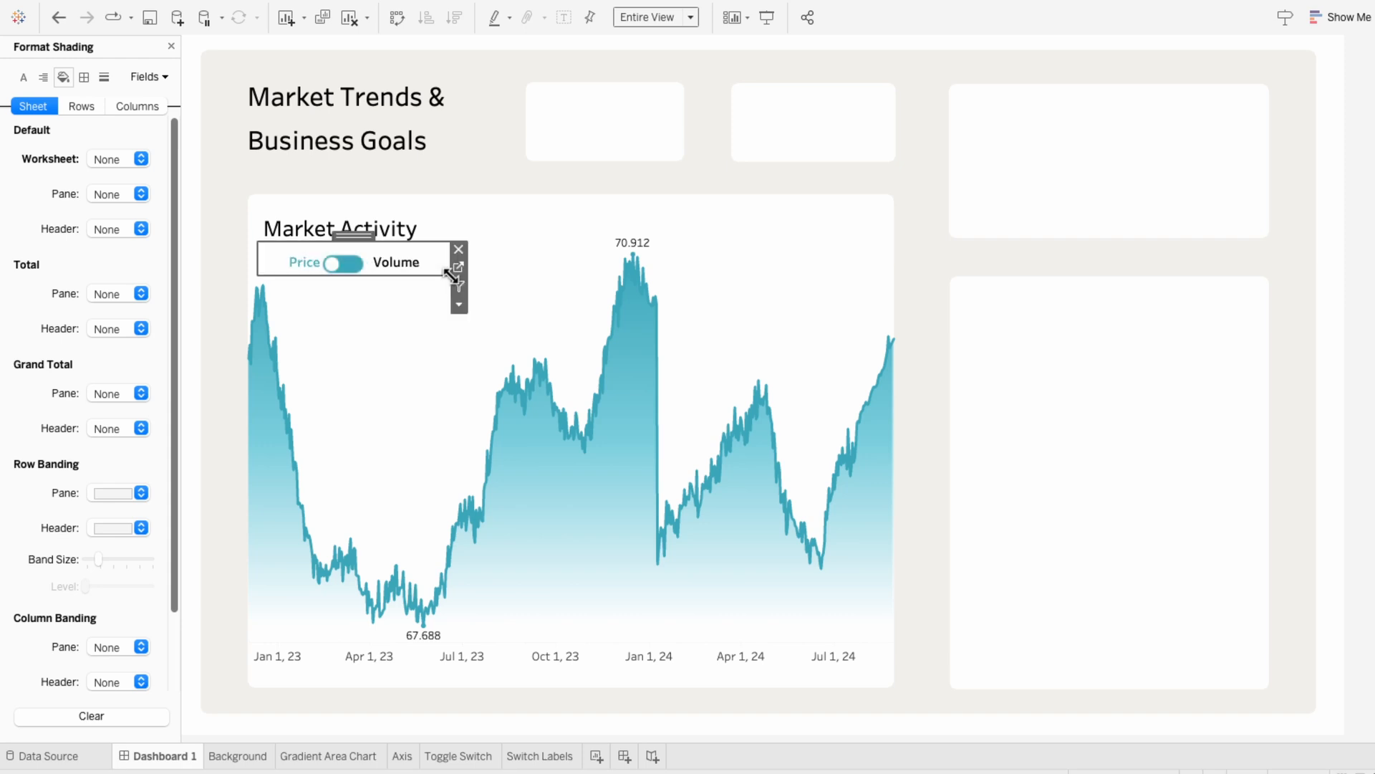
left_click(349, 225)
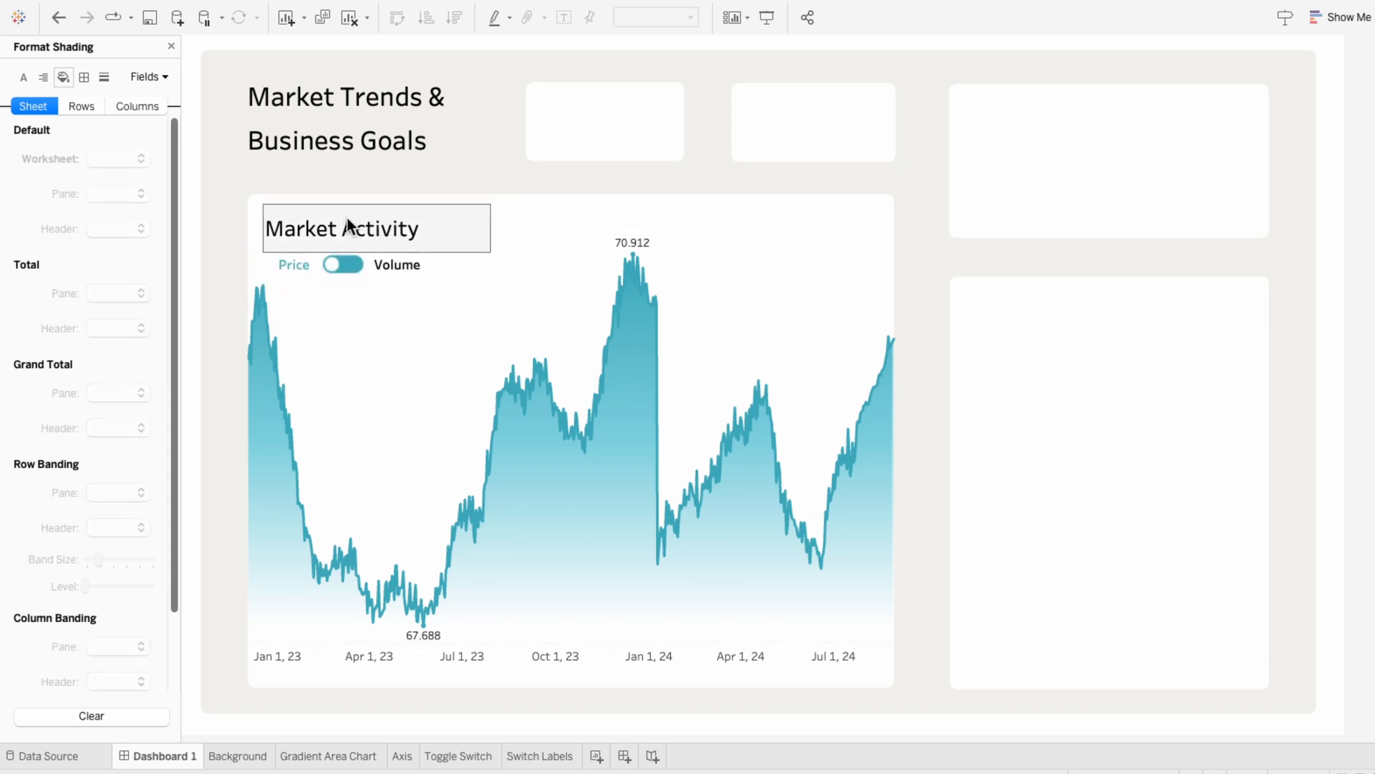
Step: Lower the top edge of the gradient area chart to leave room for the toggle switch and its labels
left_click(912, 252)
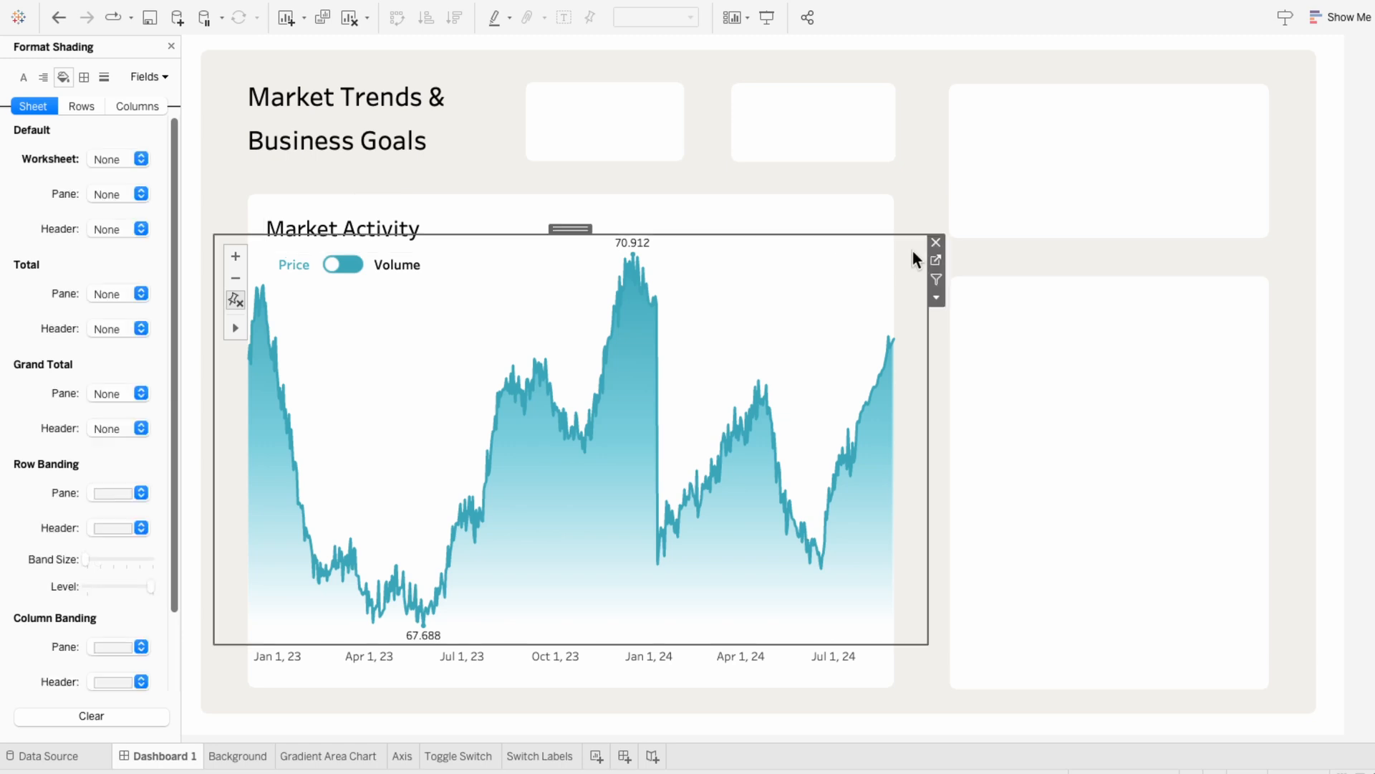
left_click_drag(900, 233, 900, 264)
left_click(341, 228)
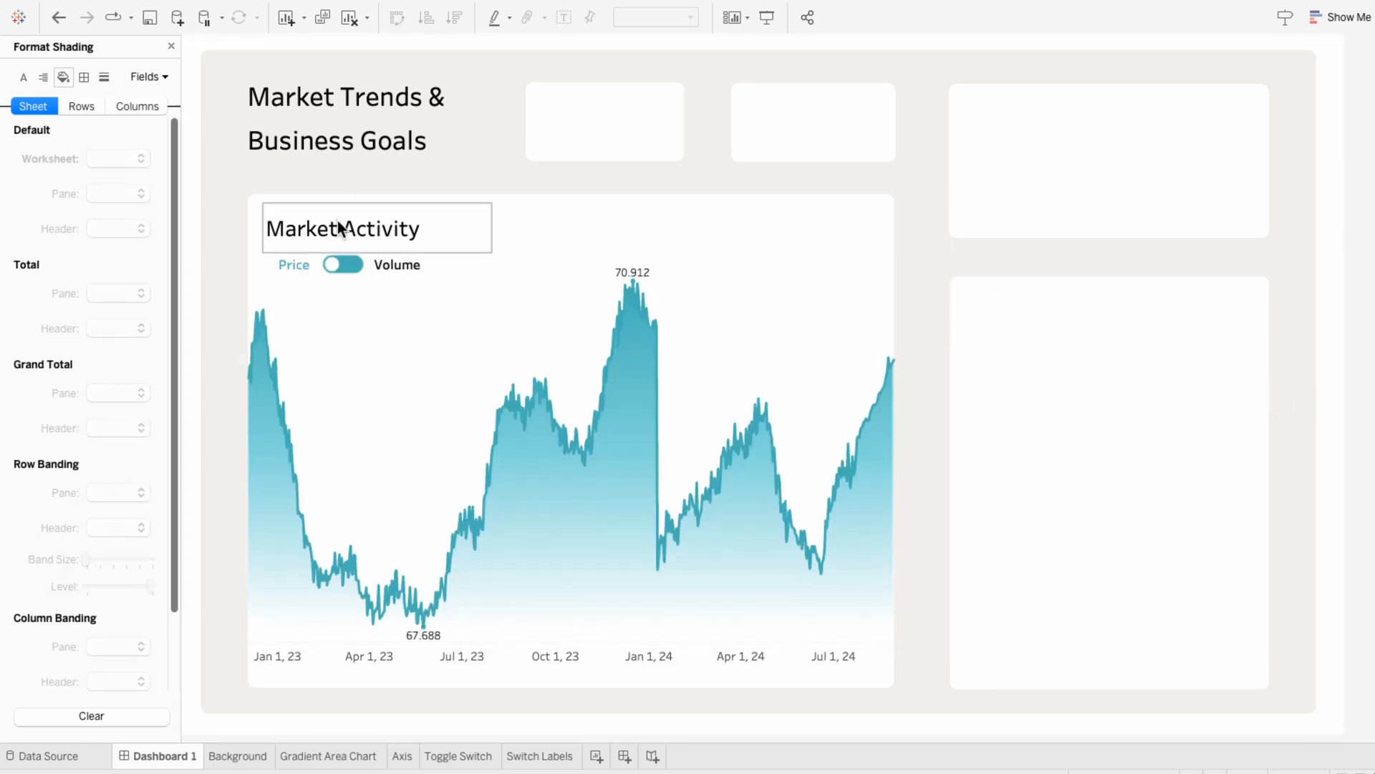
Step: Test the toggle switch by changing the chart to Volume and back to Price
left_click(370, 285)
left_click(334, 266)
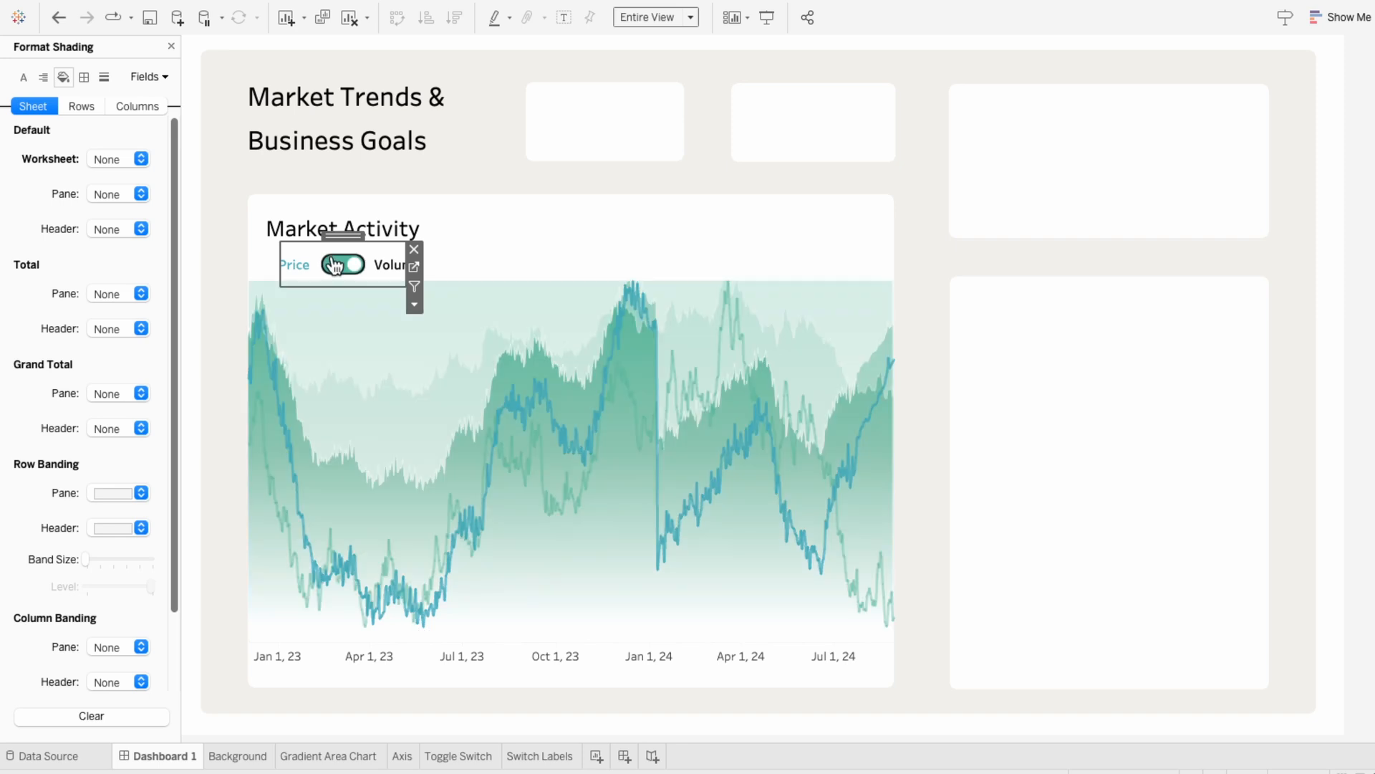
left_click(335, 272)
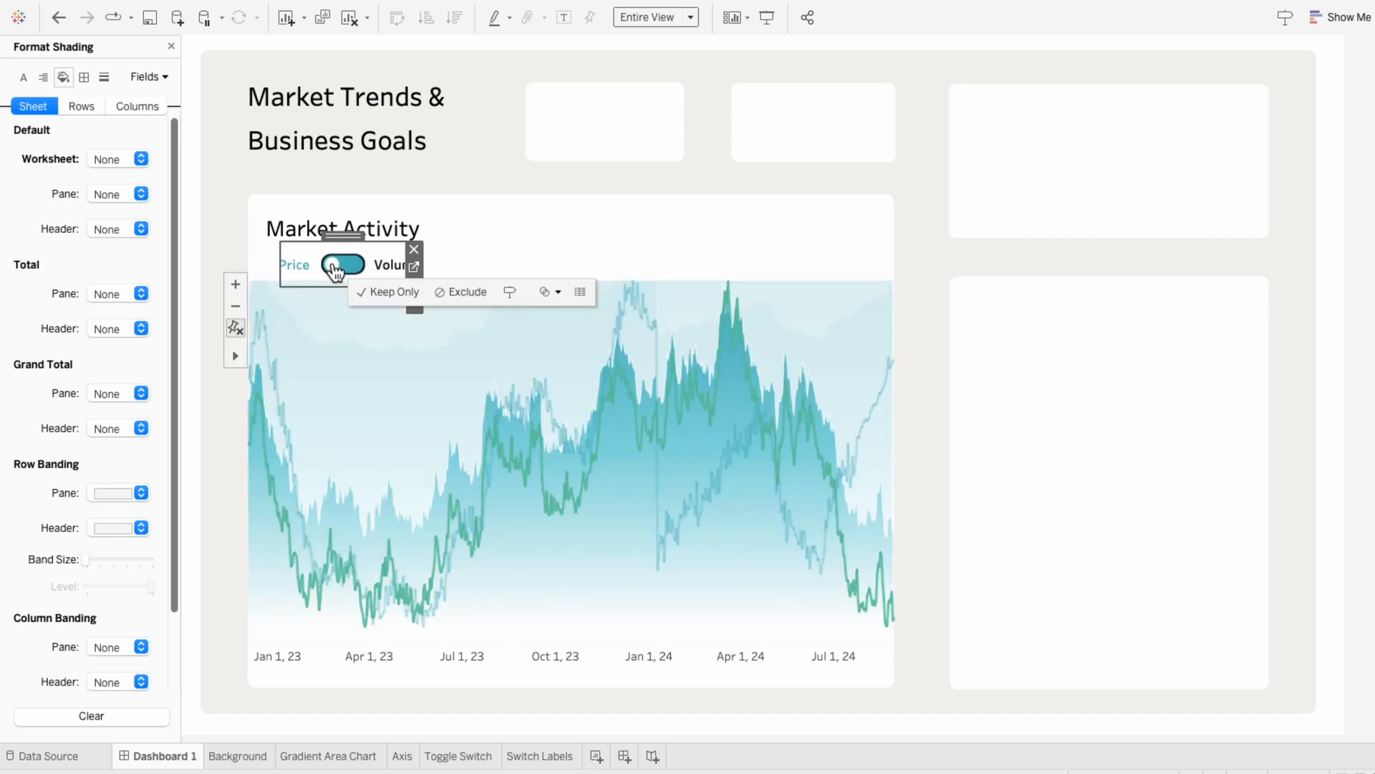